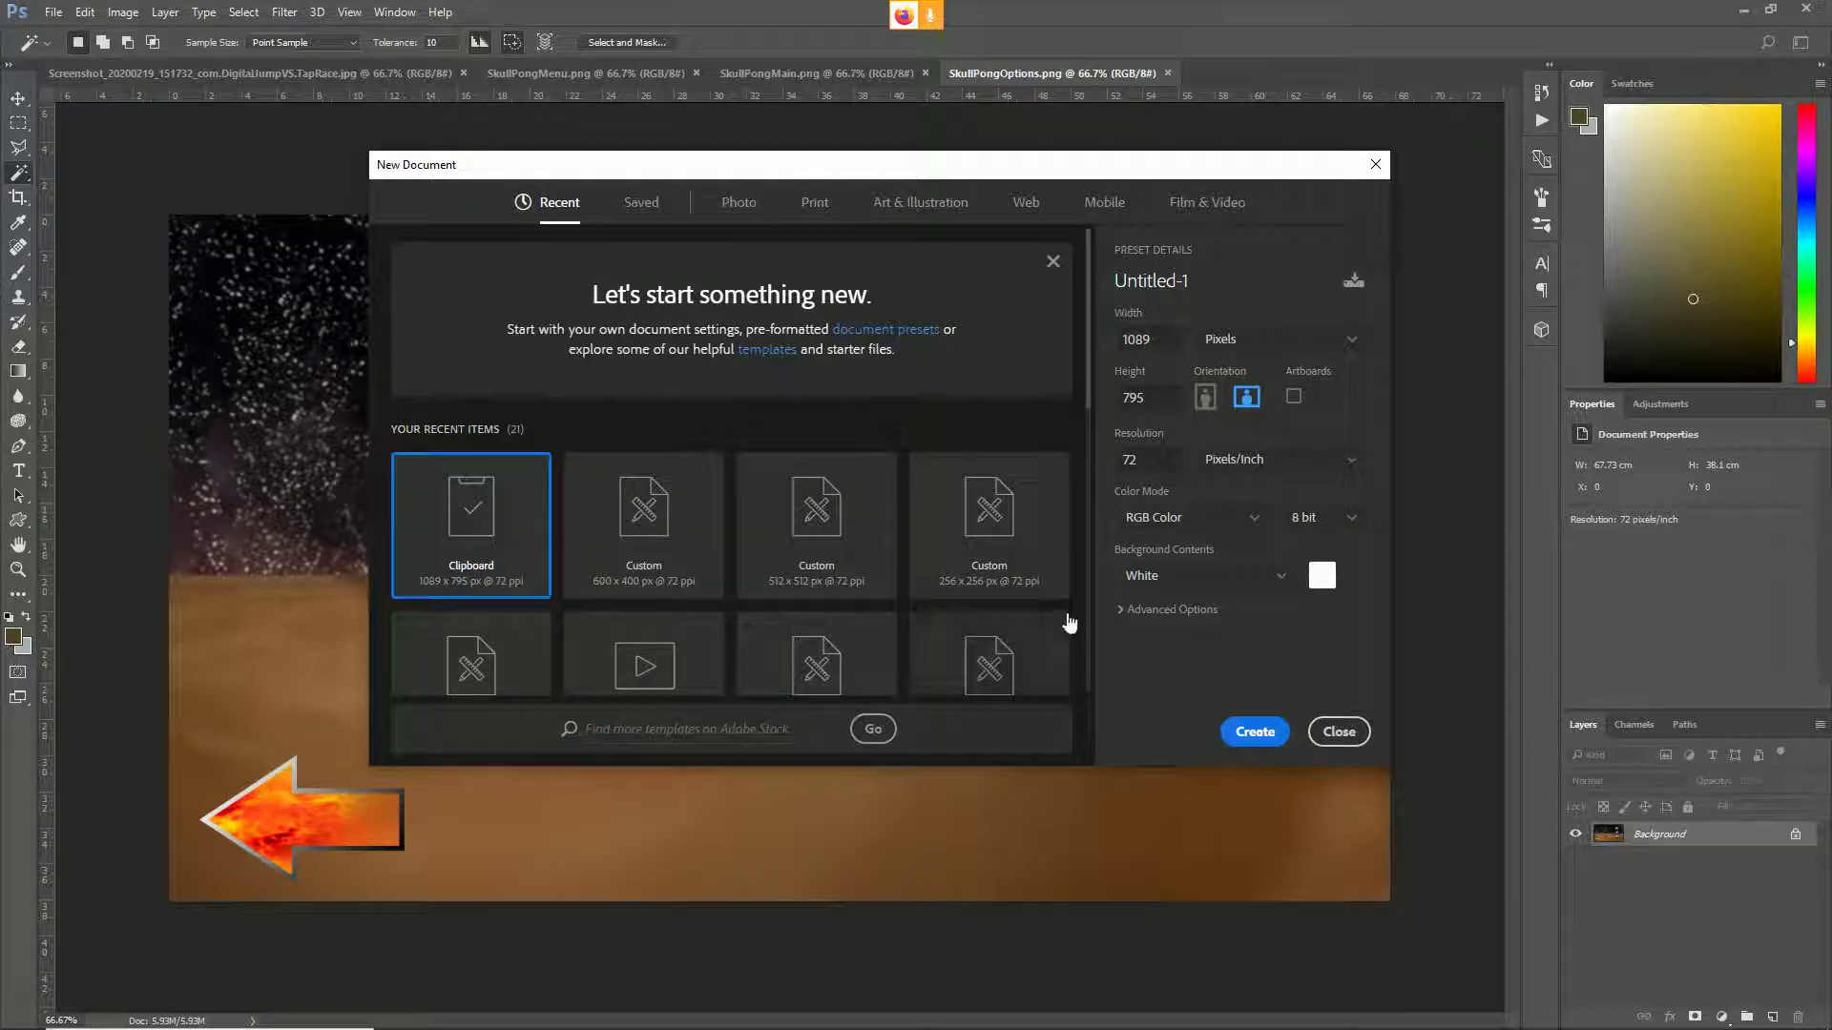
- Enter a new document size of 1920 x 1080, keeping pixels as the unit
click(1159, 349)
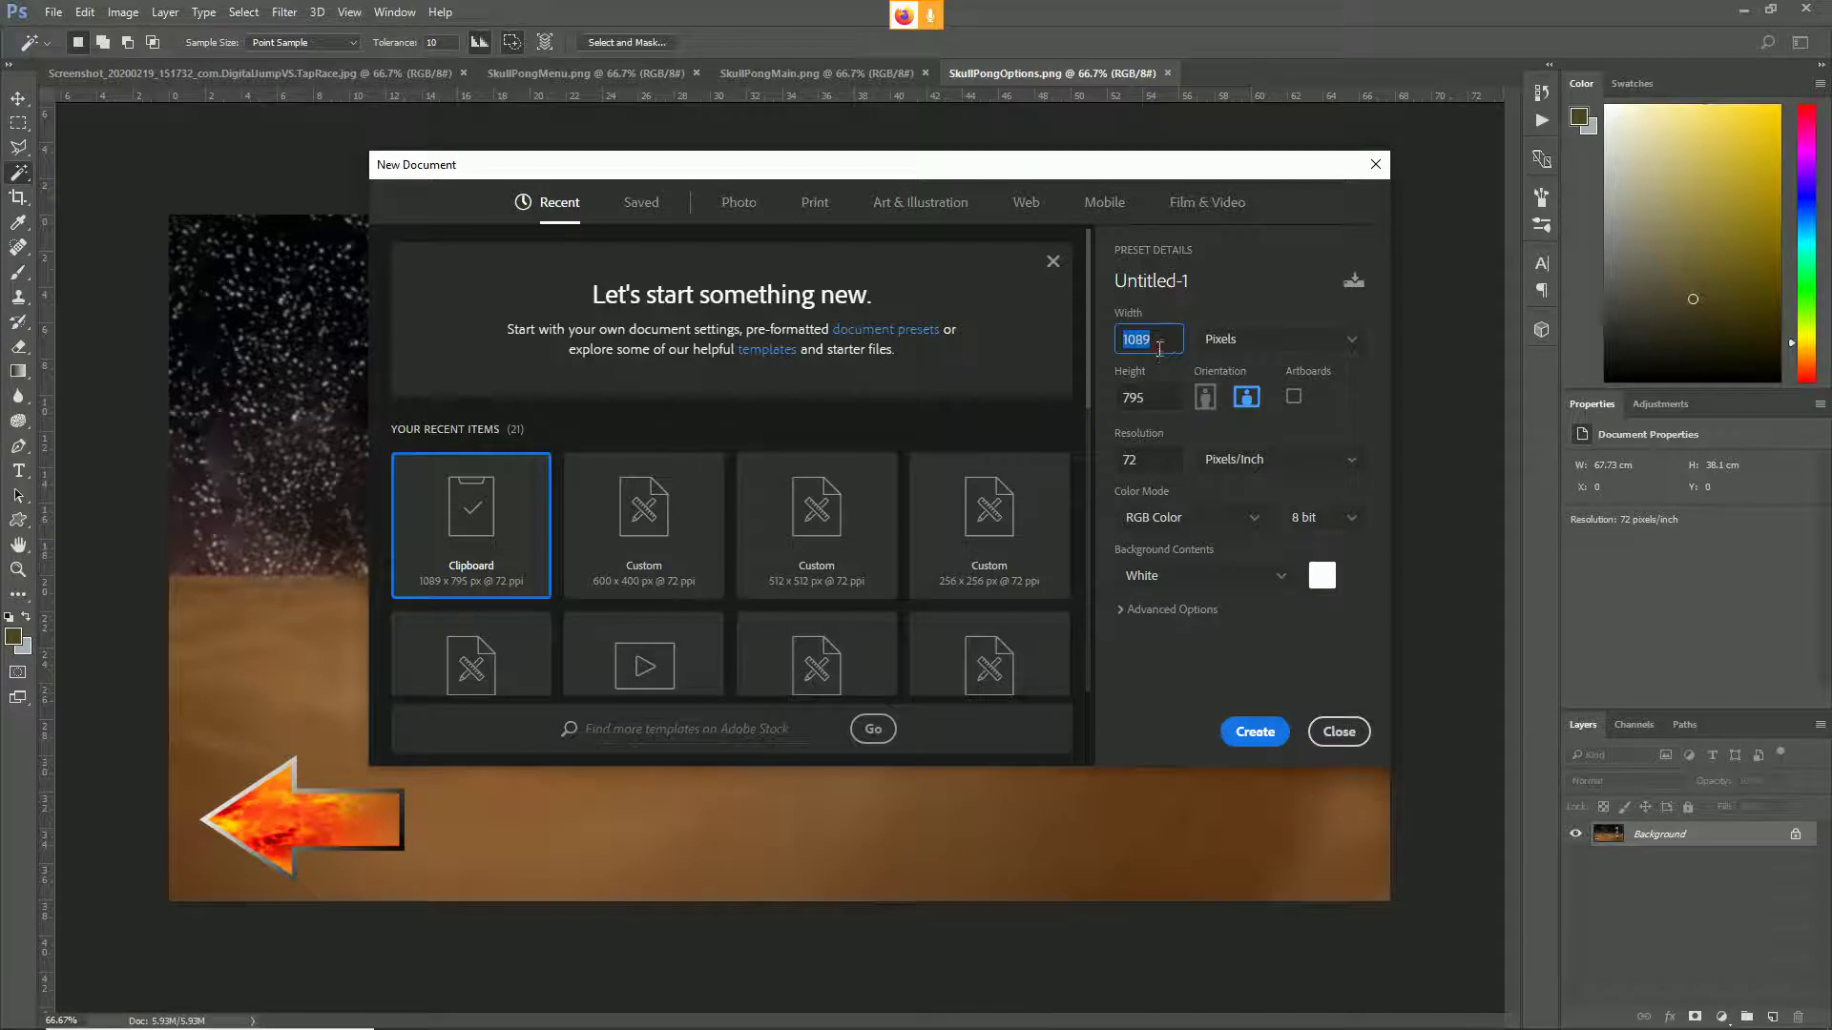
text(1920)
key(Tab)
text(1080)
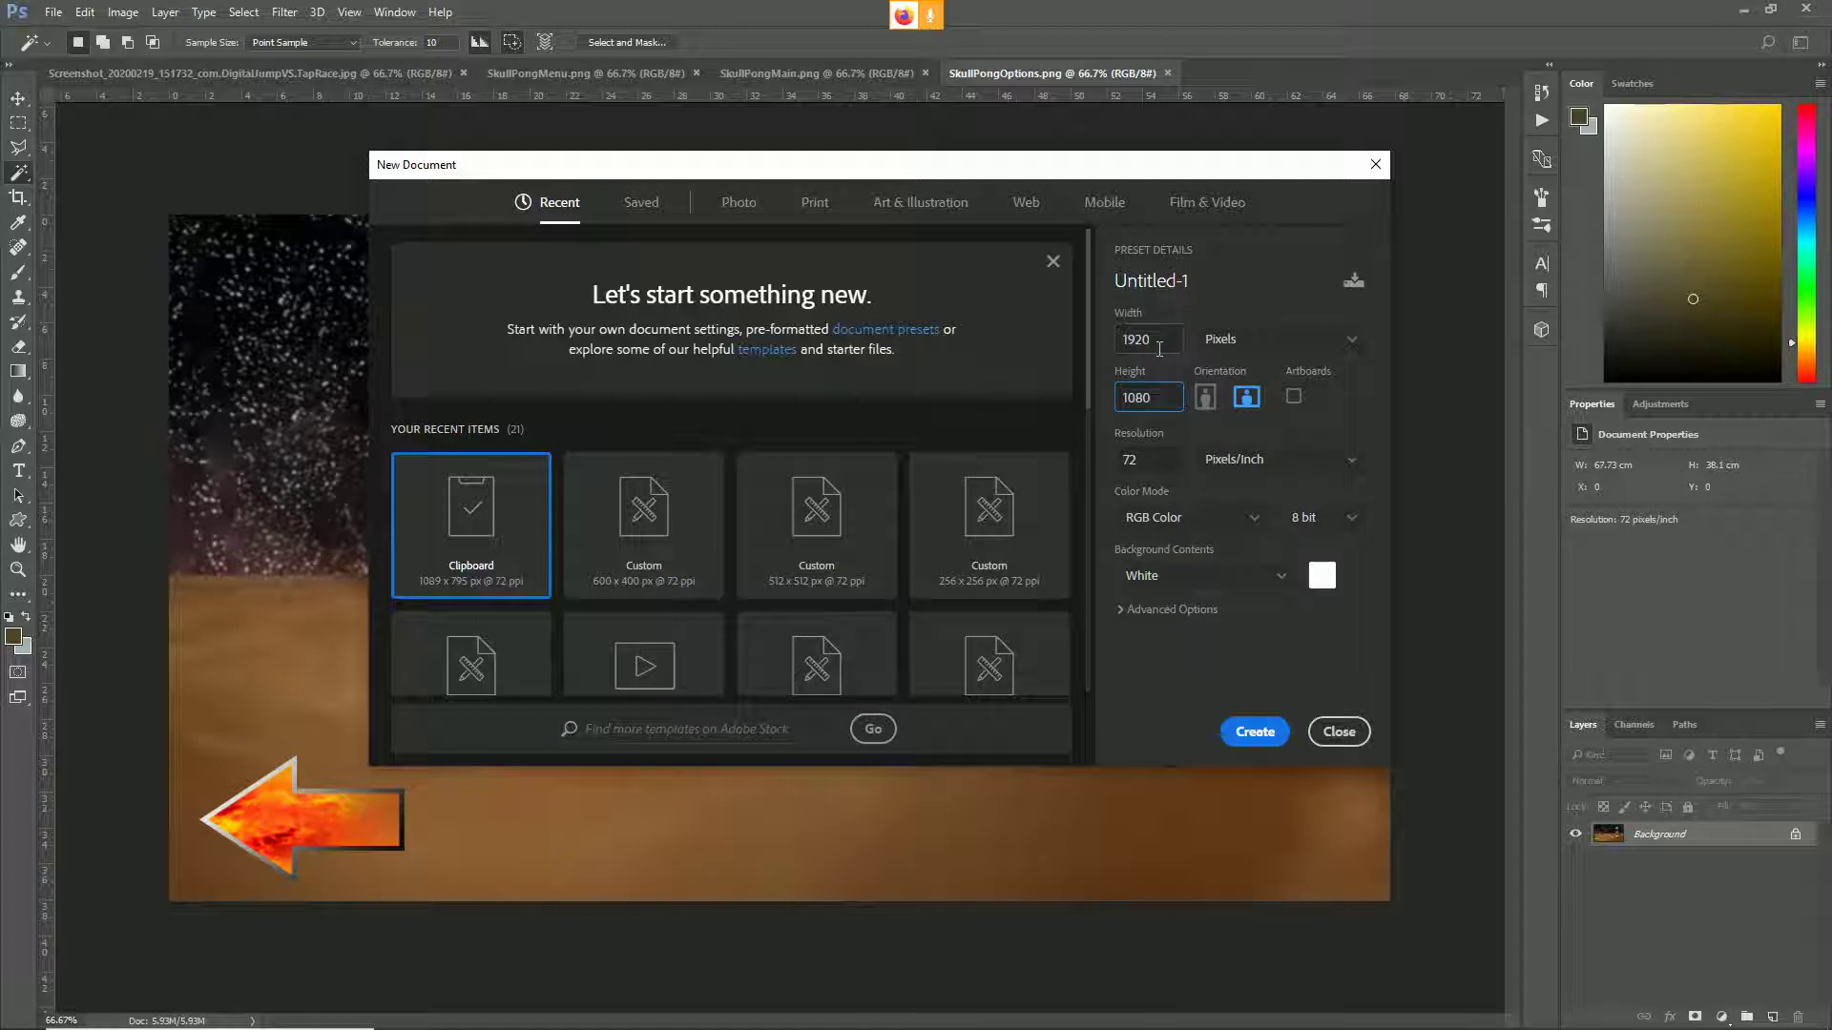
click(1222, 344)
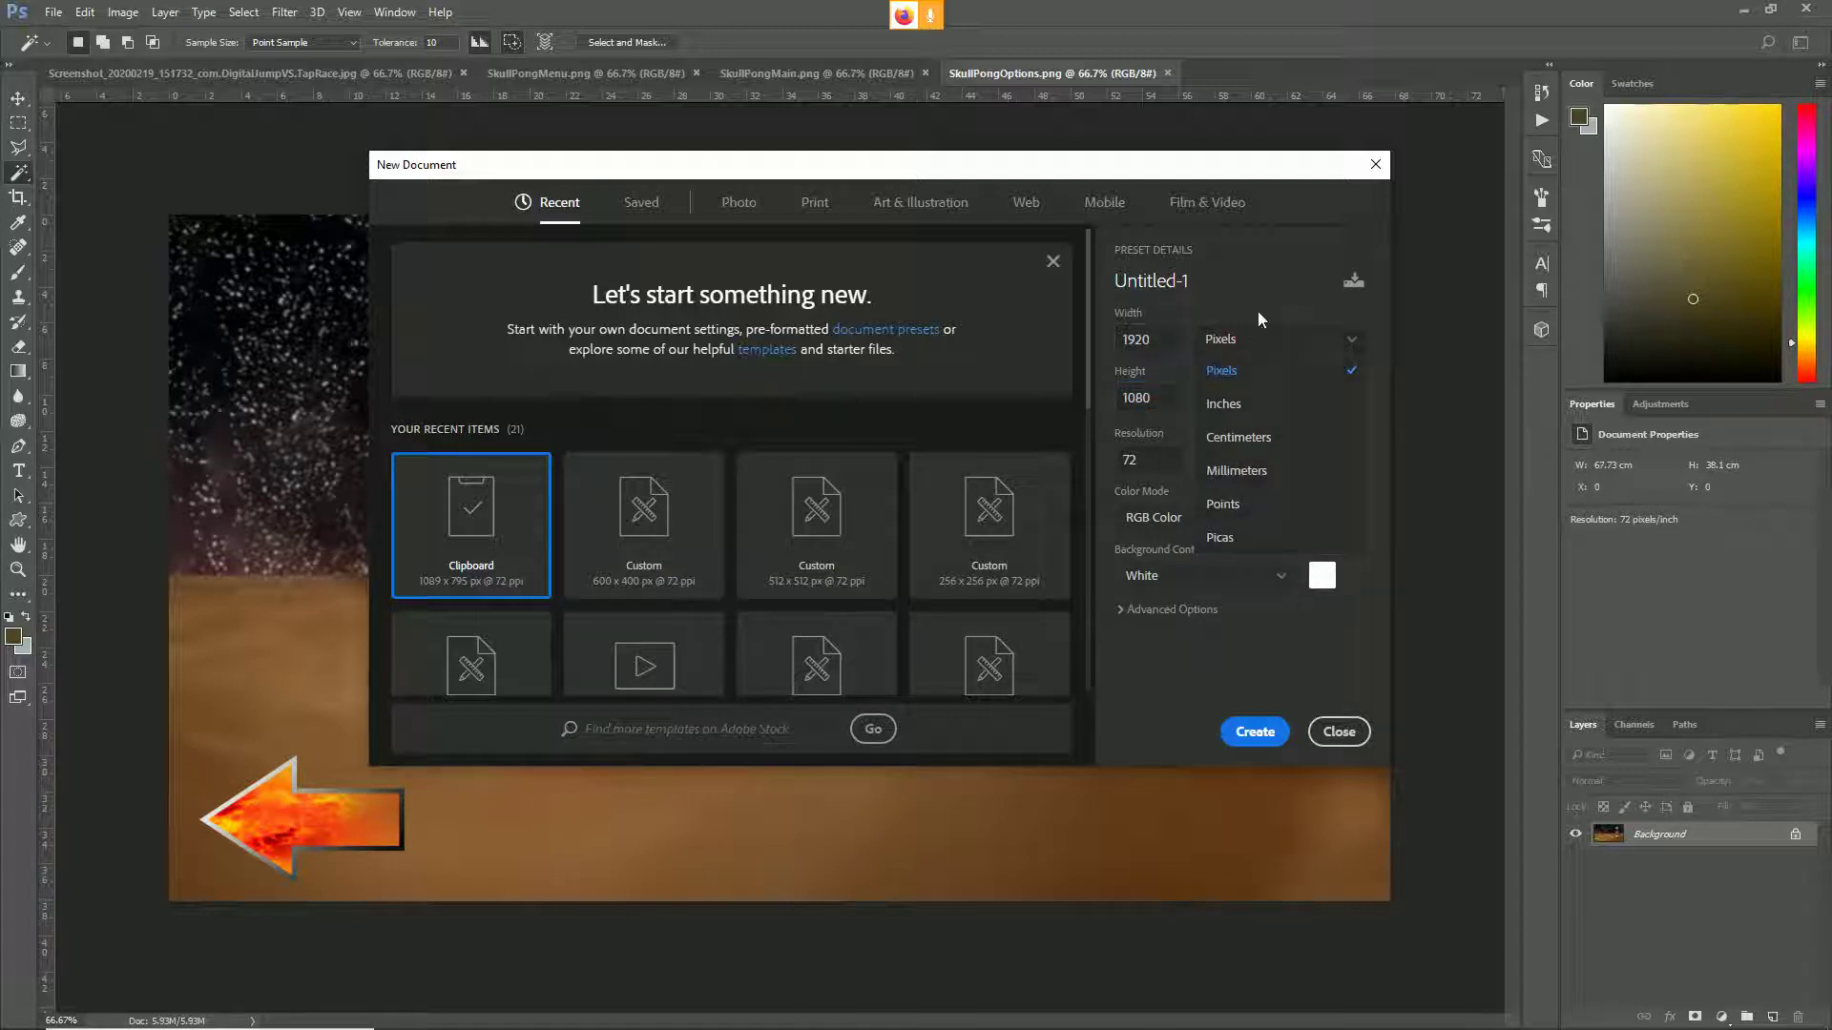
click(1256, 313)
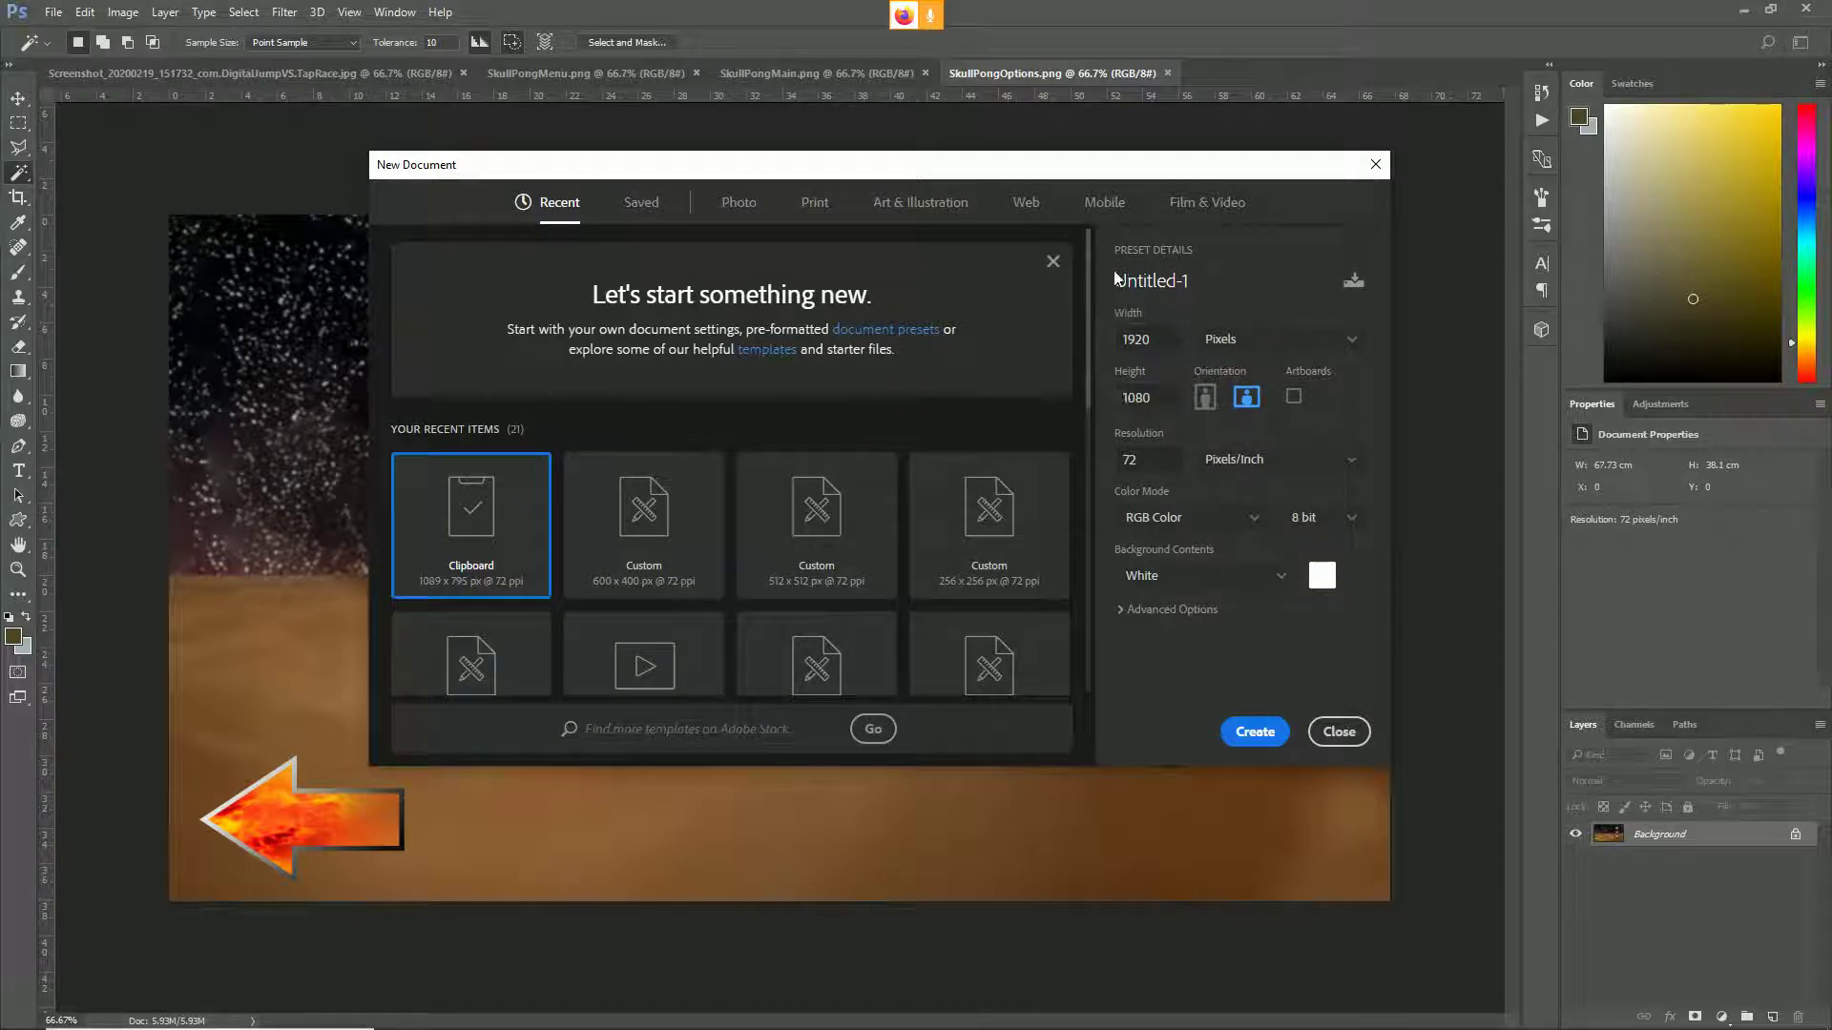
- Browse the Mobile and Film & Video presets, then create the blank document
click(1103, 204)
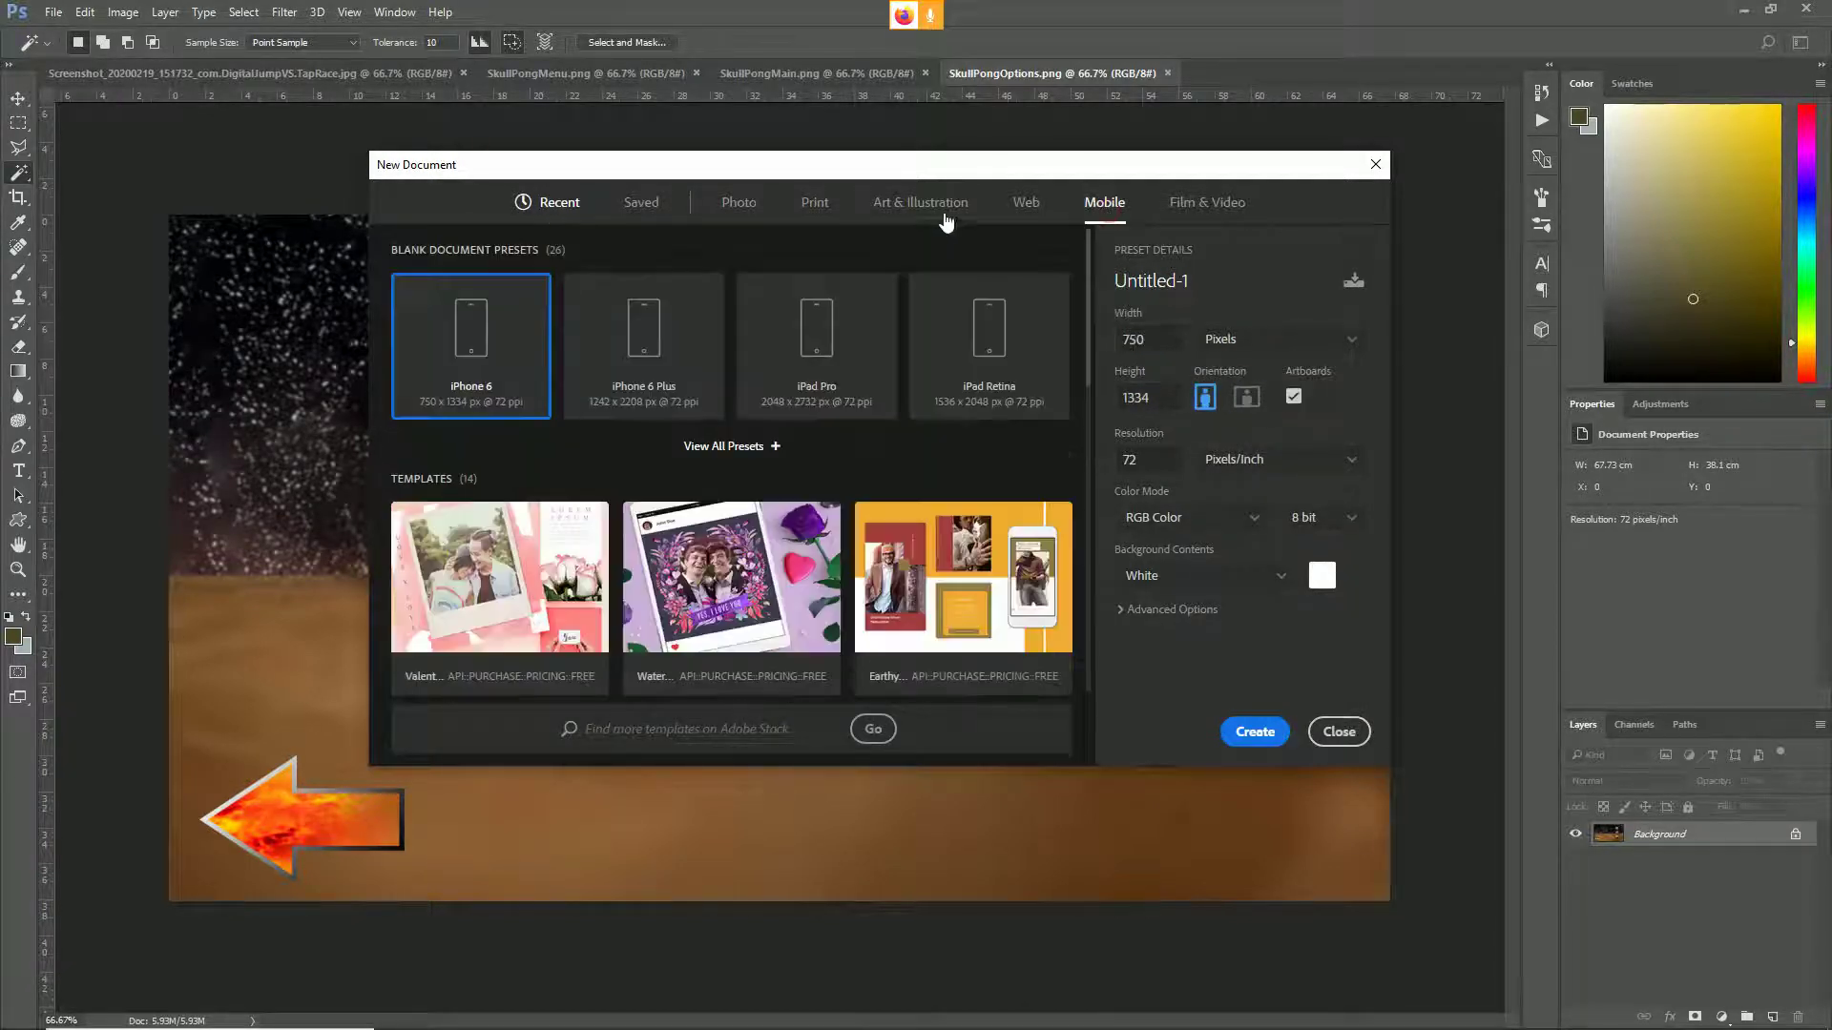
click(1204, 205)
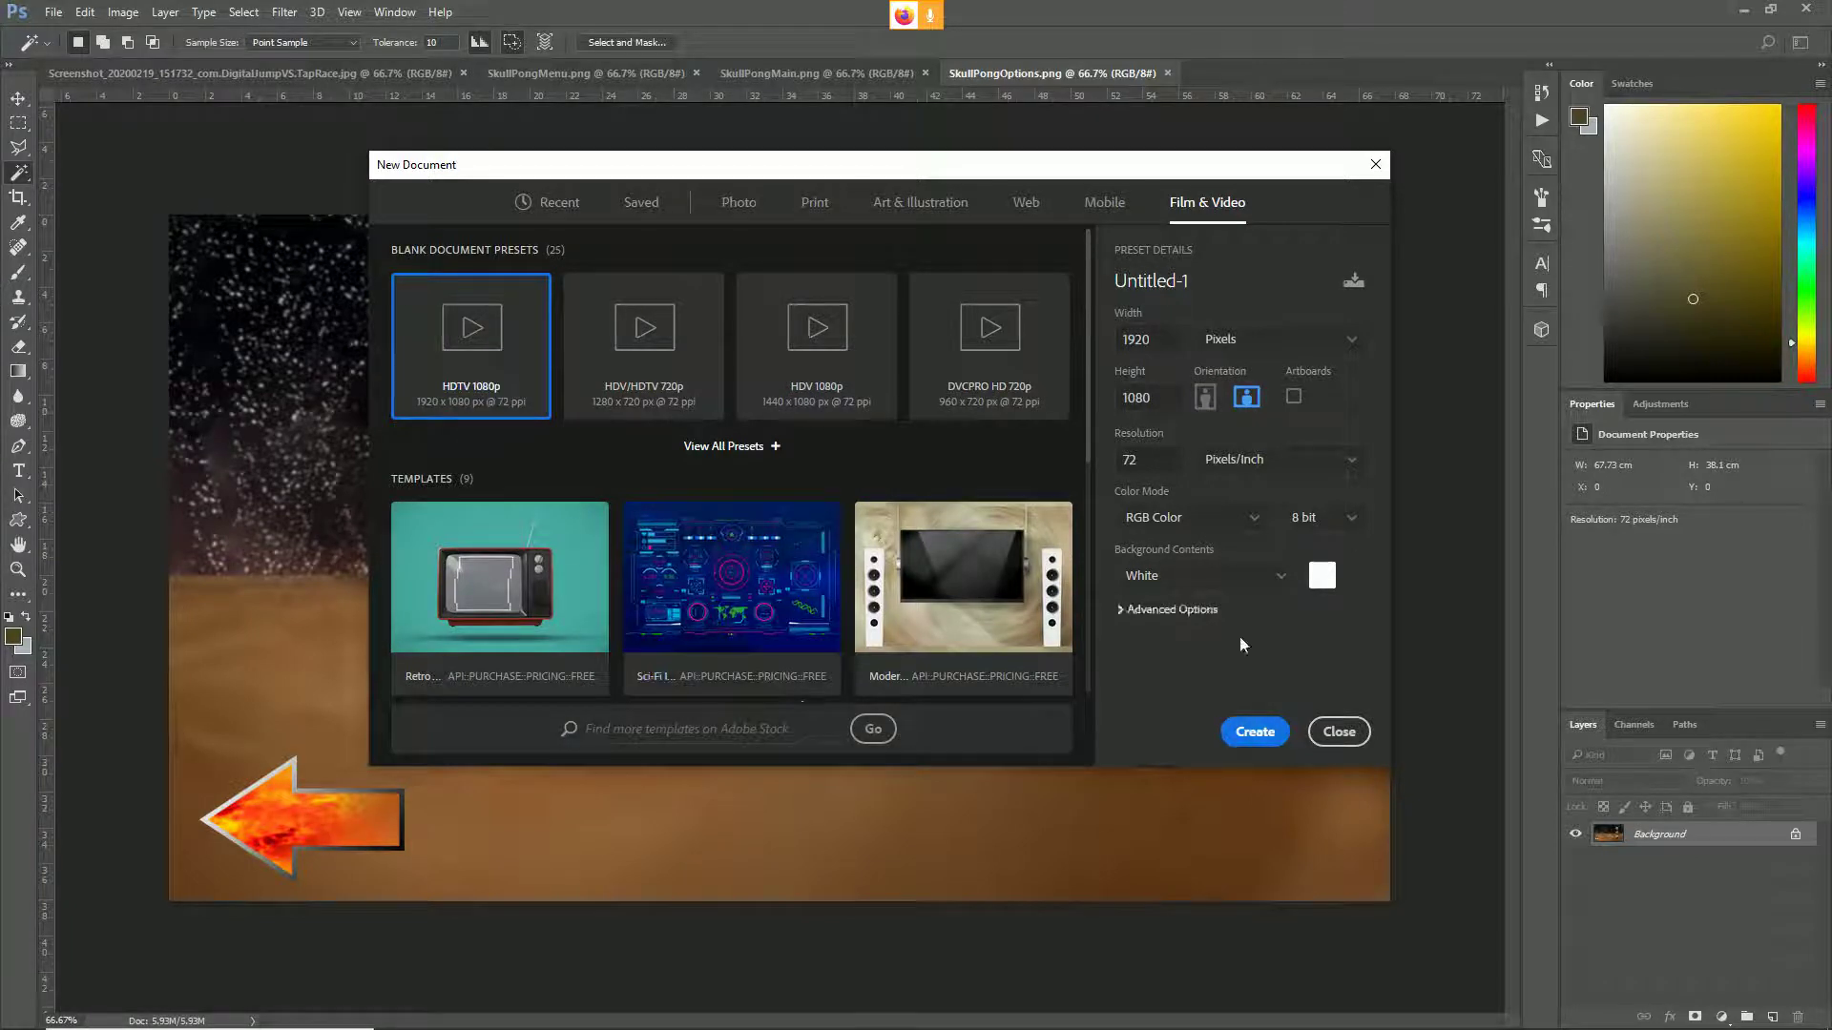
click(1258, 730)
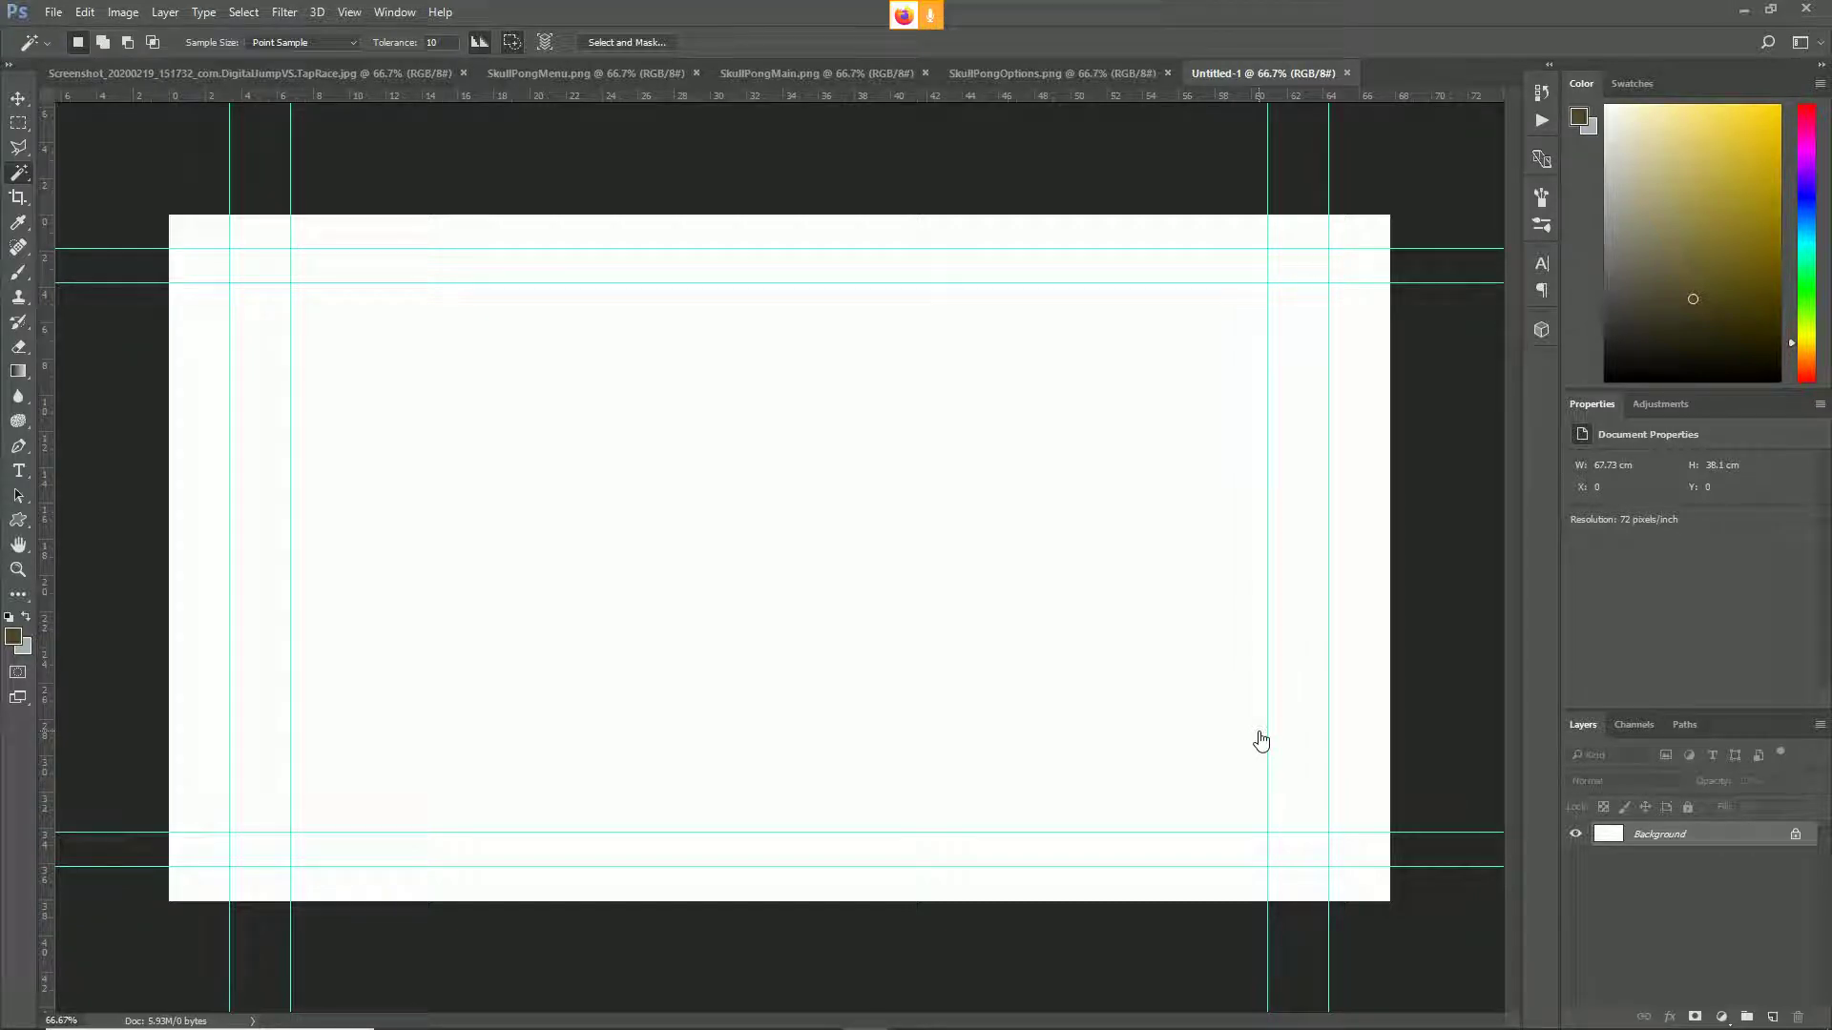
- Look over the SkullPongOptions, SkullPongMain, SkullPongMenu and Tap Race images, ending on SkullPongMenu.png
click(1049, 74)
click(851, 76)
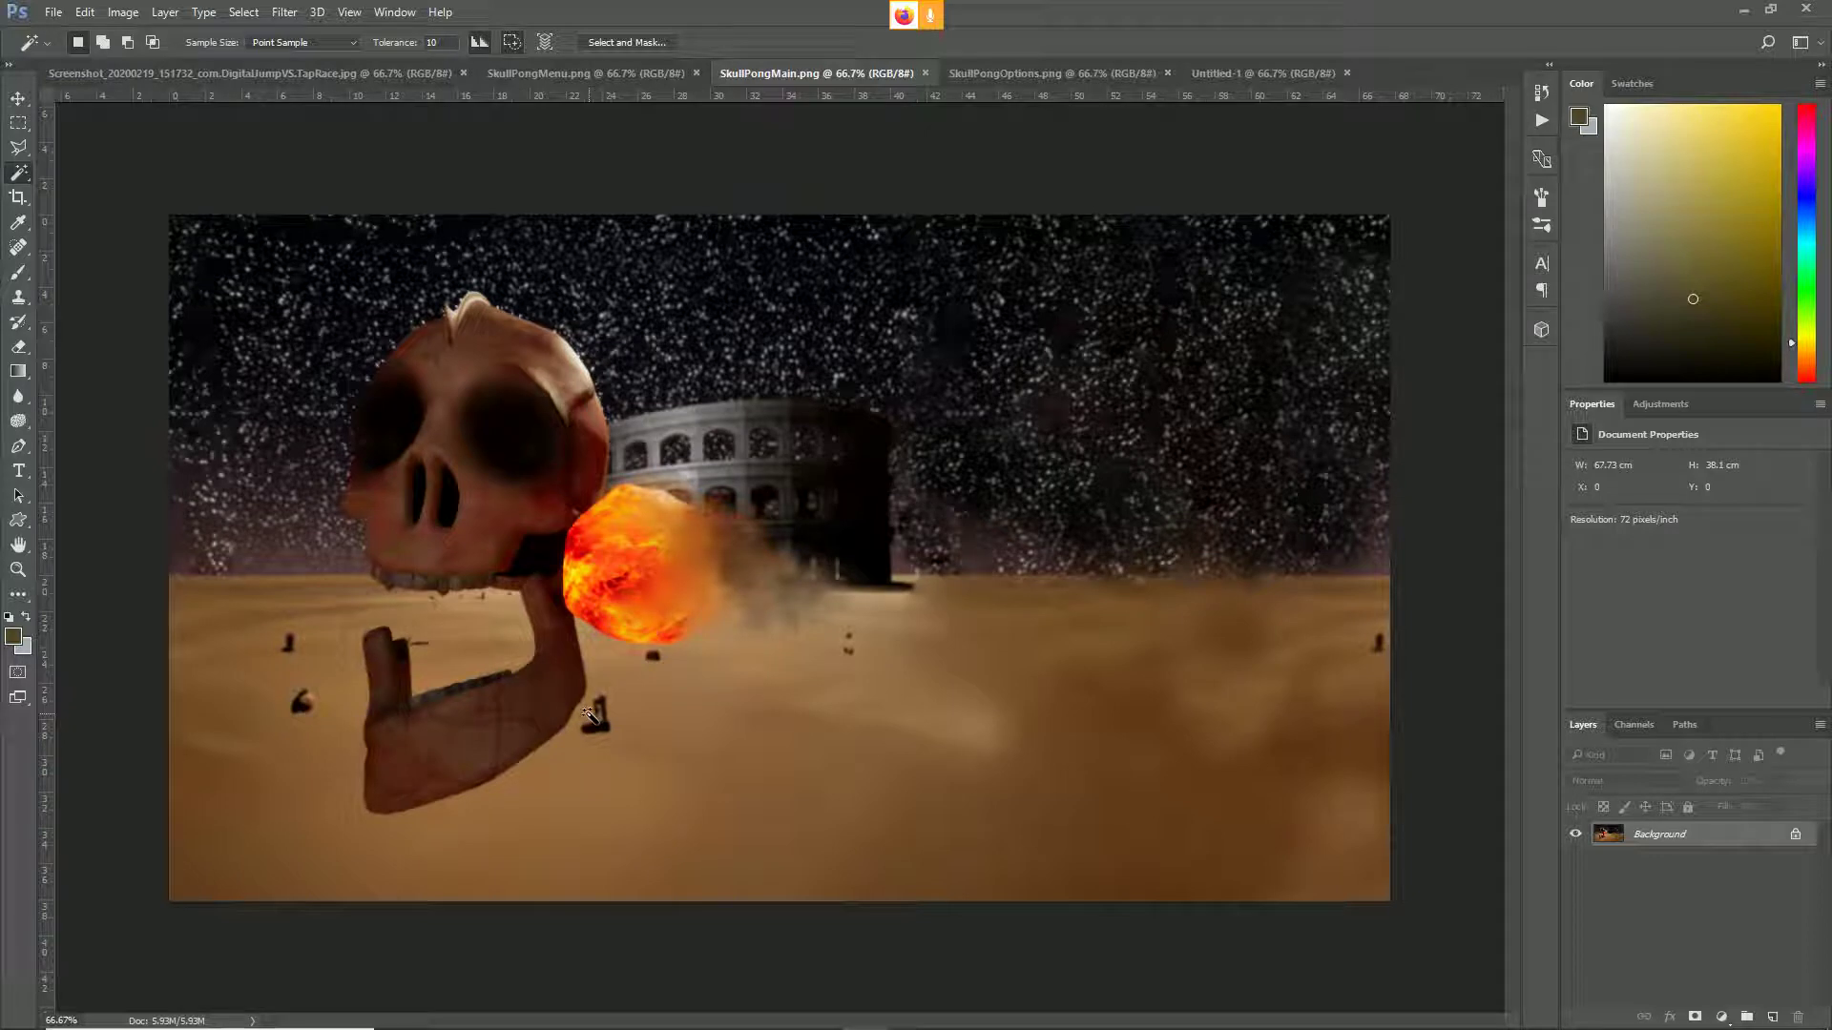
click(606, 75)
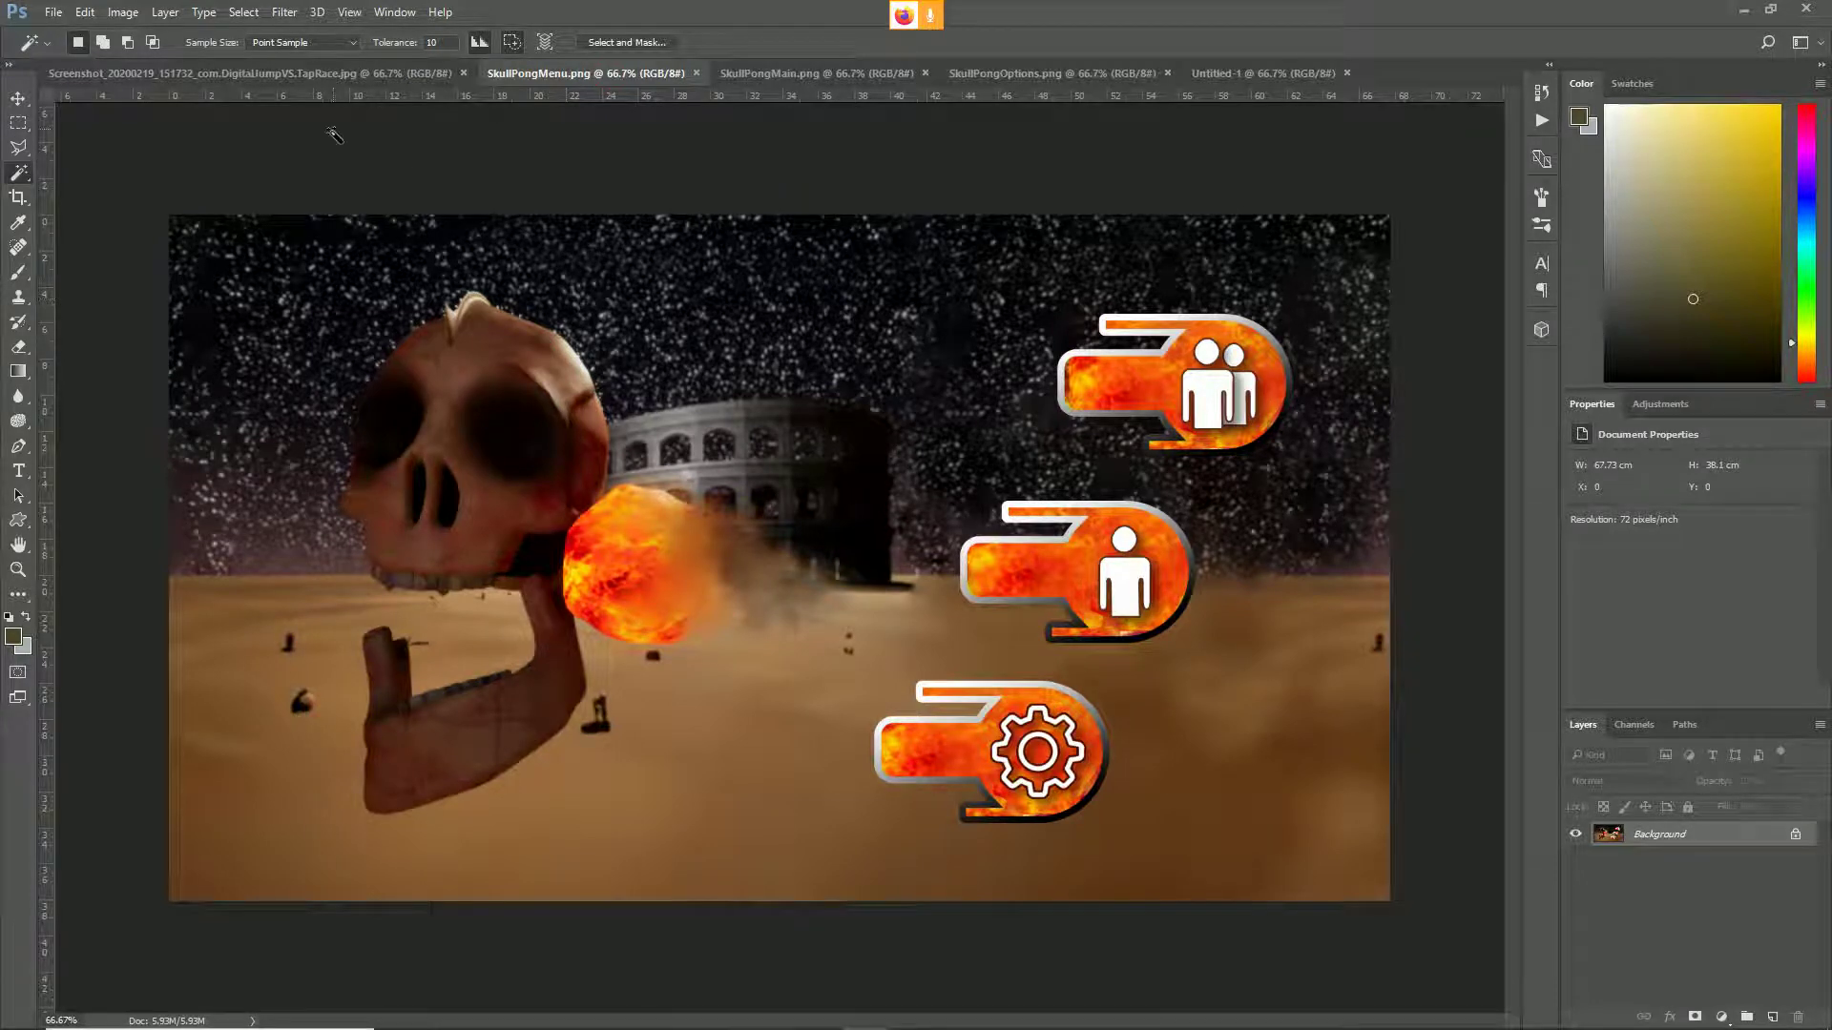
click(325, 72)
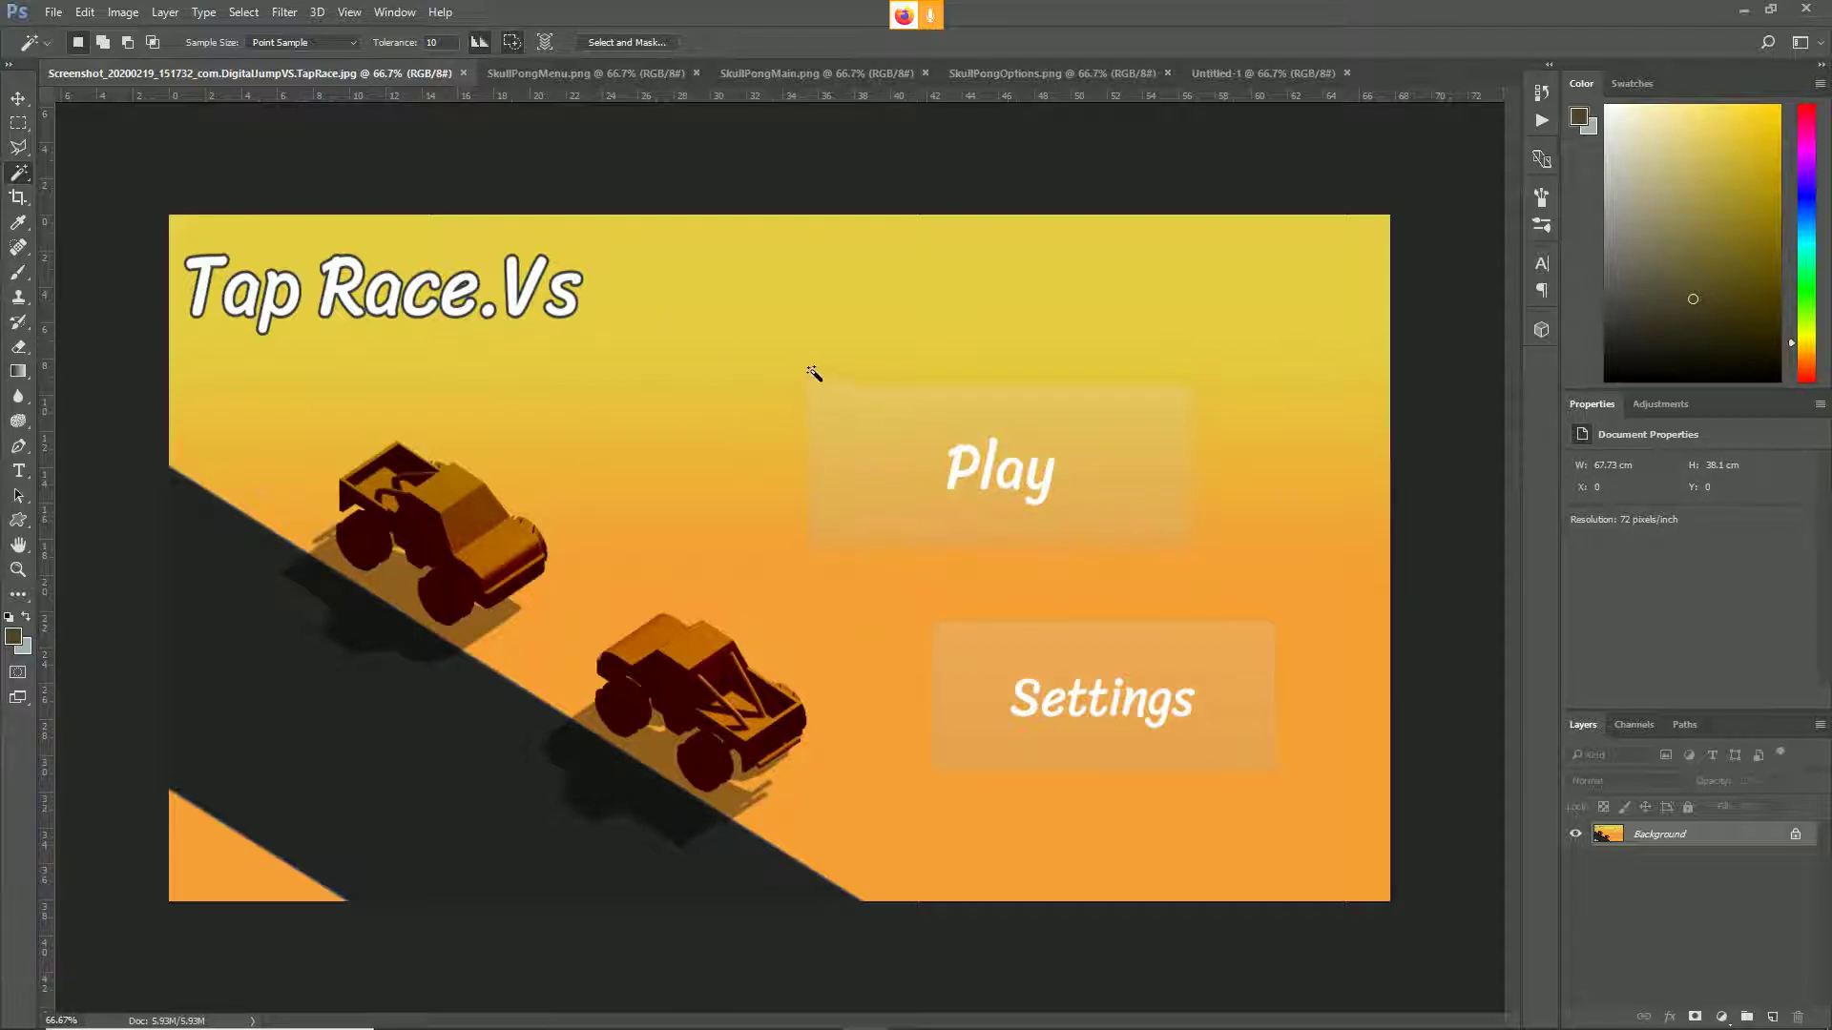
click(605, 73)
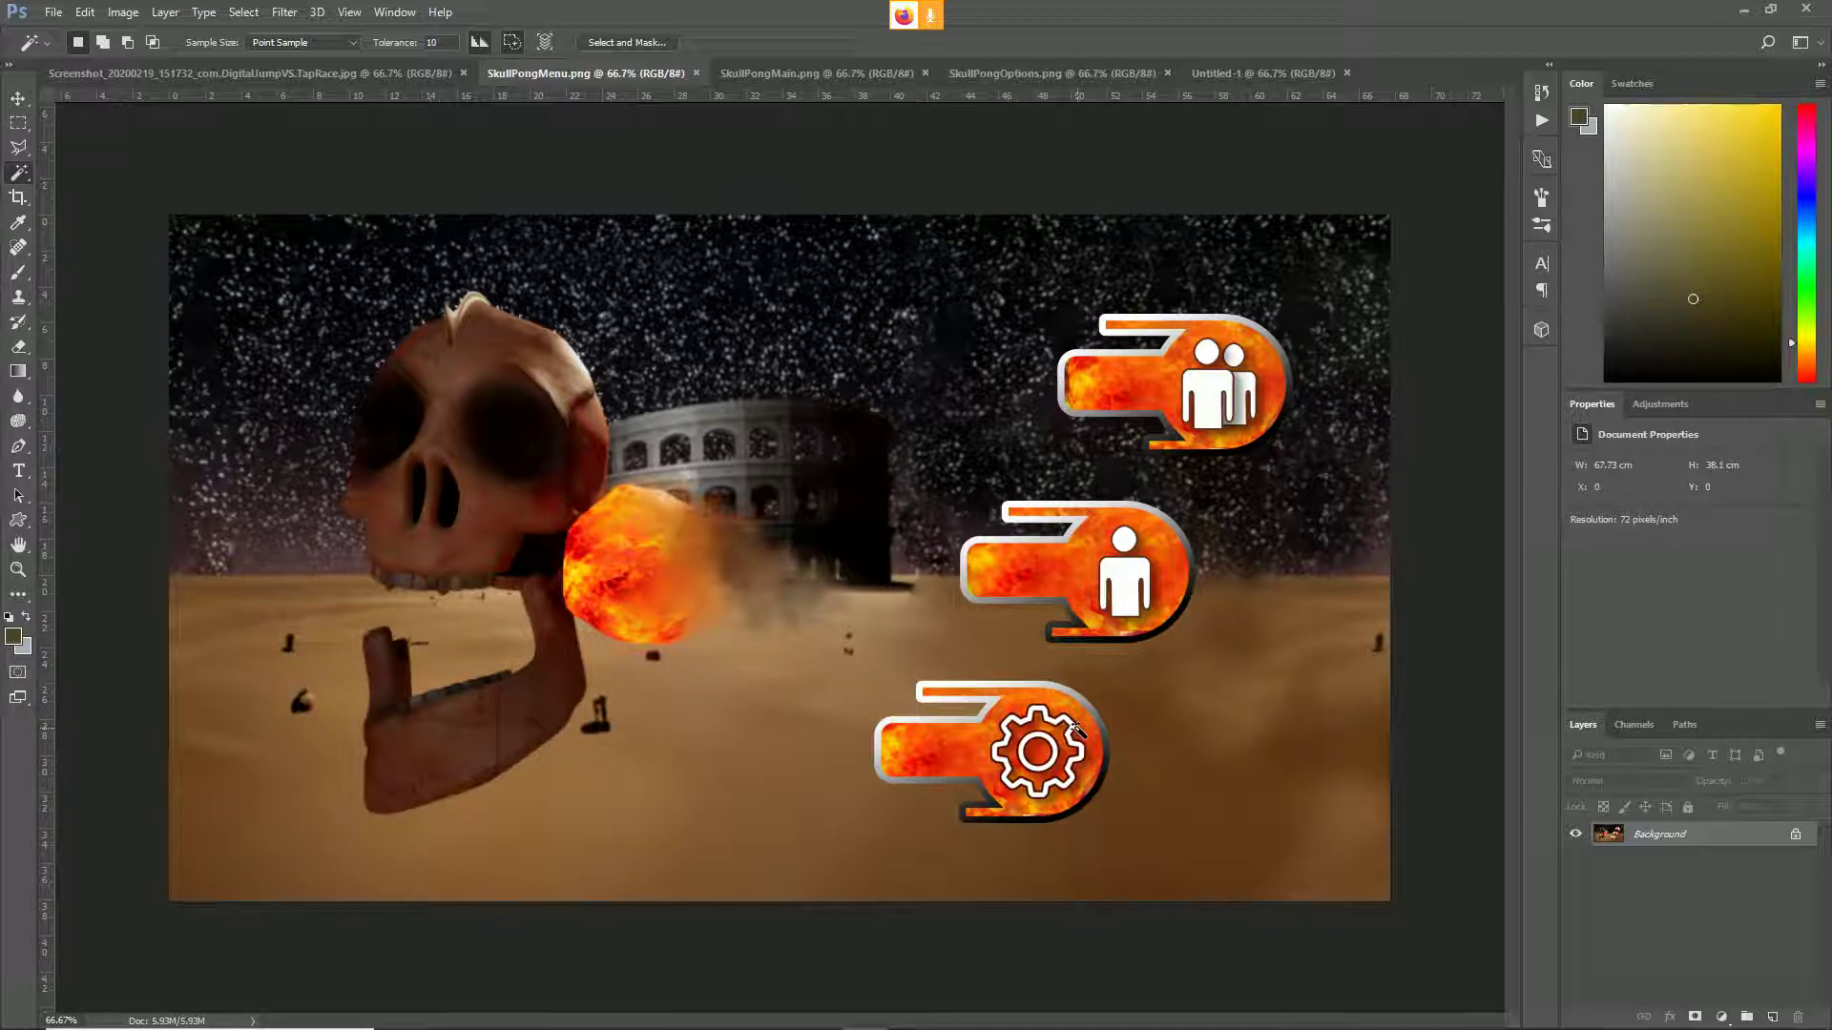
- Review the Tap Race, SkullPongMenu and SkullPongMain images again, then return to Untitled-1
click(231, 70)
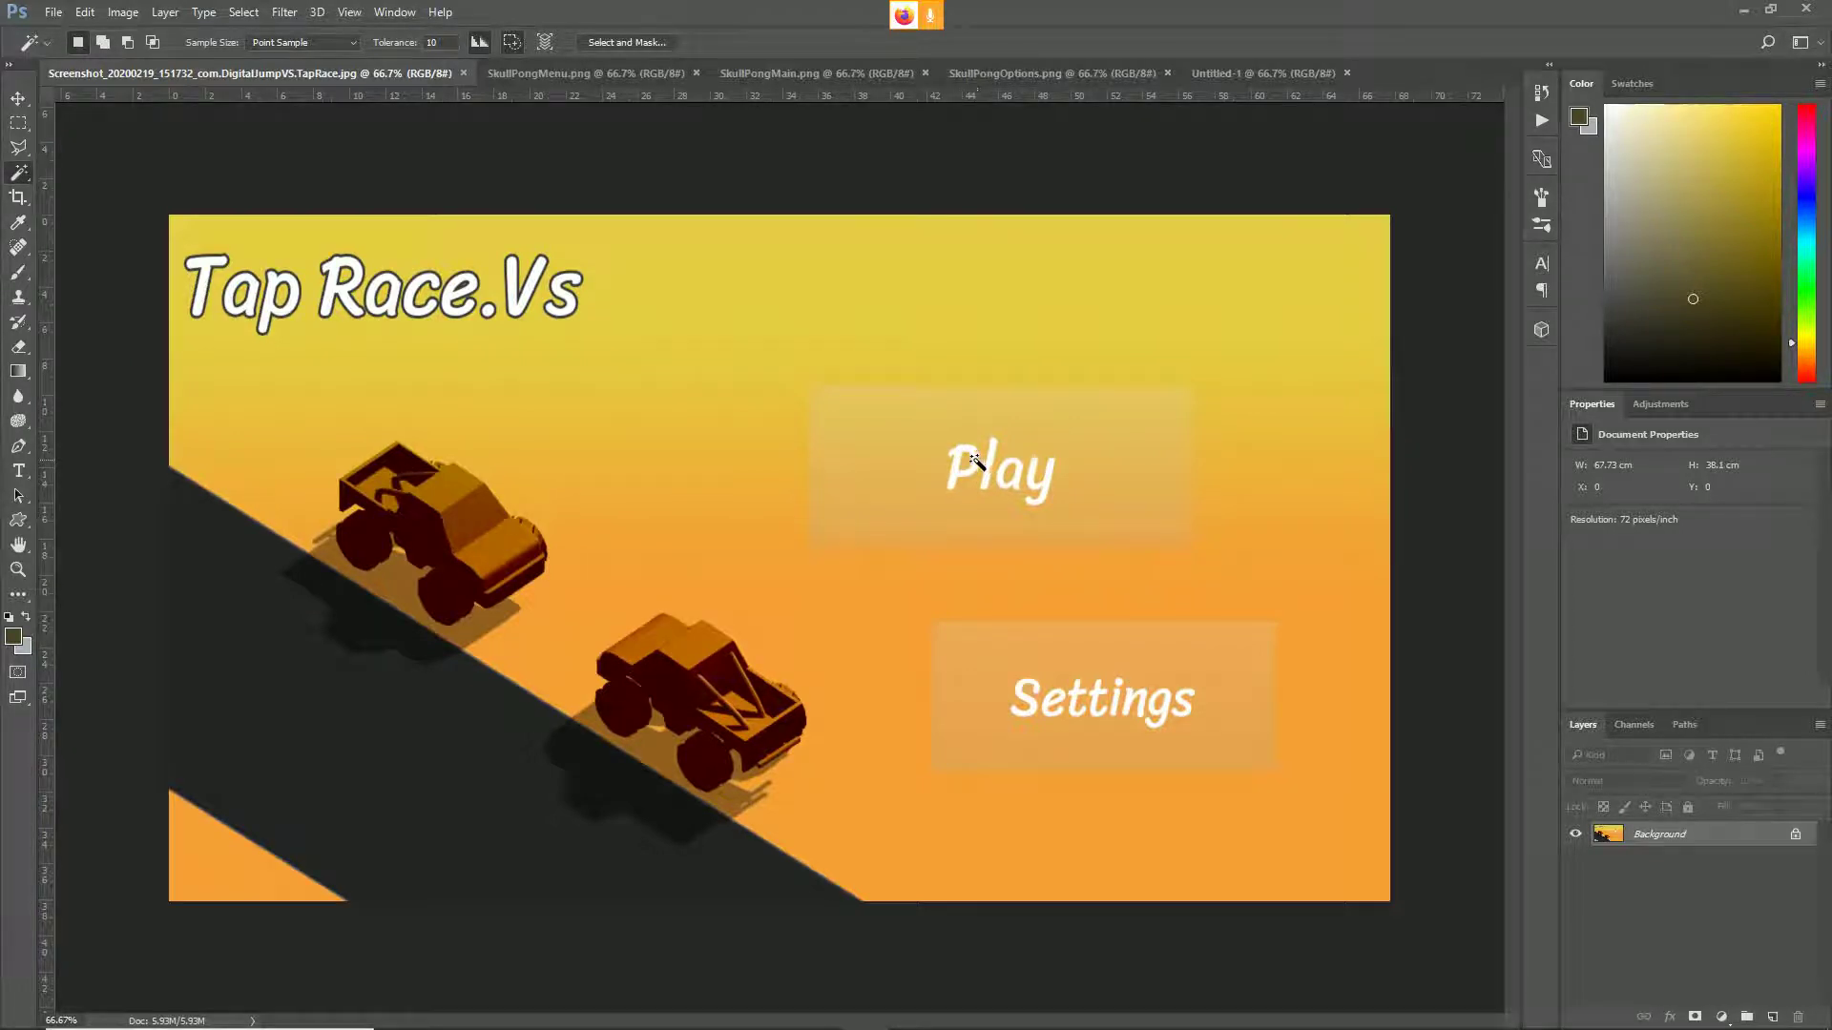
click(591, 76)
click(769, 78)
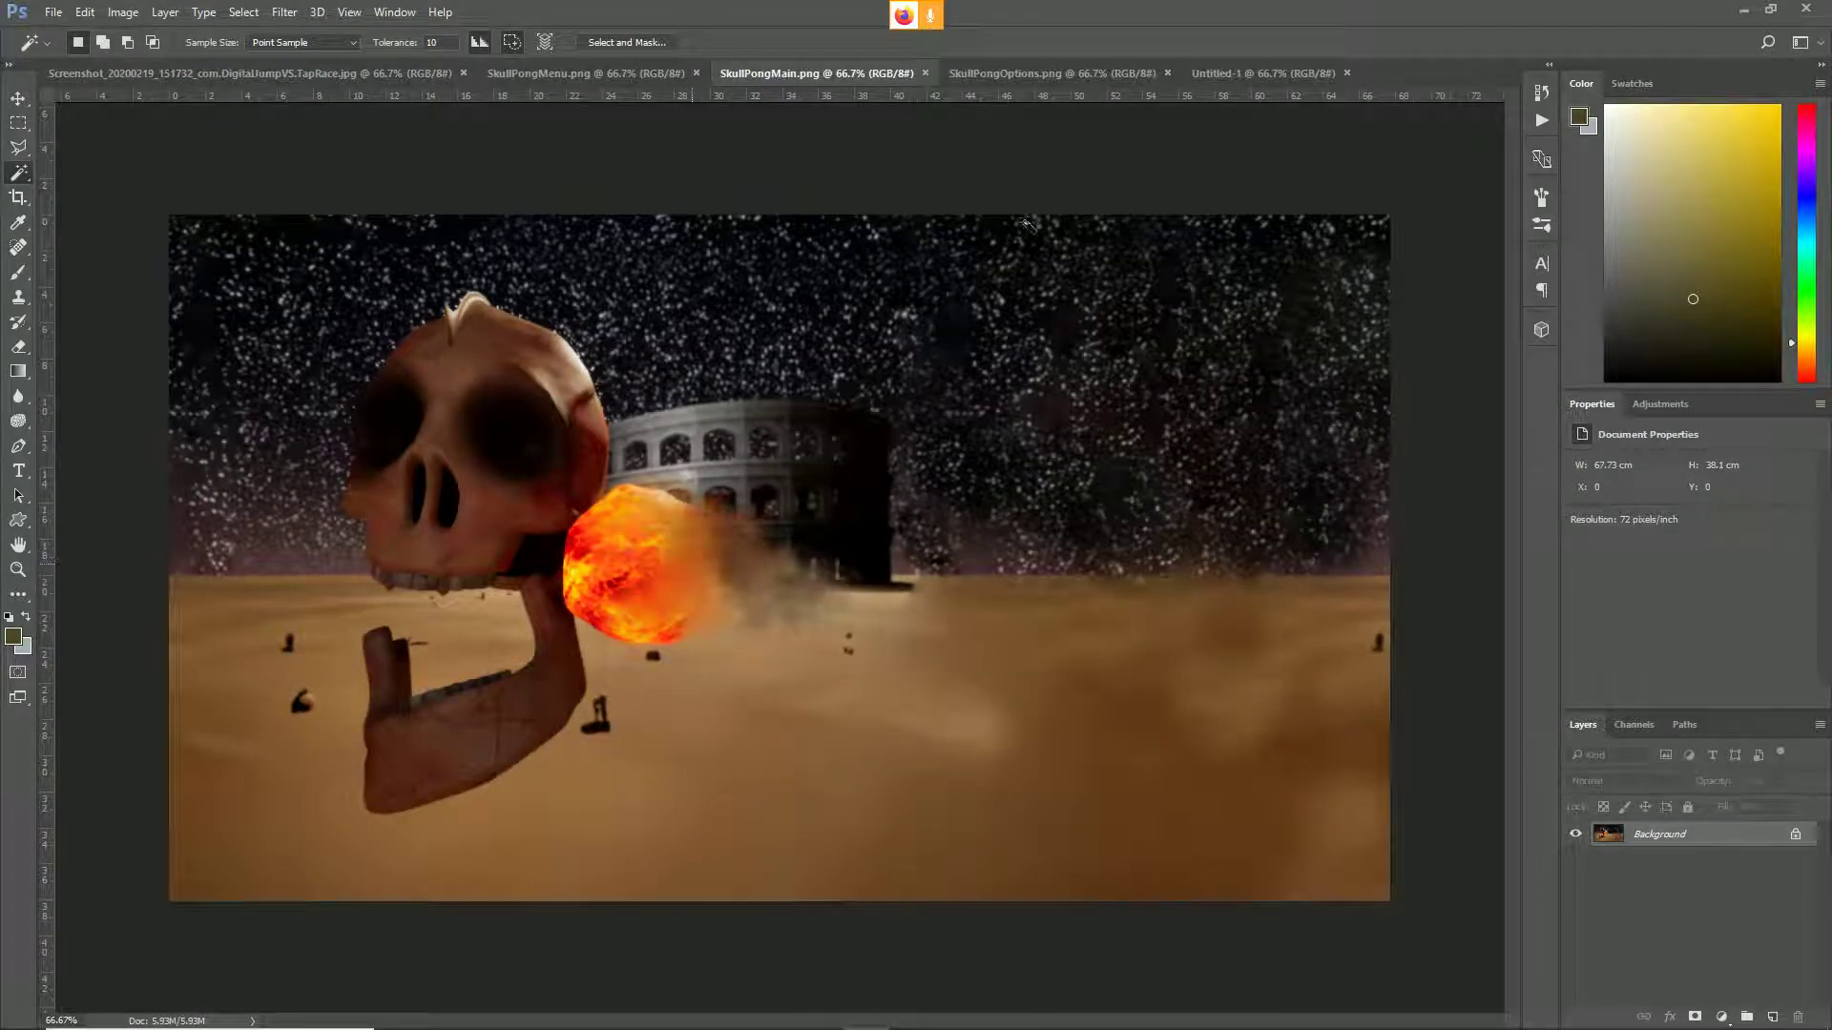
click(1229, 77)
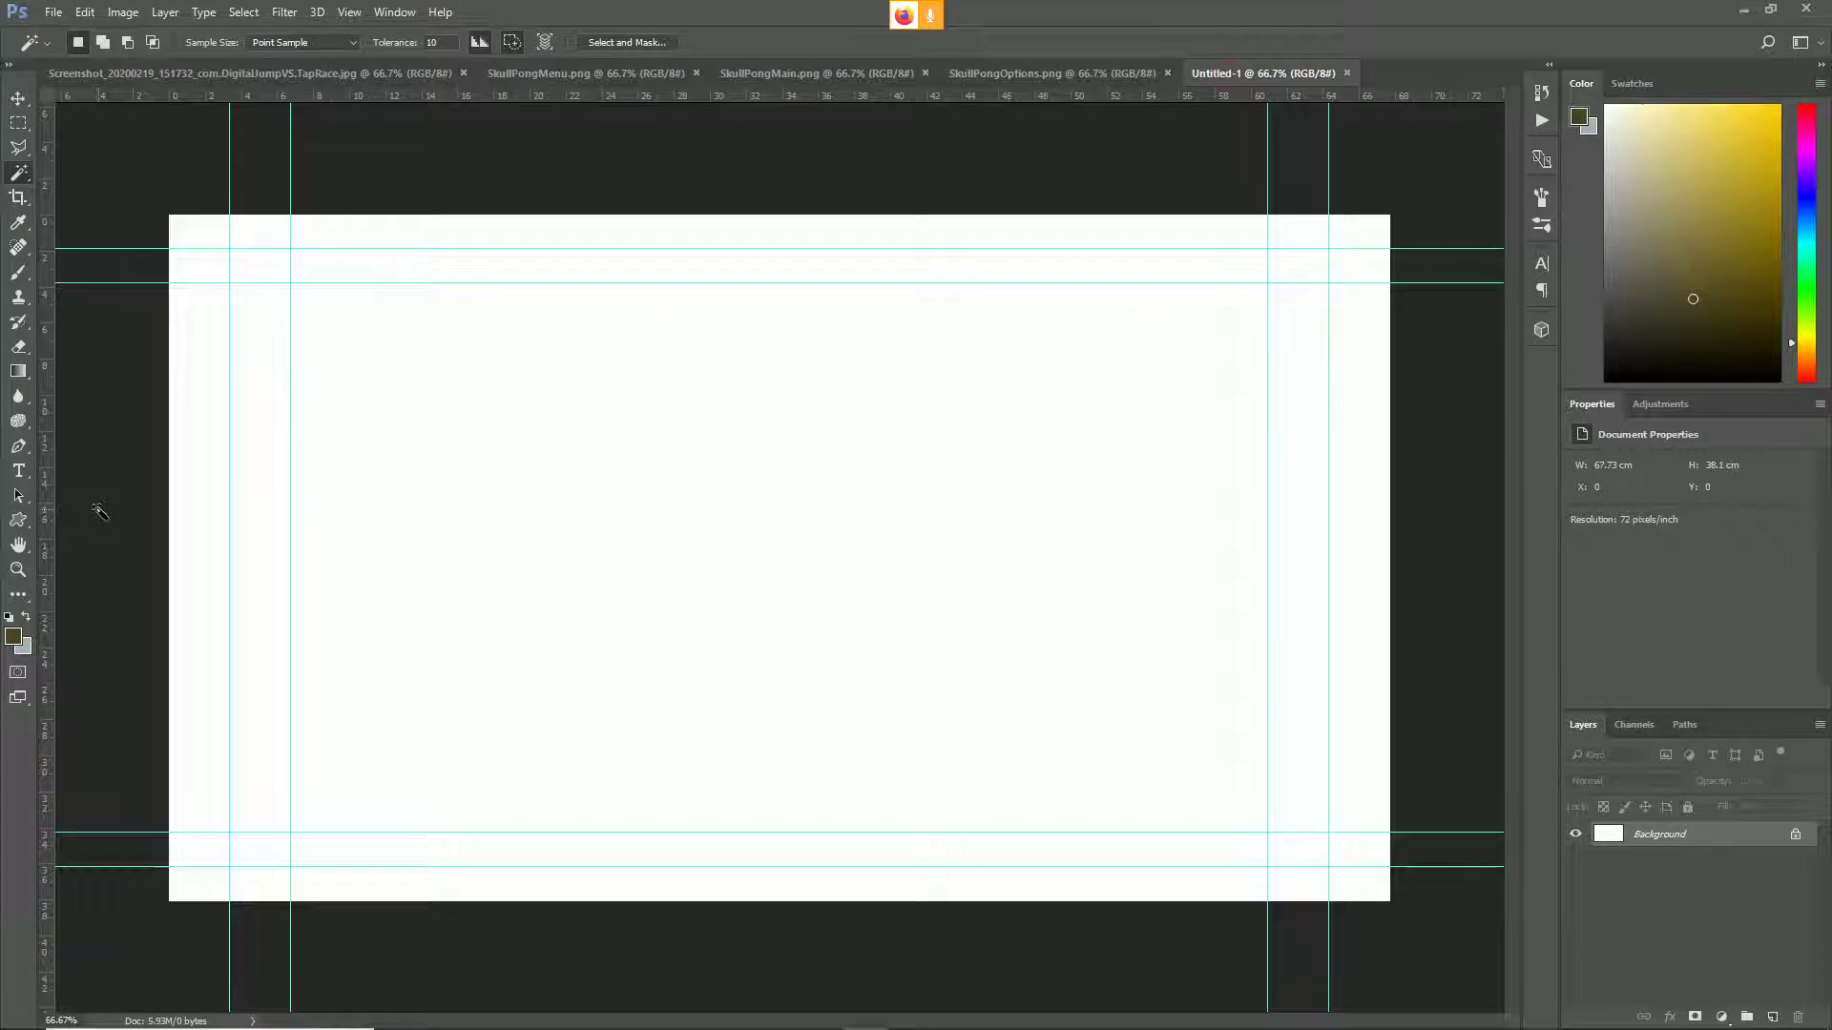
- Fill the canvas left to right with a blue-red-yellow gradient
click(21, 373)
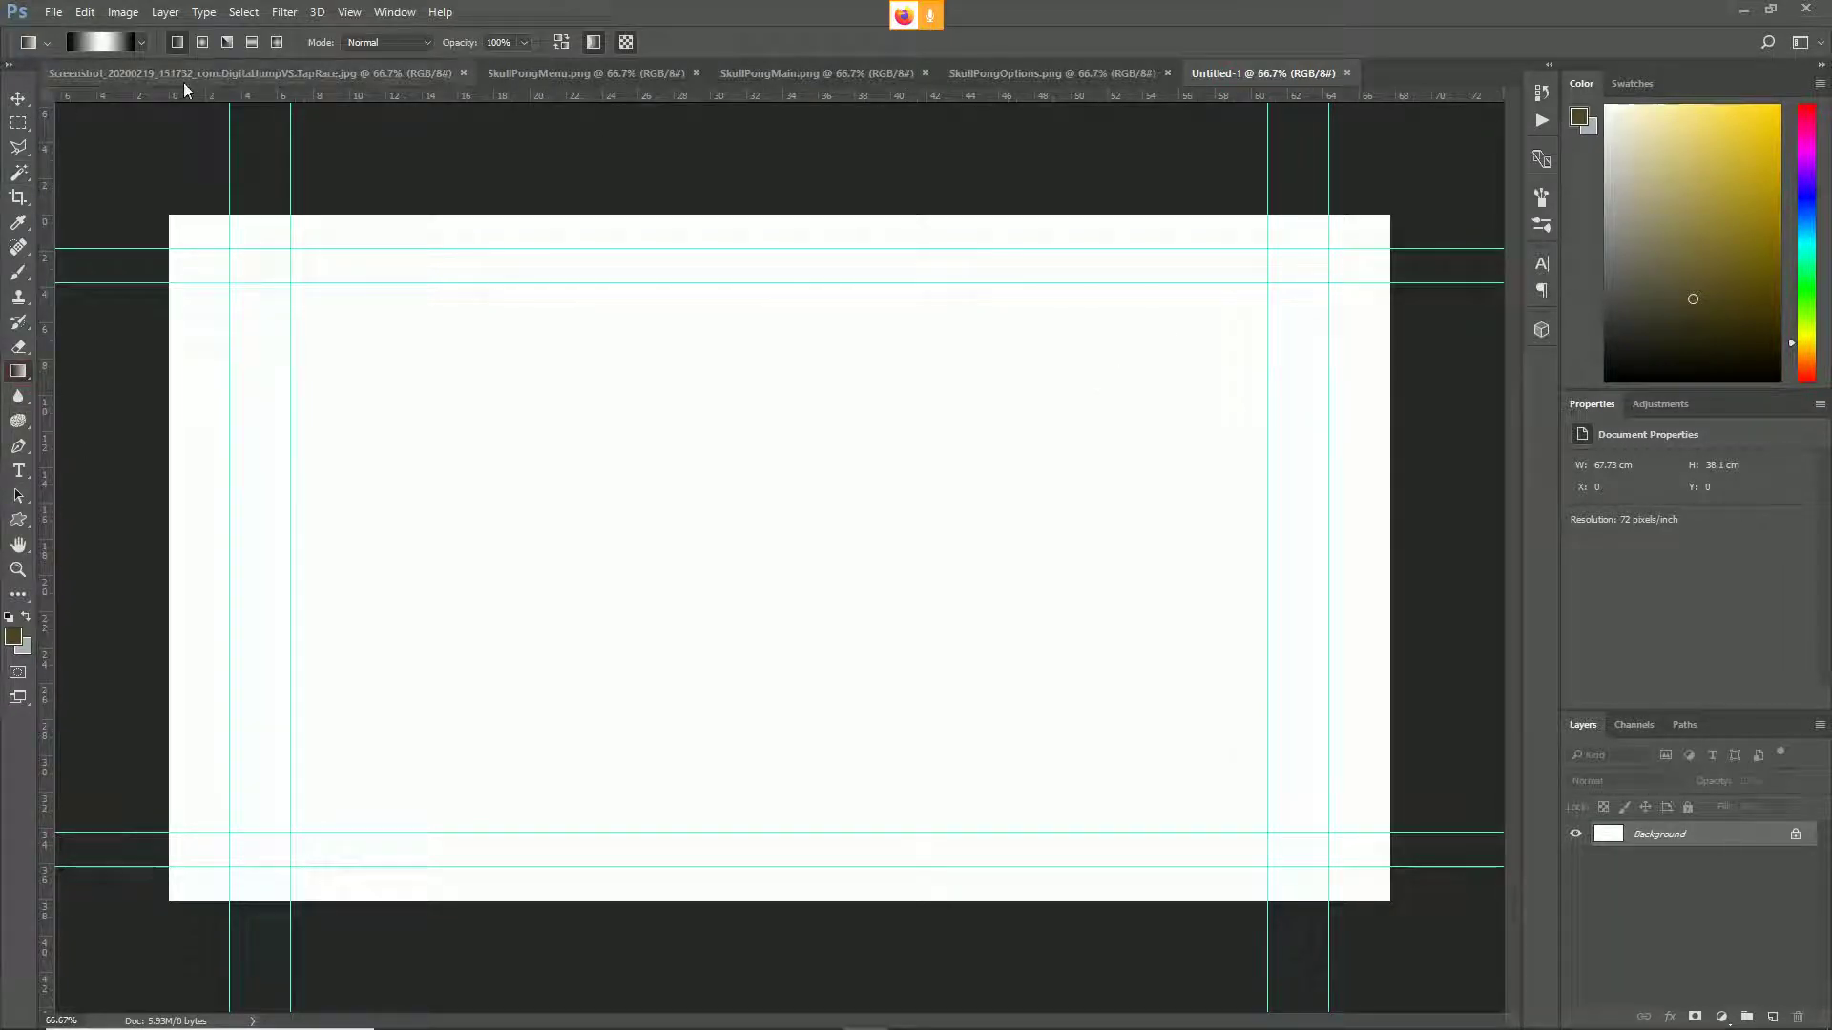
click(140, 43)
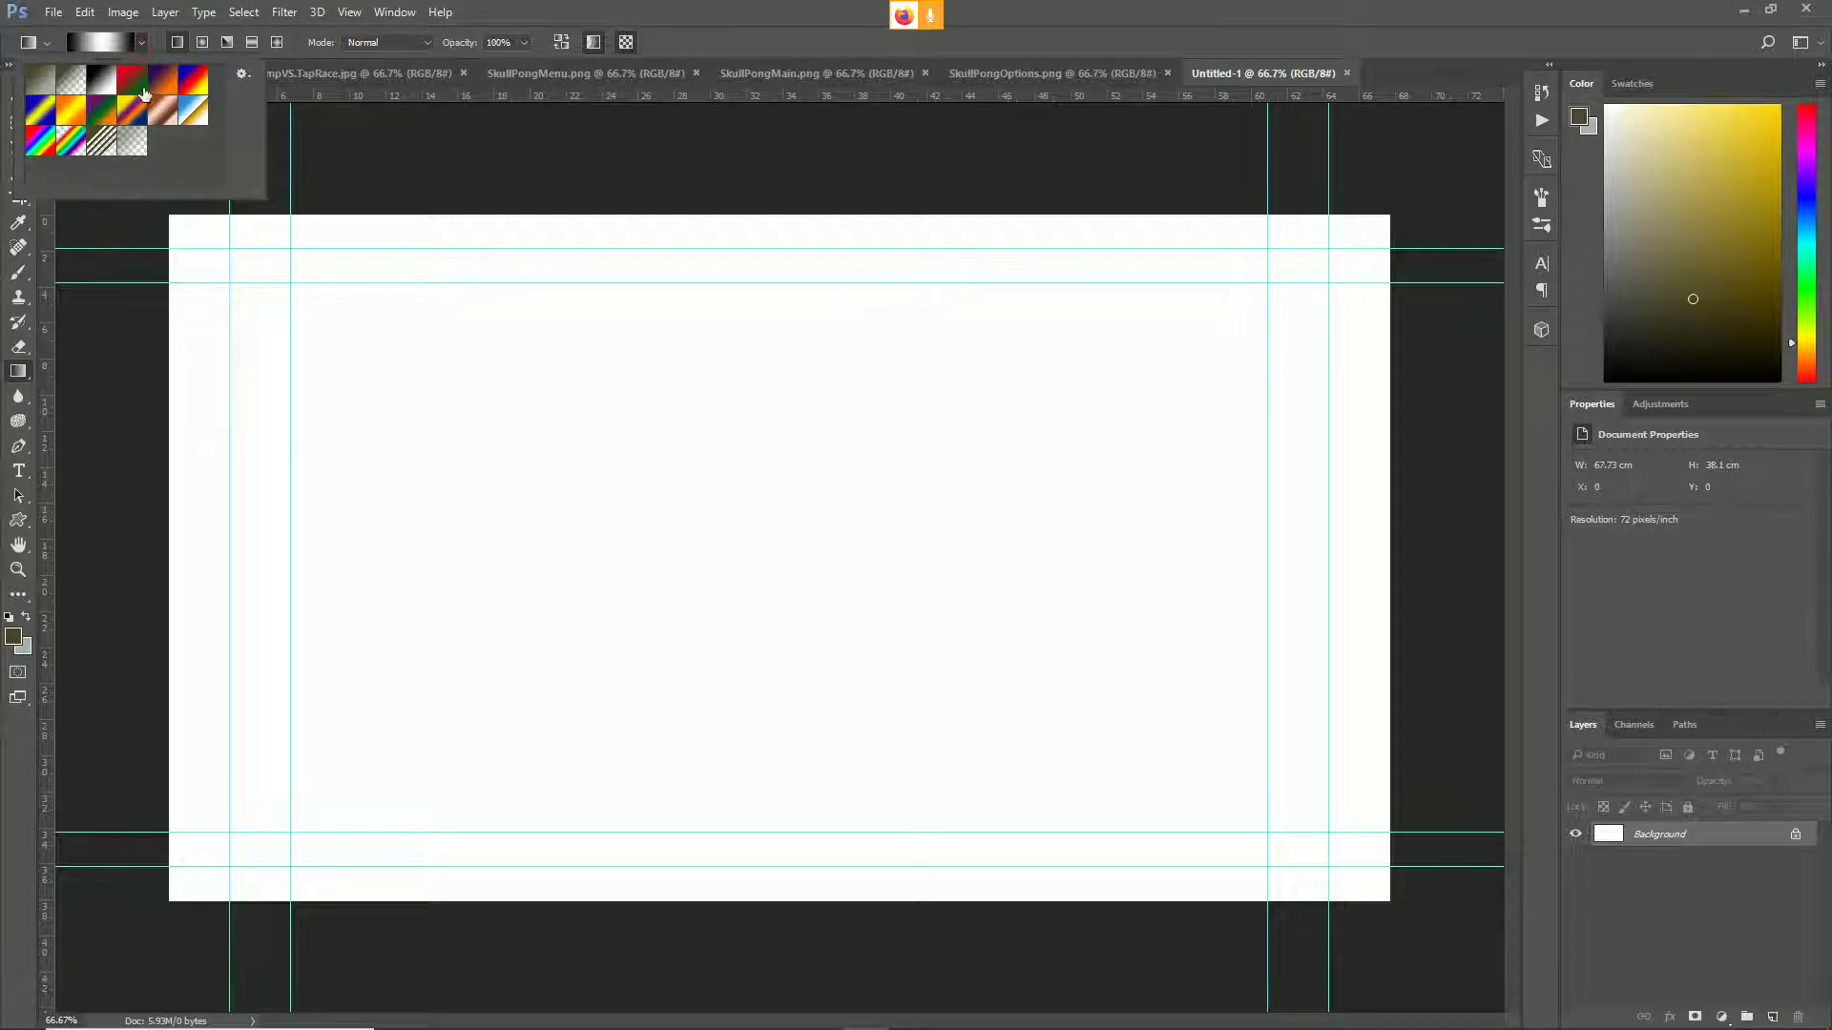
click(132, 80)
click(193, 79)
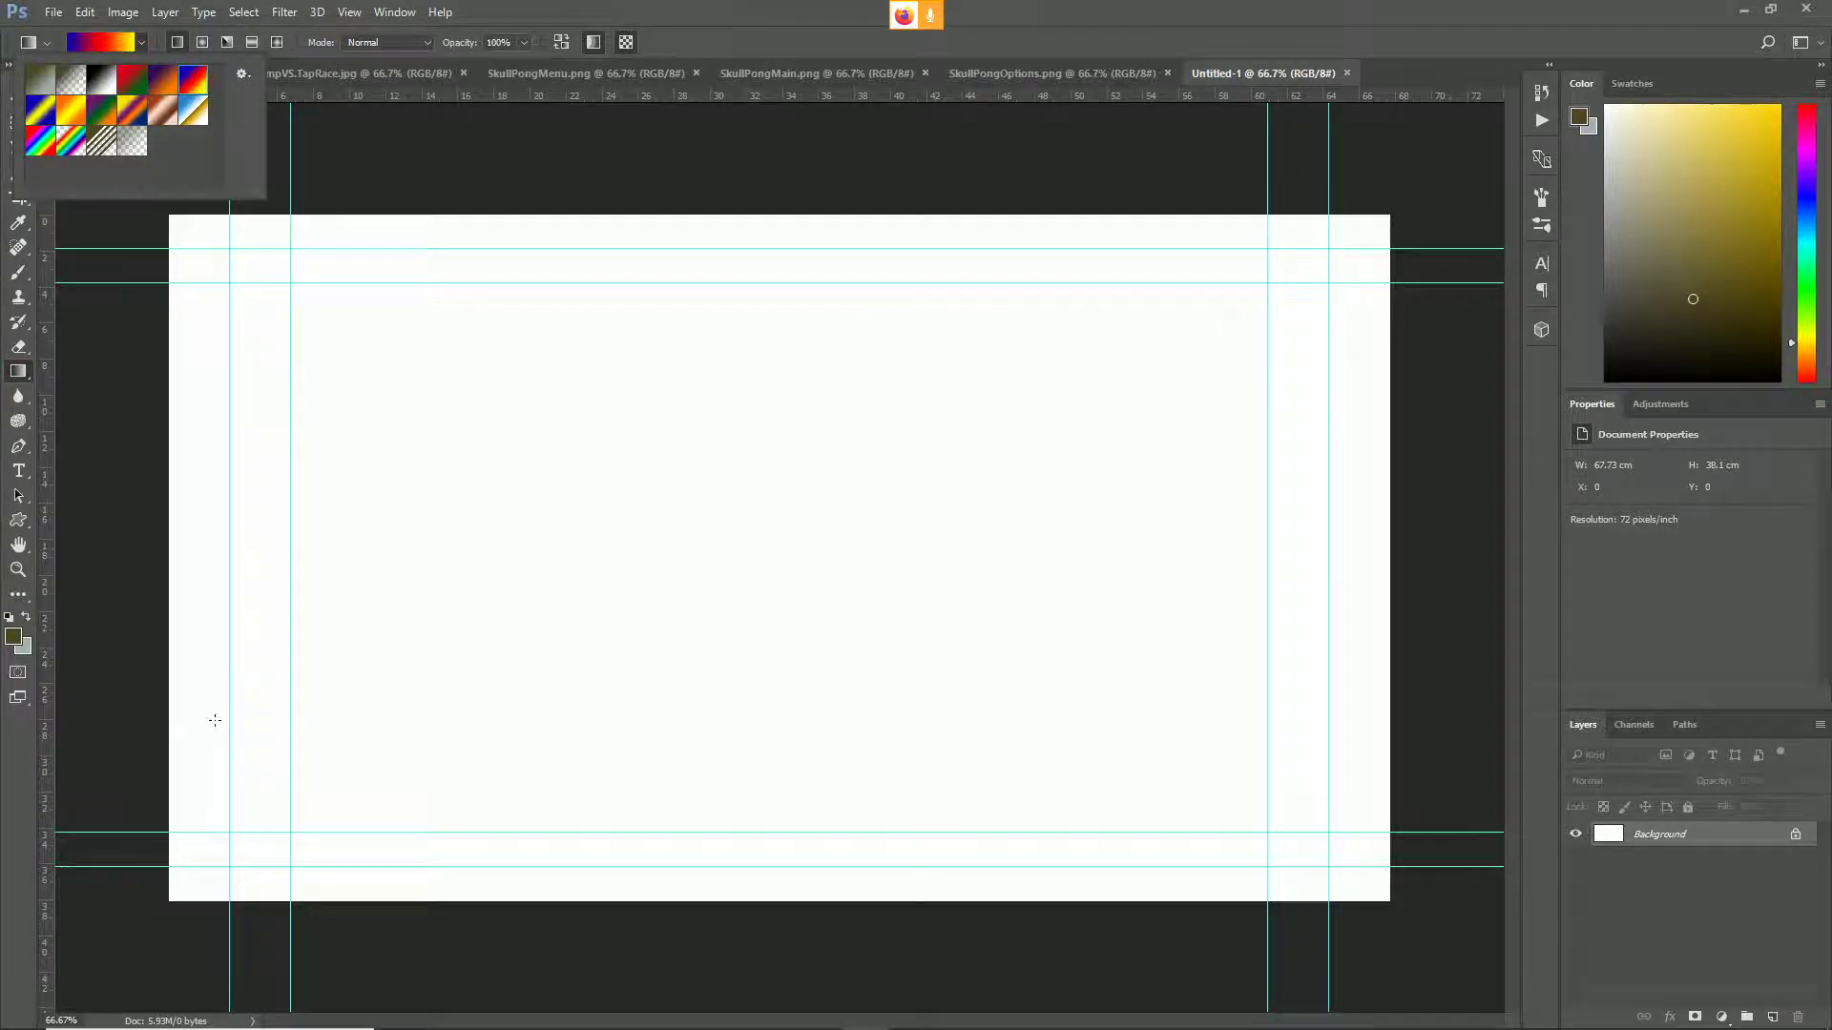
drag(213, 720, 1259, 490)
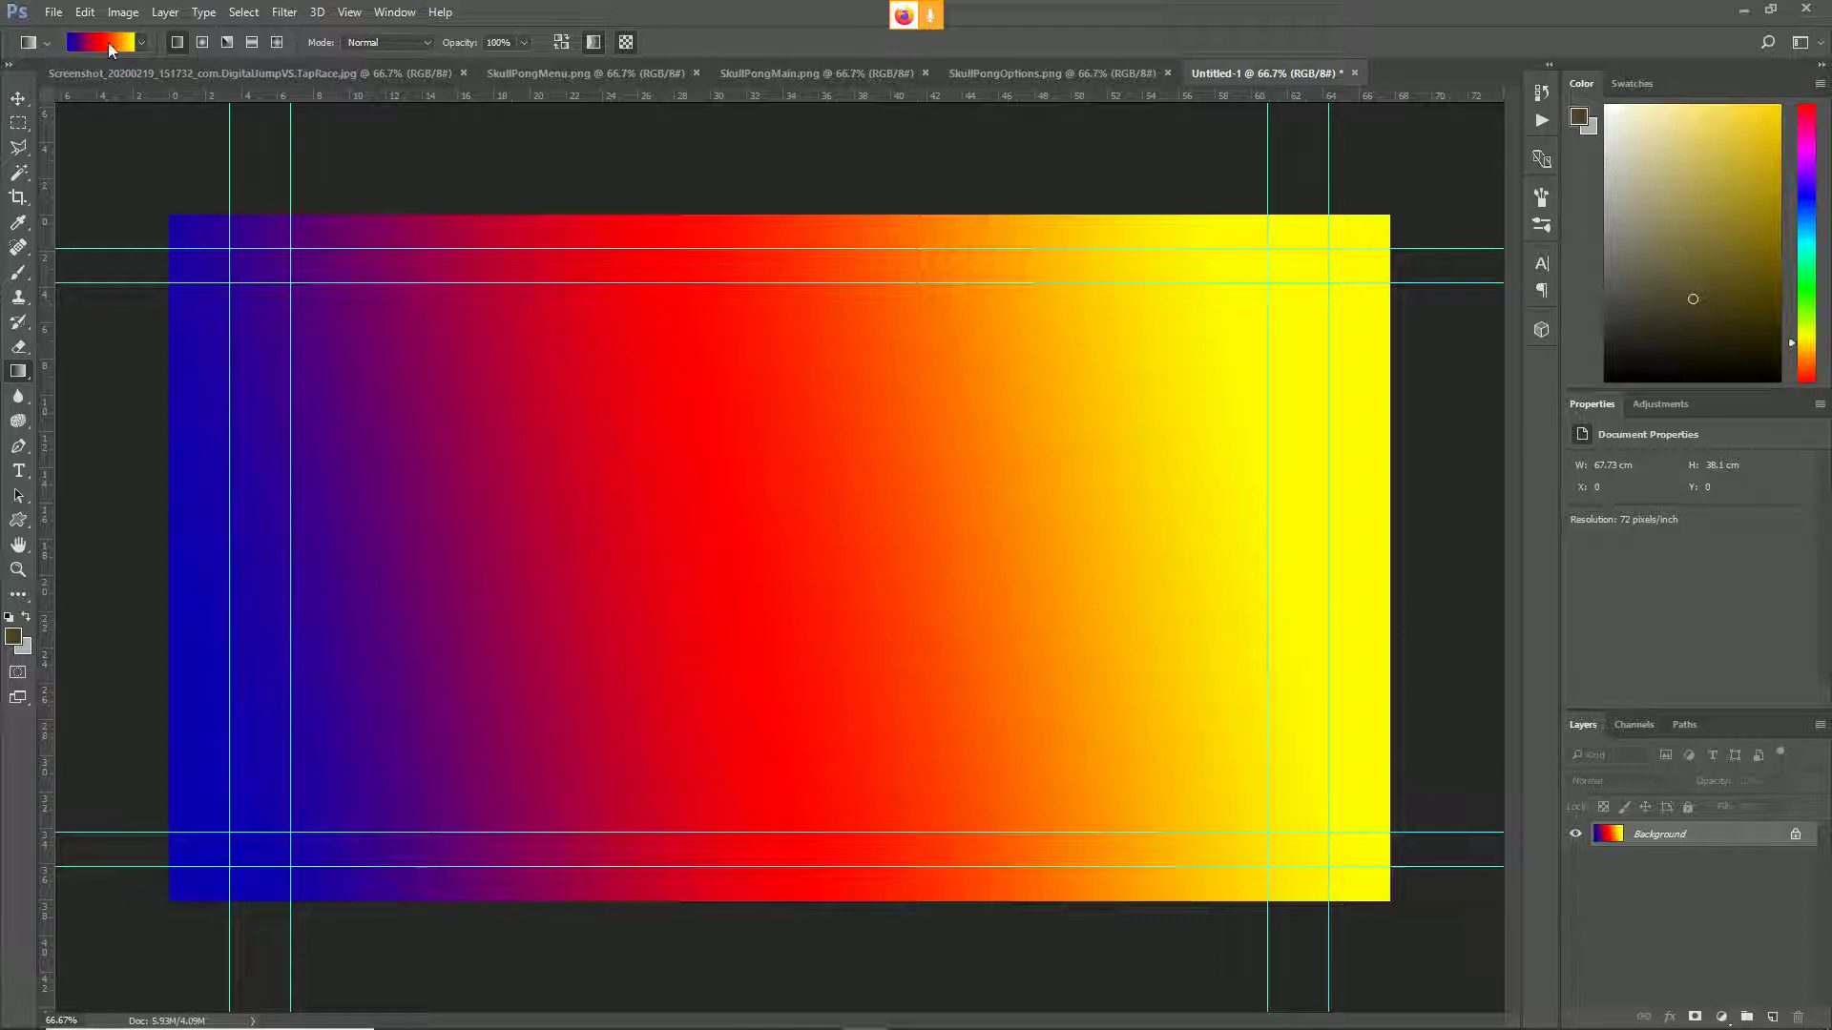
- Refill the canvas left to right with the red-green gradient preset
click(141, 42)
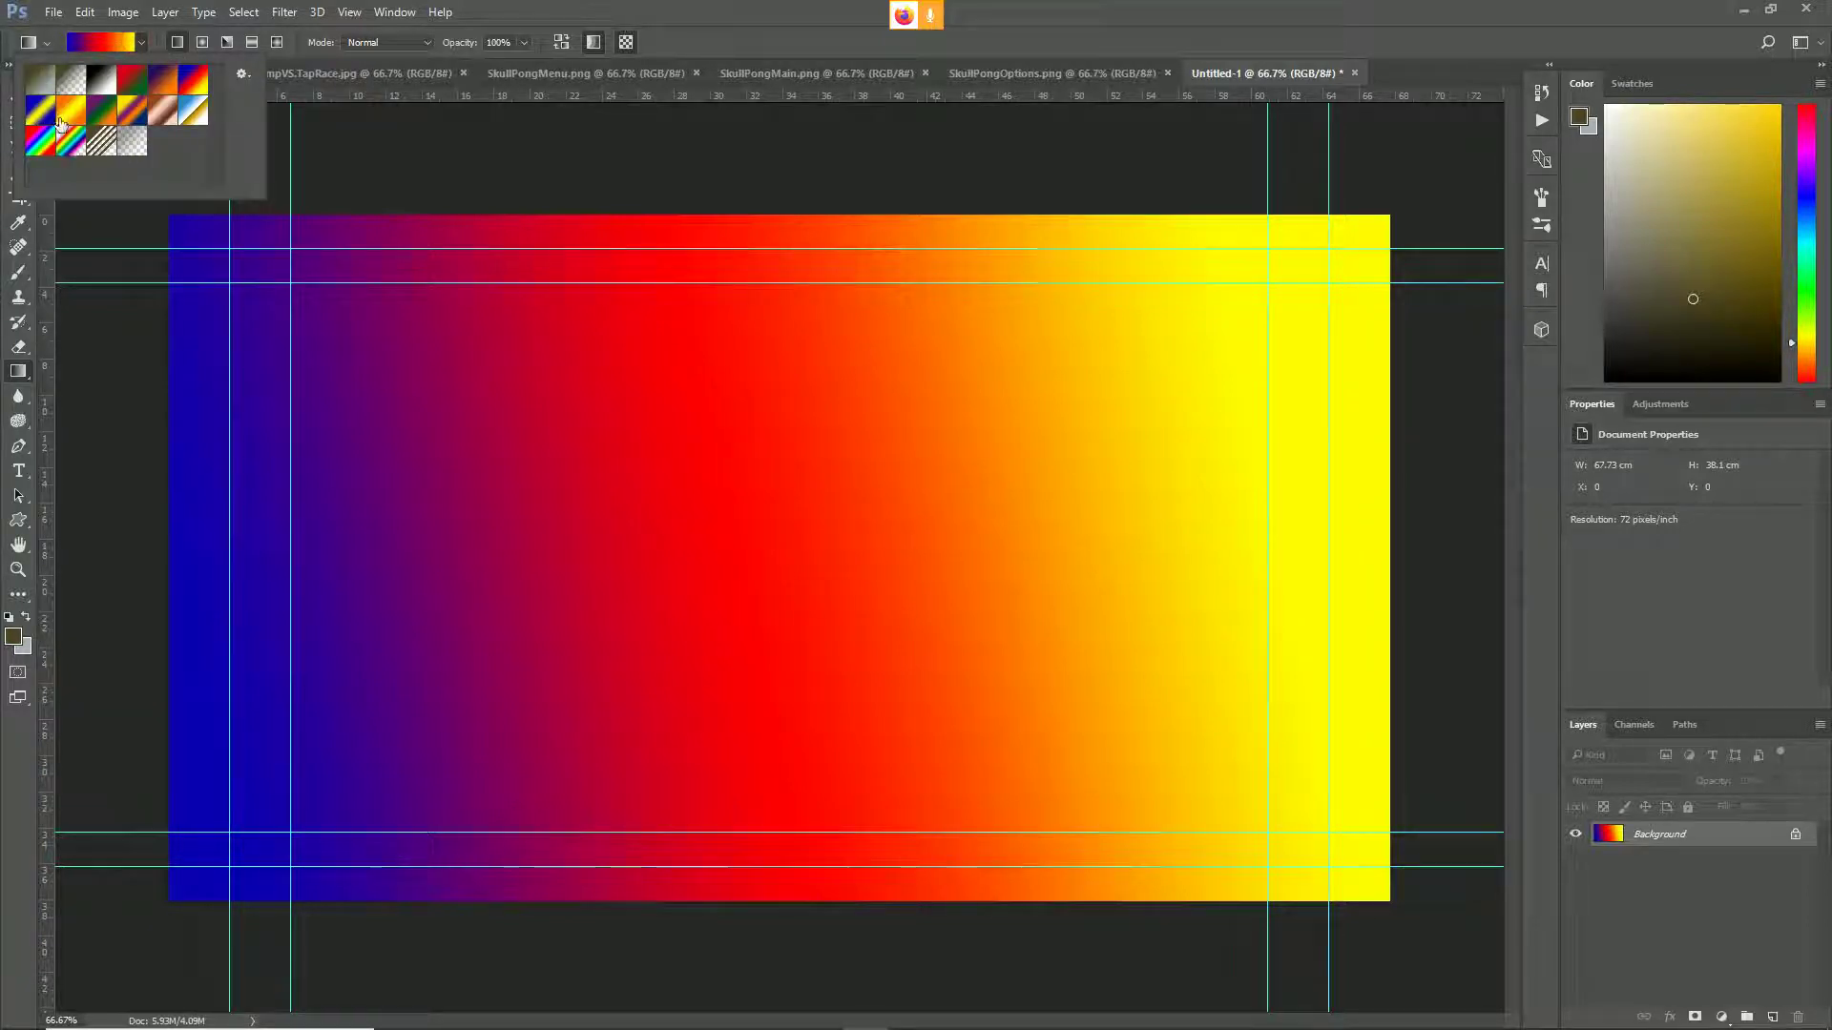
click(132, 81)
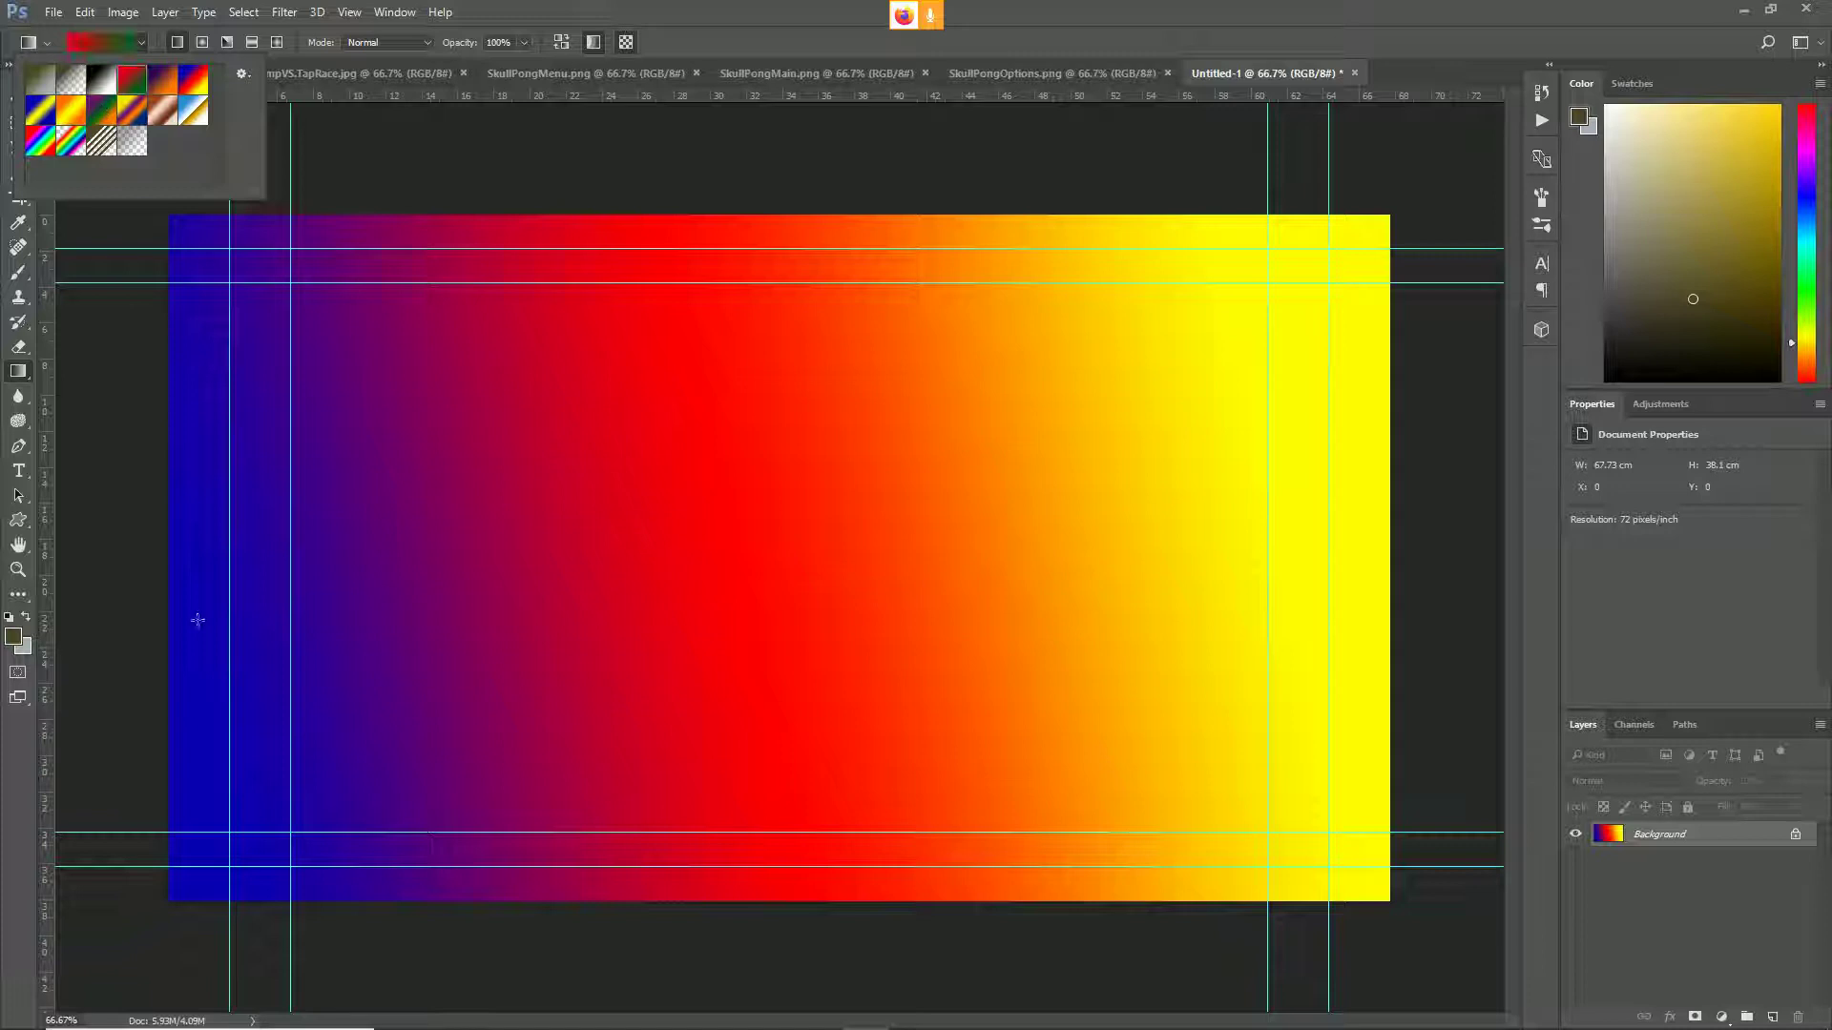
drag(196, 618, 1378, 521)
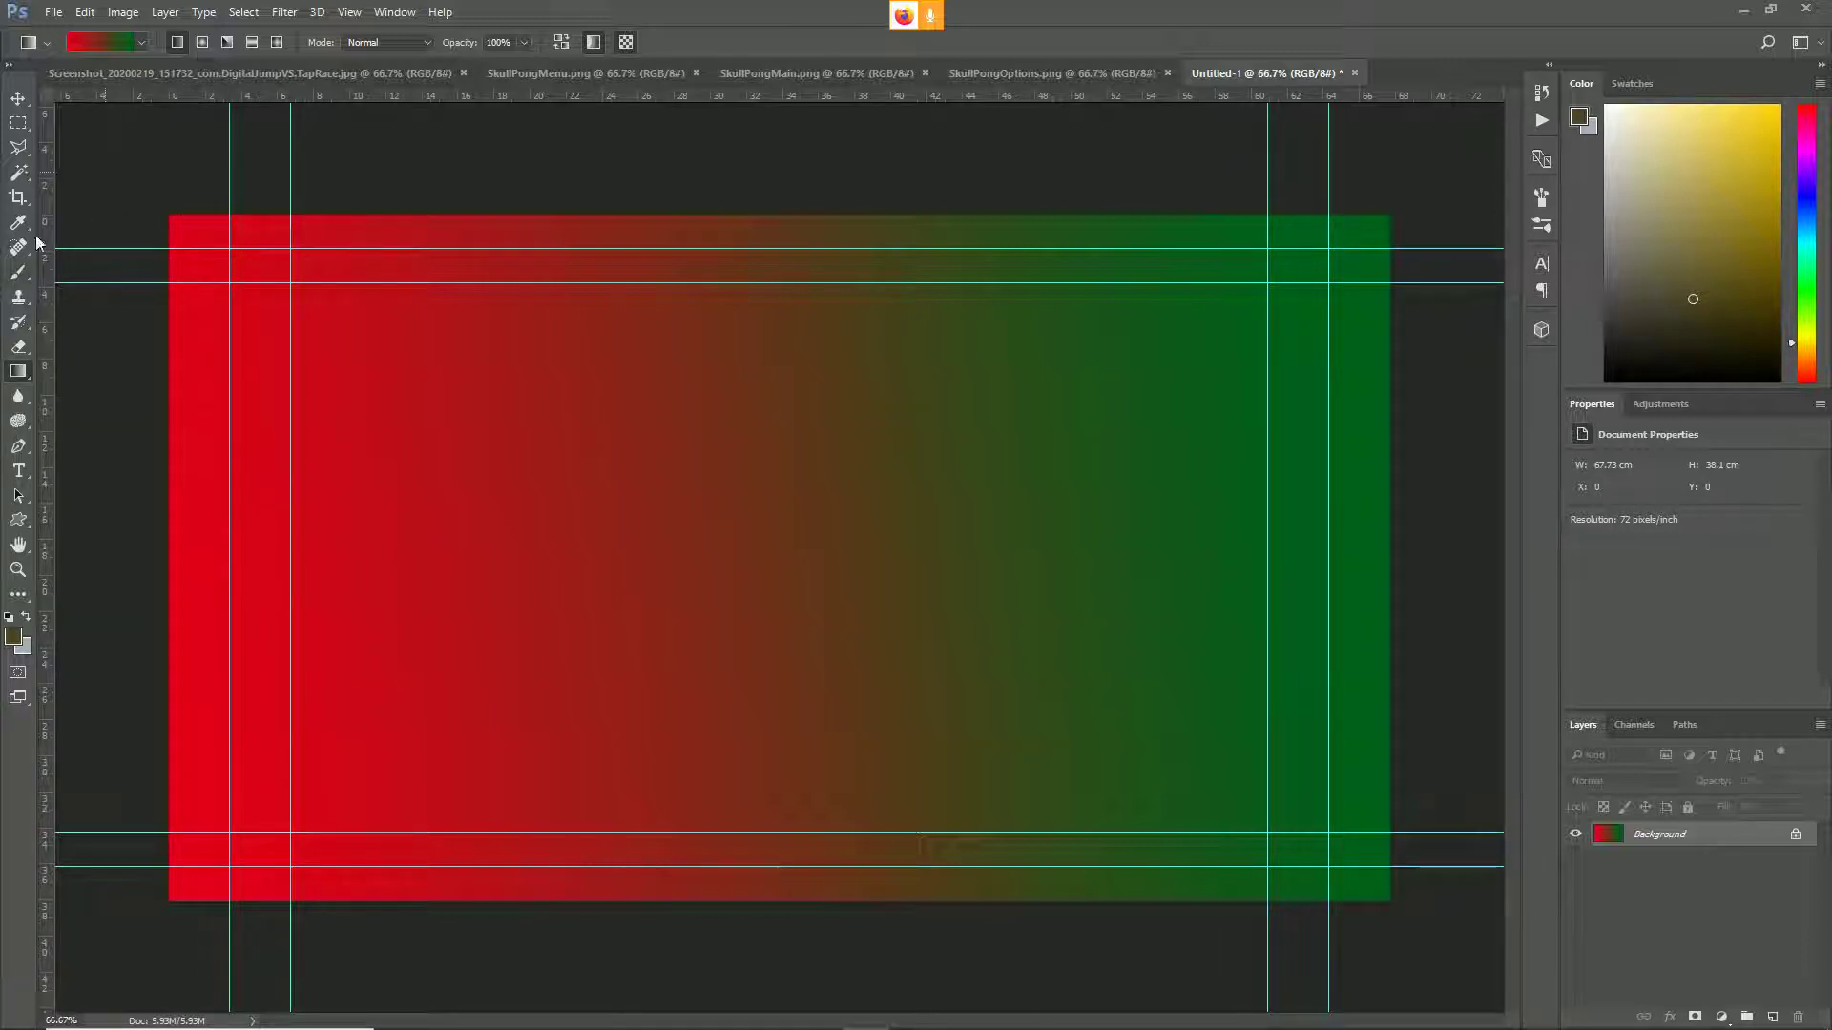
- Add a Game Name title near the top left in white ffffff at size 100
click(18, 470)
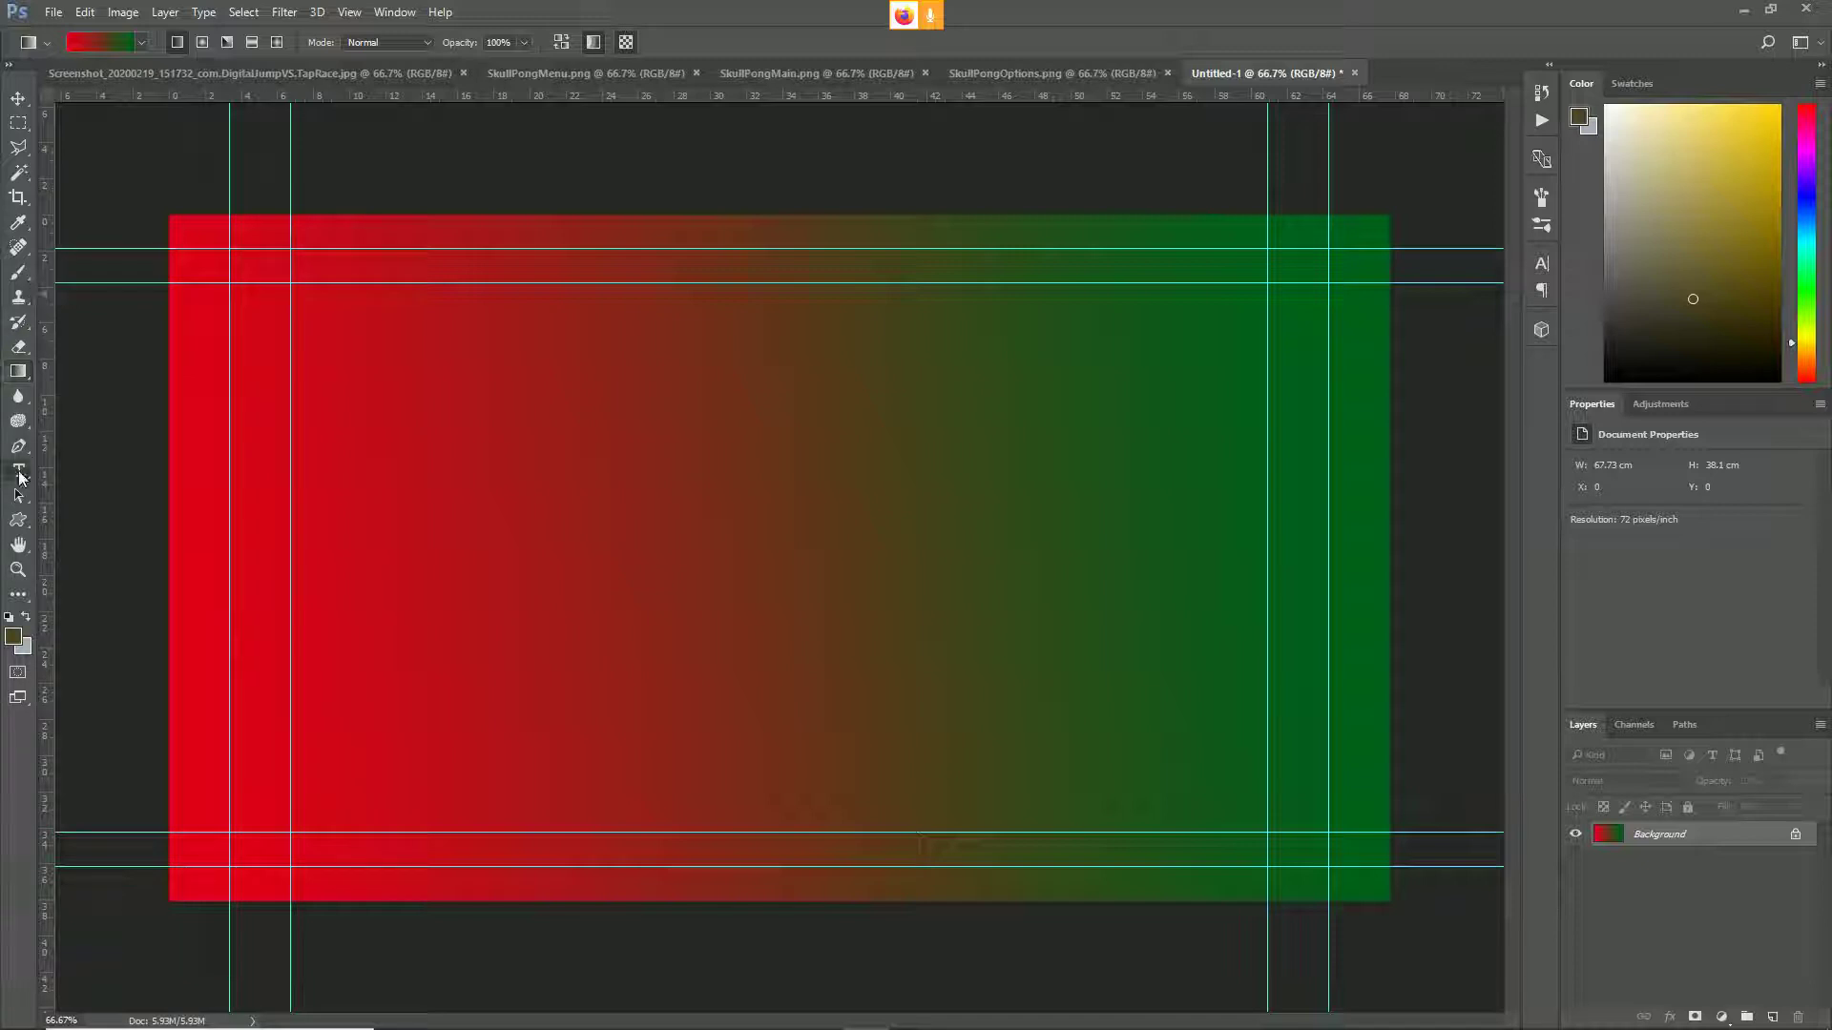
click(320, 313)
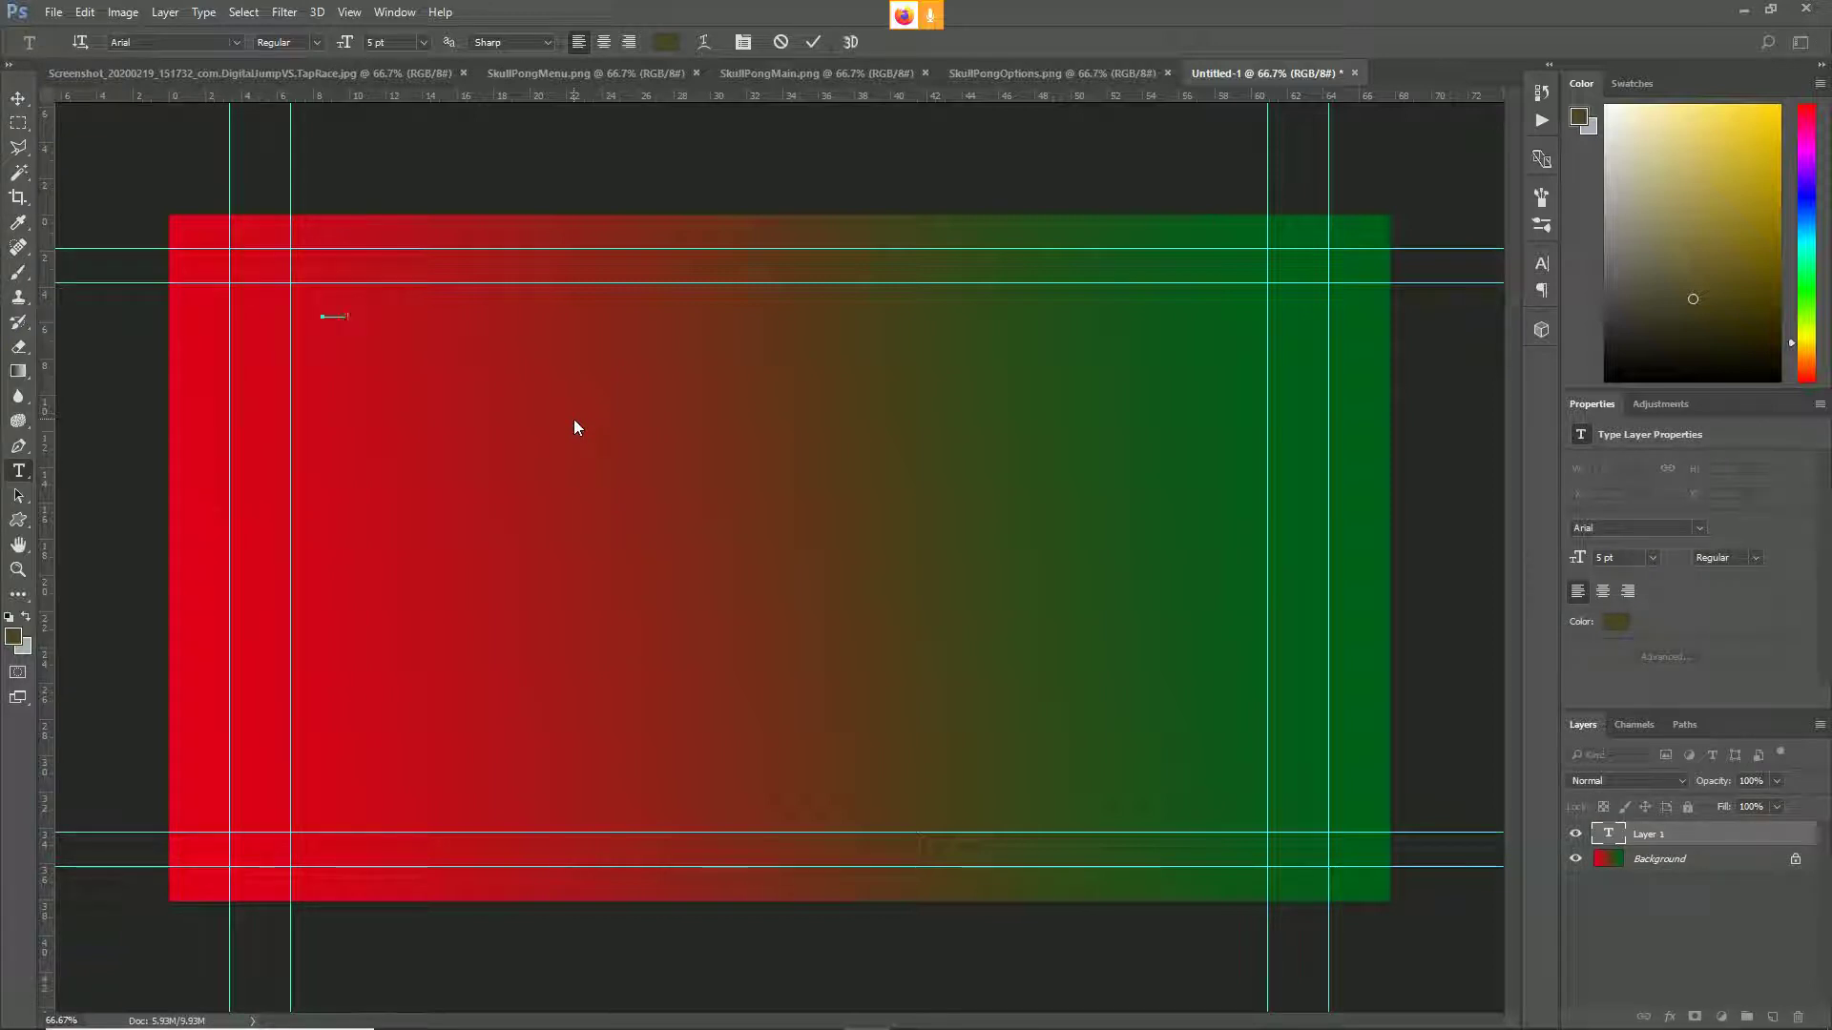
key(ctrl+a)
click(668, 42)
text(ffffff)
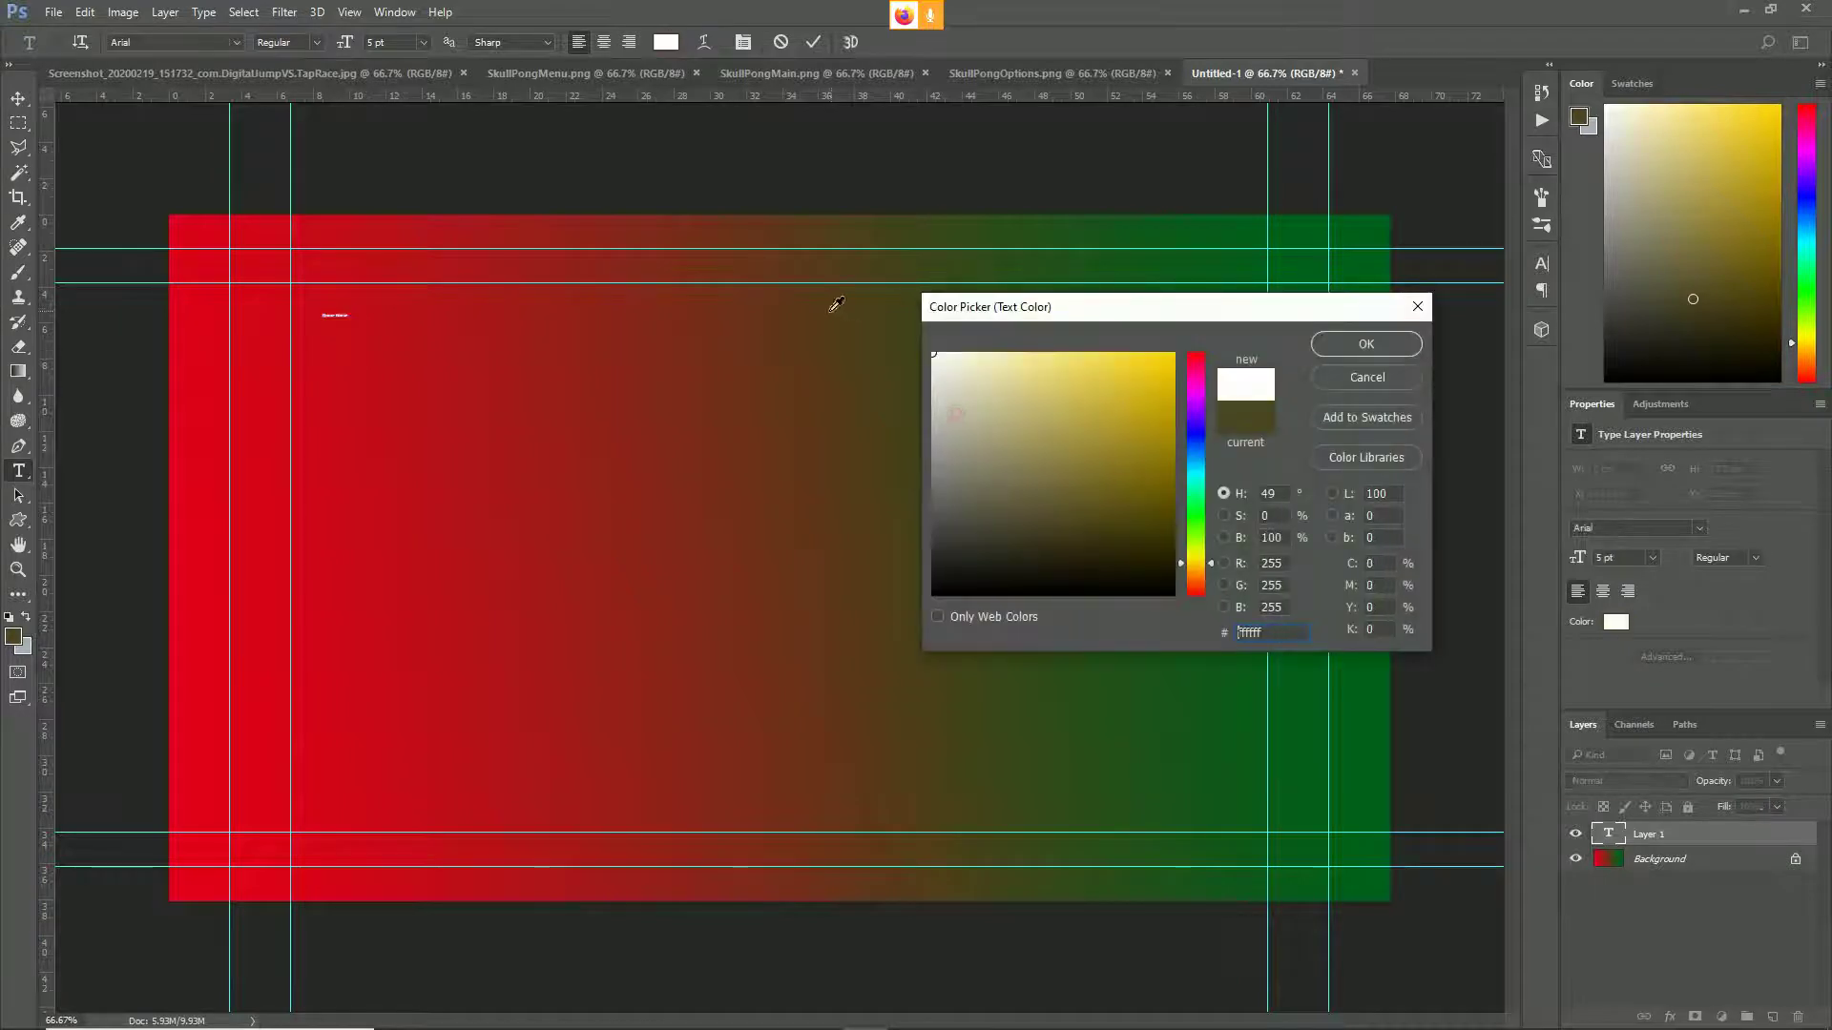
click(1366, 344)
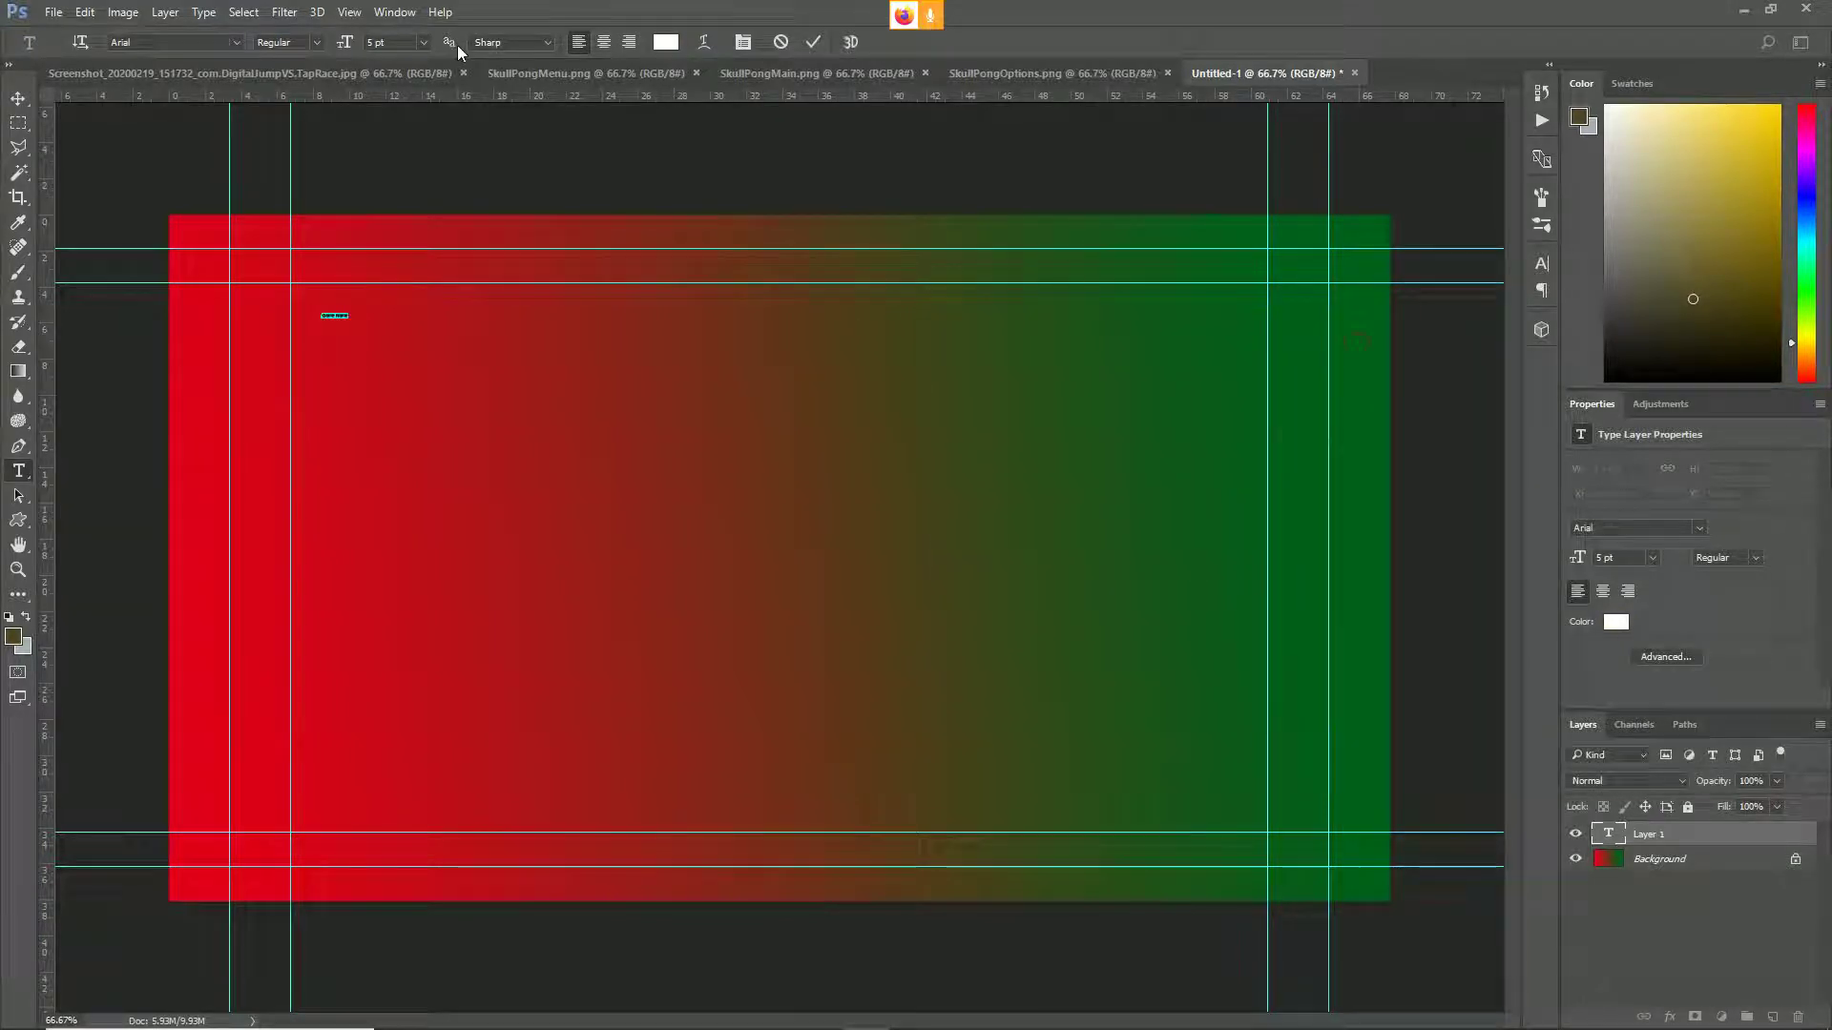
click(365, 44)
text(100)
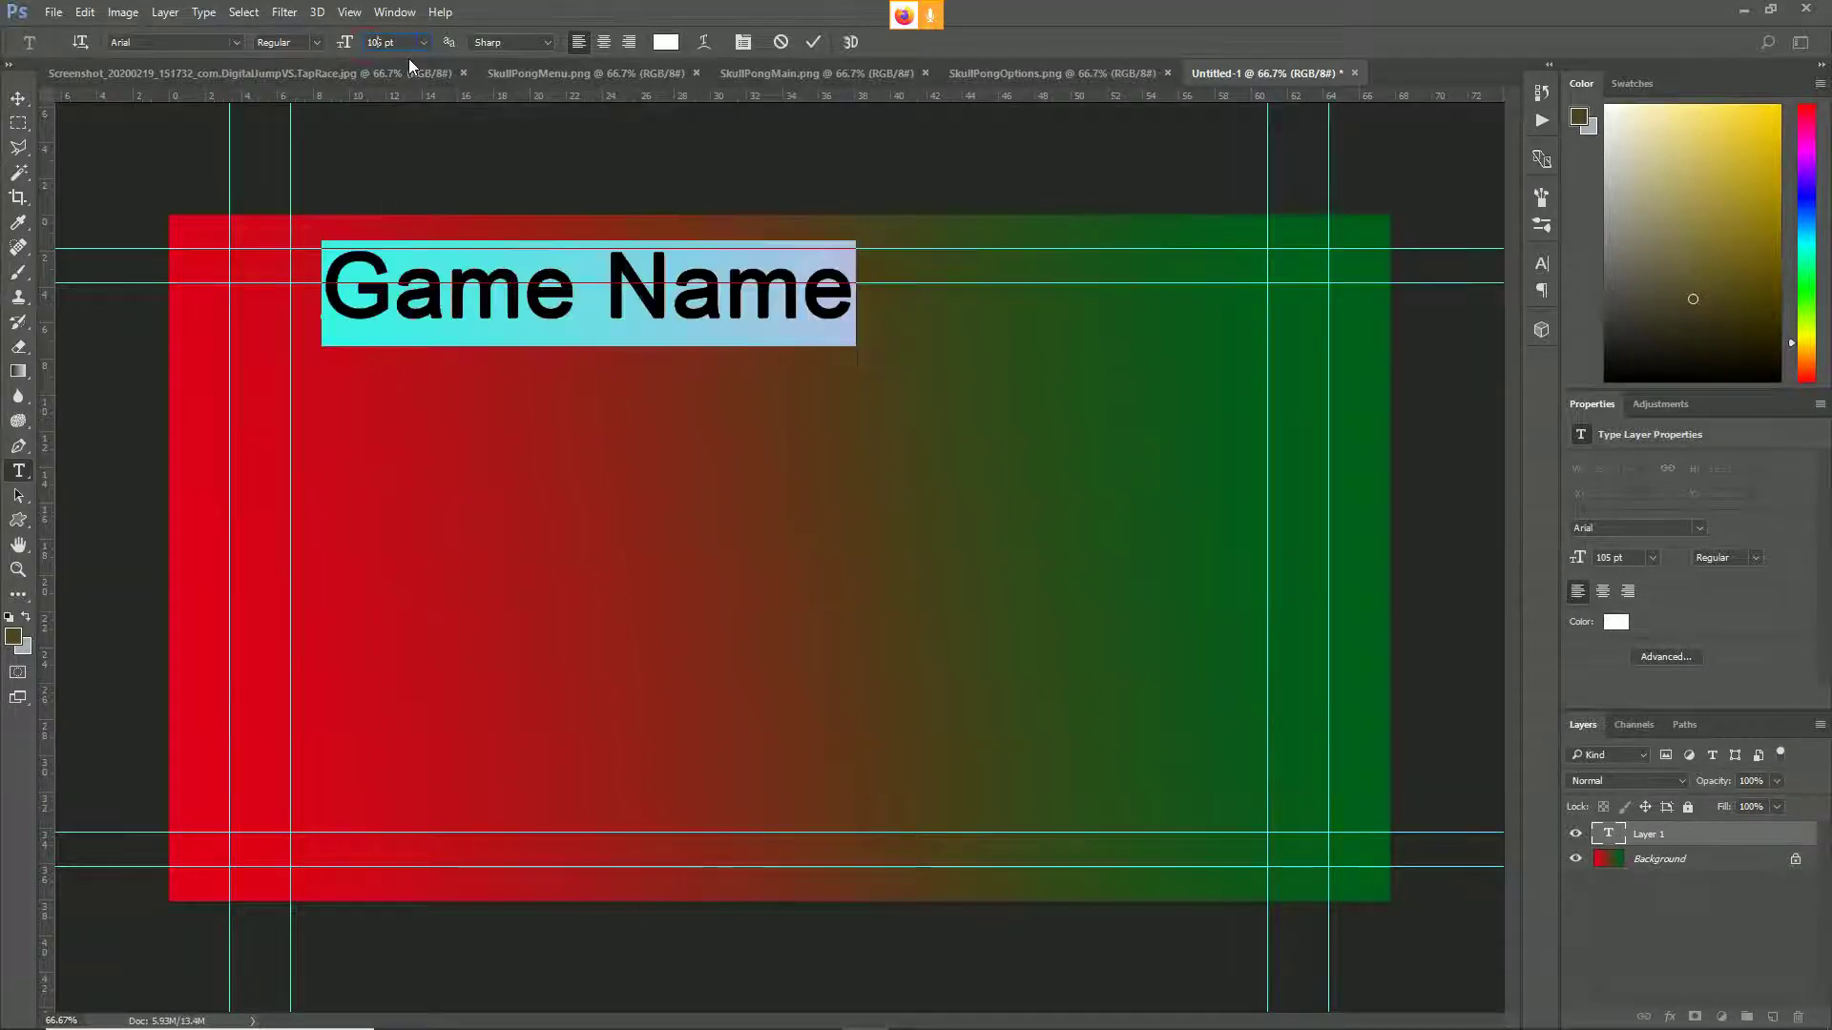
- Position the Game Name title and commit it, nudging it slightly higher
drag(864, 383, 832, 428)
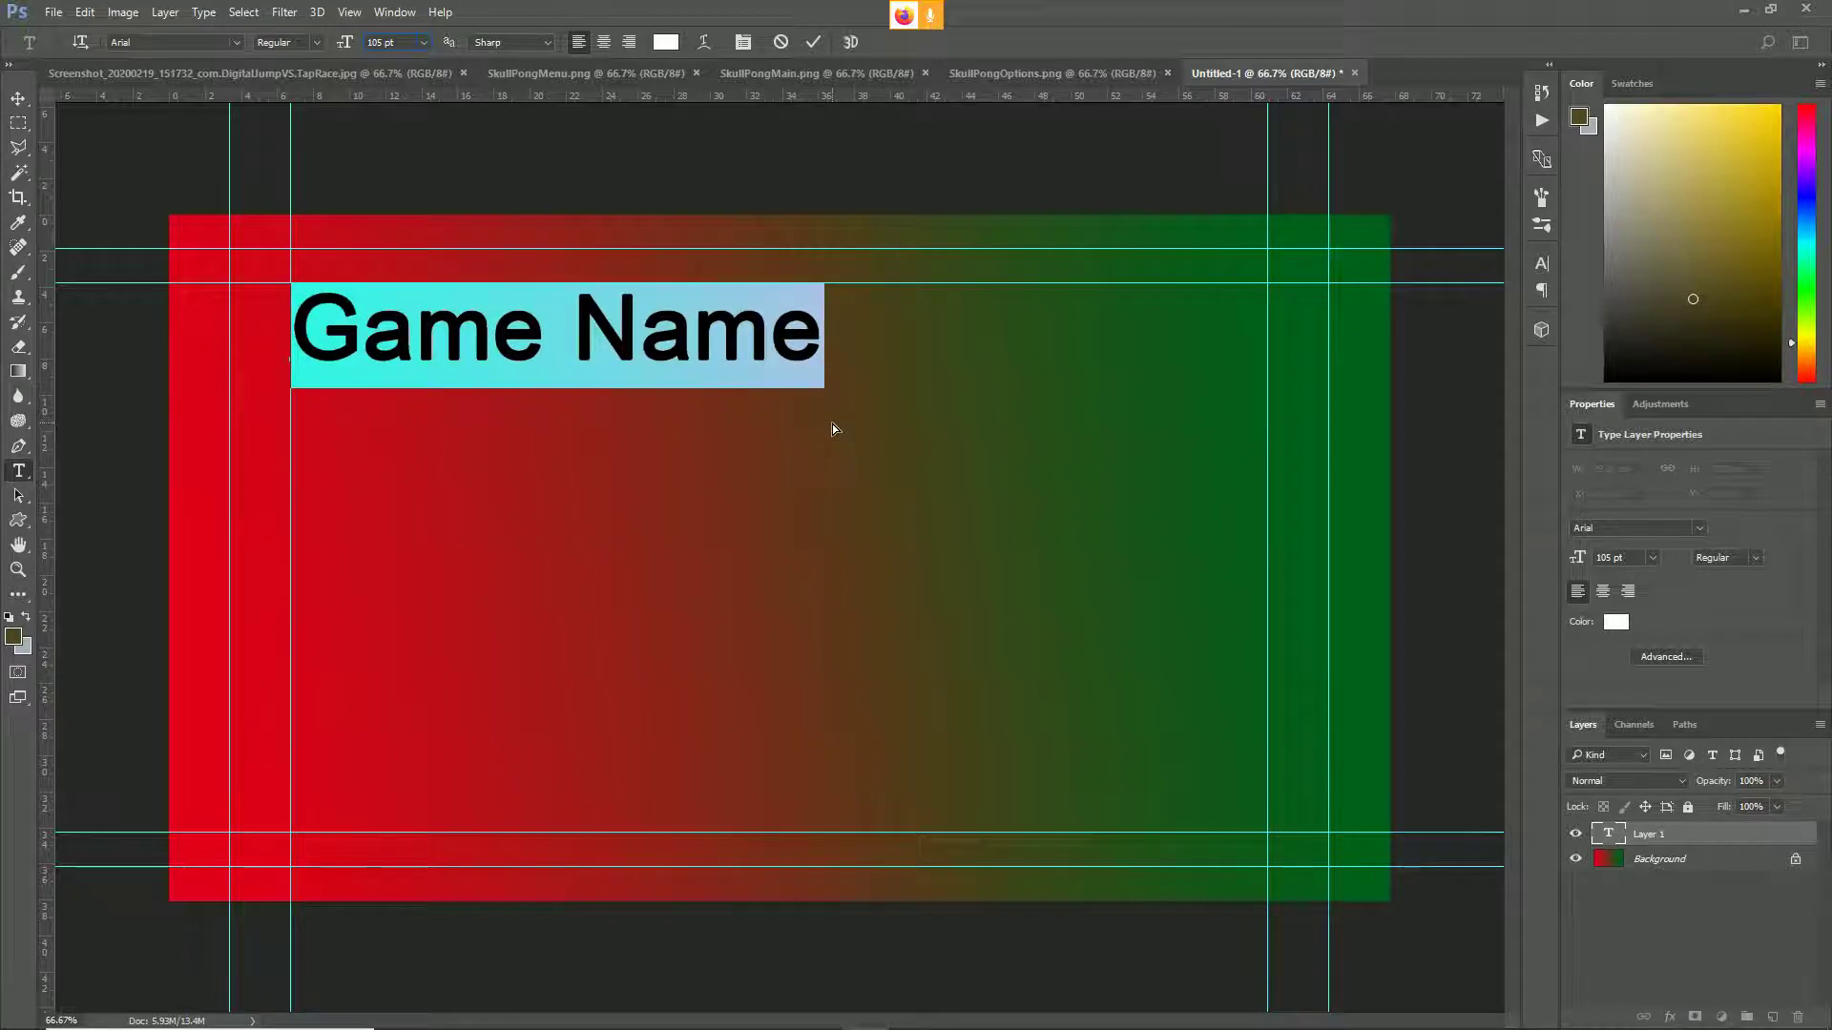
click(8, 96)
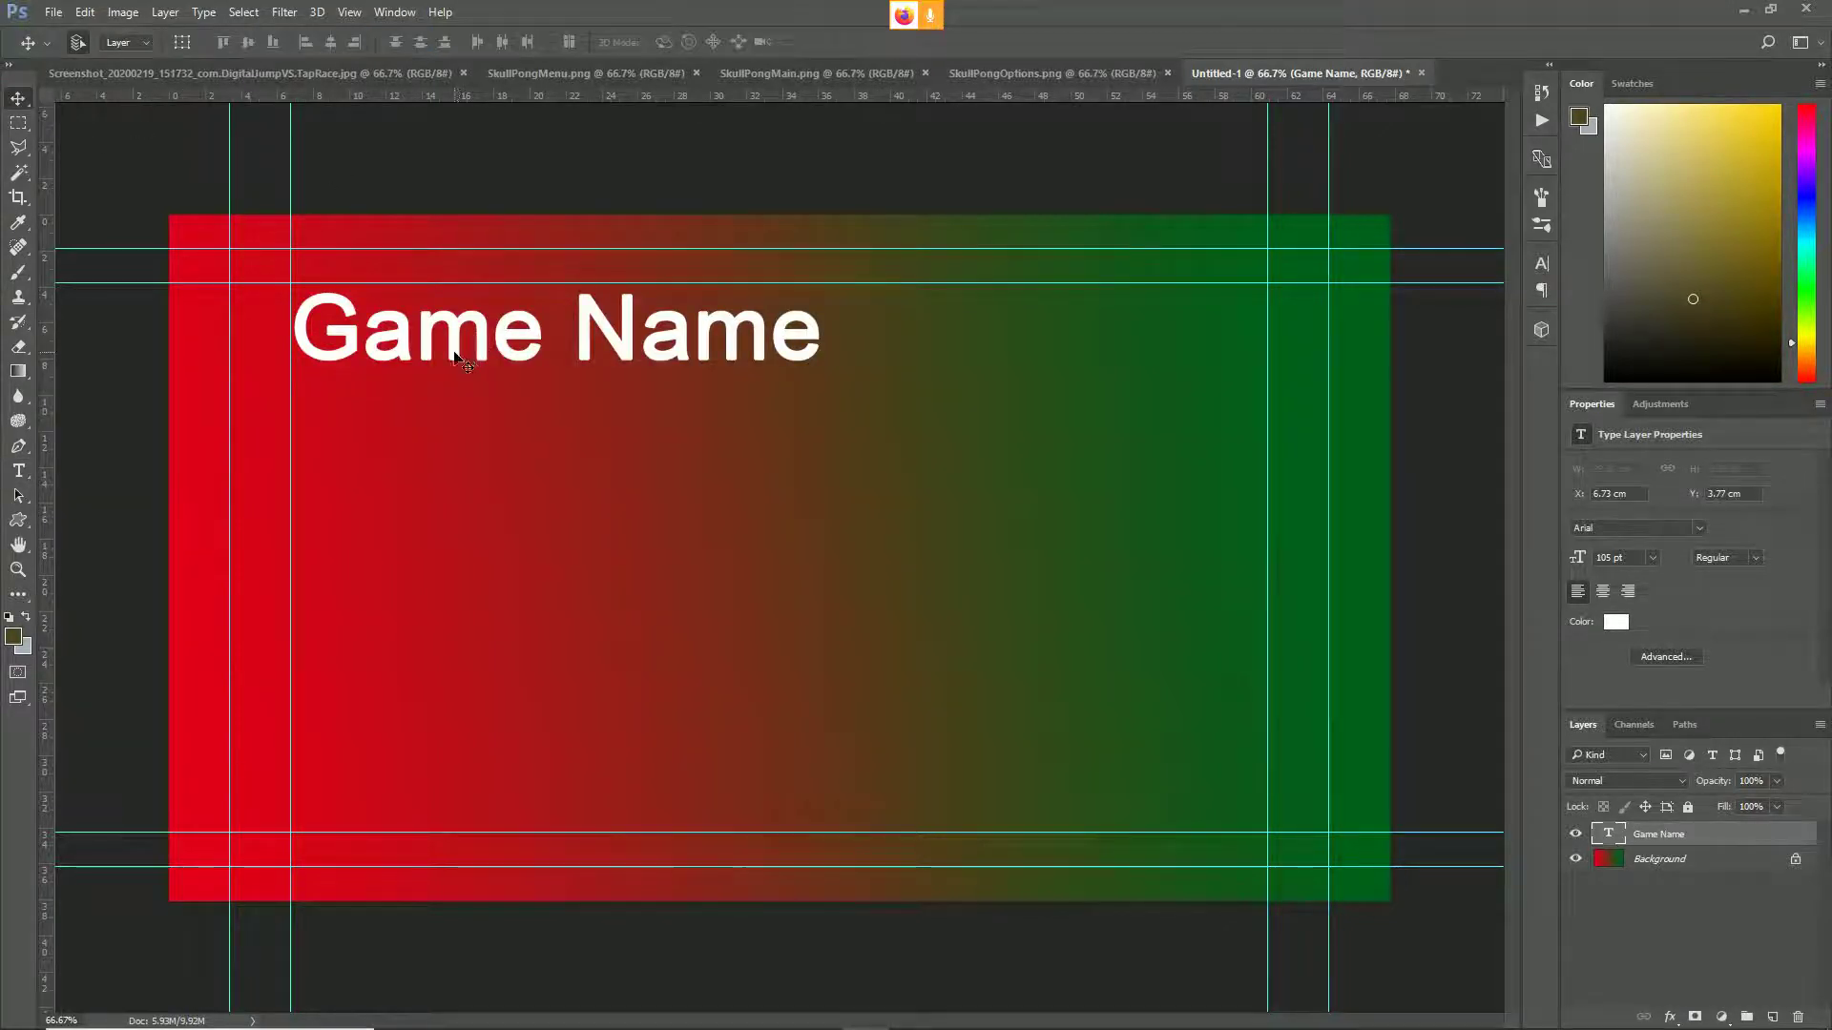
mouse_move(458, 352)
mouse_down()
mouse_move(506, 382)
mouse_move(469, 341)
mouse_move(443, 345)
mouse_up()
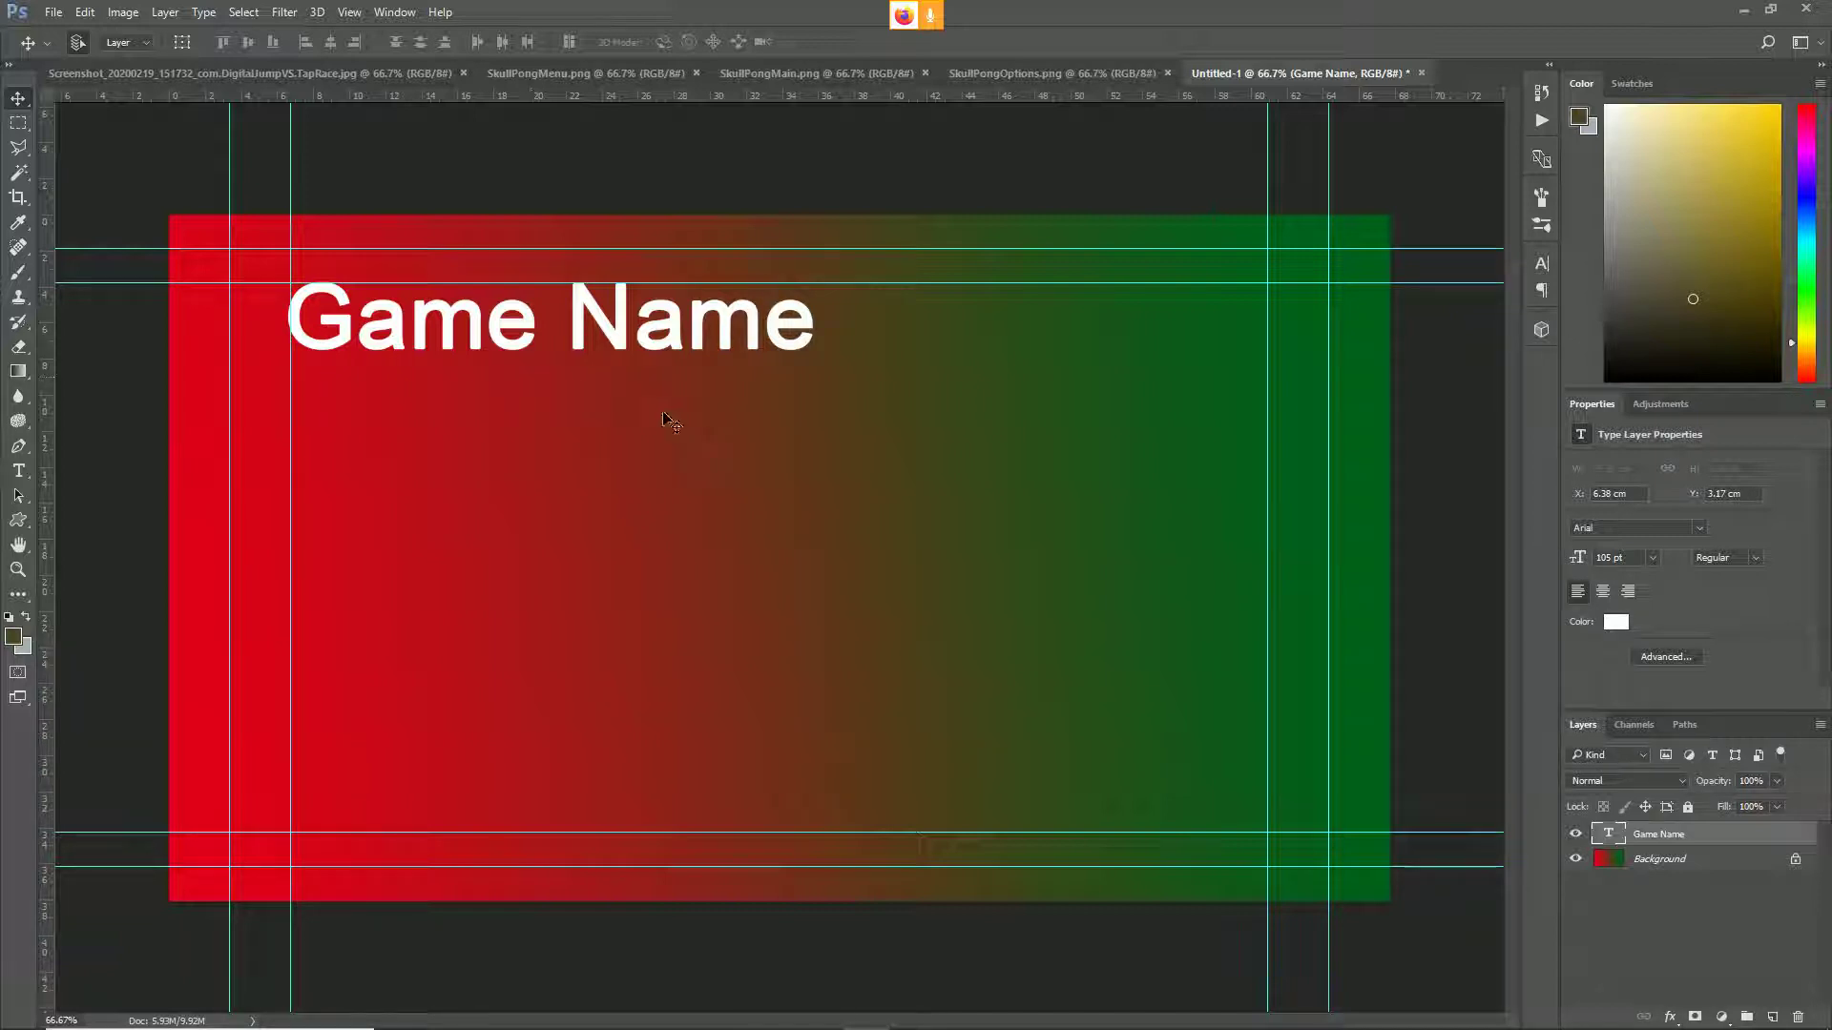
- Draw a yellow star with a dark-yellow outline in the lower left, then shift it slightly
click(16, 521)
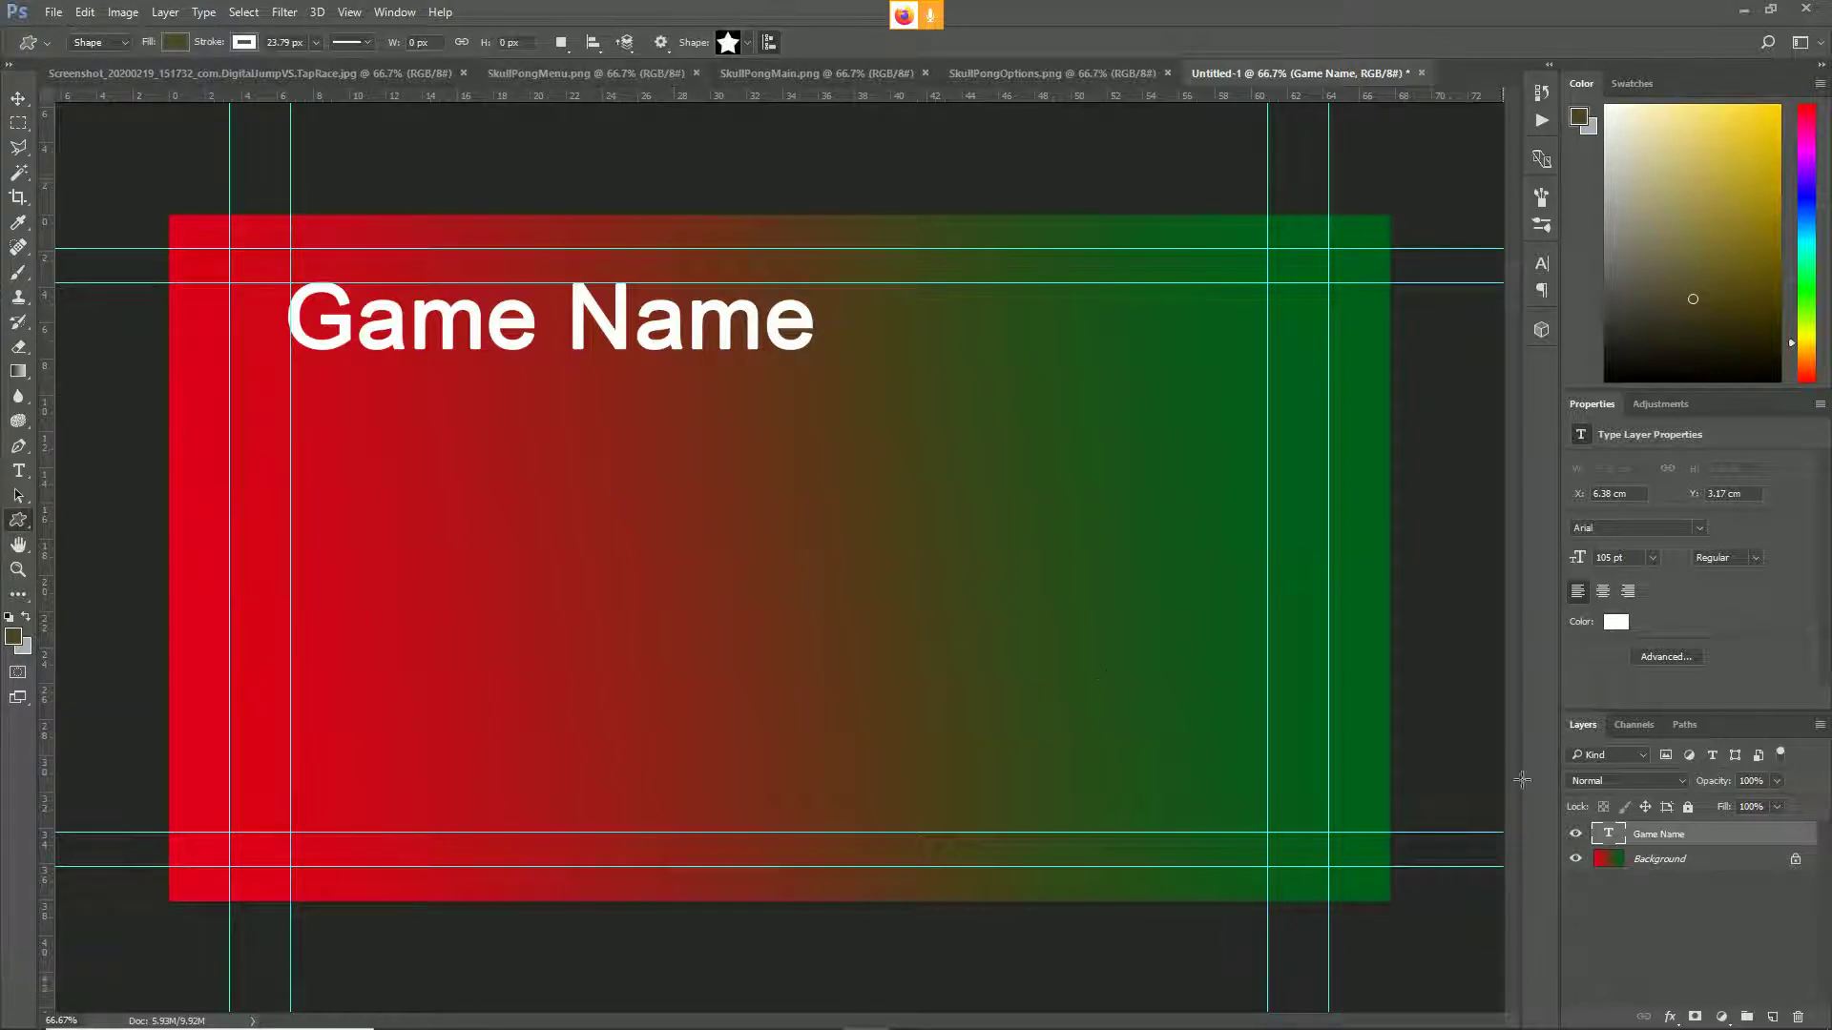
click(1774, 1015)
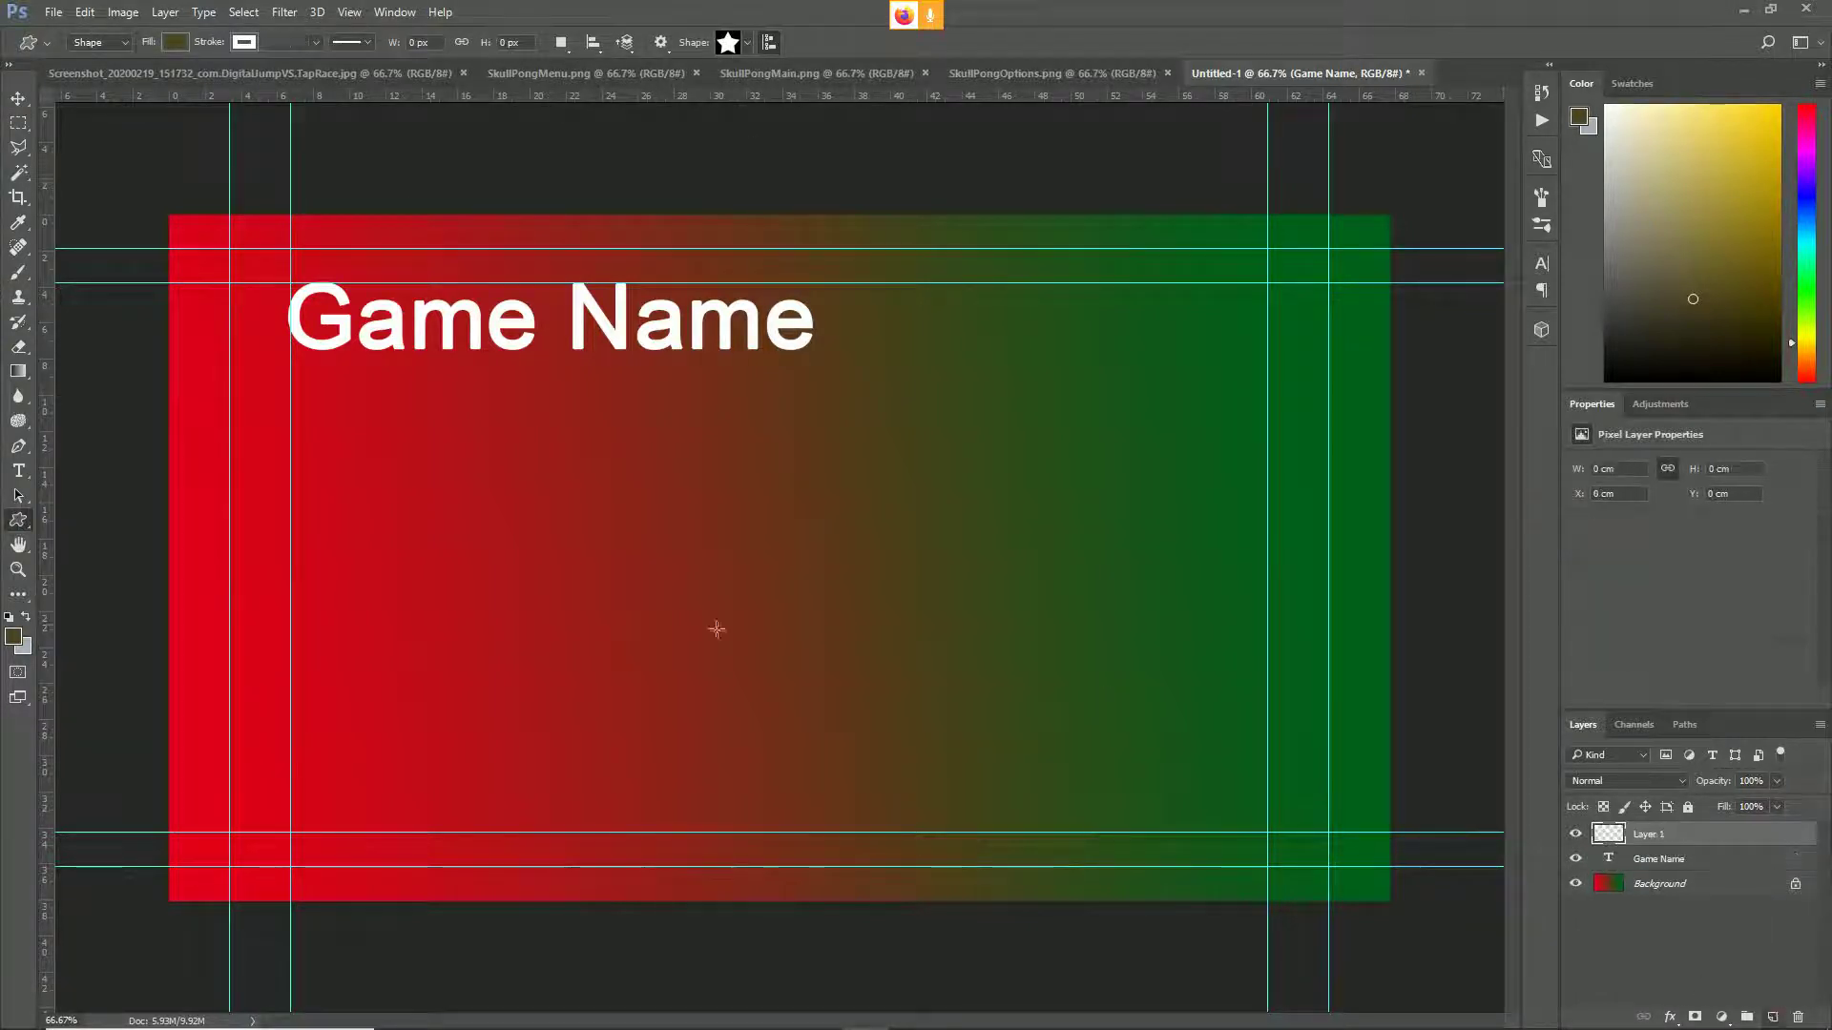
drag(445, 538, 687, 756)
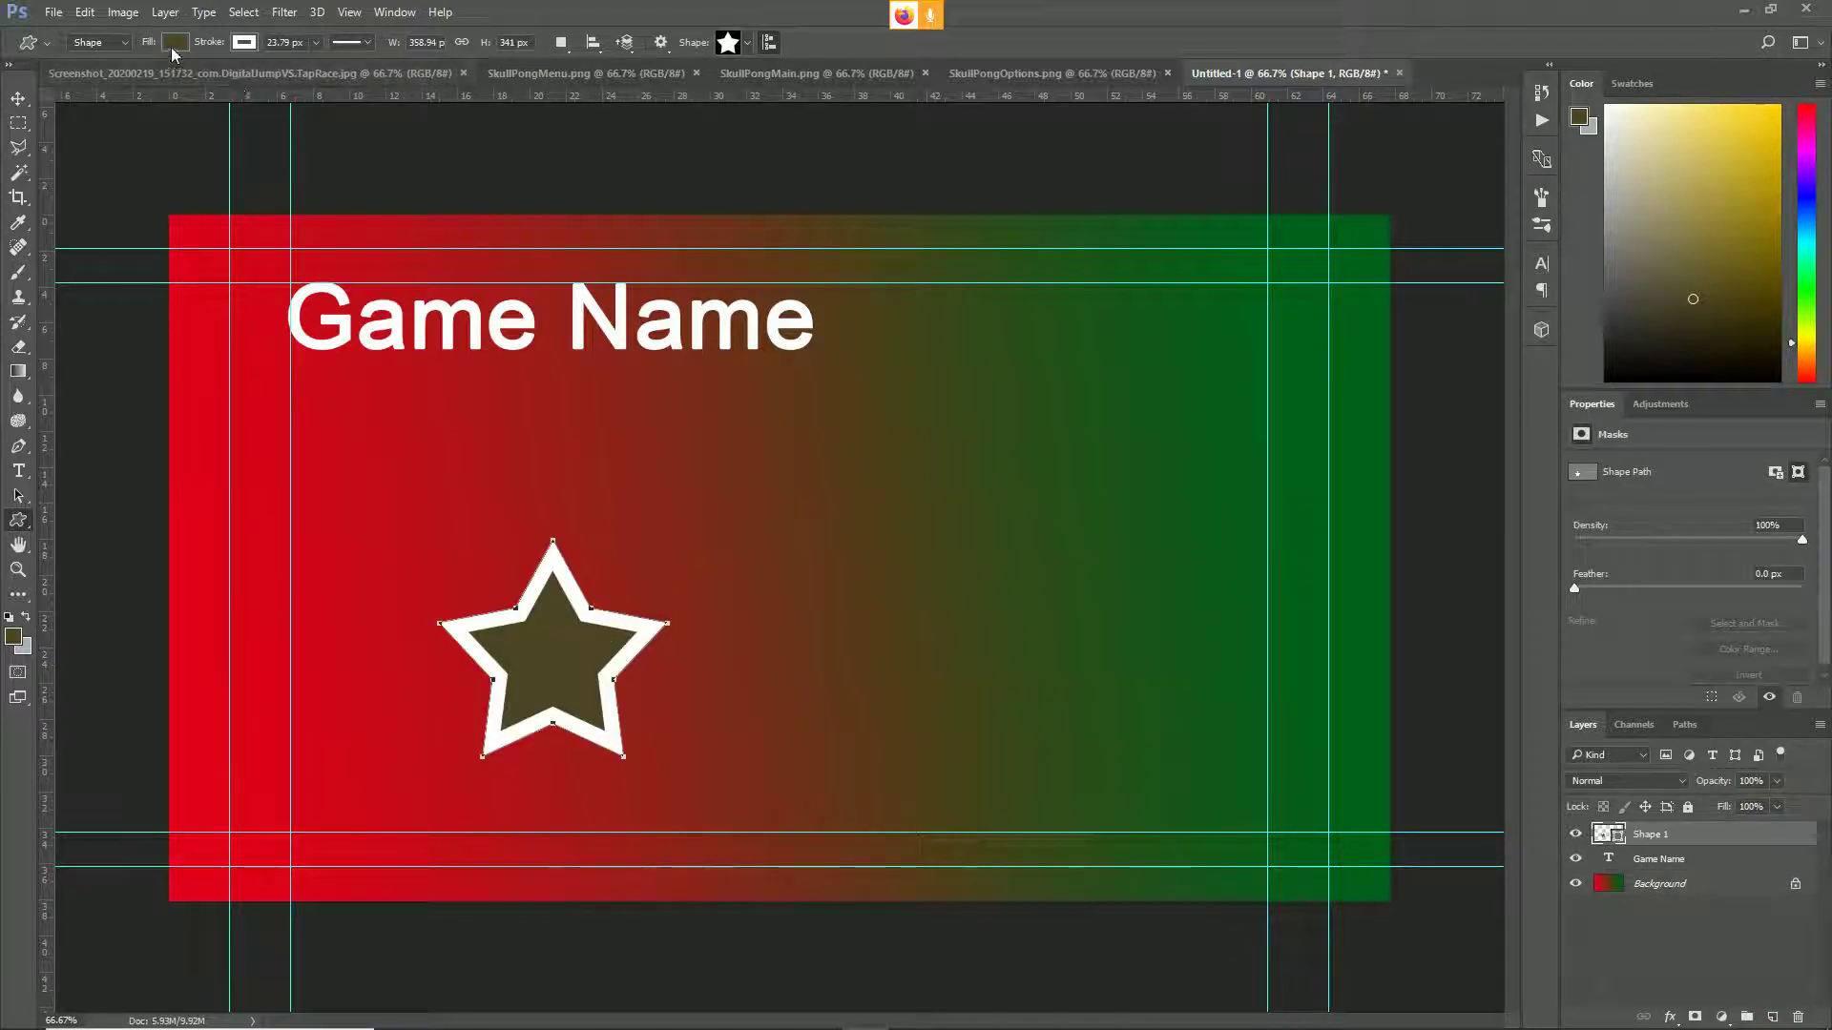
click(175, 42)
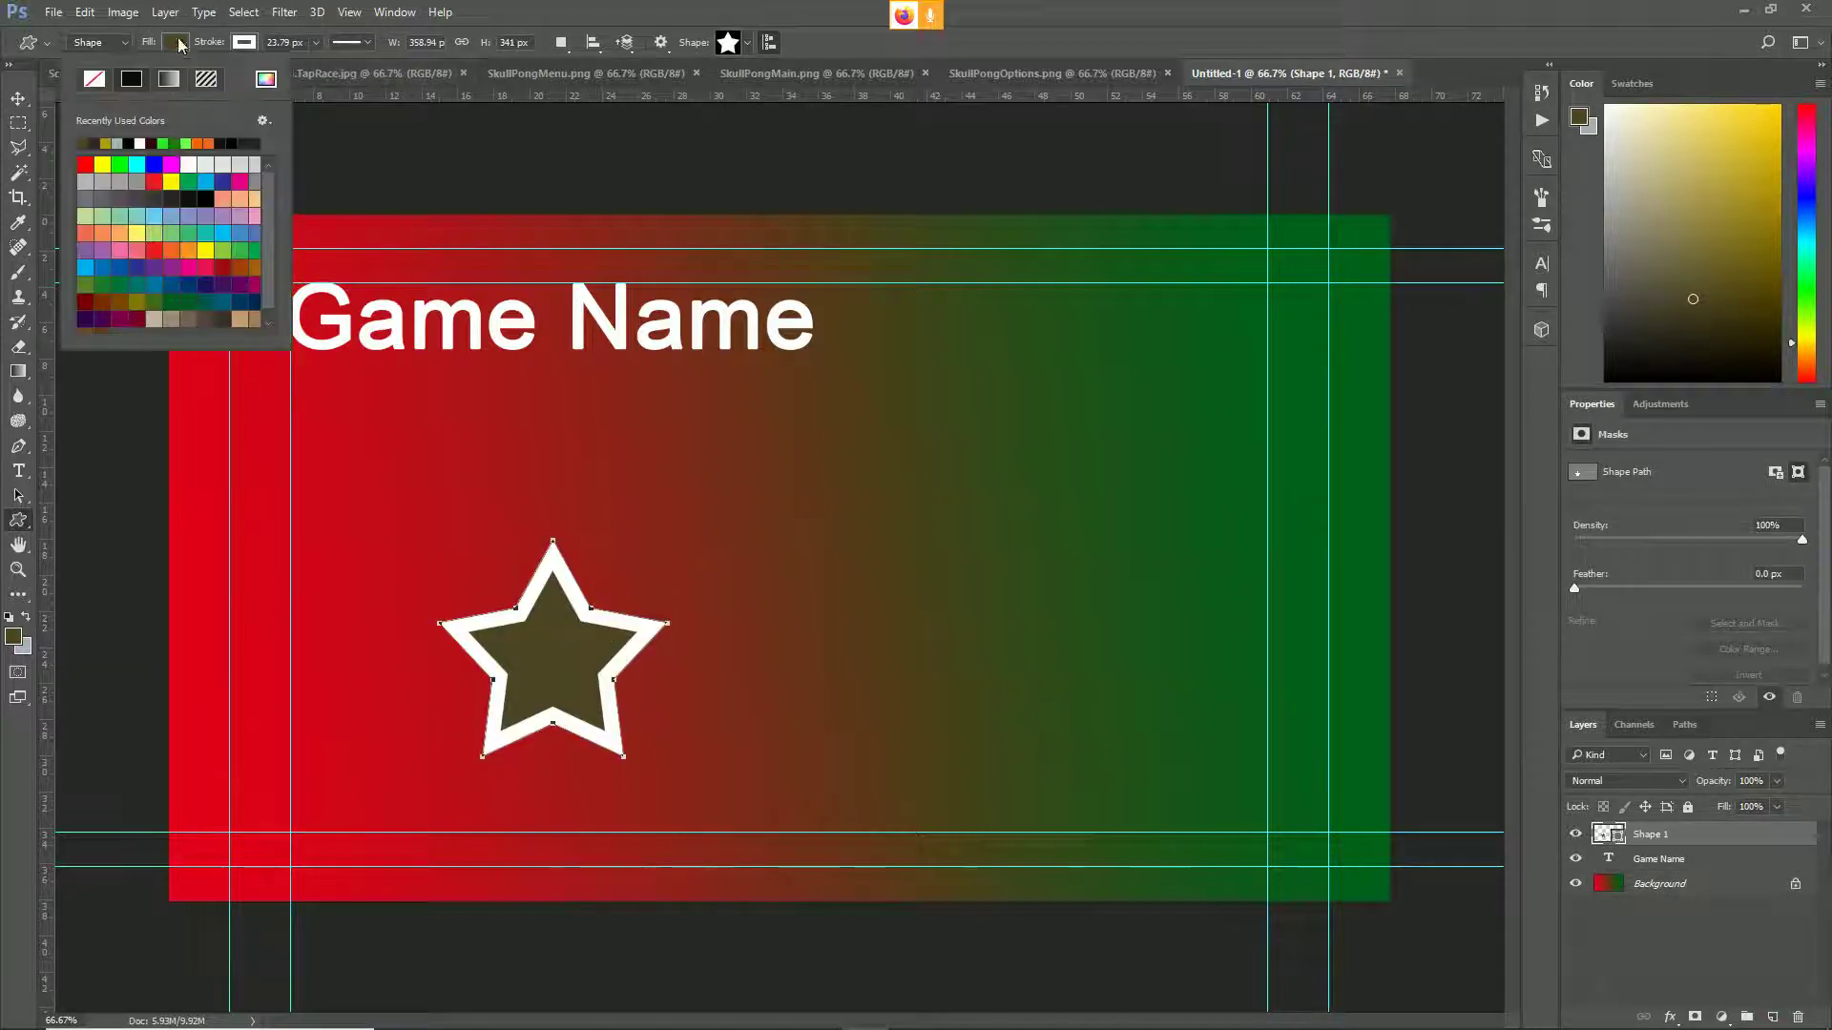
click(172, 182)
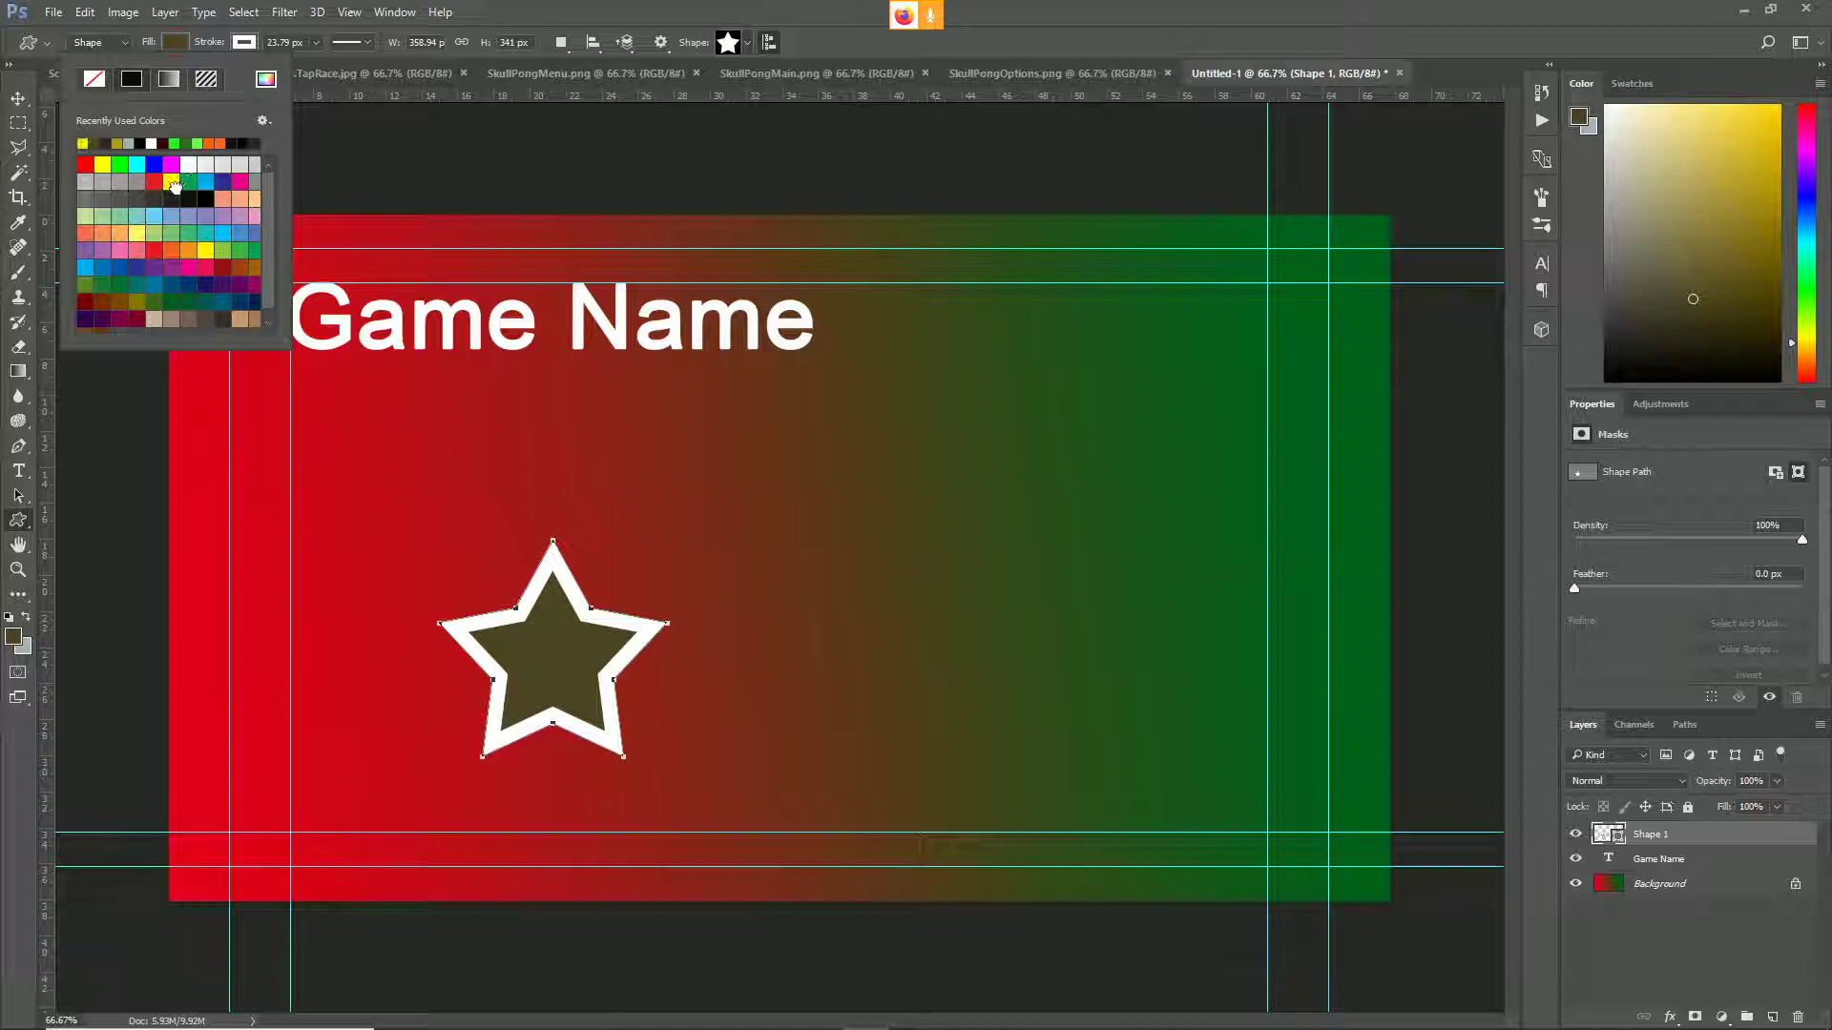
click(245, 42)
click(245, 42)
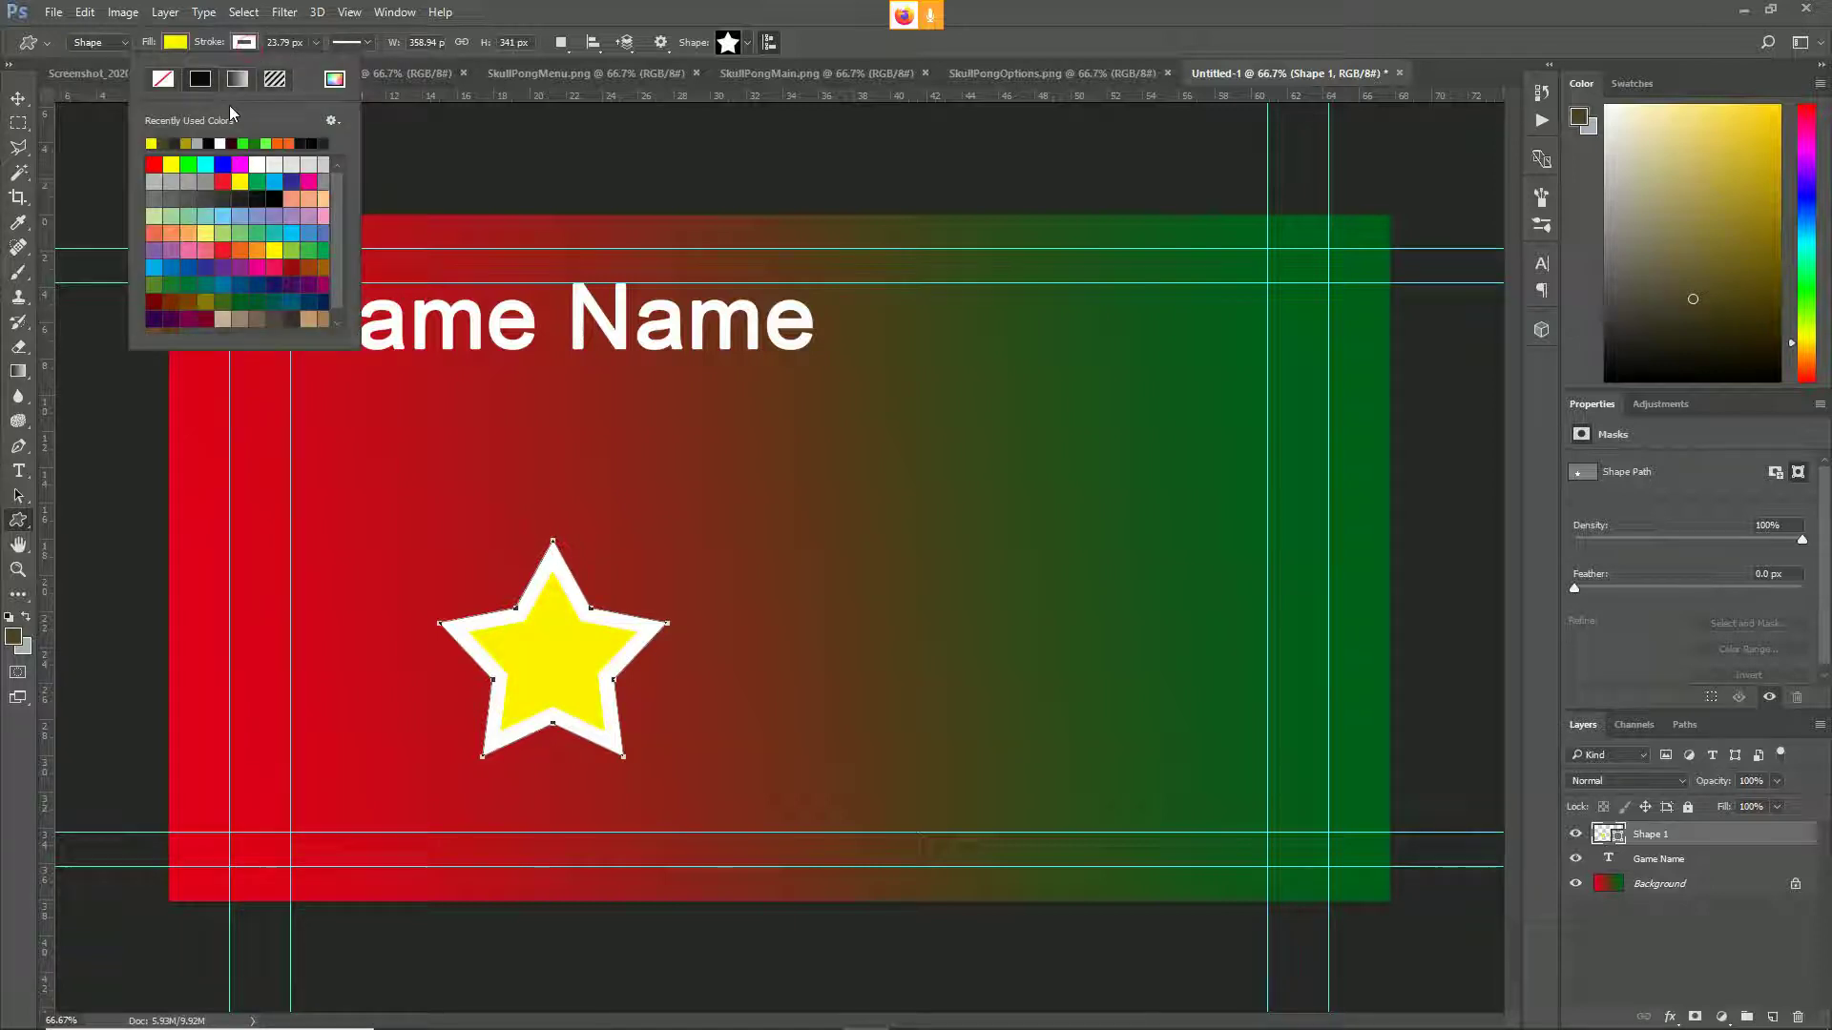
click(188, 143)
click(782, 21)
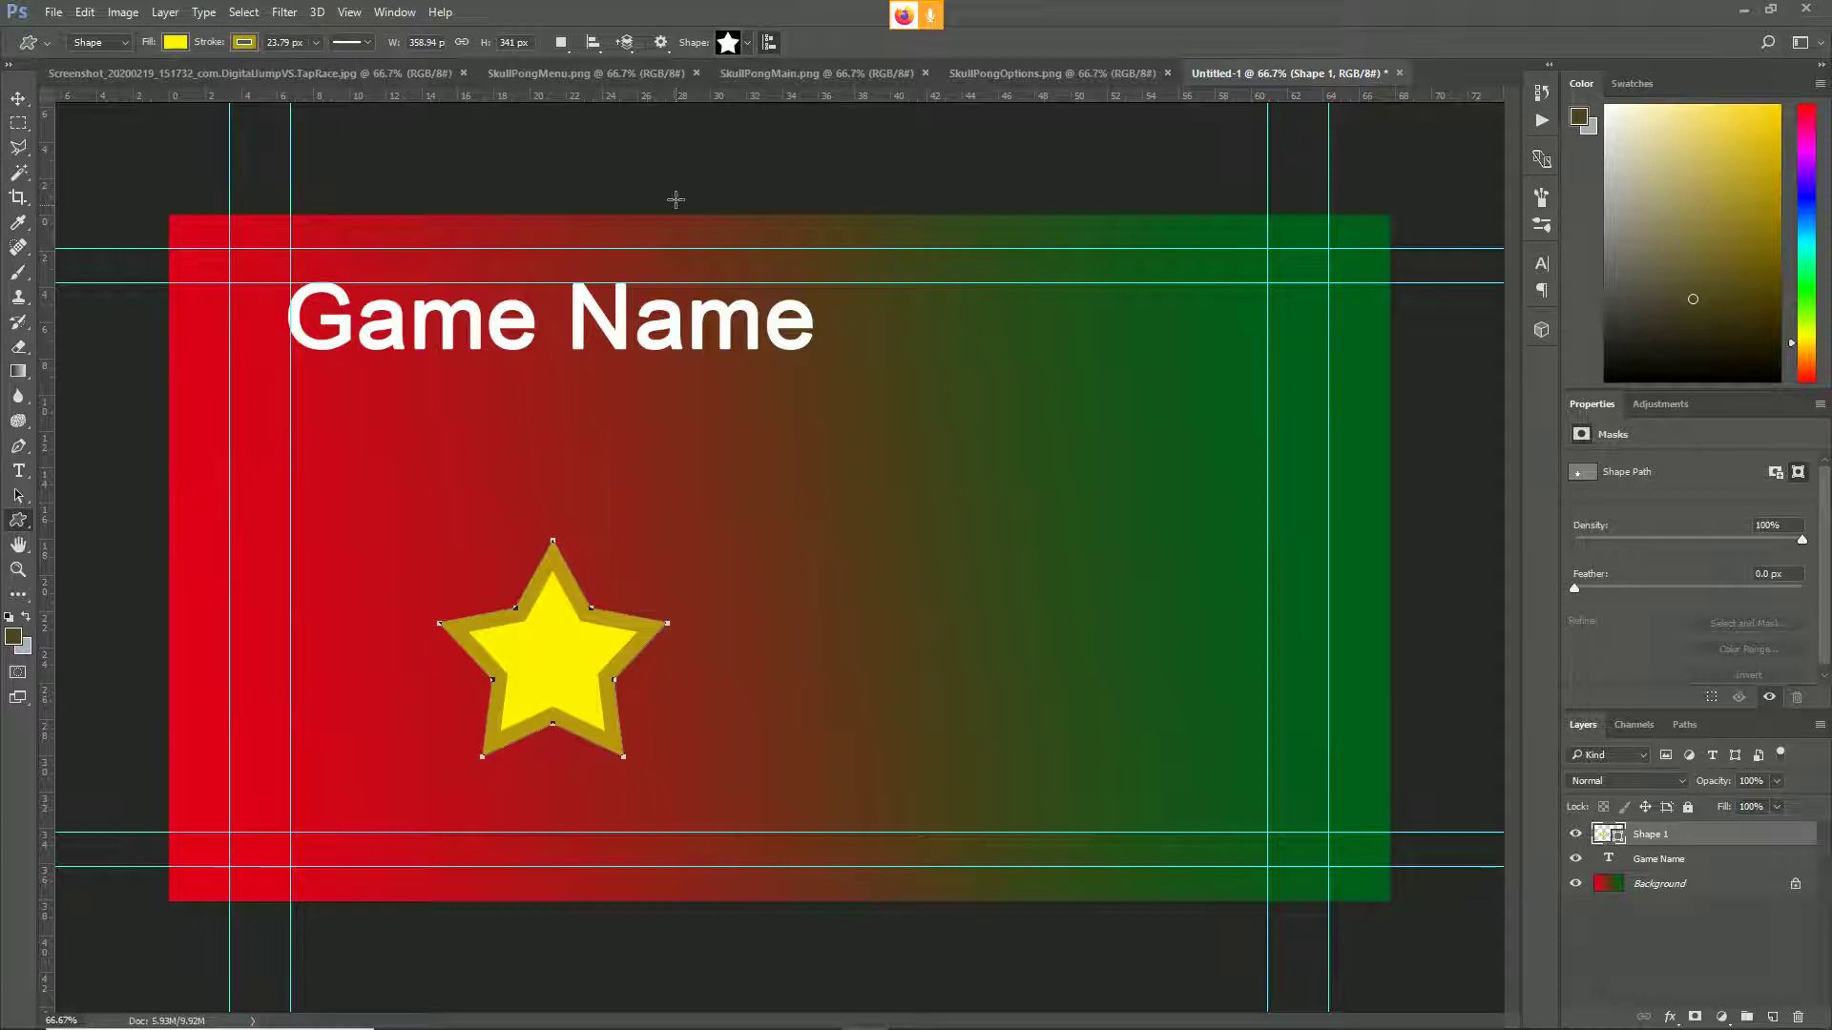
key(v)
drag(591, 692, 504, 684)
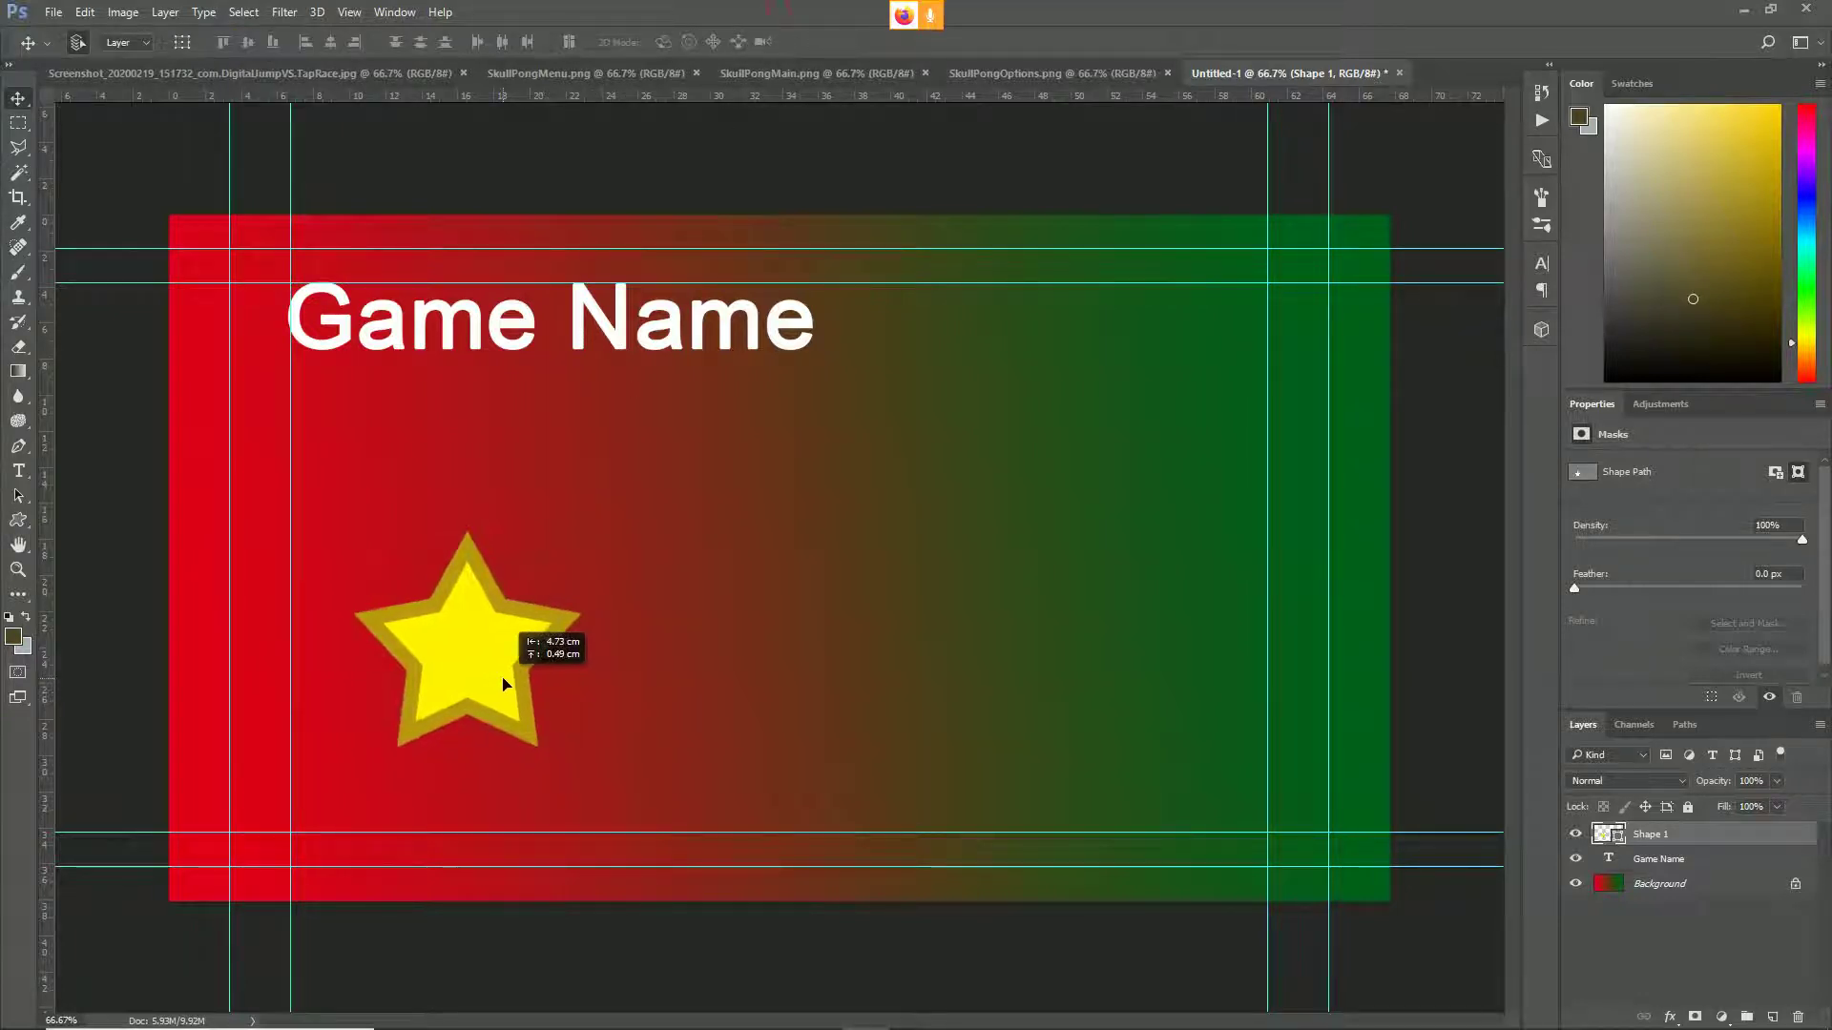
- Add a black 000000 'Play' label on the star
click(18, 471)
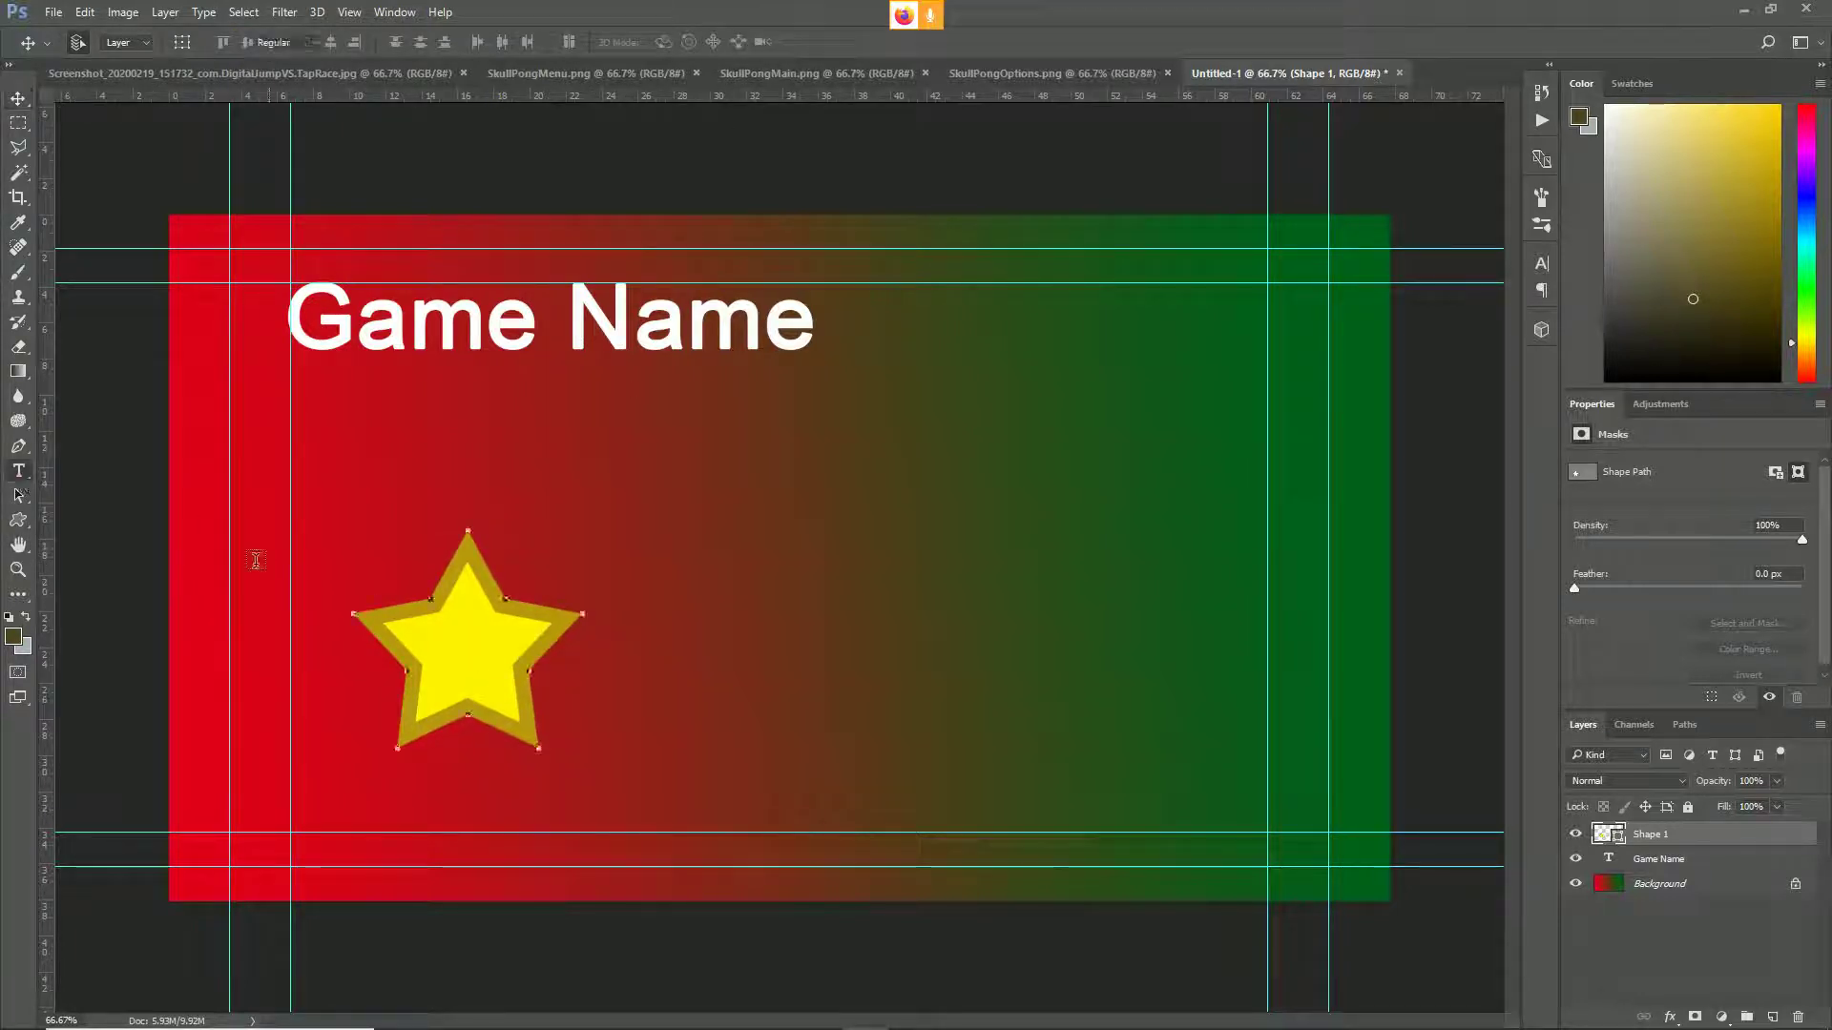
click(439, 651)
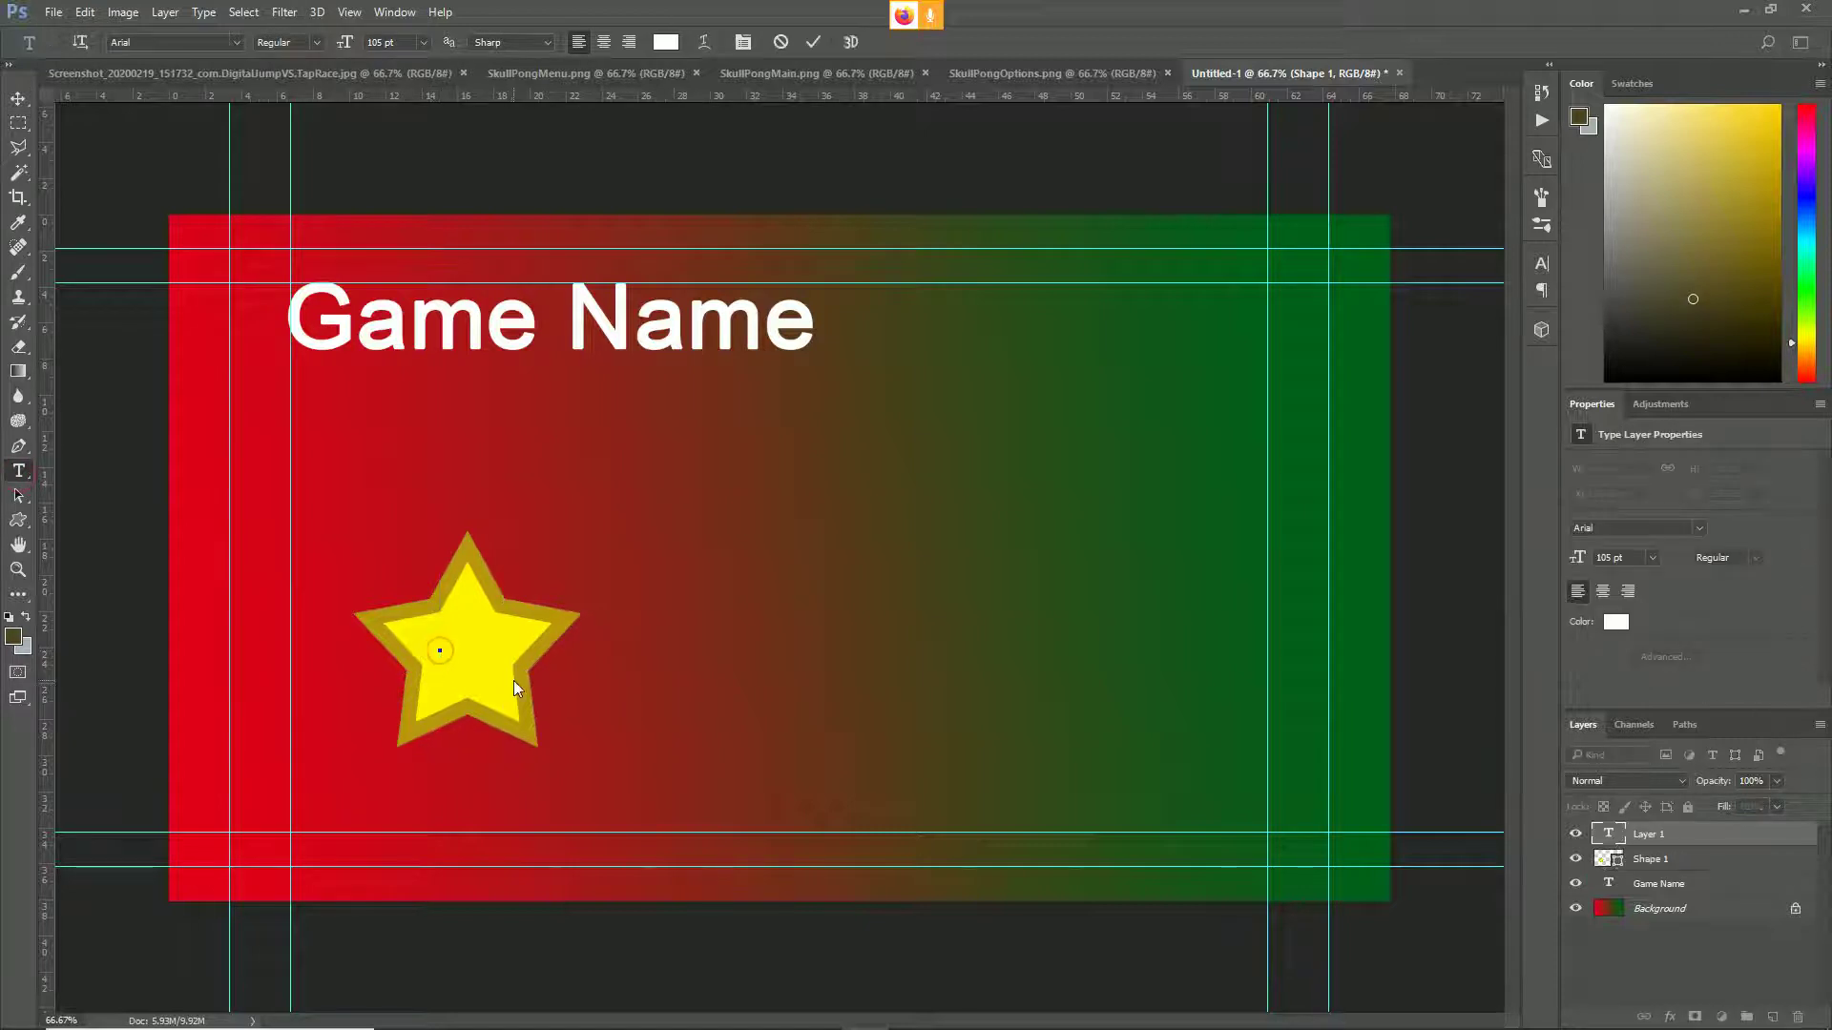
text(Play)
key(ctrl+a)
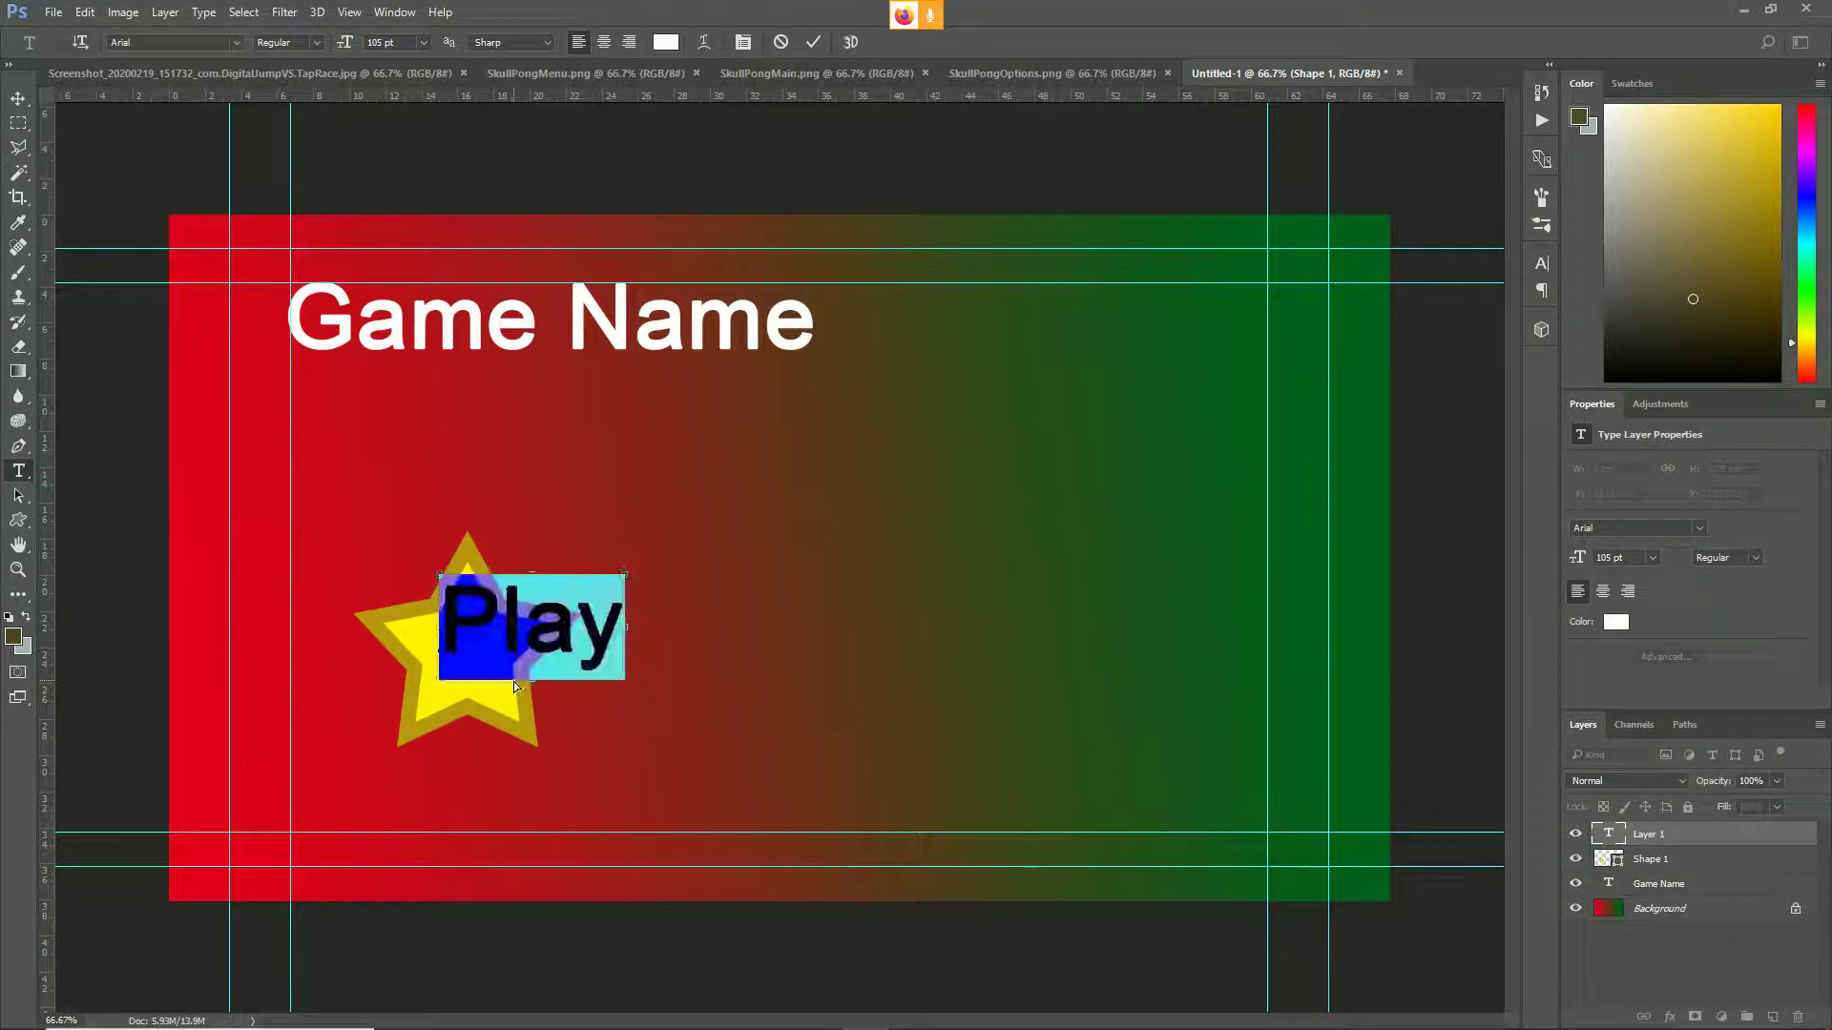
click(666, 42)
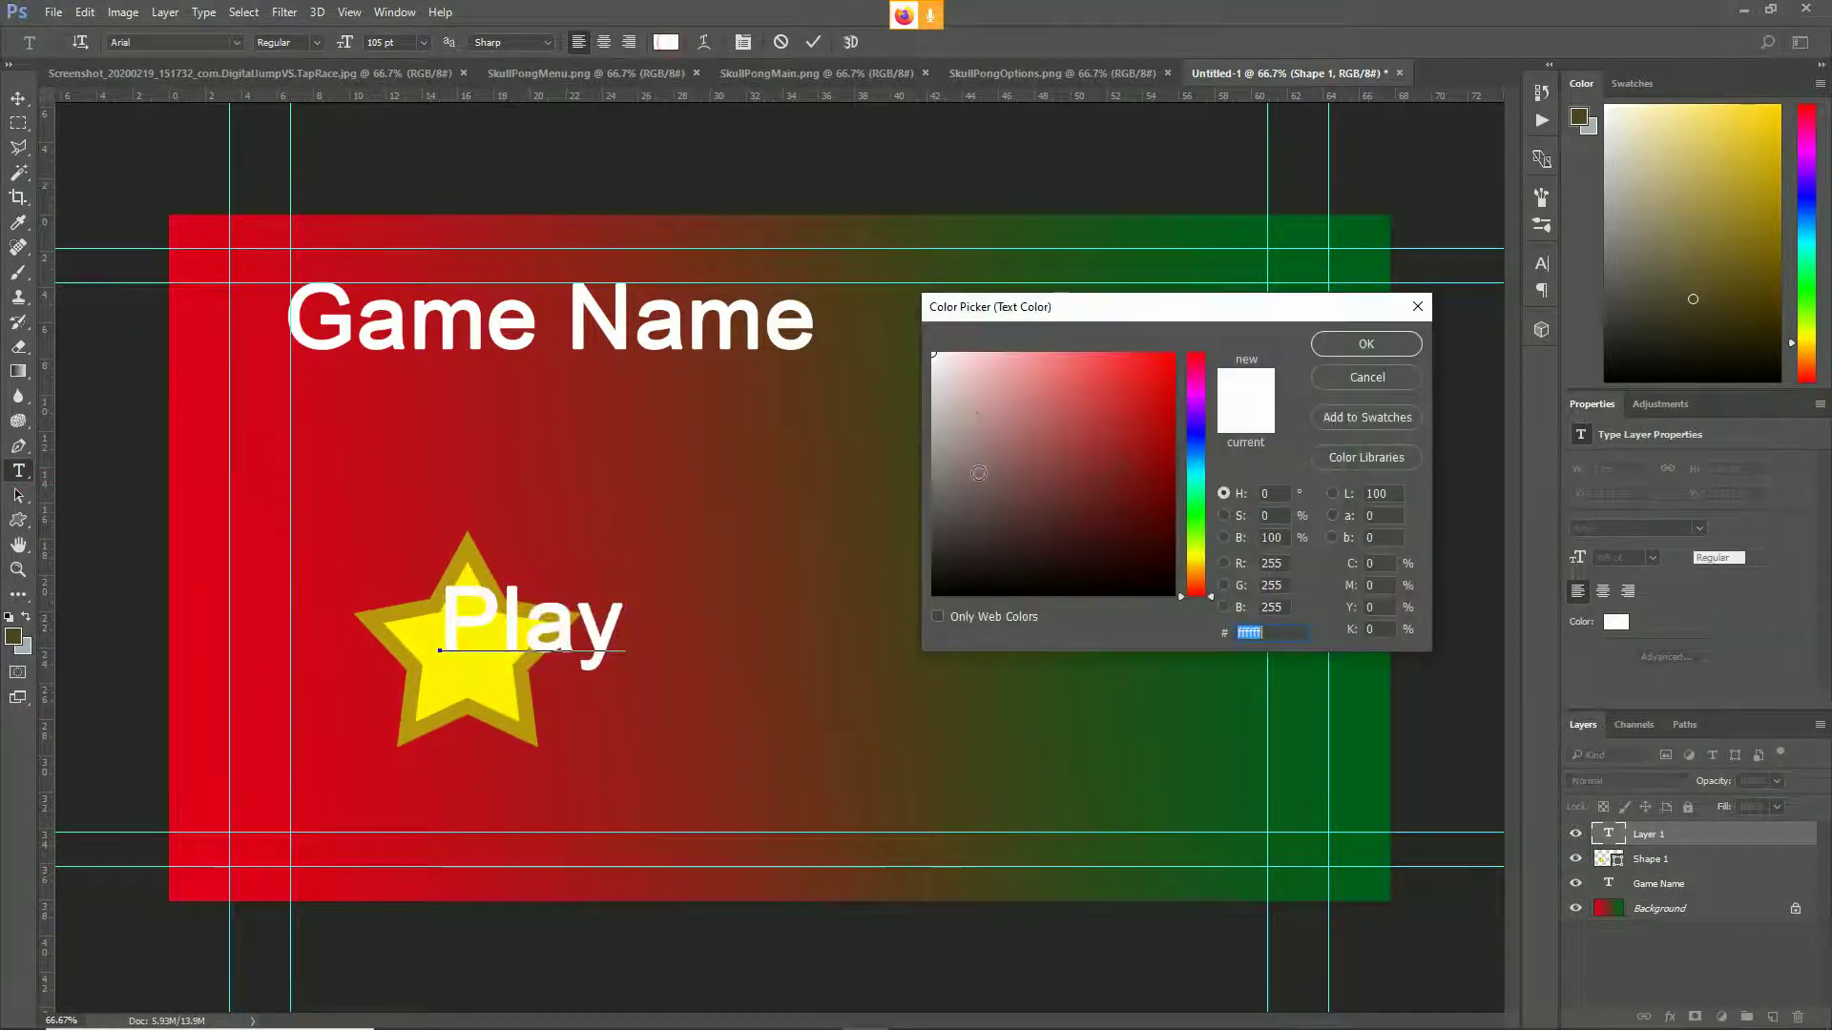
text(000000)
click(1366, 343)
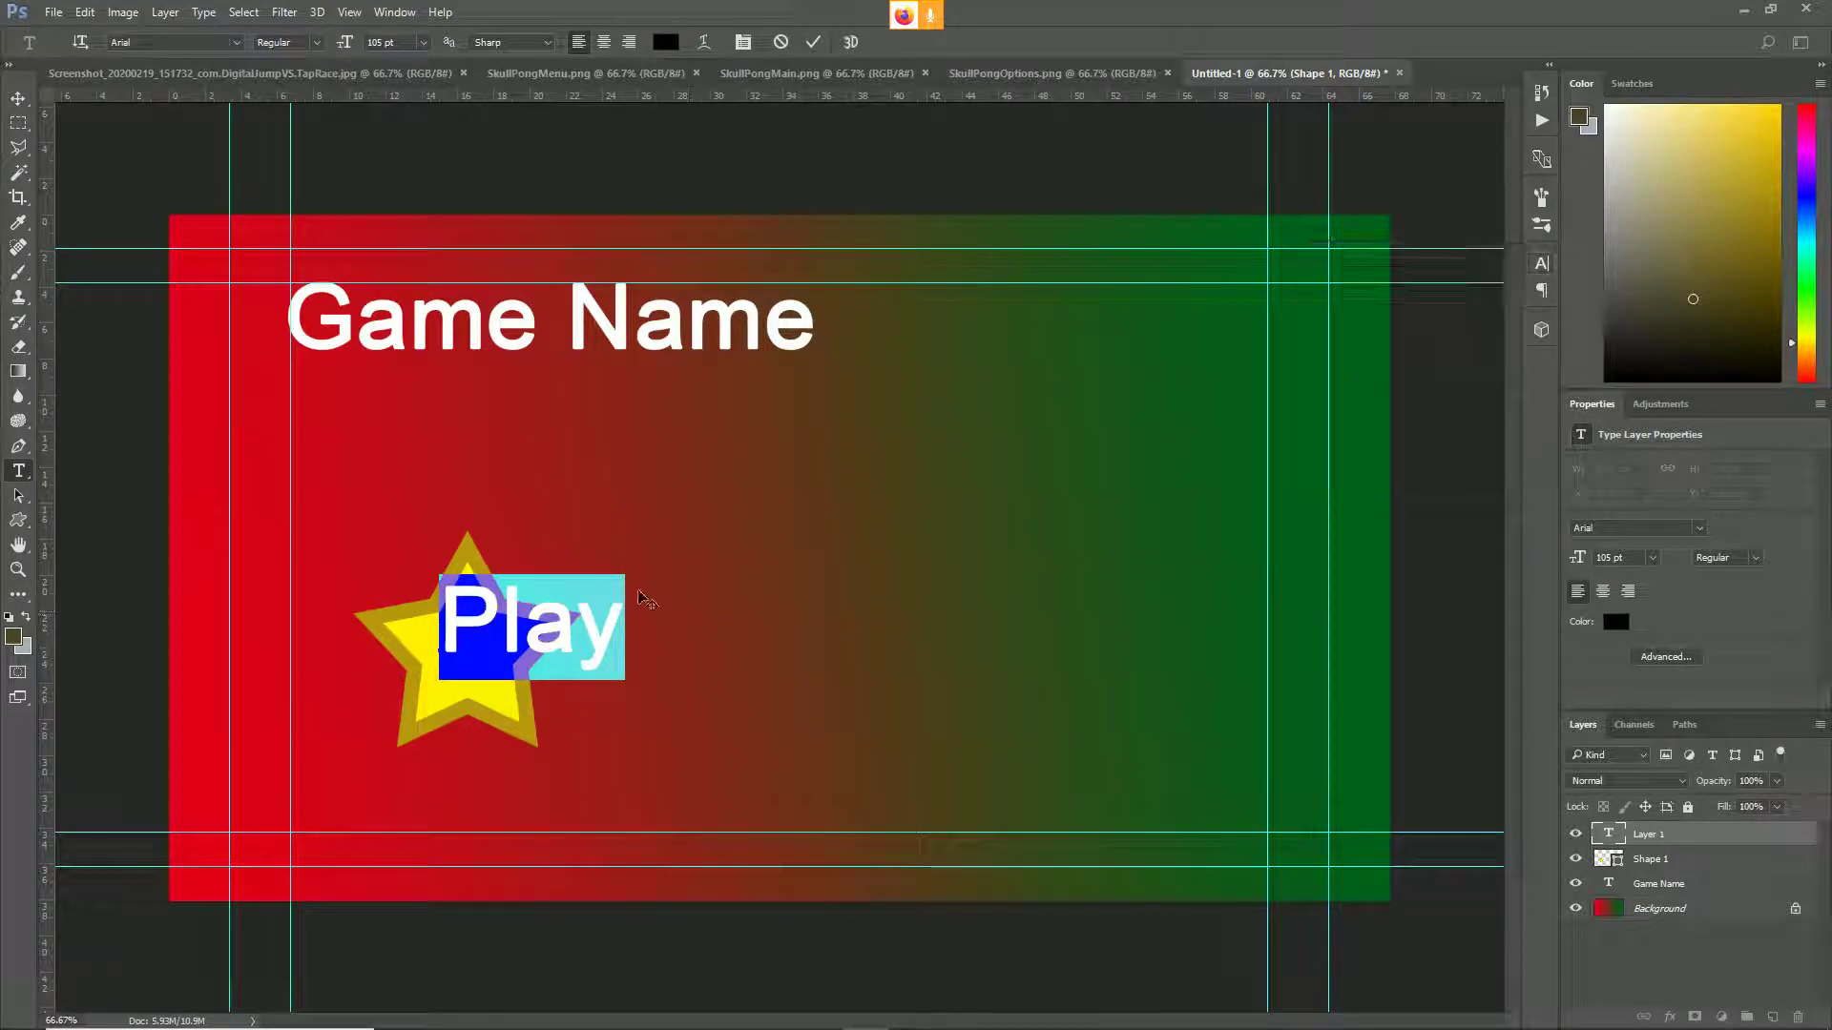
click(744, 707)
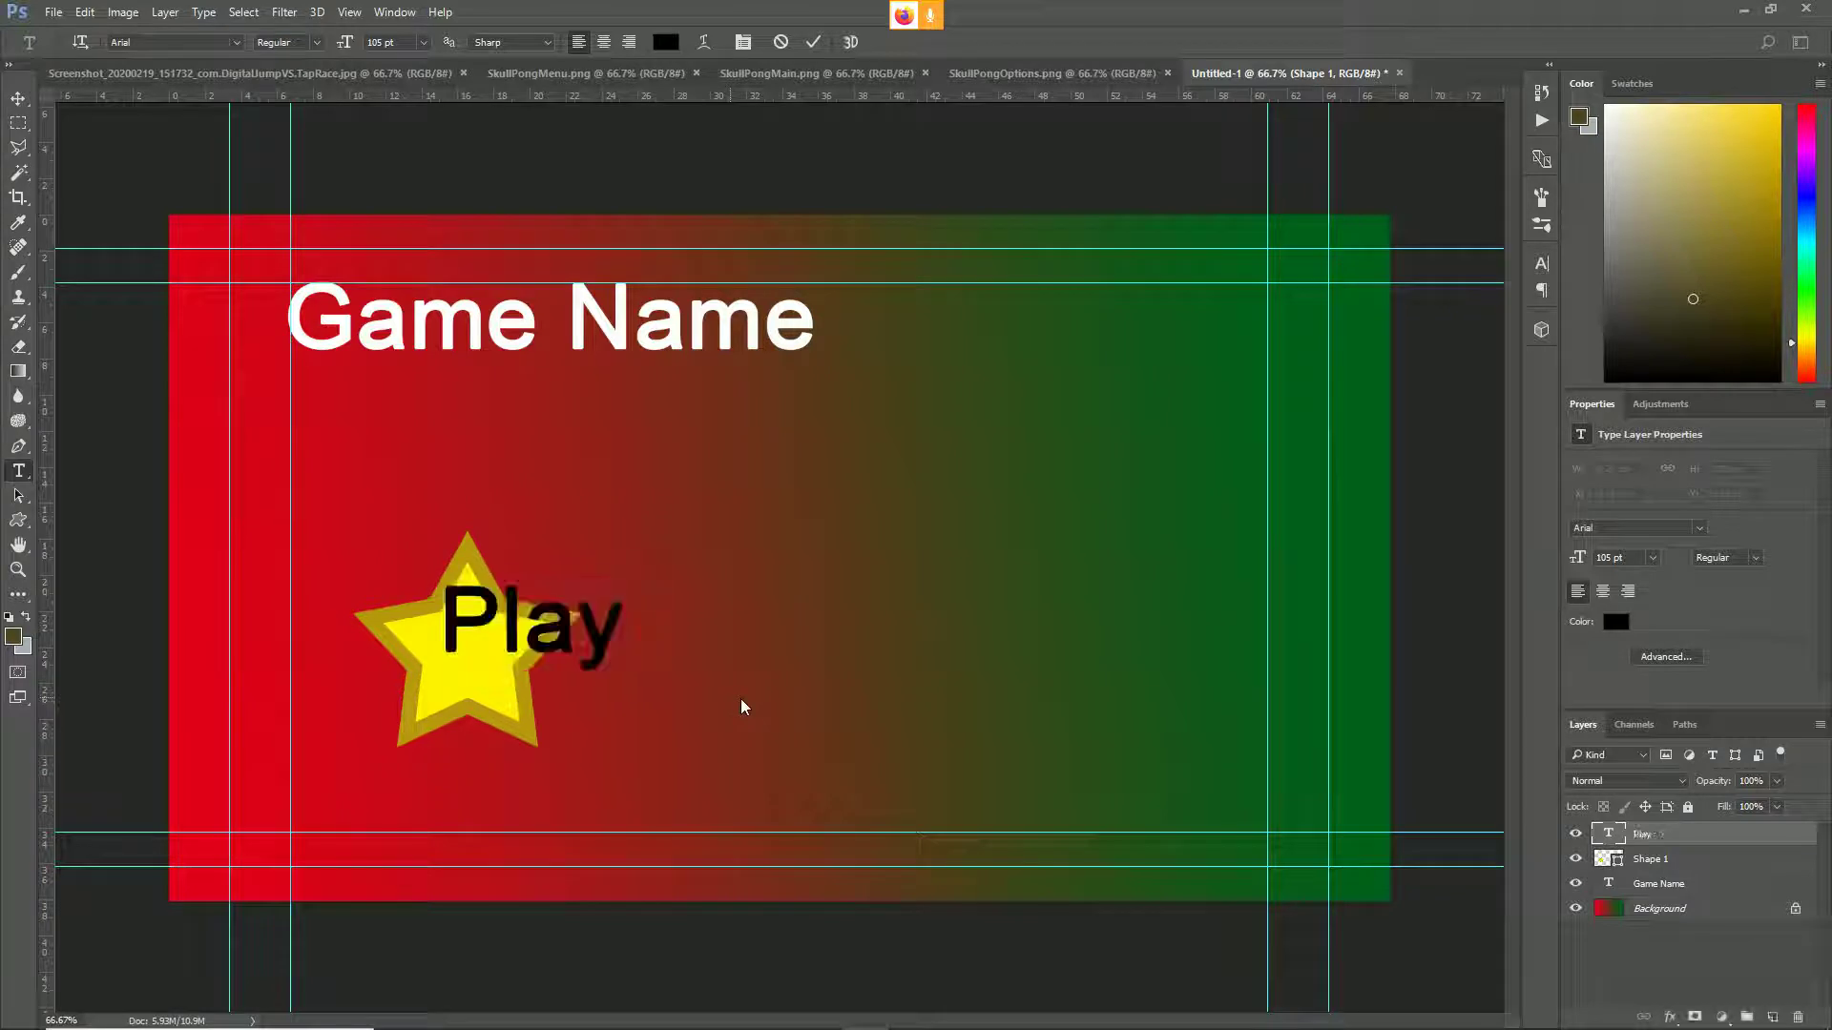
- Shrink the Play text with Free Transform to fit inside the star
key(ctrl+t)
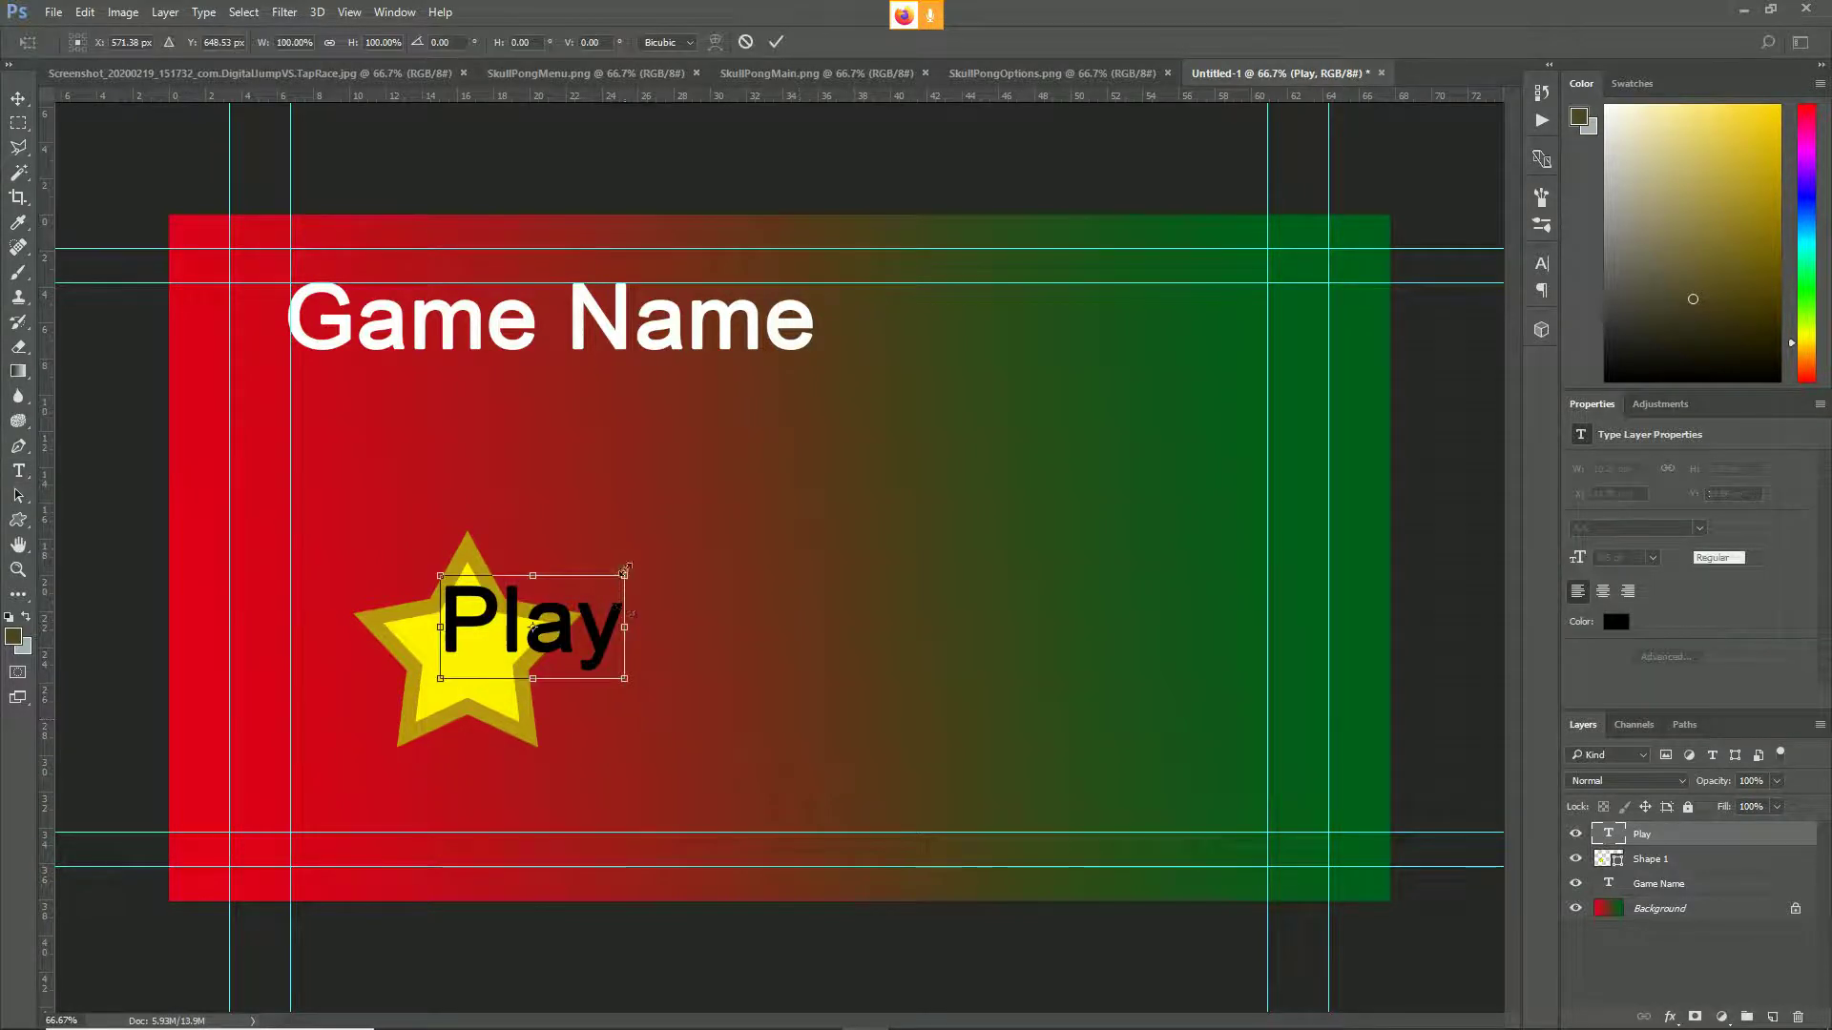
drag(625, 570, 481, 666)
key(Return)
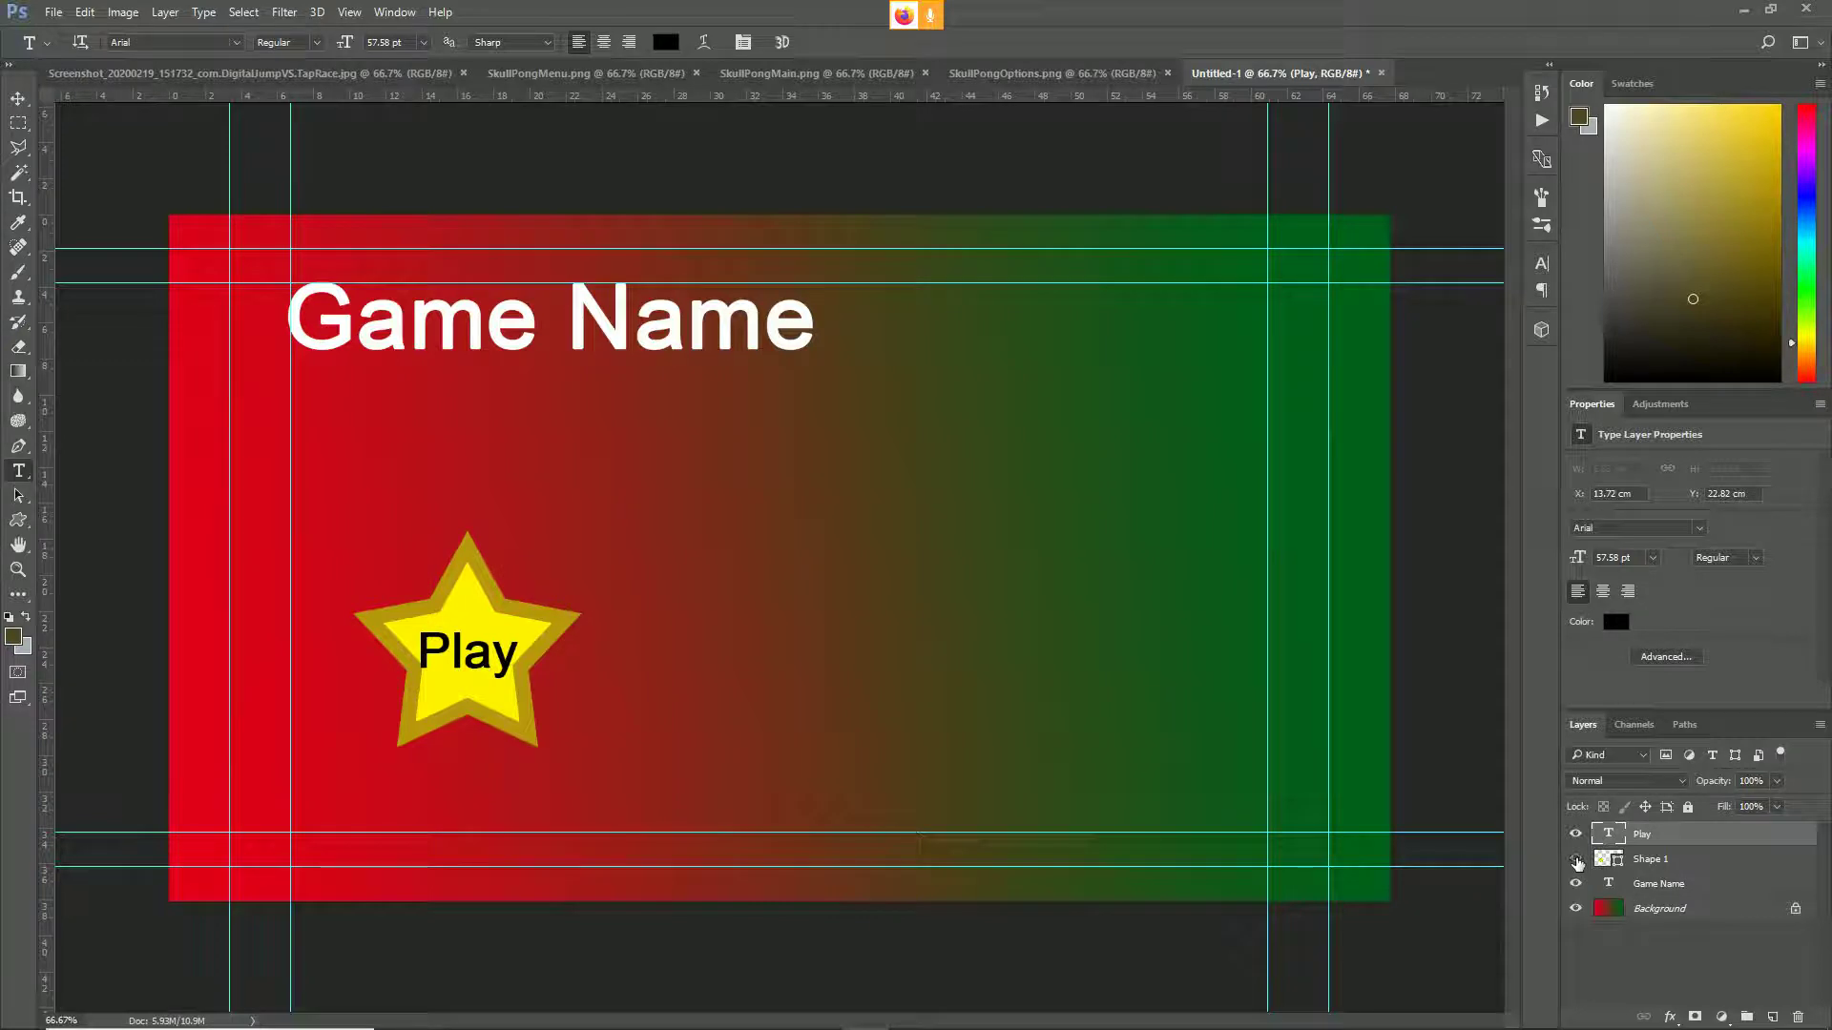
- Hide the Play and Shape 1 layers, then check the Save As formats and cancel
drag(1575, 833, 1576, 859)
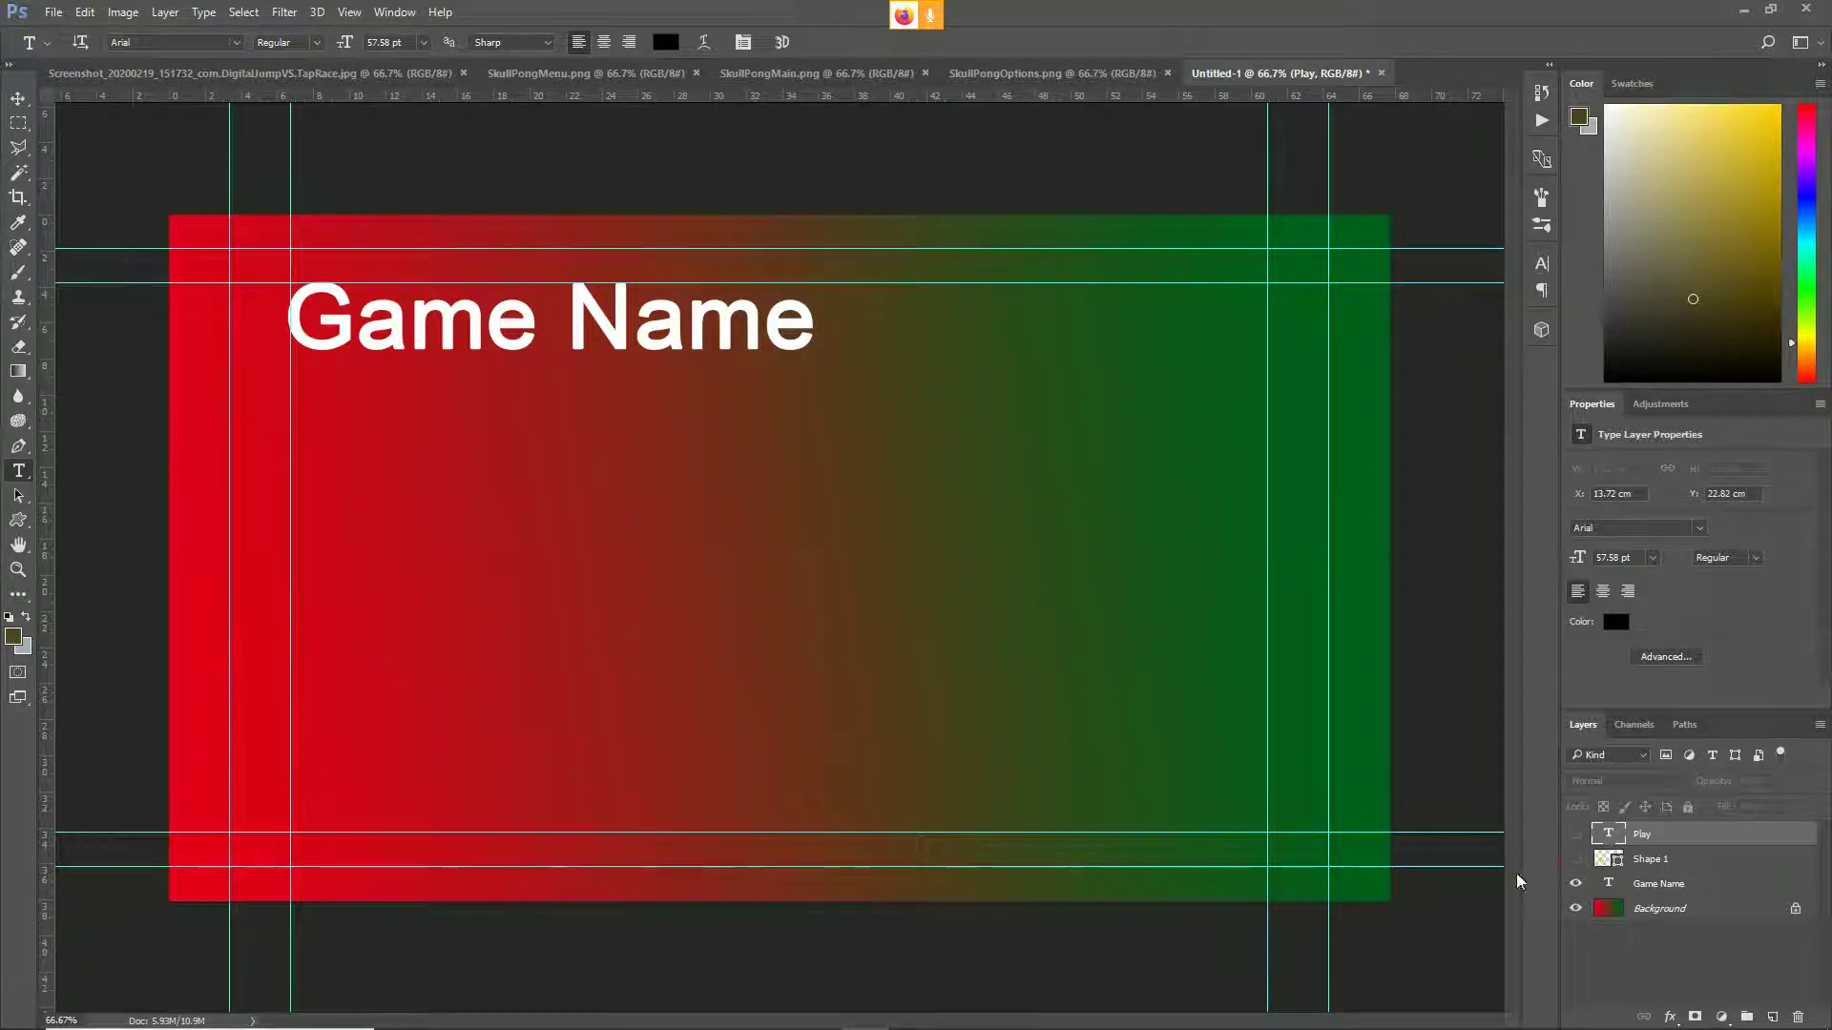
click(54, 11)
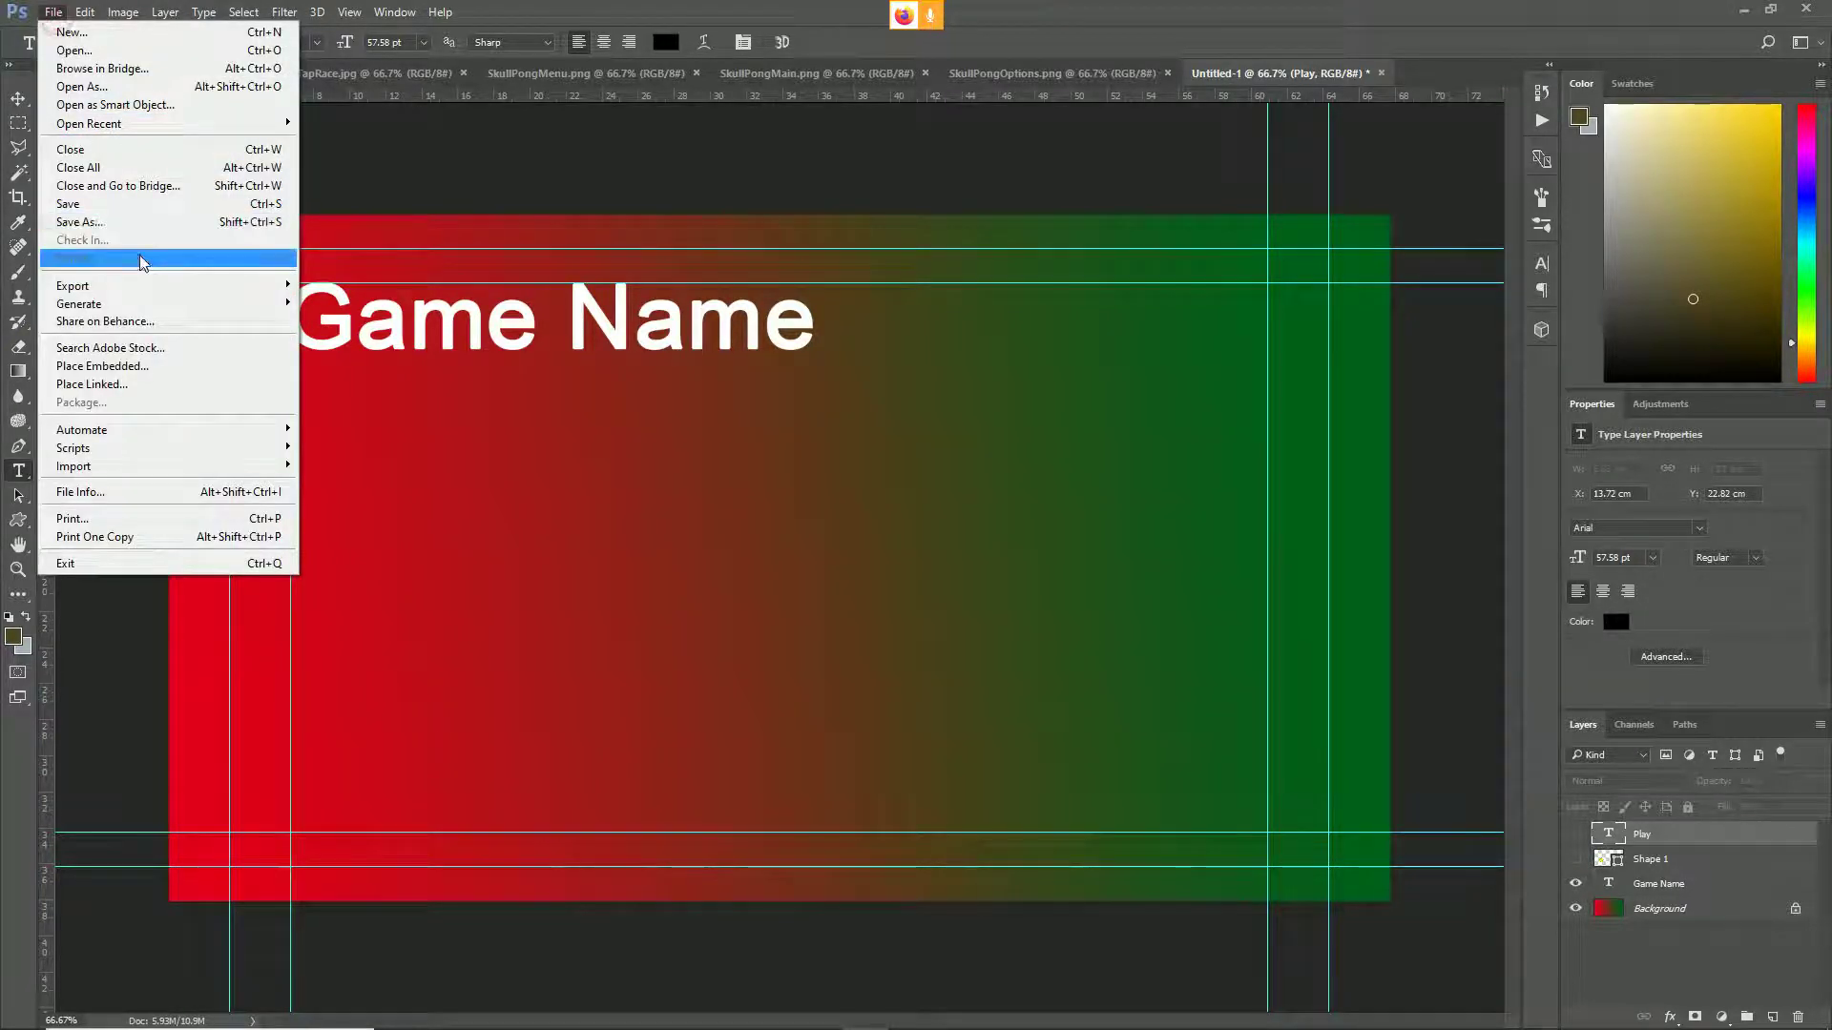
click(142, 225)
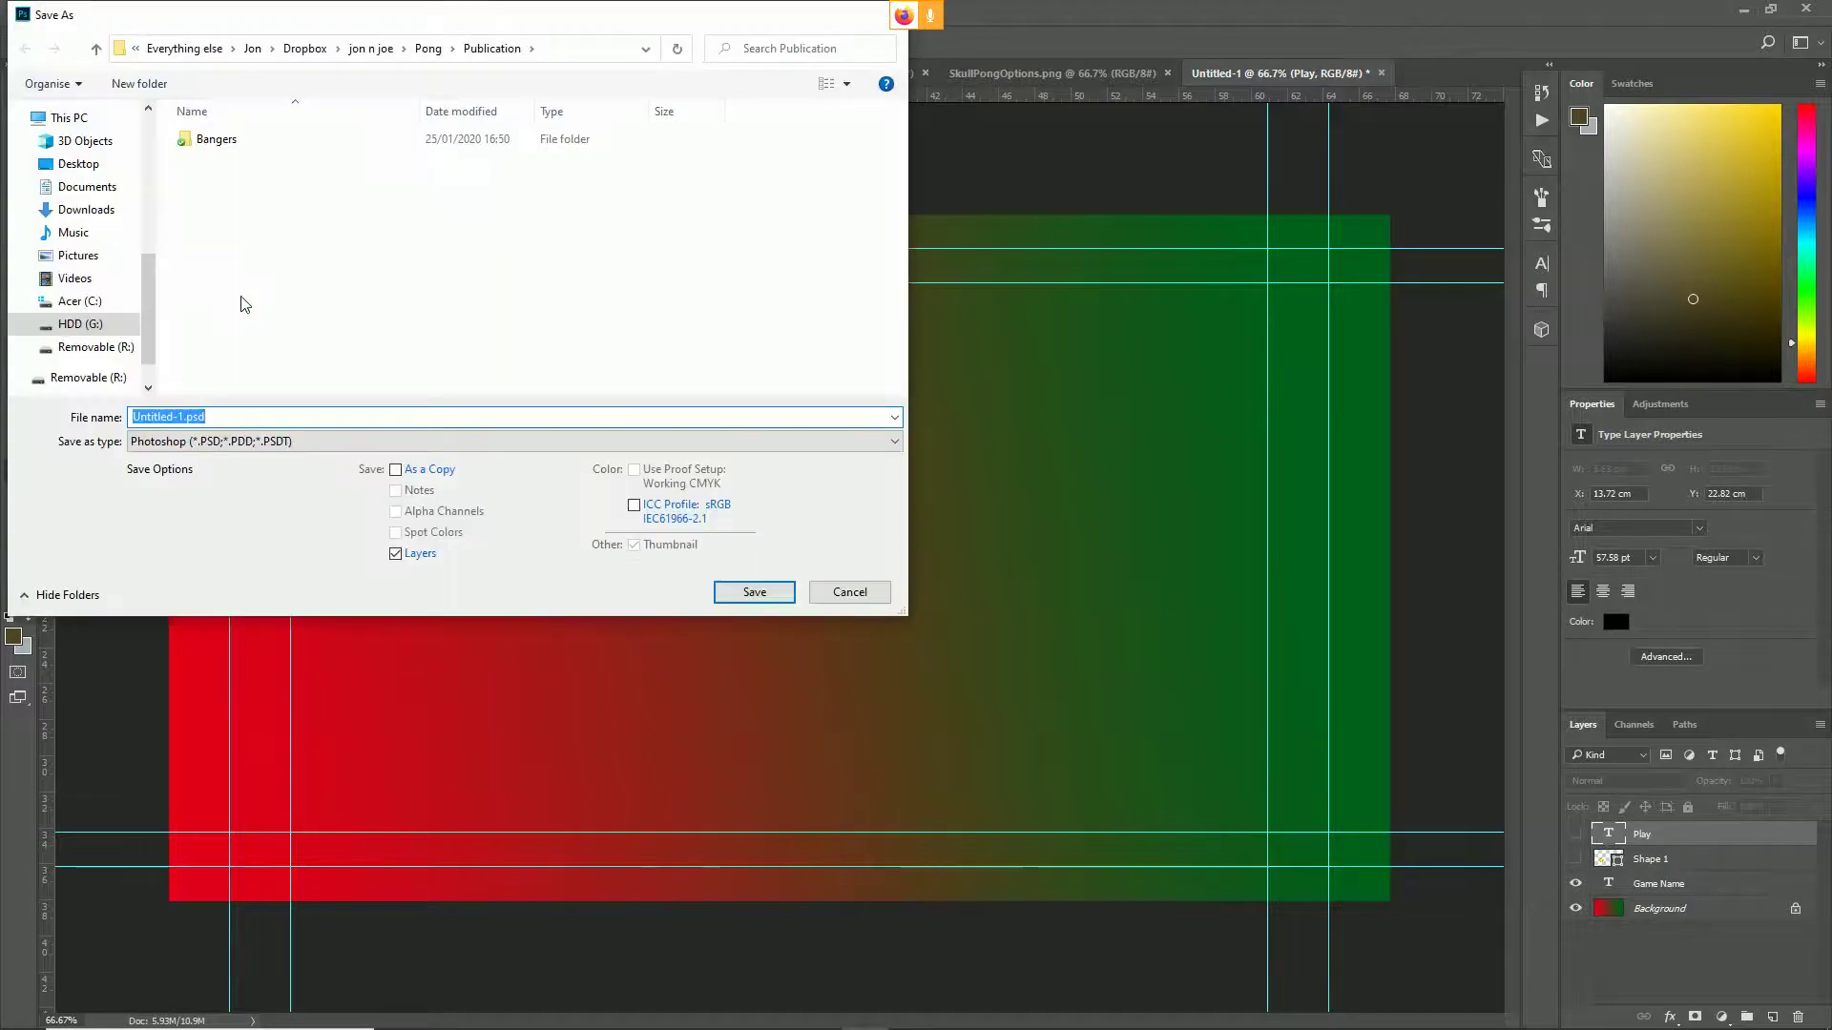
click(269, 443)
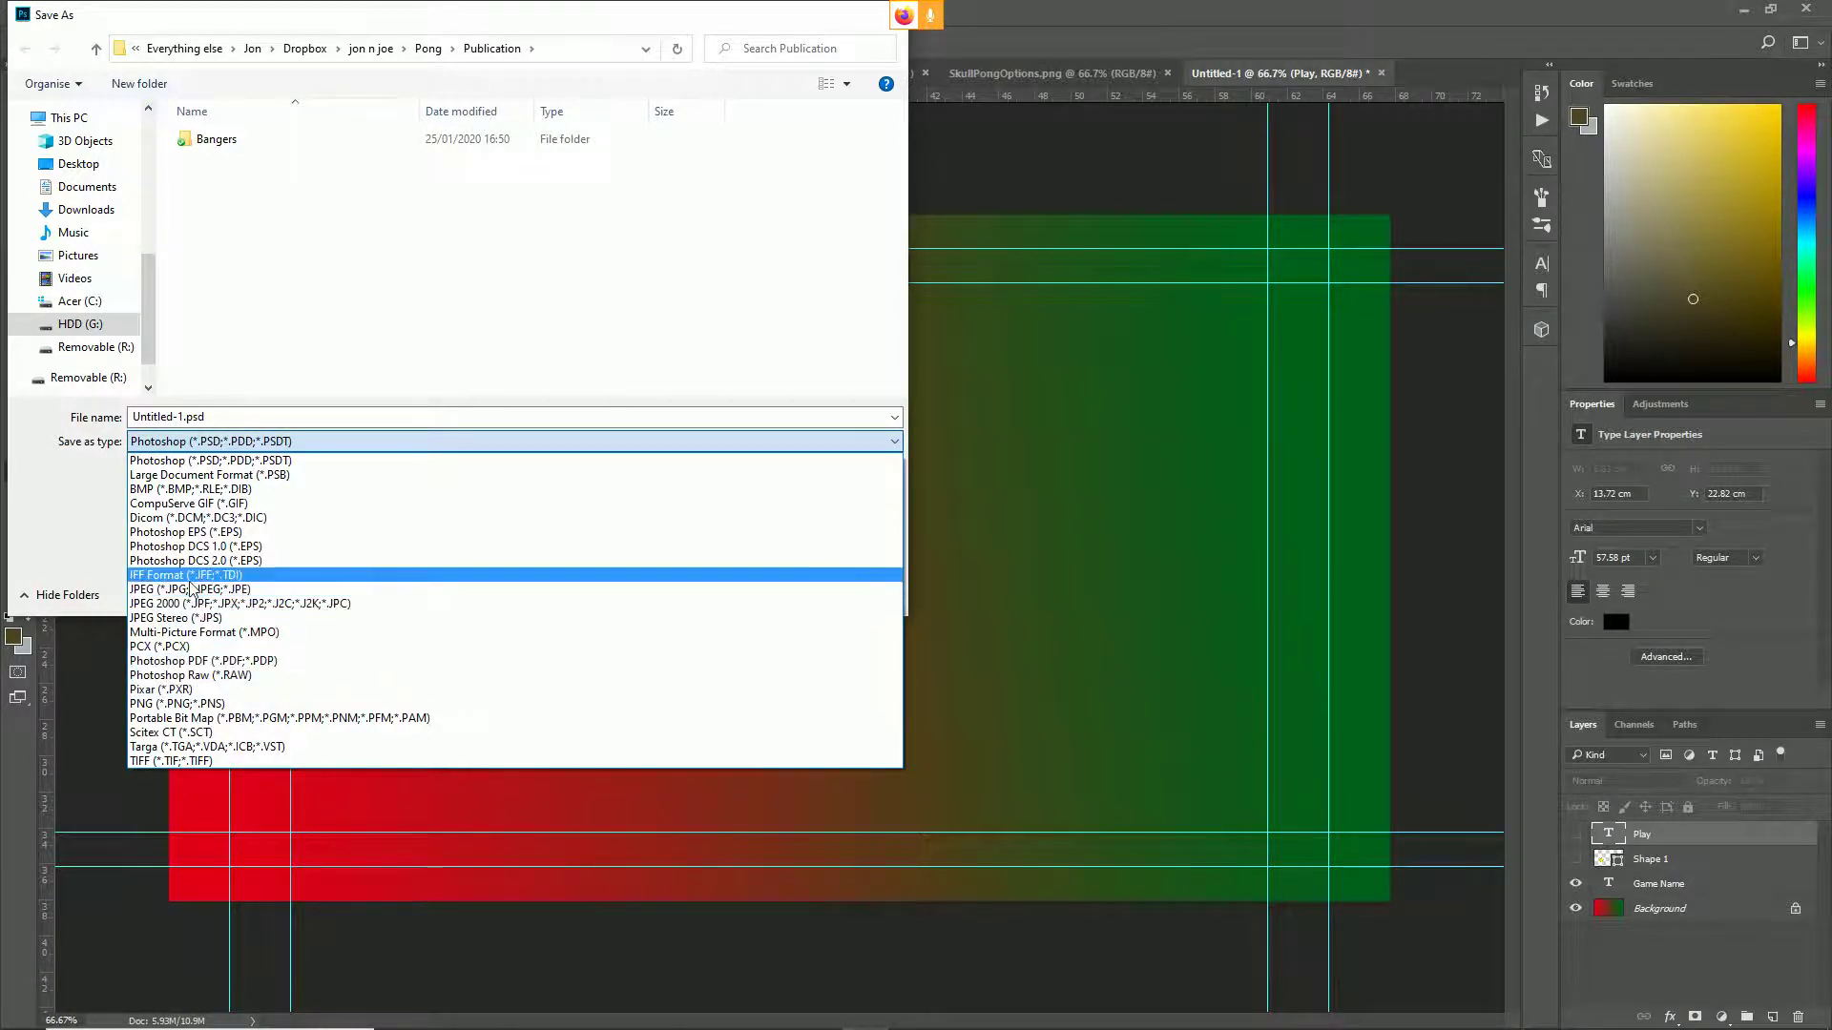
click(286, 460)
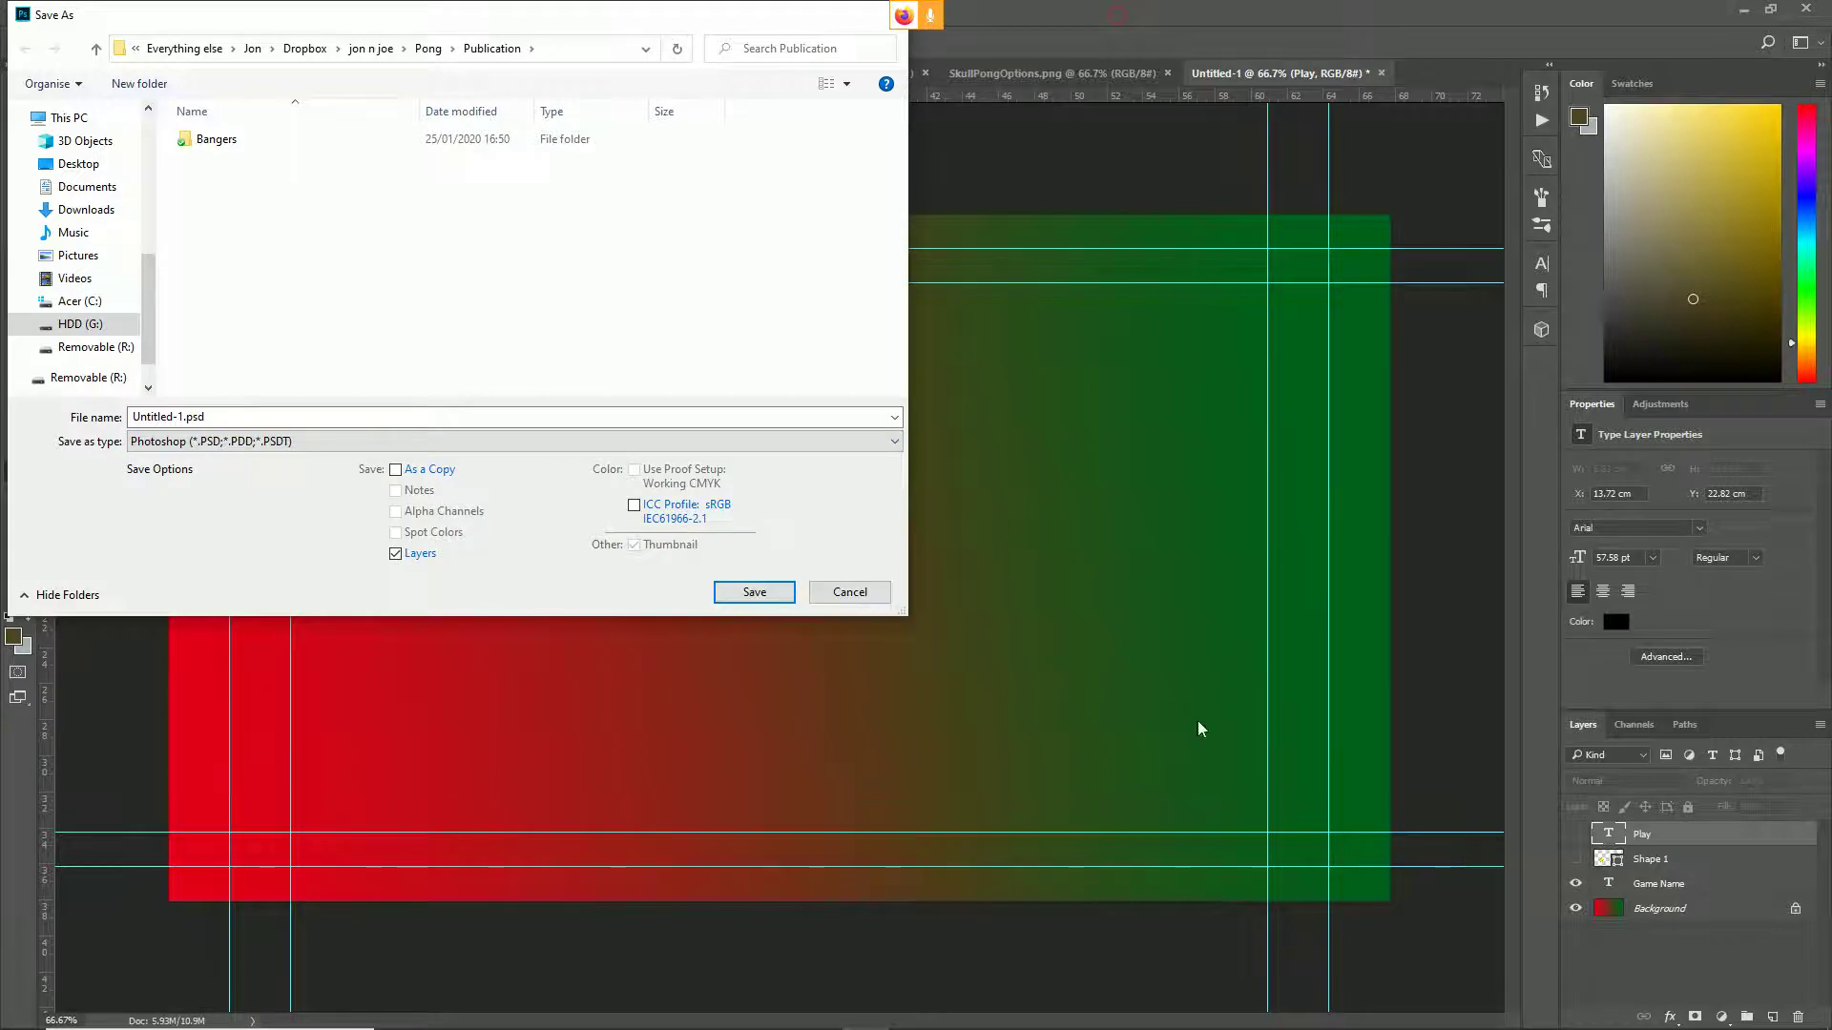
click(848, 594)
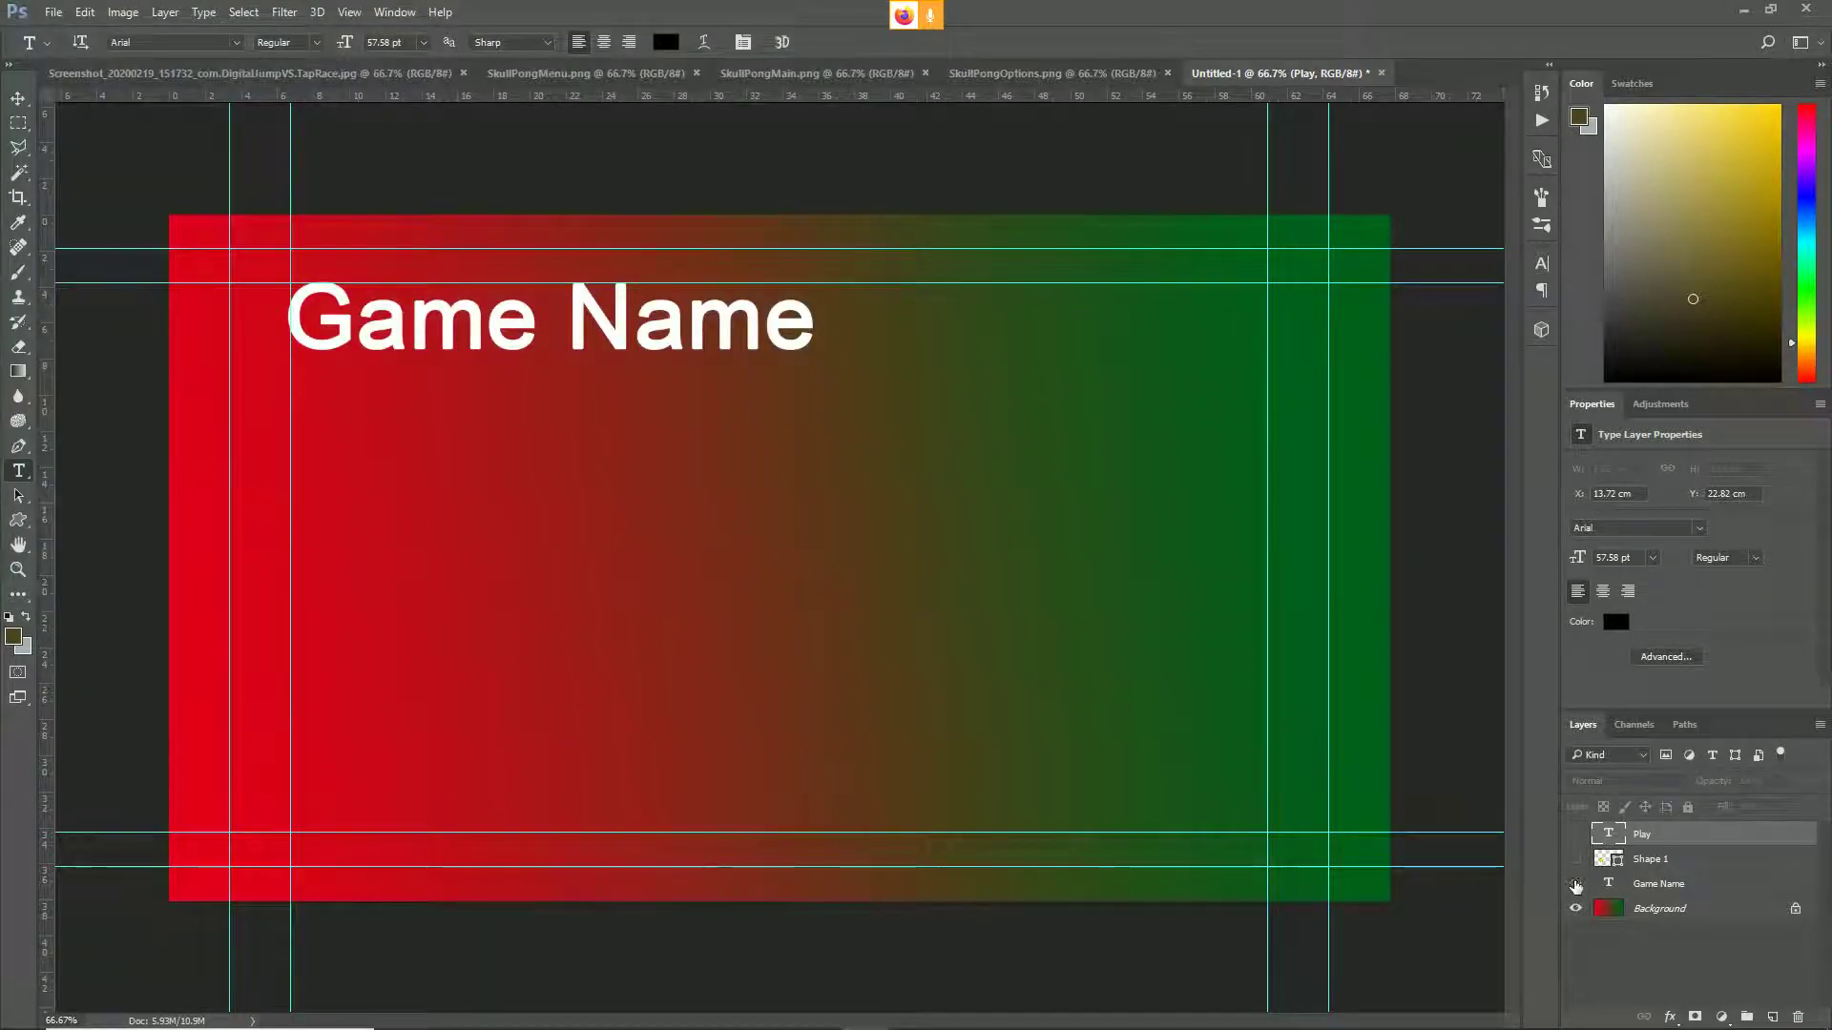
- Hide Game Name and Background, show Shape 1 and Play, and nudge the Play text
click(1575, 883)
click(1575, 909)
click(1575, 858)
click(1573, 834)
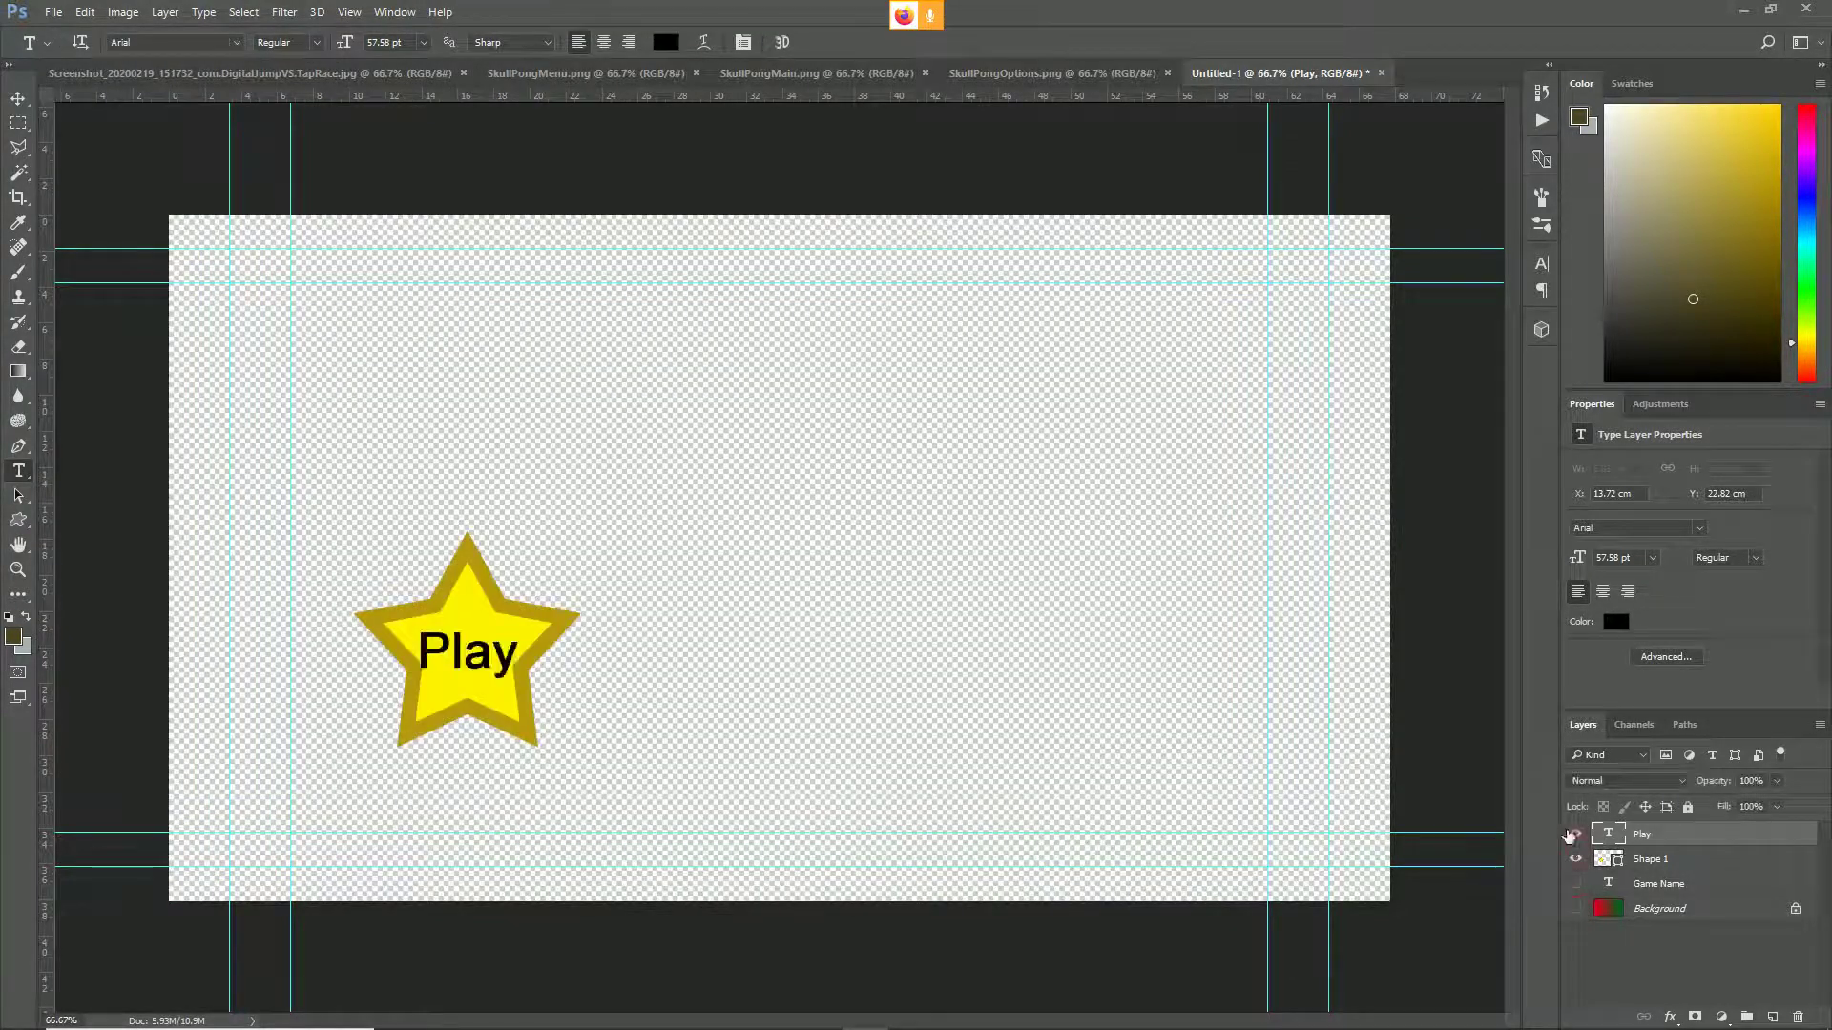
click(17, 98)
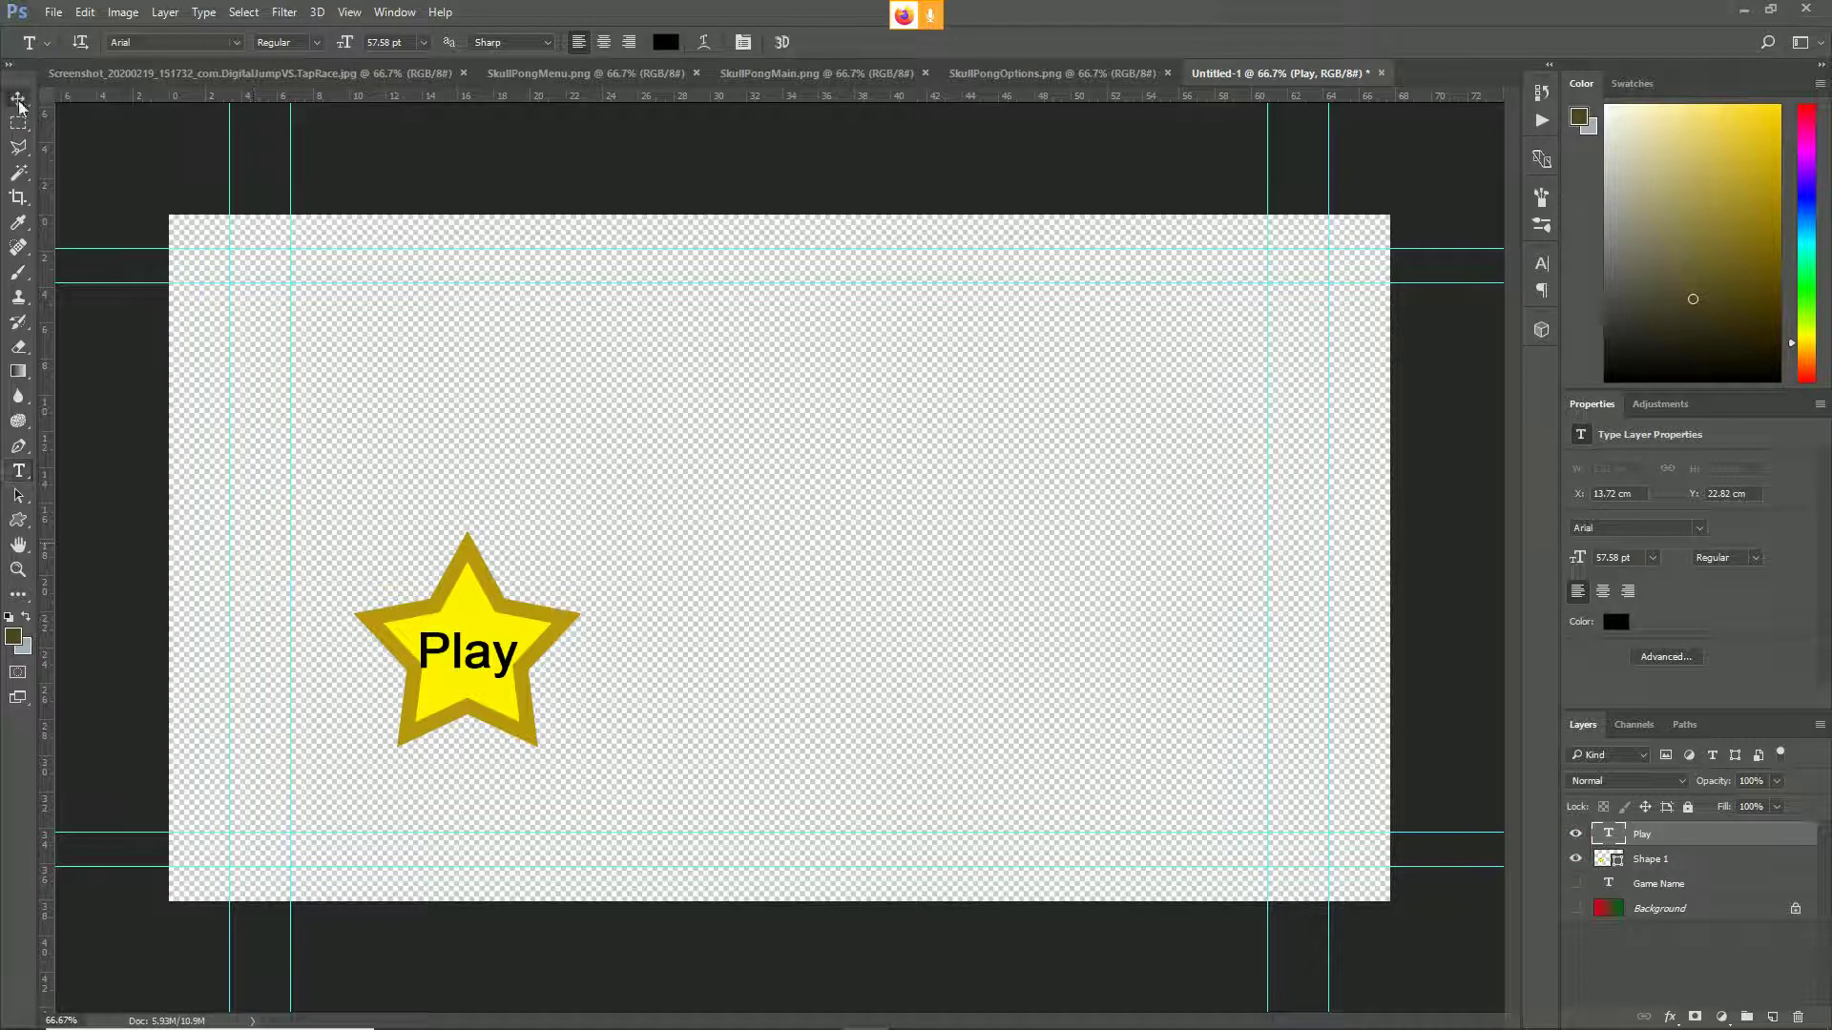
drag(463, 652, 467, 641)
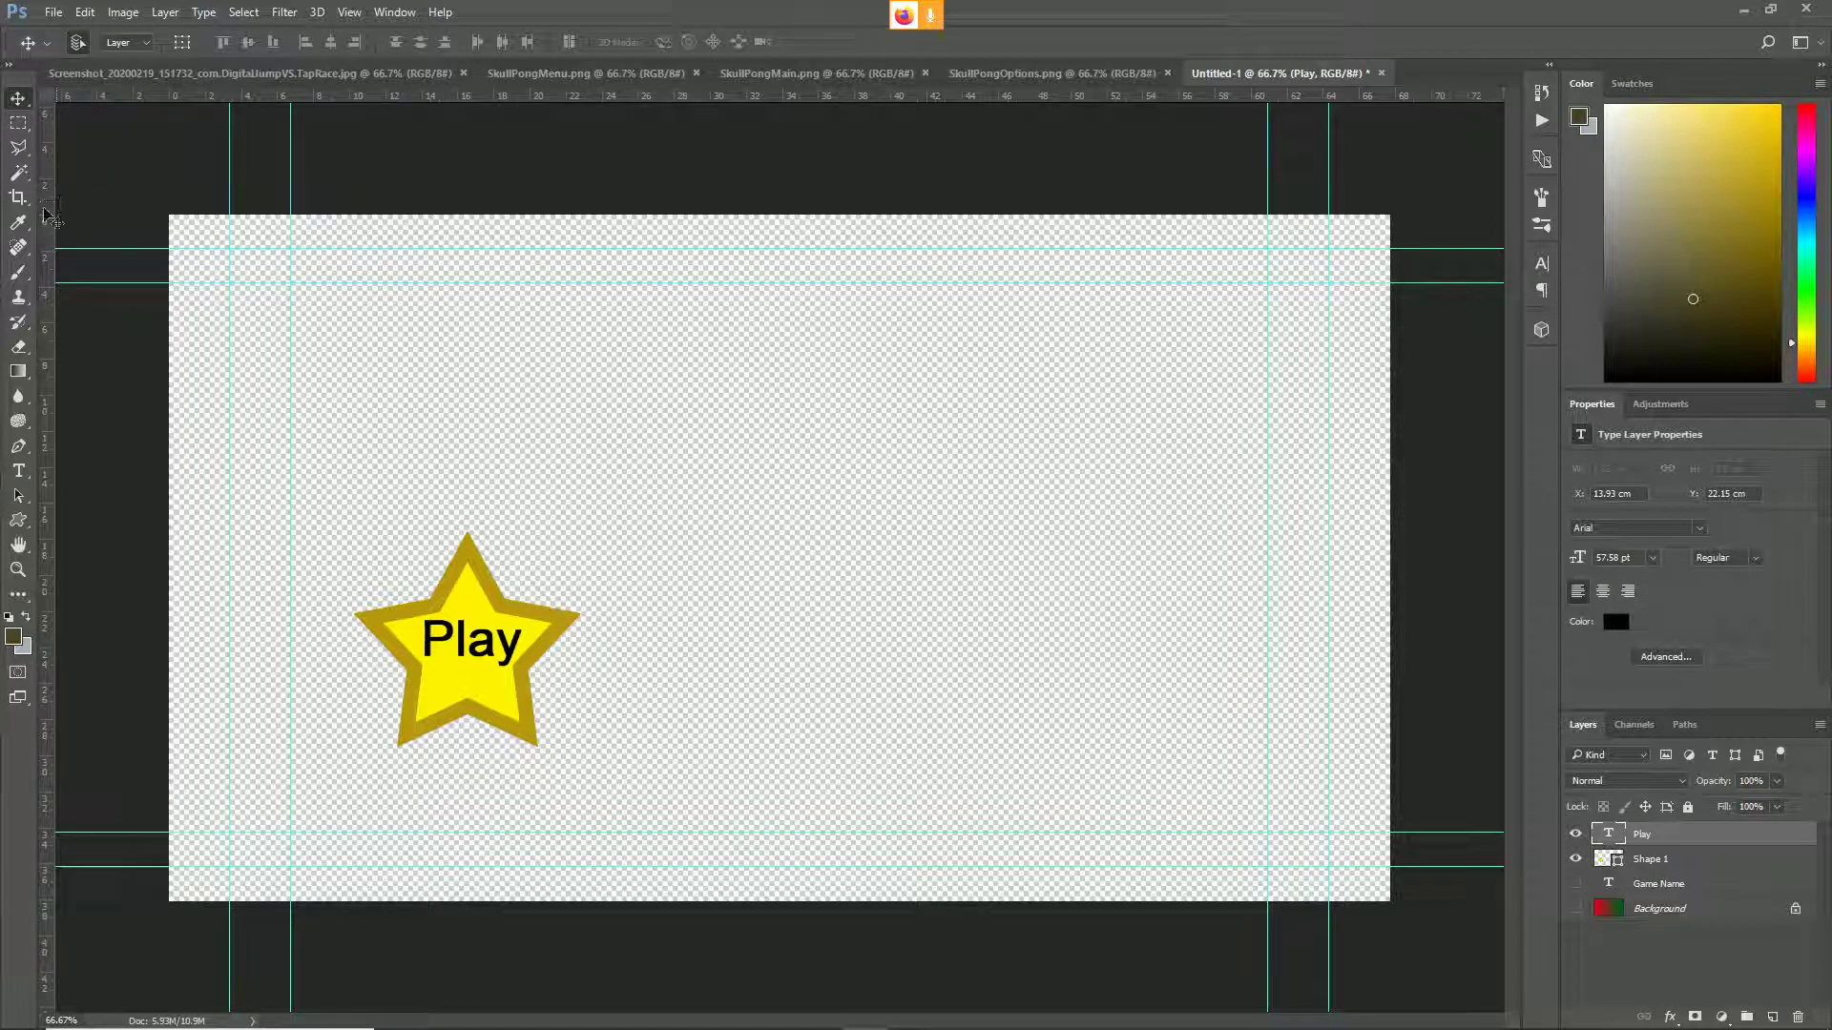
- Crop the canvas tightly around the star Play button
click(18, 197)
drag(332, 497, 590, 764)
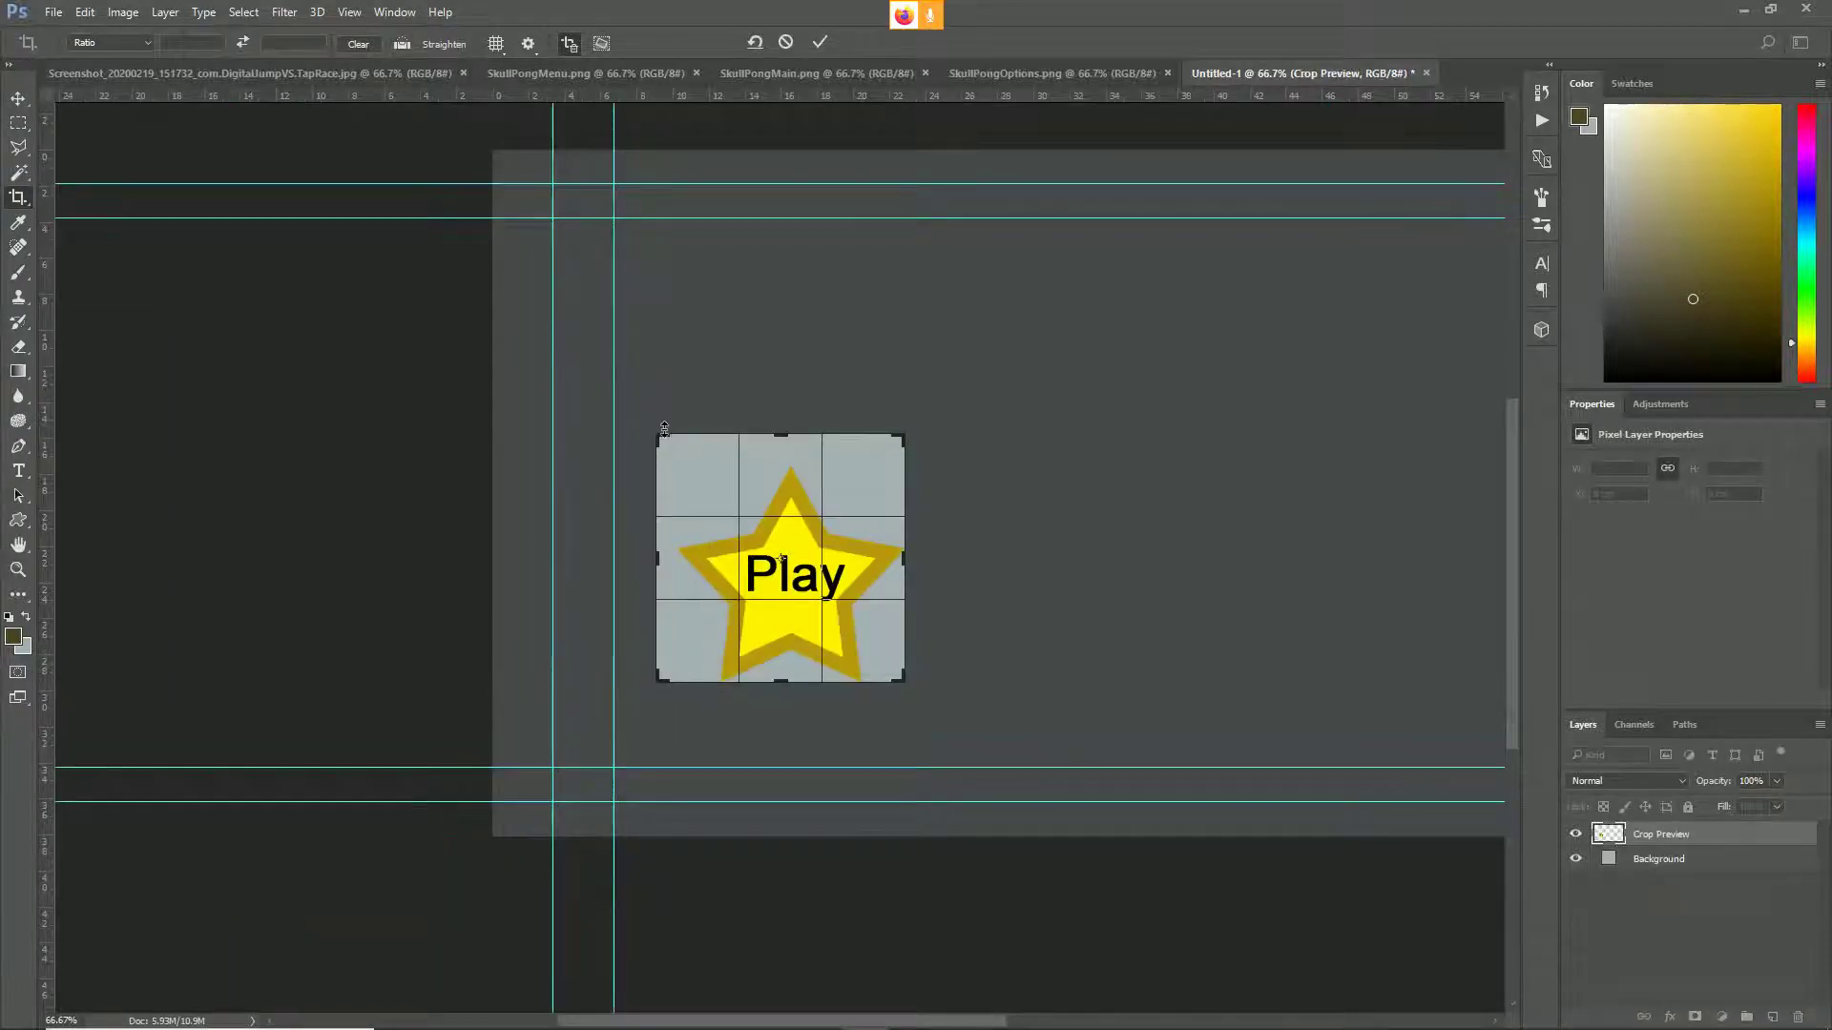
drag(664, 428, 671, 448)
drag(890, 667, 886, 660)
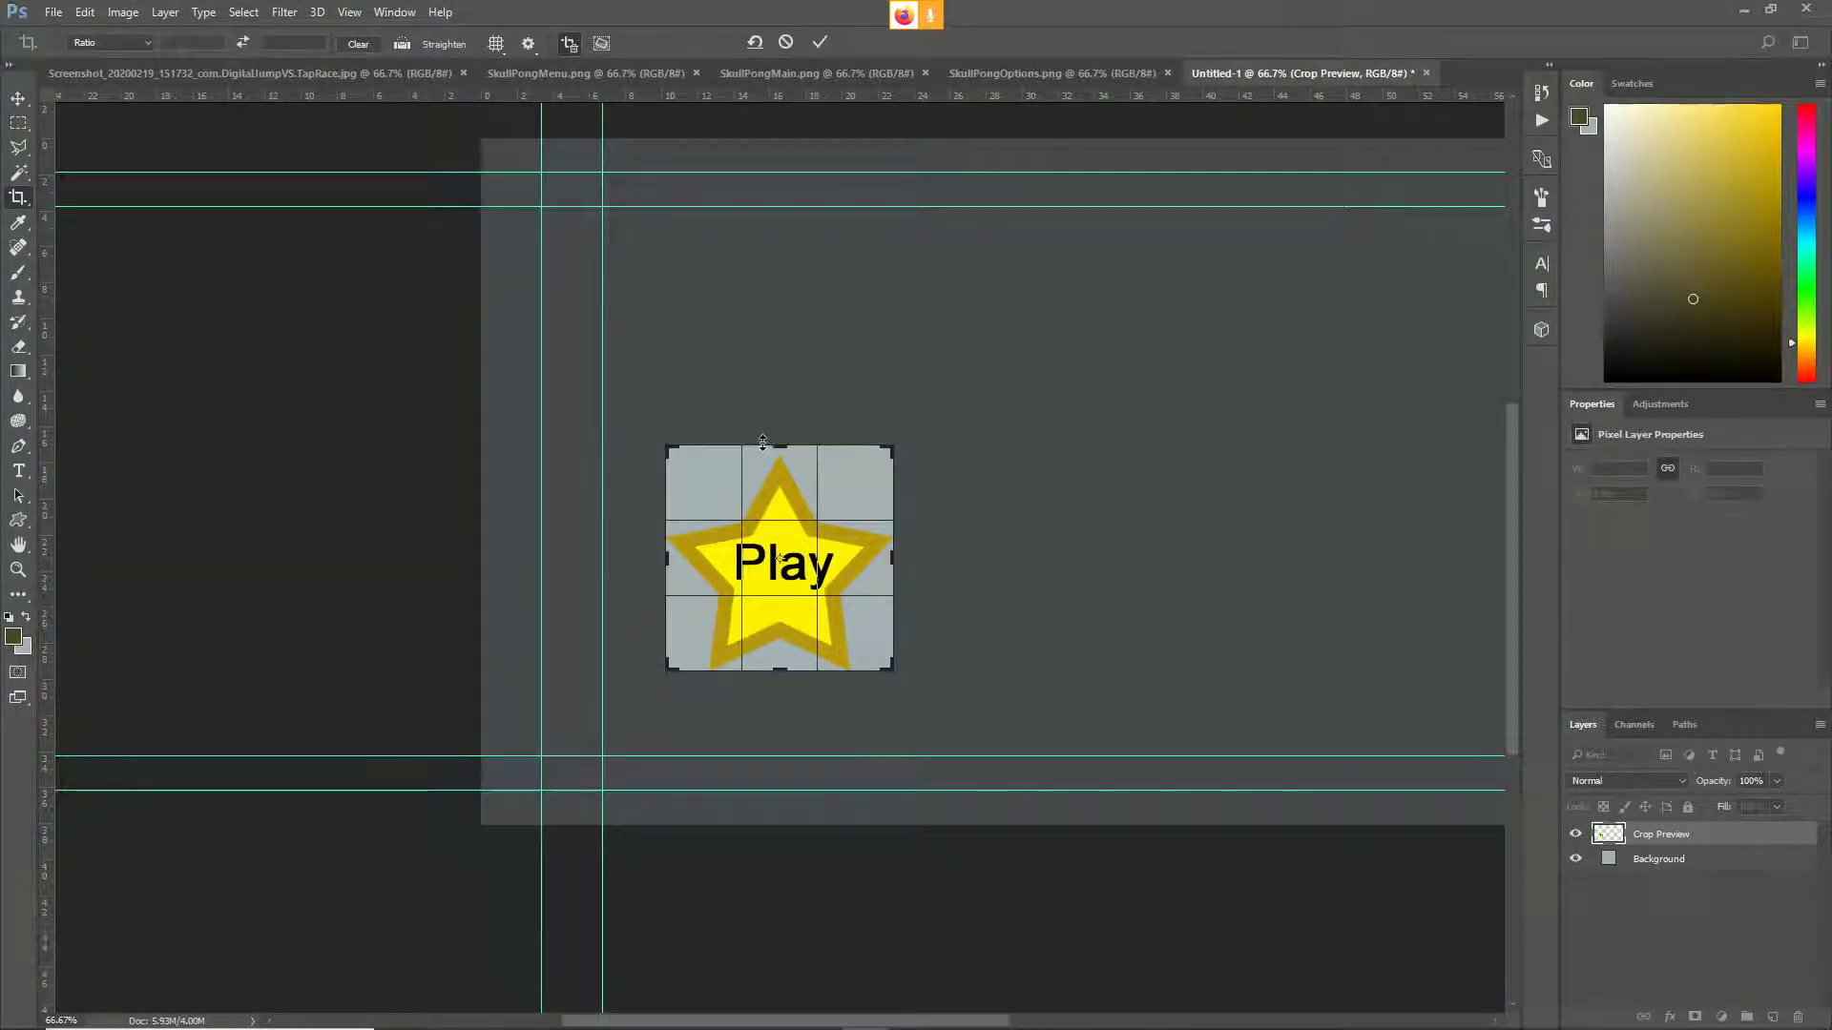
key(Return)
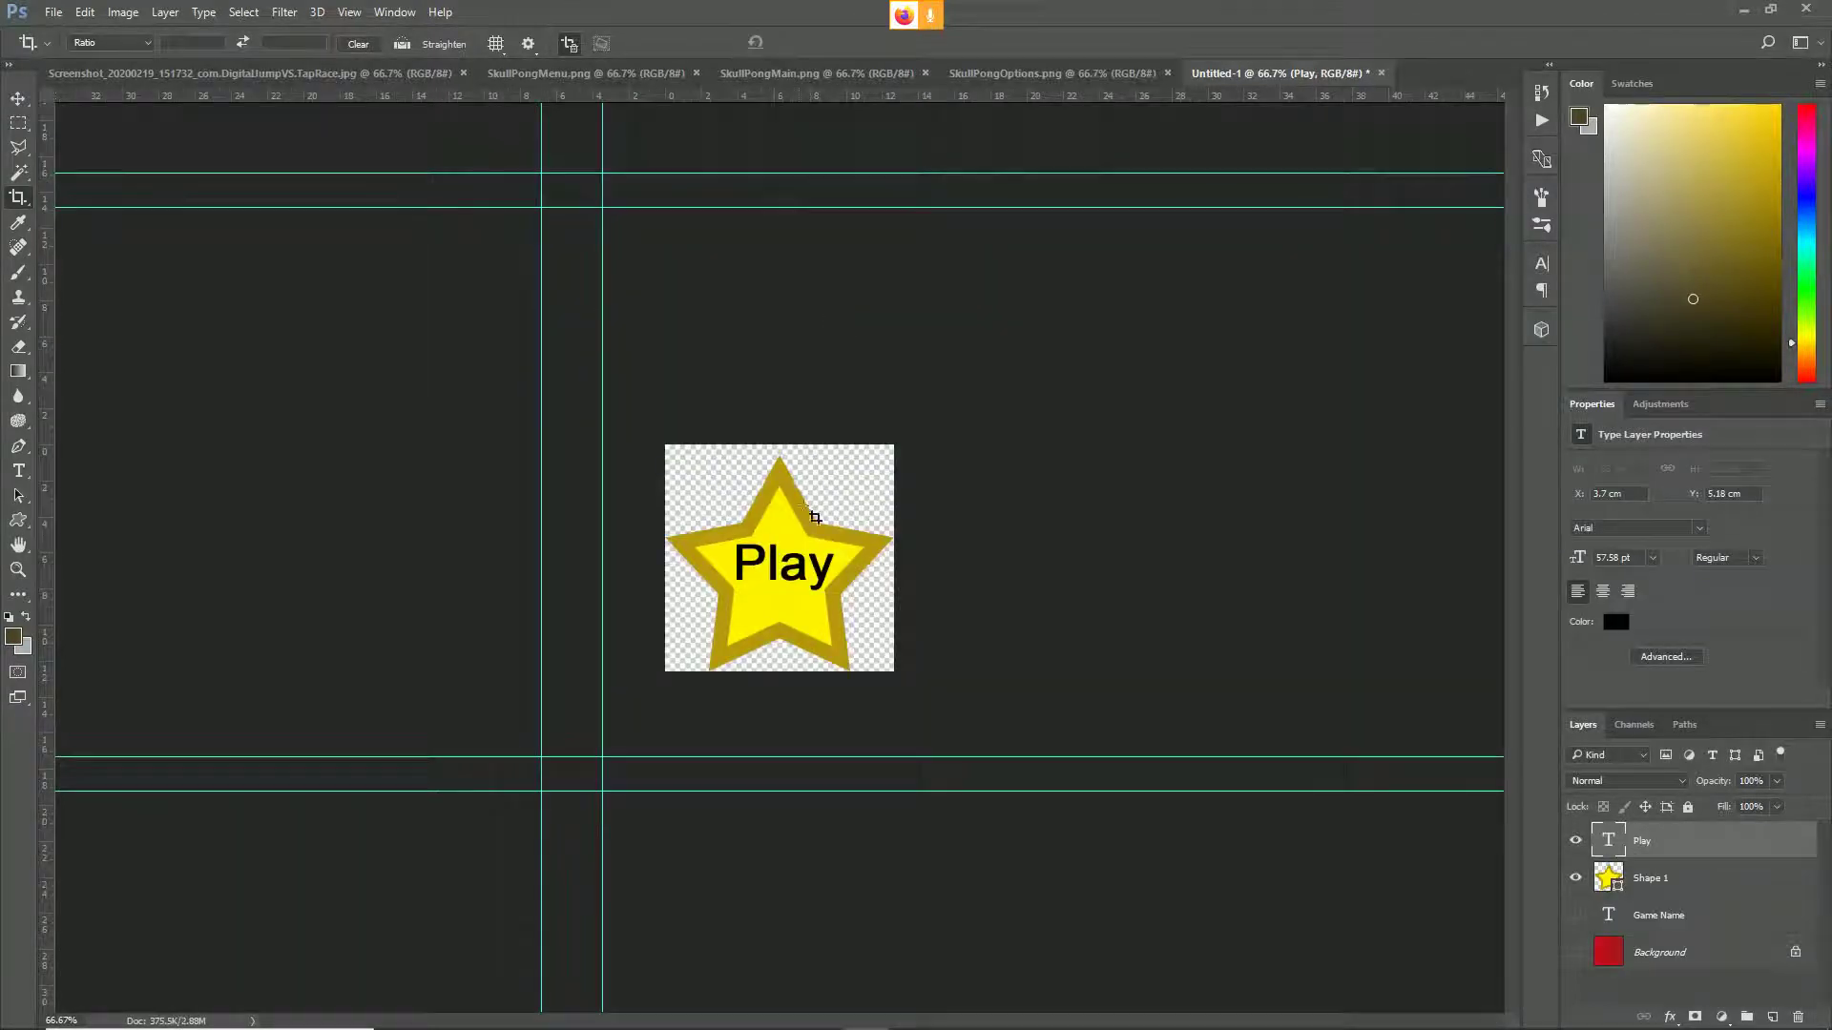
- Save the cropped star button as a PNG, then undo the crop and show the gradient background
click(52, 14)
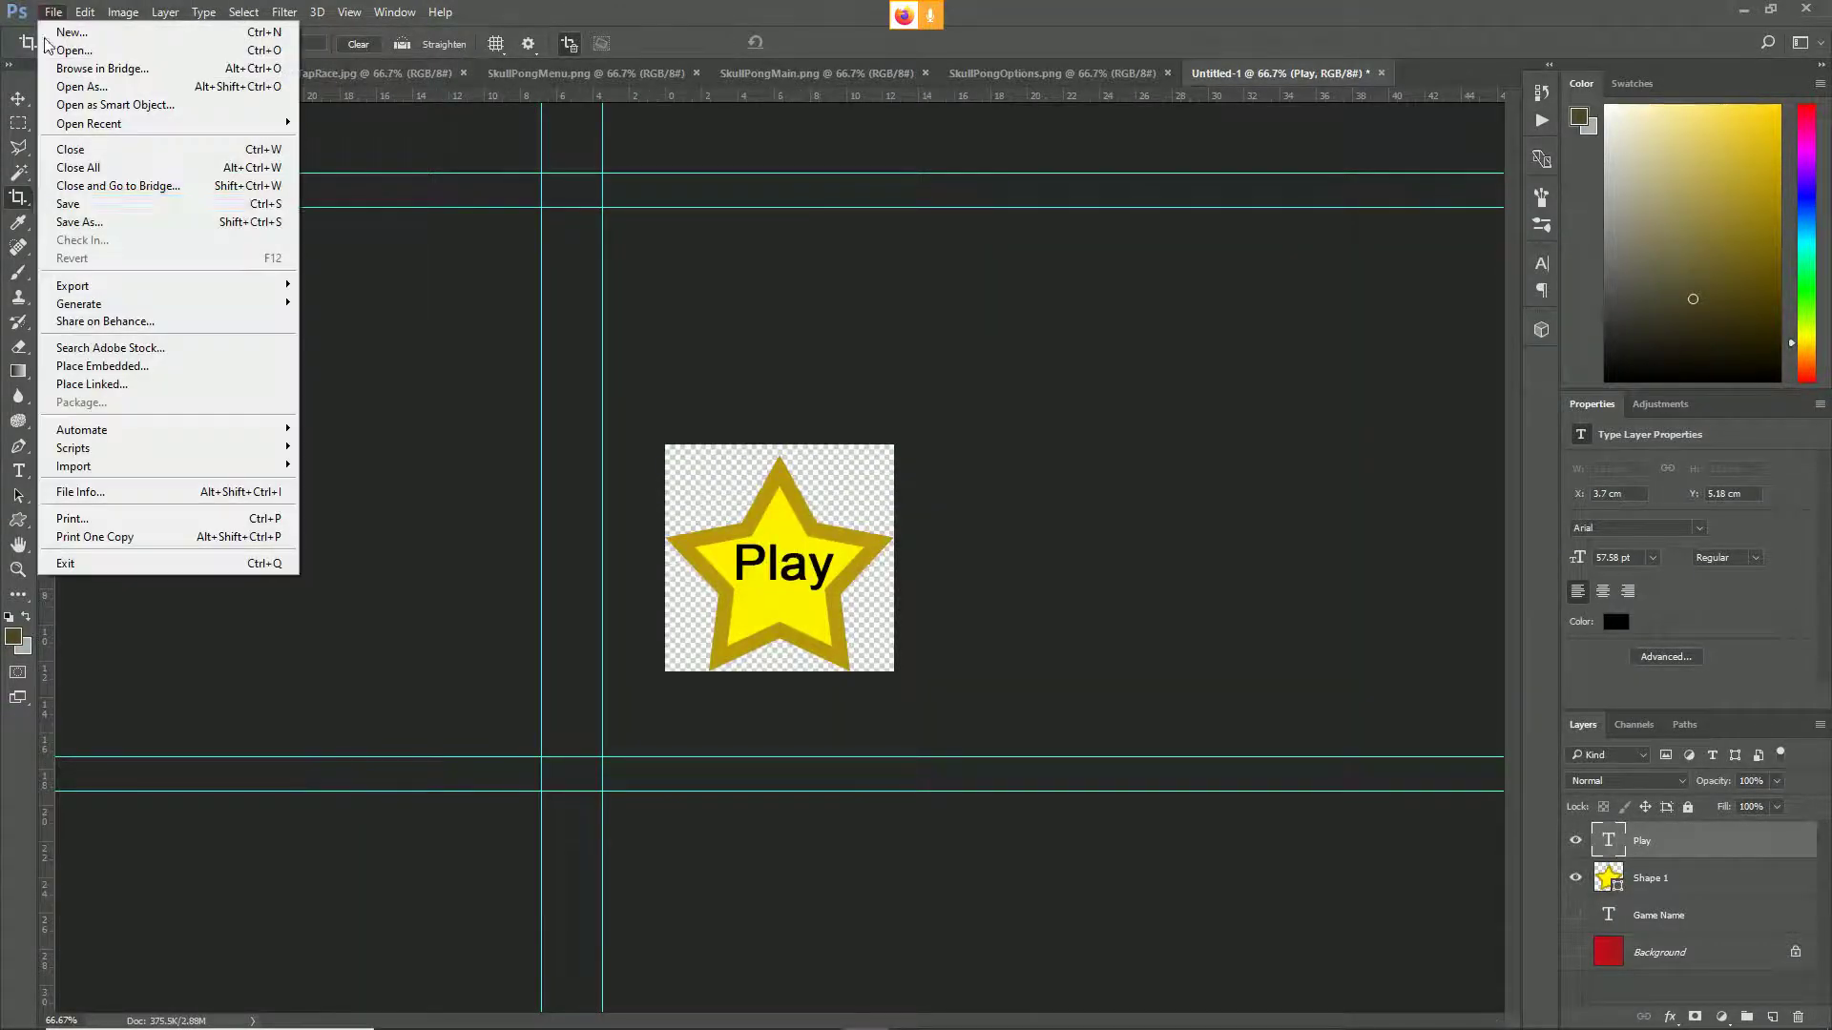
click(81, 229)
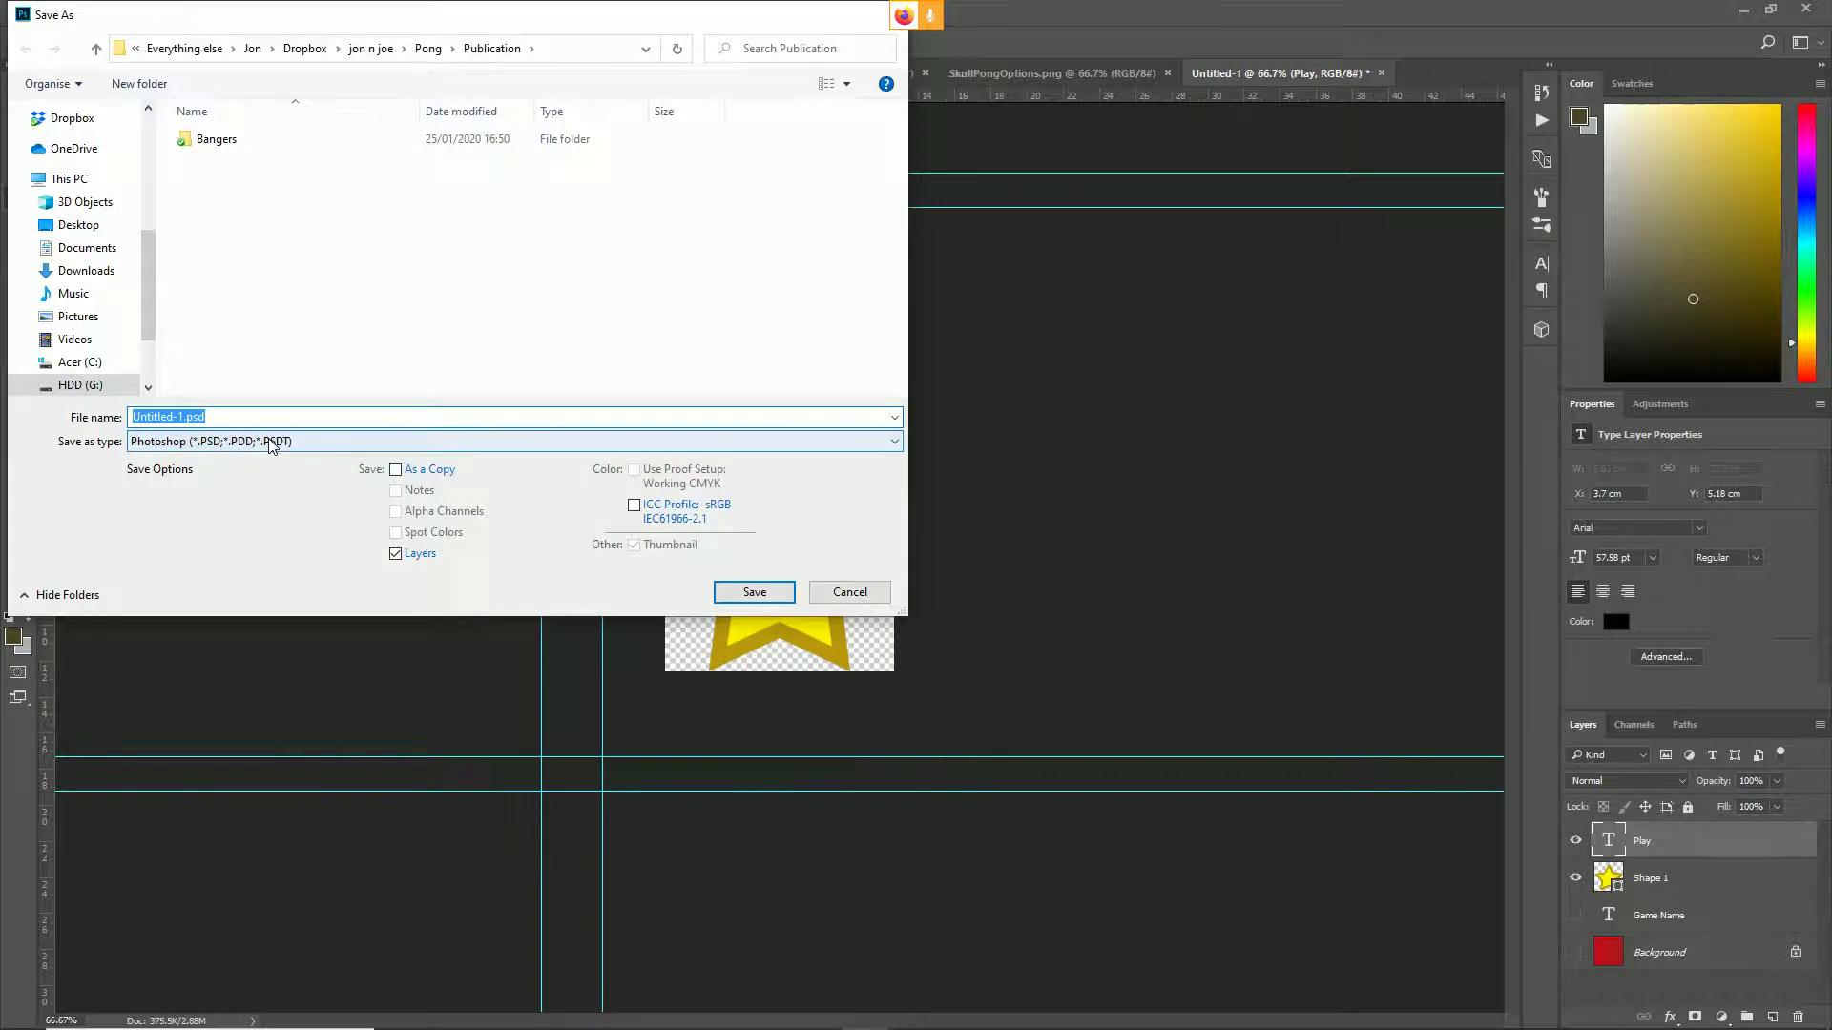
click(278, 441)
click(229, 703)
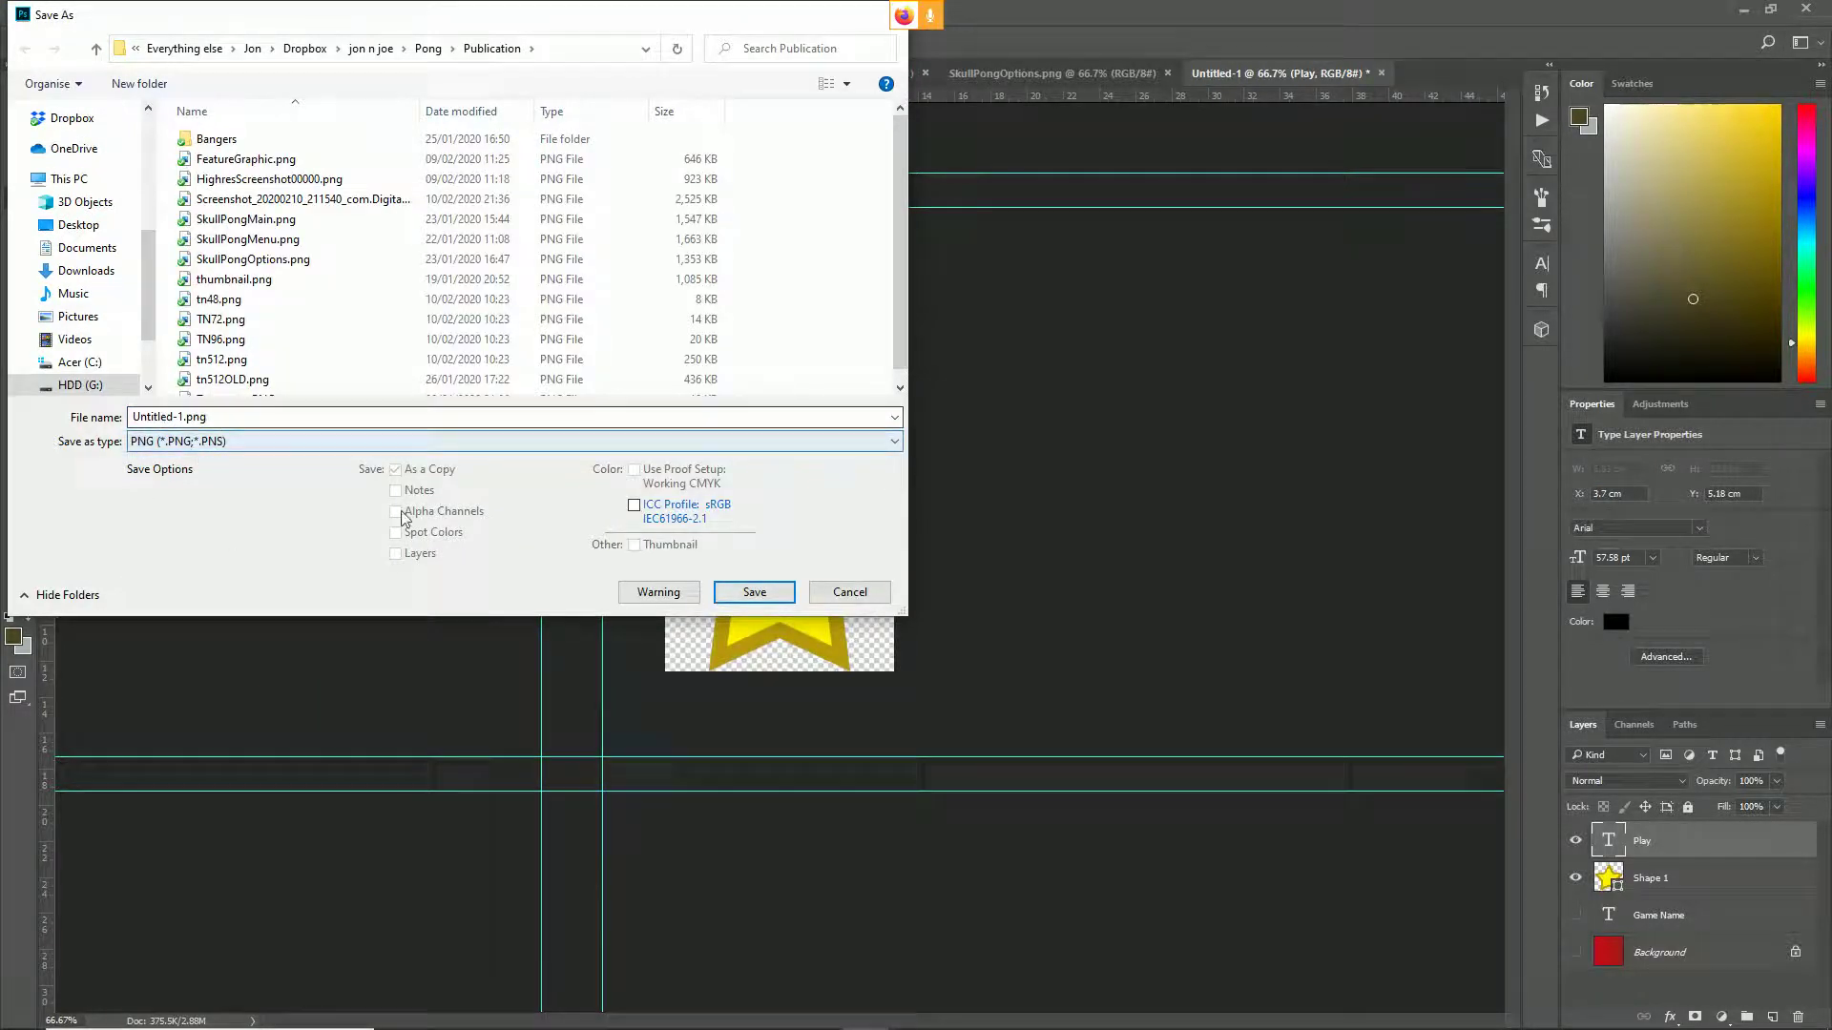
click(849, 592)
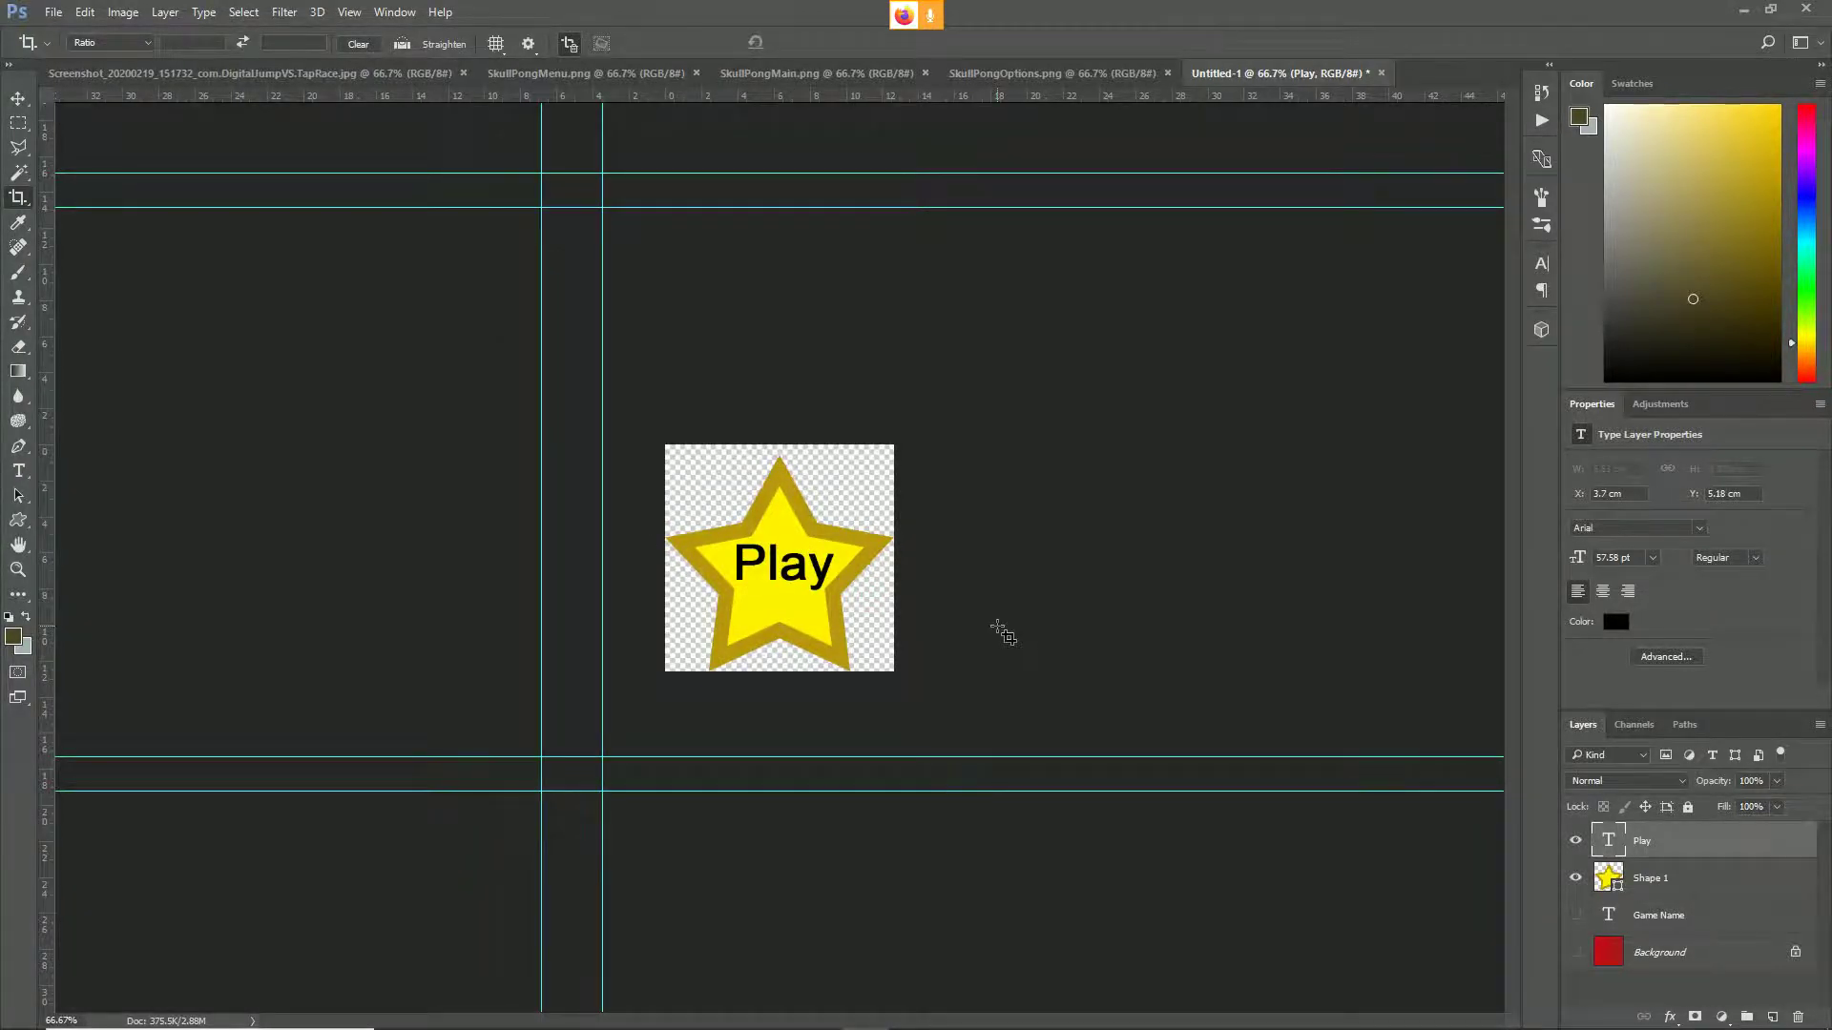
key(ctrl+z)
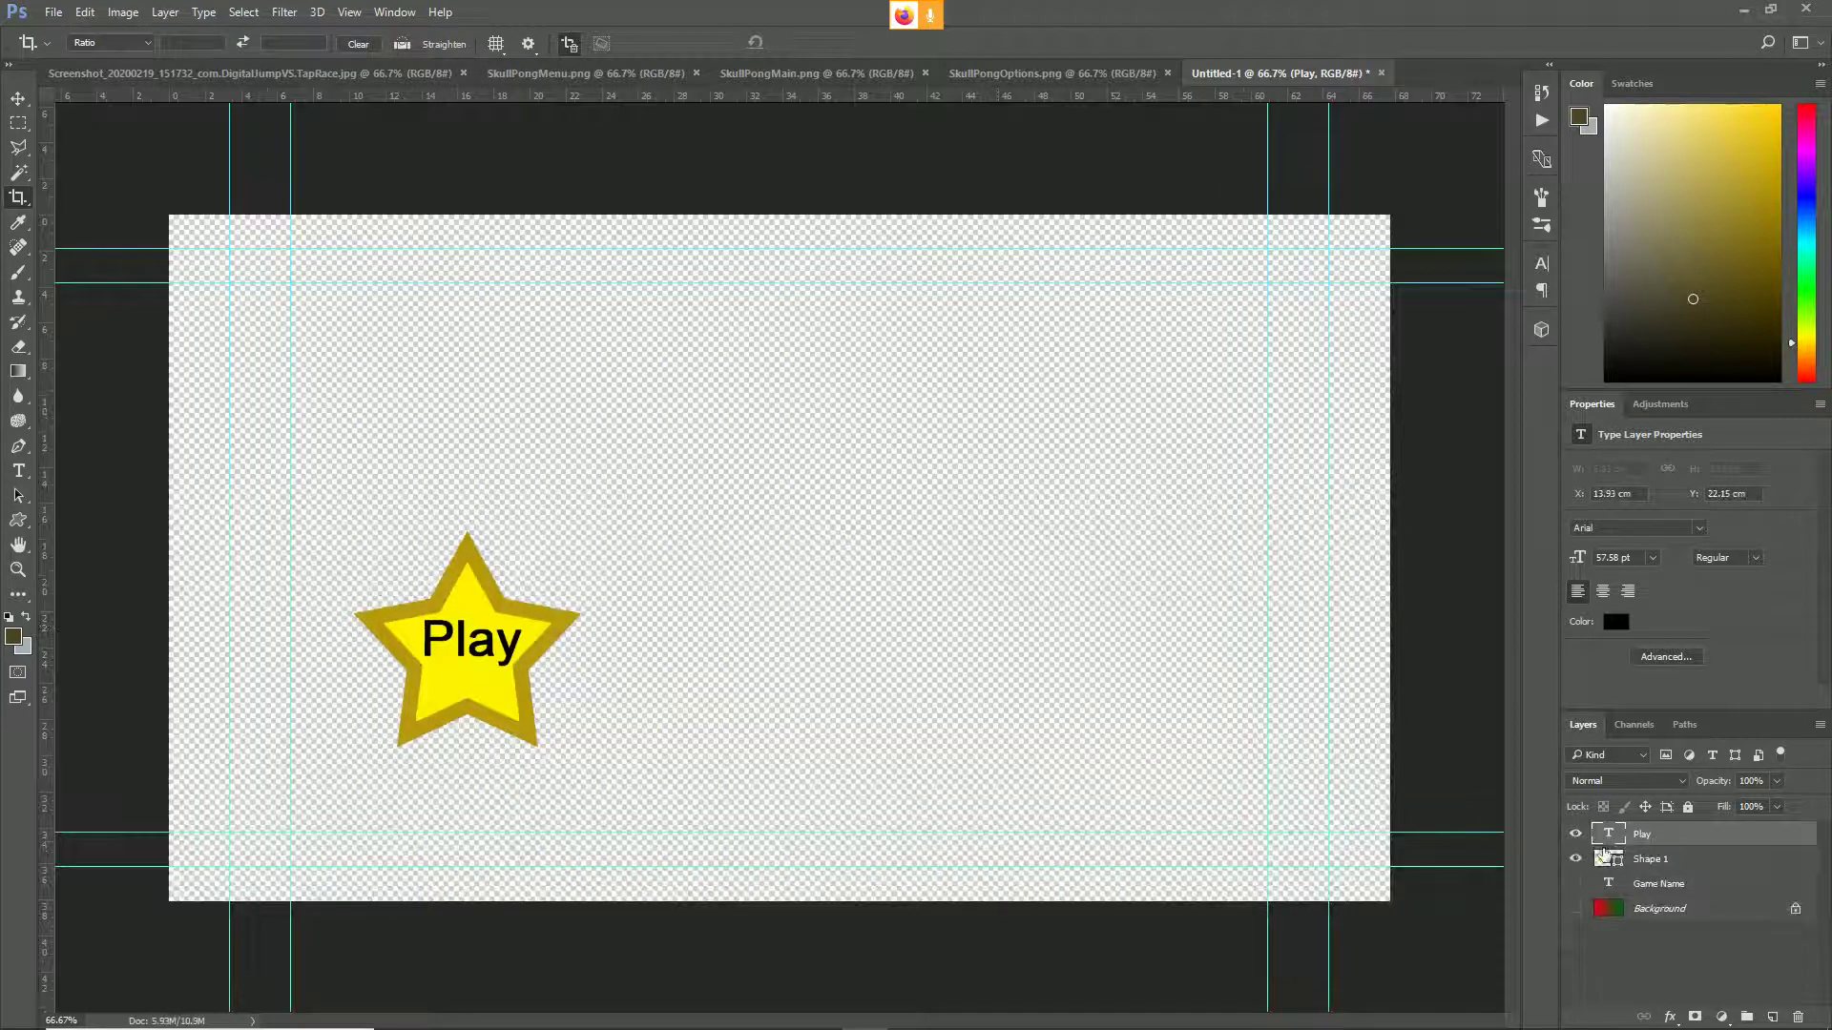
click(1577, 908)
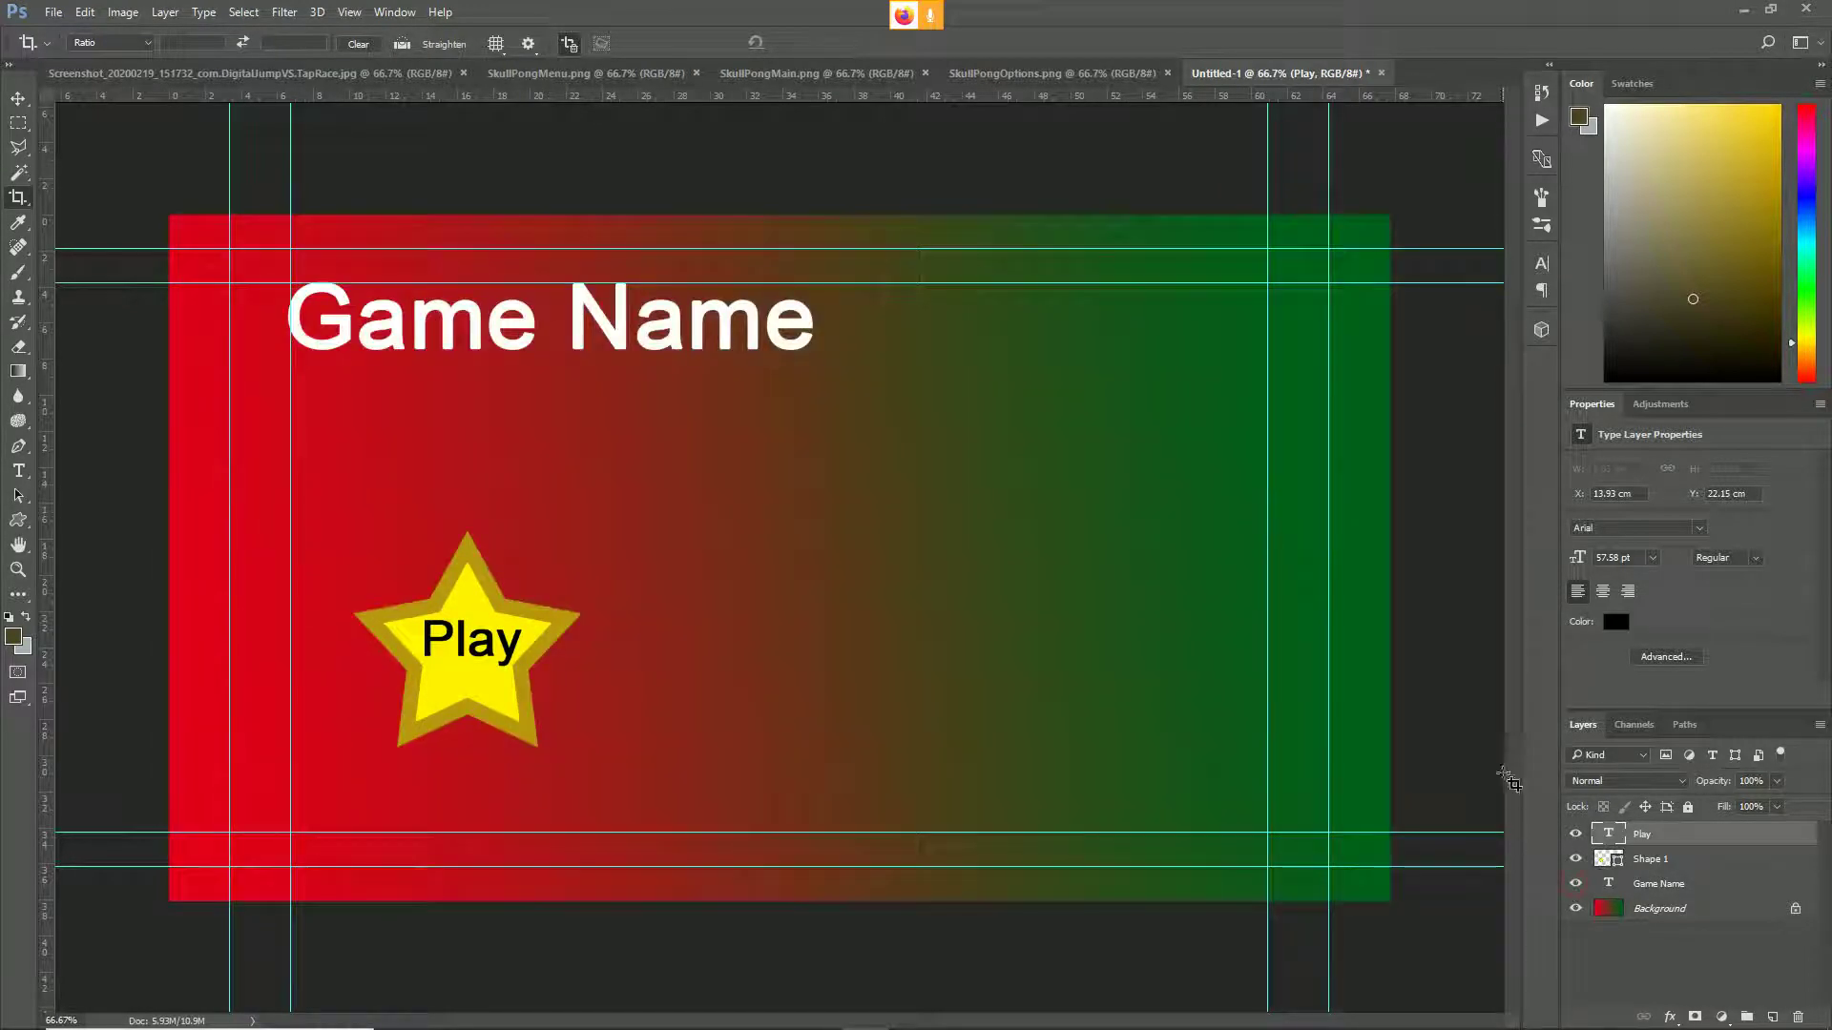
- Open Google Fonts in Firefox, dismiss the variable fonts notice and glance at Roboto Mono
key(alt+Tab)
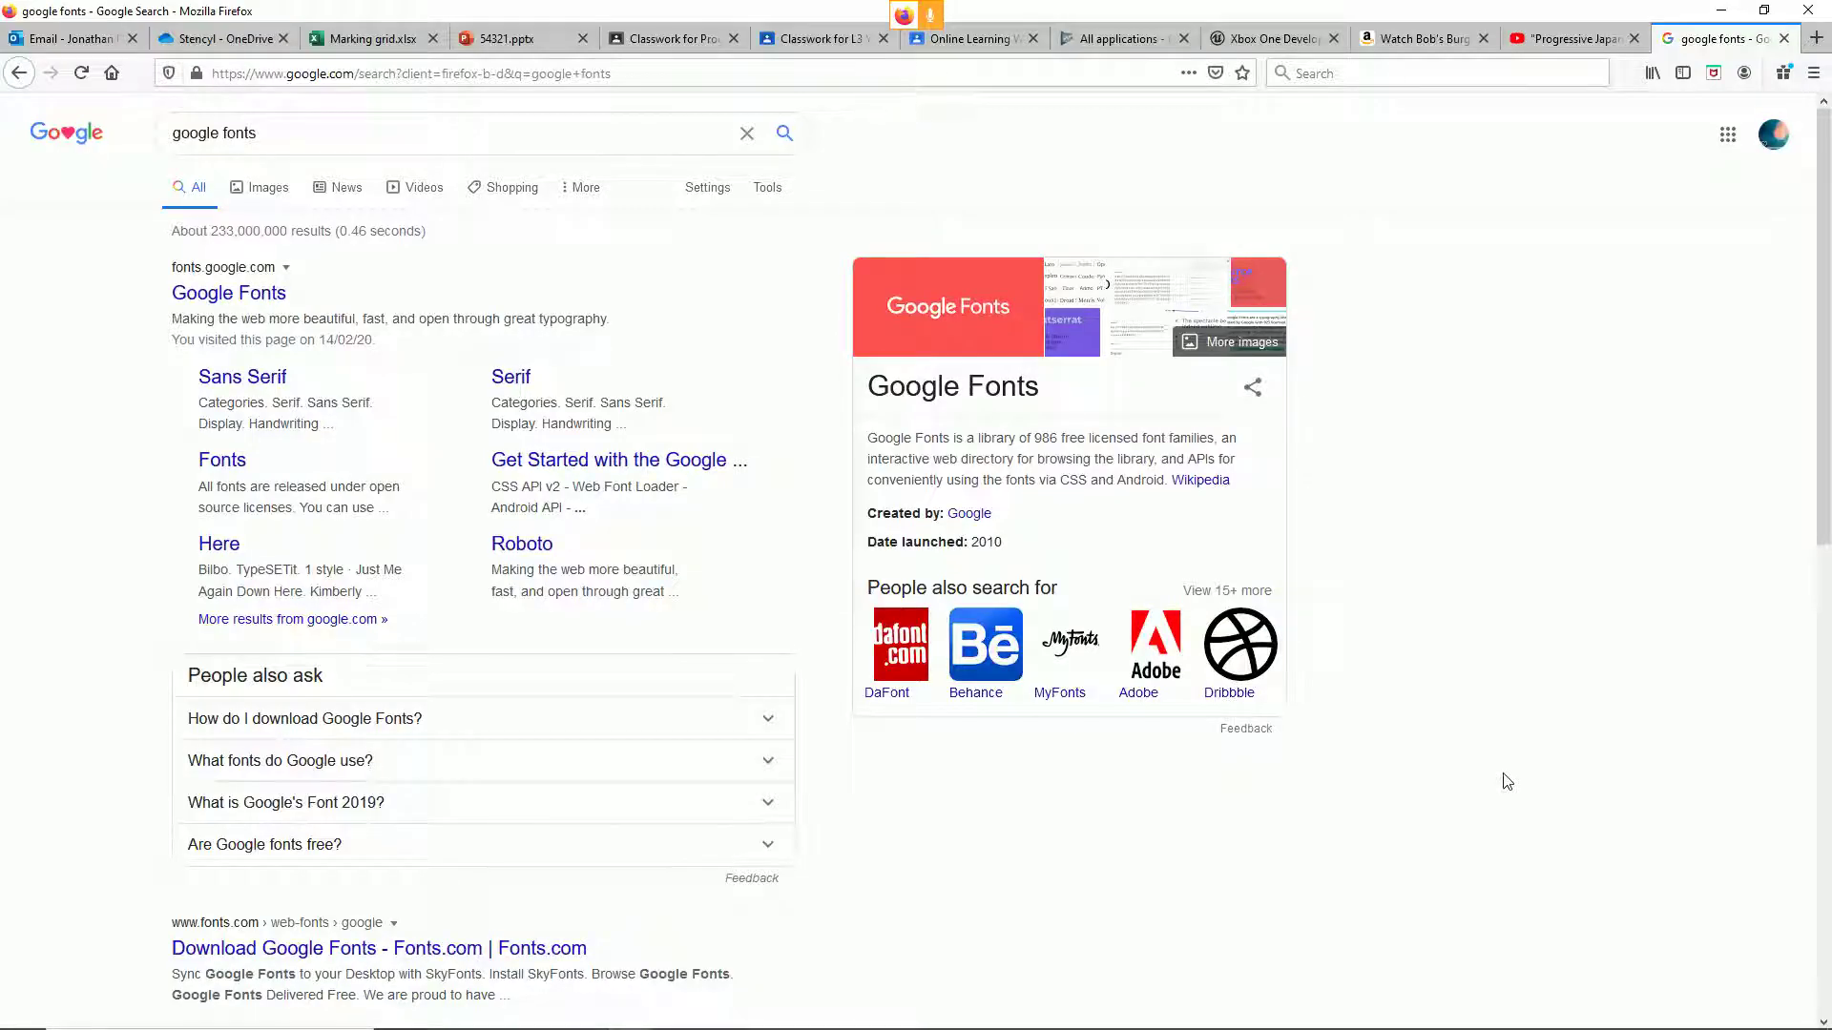
key(alt+Tab)
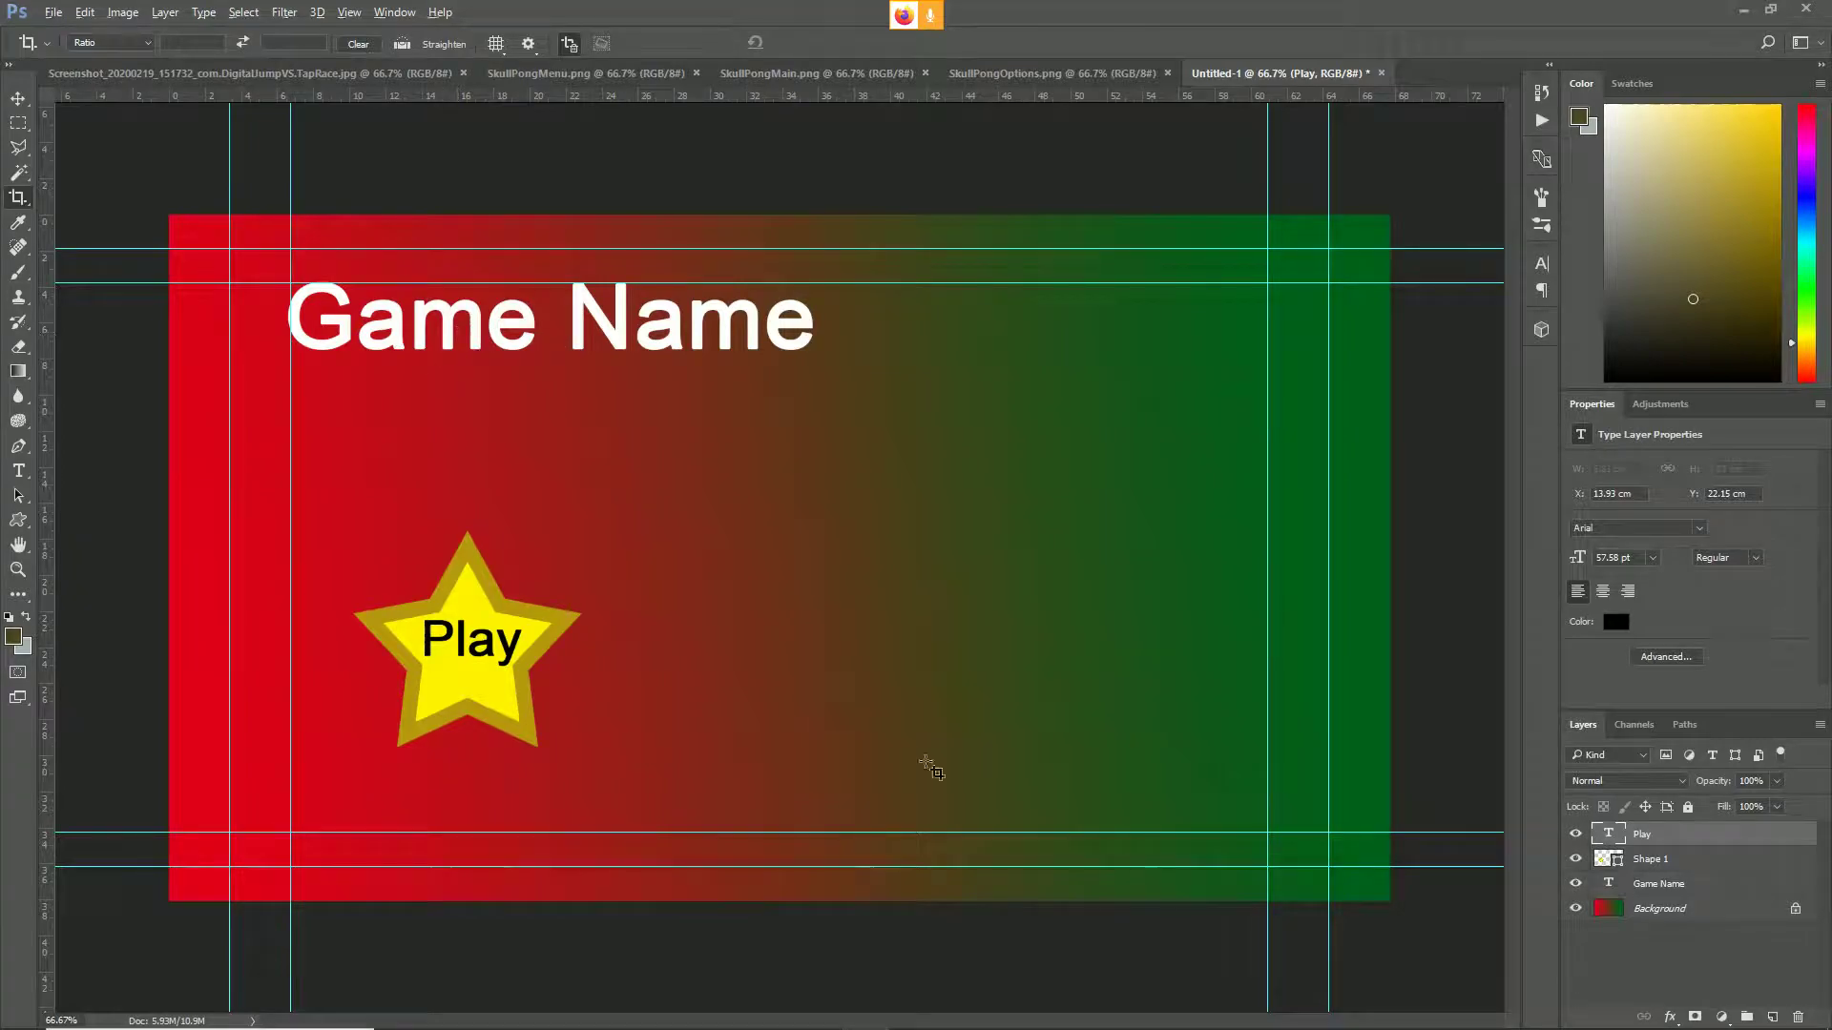
key(alt+Tab)
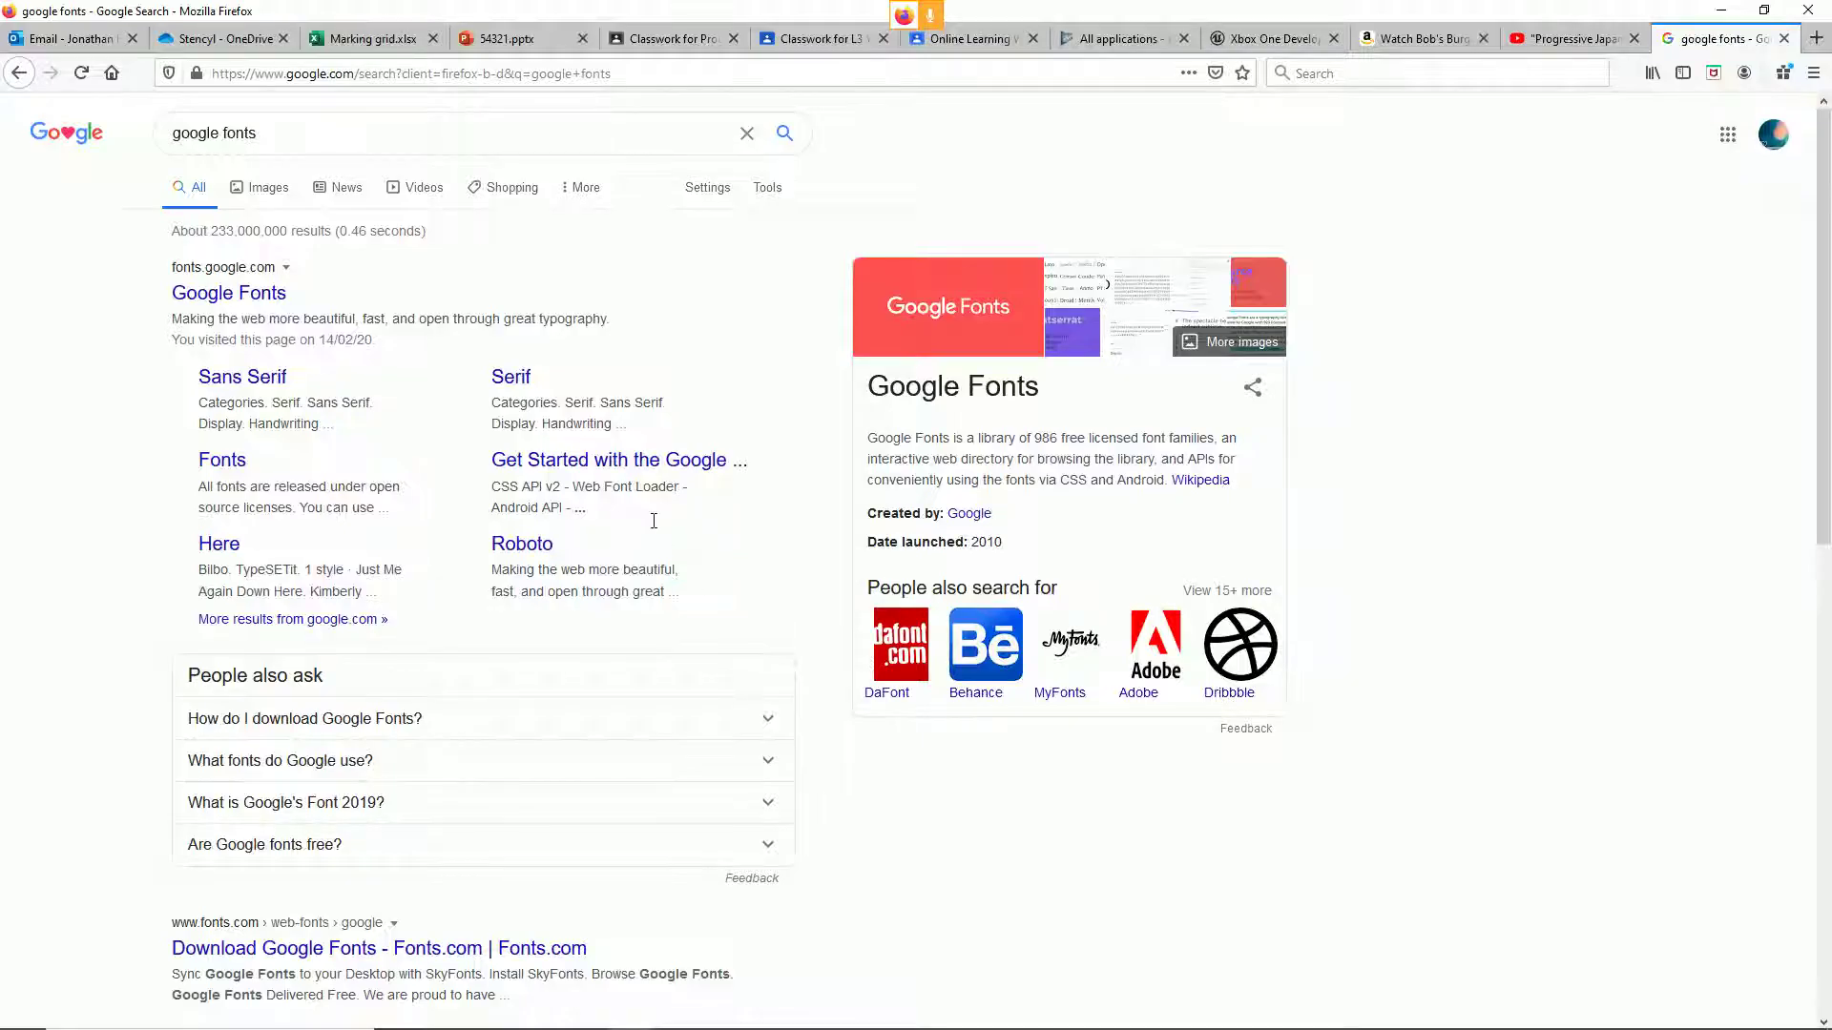
click(238, 298)
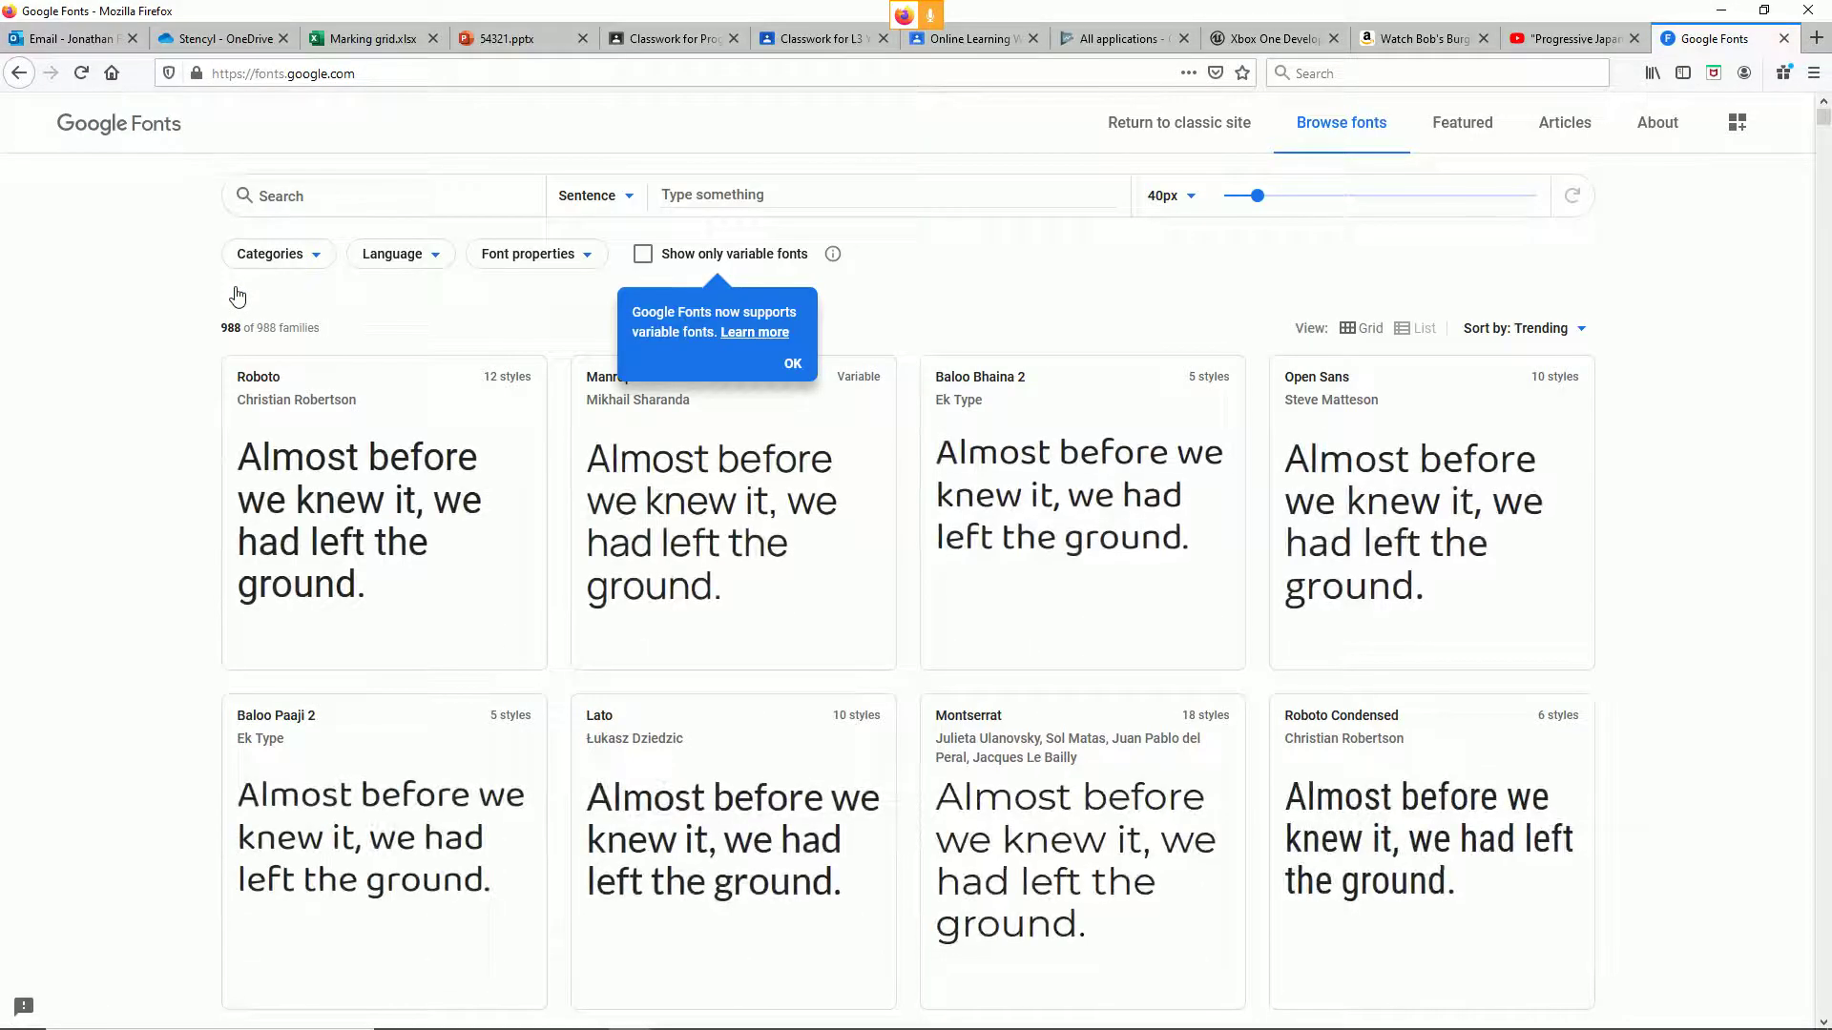
click(788, 369)
scroll(82, 581, down, 10)
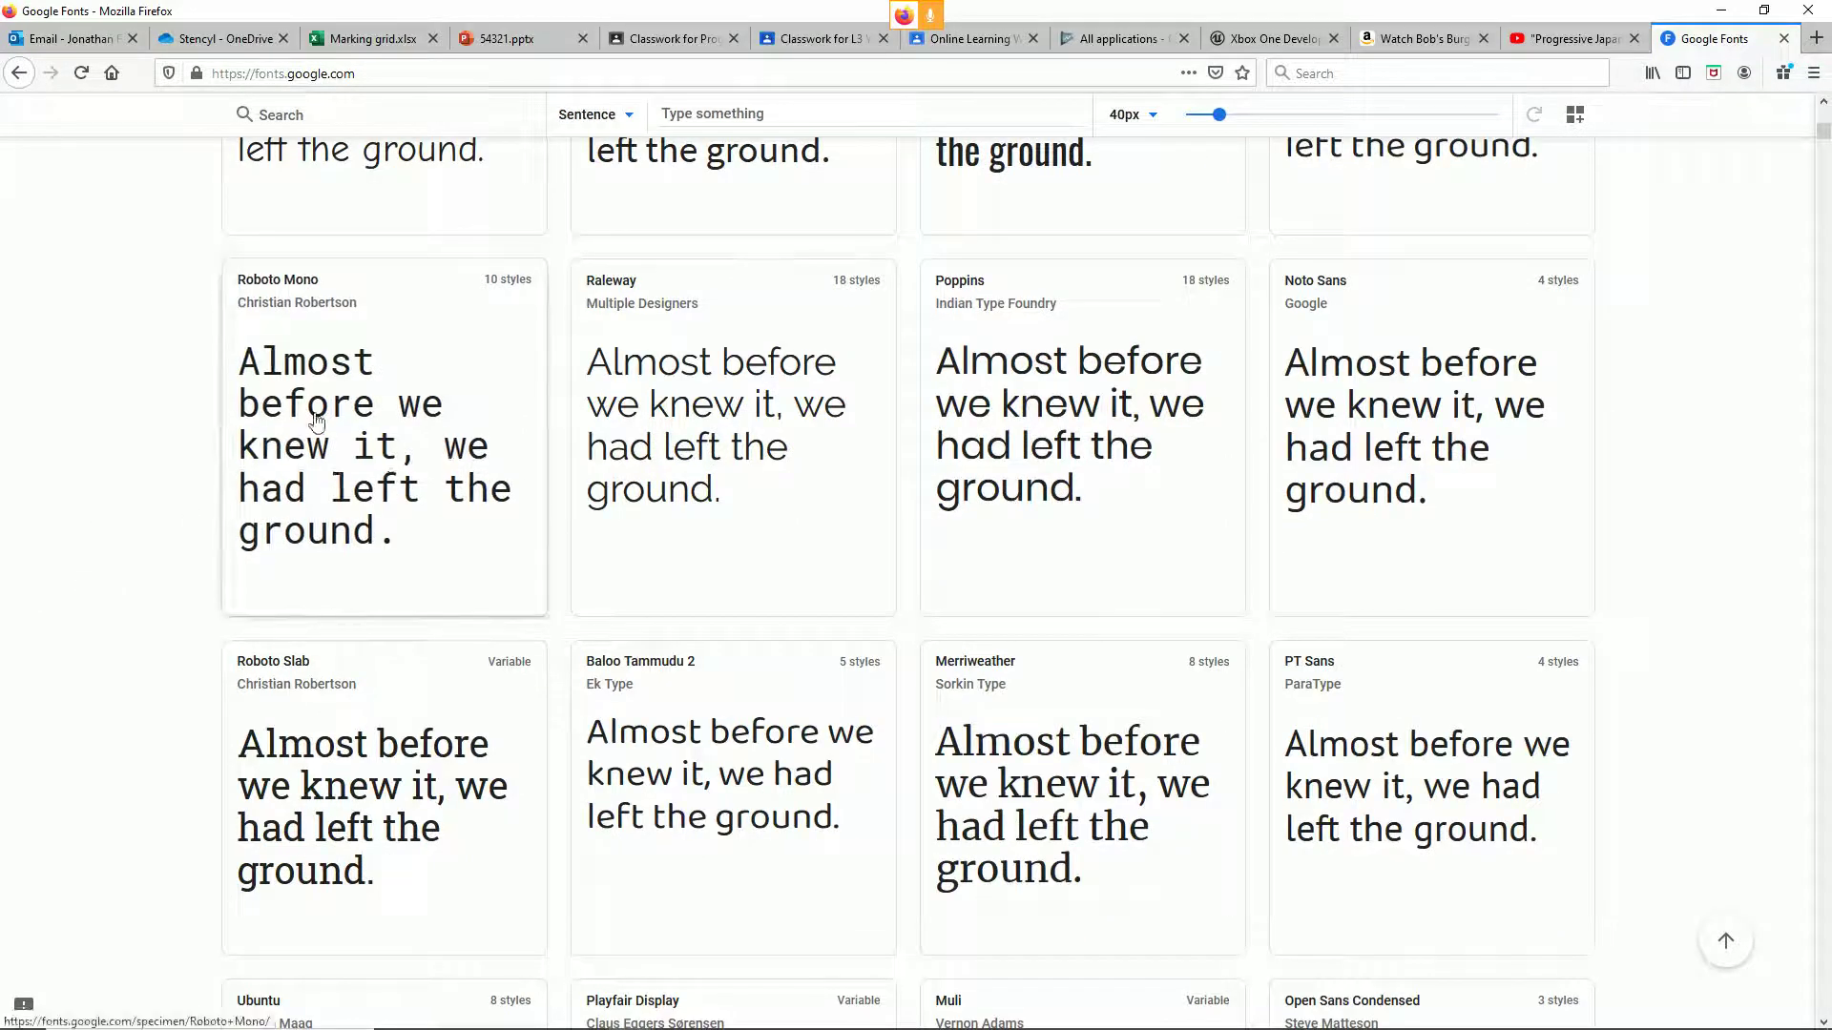
click(345, 402)
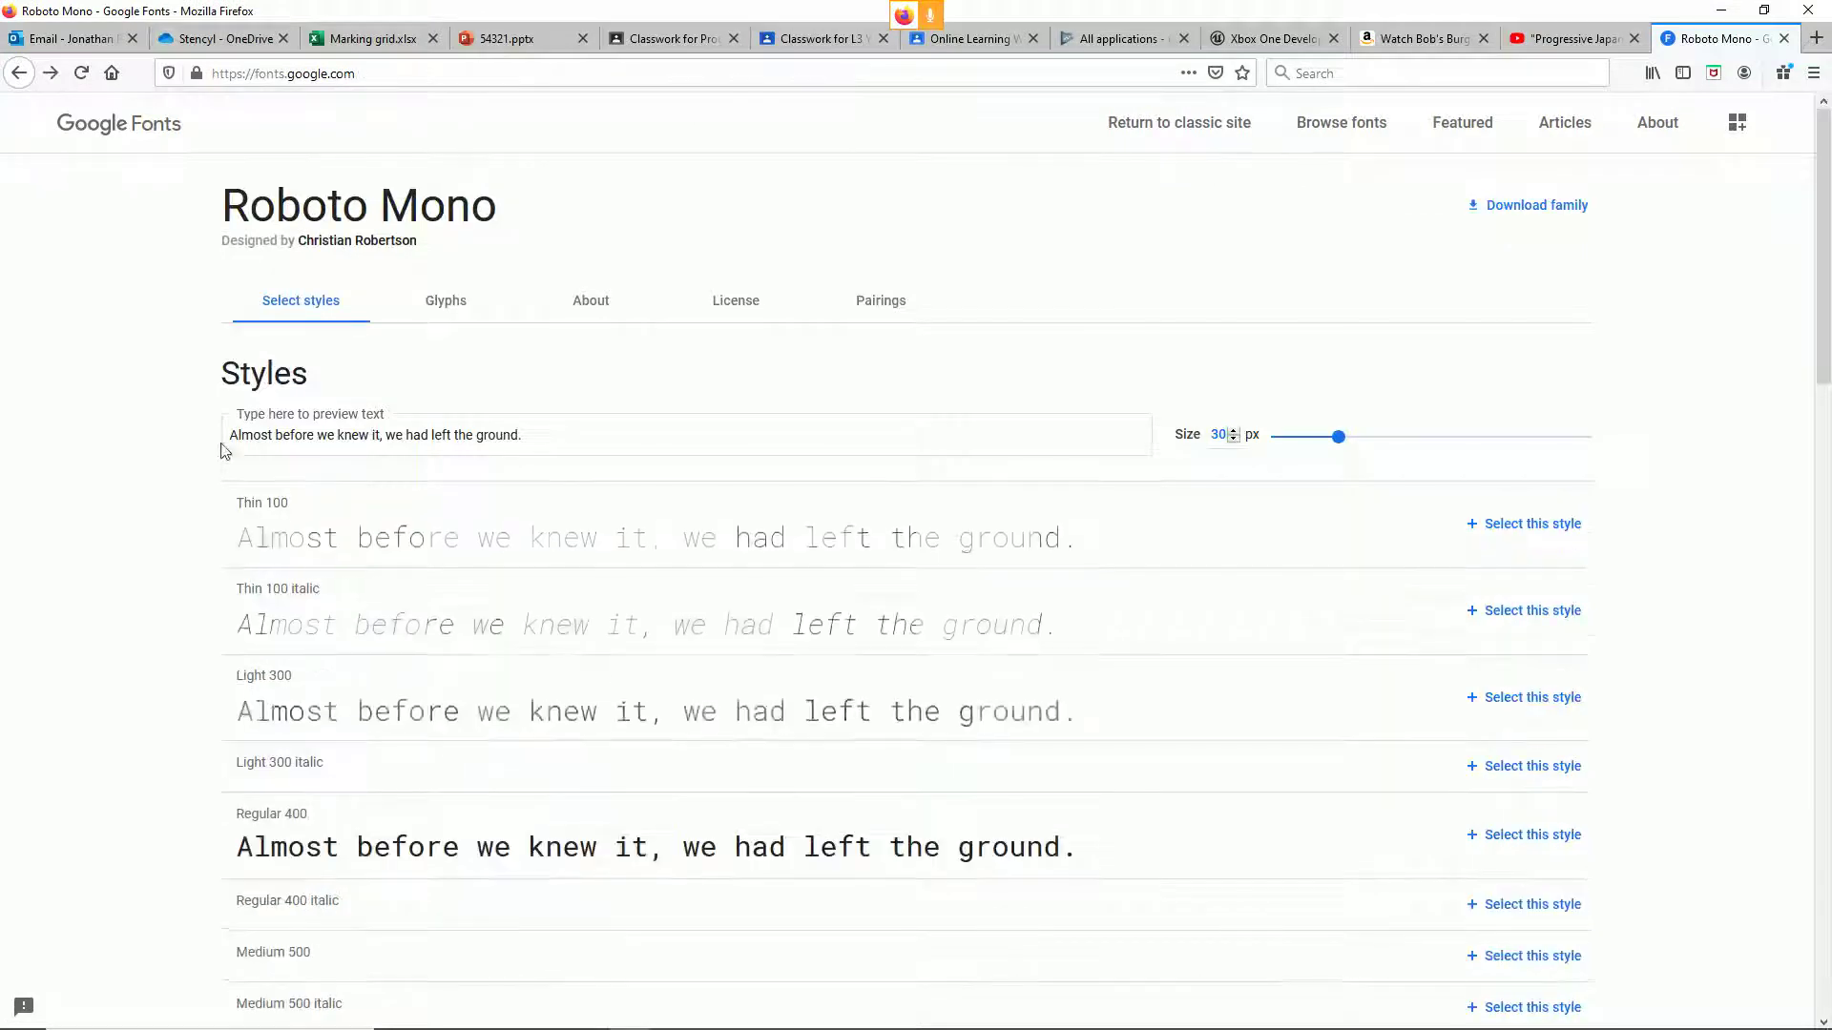
click(18, 73)
- Open the Josefin Sans page, cancel its family download, and return to Photoshop
scroll(932, 679, down, 4)
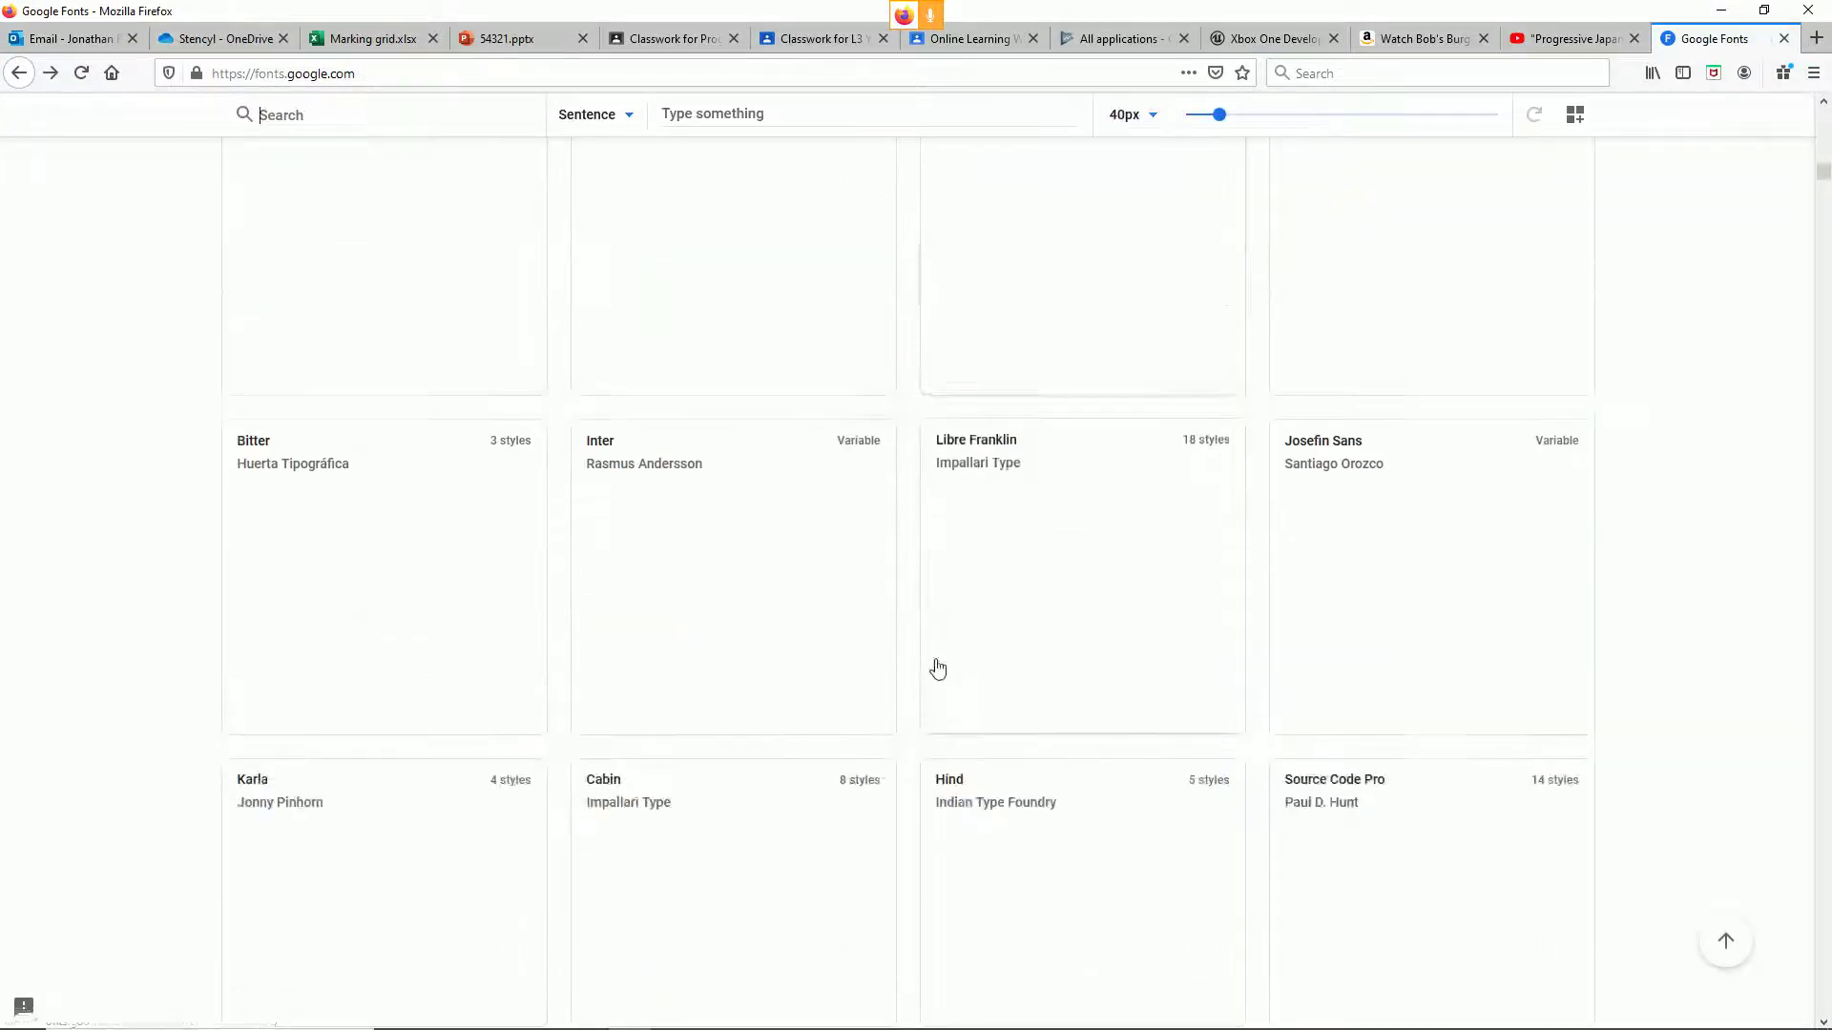
click(1362, 519)
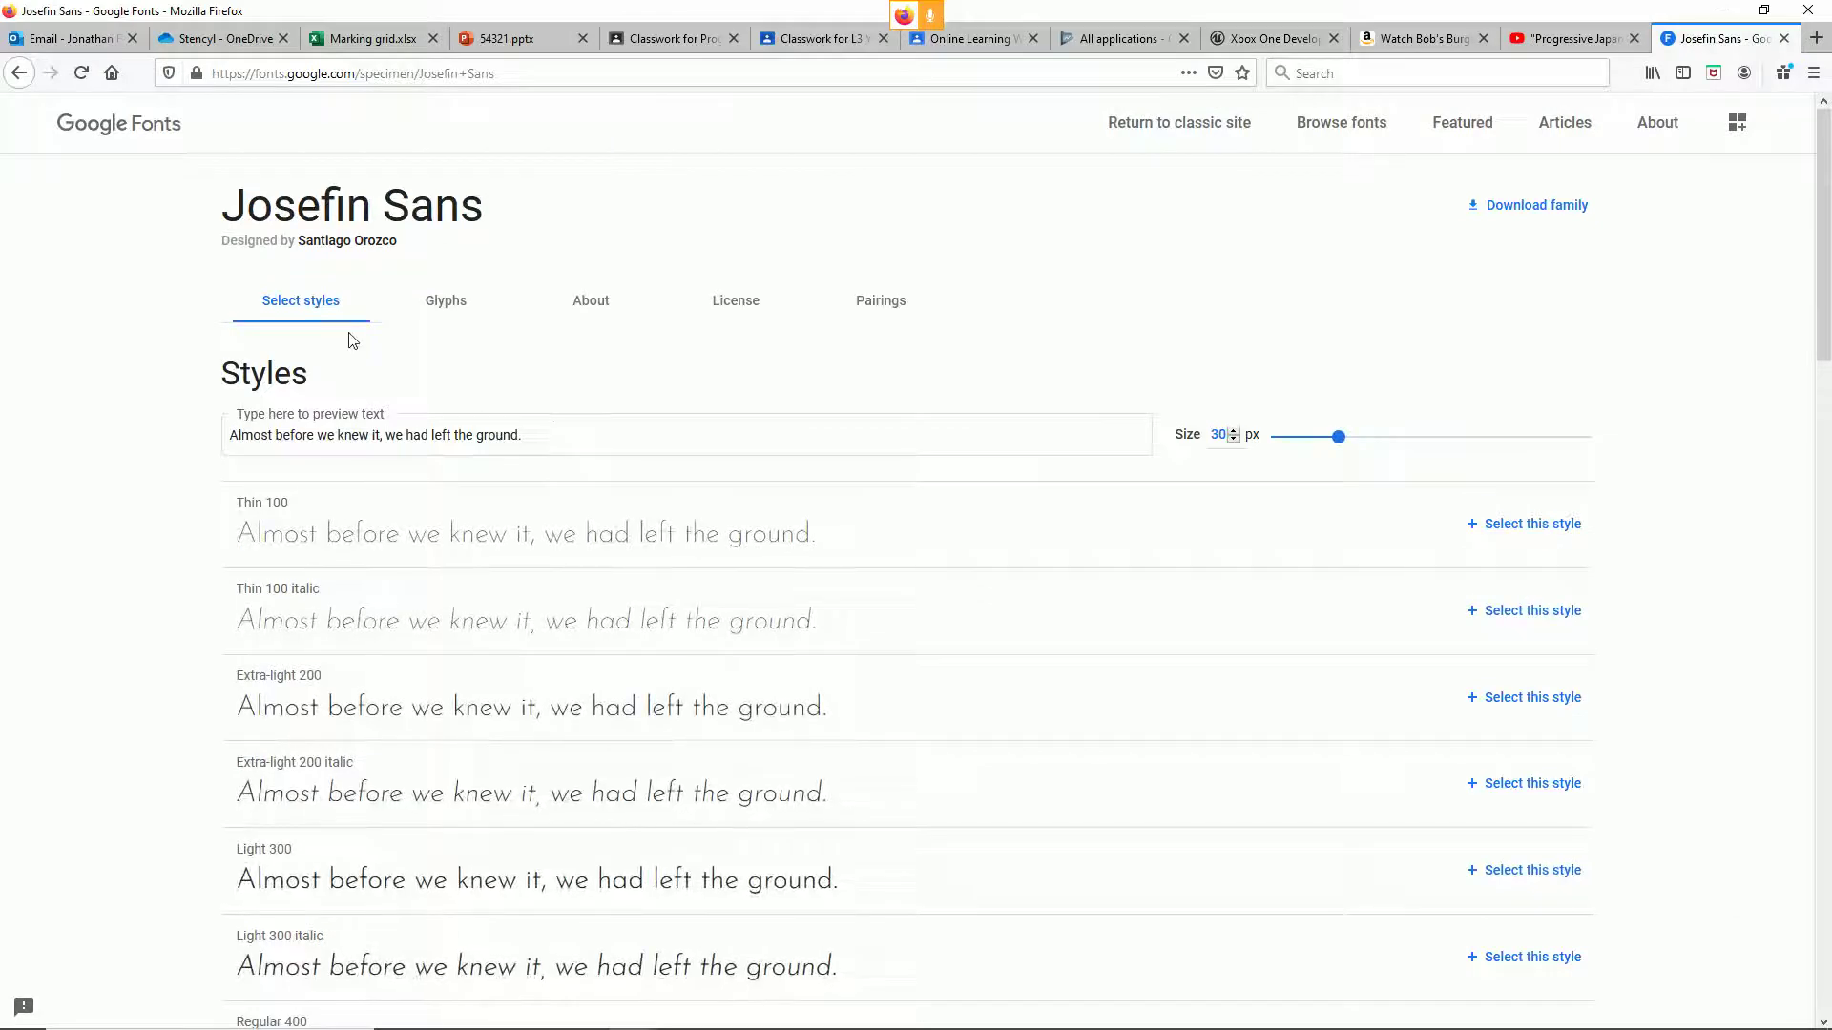
click(1490, 200)
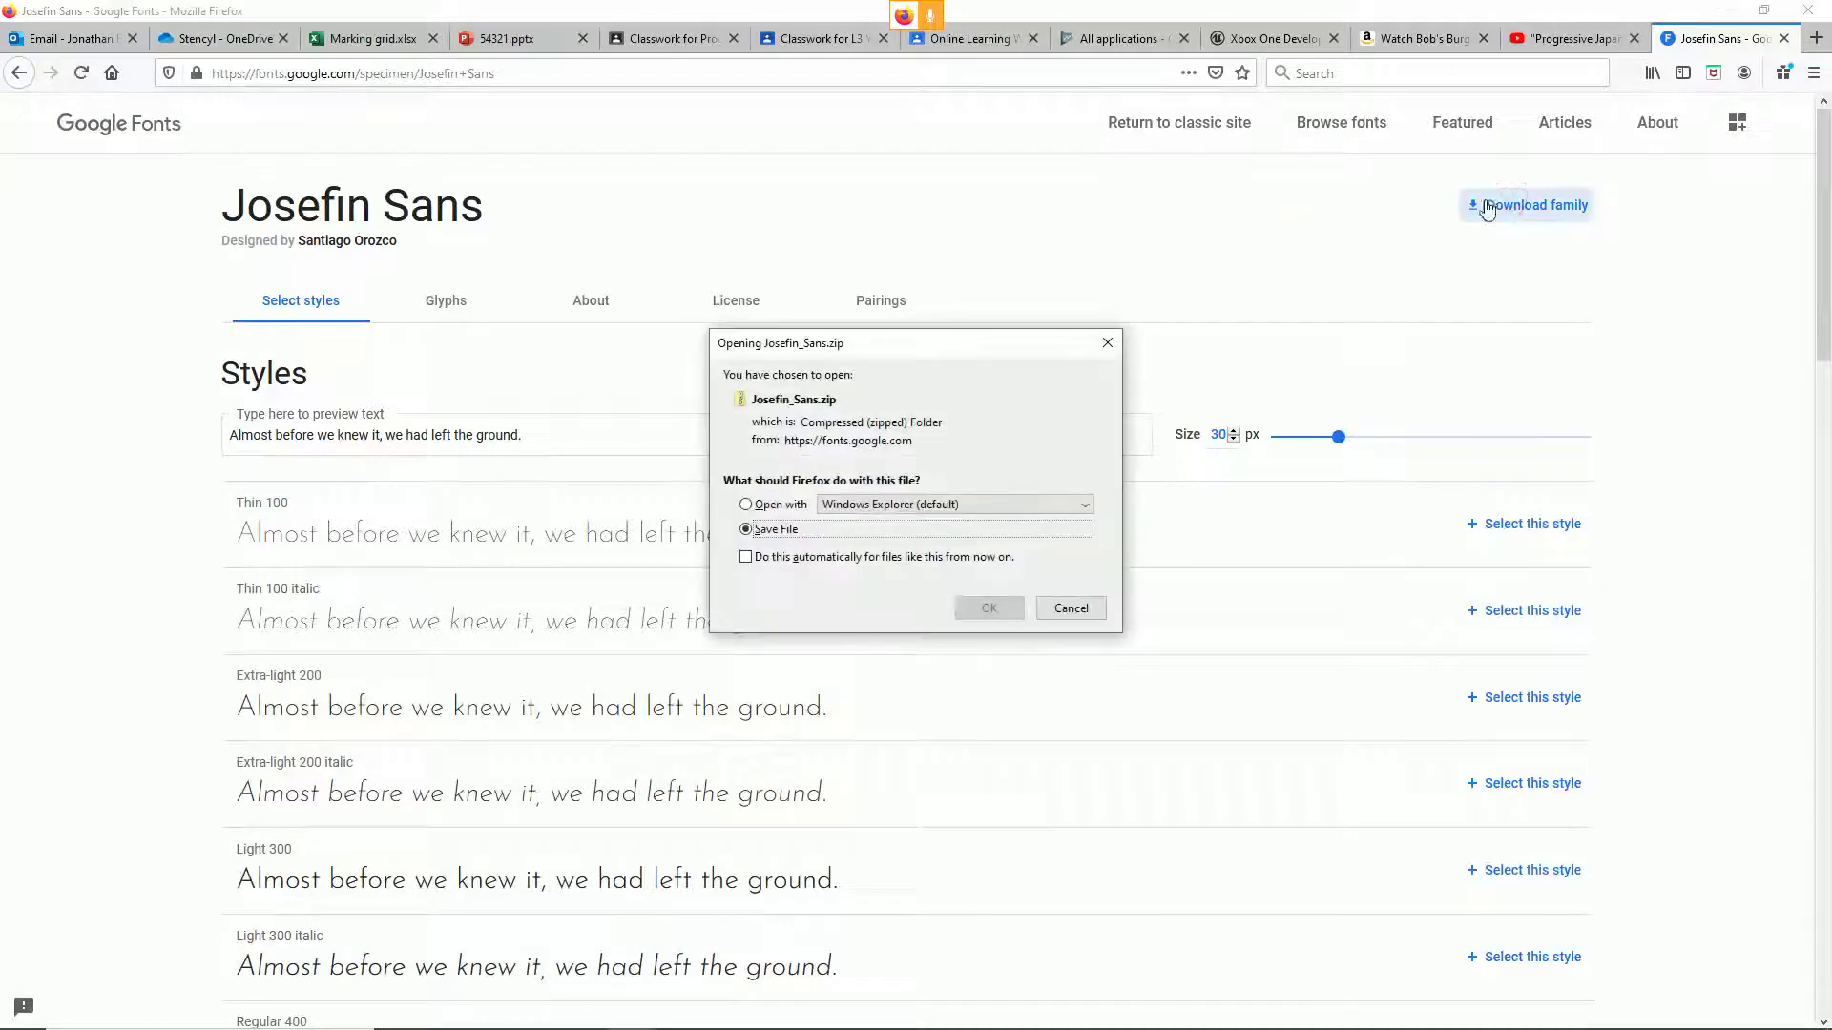
click(1087, 616)
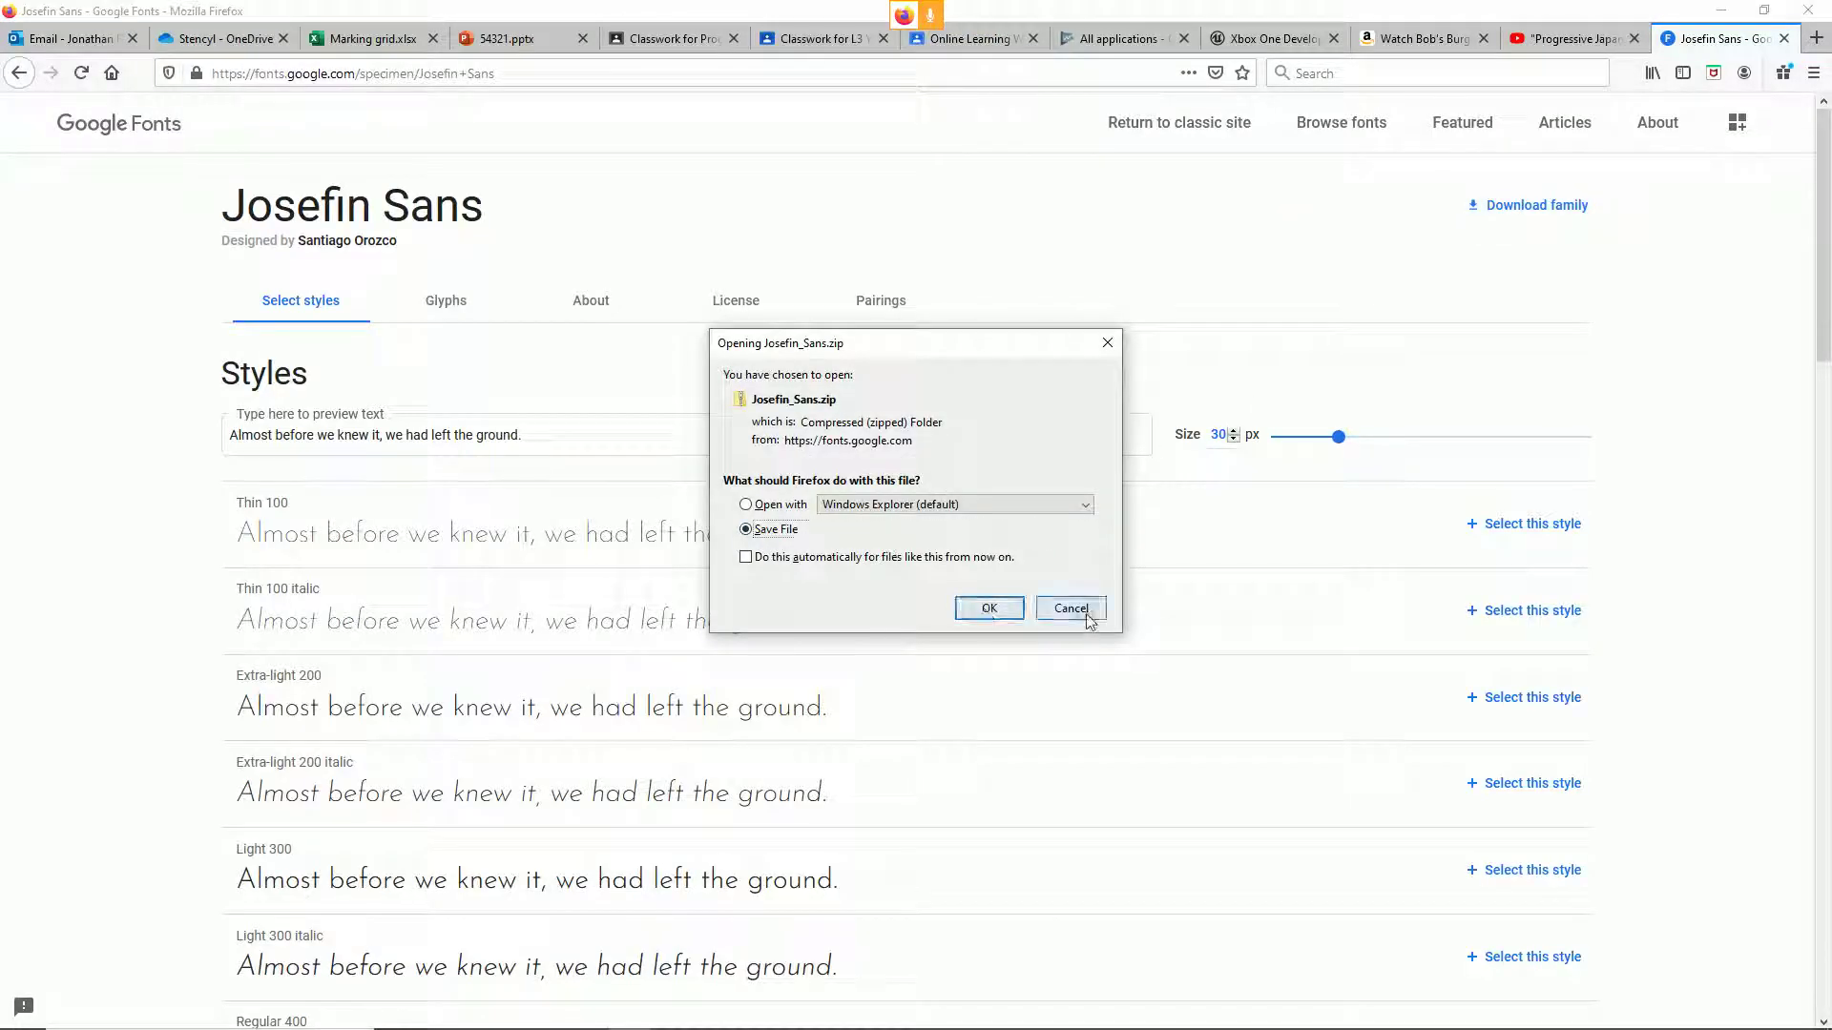
click(1088, 617)
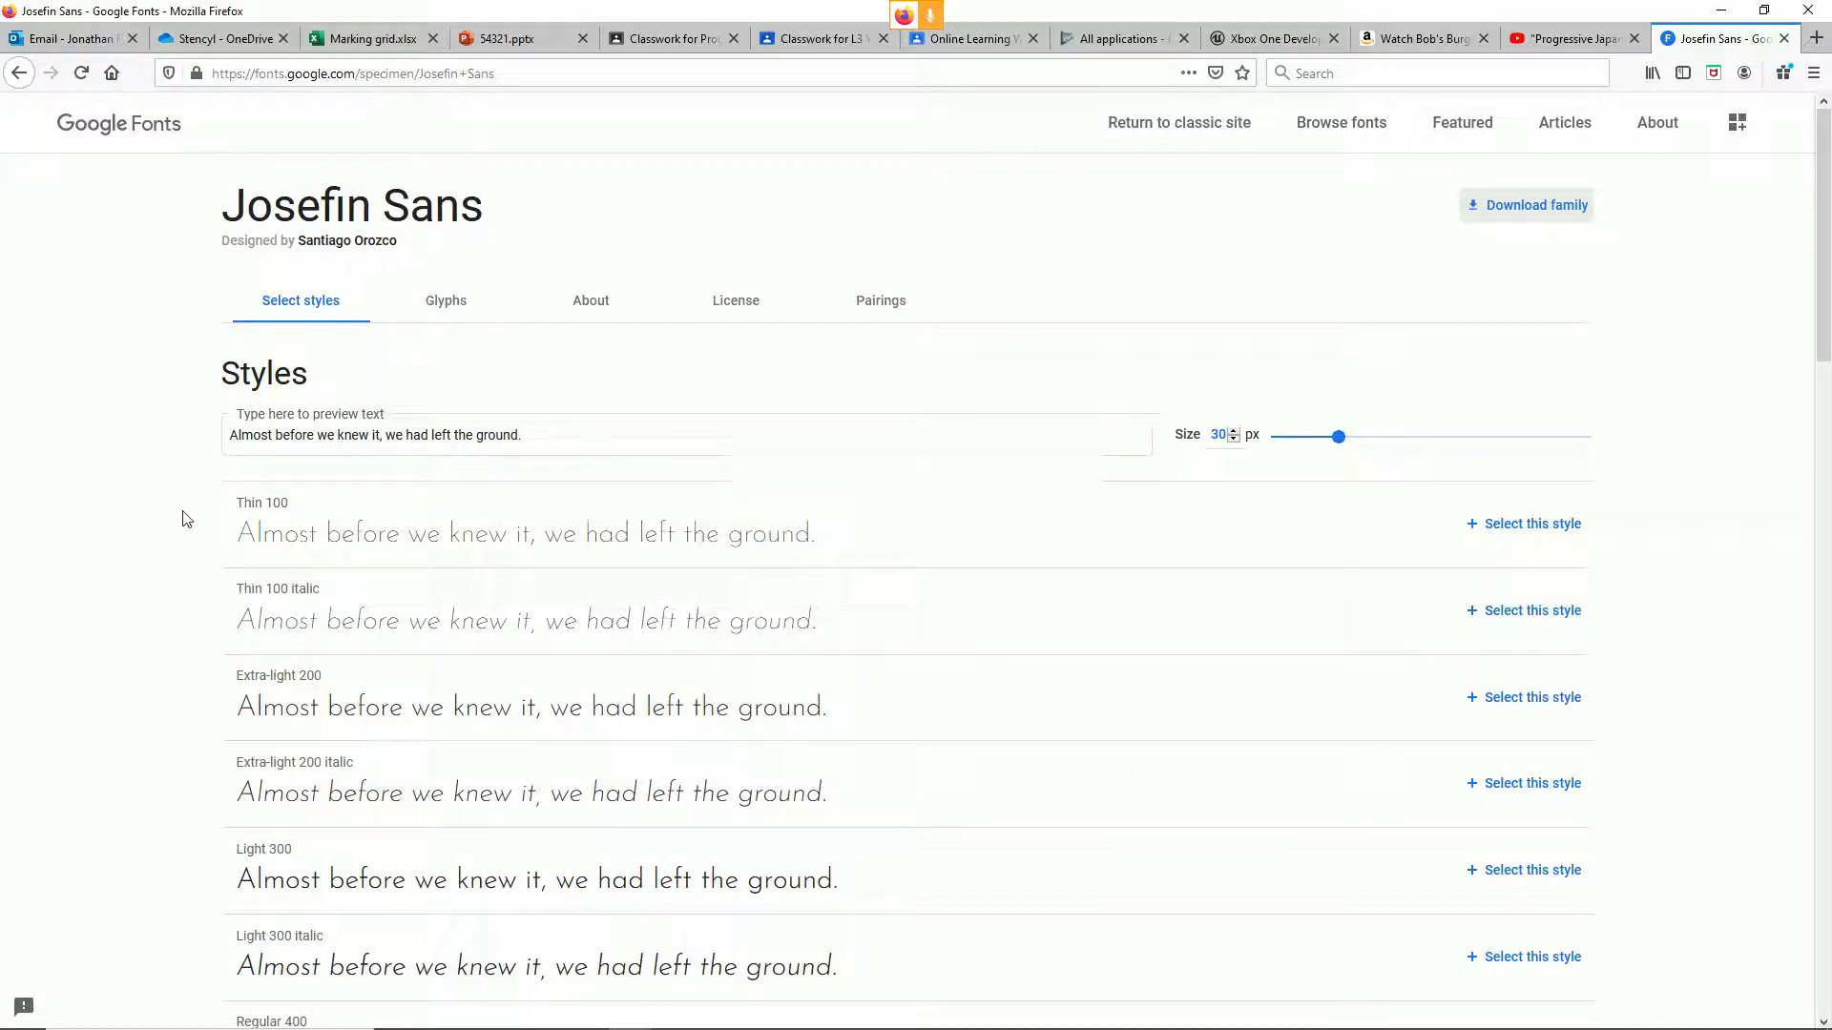
key(alt+Tab)
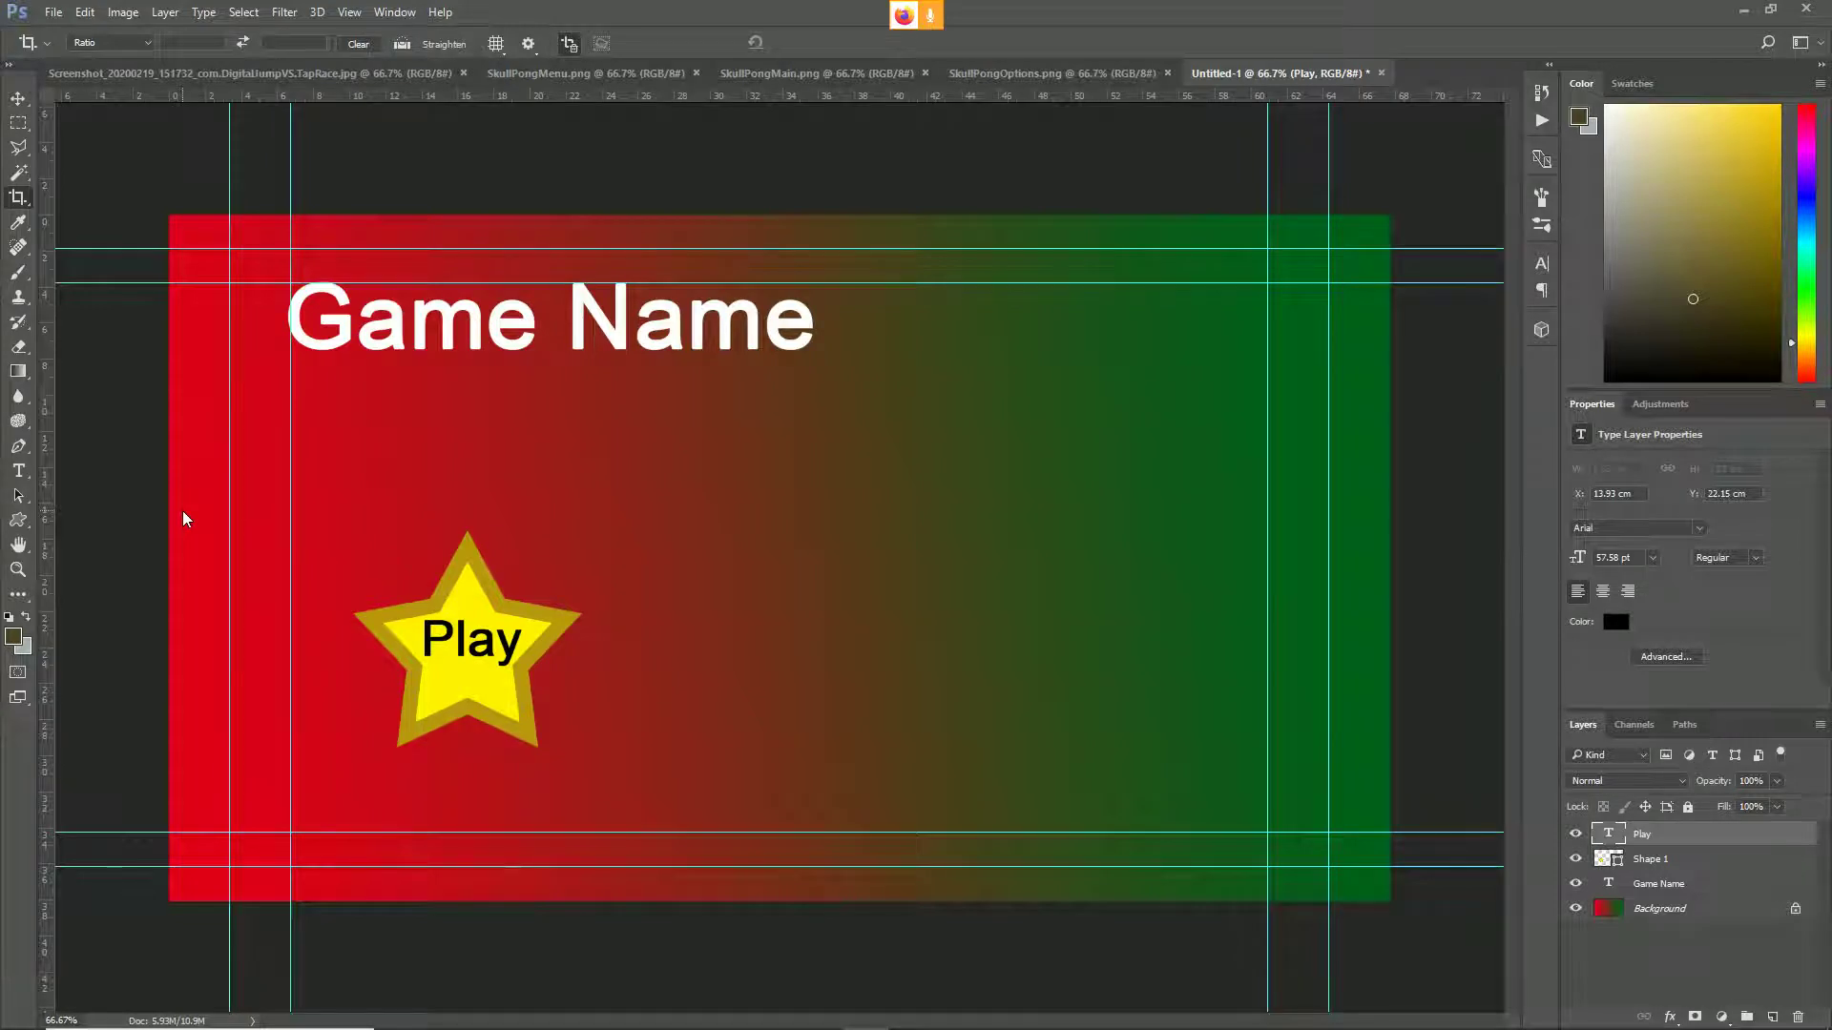
- Import the Bangers-Regular font into the Widget folder, creating font assets for all faces
key(alt+Tab)
key(alt+Tab)
key(alt+Tab)
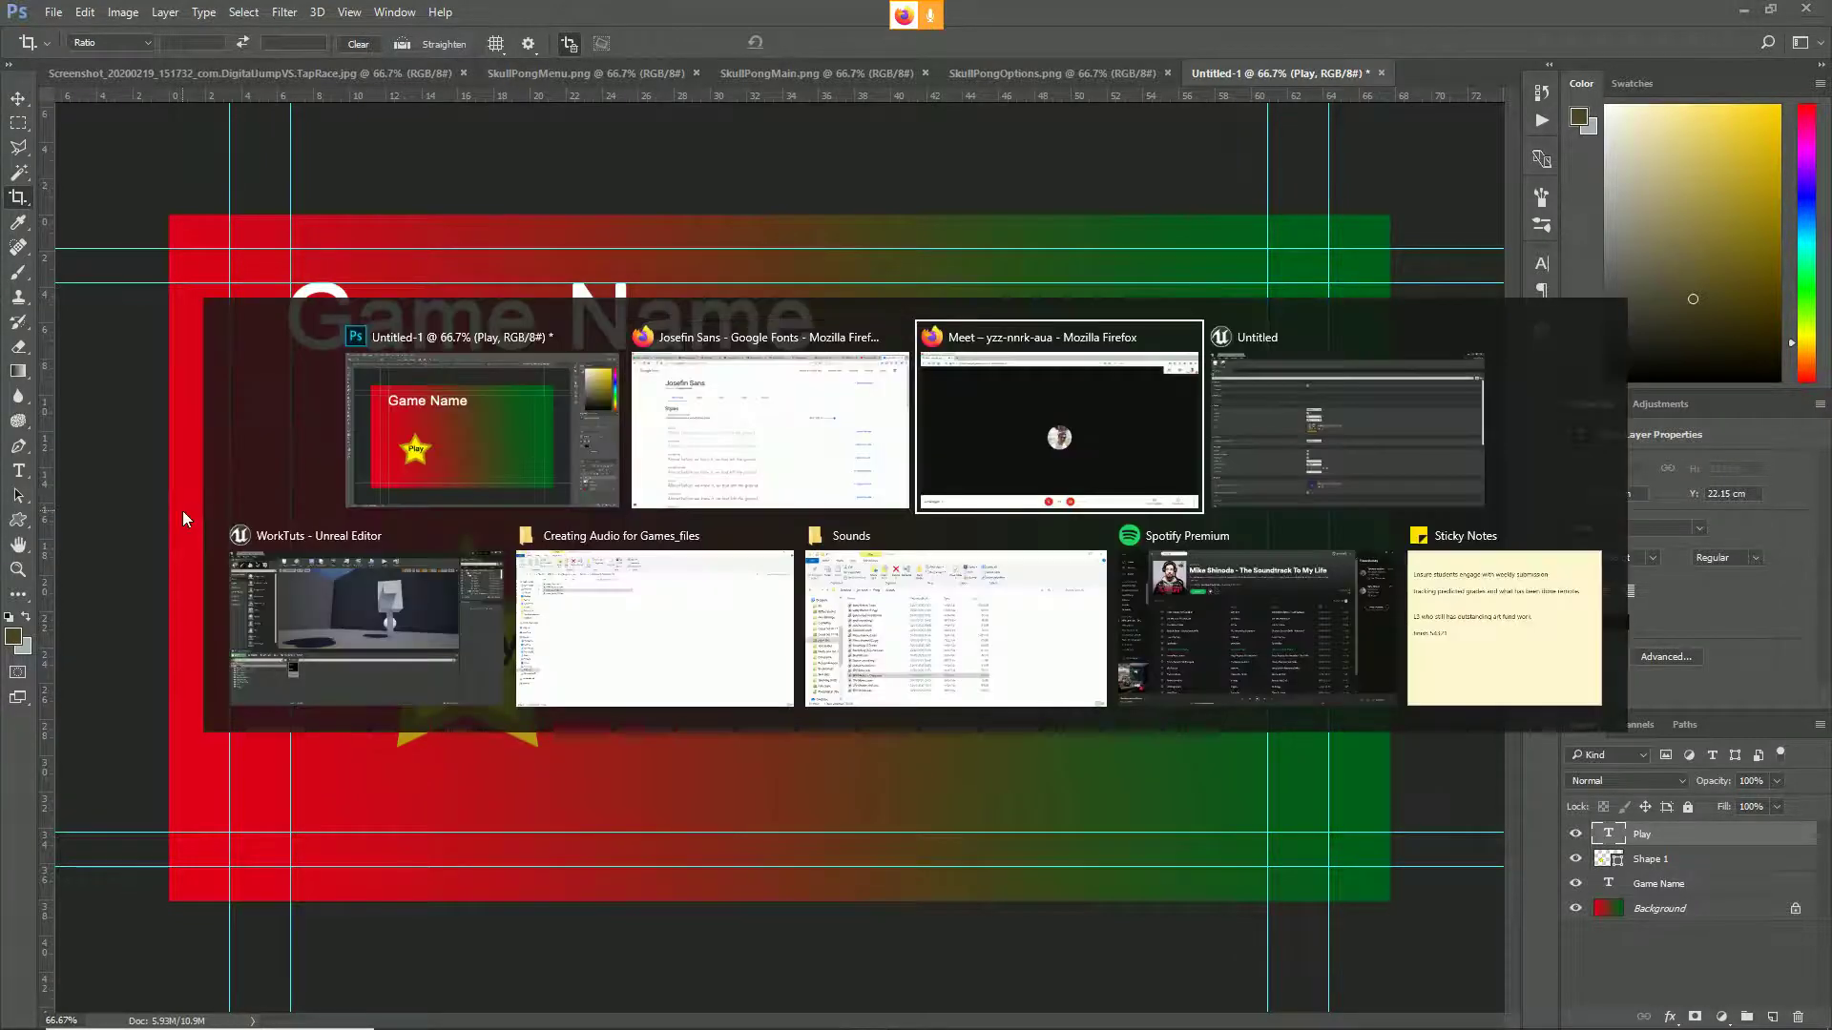
key(alt+Tab)
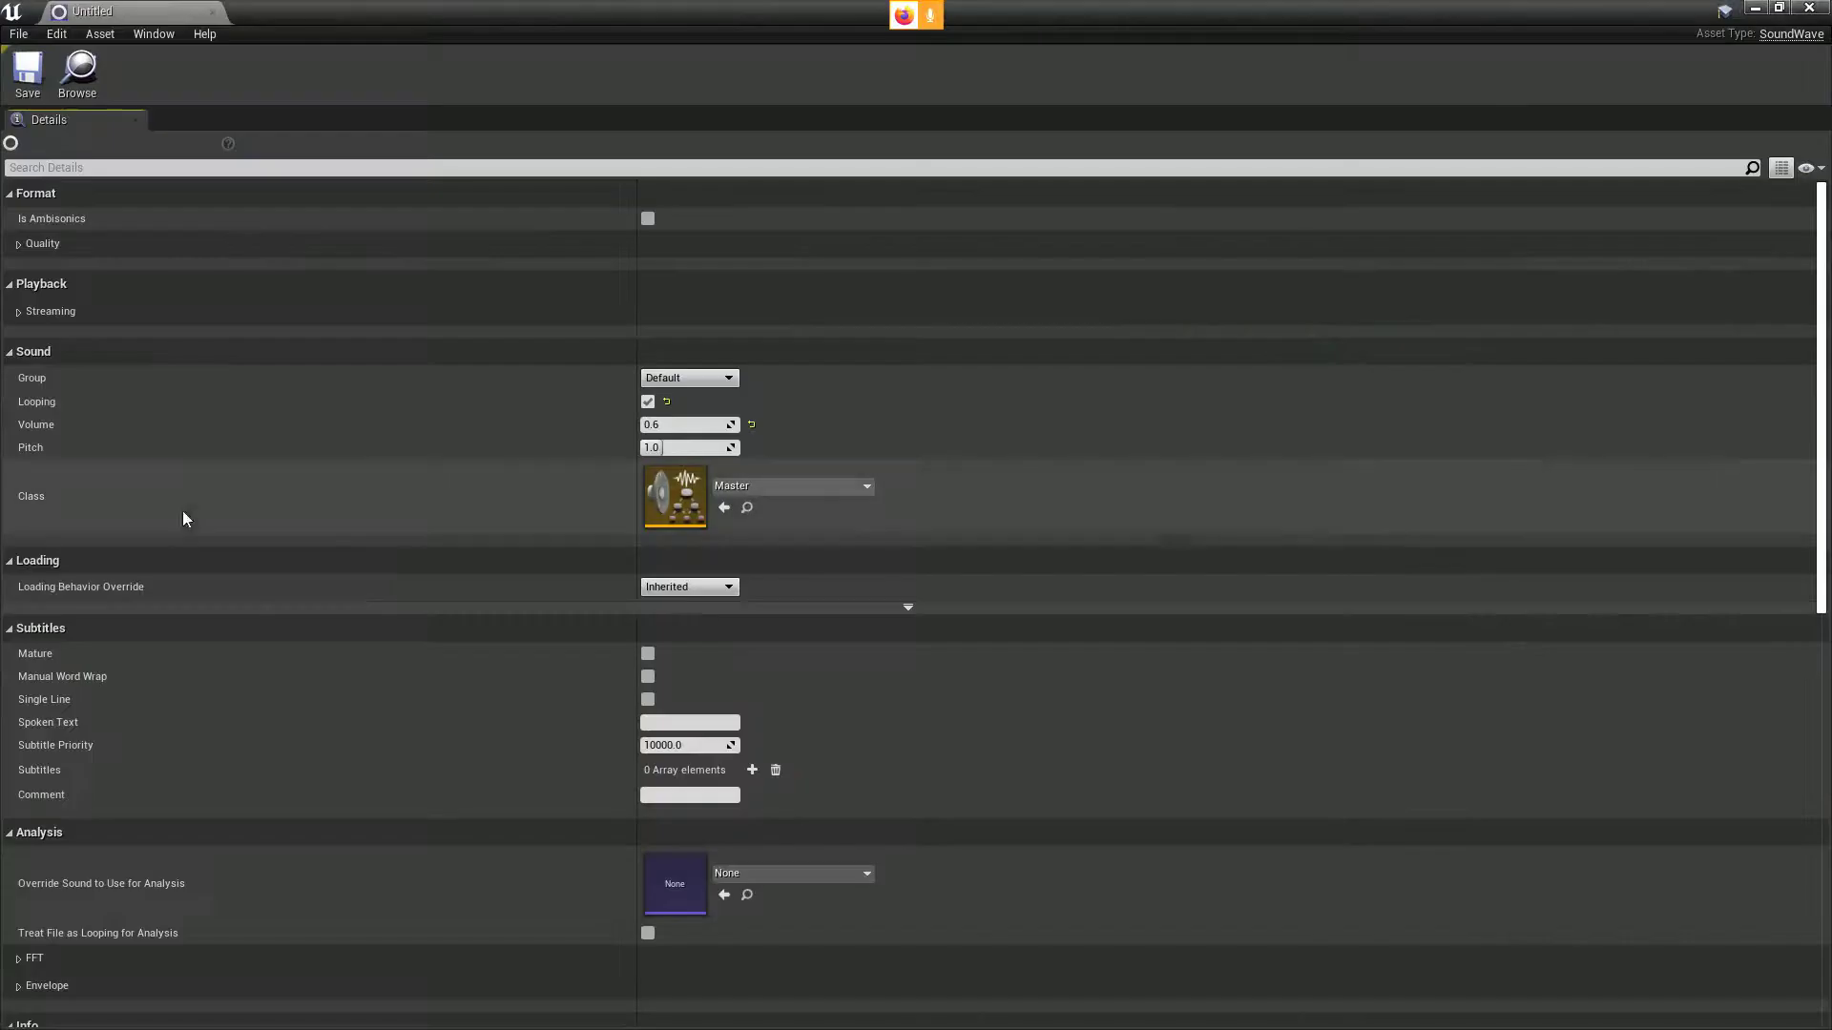
click(1809, 7)
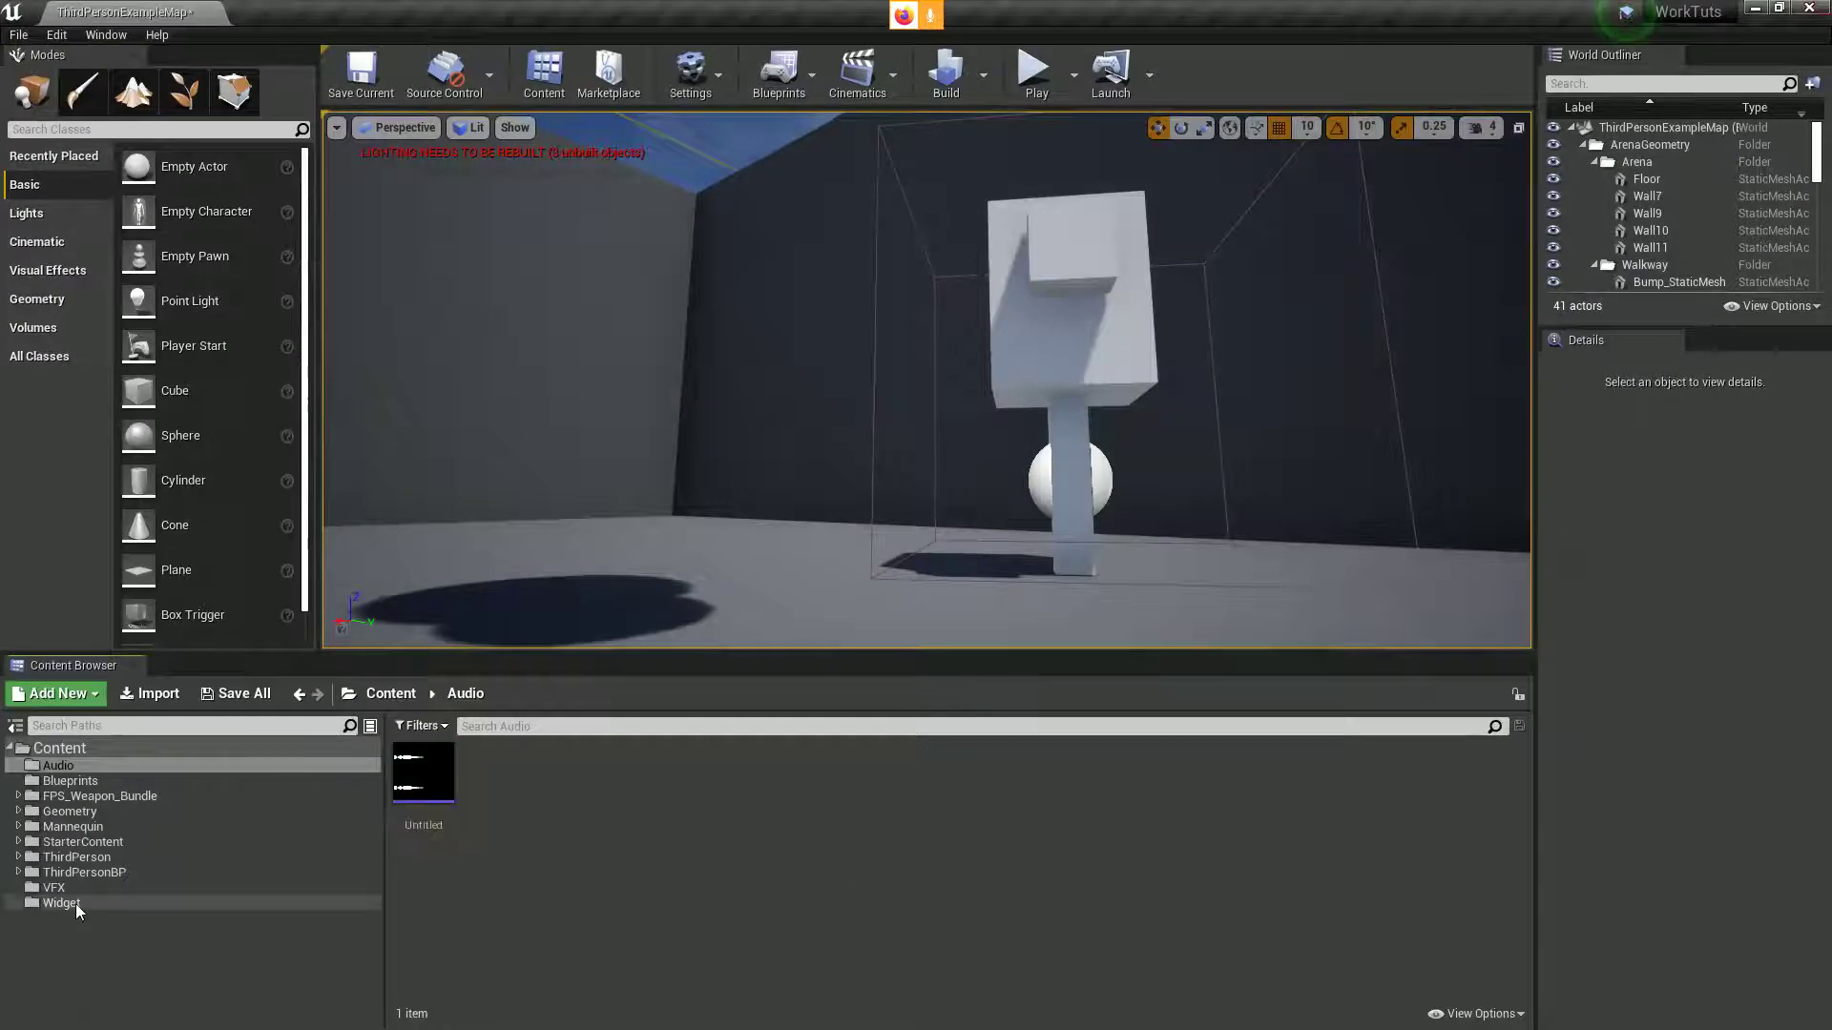
click(76, 903)
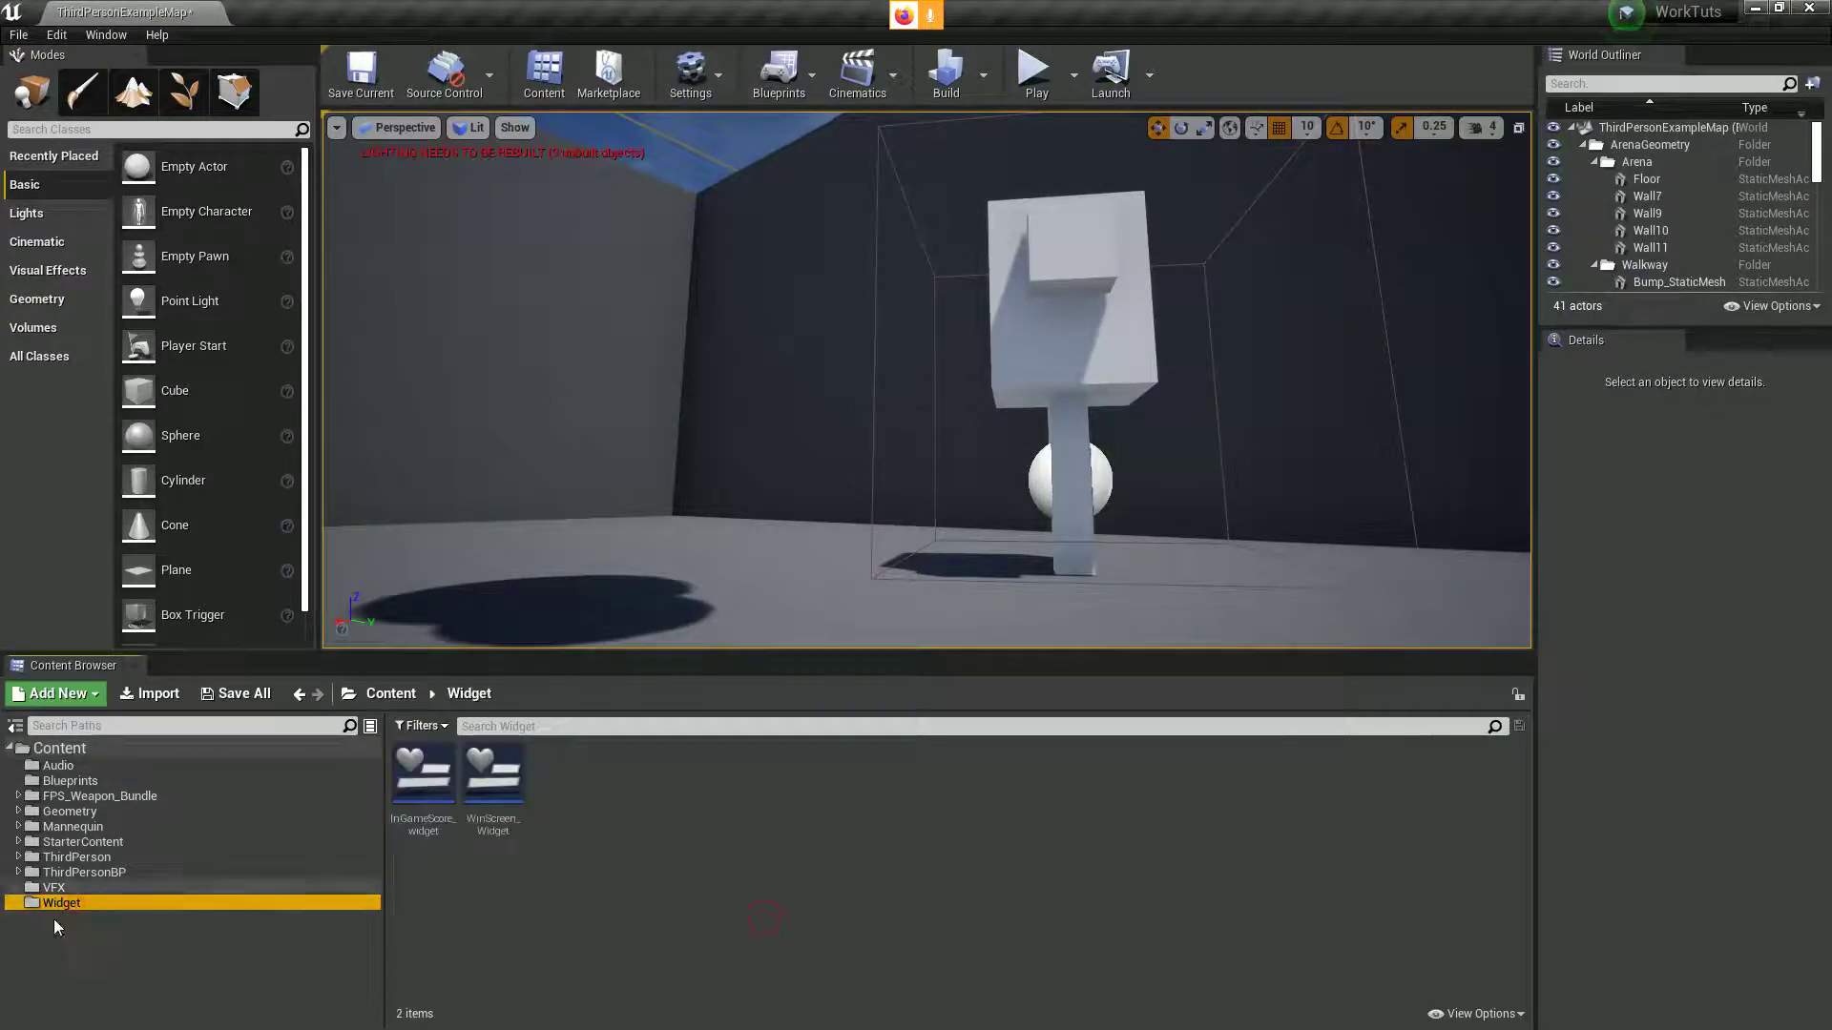
click(698, 849)
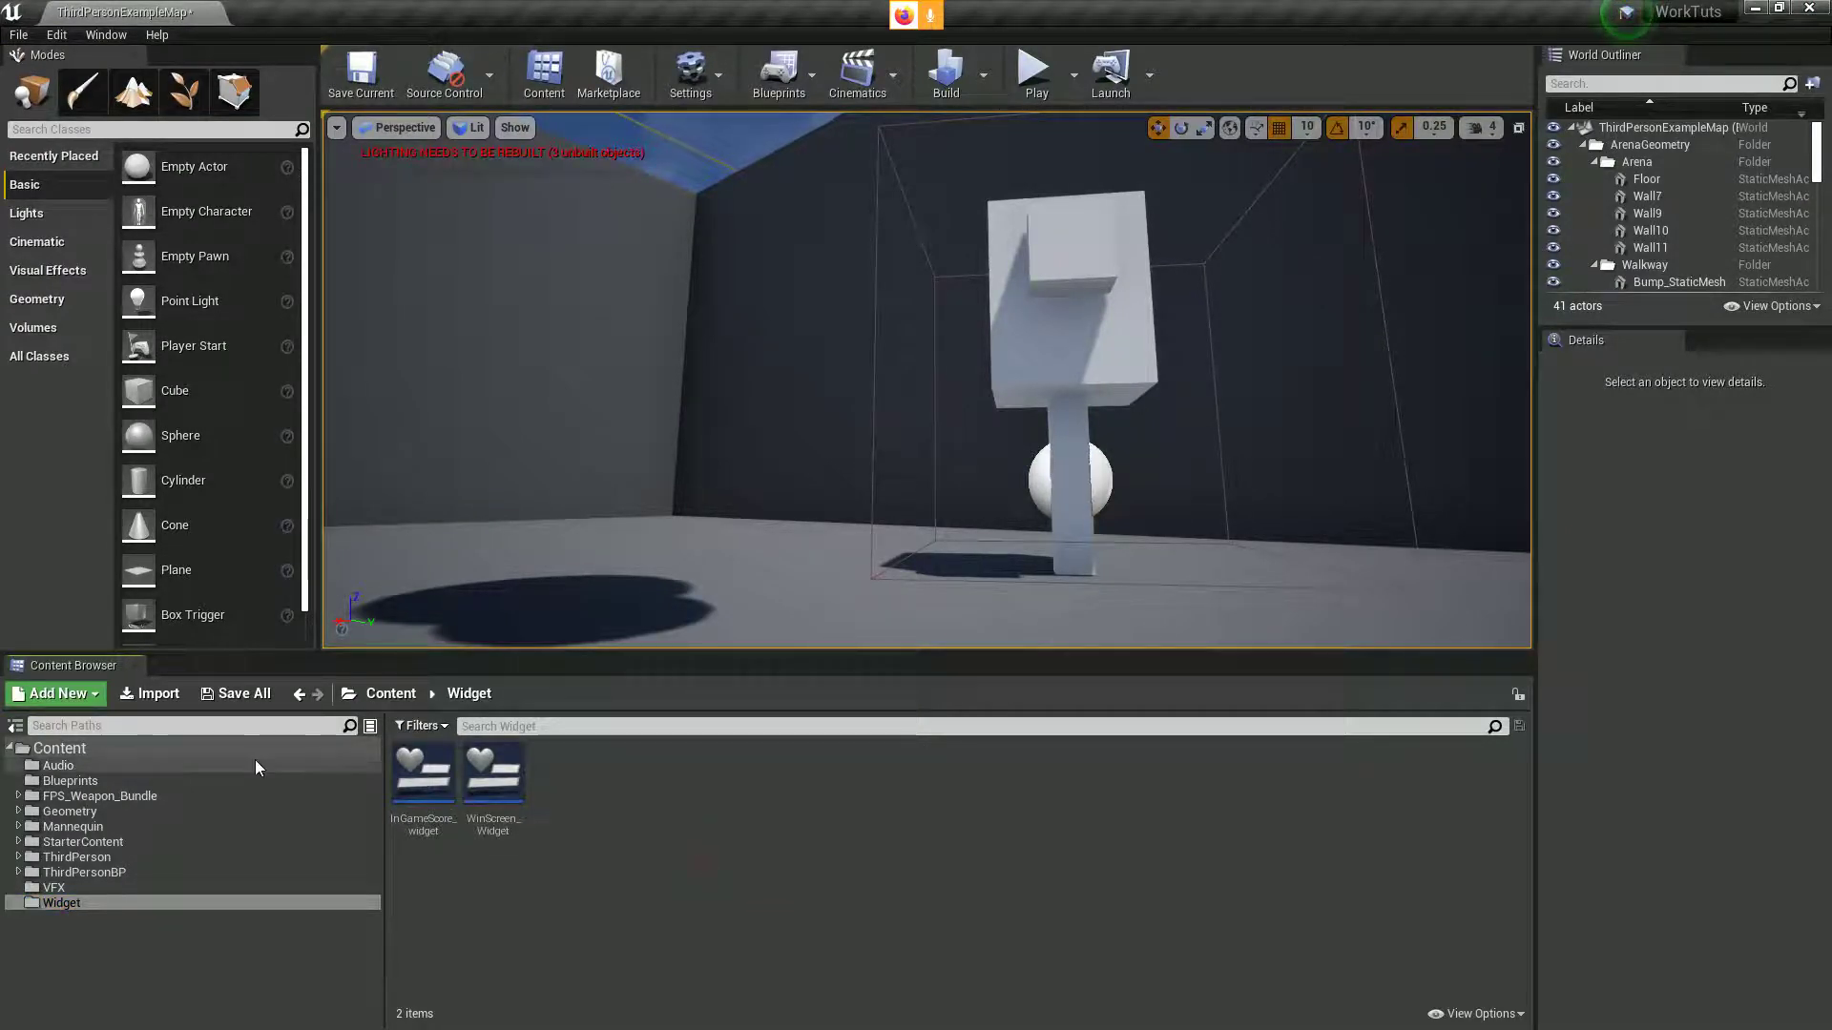
click(180, 701)
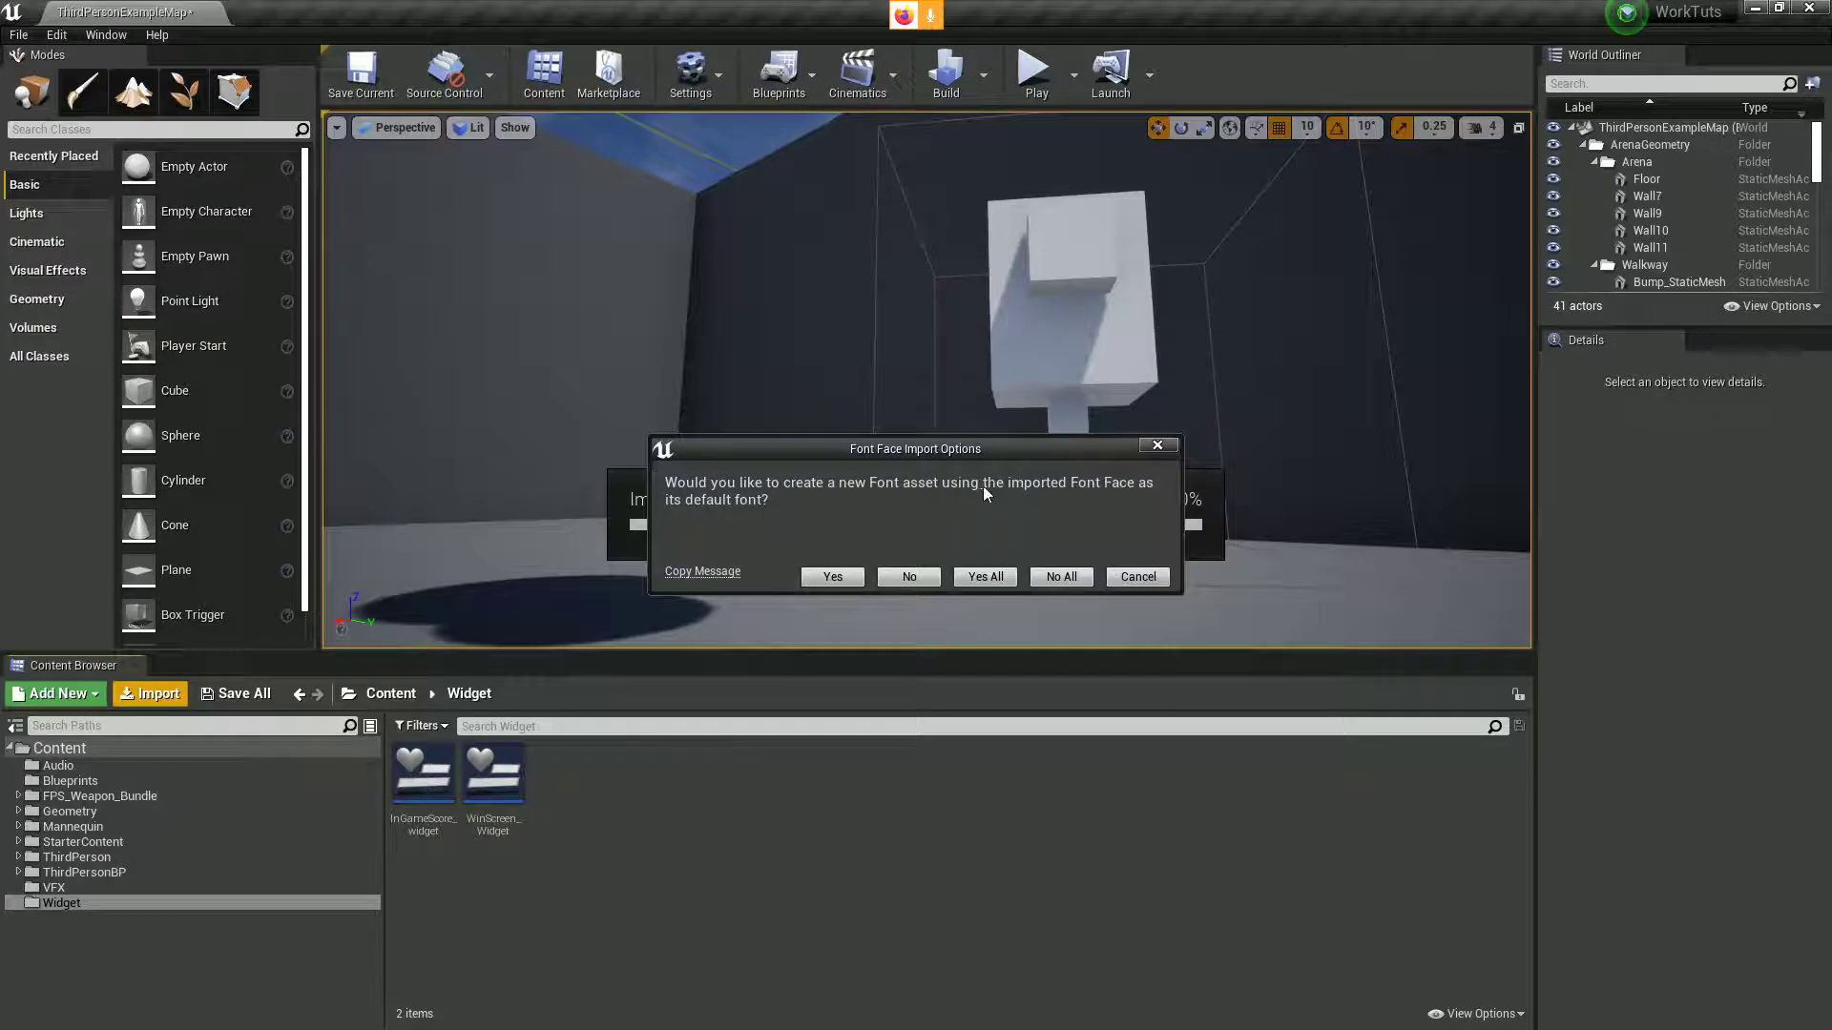
click(985, 576)
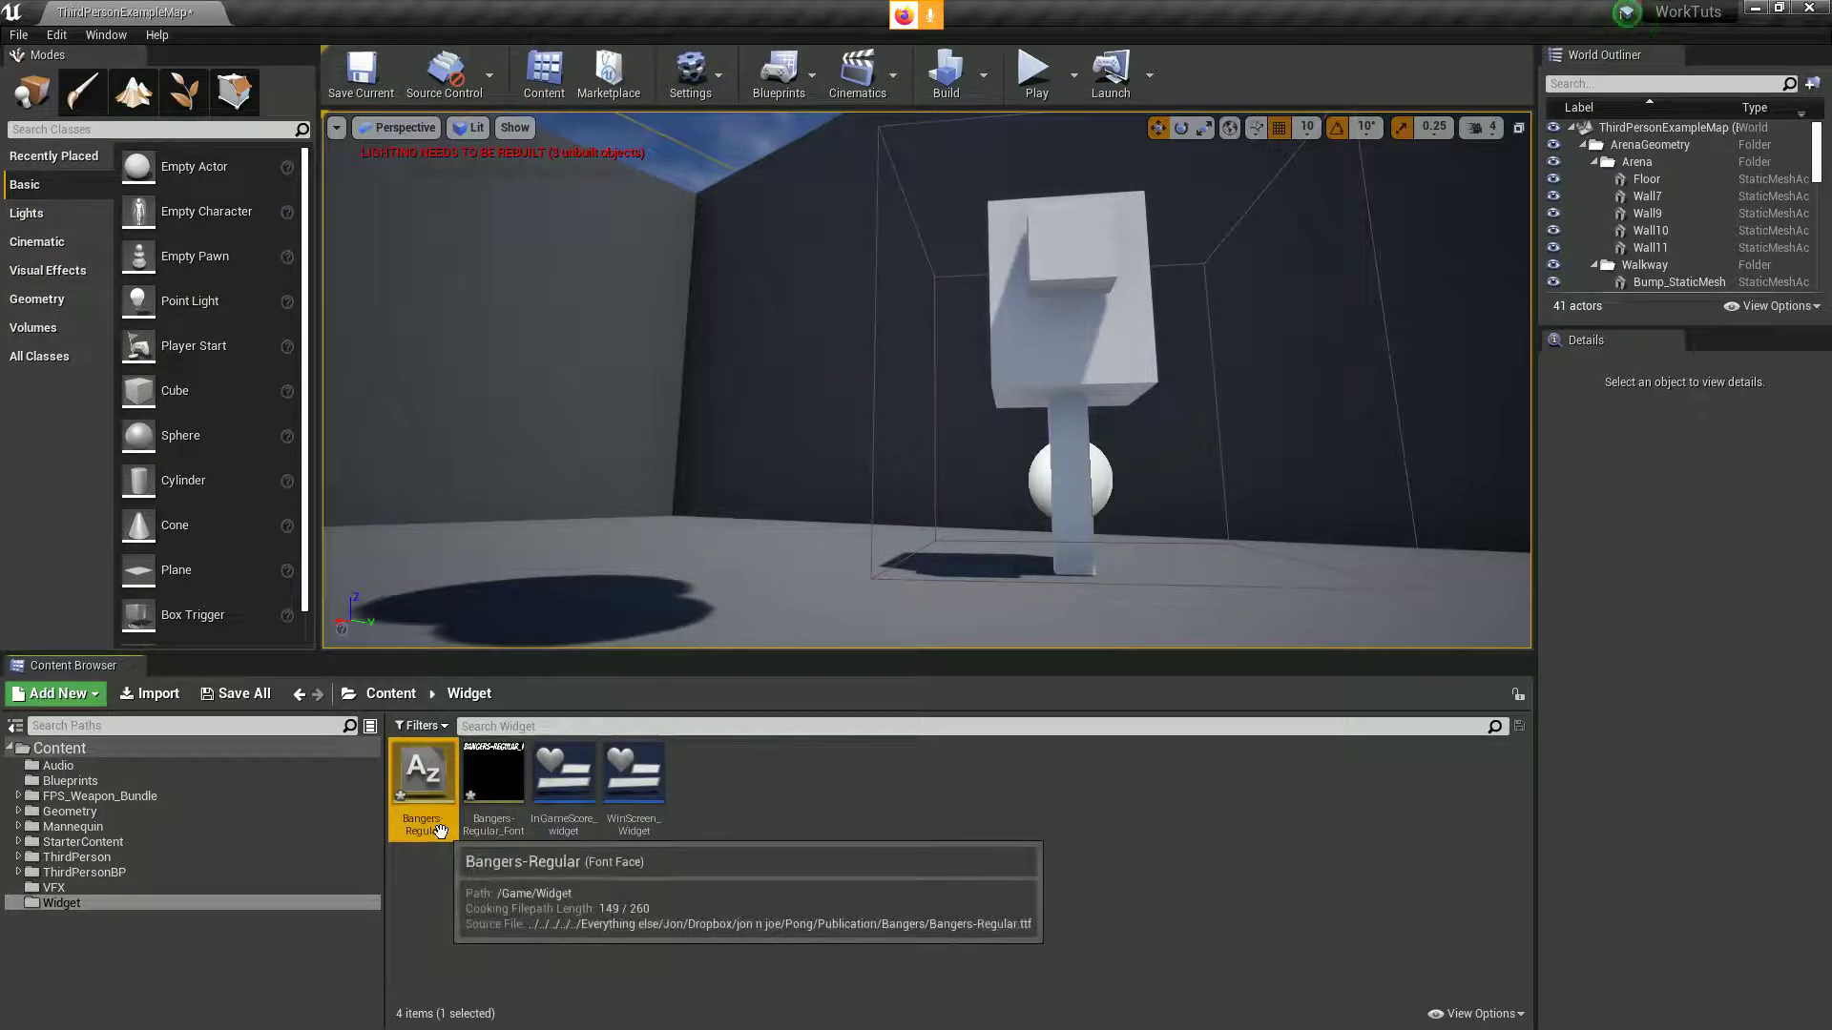
- Create a widget blueprint named MainMenu_W and open it in the designer
right_click(742, 782)
key(Escape)
right_click(774, 819)
mouse_move(789, 803)
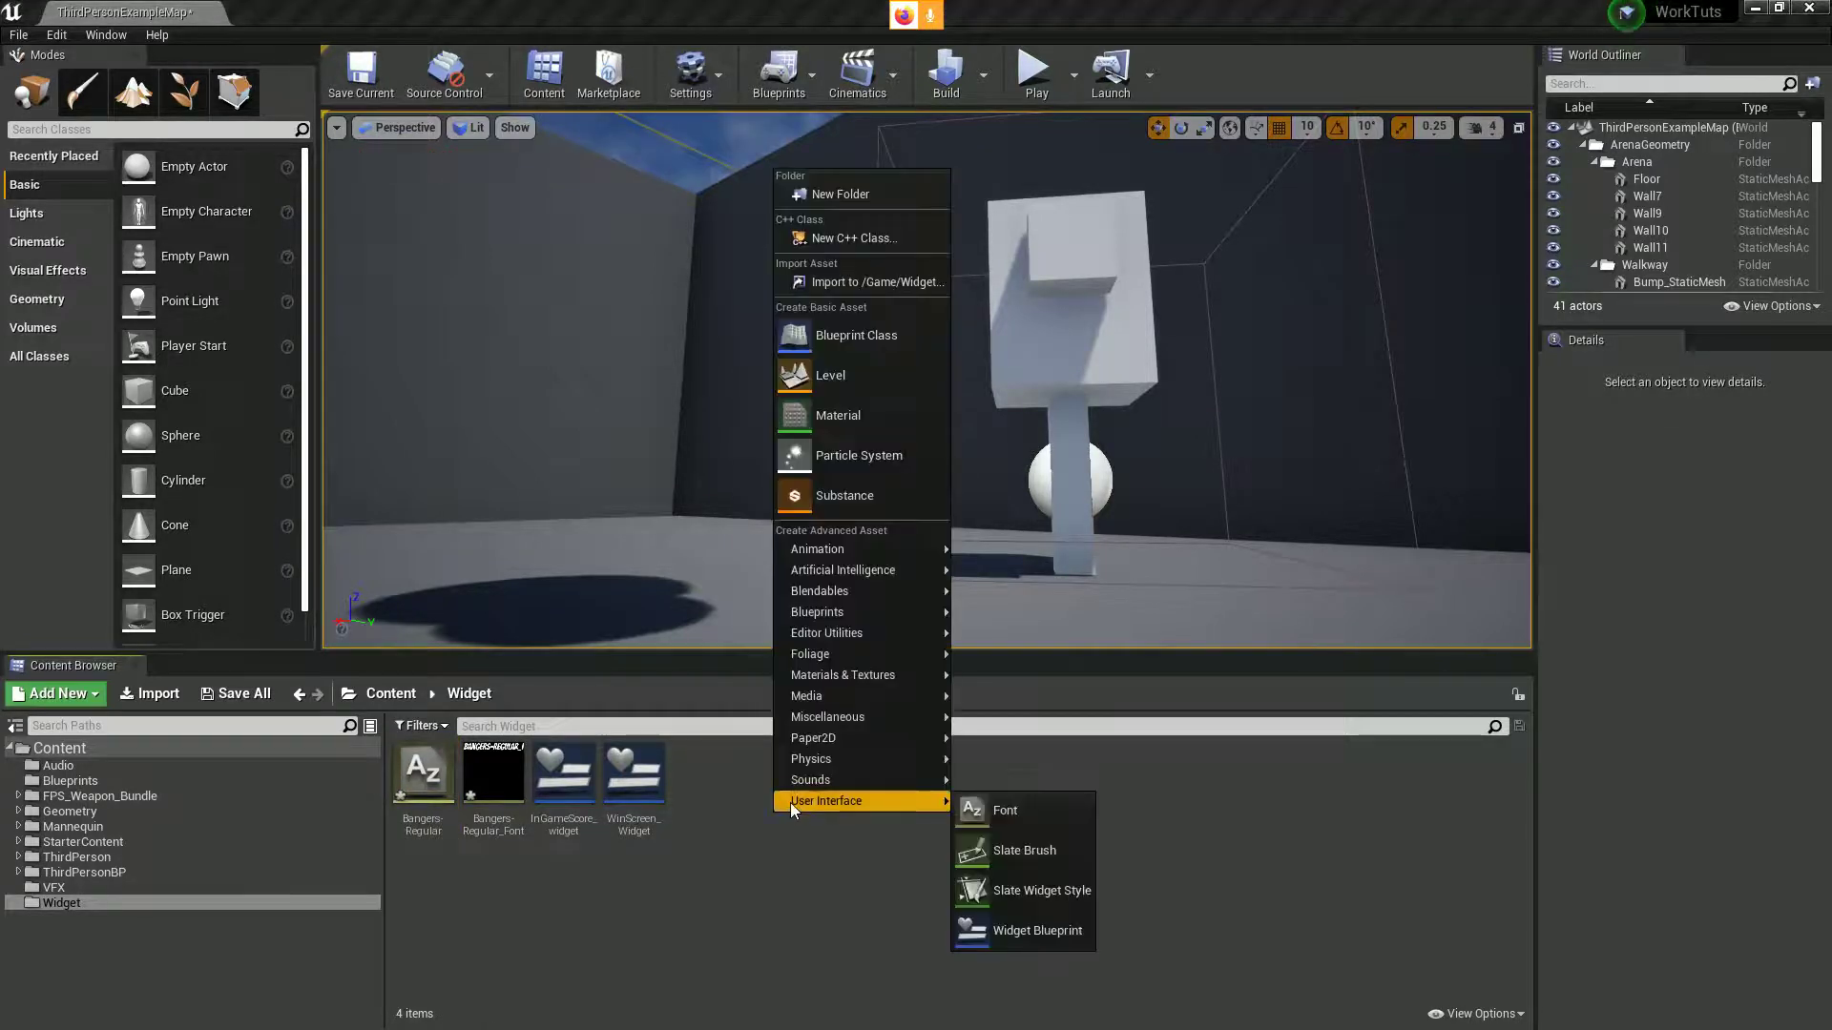
click(1052, 929)
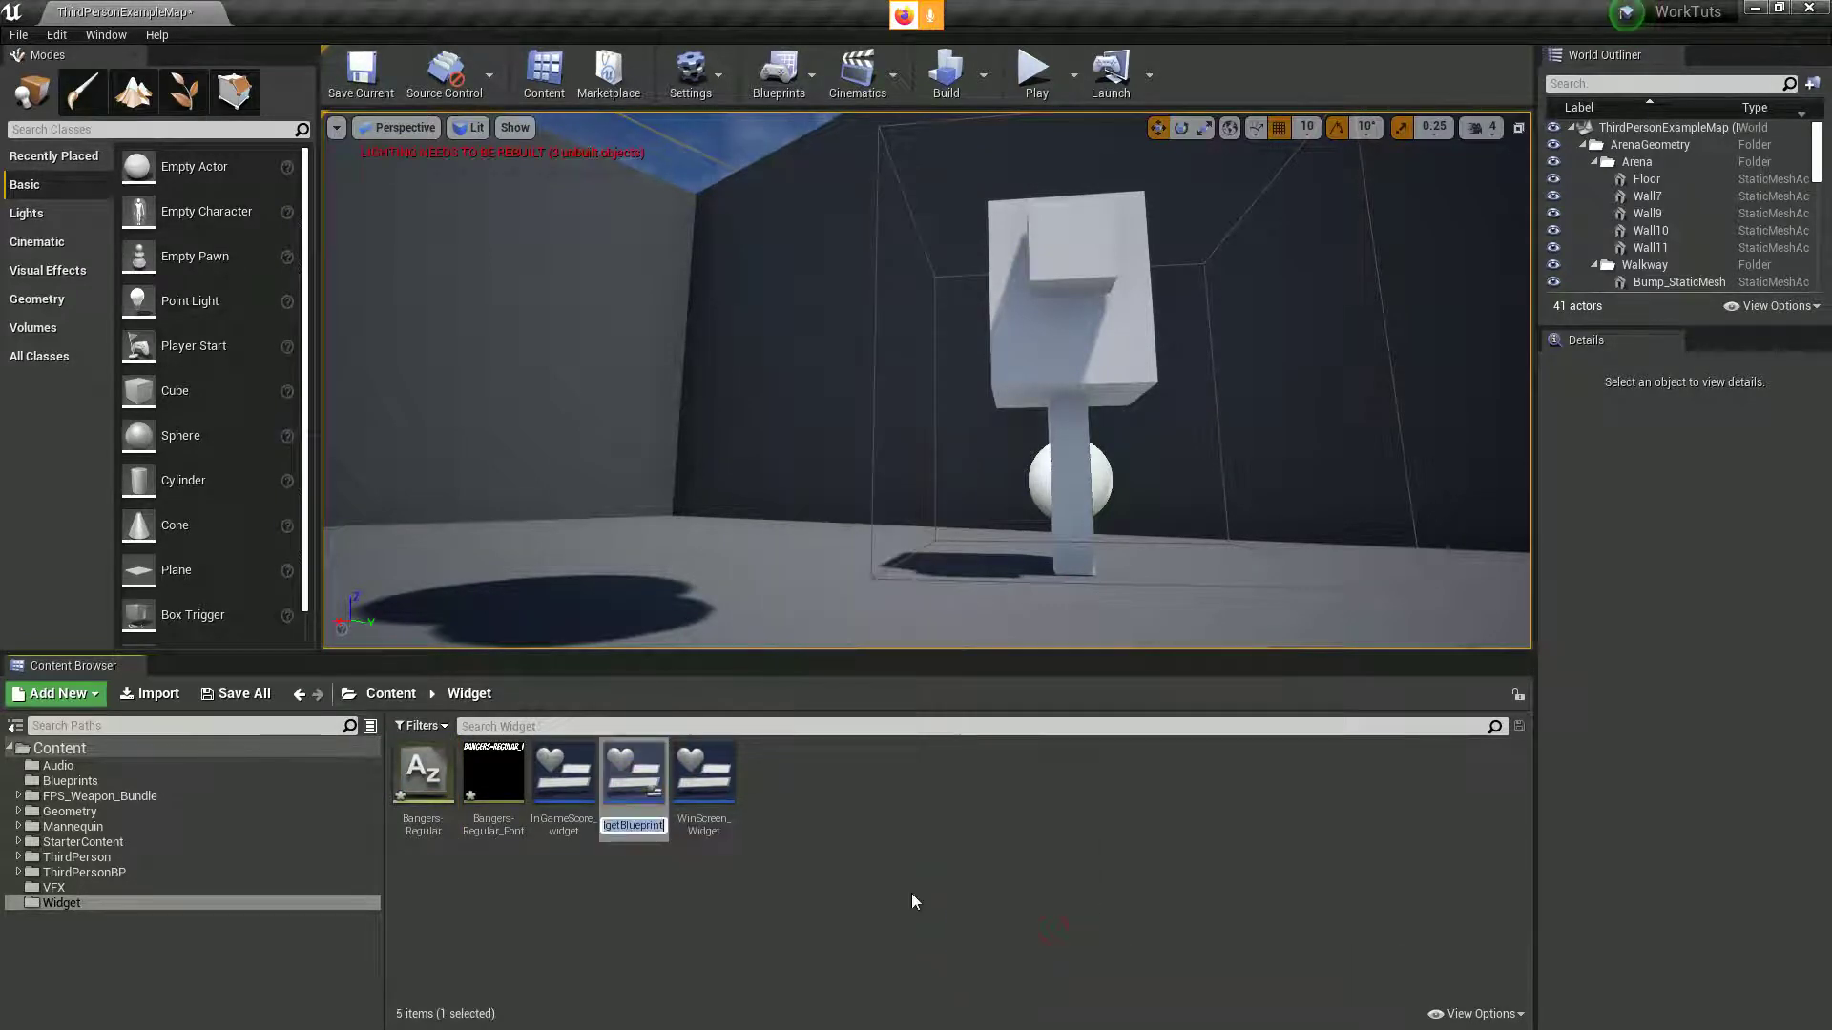
text(Main)
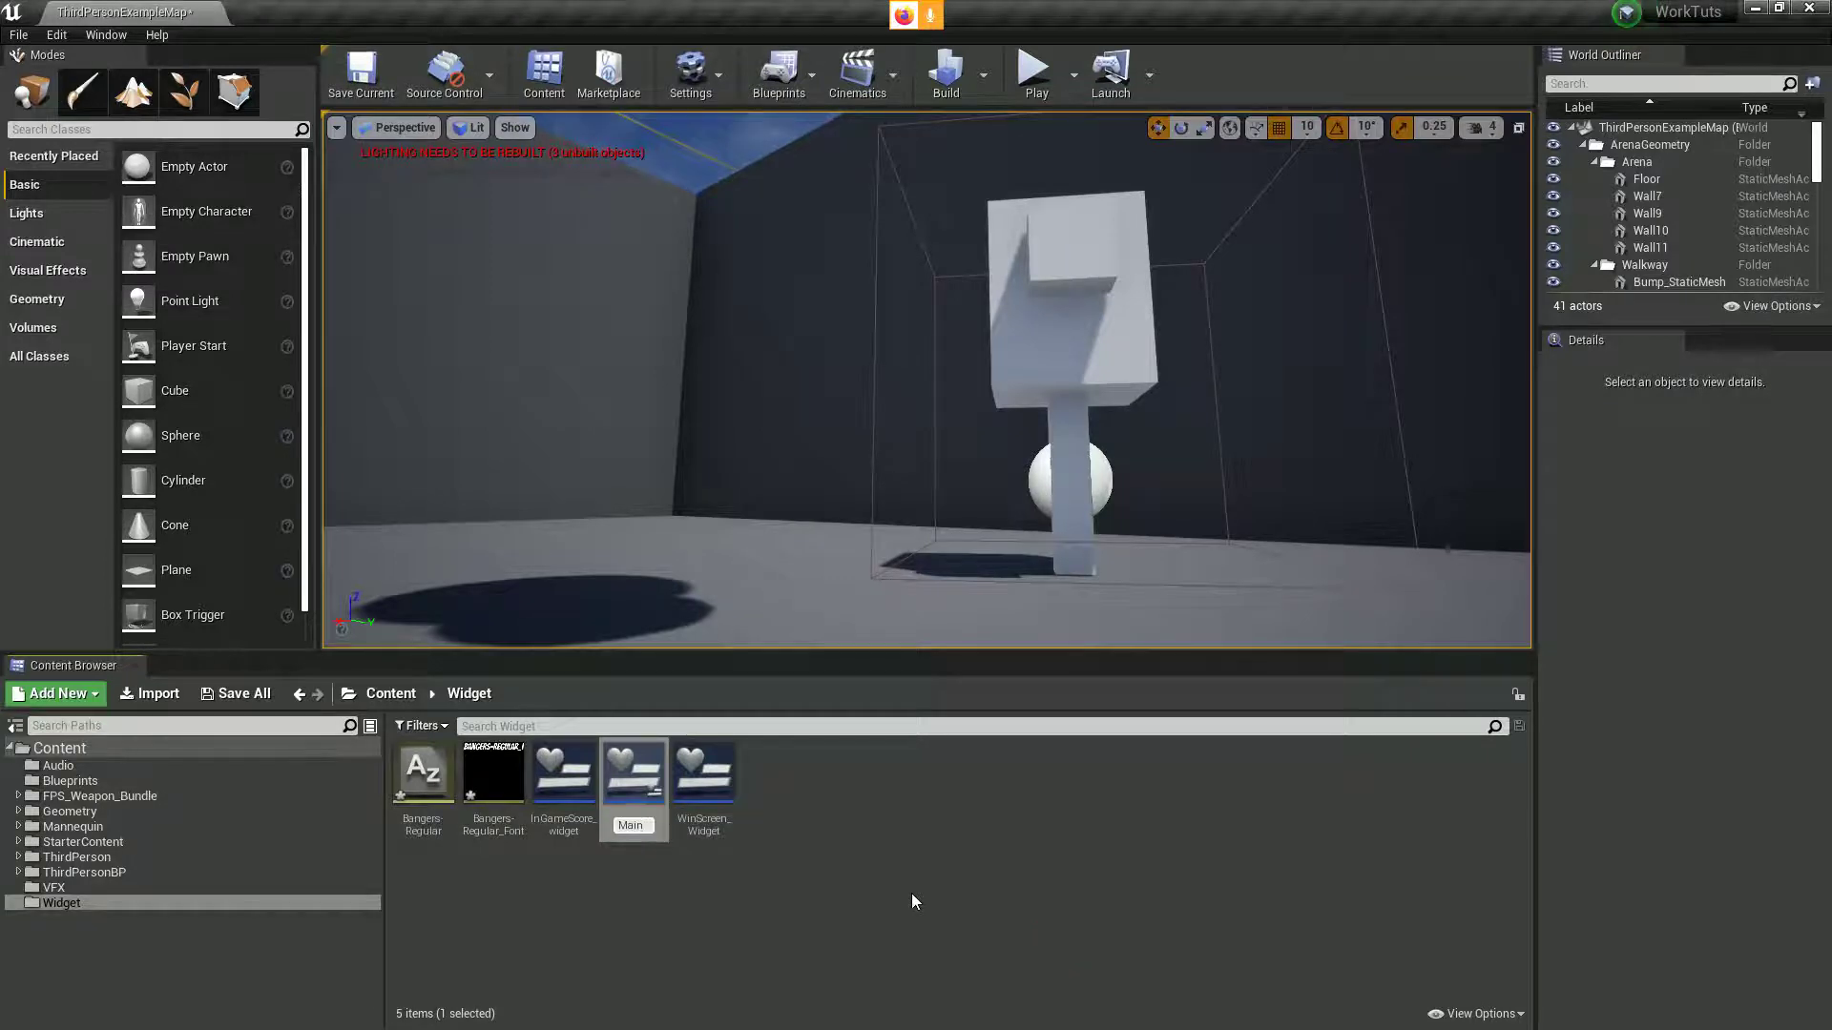
text(Menu)
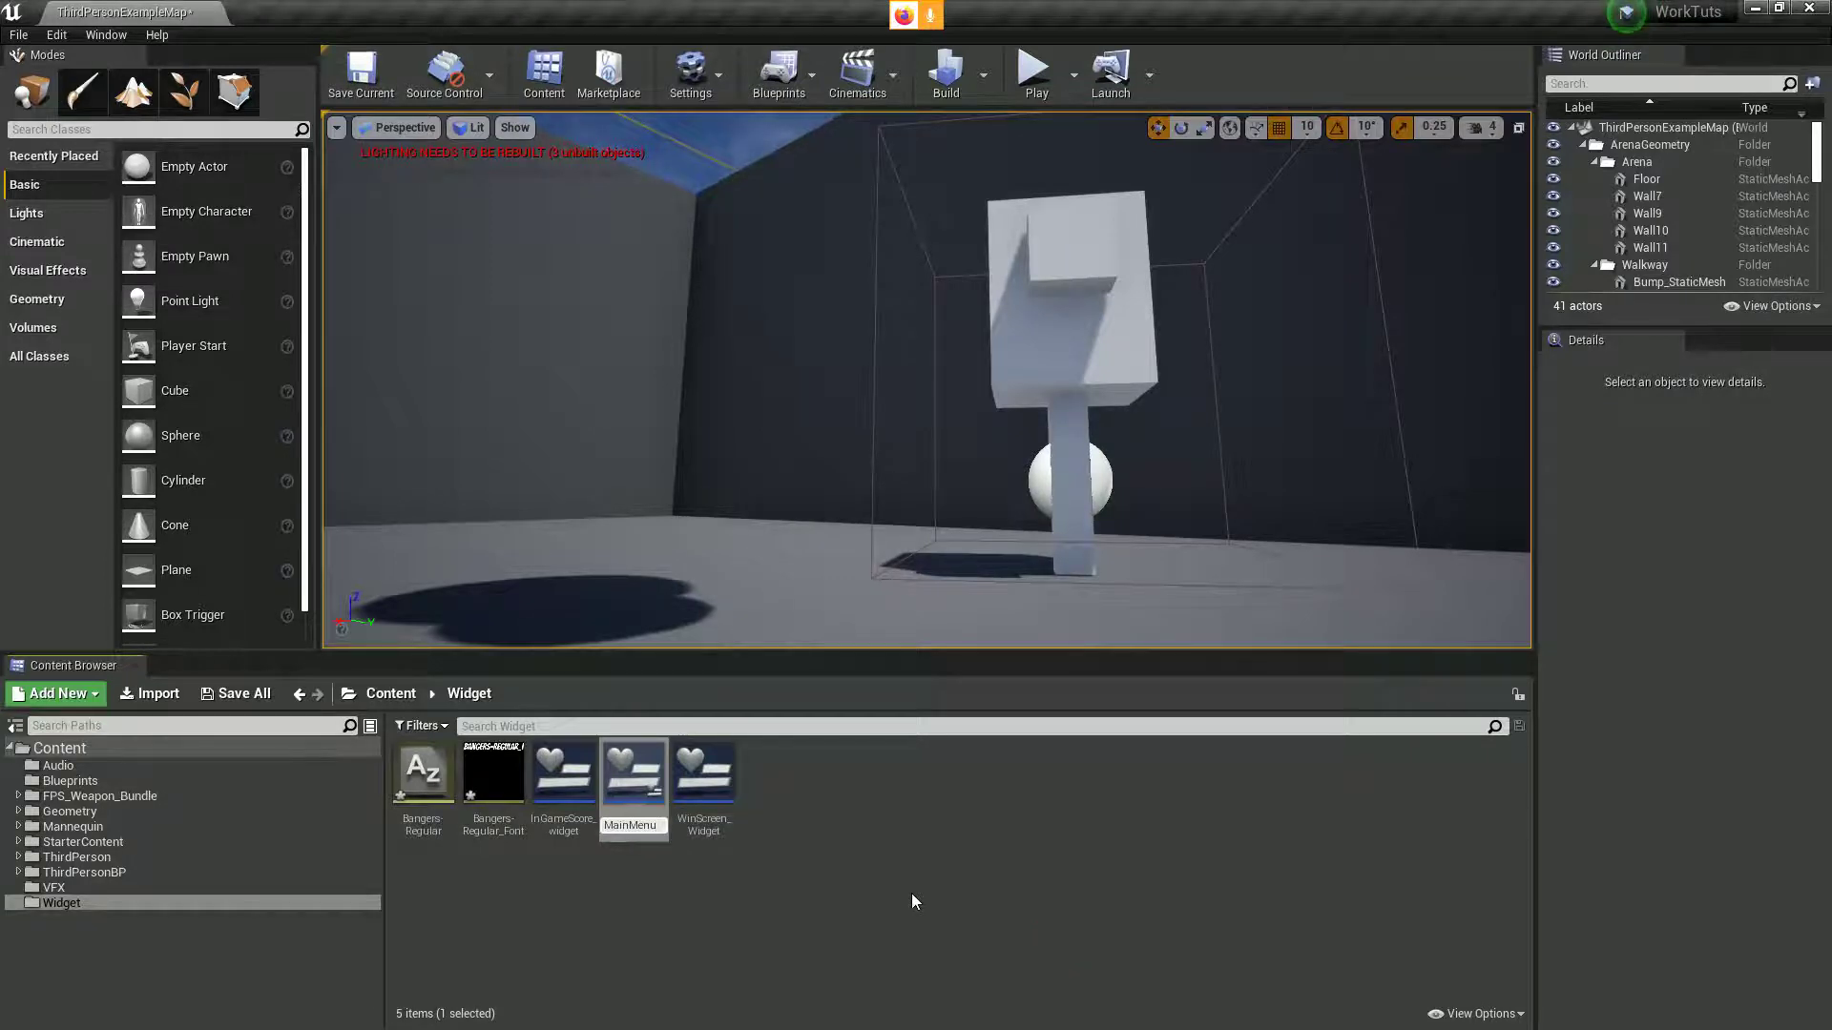
key(Return)
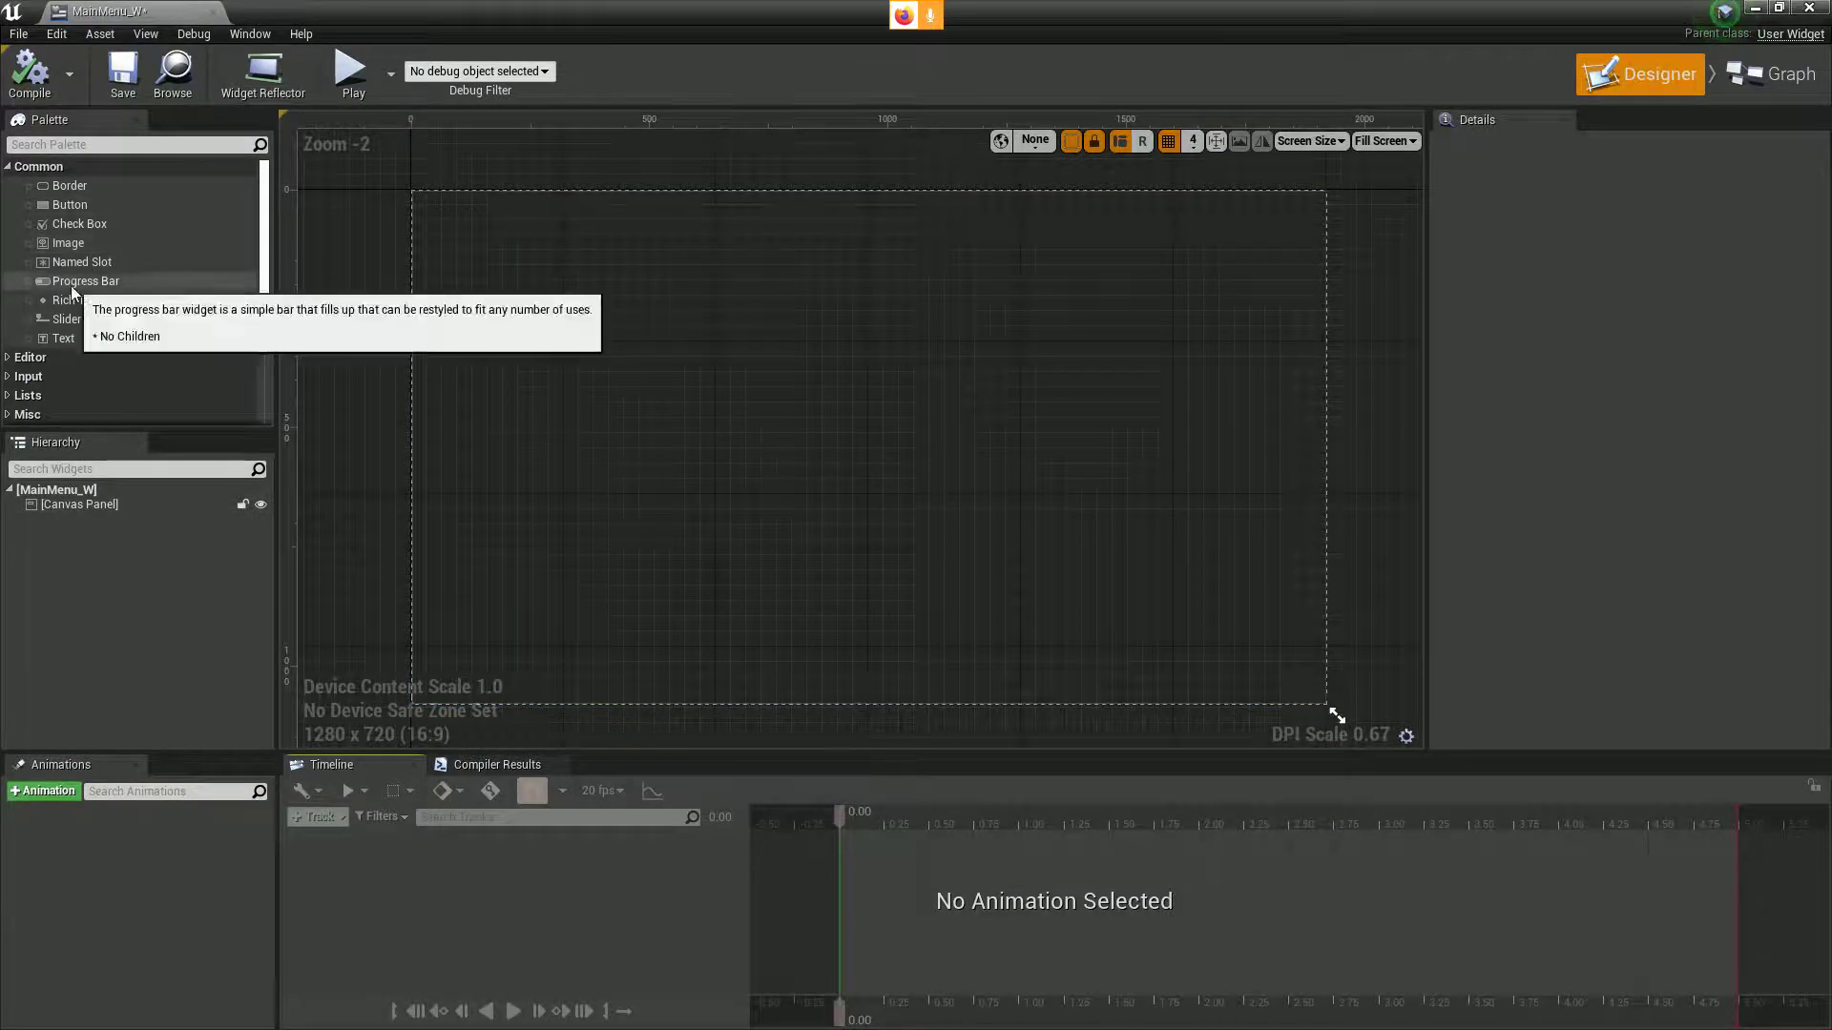
double_click(378, 21)
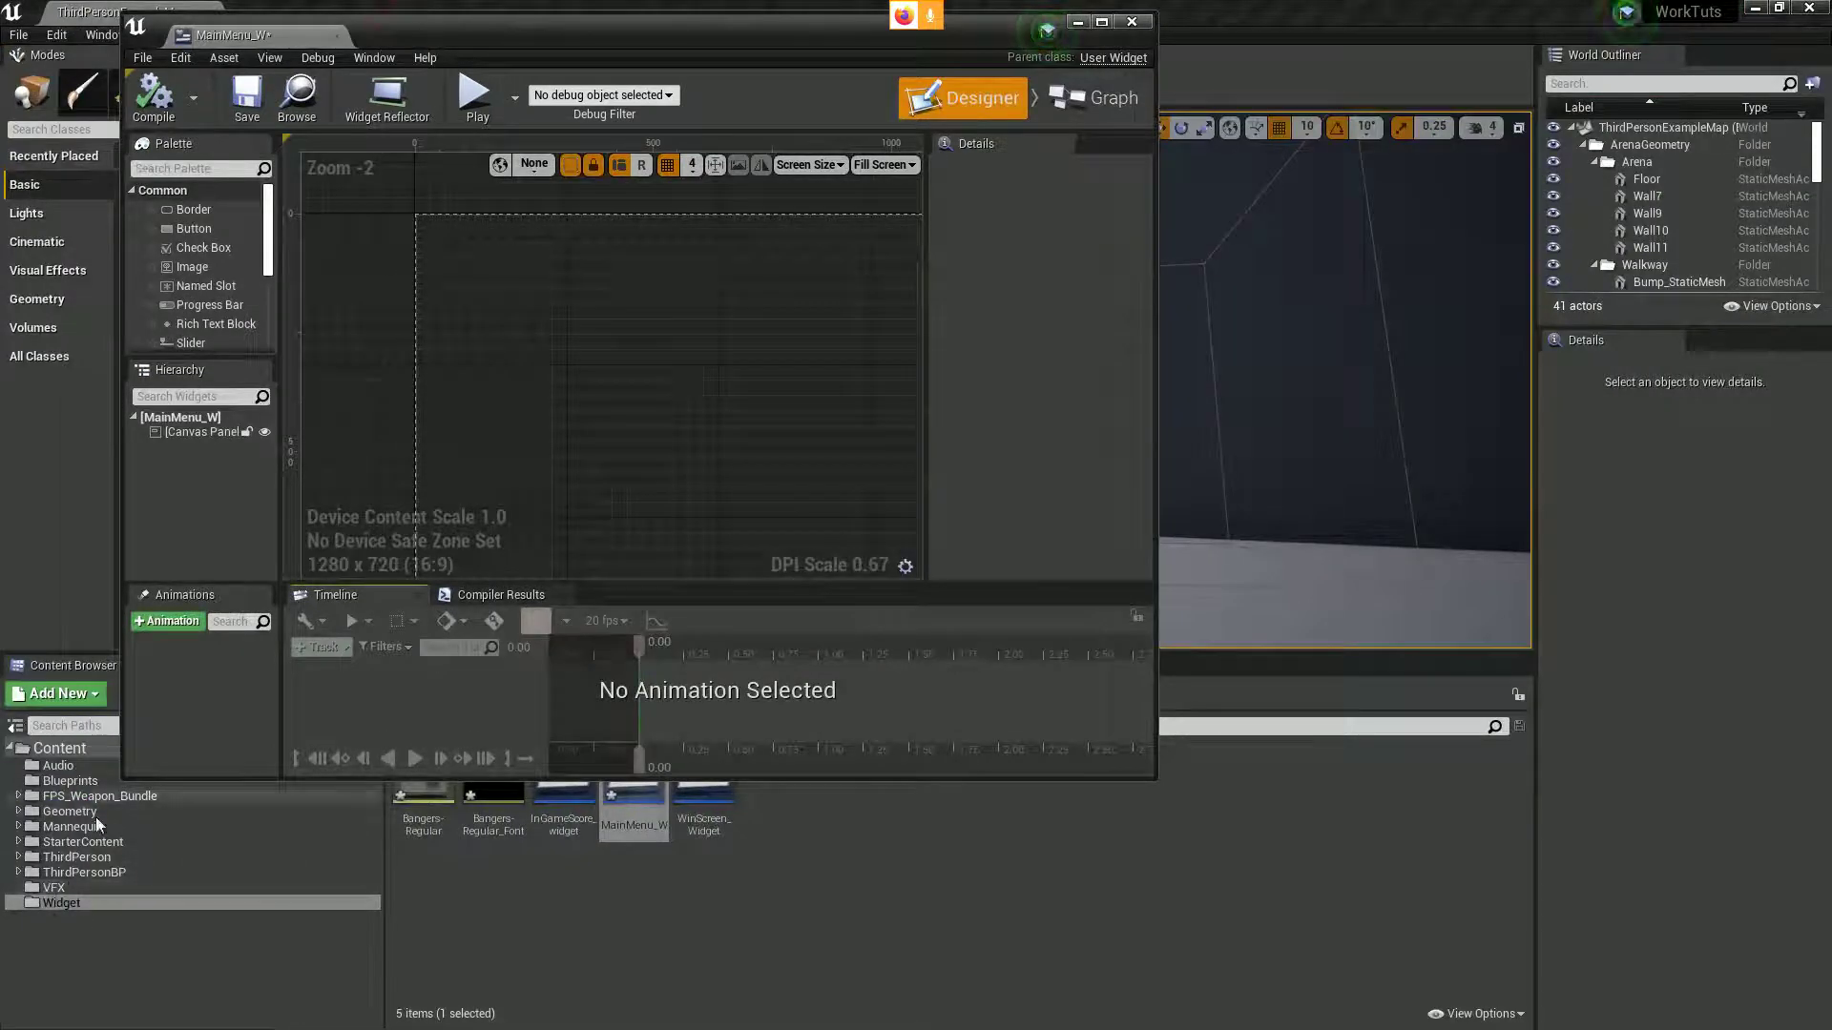
- Place an Image widget on the MainMenu_W canvas and stretch it over the canvas
double_click(444, 28)
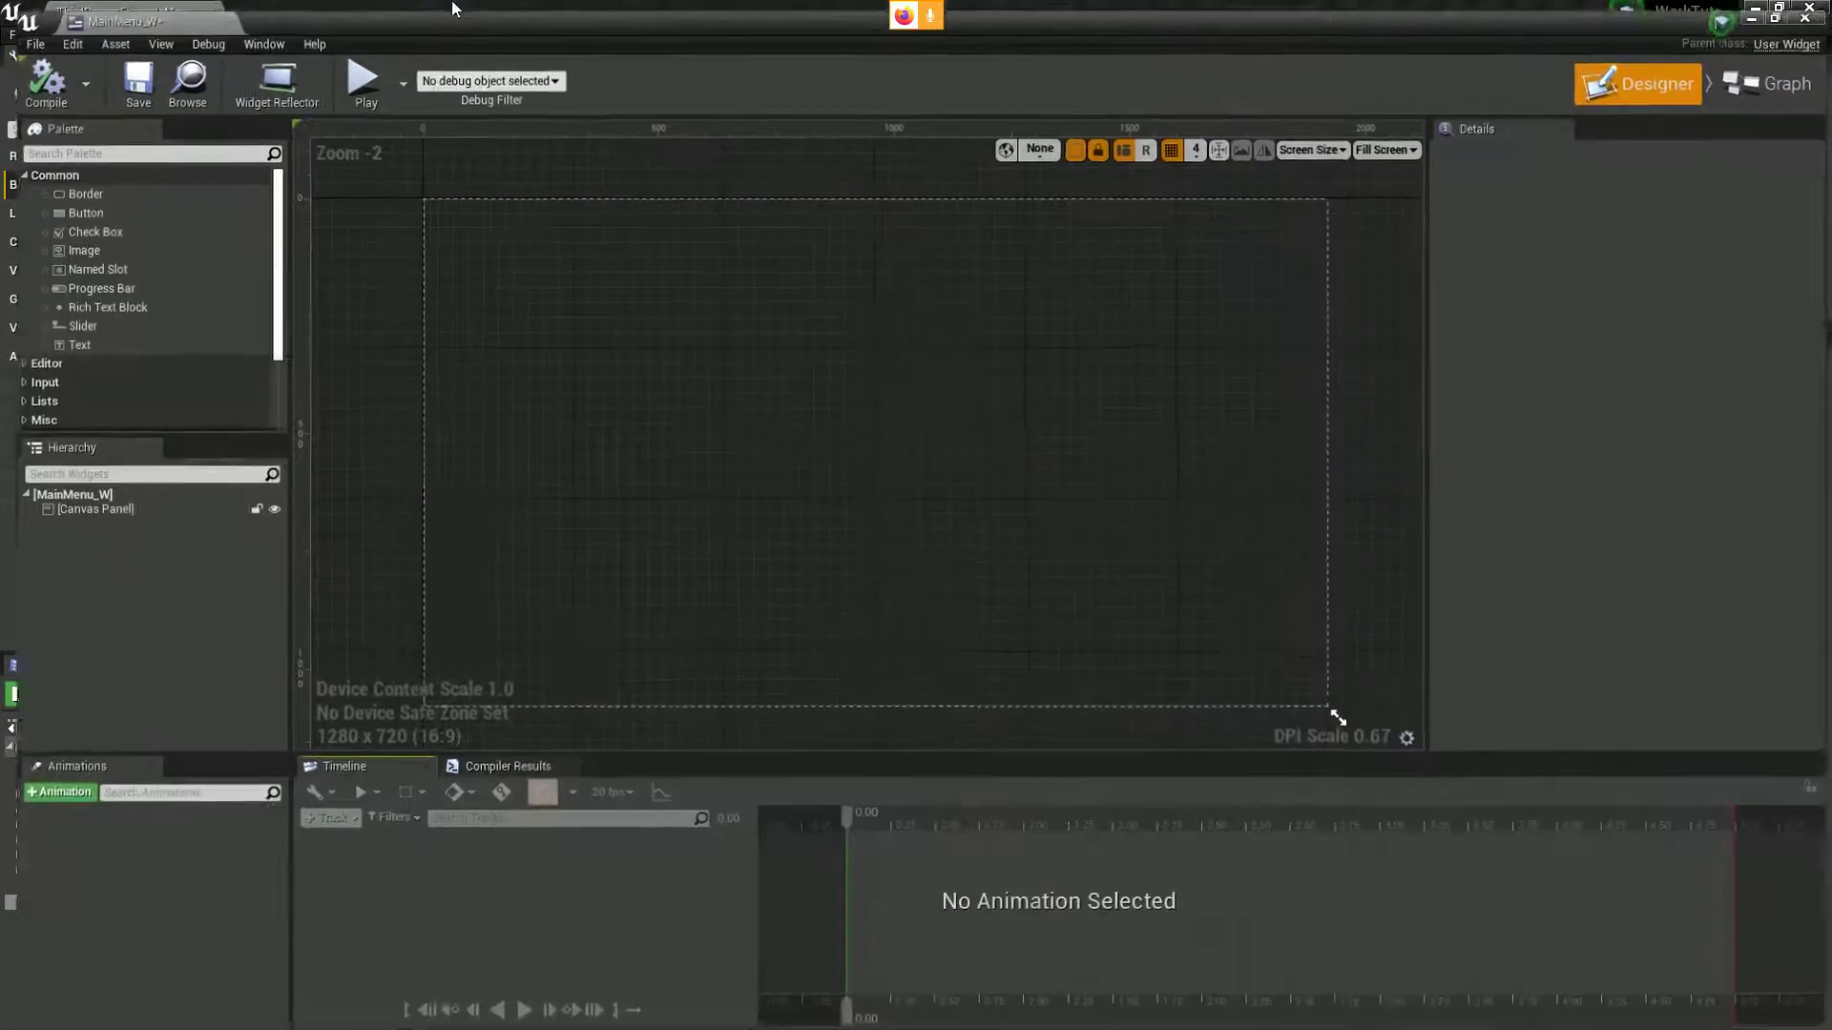
drag(66, 251, 1343, 718)
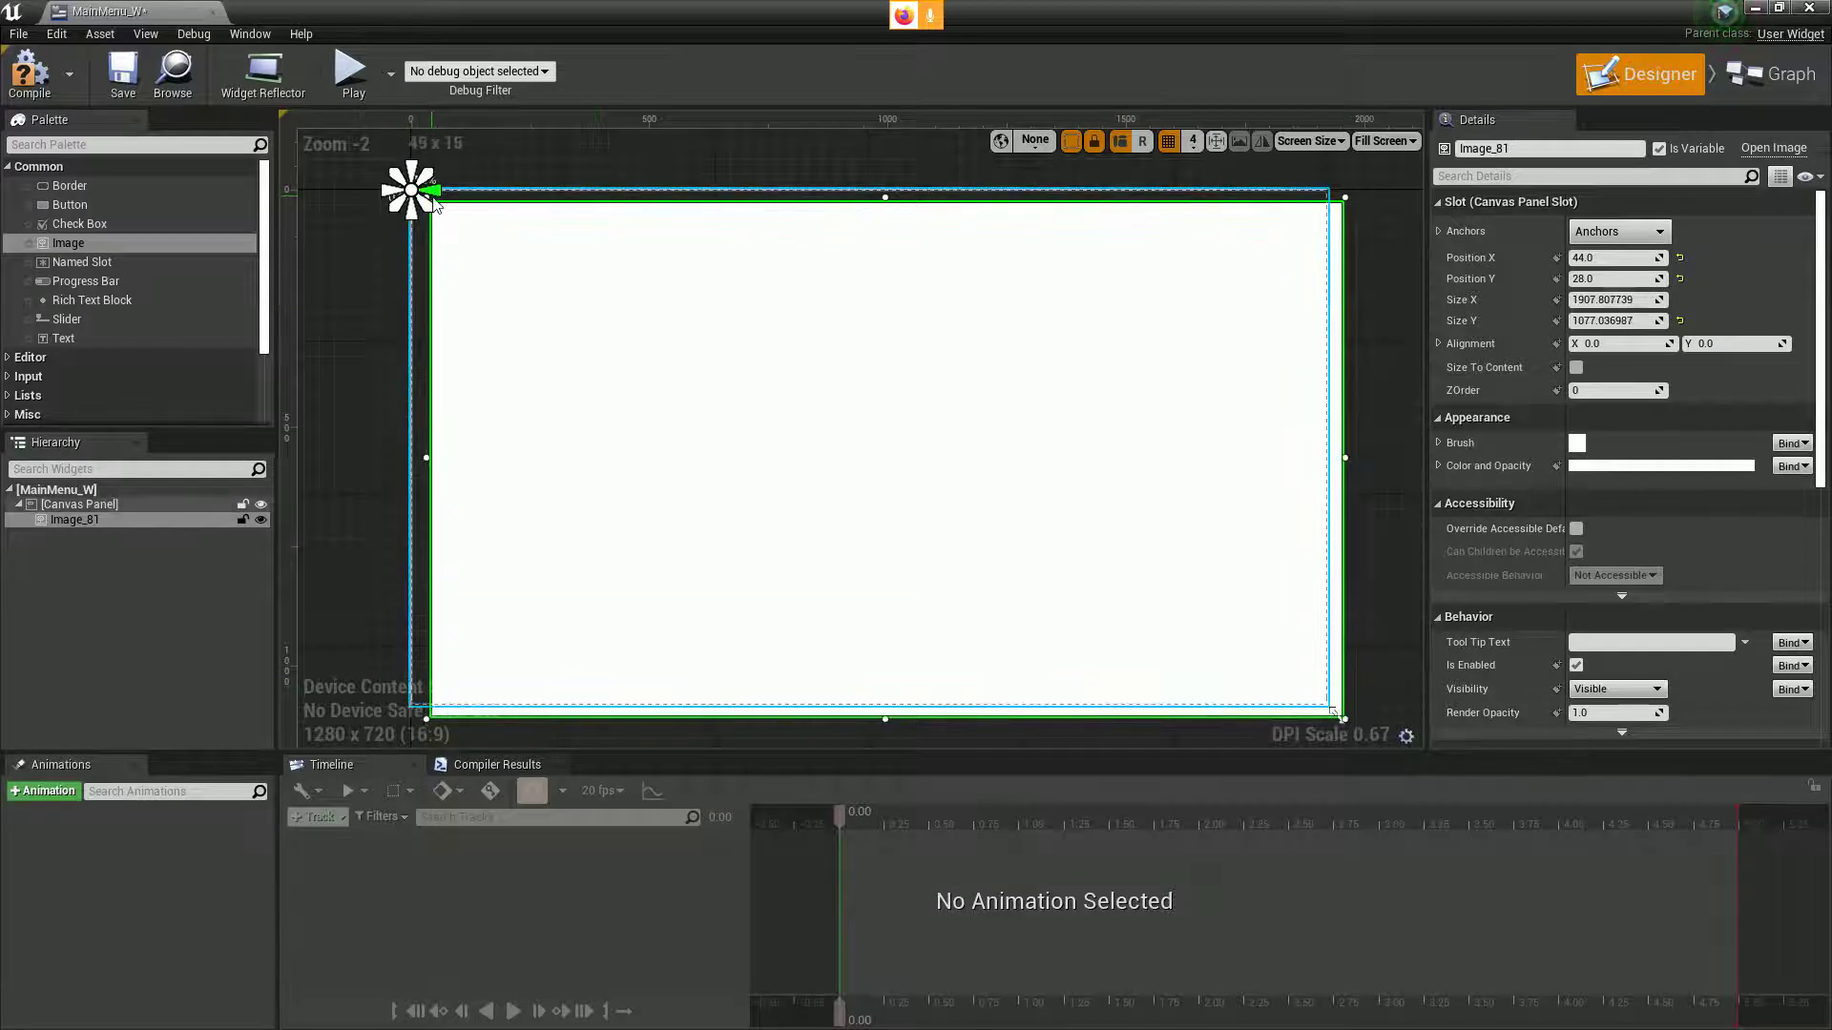
mouse_move(511, 277)
mouse_down()
mouse_move(470, 246)
mouse_move(484, 254)
mouse_up()
drag(1336, 715, 1369, 748)
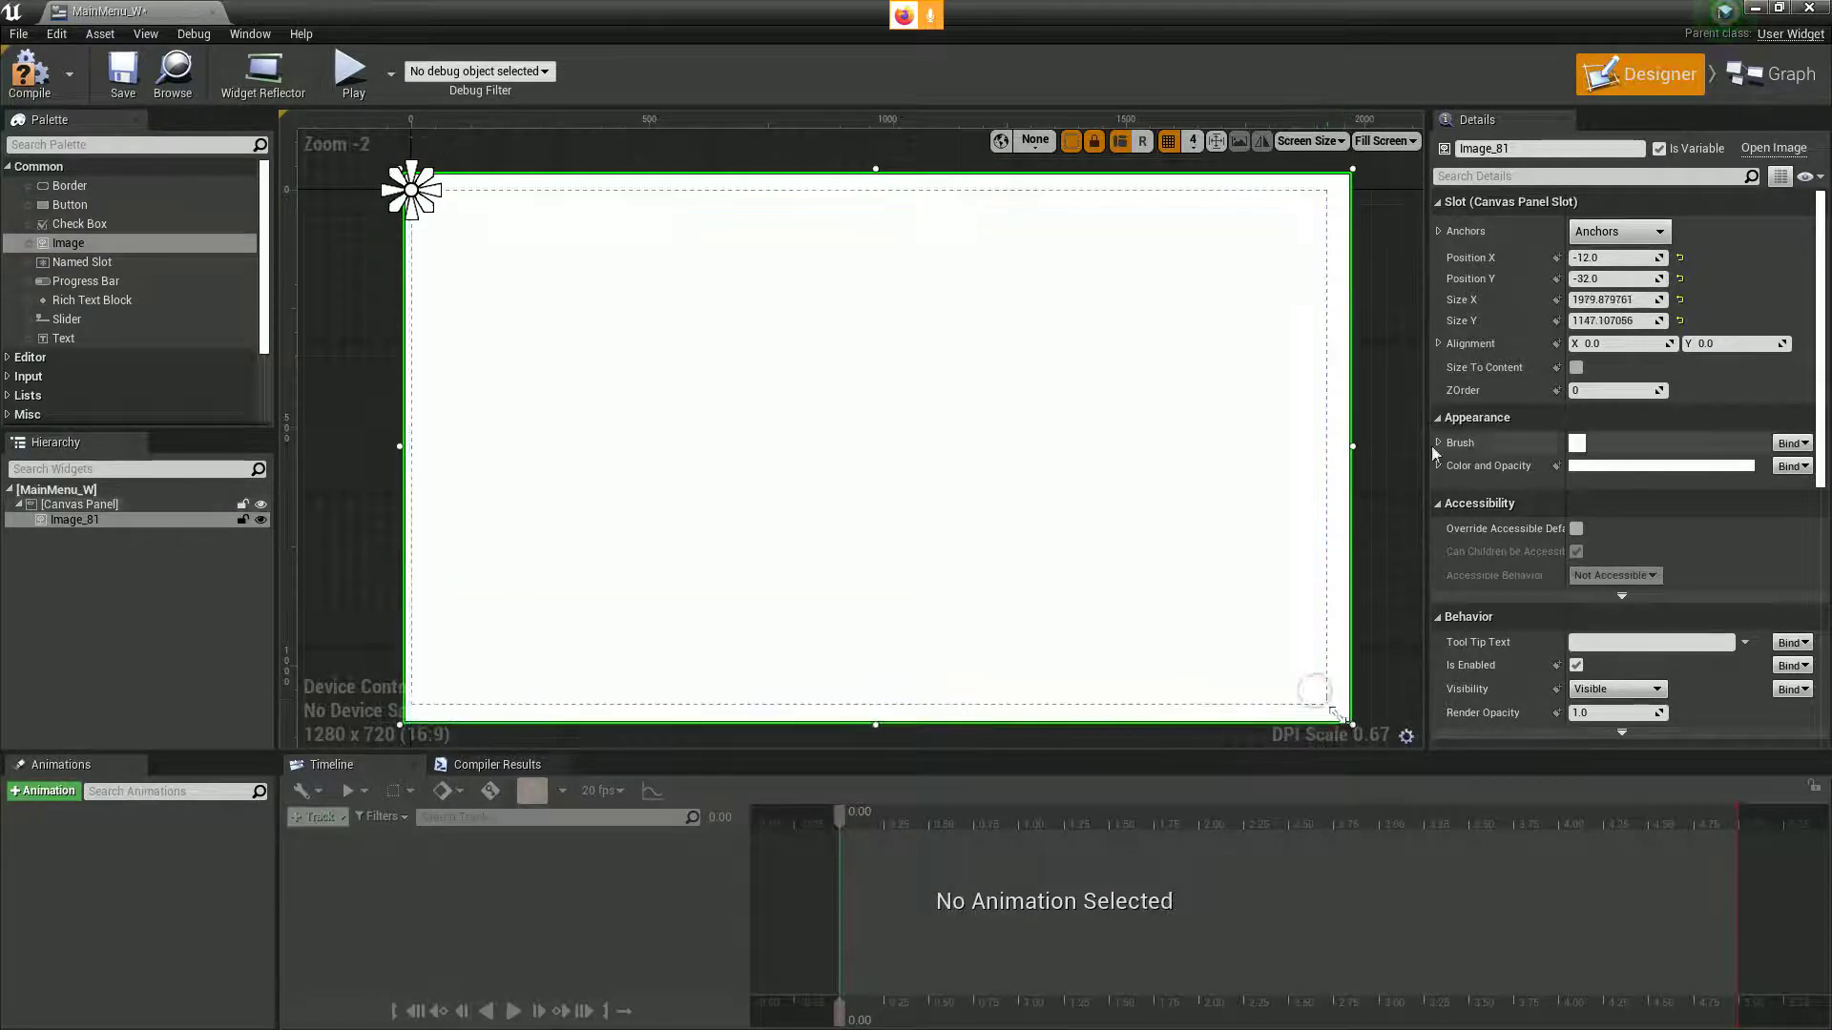
- Set the image to position 0,0 and size 1920×1080, then add a Text Block
click(1636, 260)
text(0)
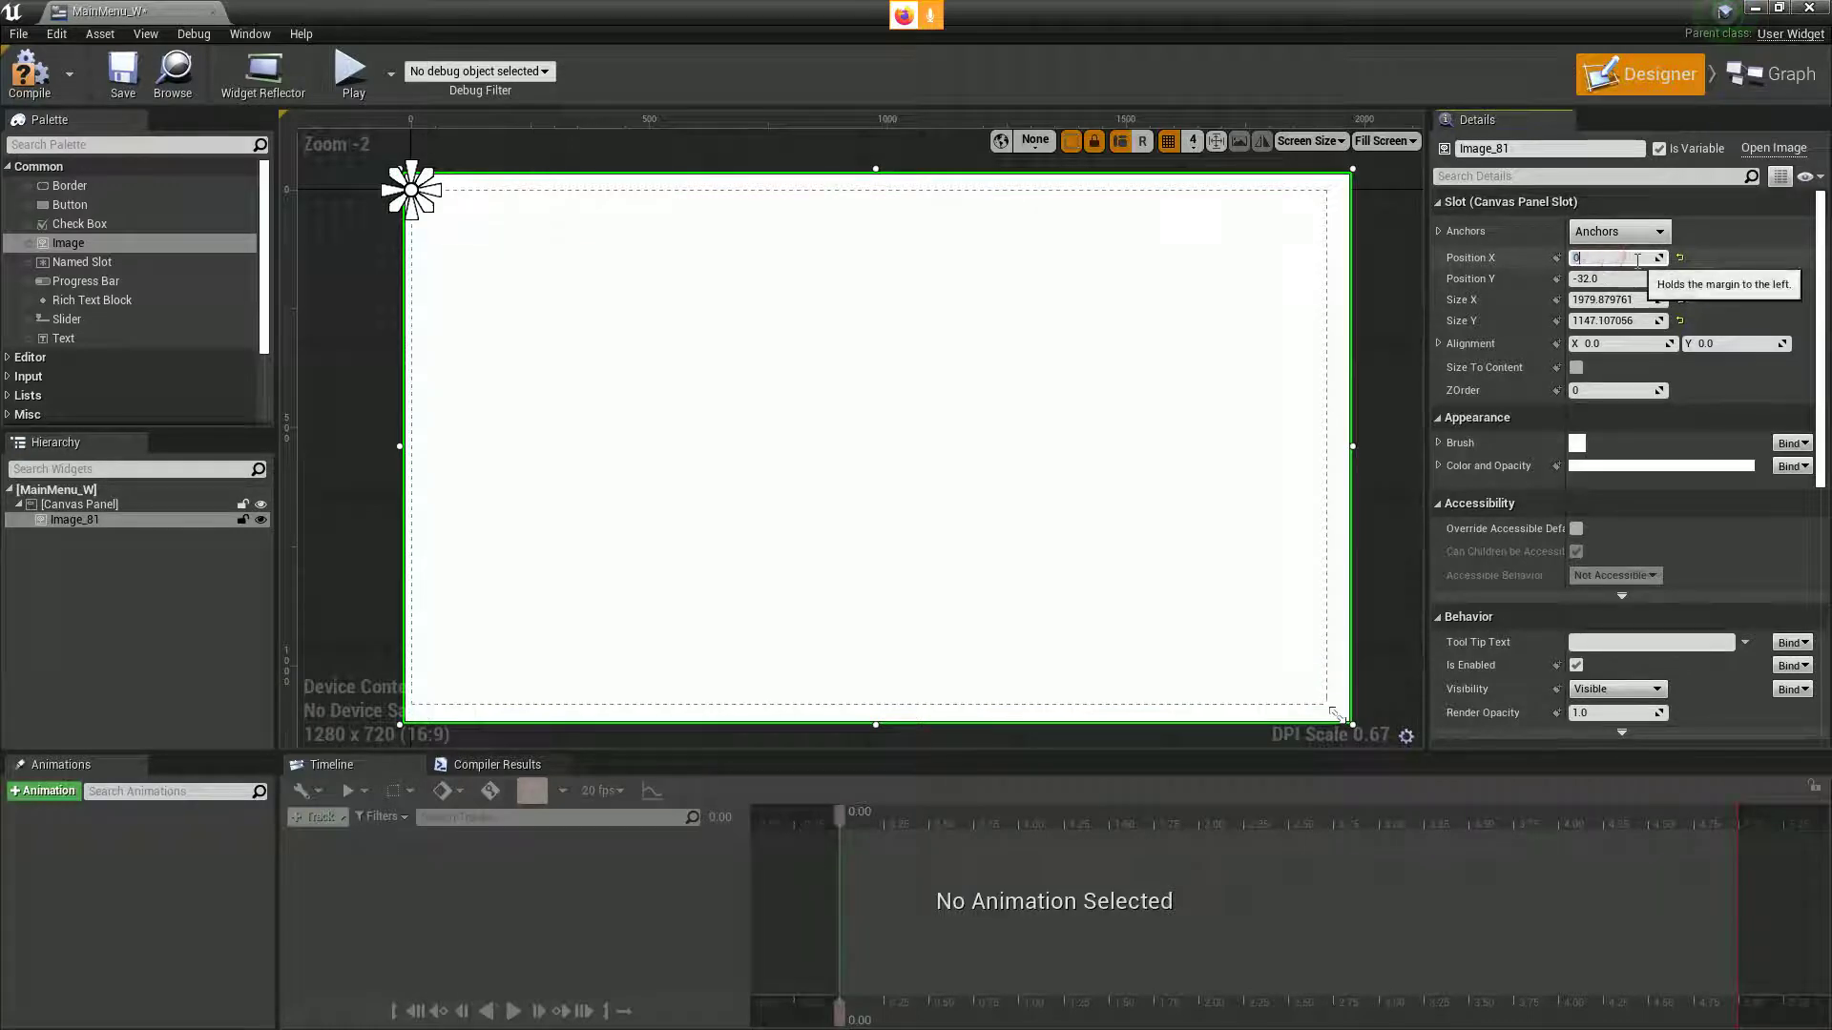
key(Tab)
text(0)
key(Tab)
text(1920)
key(Tab)
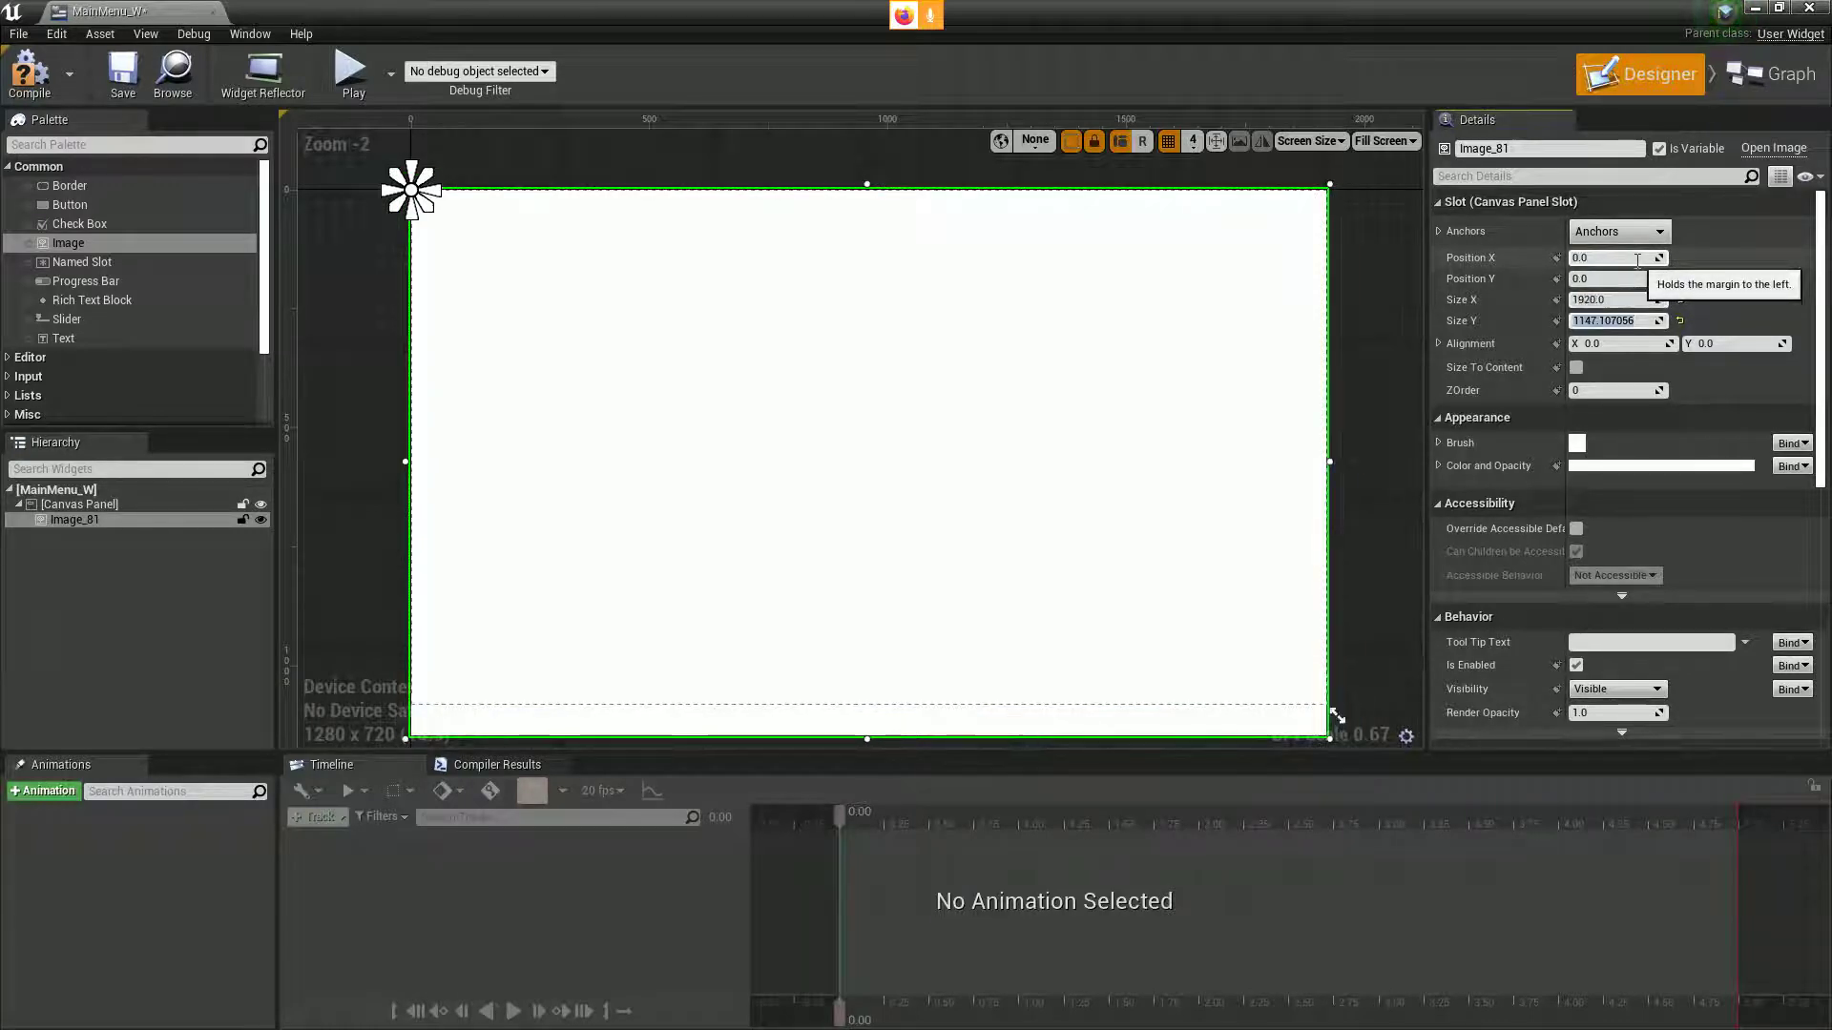
text(1080)
key(Return)
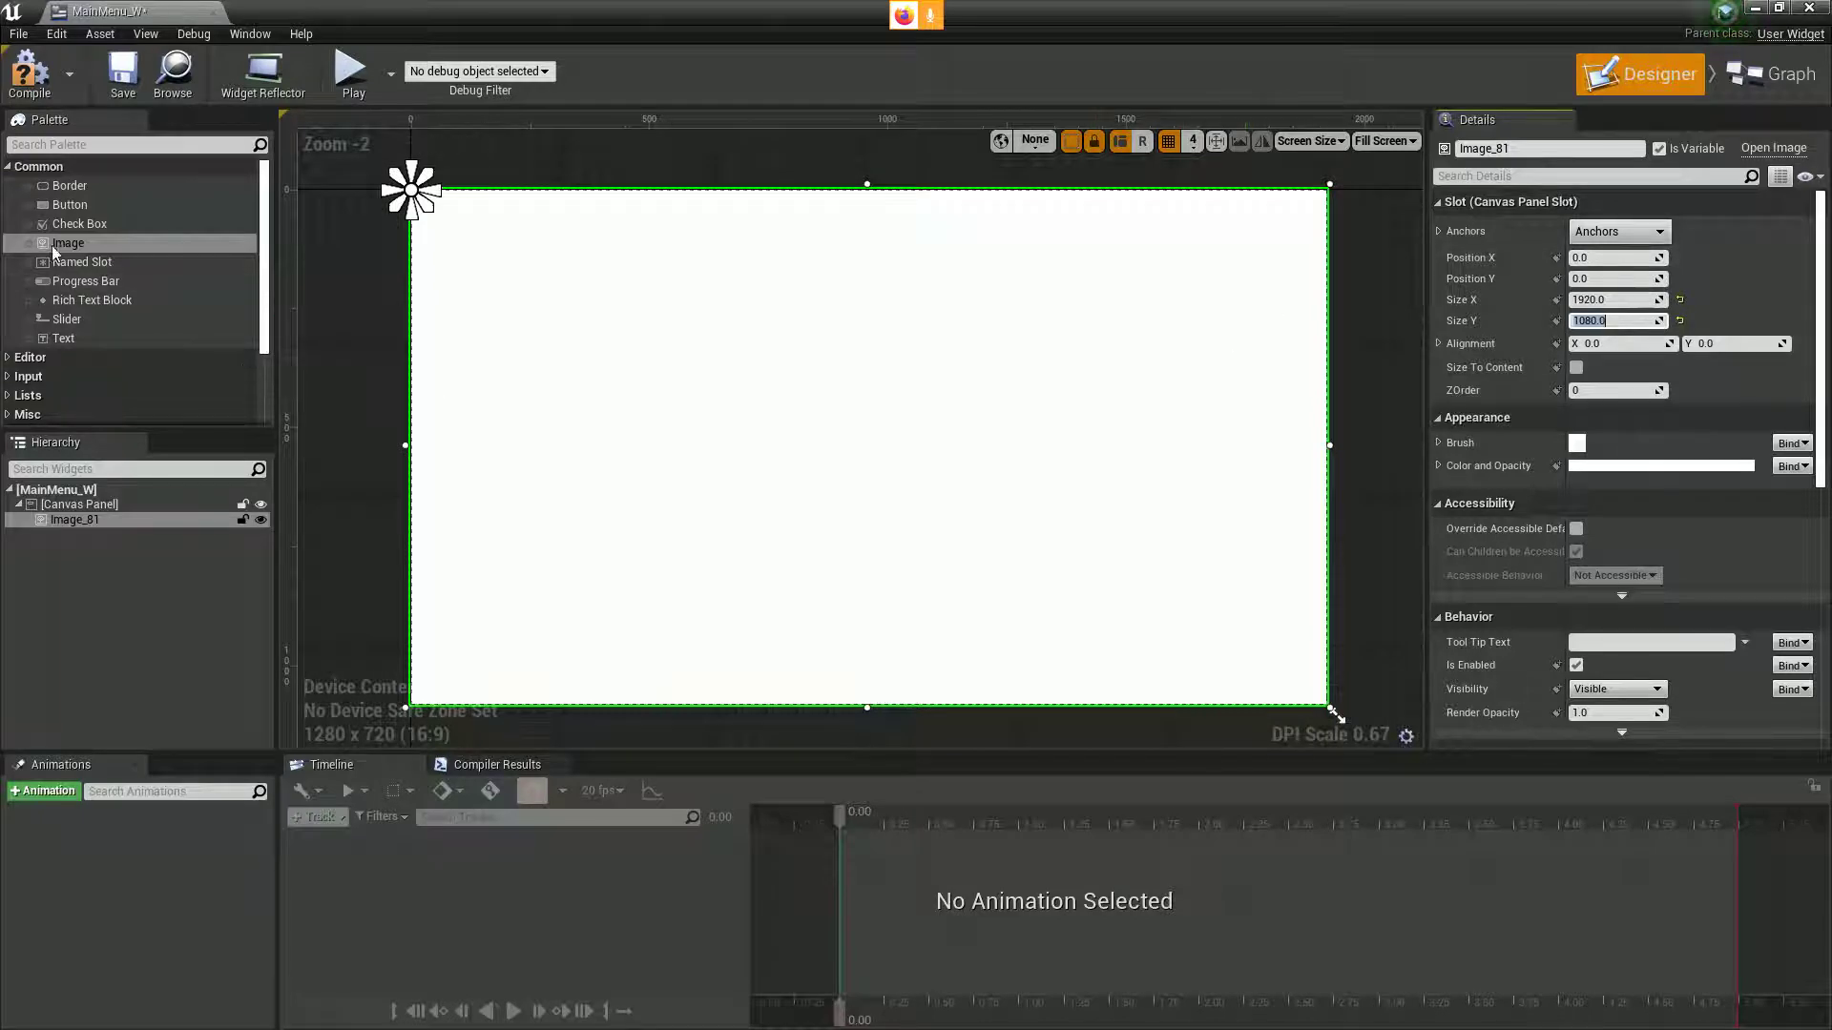
drag(79, 339, 504, 305)
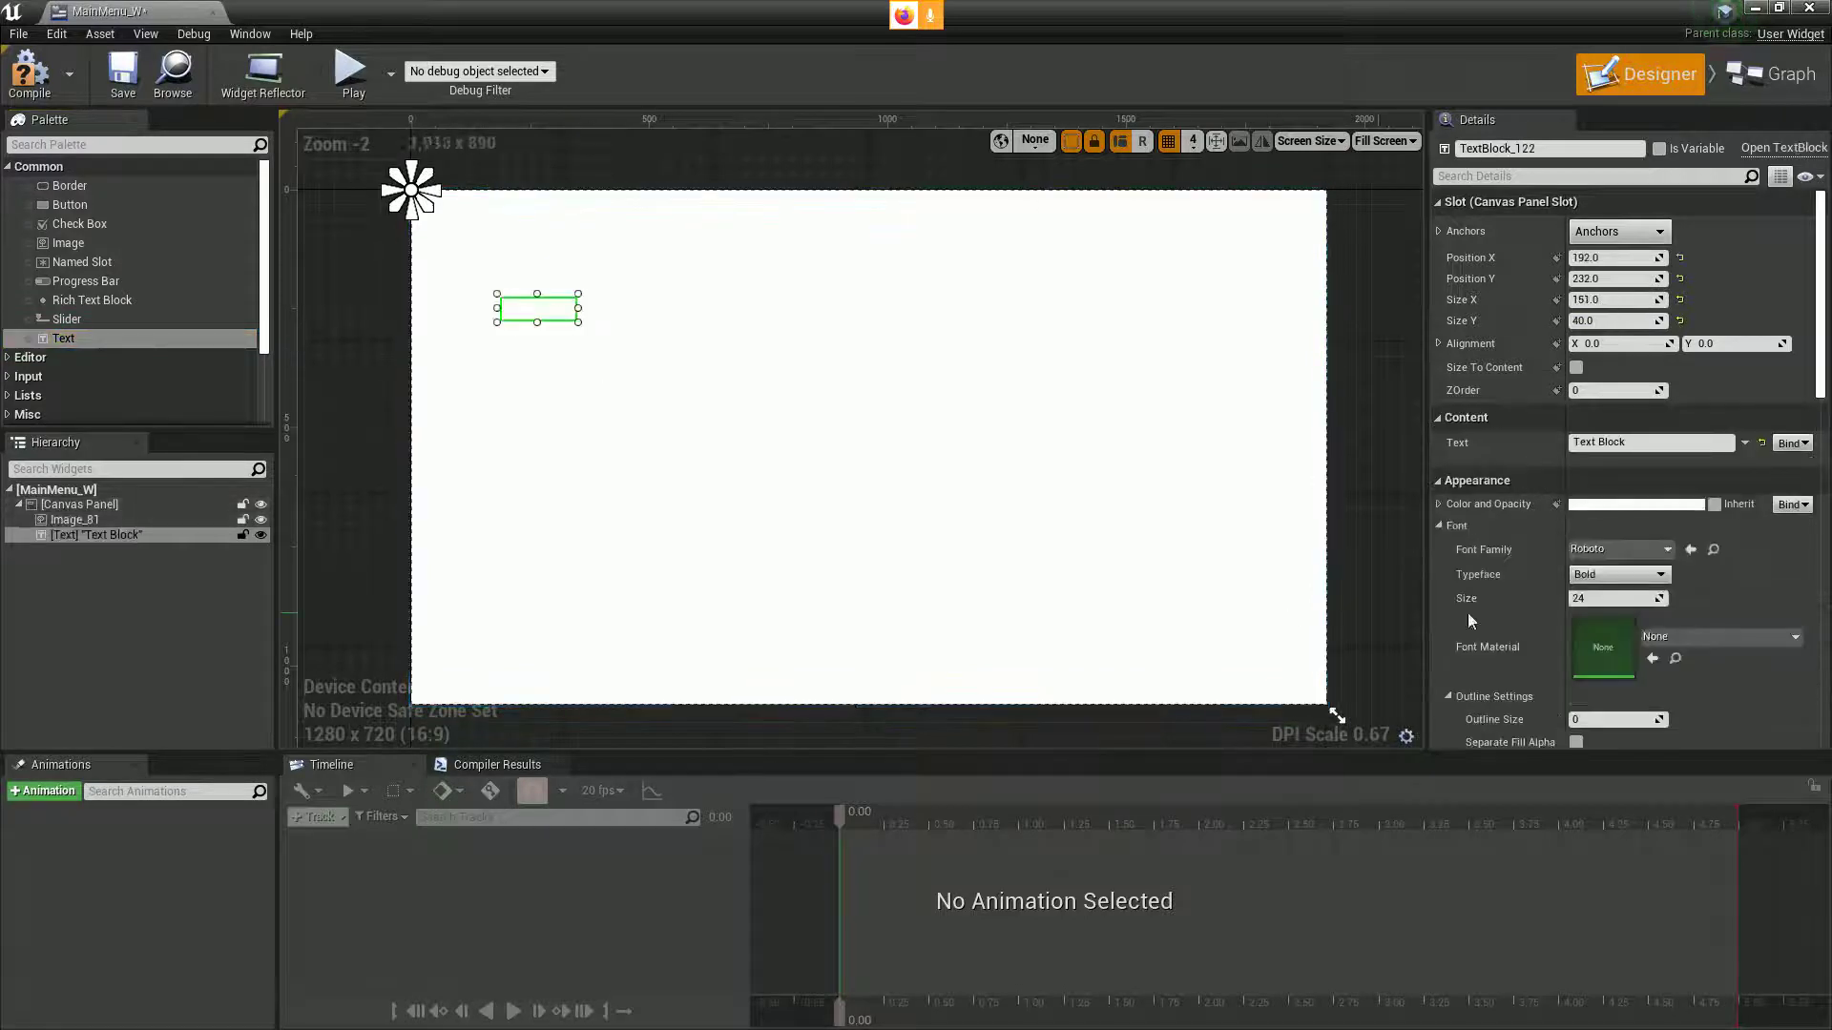
- Make the text black in Bangers-Regular at font size 309, enlarging its box
click(1631, 505)
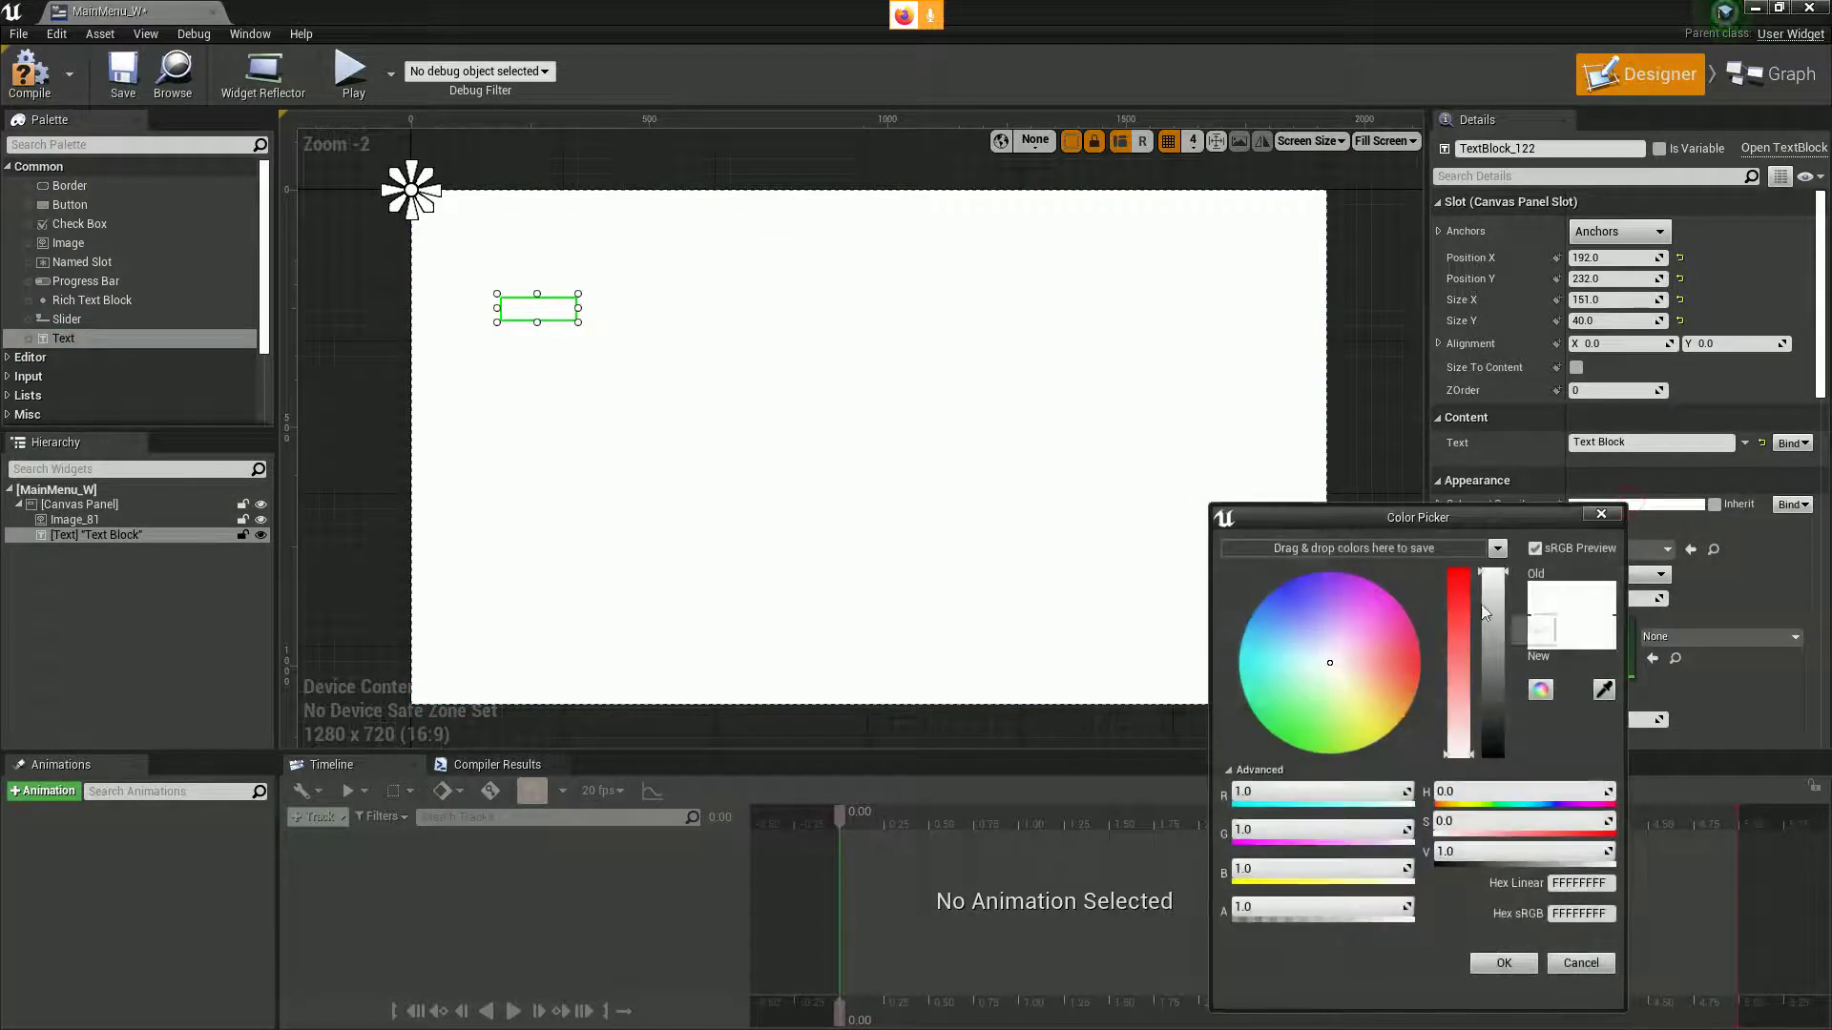
drag(1484, 613, 1520, 803)
click(1503, 964)
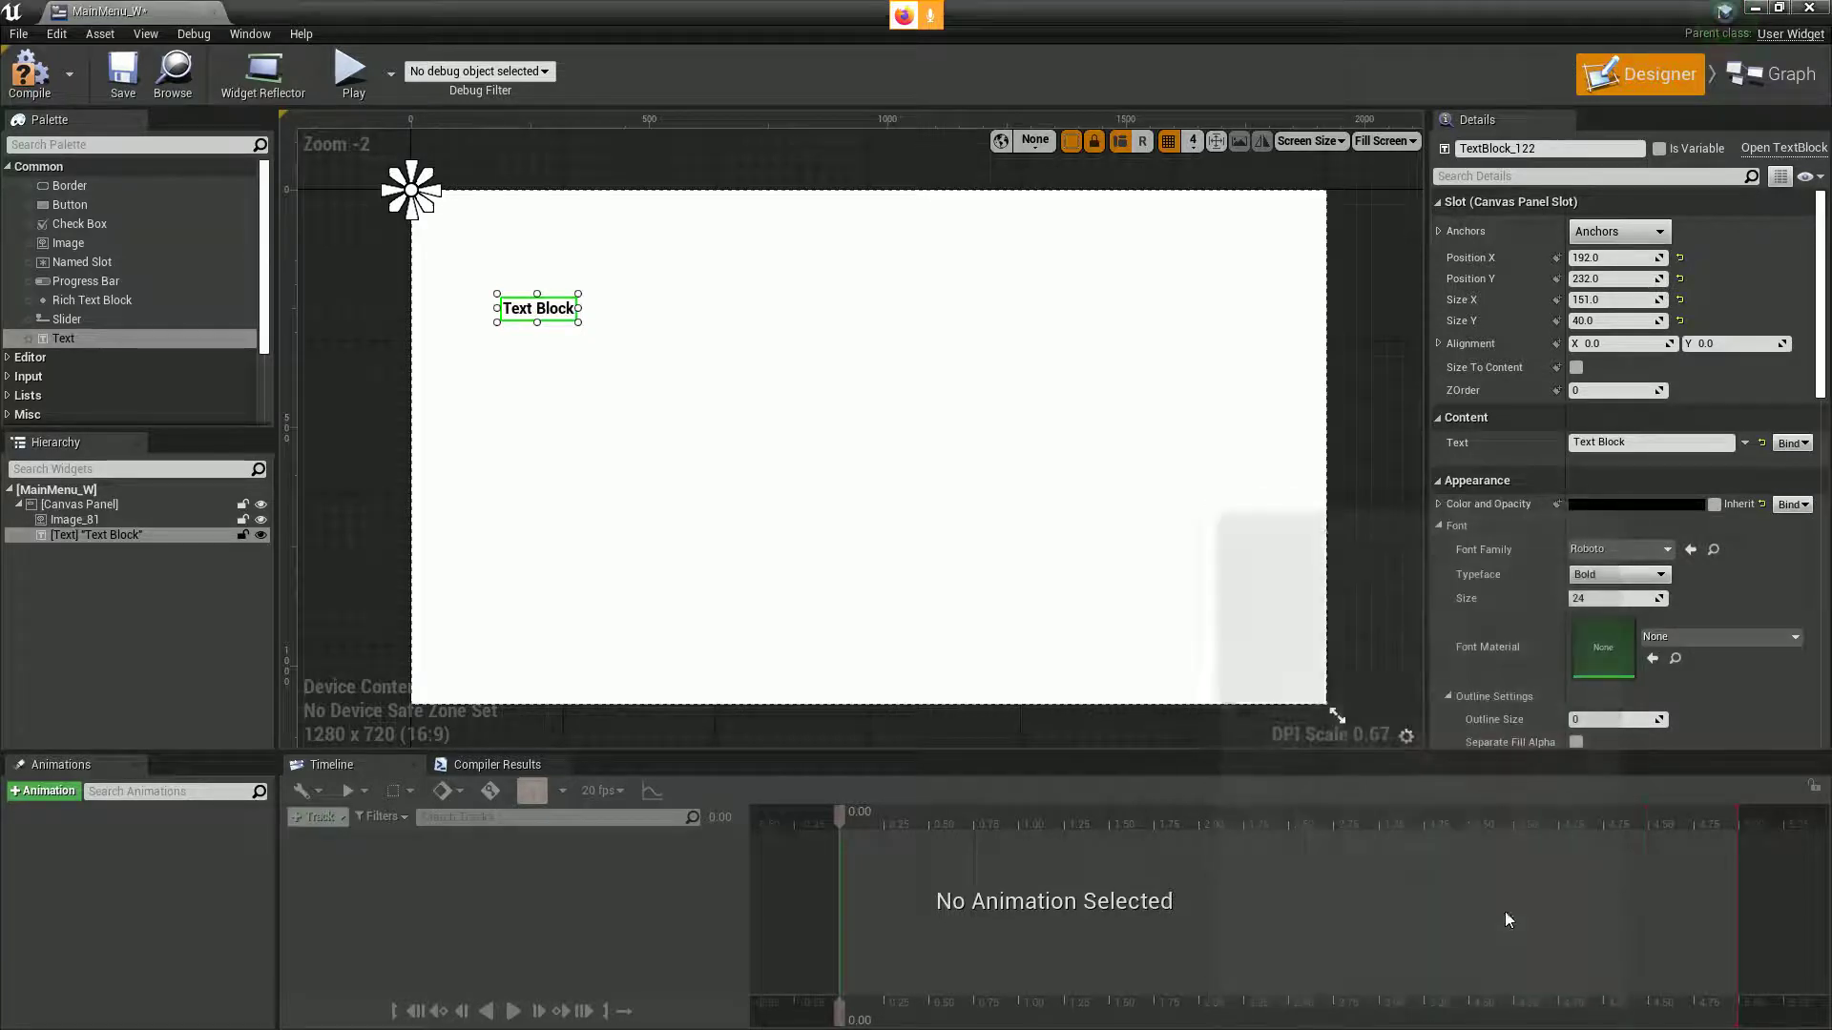
click(1655, 558)
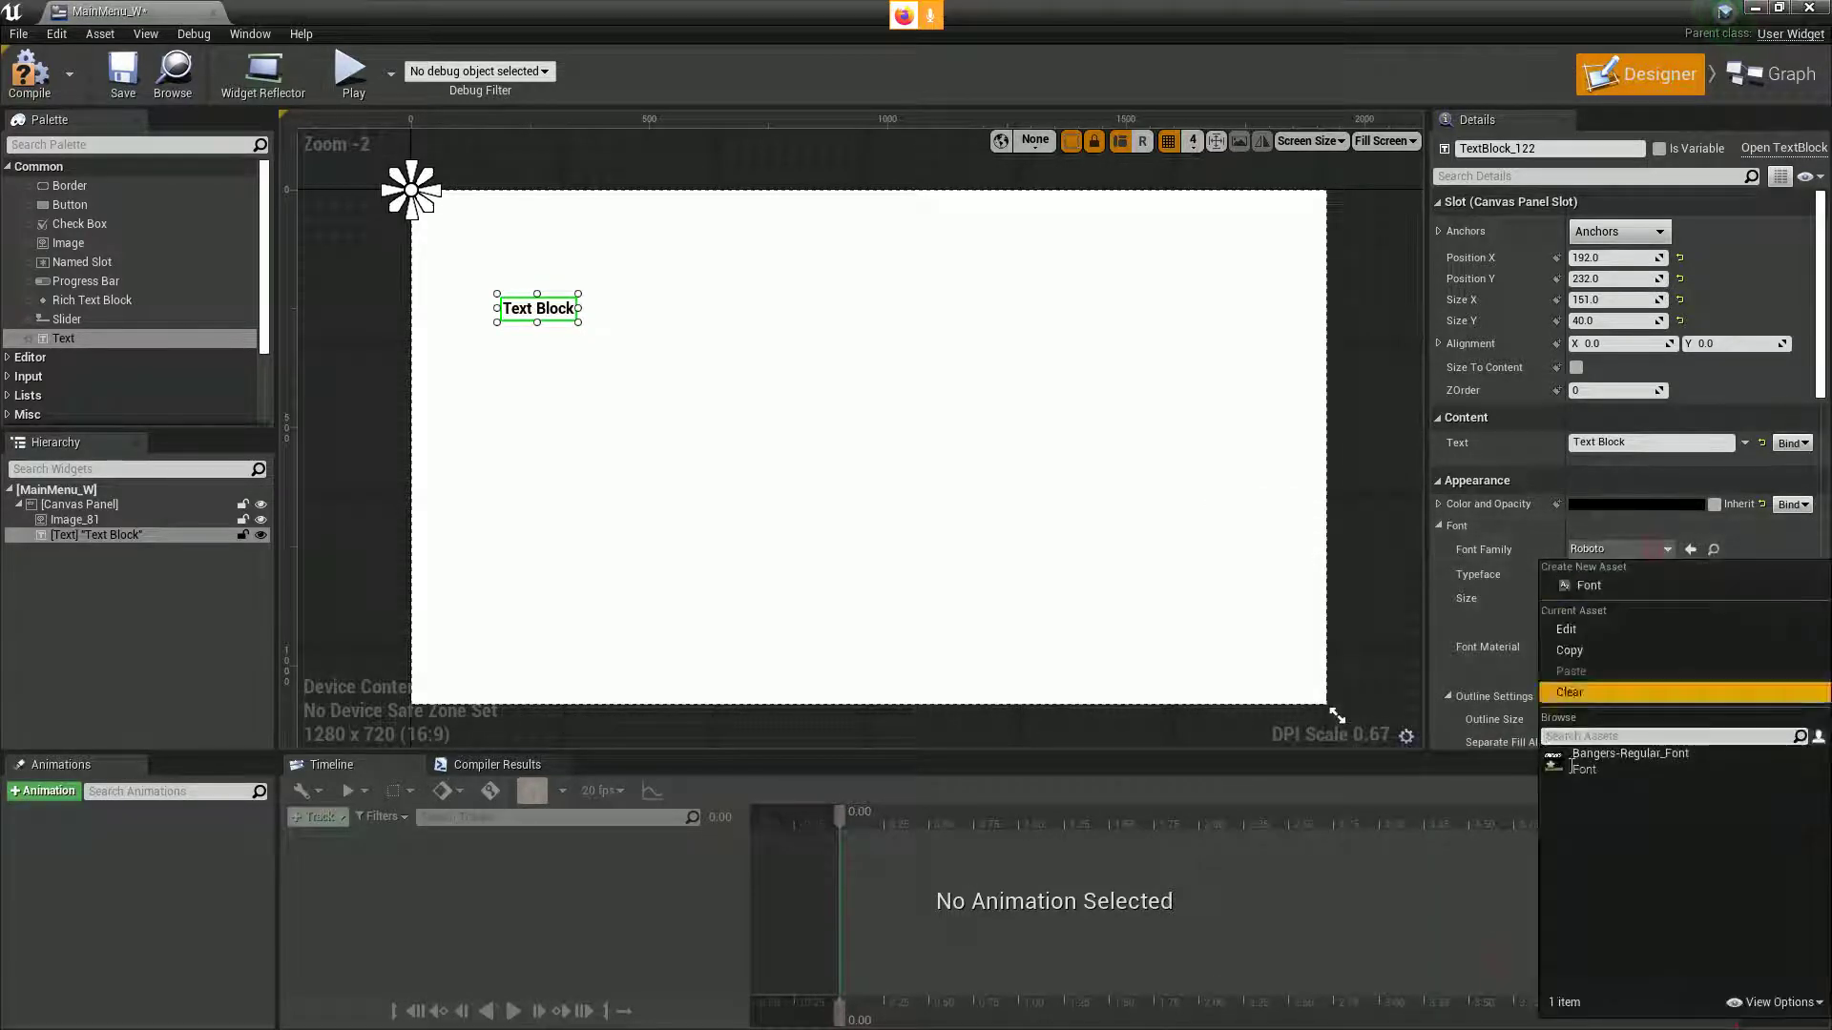
click(1598, 774)
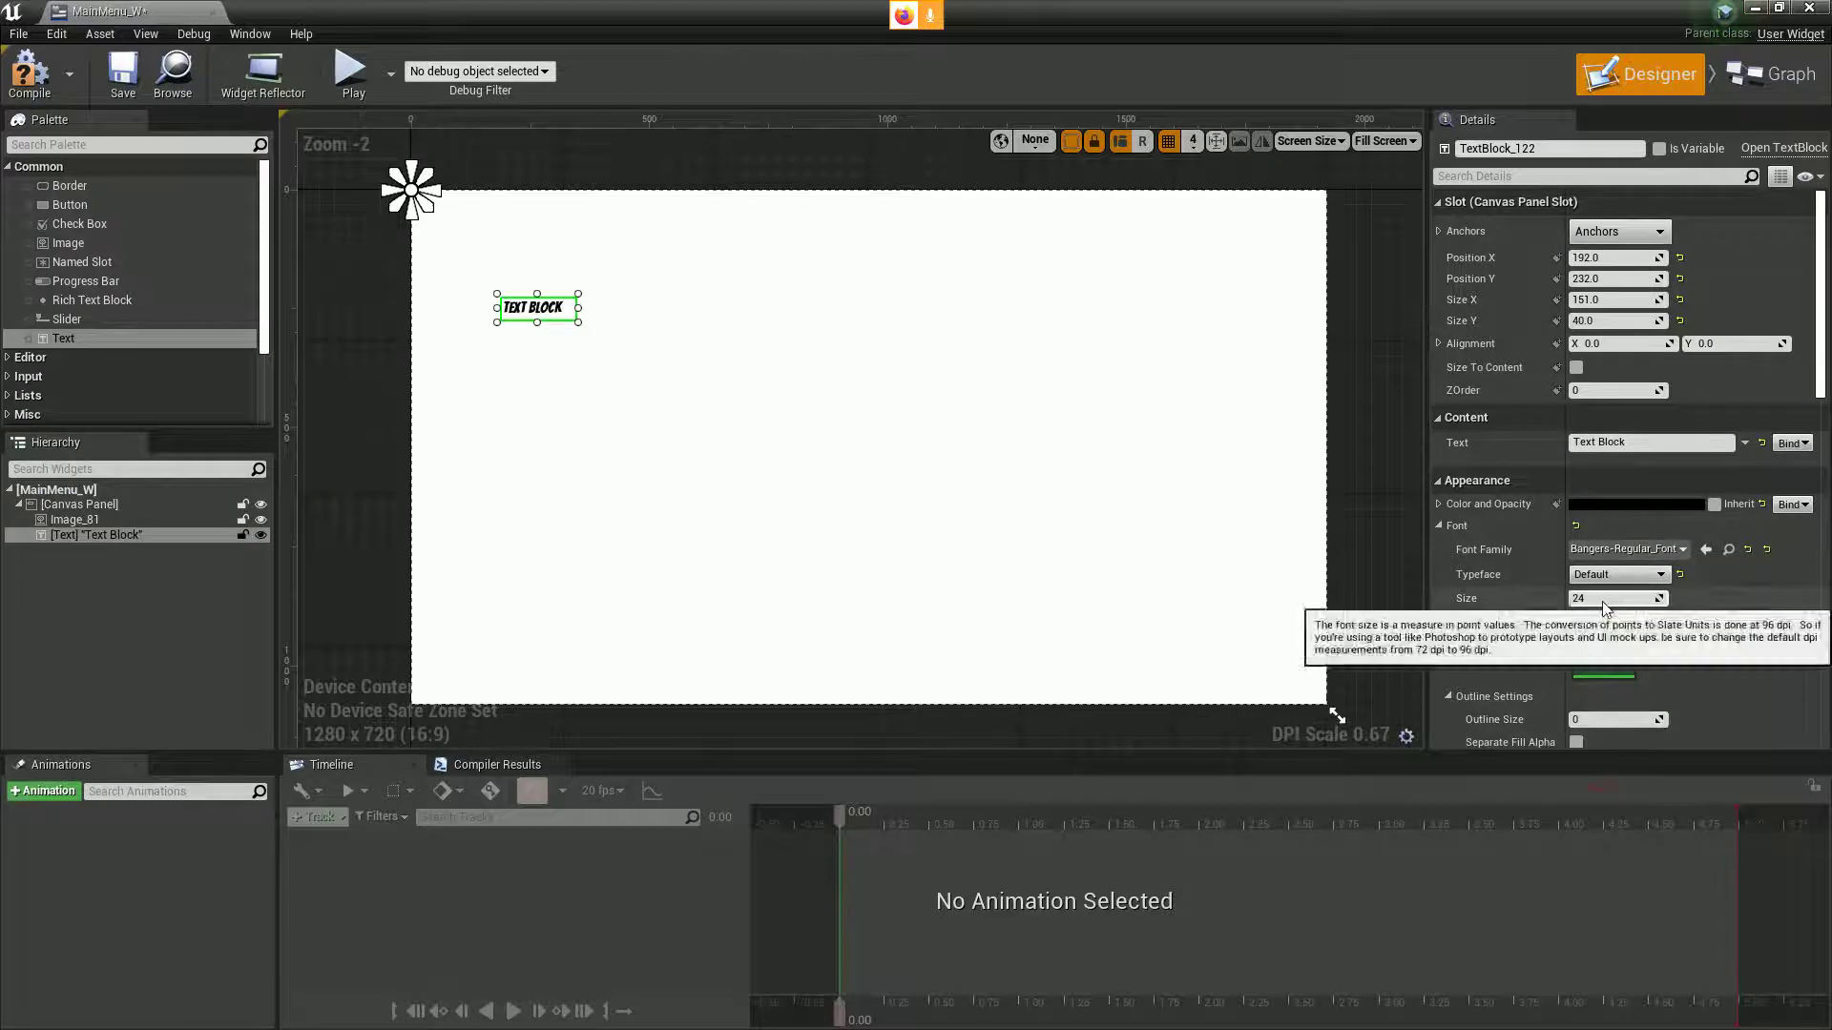
drag(1606, 598, 1718, 598)
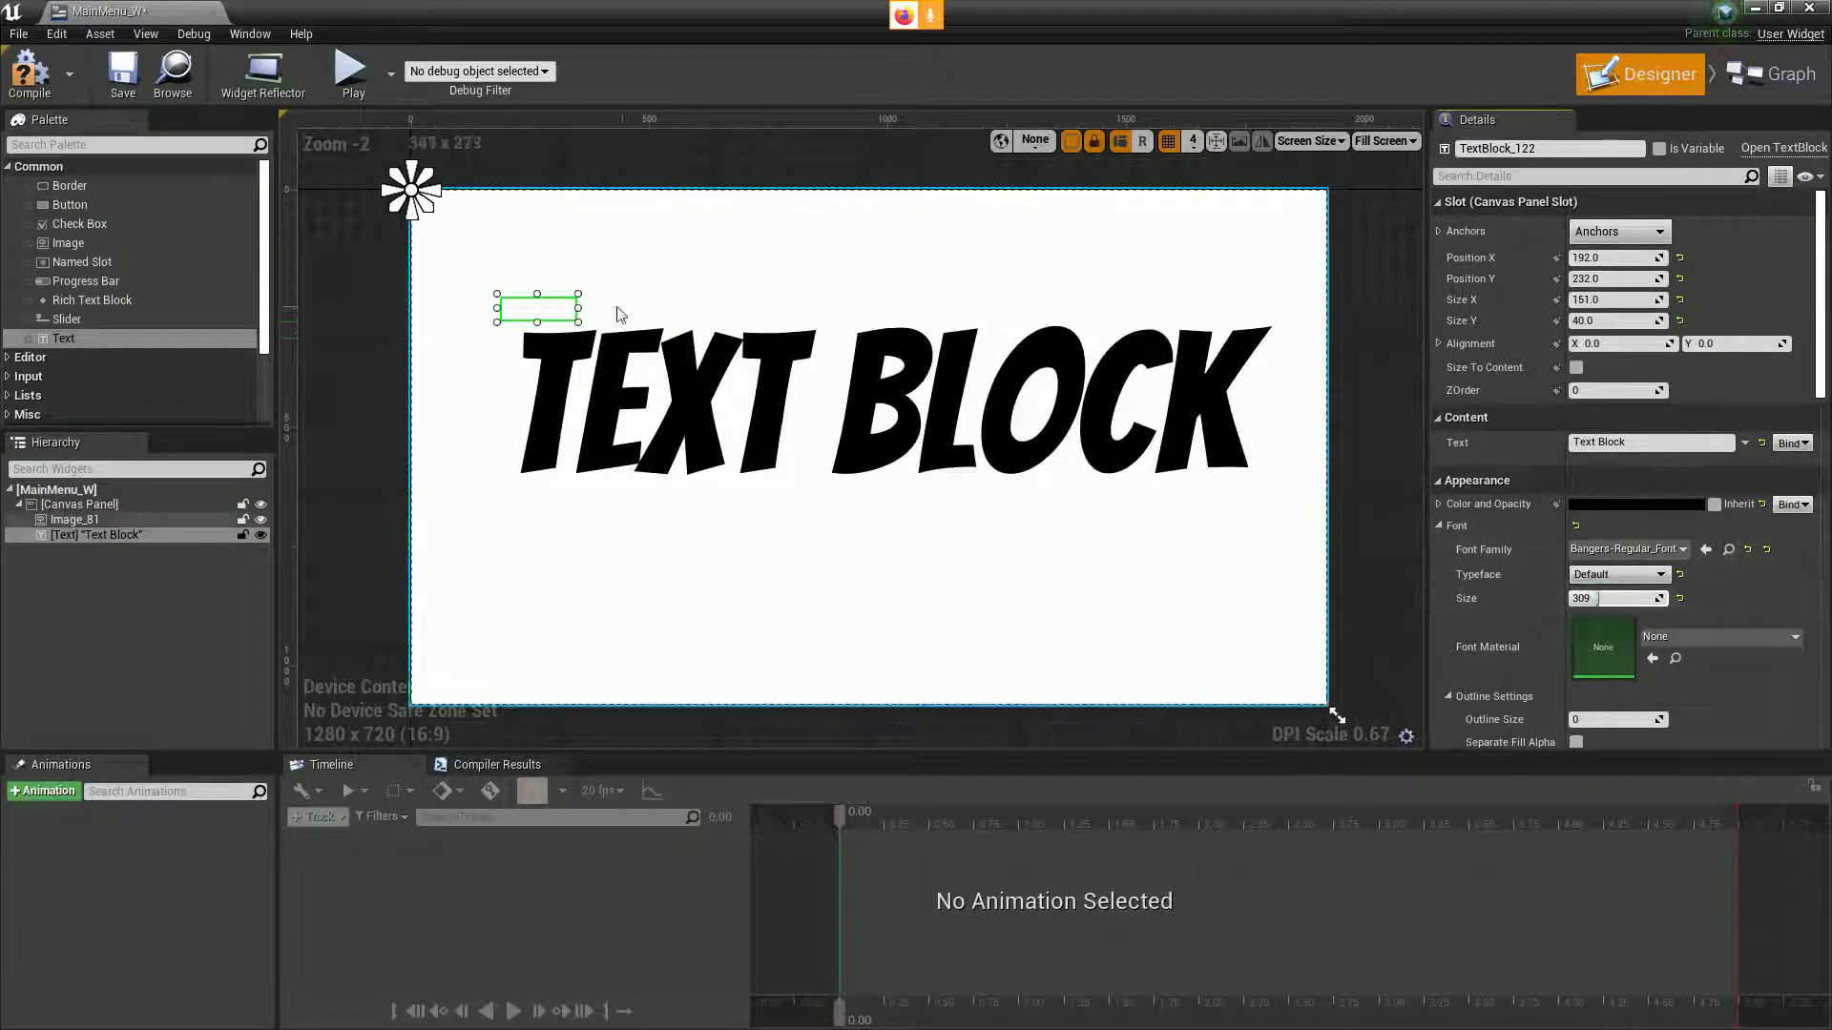
drag(579, 322, 1263, 531)
- Change the text to 'Game Name' and move it toward the top-left
click(1641, 443)
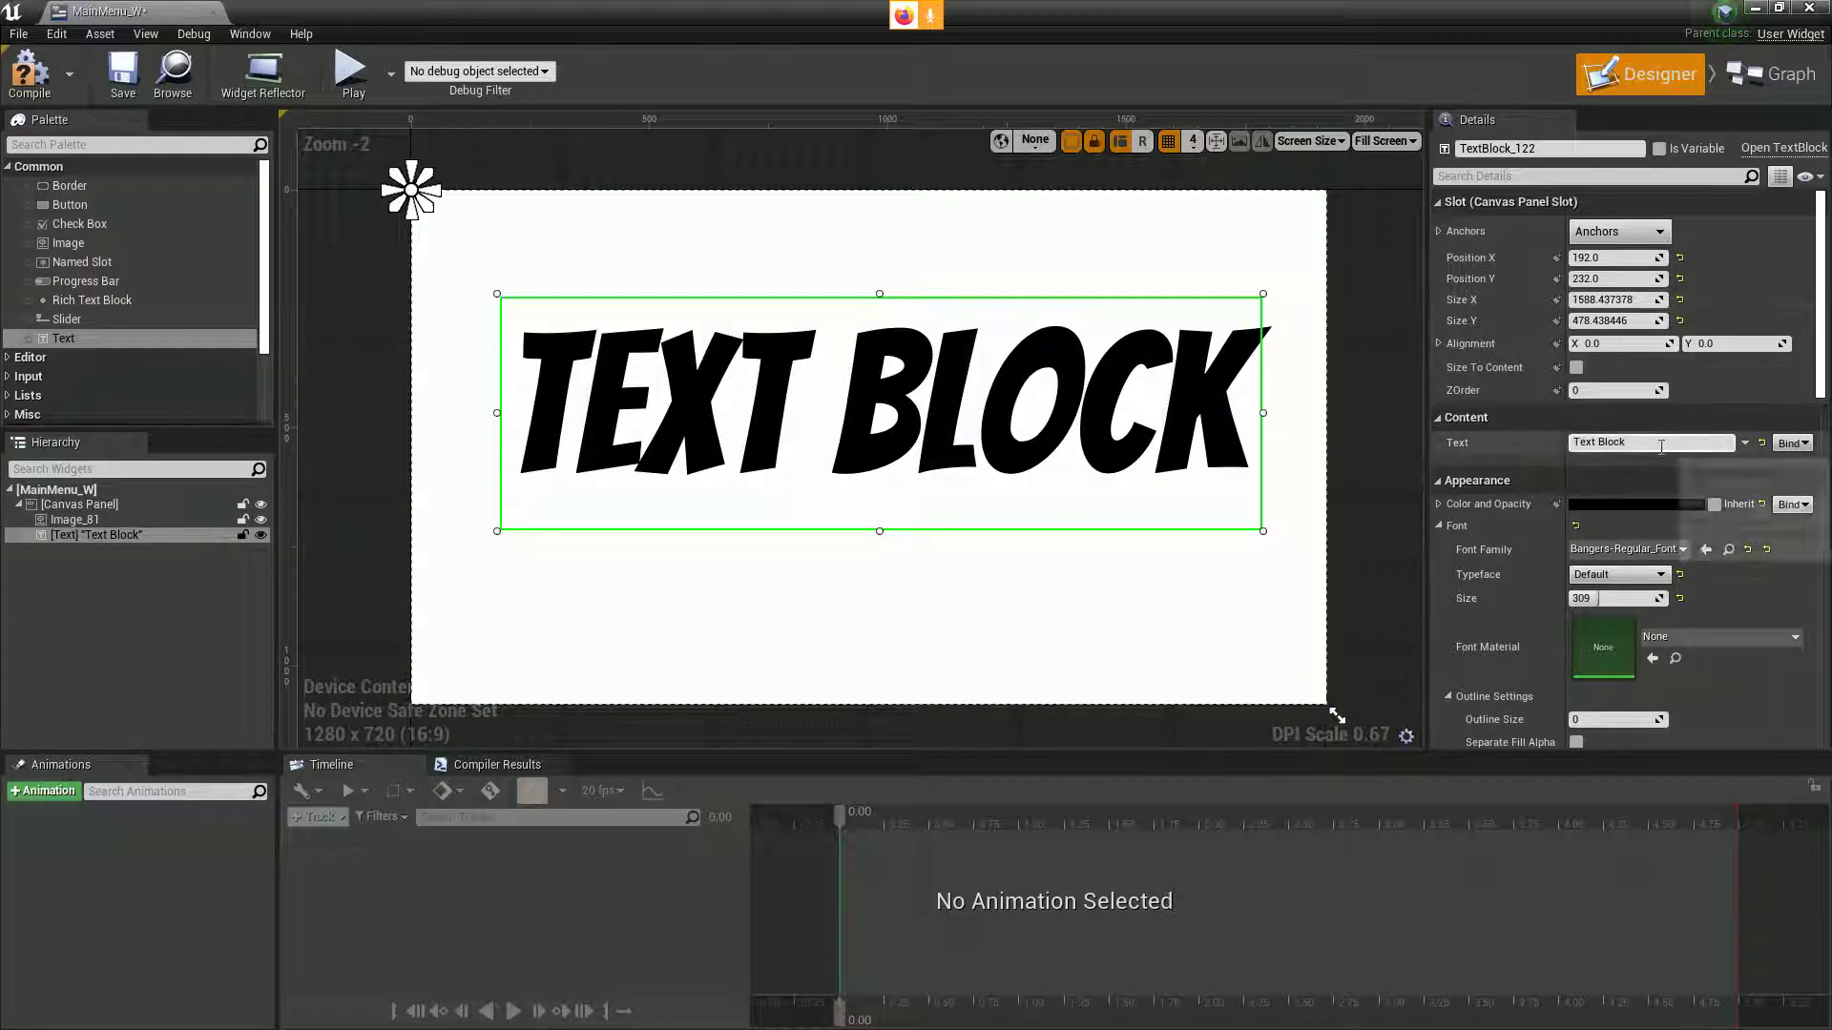
text(Game)
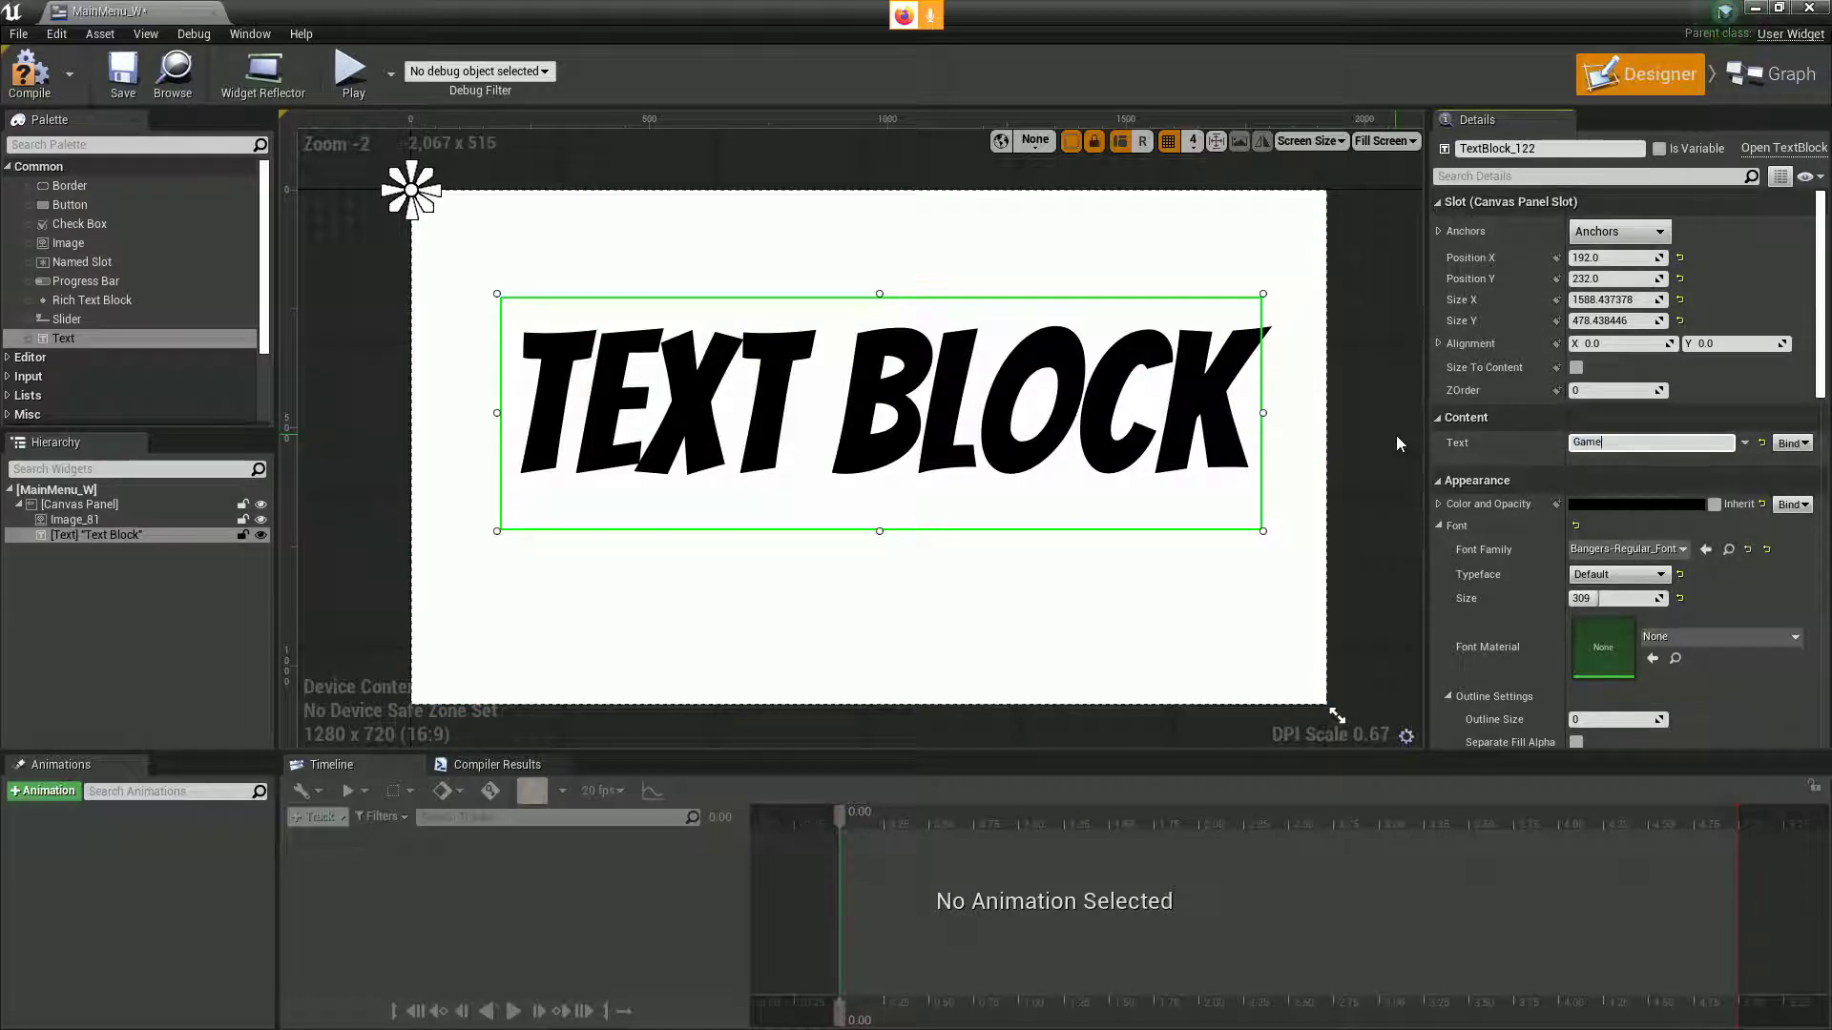
text( Name)
drag(1006, 444, 951, 396)
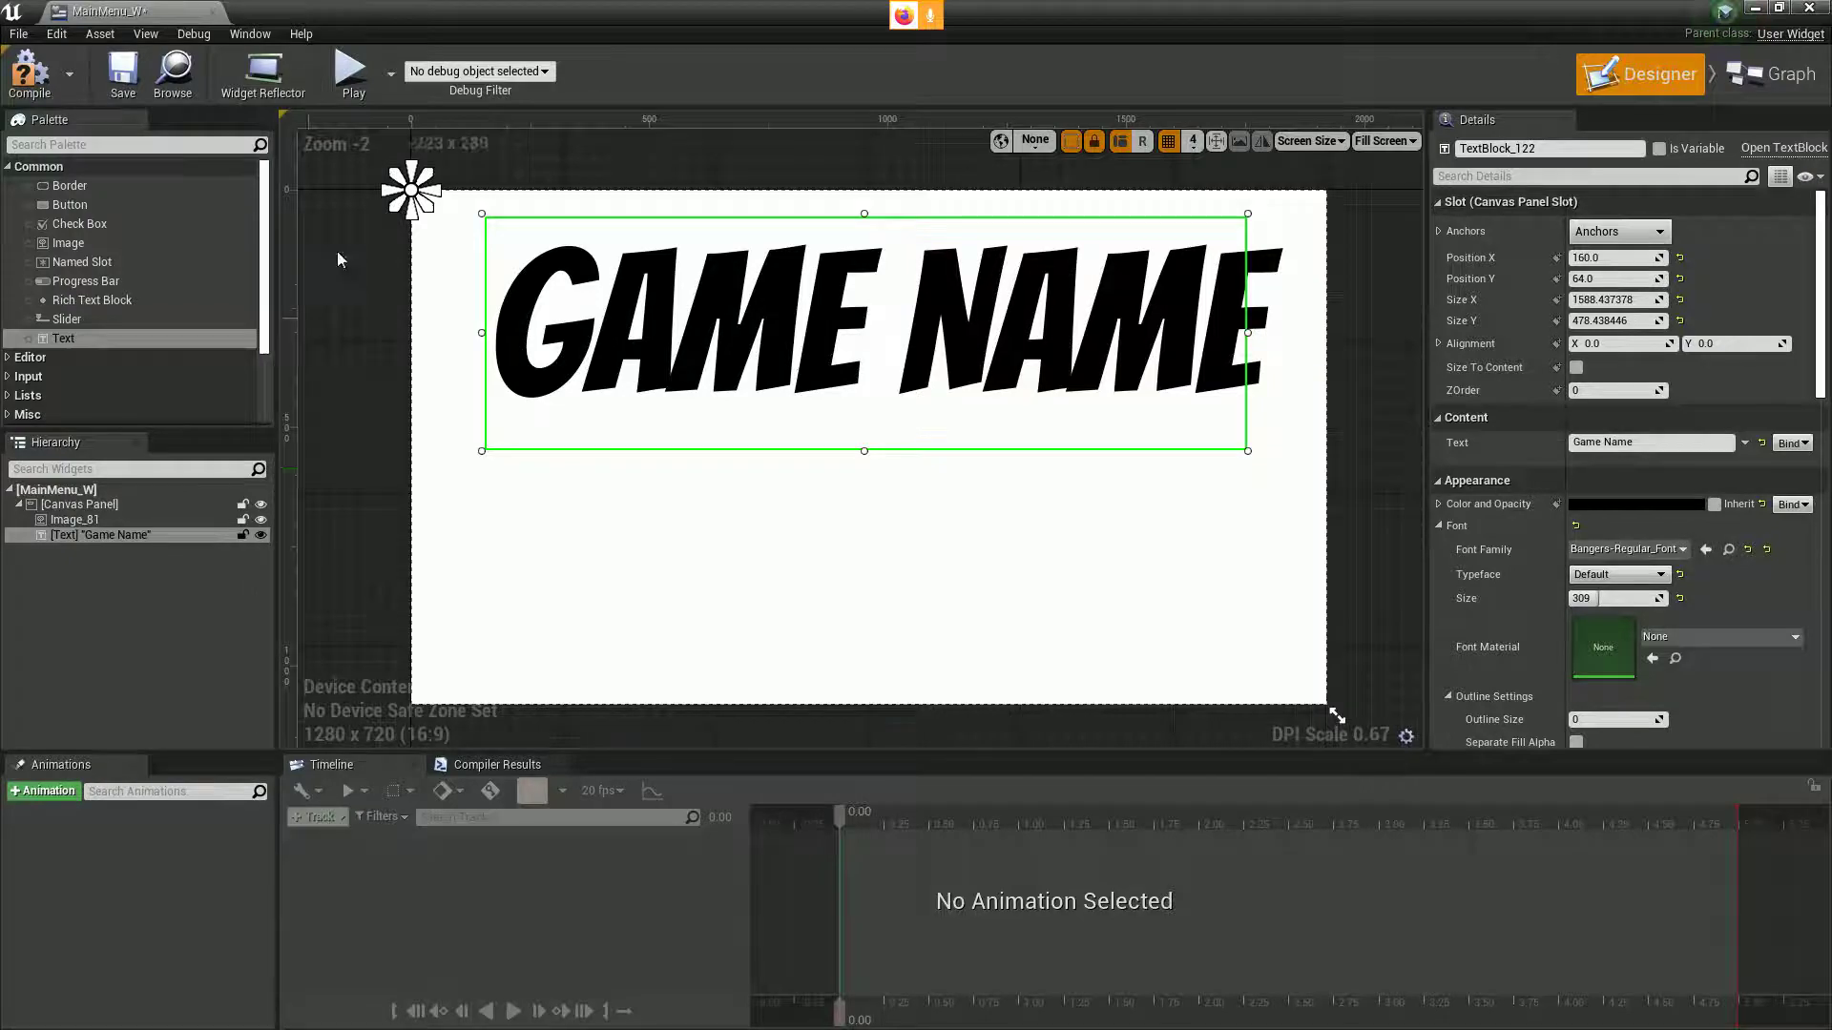
key(alt+Tab)
key(alt+Tab)
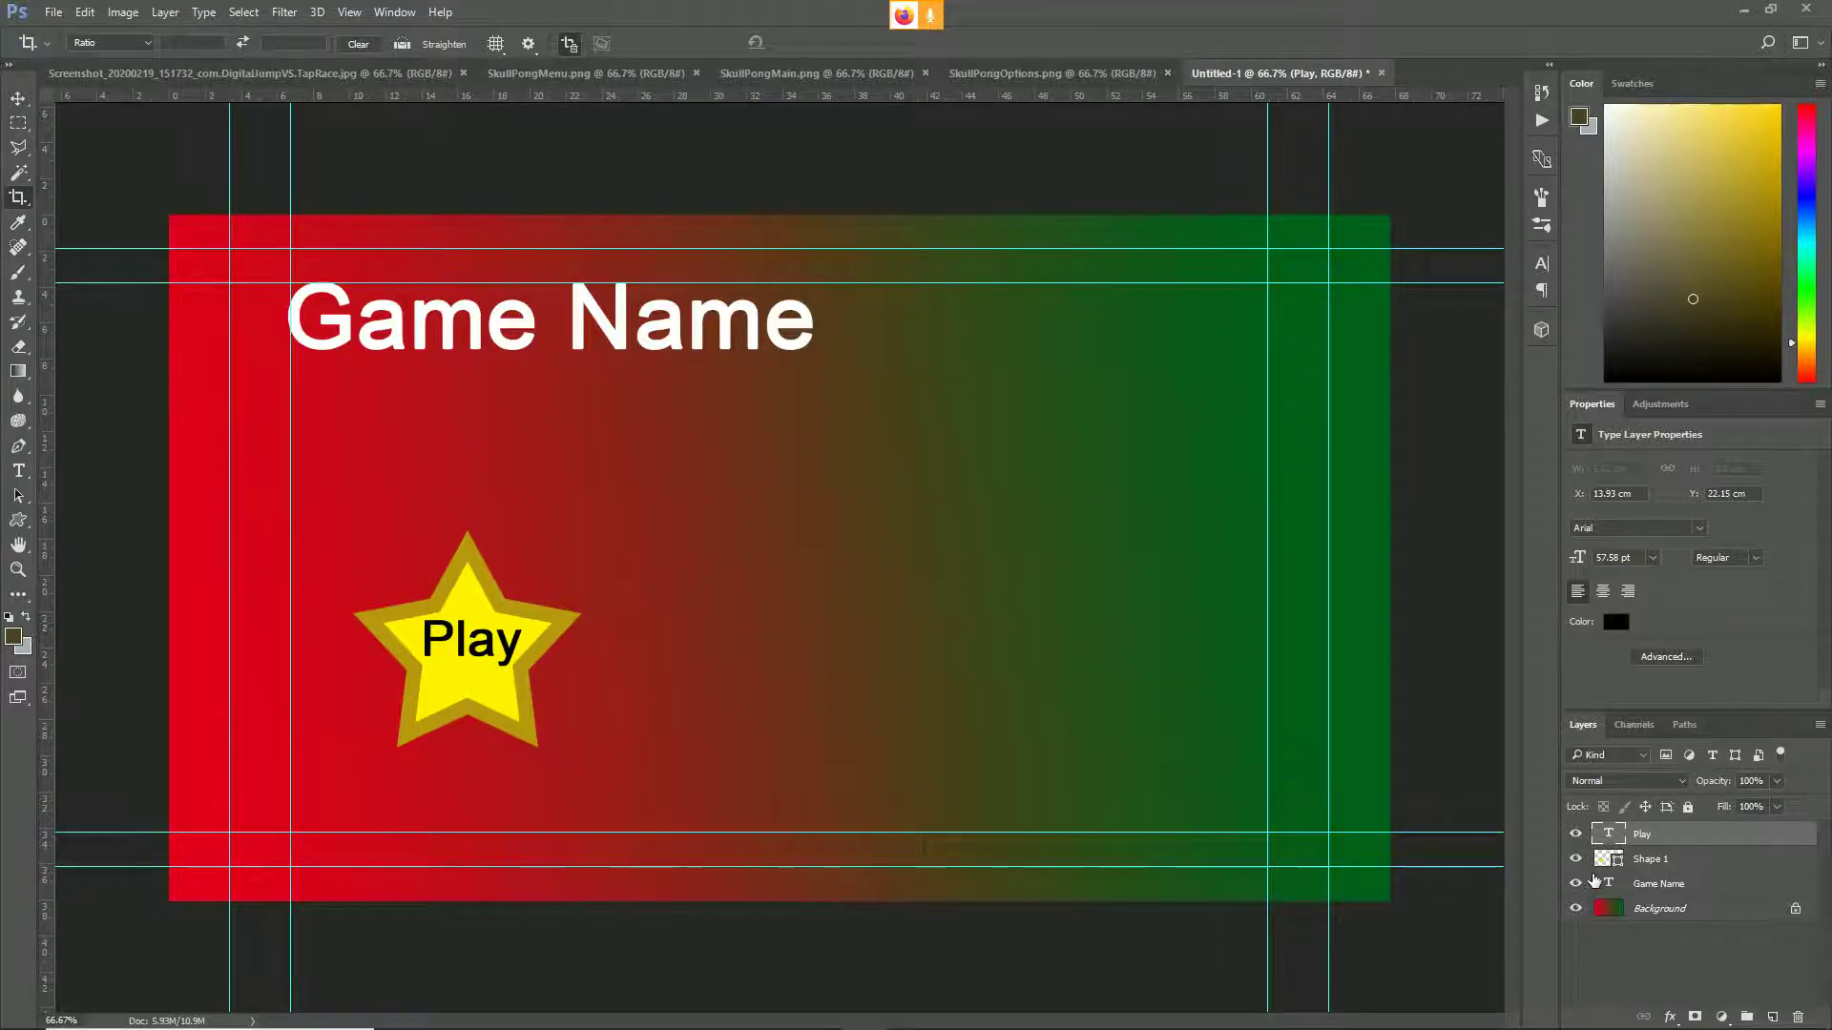
- Hide the Background layer and crop the canvas tightly around the star Play button
click(1575, 909)
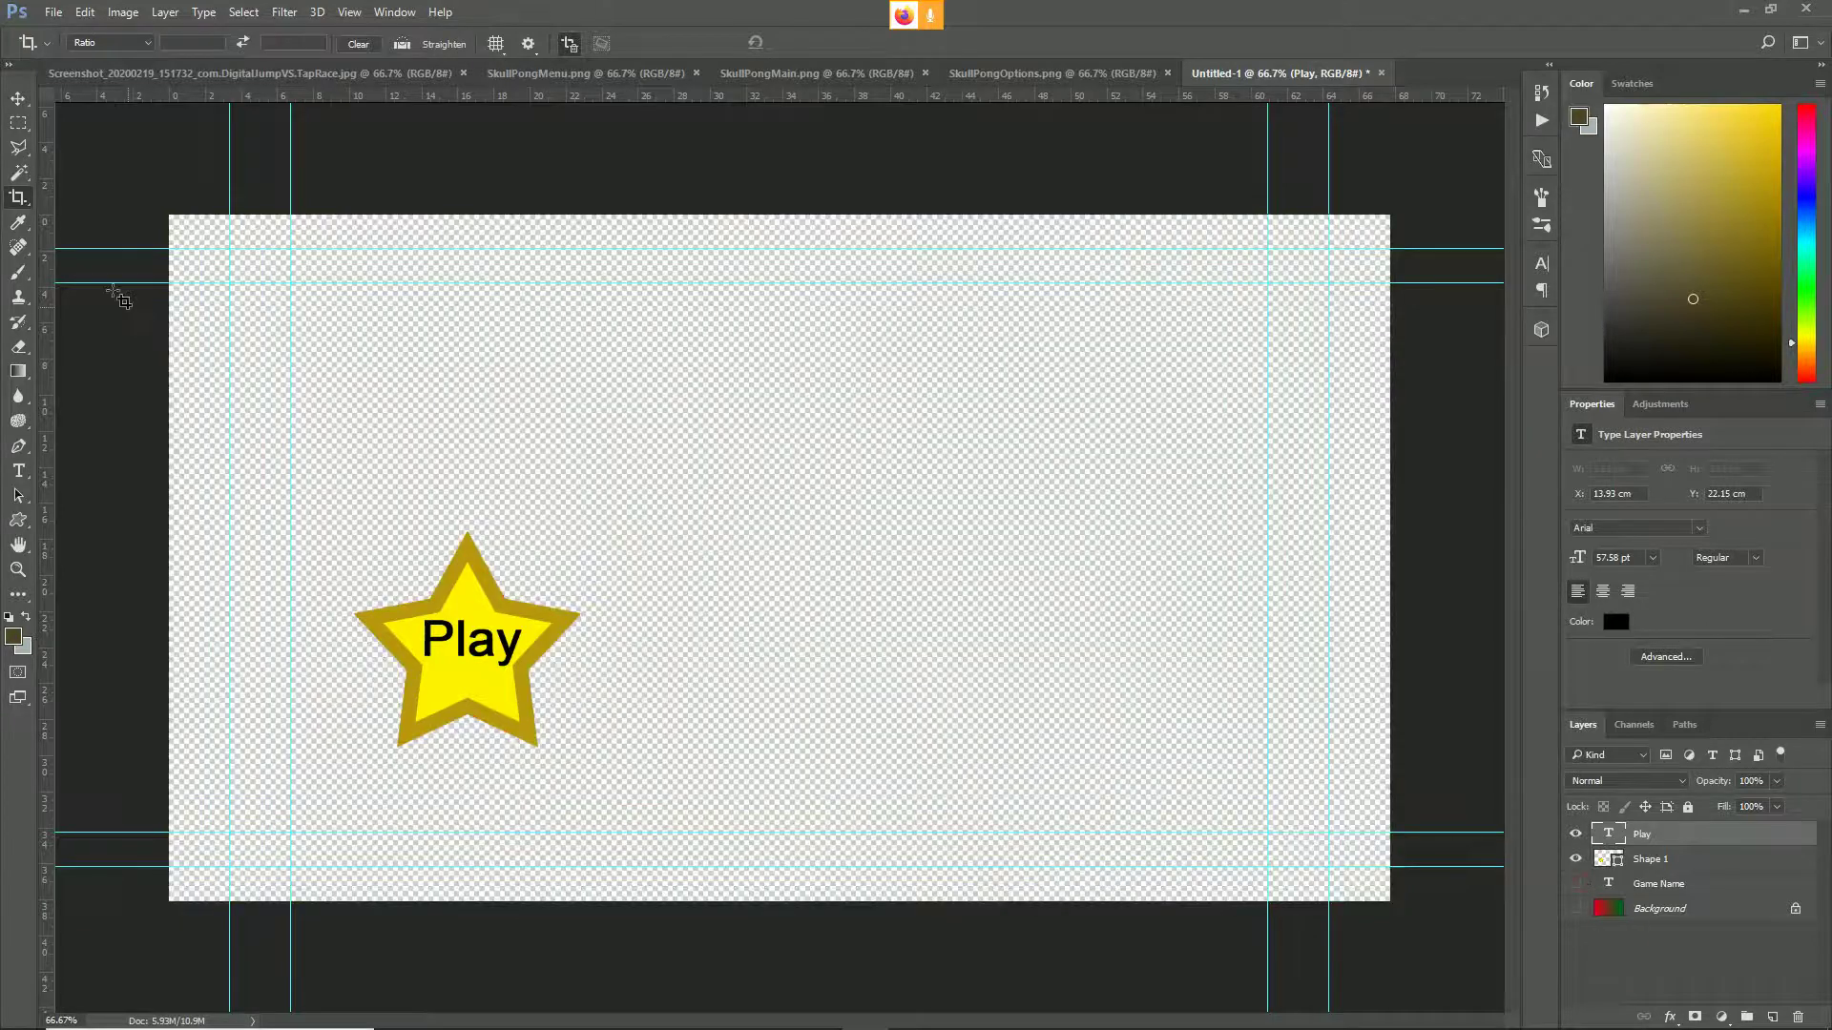
drag(344, 515, 586, 754)
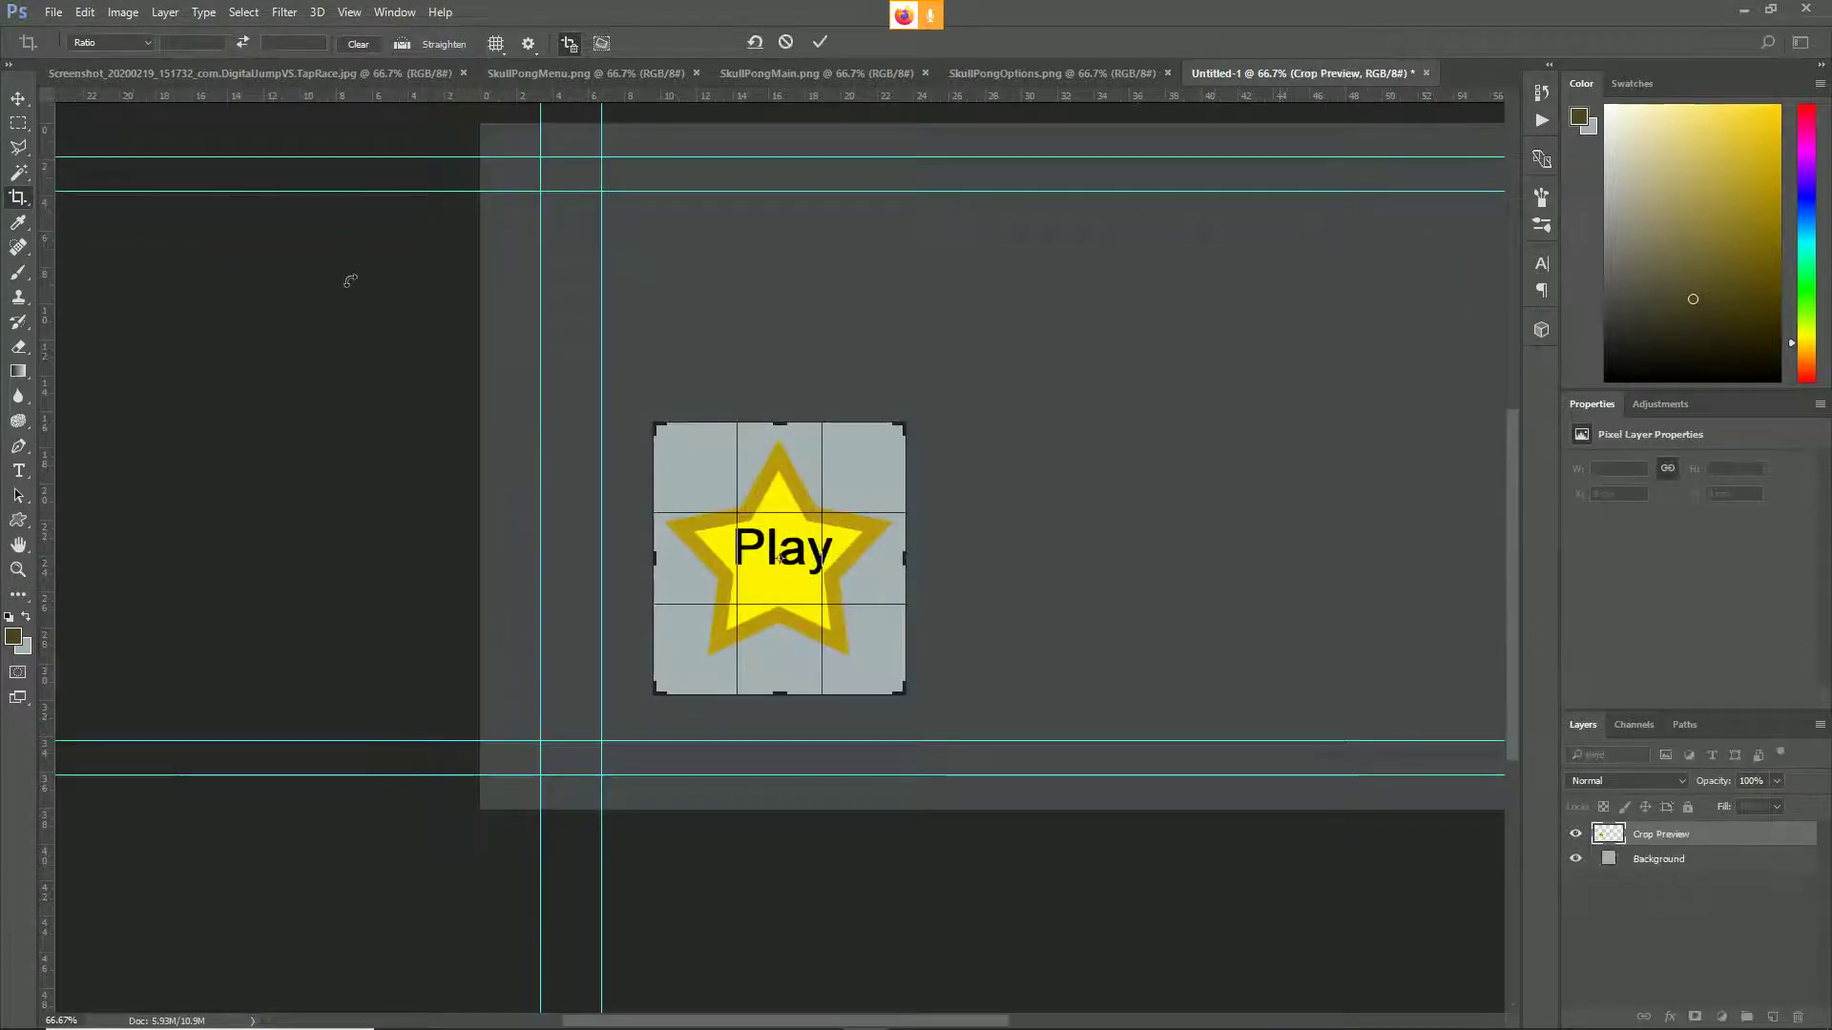
key(Return)
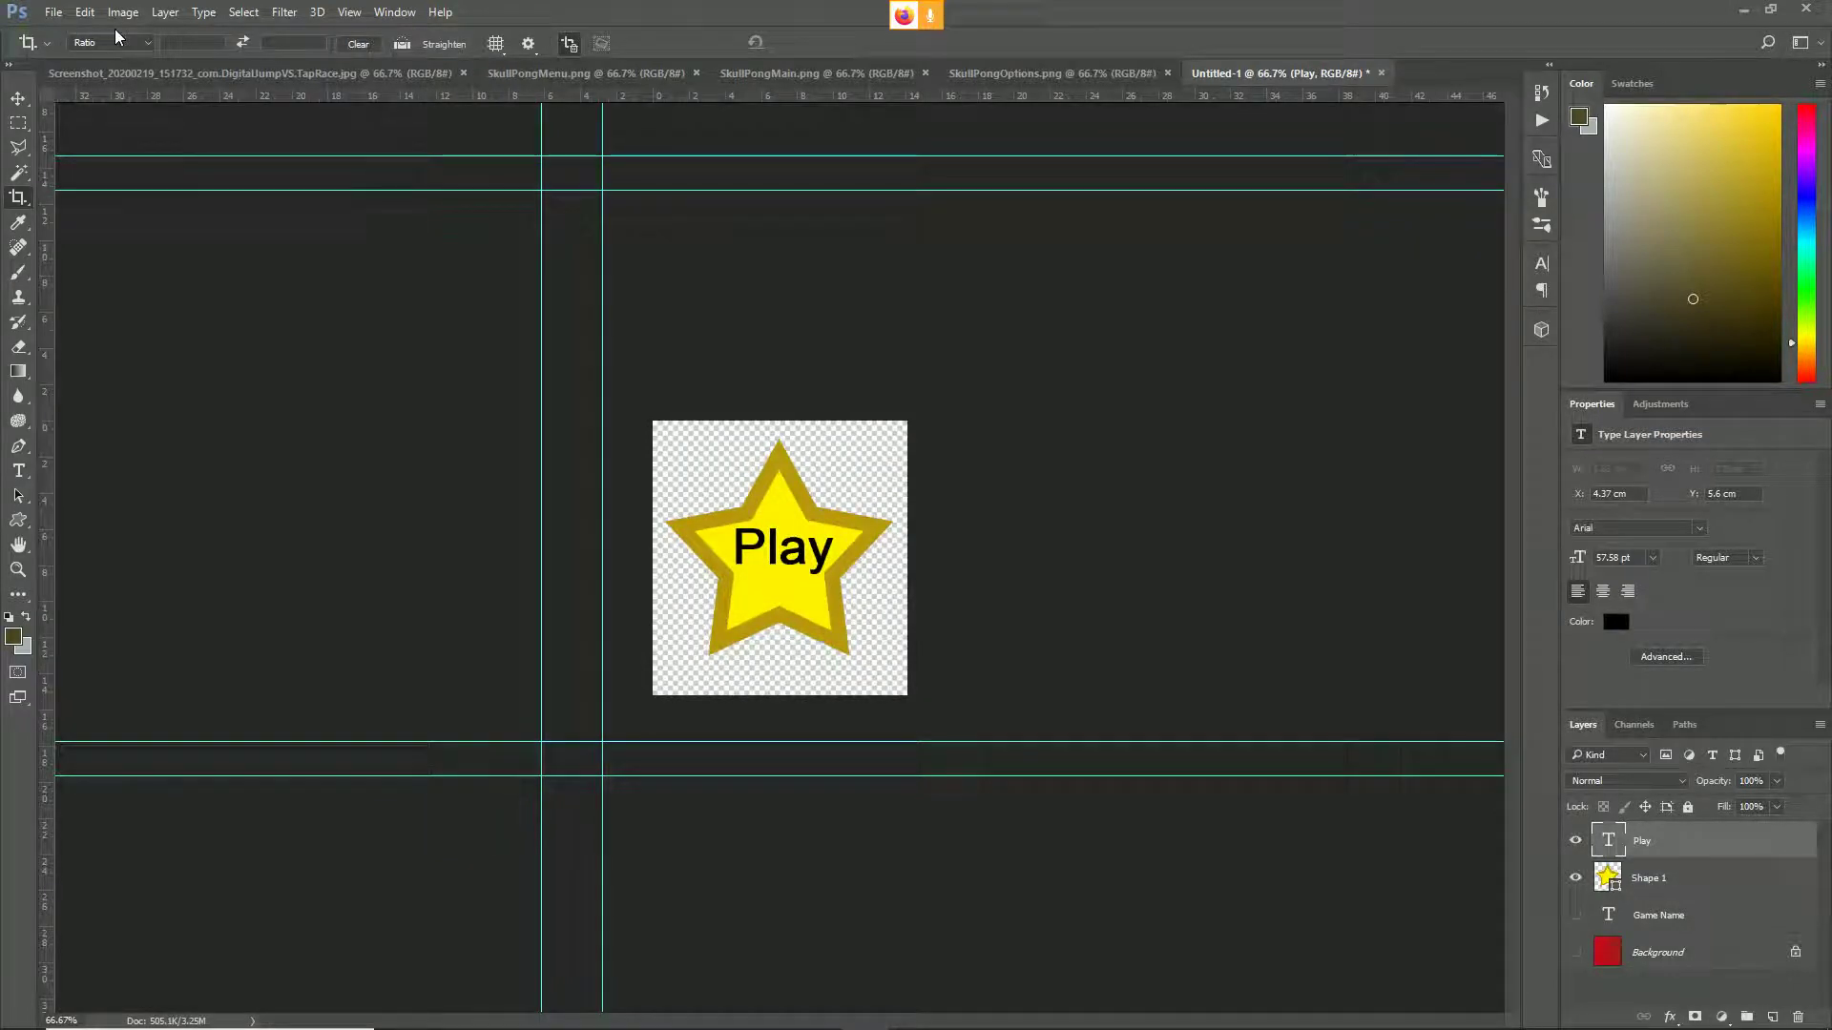
click(54, 12)
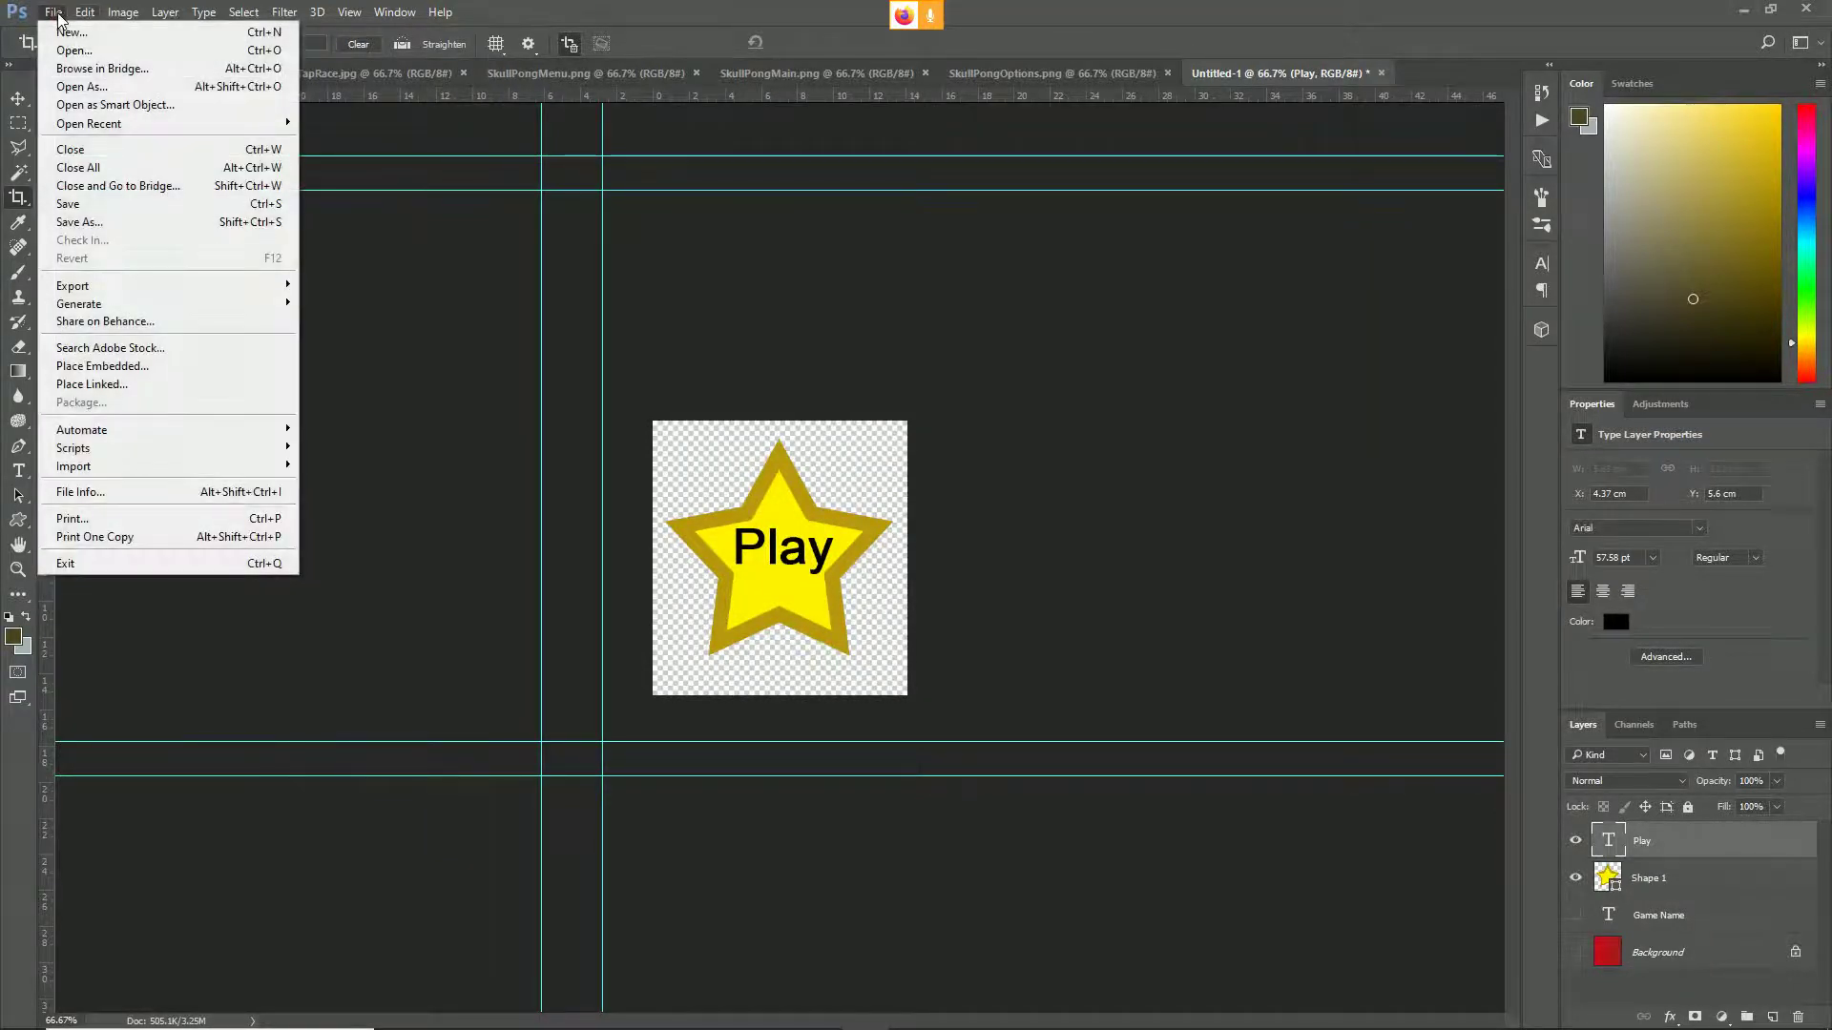
mouse_move(122, 15)
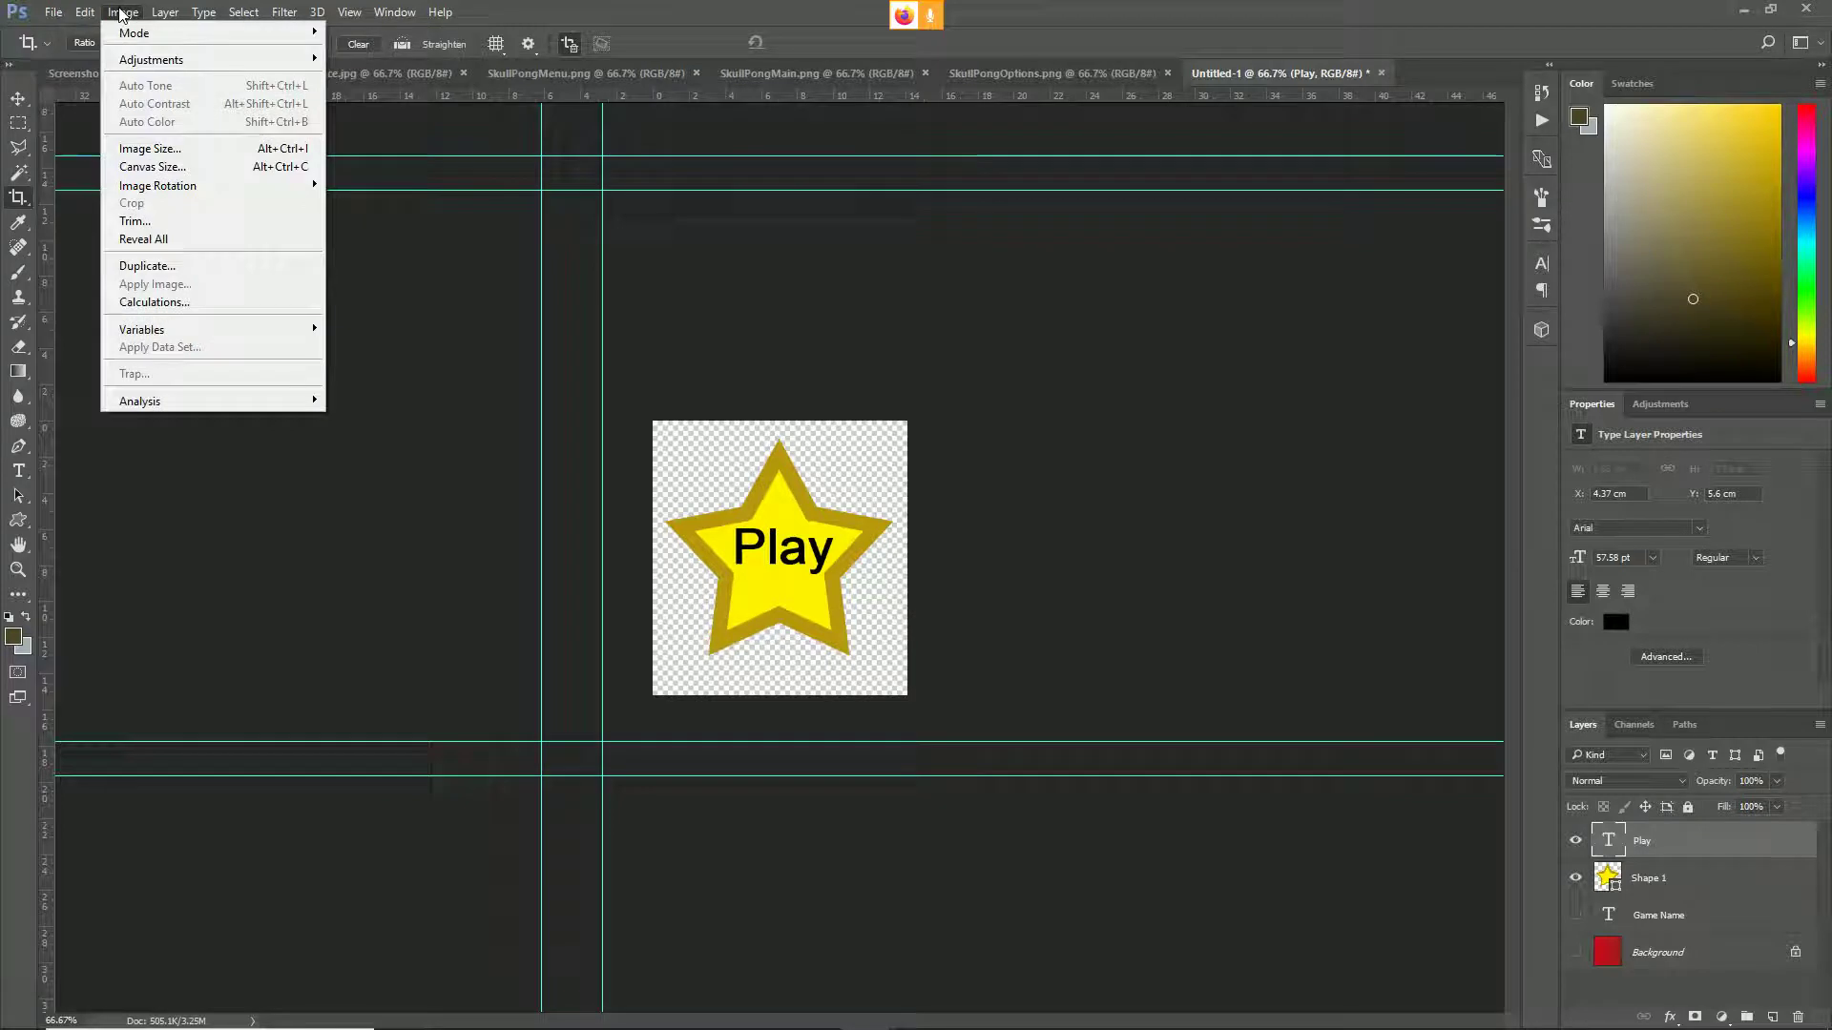
click(122, 14)
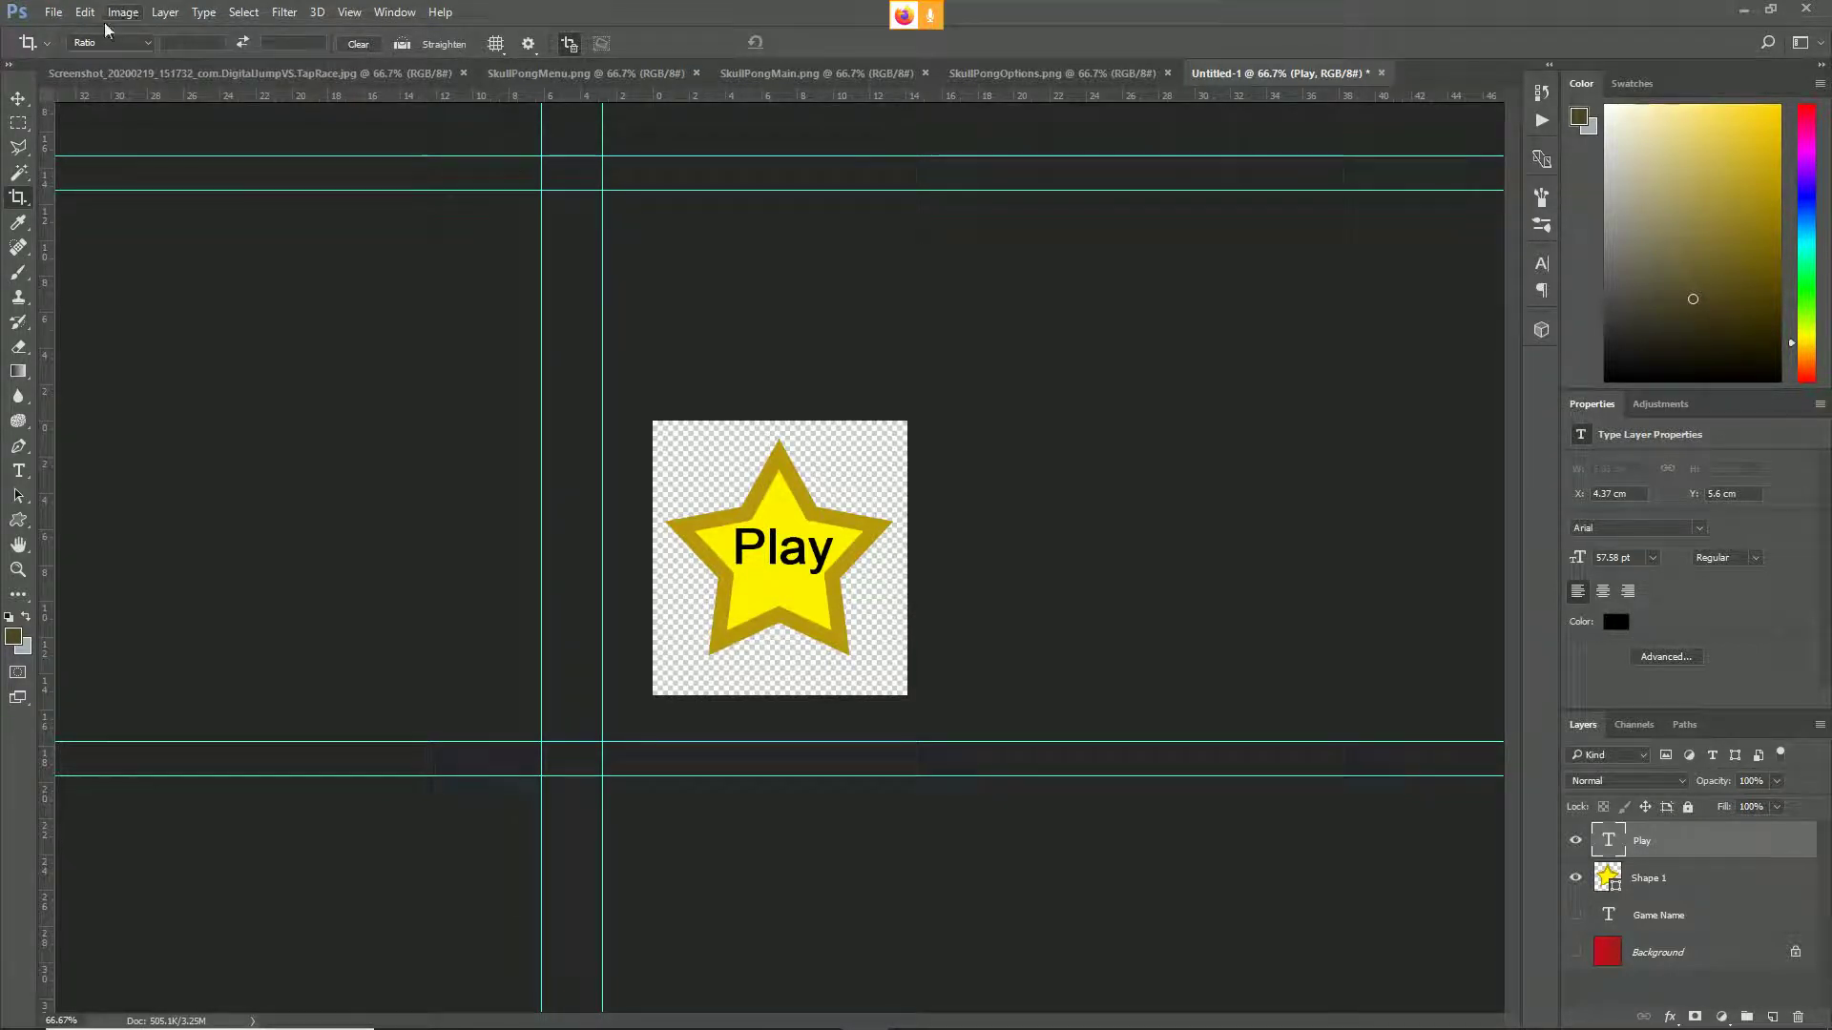
click(776, 516)
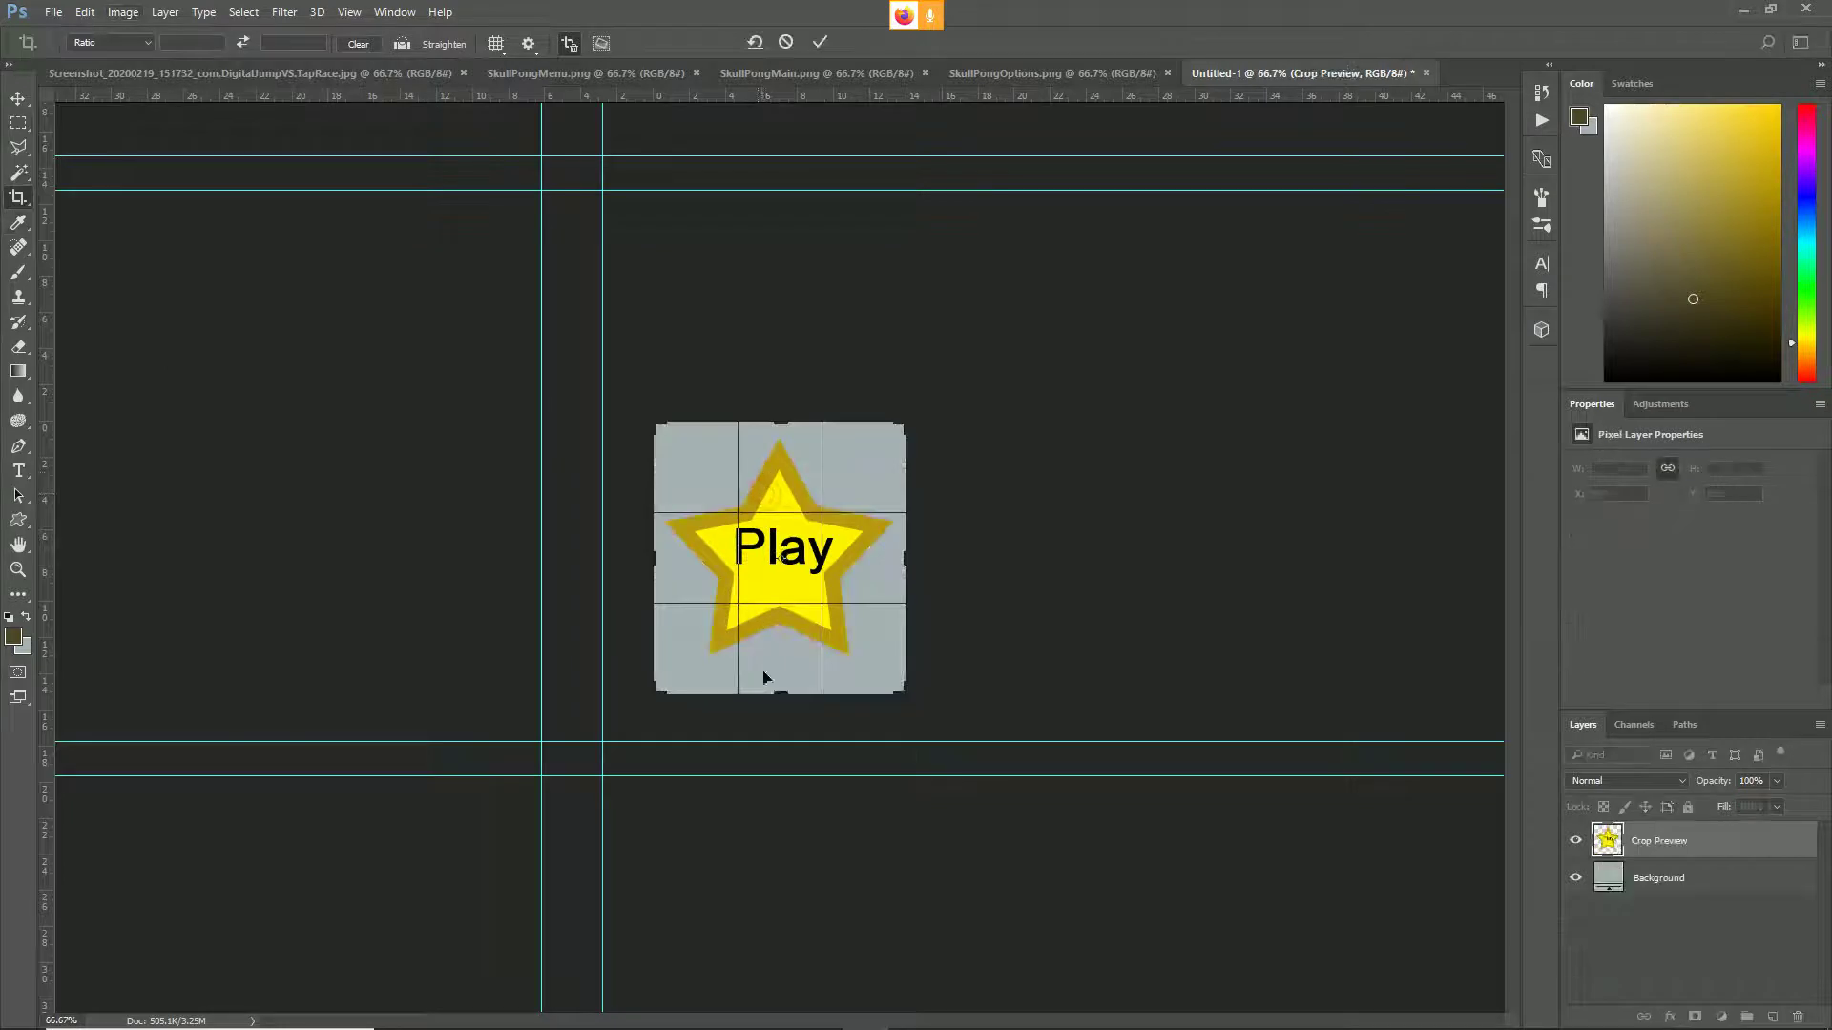
drag(786, 691, 784, 661)
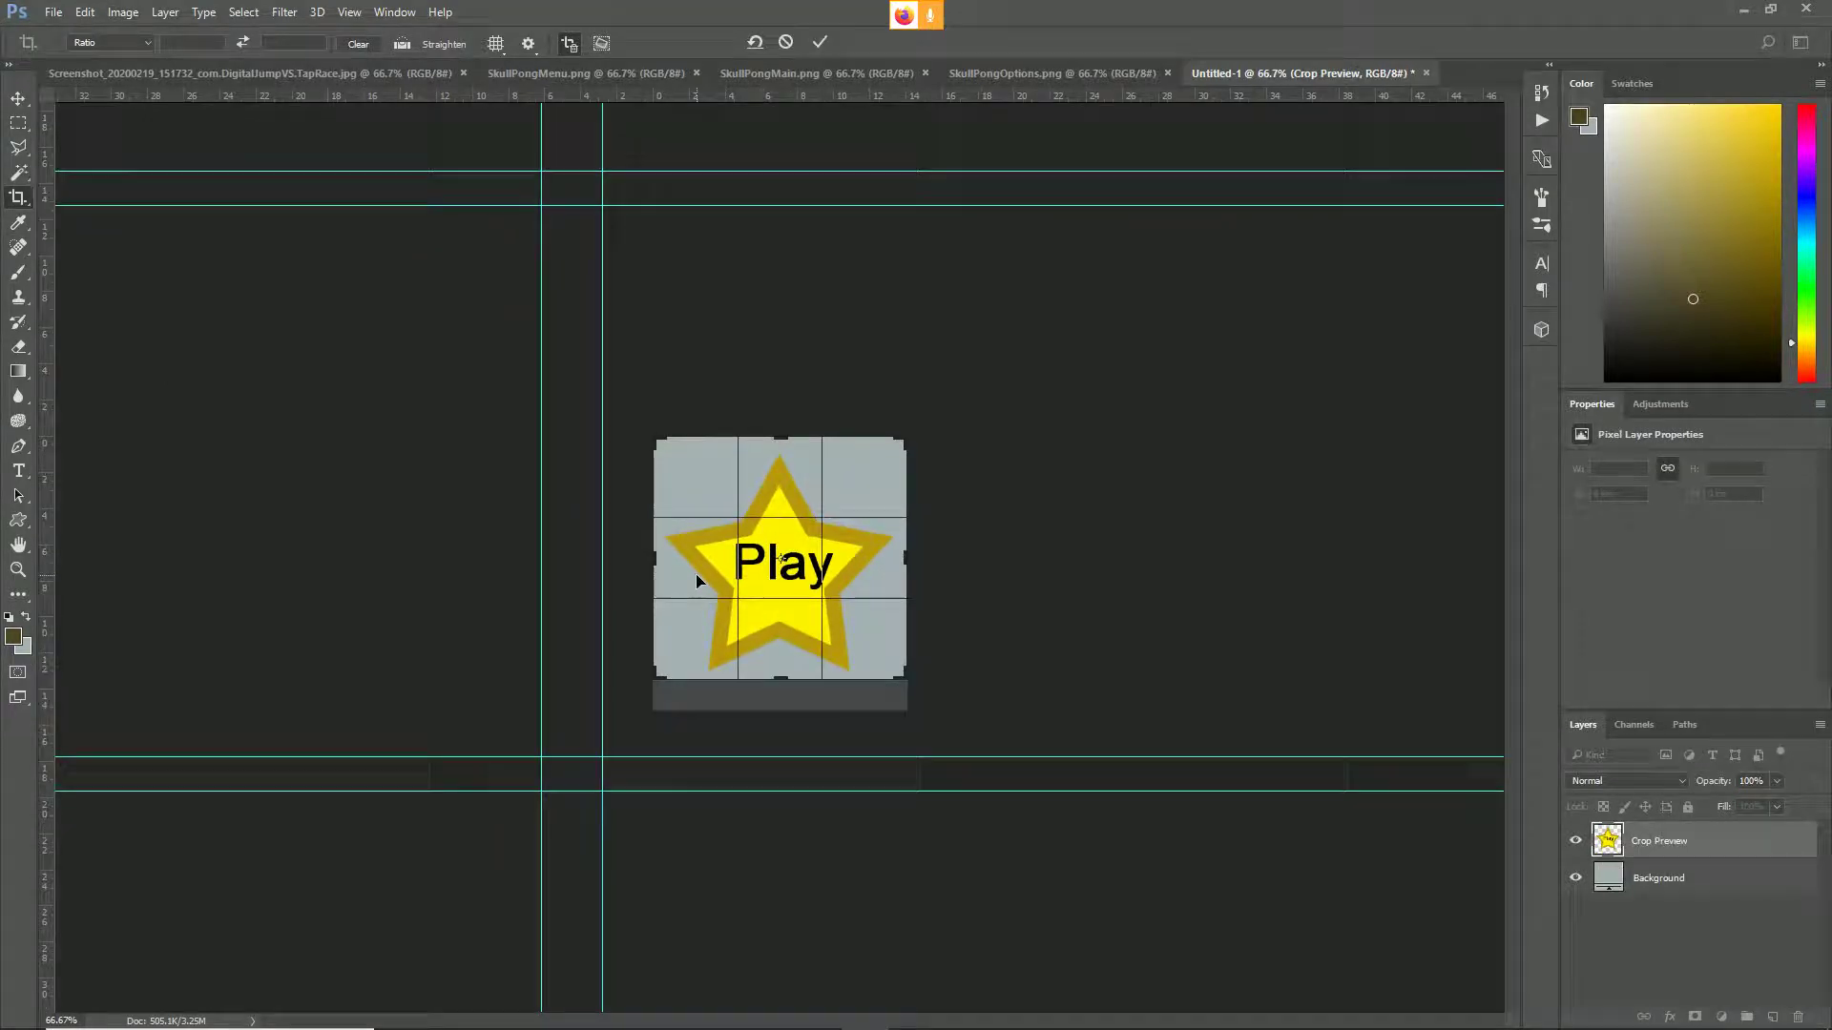
drag(774, 443, 776, 446)
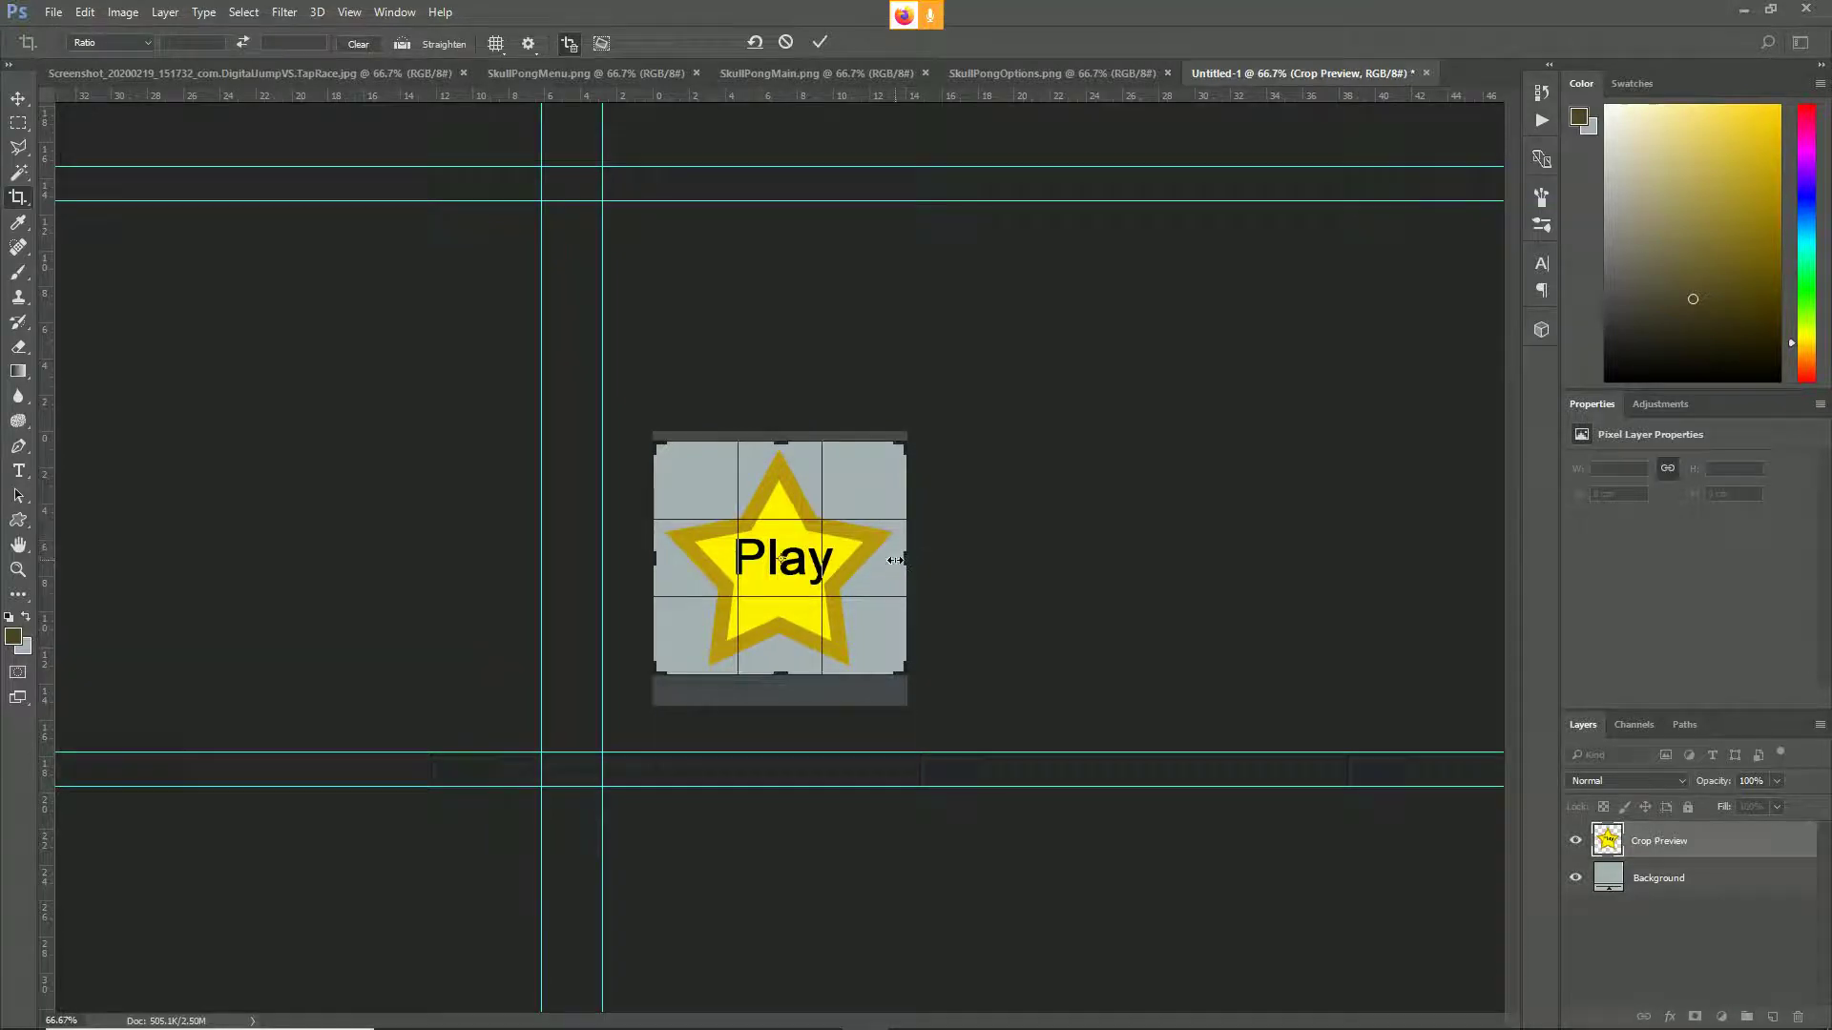
key(Return)
- Save the cropped star as ButtonTemp.png in Downloads with default PNG settings
click(67, 17)
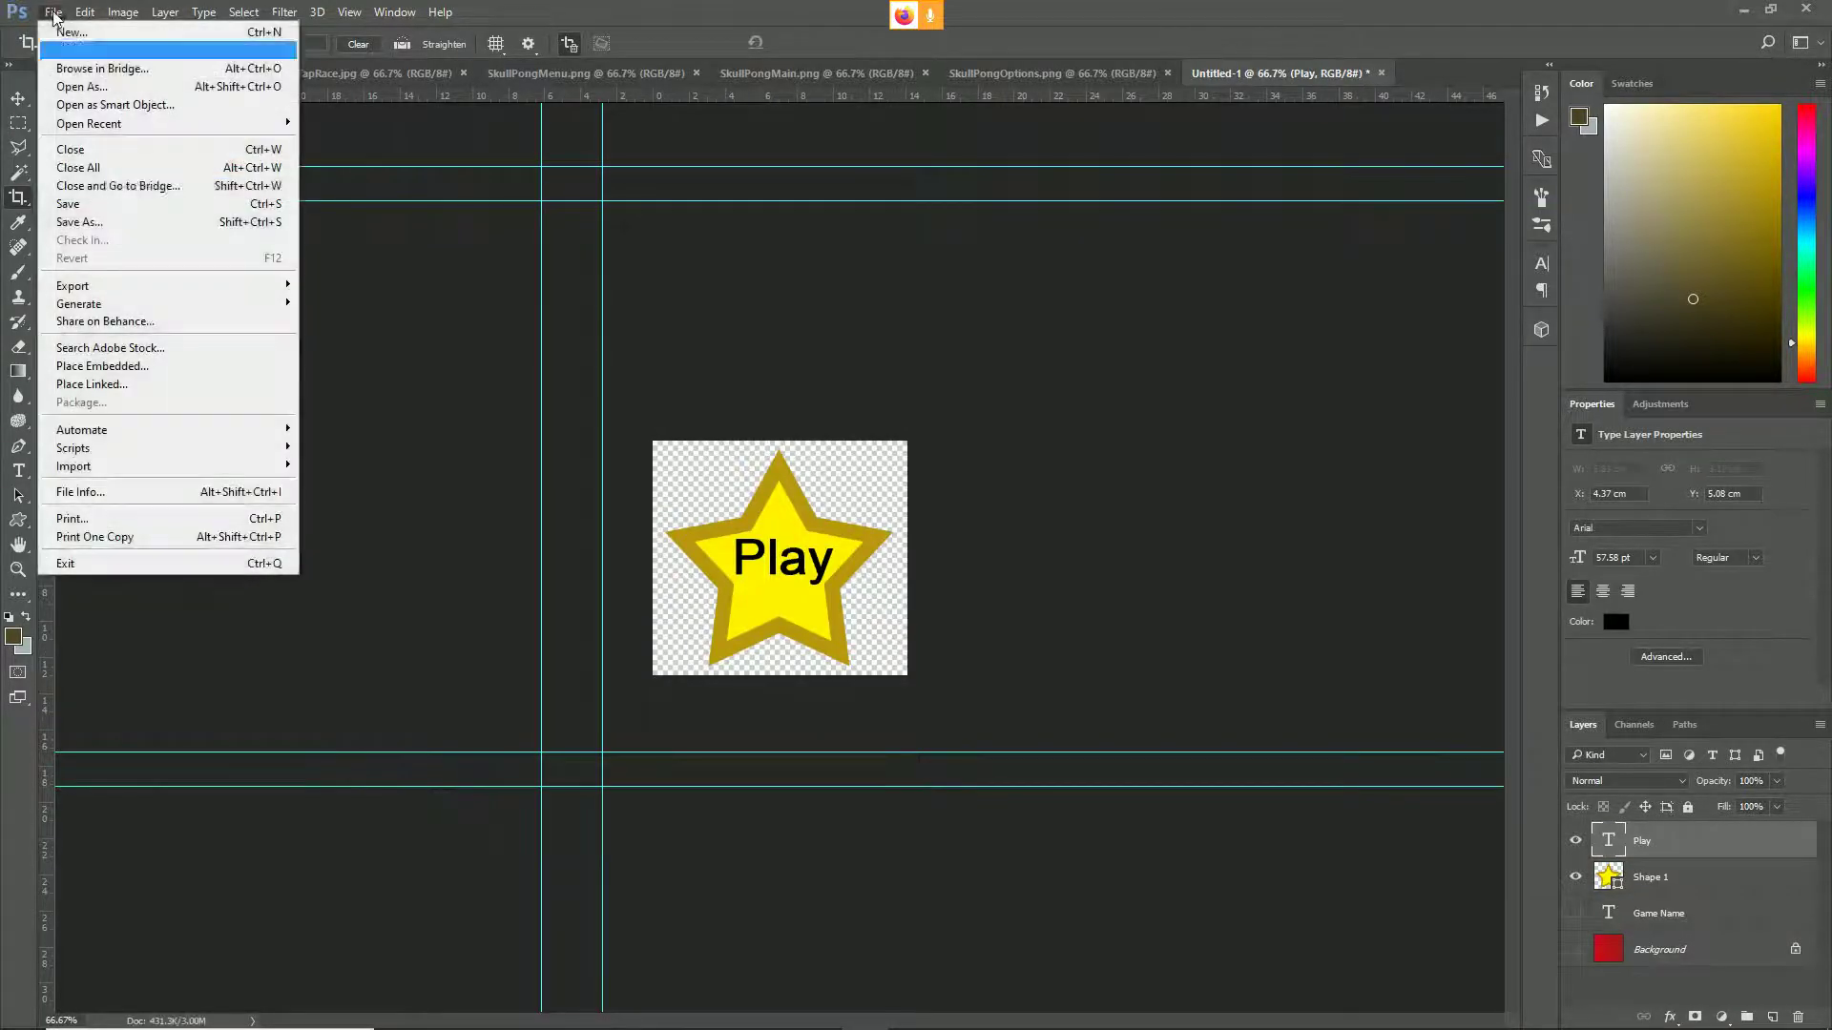
click(153, 224)
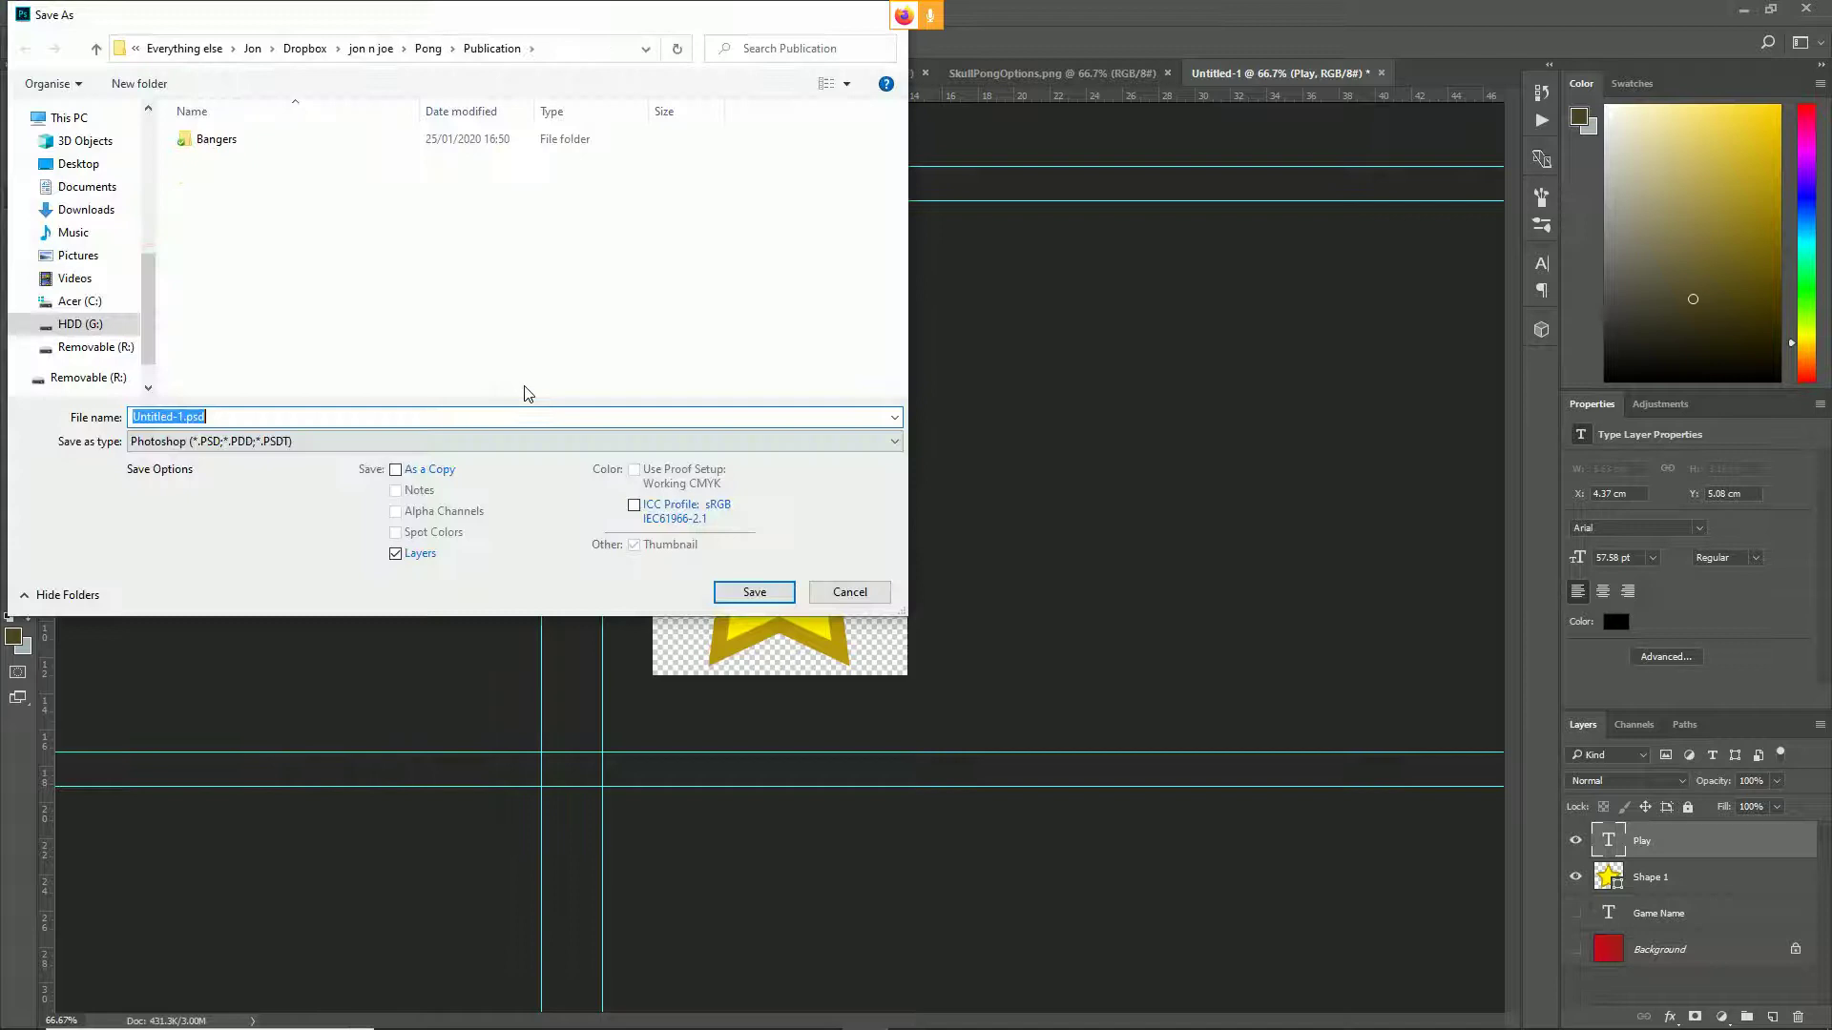
text(ButtonTemp)
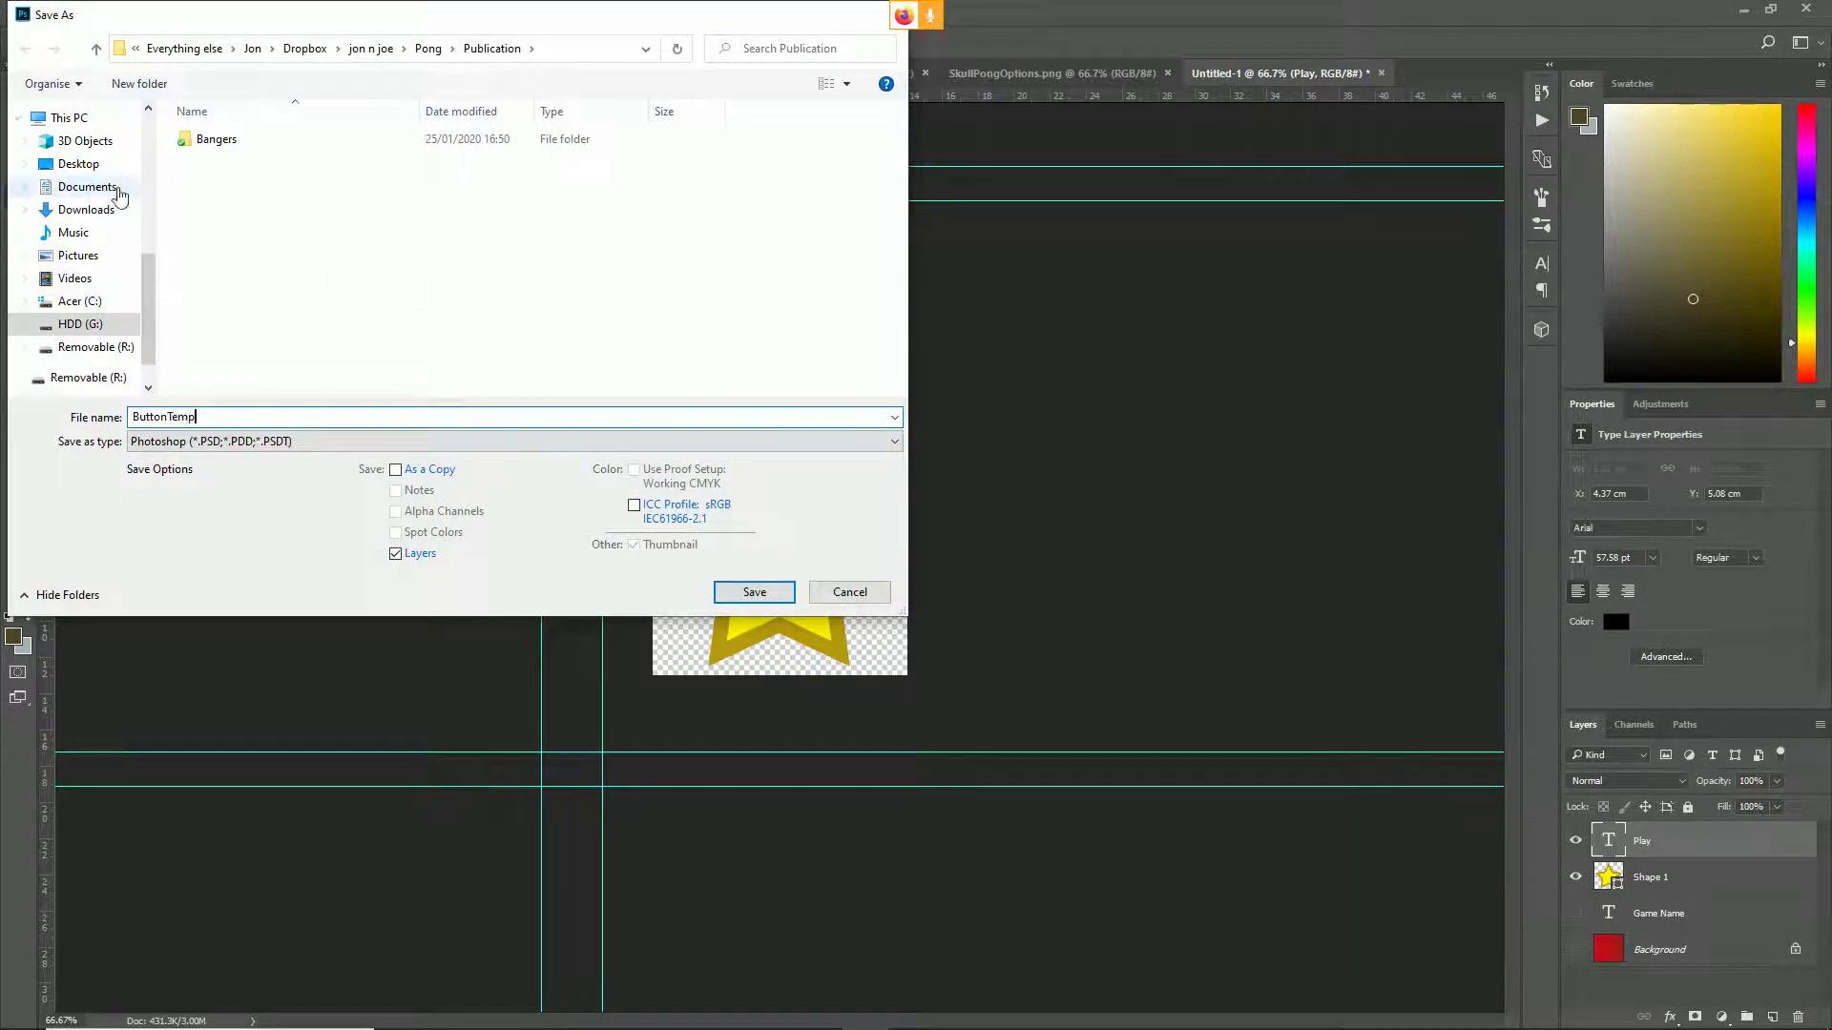
click(86, 209)
click(306, 441)
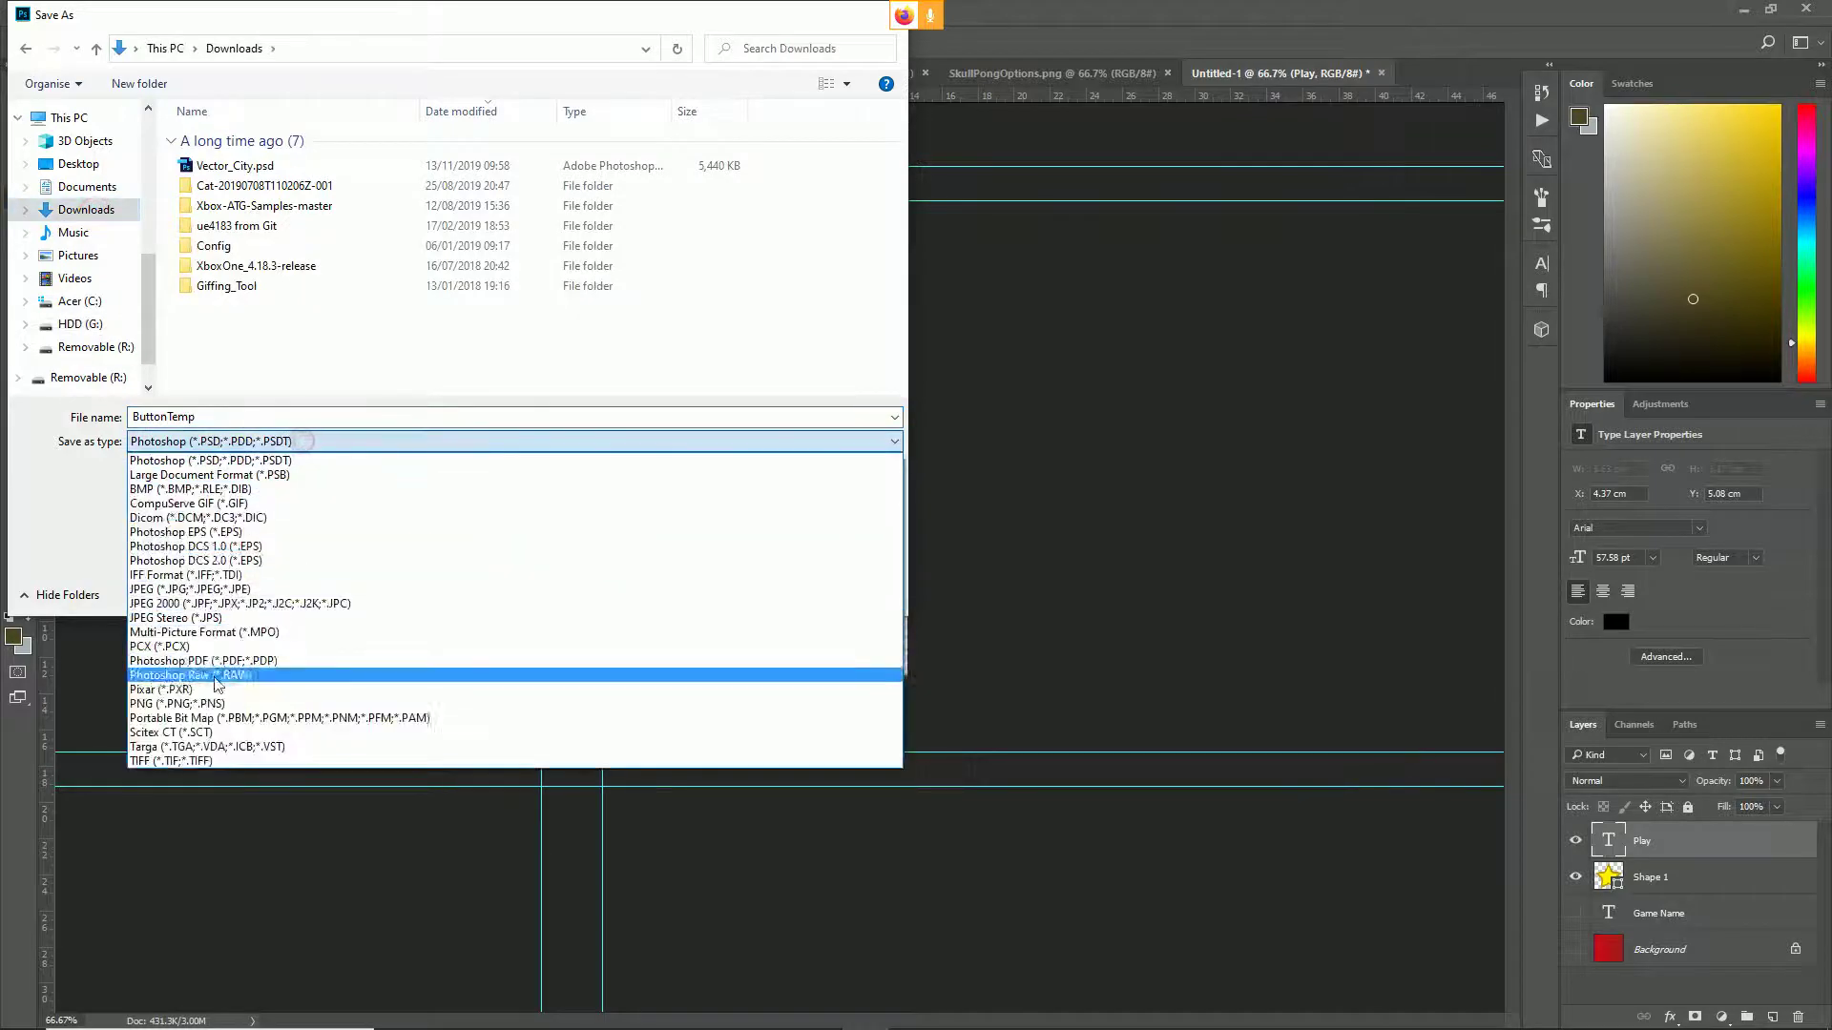
click(191, 703)
click(755, 596)
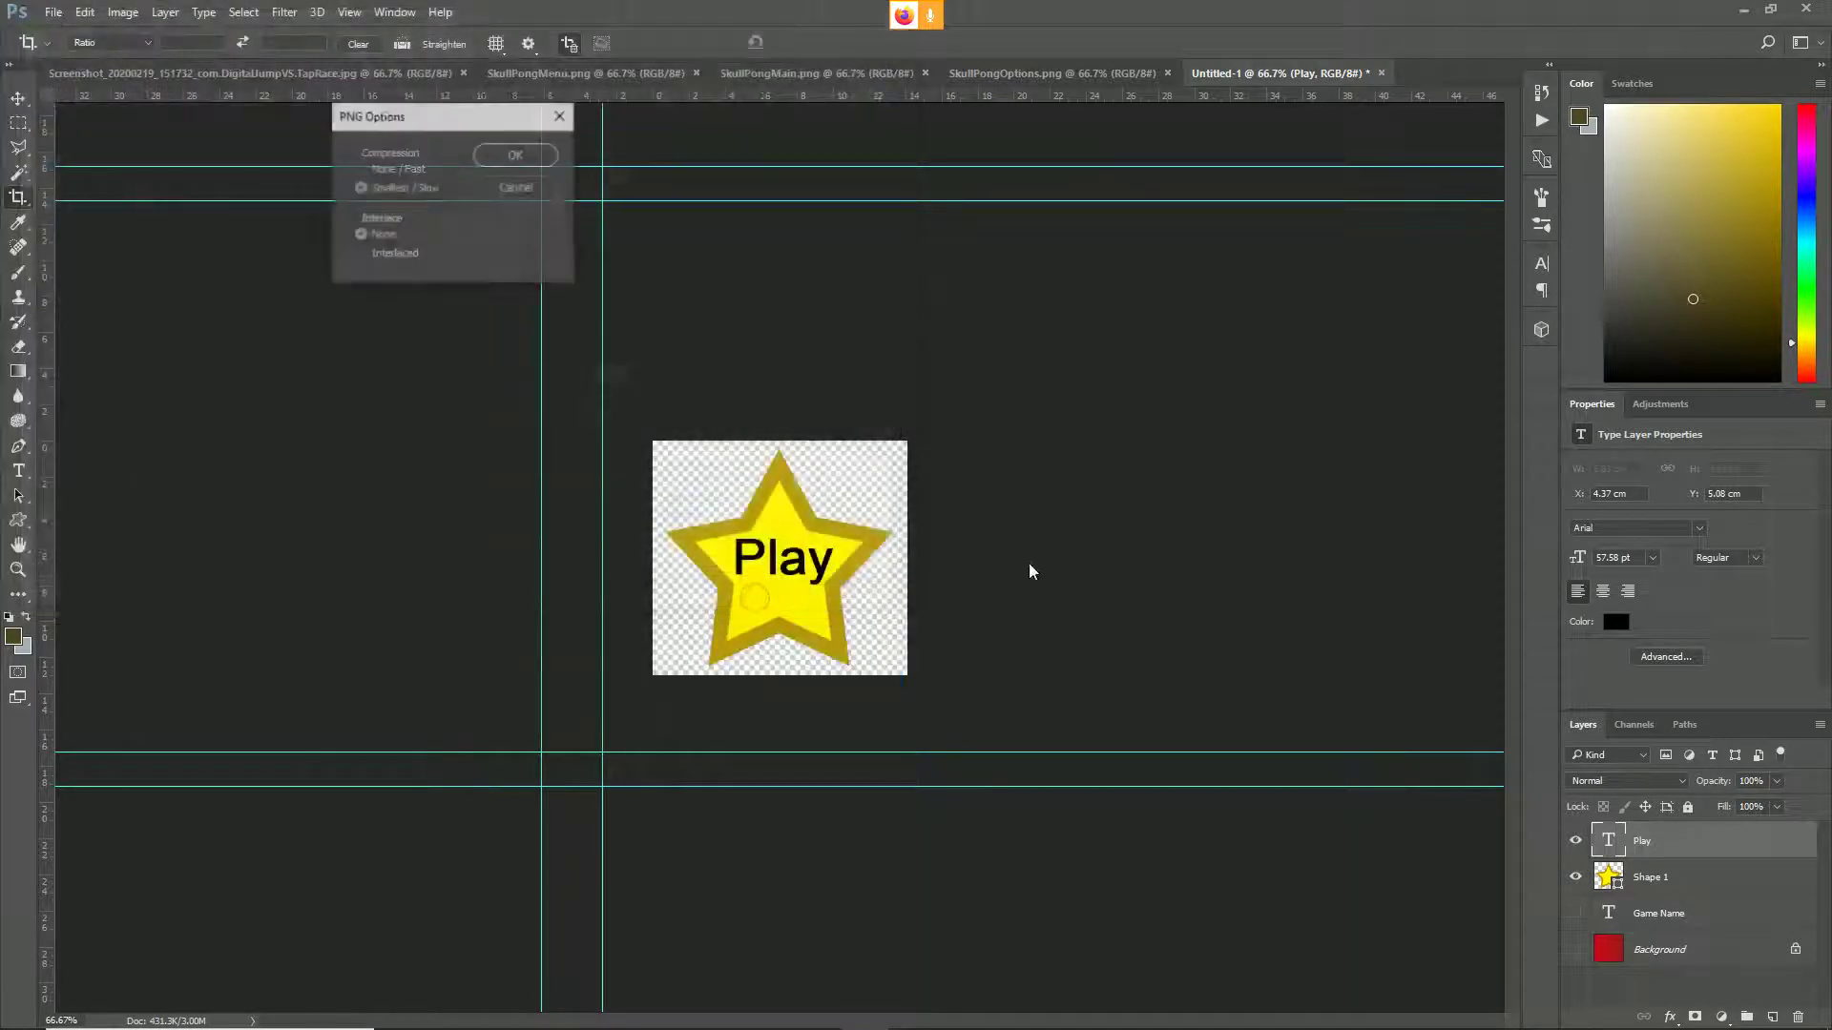
click(541, 154)
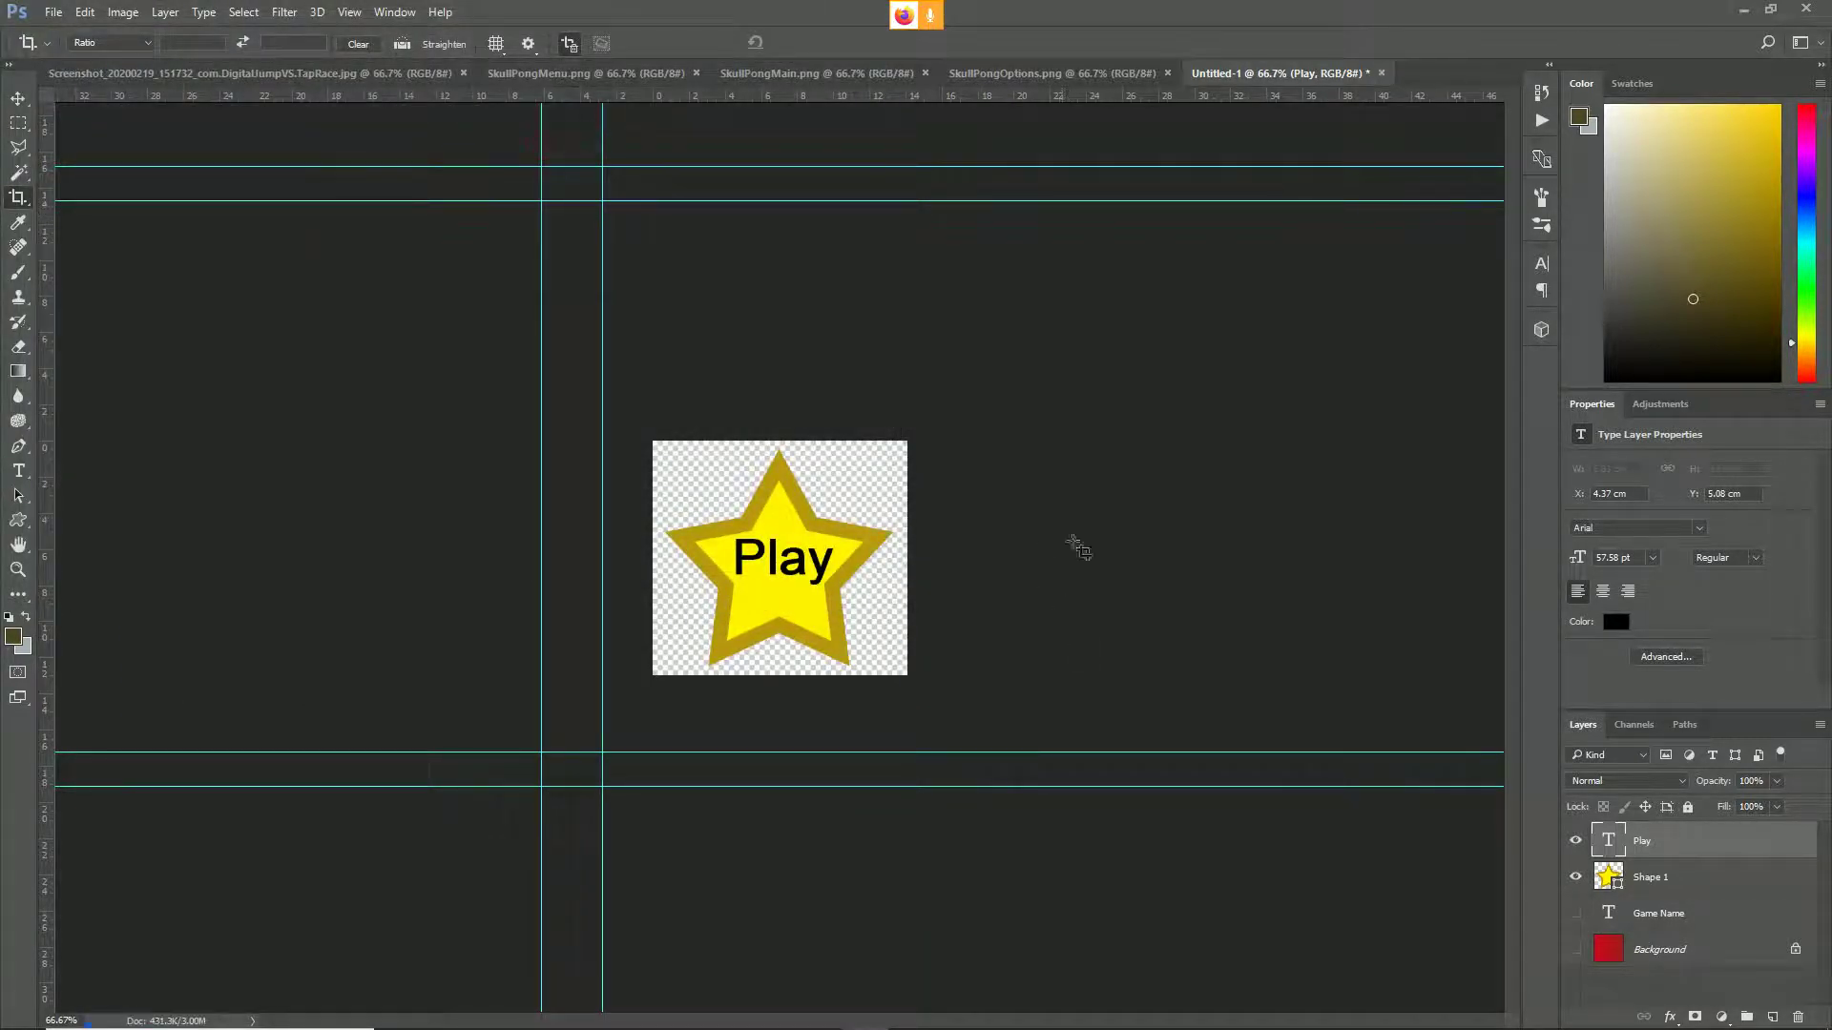
key(alt+Tab)
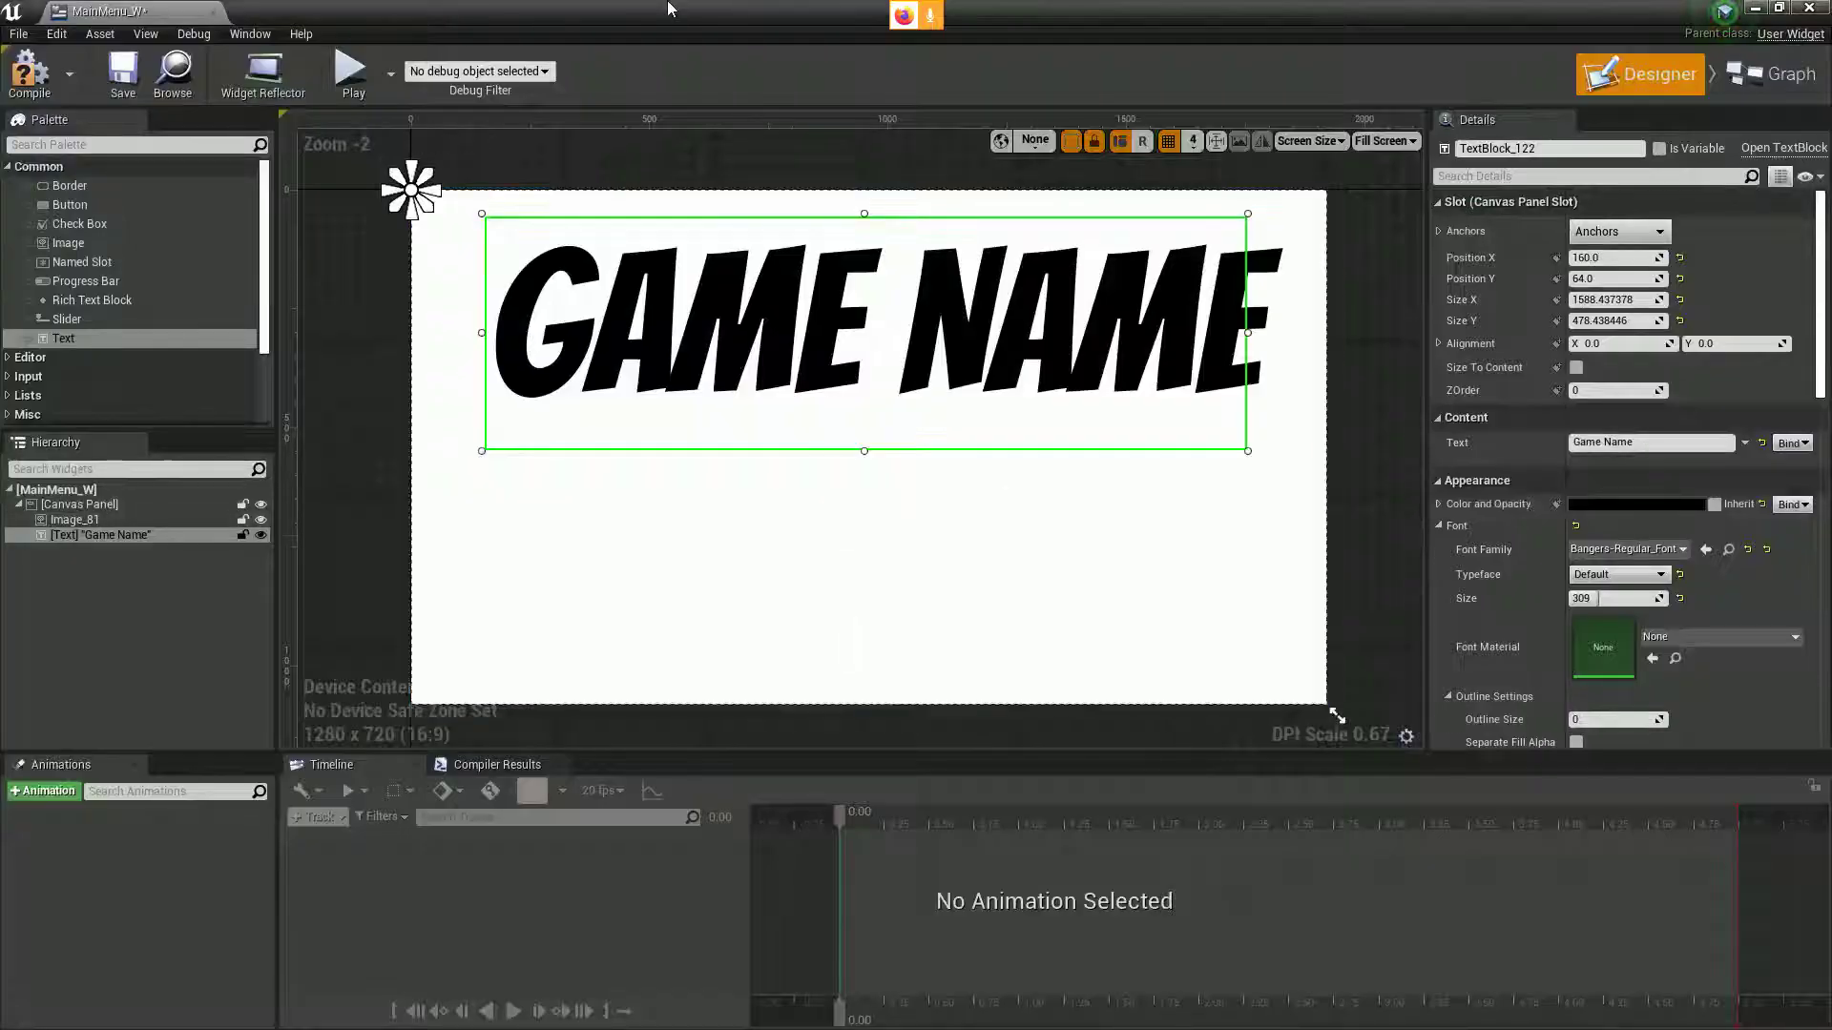
- Import ButtonTemp.png from Downloads into the project as a texture
double_click(655, 25)
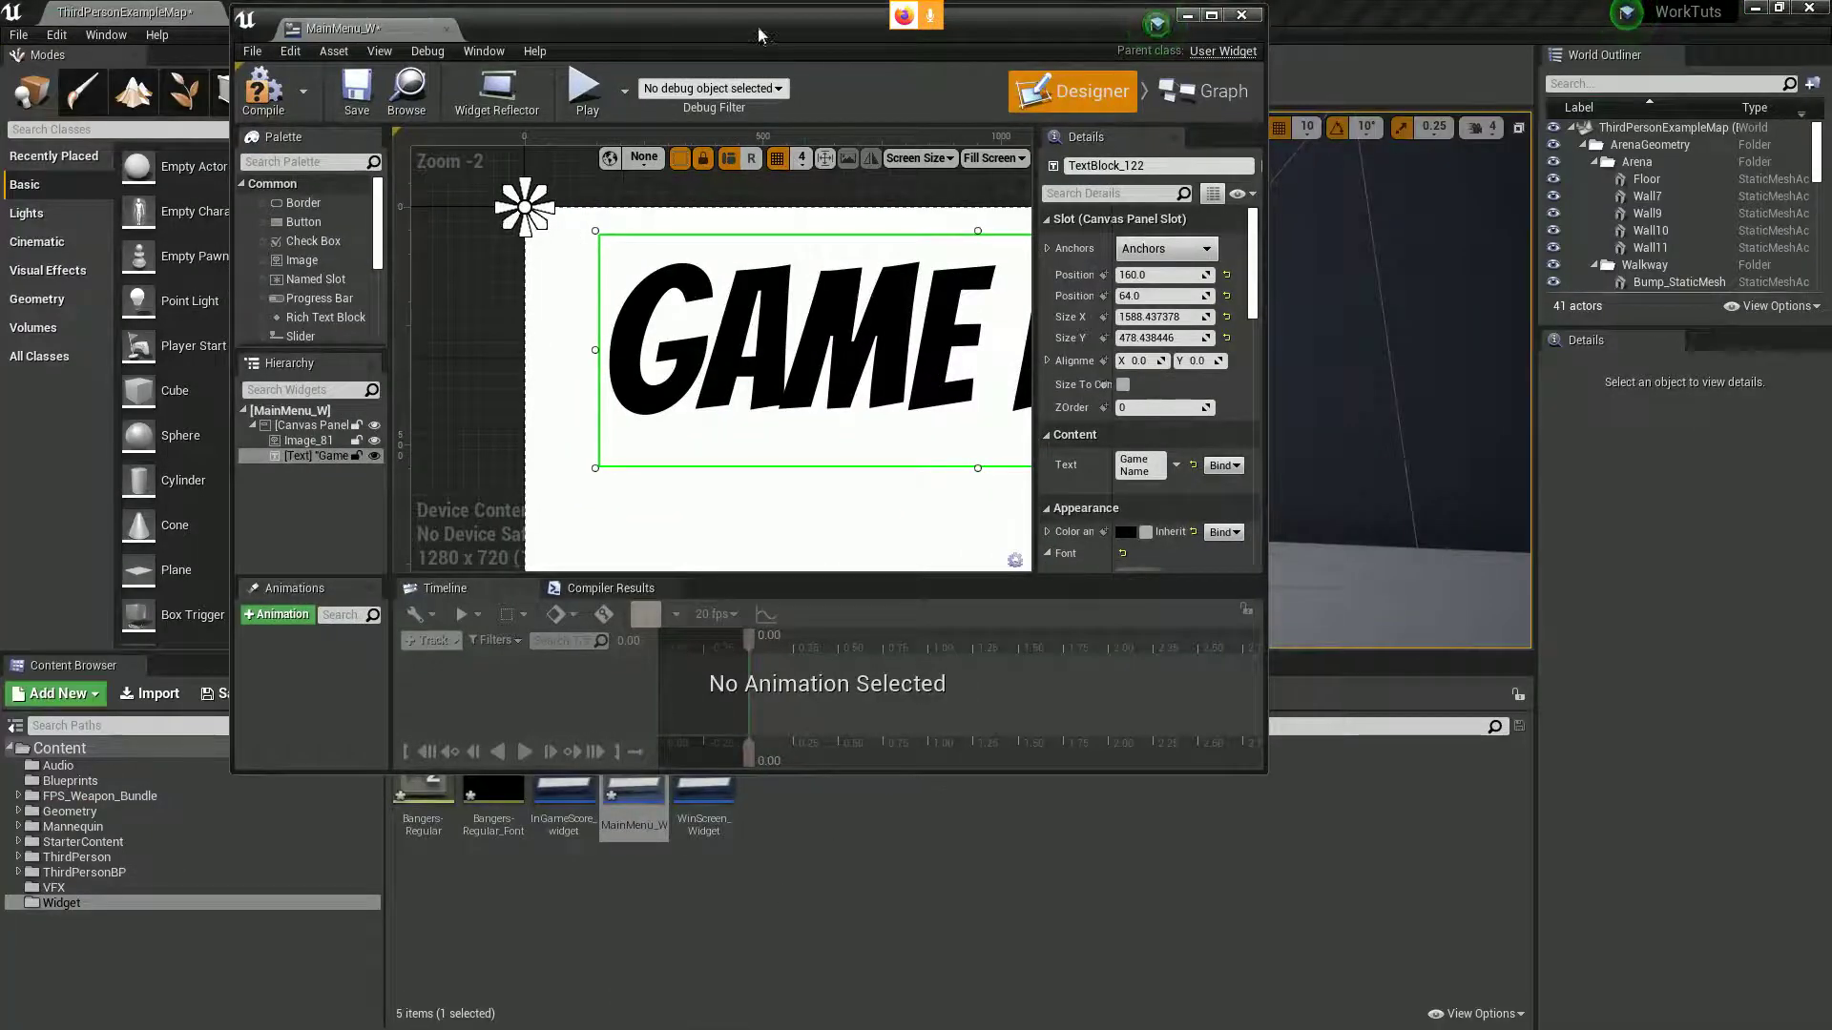
drag(758, 35, 1208, 82)
click(147, 694)
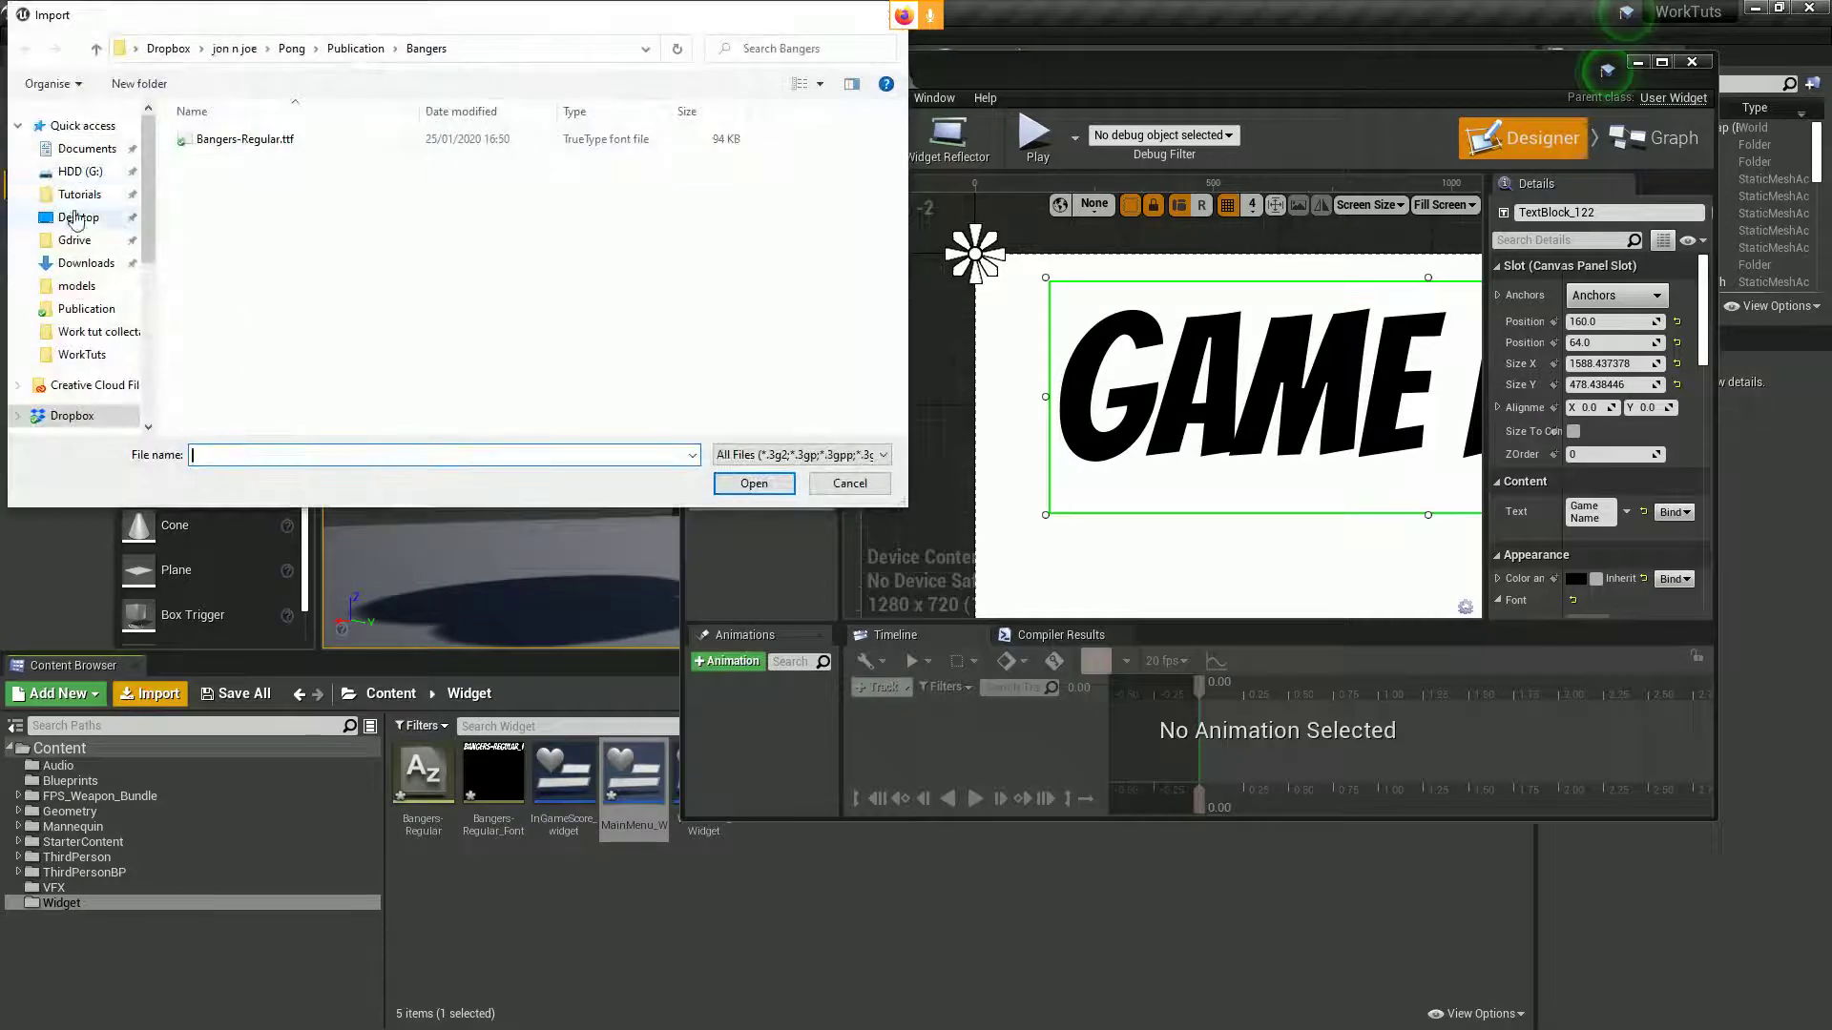
click(82, 125)
scroll(432, 291, down, 1)
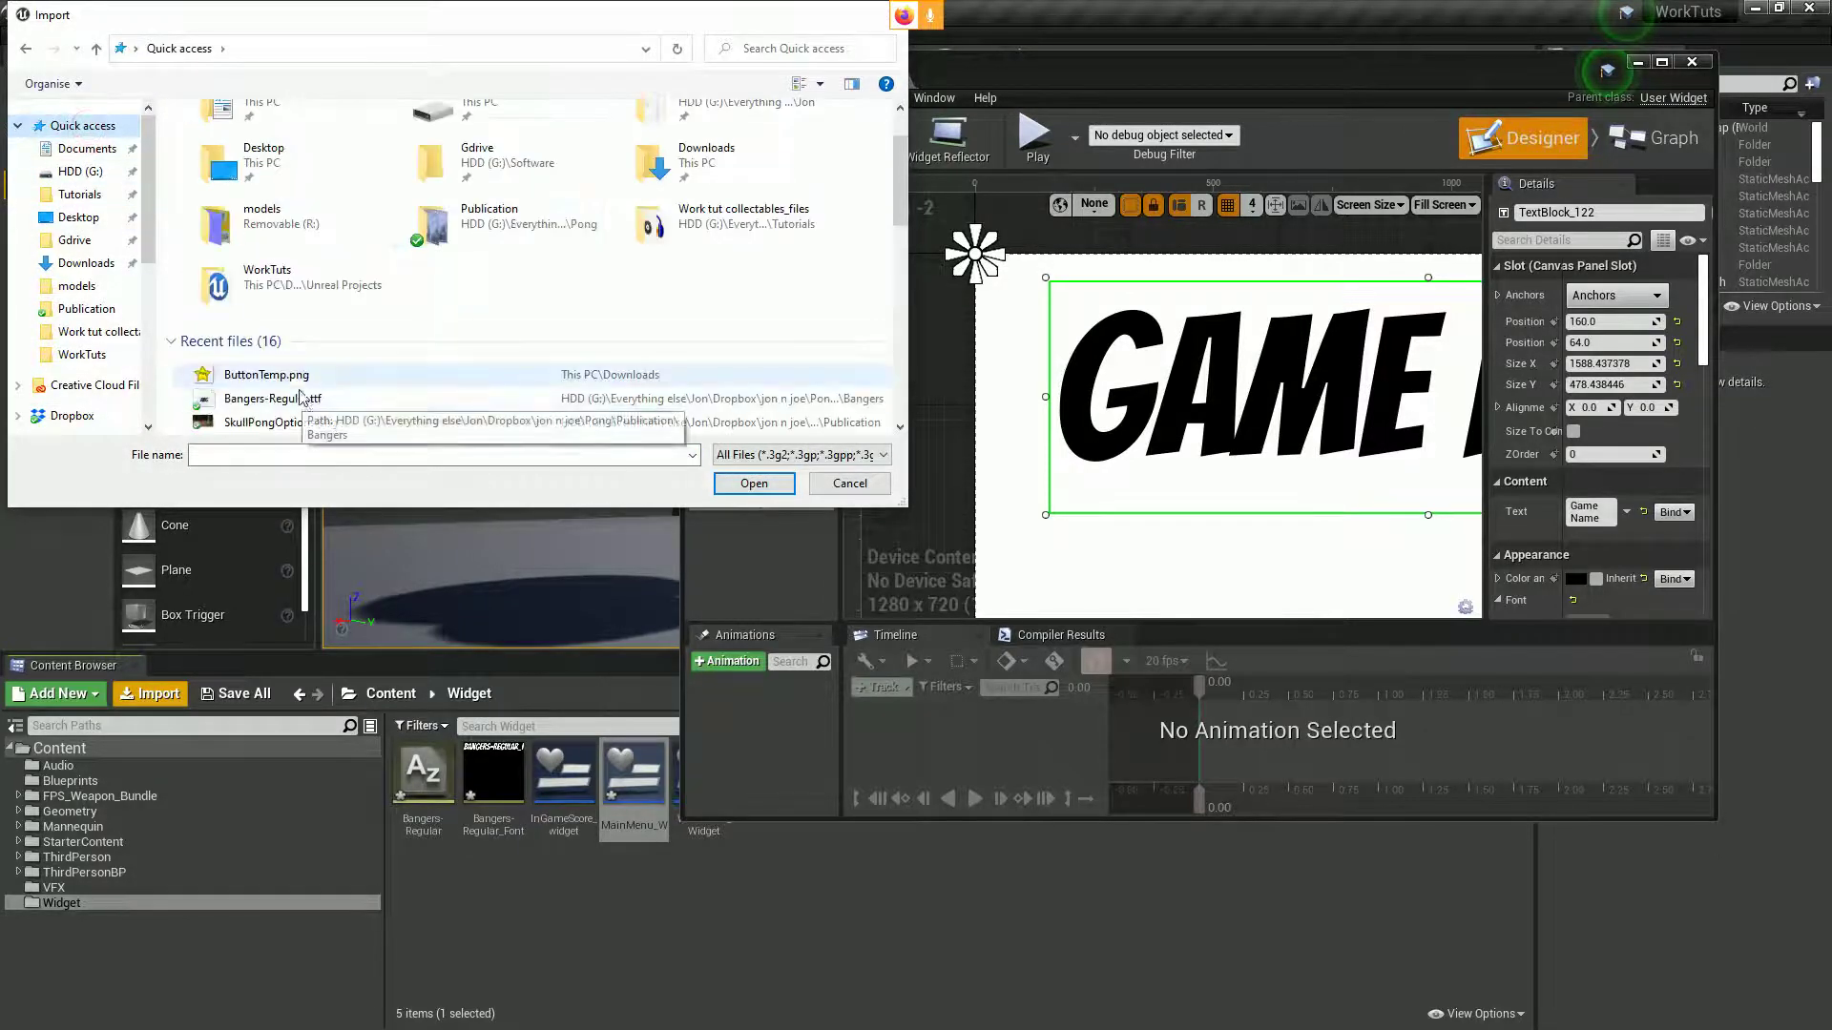
double_click(250, 369)
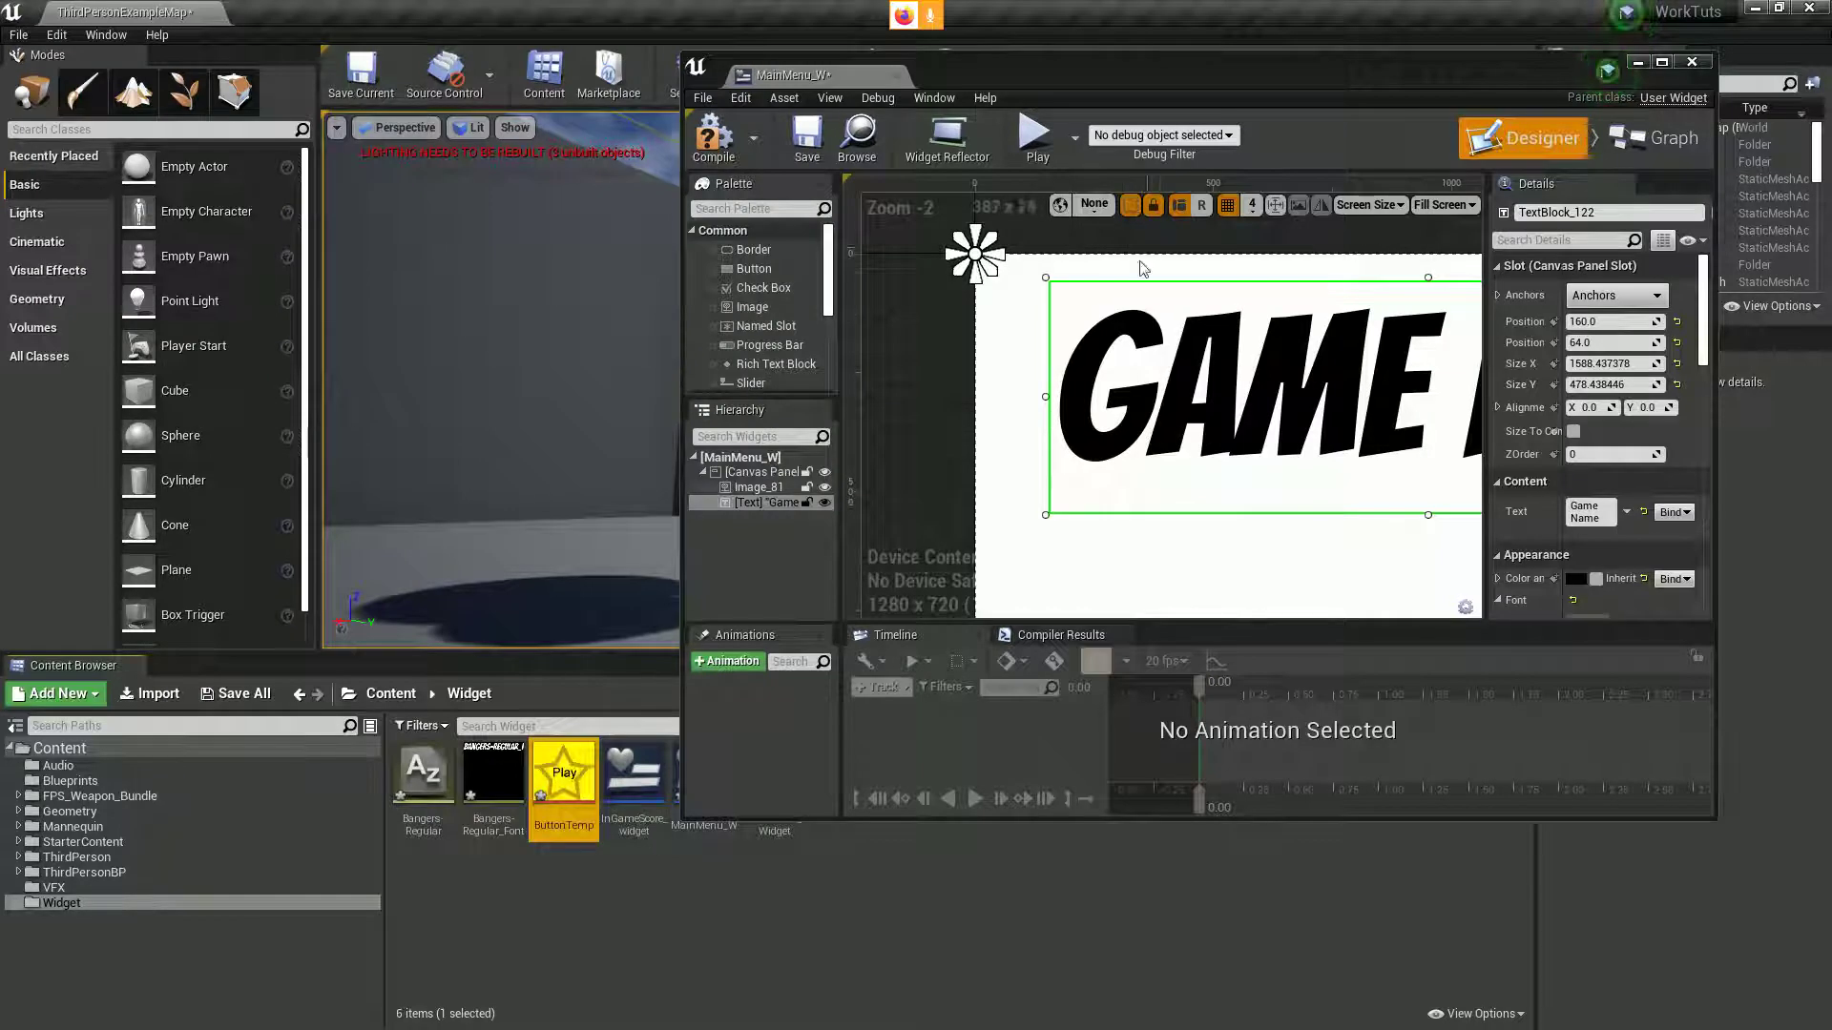
mouse_move(564, 780)
mouse_down()
mouse_move(675, 675)
mouse_move(1165, 567)
mouse_move(539, 775)
mouse_move(577, 791)
mouse_move(569, 778)
mouse_up()
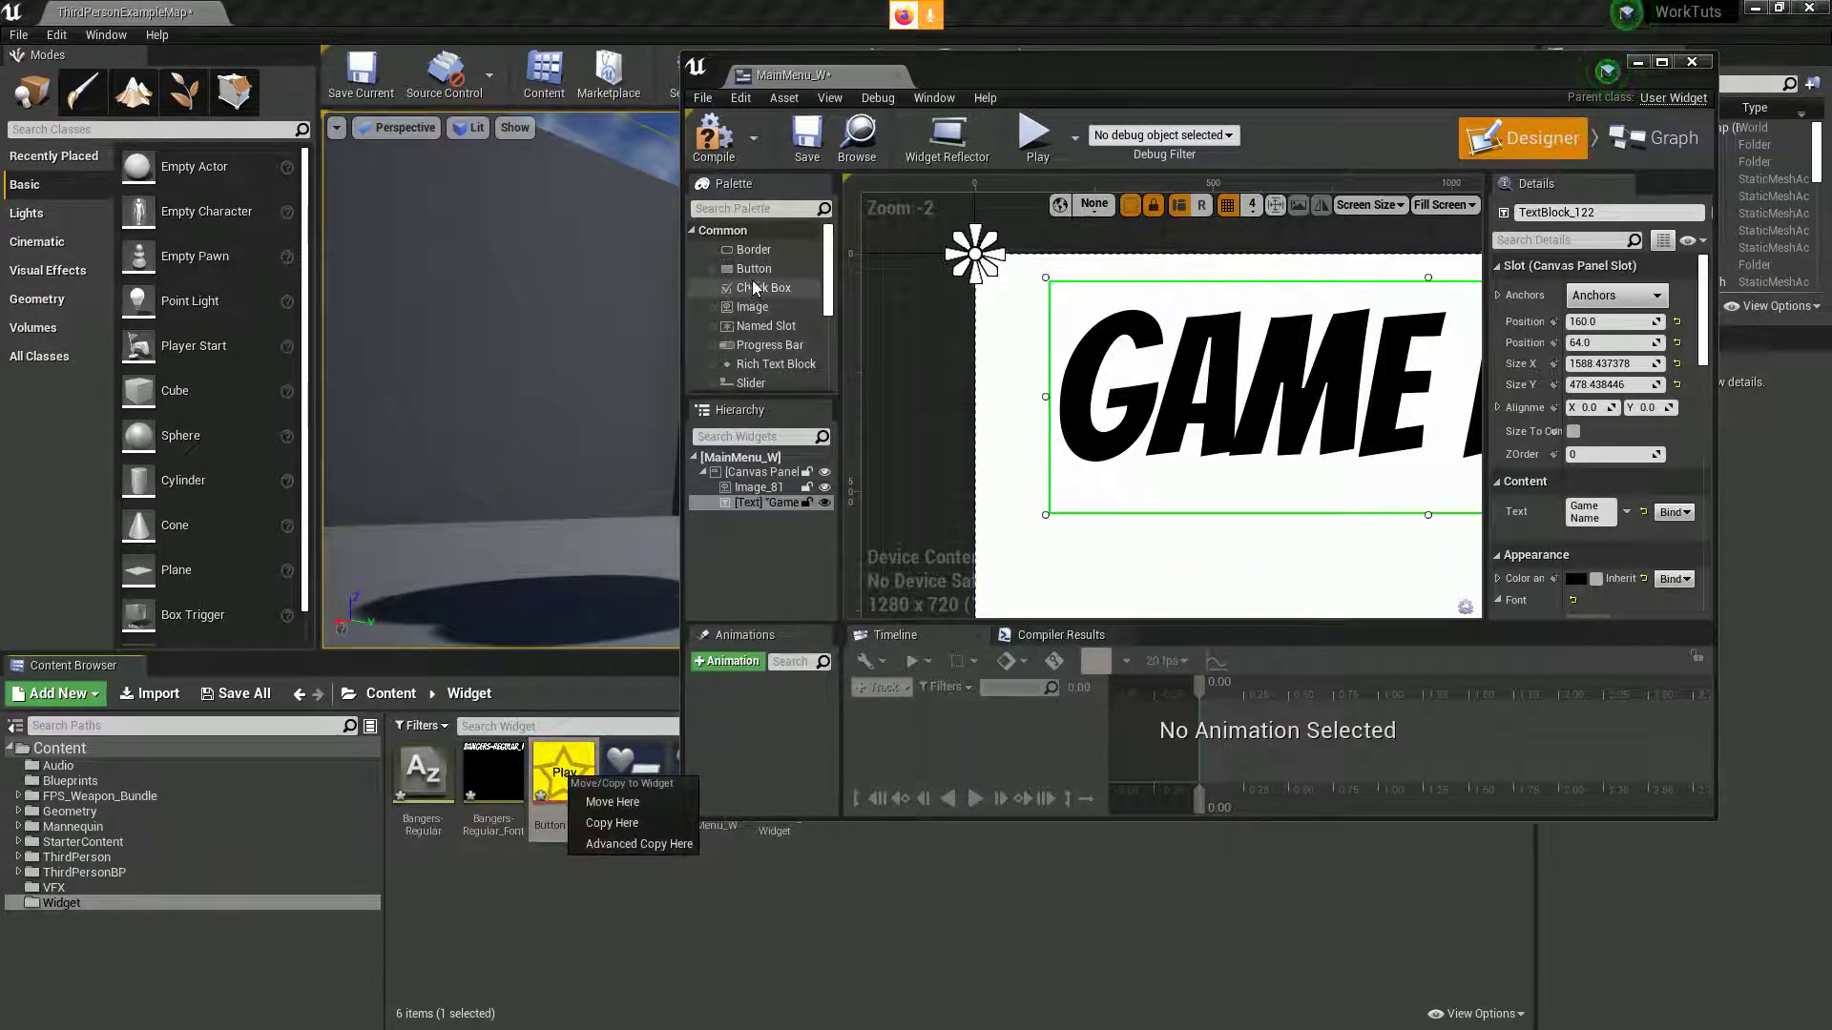
- Add a Button widget to the MainMenu_W canvas below the title
drag(753, 270, 1232, 607)
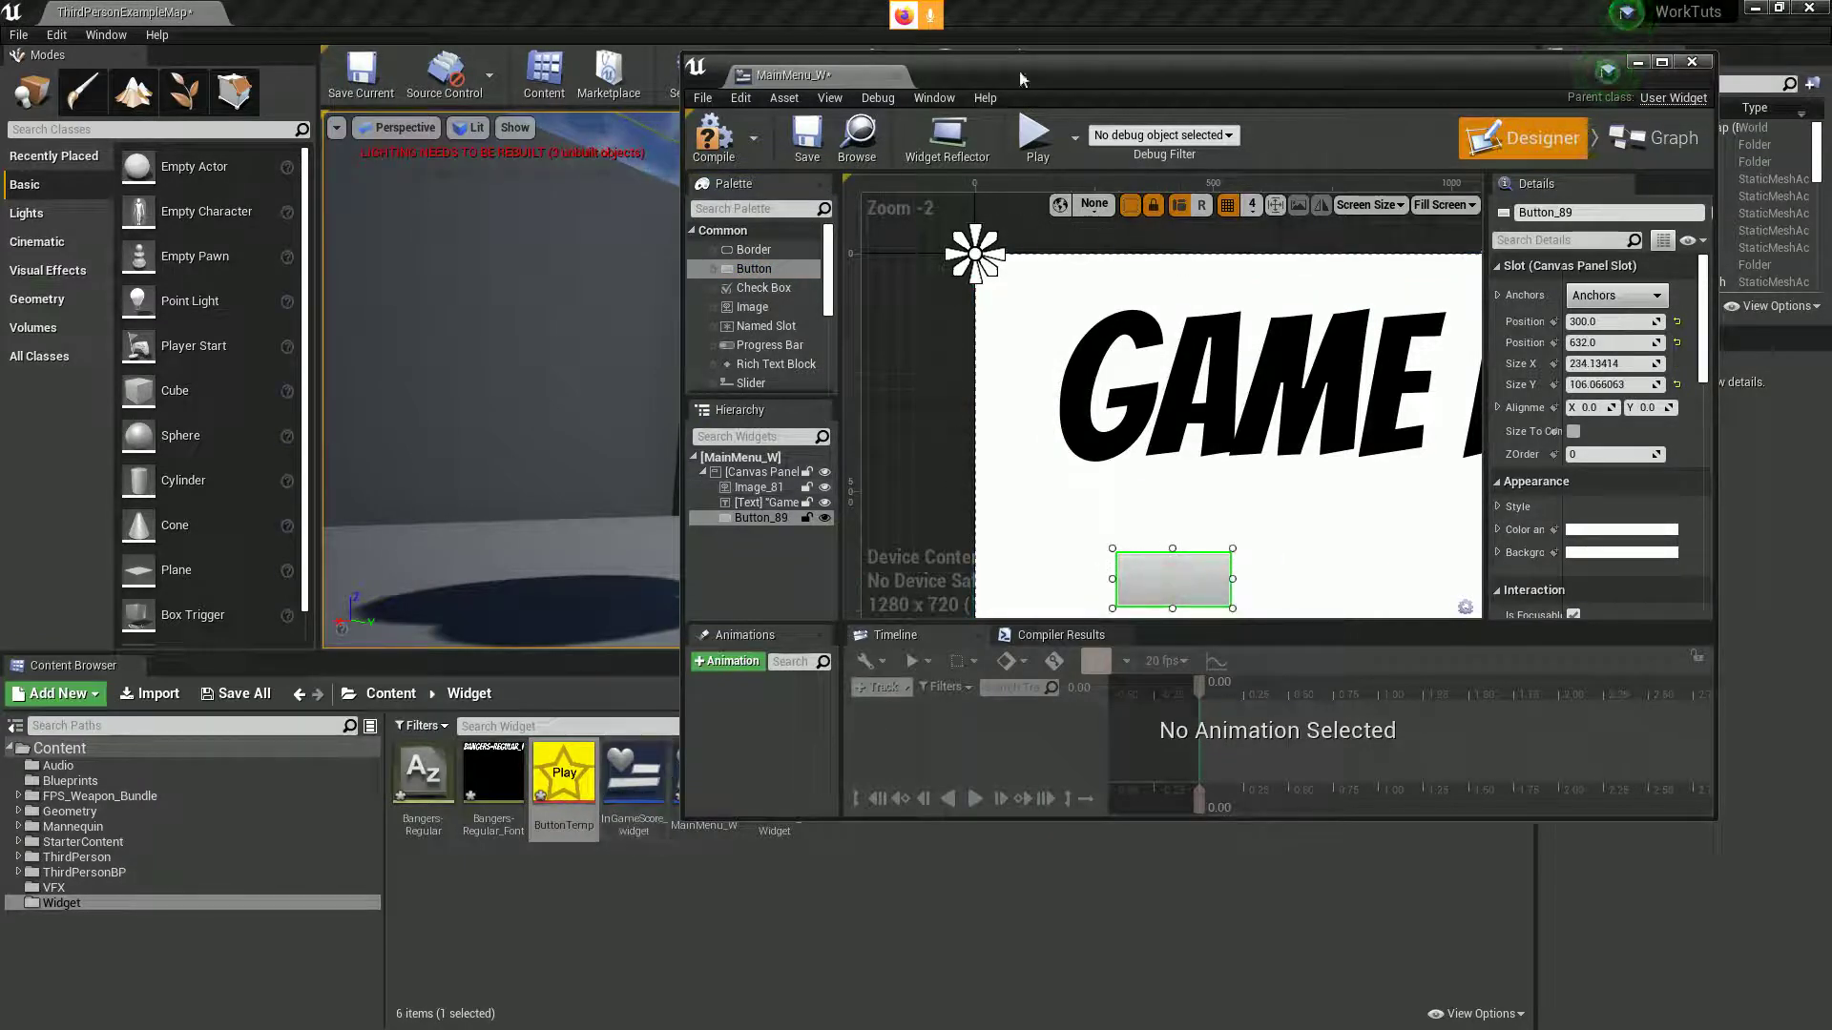
drag(1040, 82, 1040, 73)
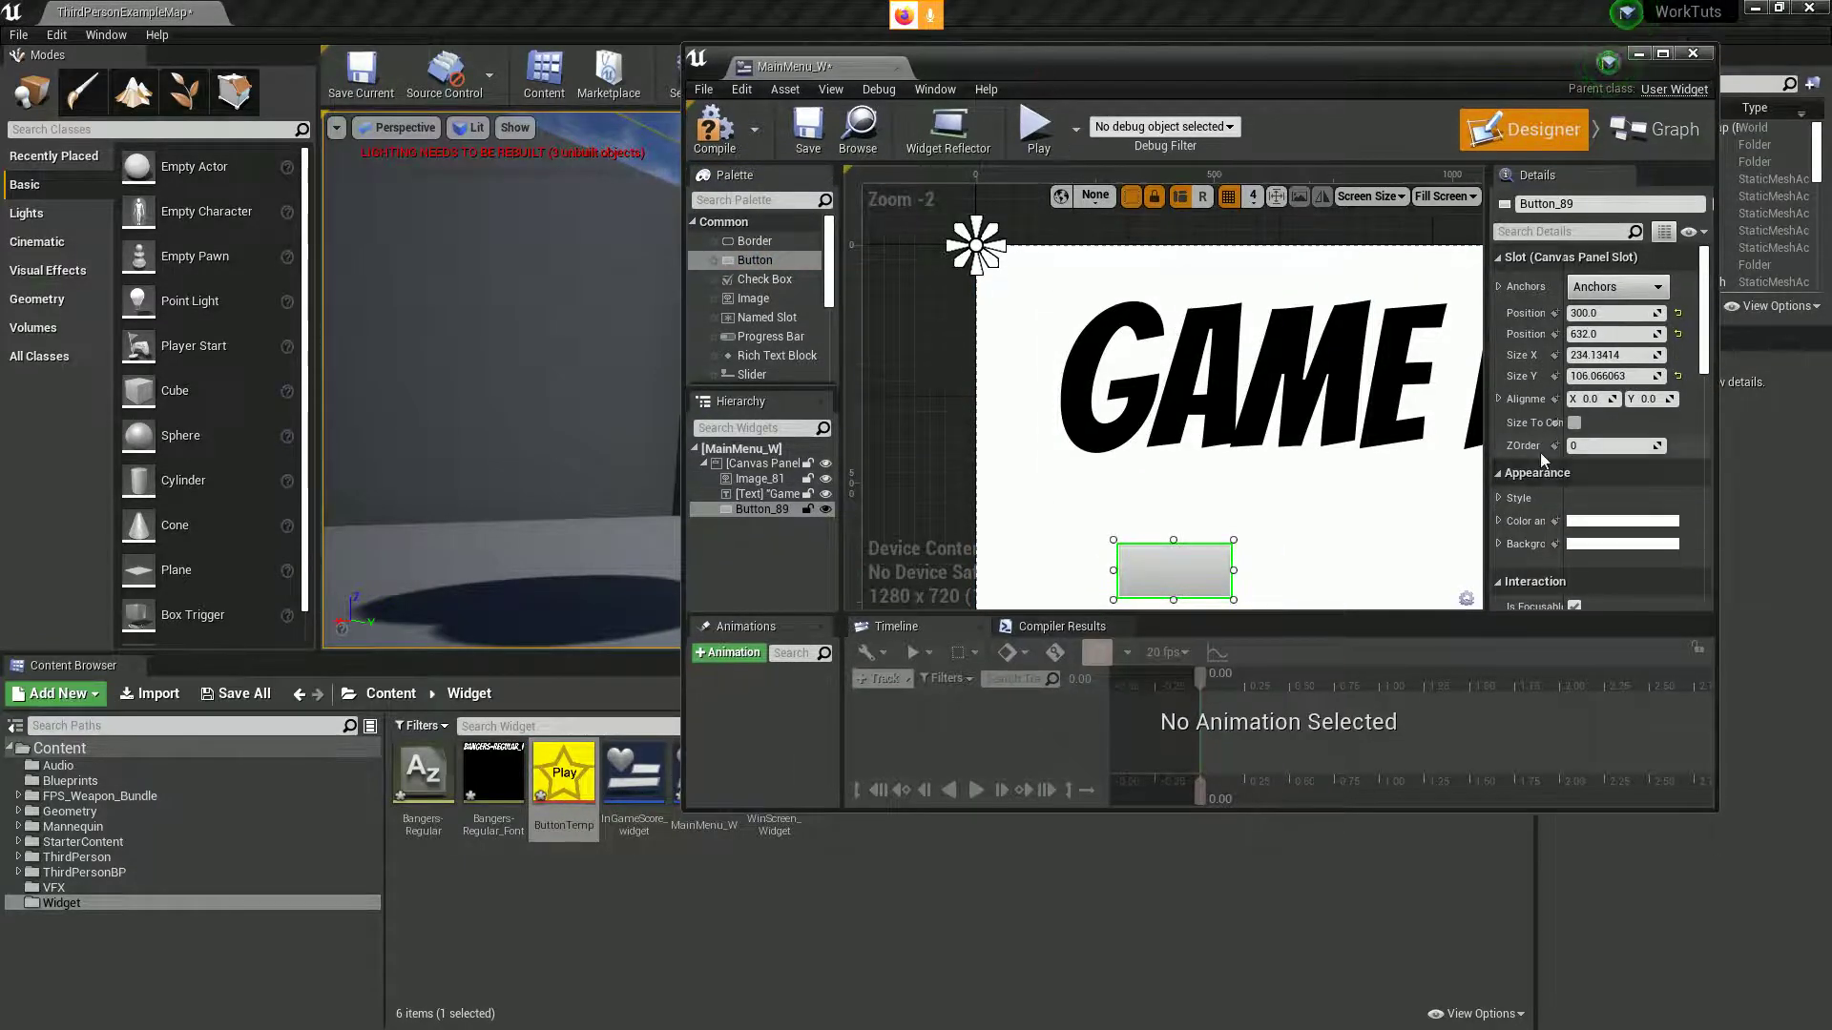
scroll(1540, 453, down, 3)
scroll(1539, 452, down, 3)
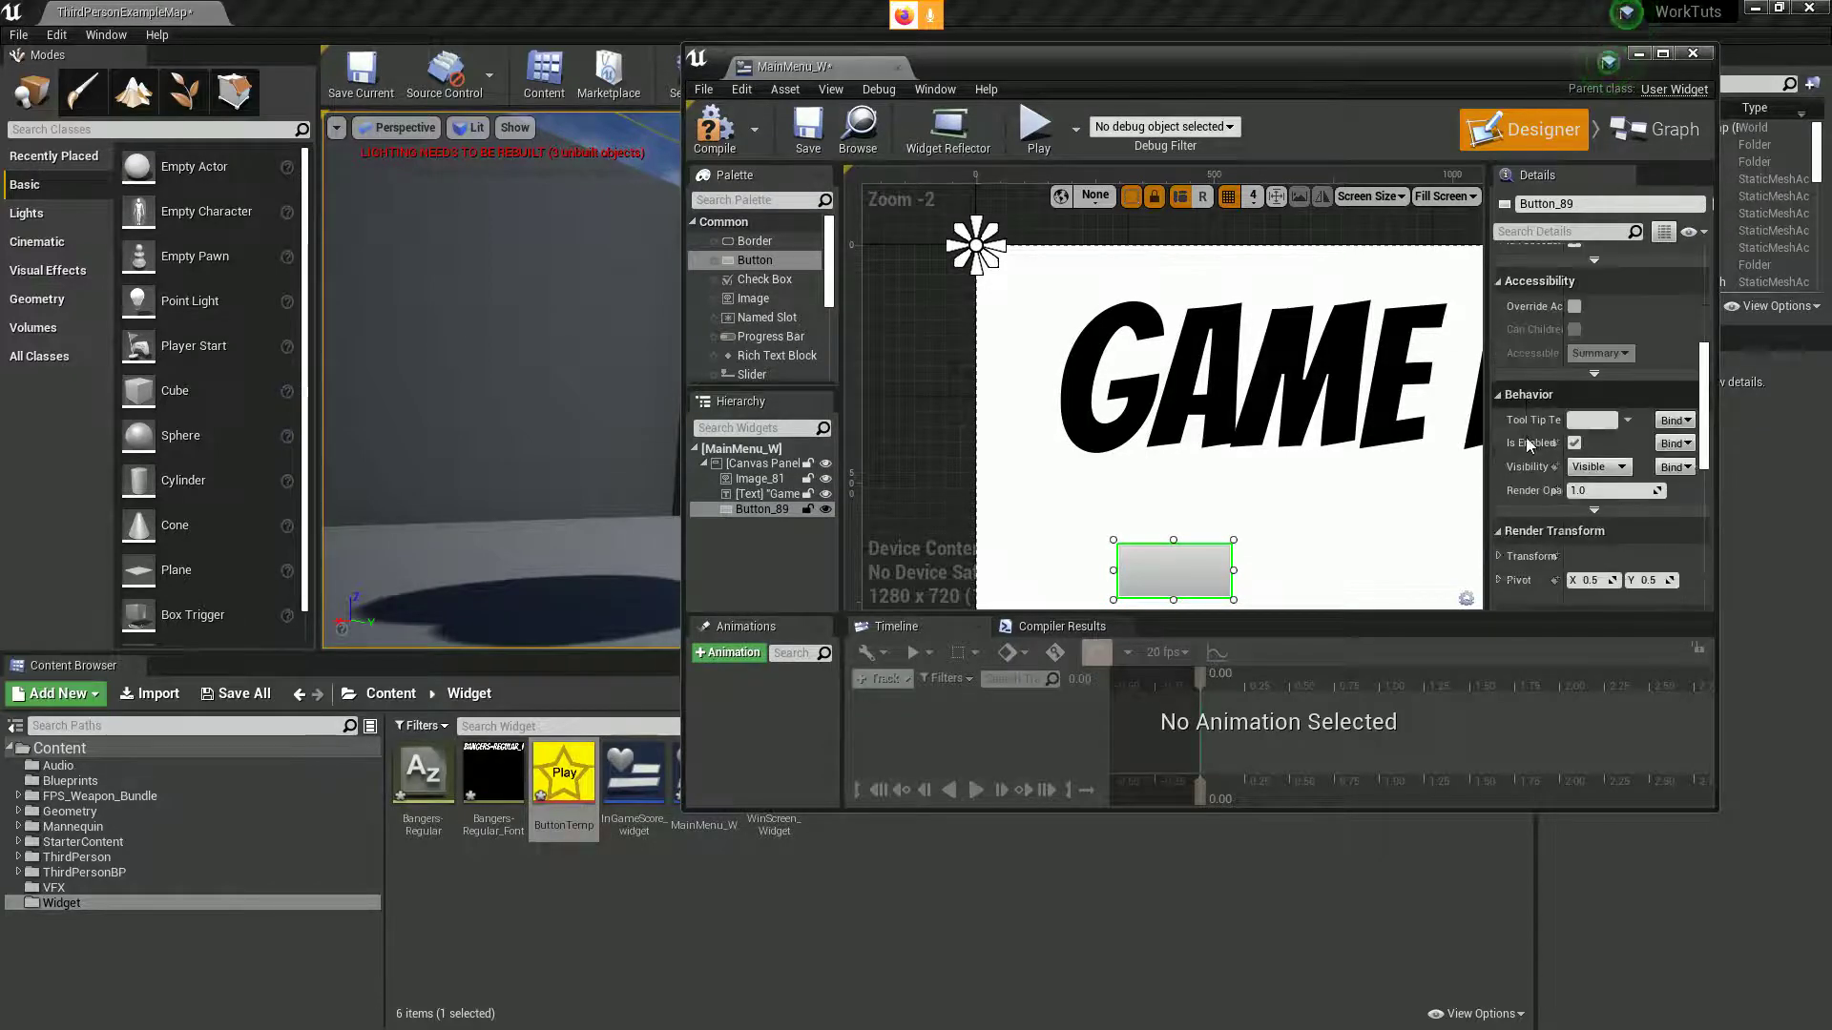
scroll(1525, 438, up, 5)
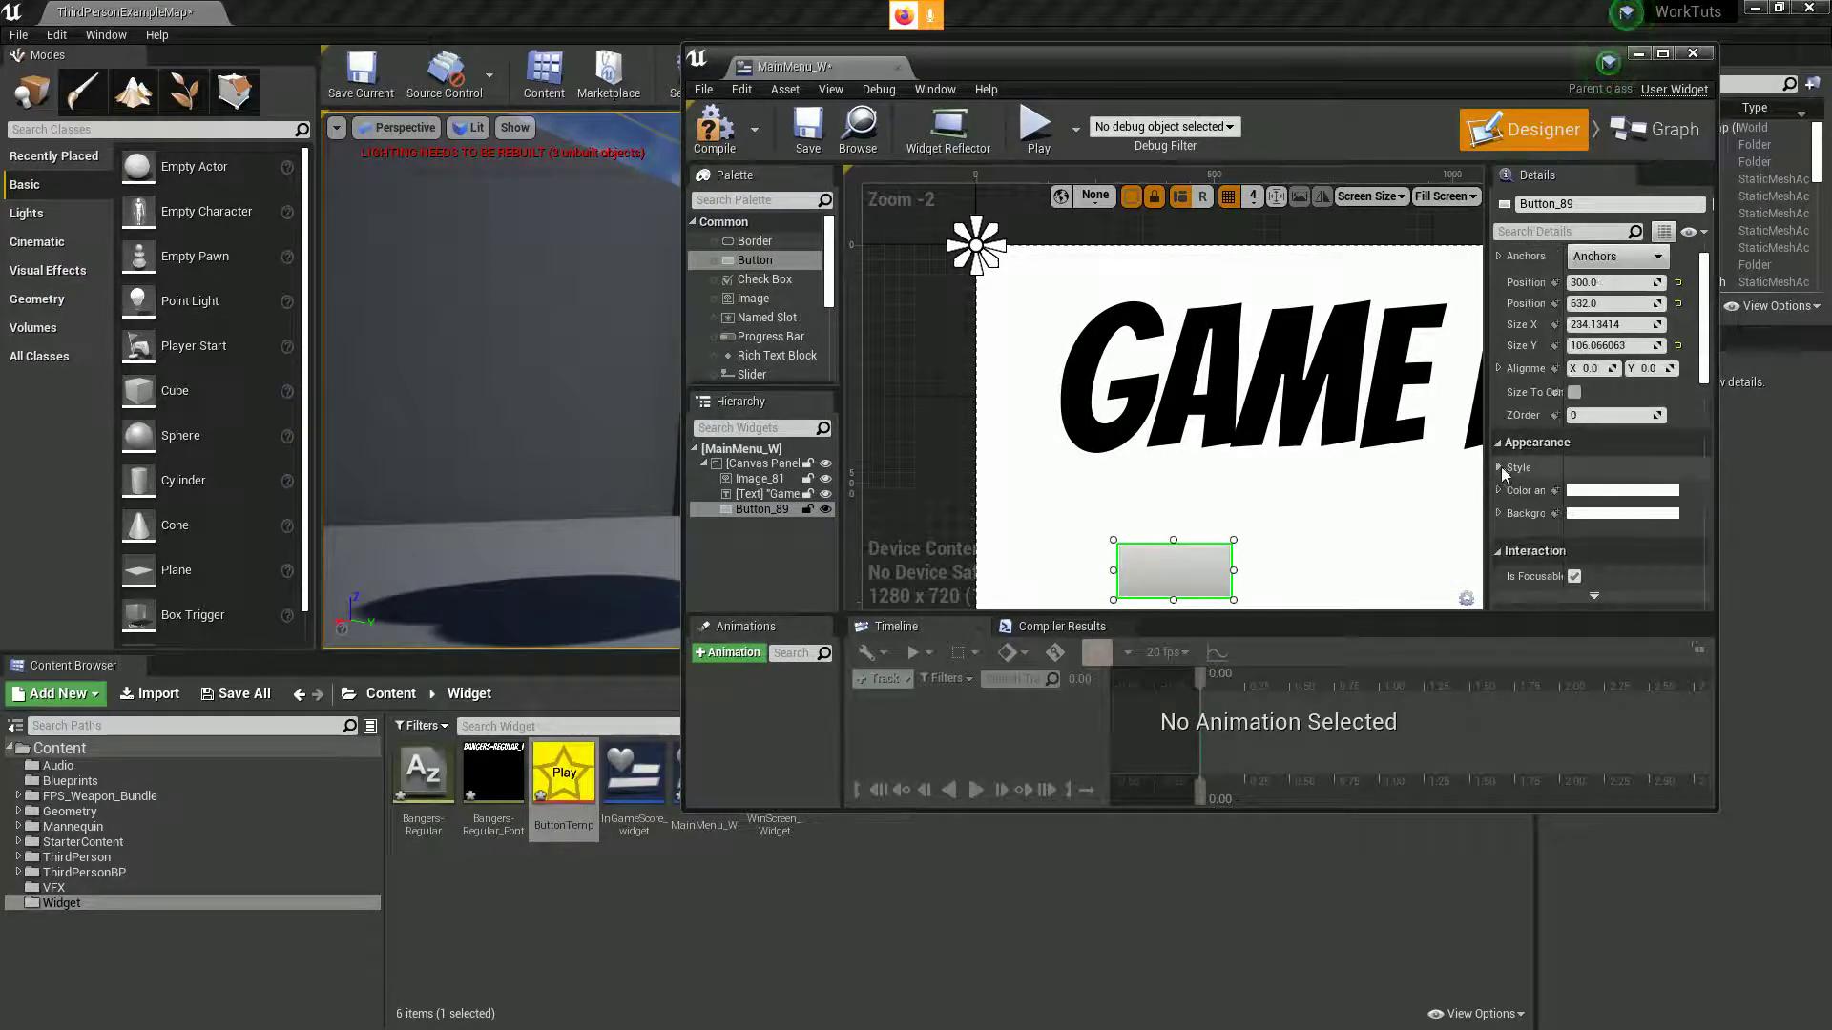
- Assign the ButtonTemp star texture as the button's Normal style image
click(1501, 467)
click(1509, 491)
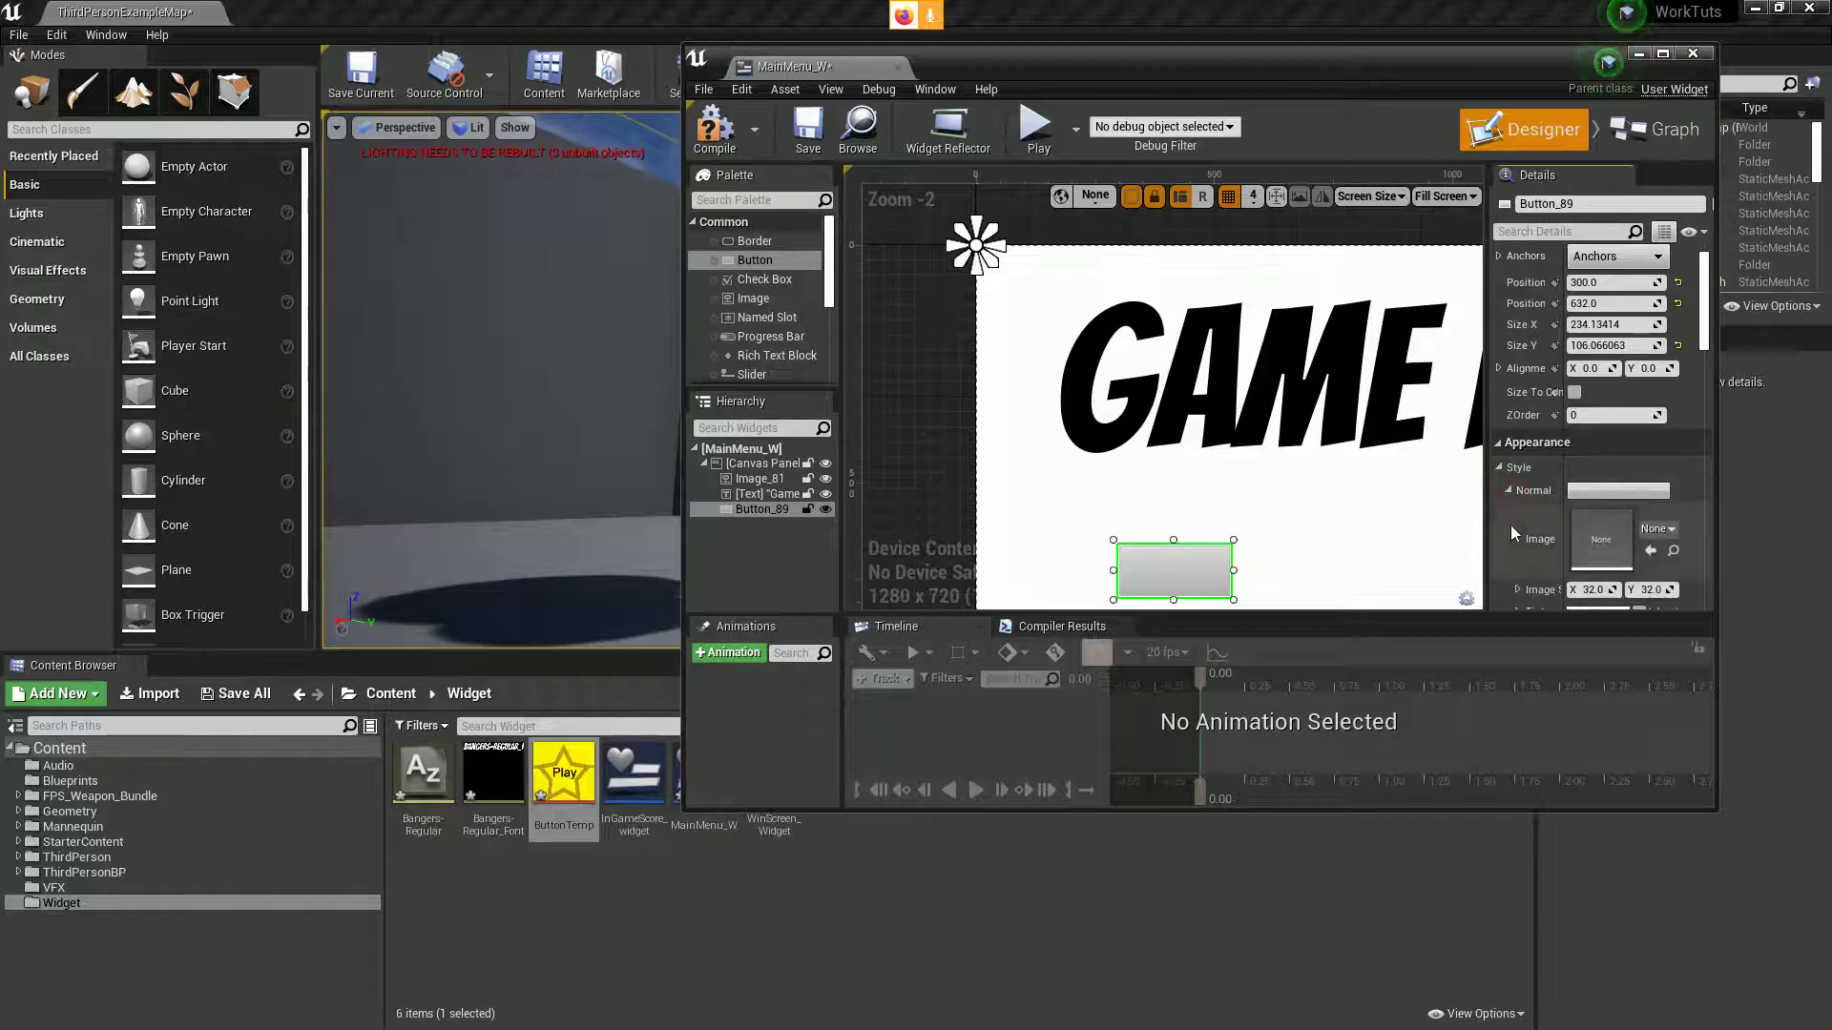
drag(564, 775, 1590, 555)
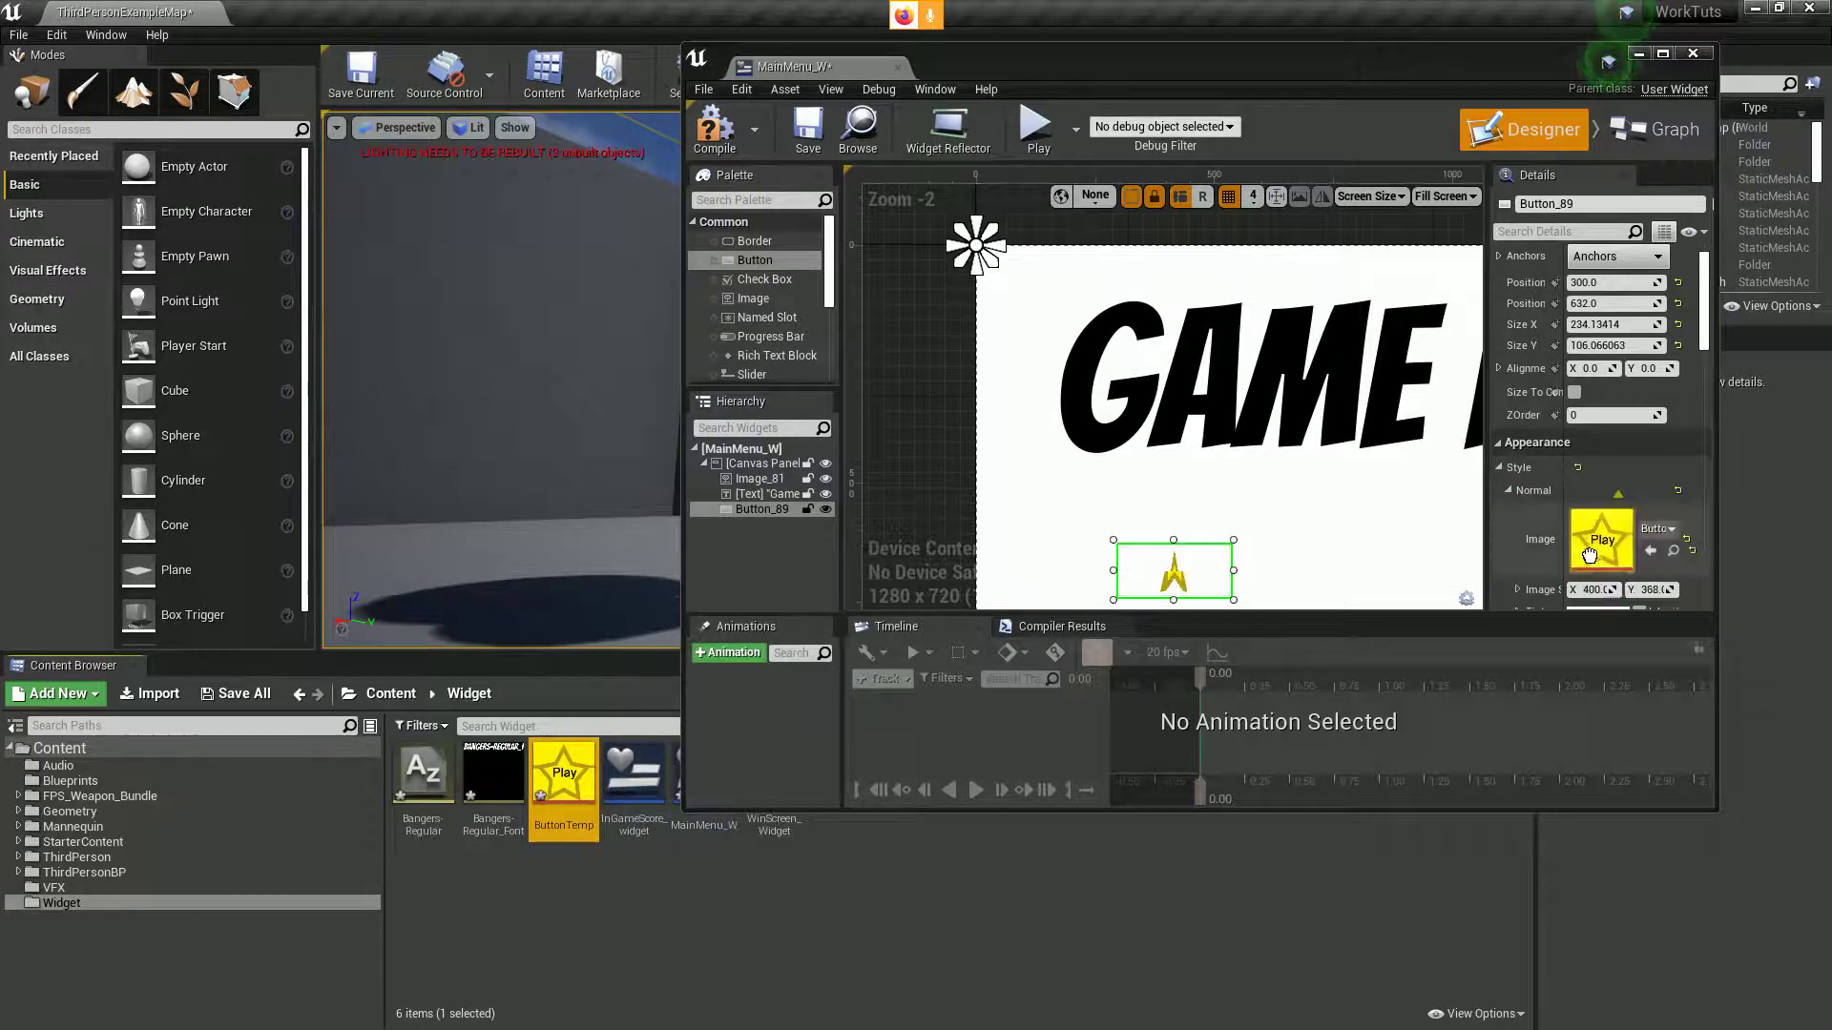
double_click(1347, 66)
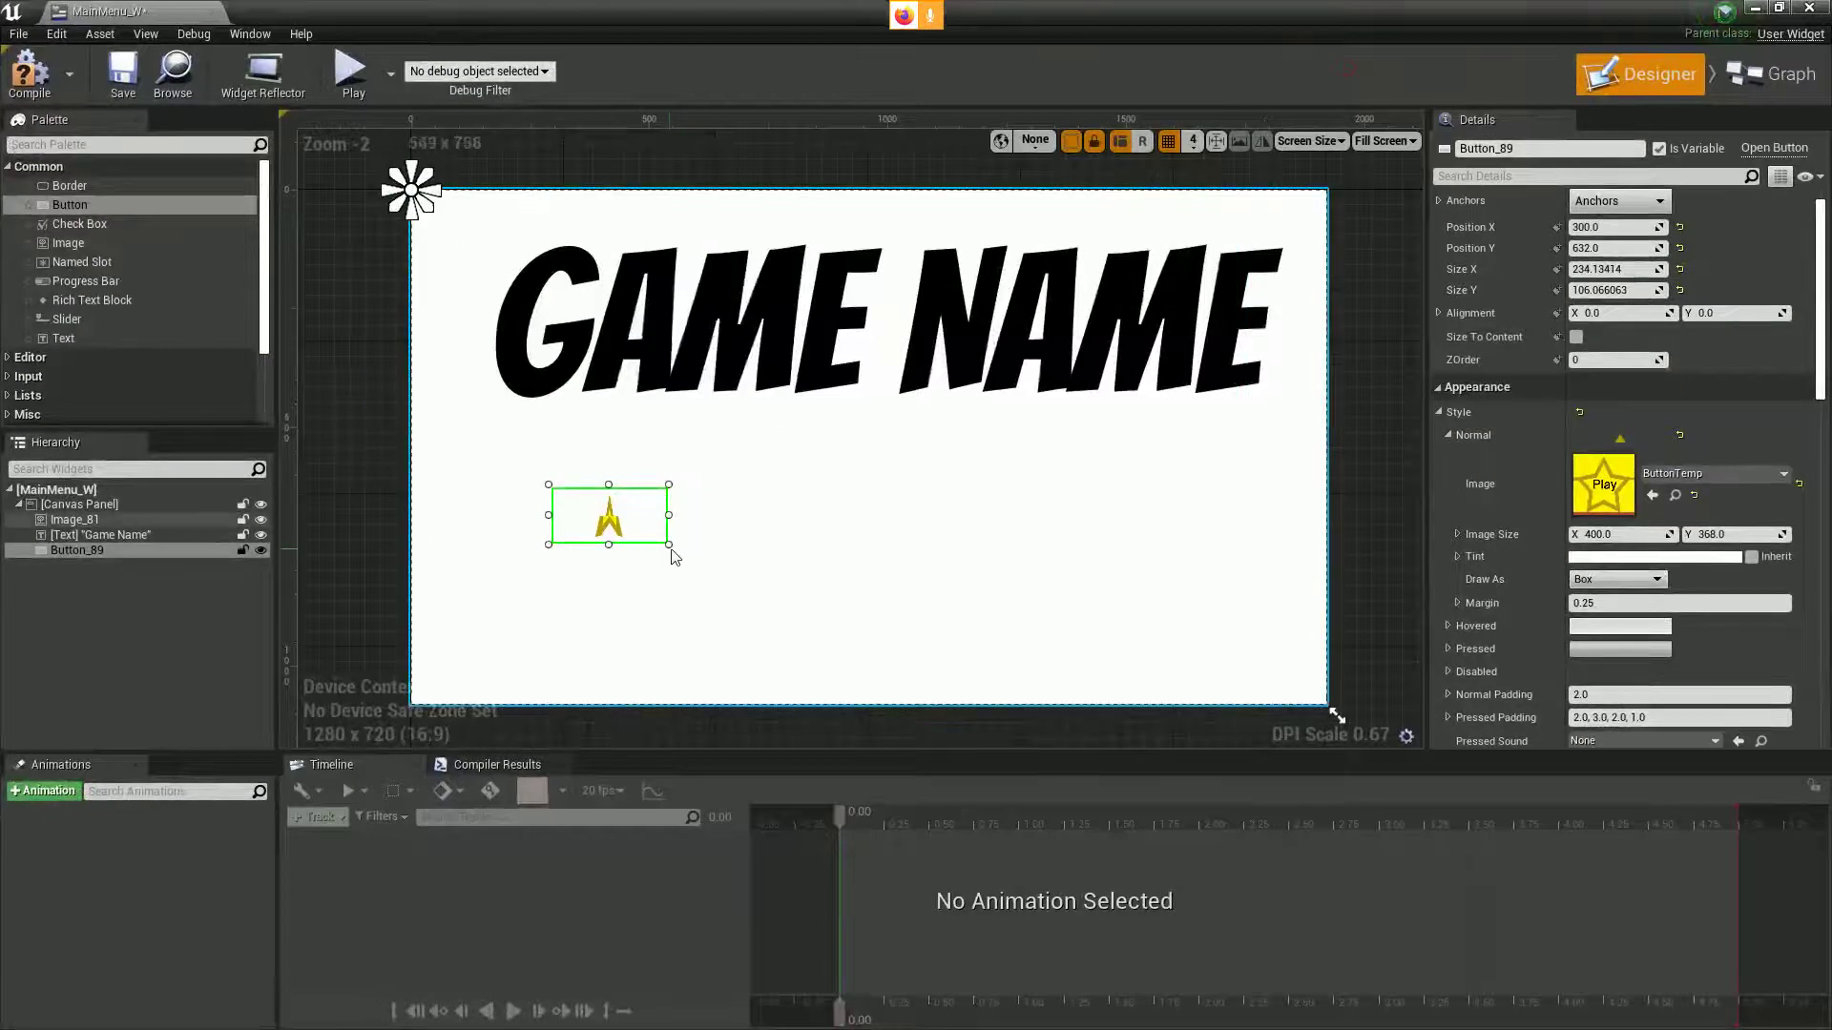
drag(672, 554, 763, 662)
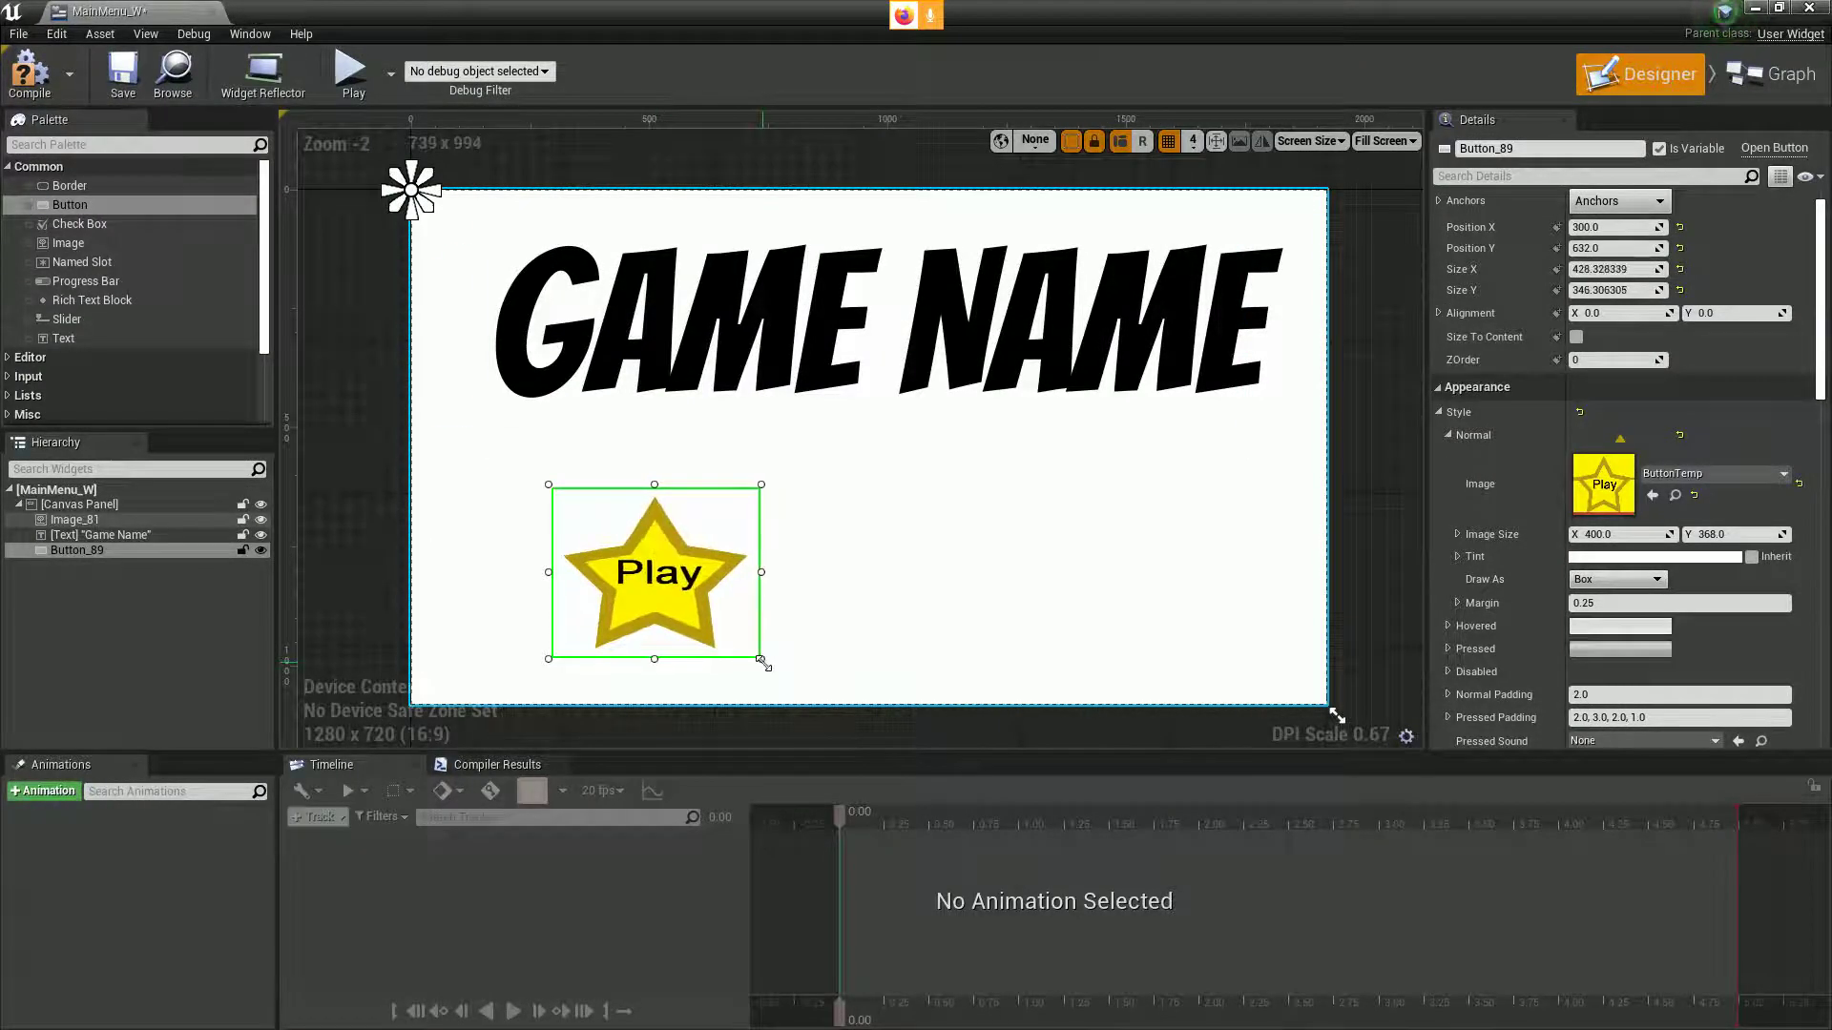
- Size the button to 400×368 to match the star image and centre it under the title
key(alt+Tab)
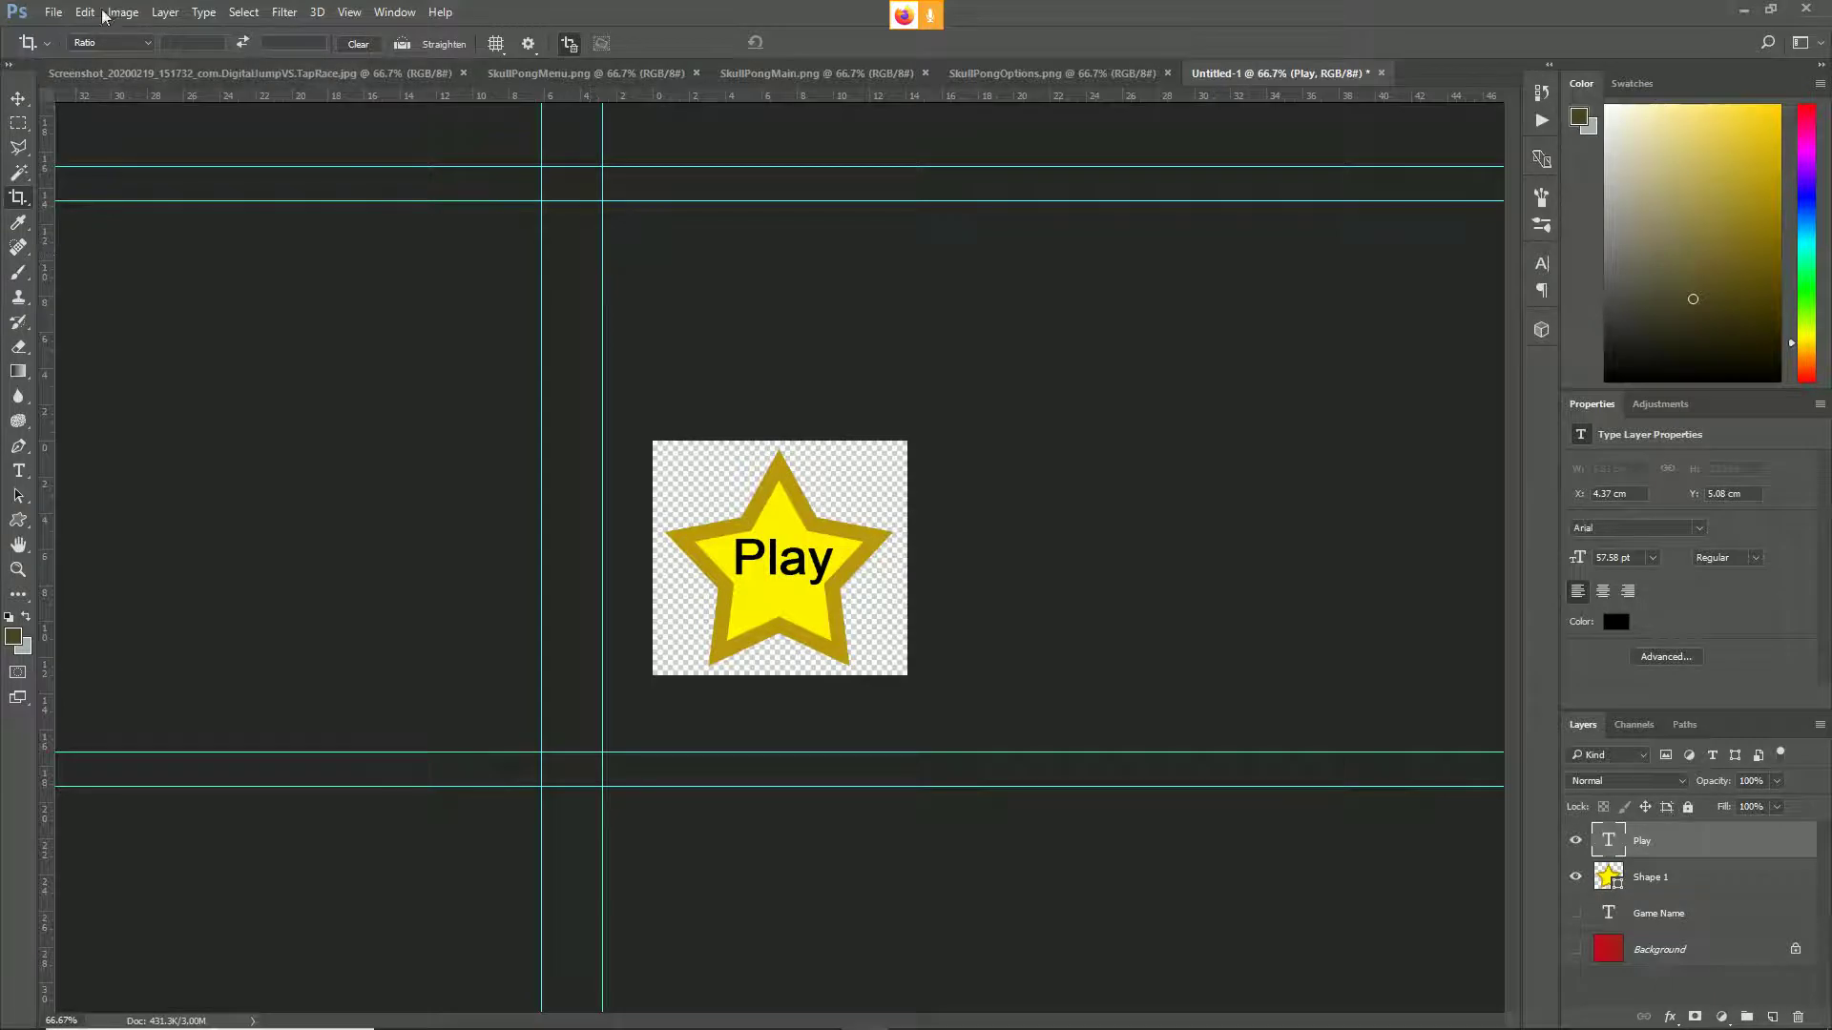
click(107, 13)
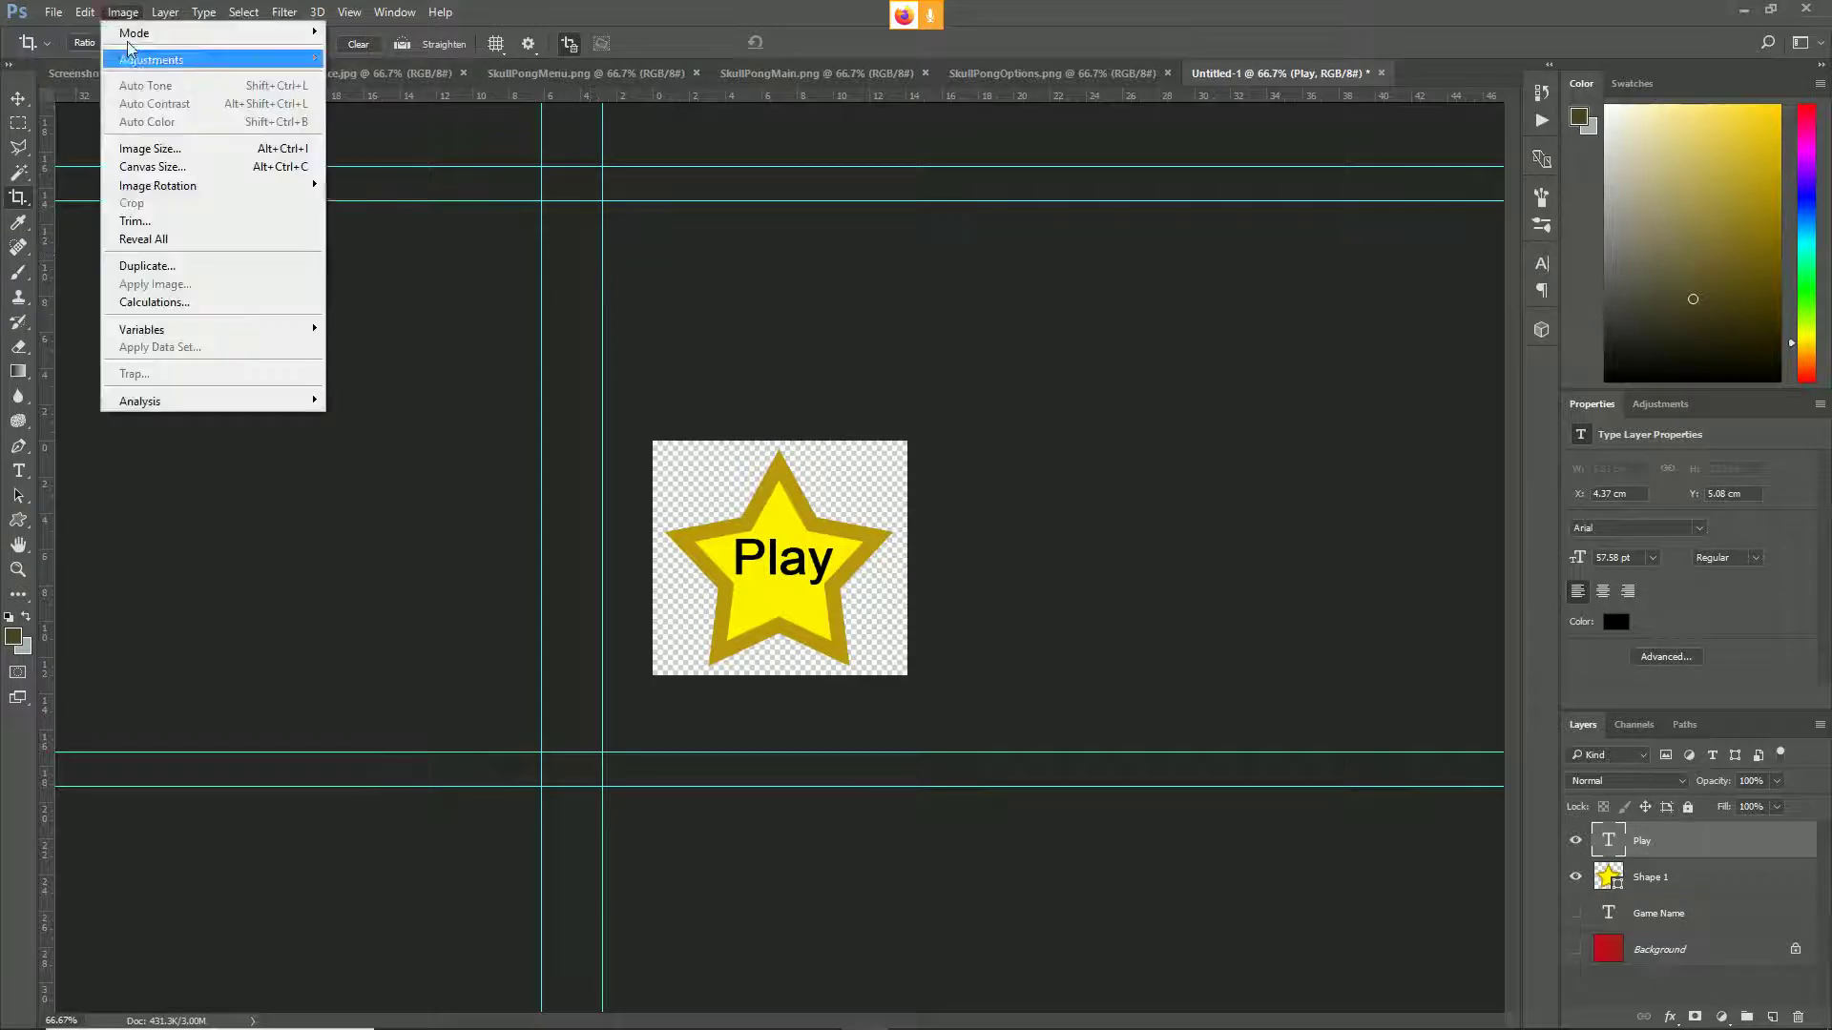
click(169, 152)
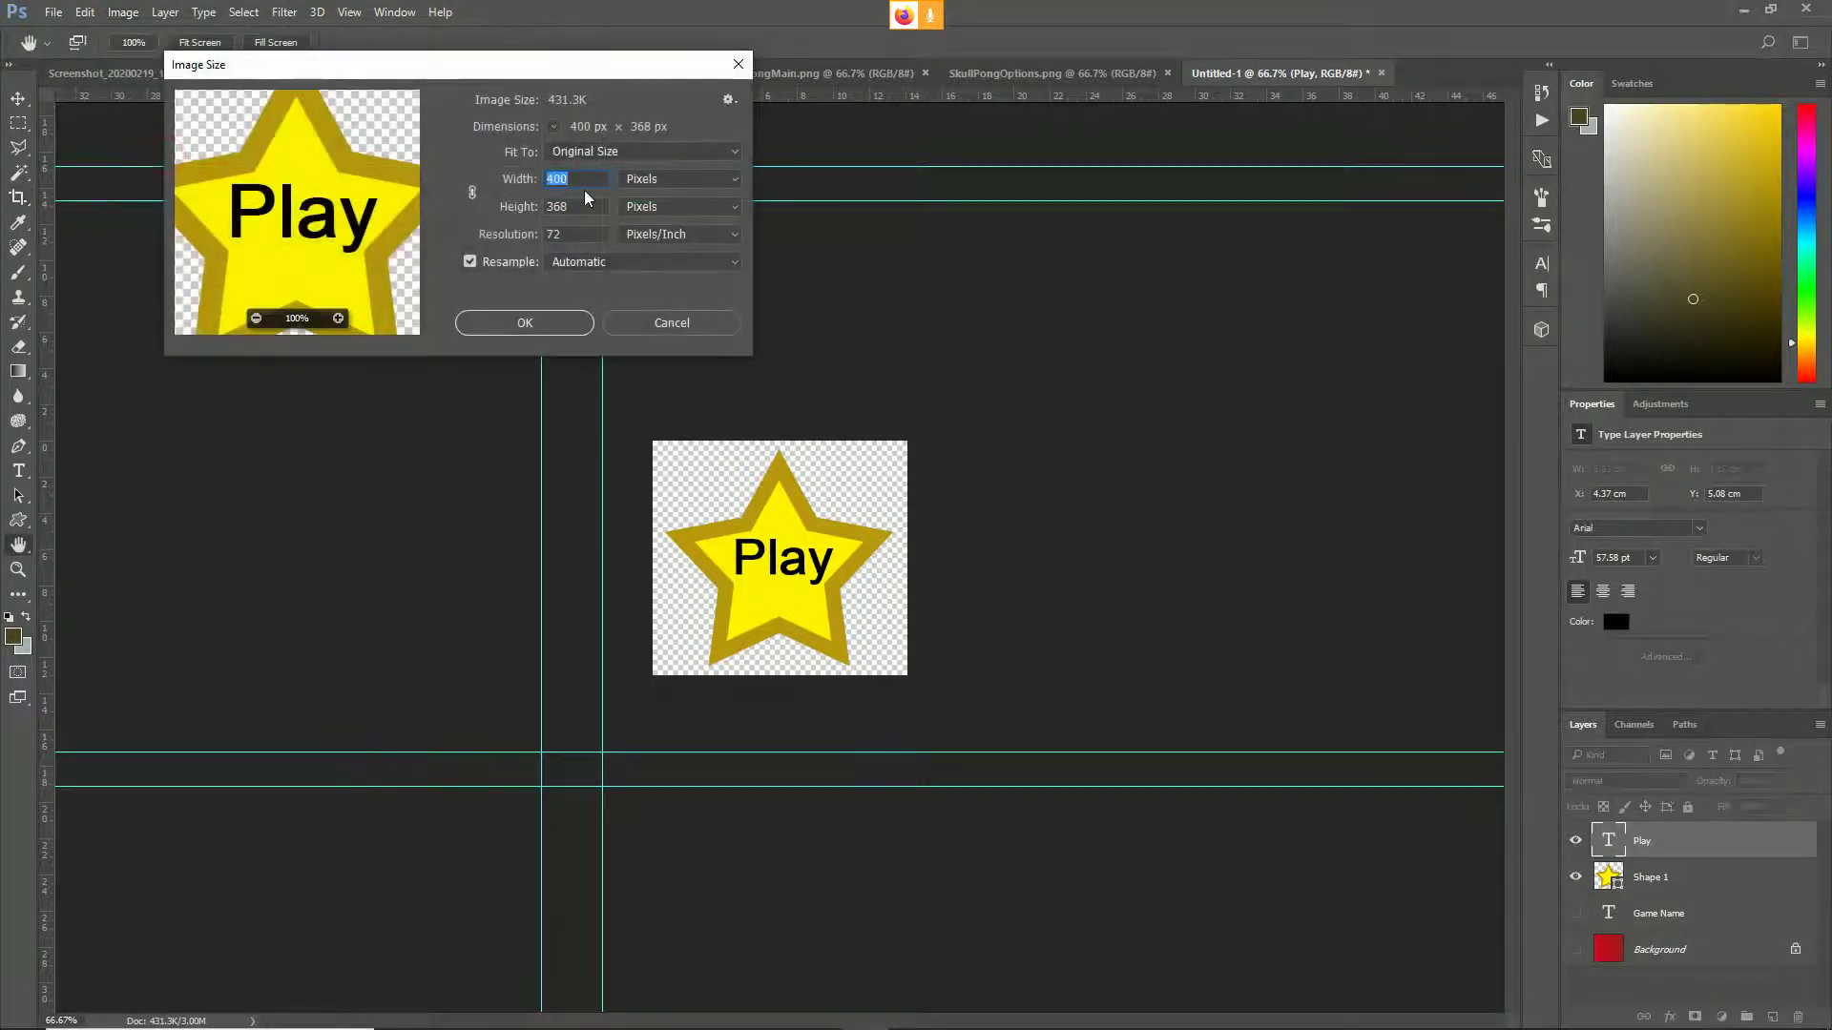
key(alt+Tab)
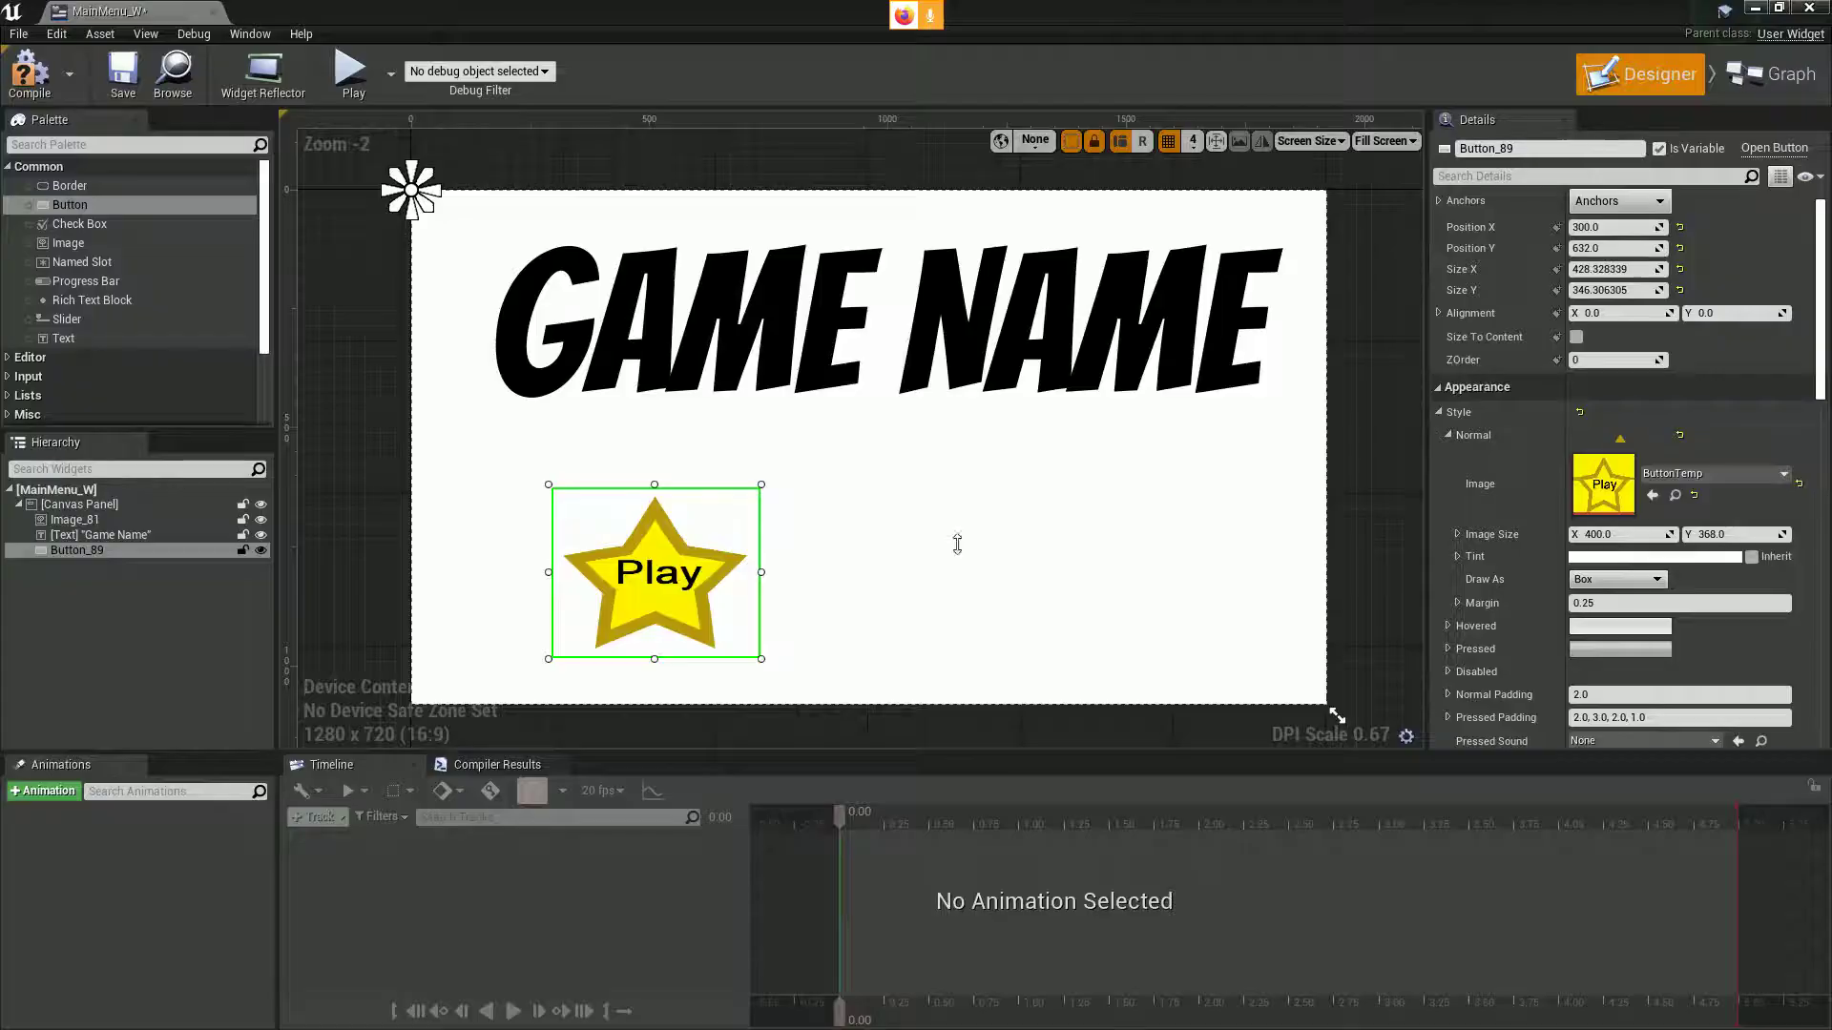
click(1611, 270)
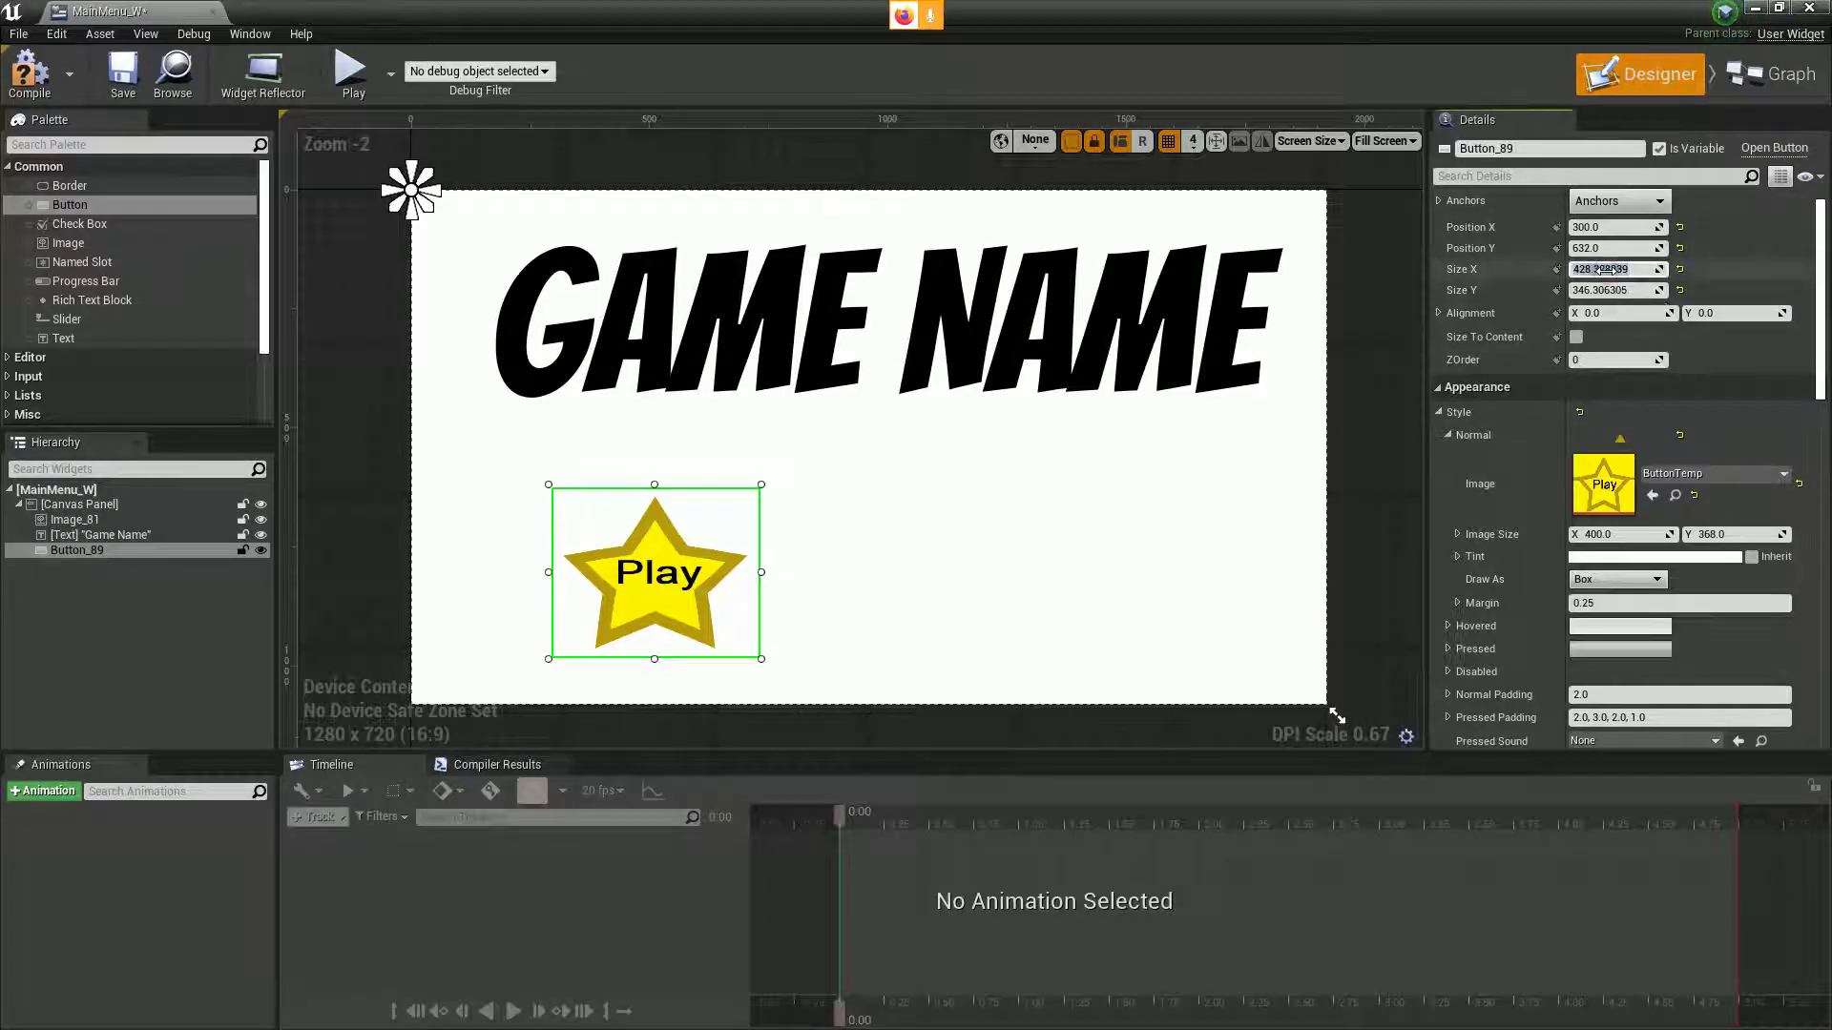
text(400)
key(Tab)
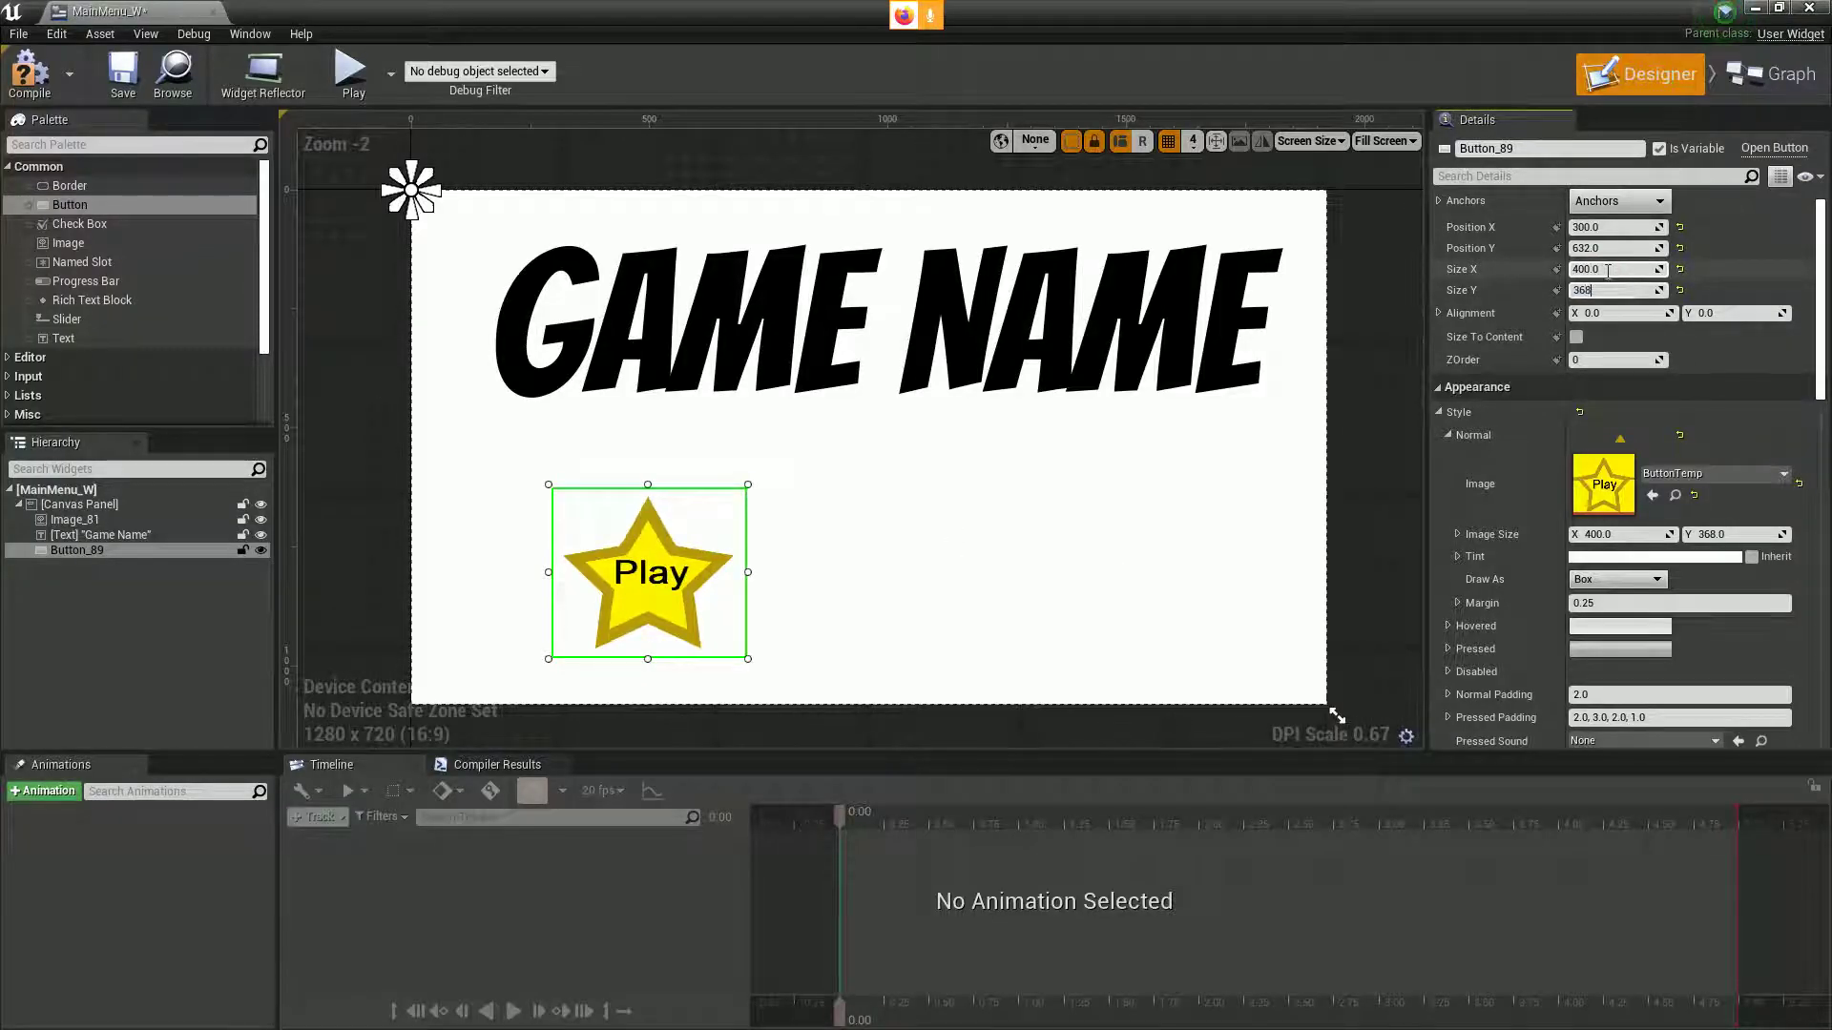
text(368)
key(Return)
drag(678, 627, 867, 604)
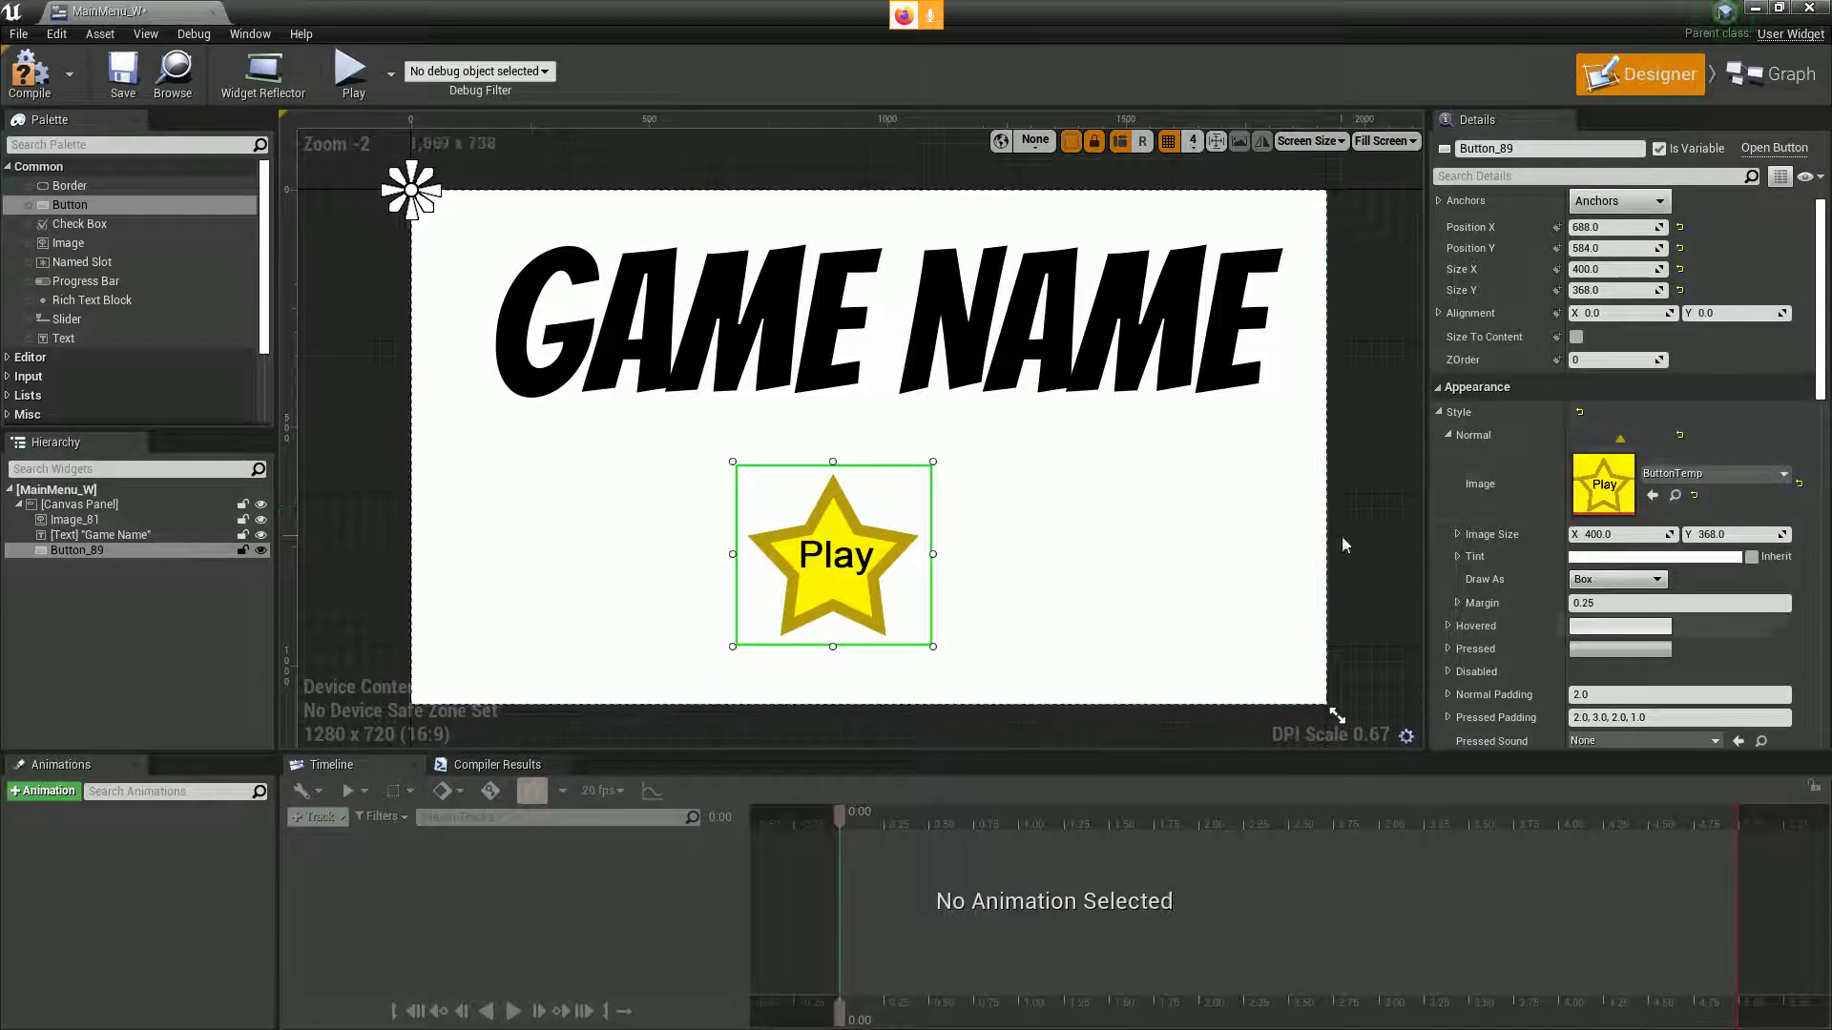
click(1449, 627)
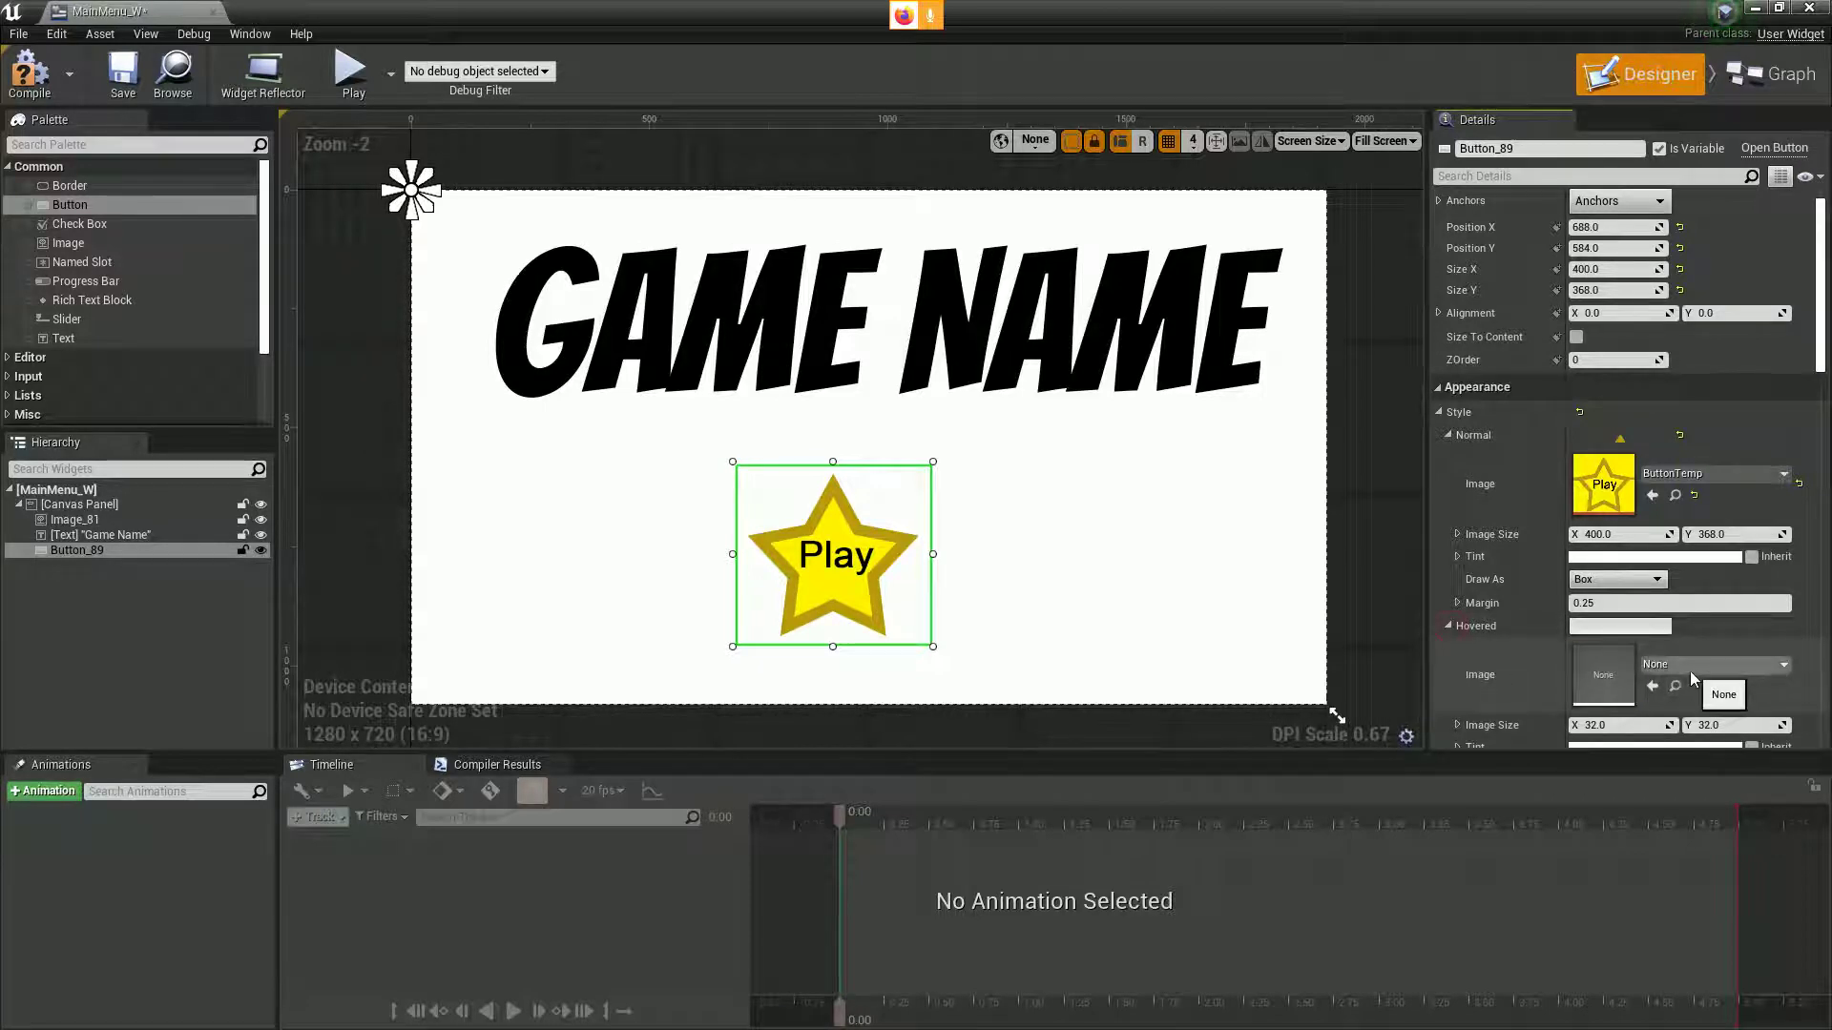
- Merge the Play text and star shape layers into a single layer
key(alt+Tab)
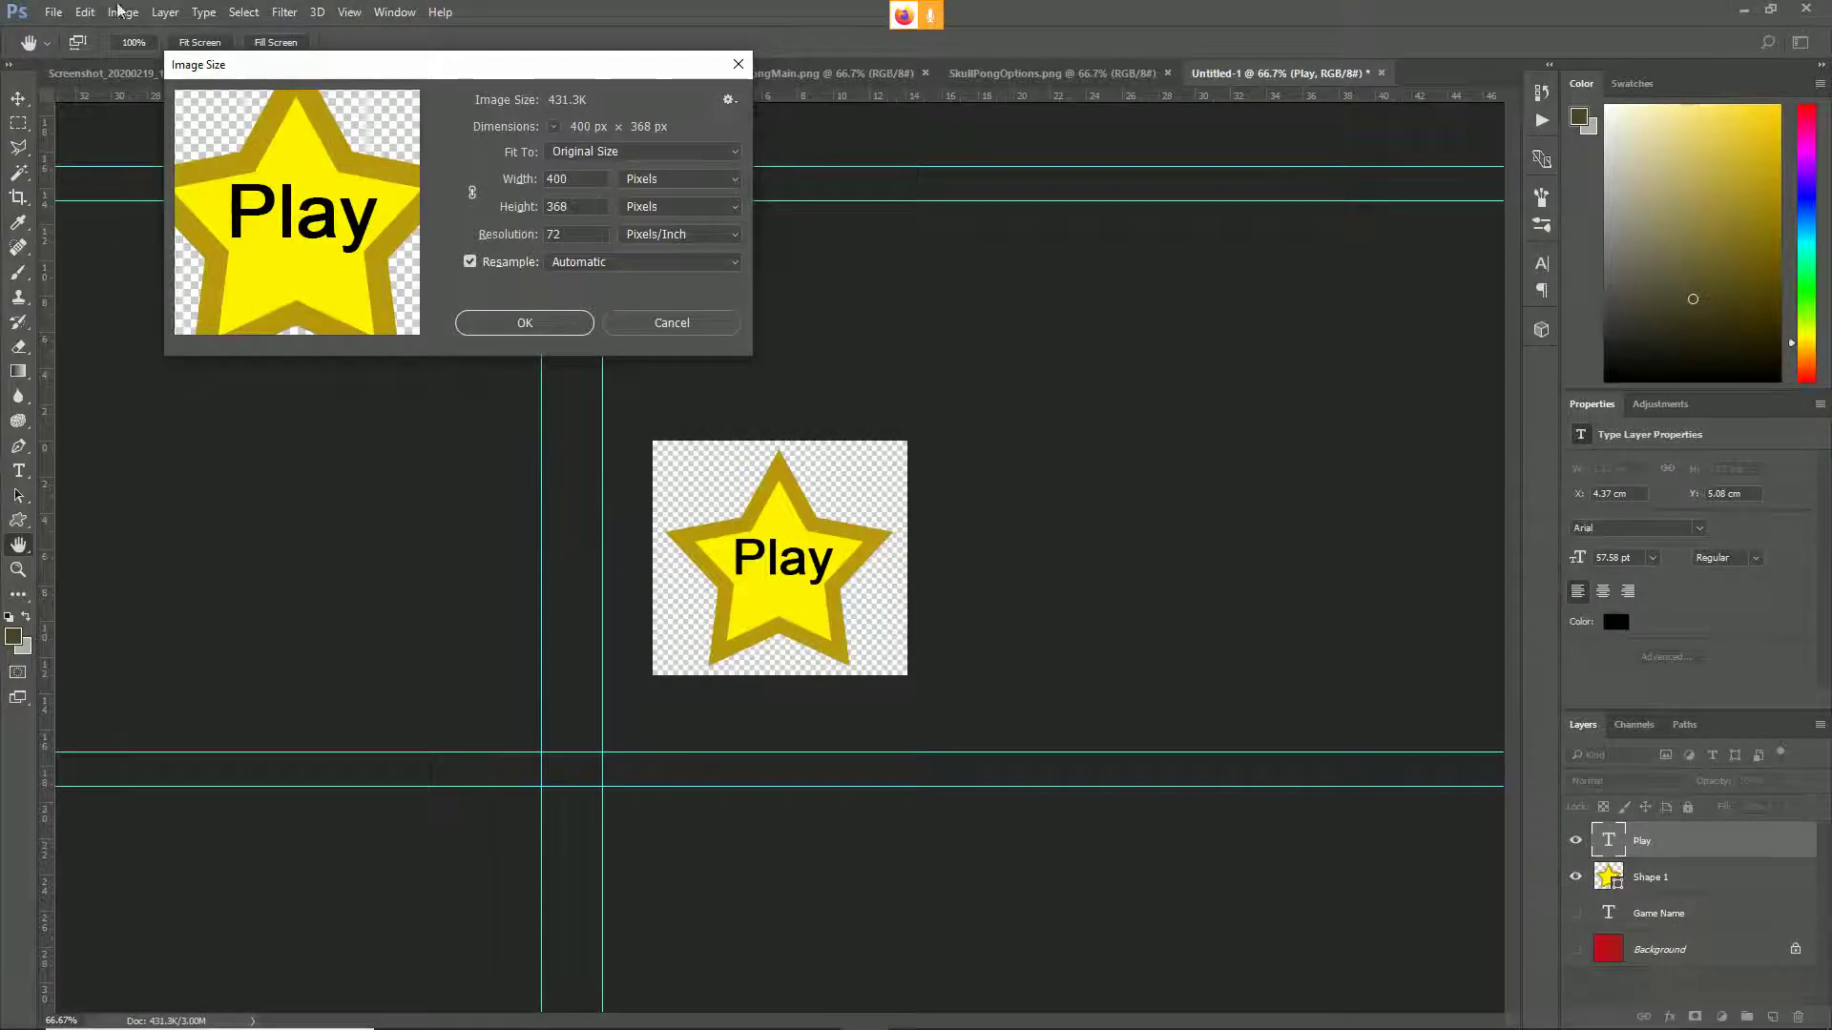
click(640, 325)
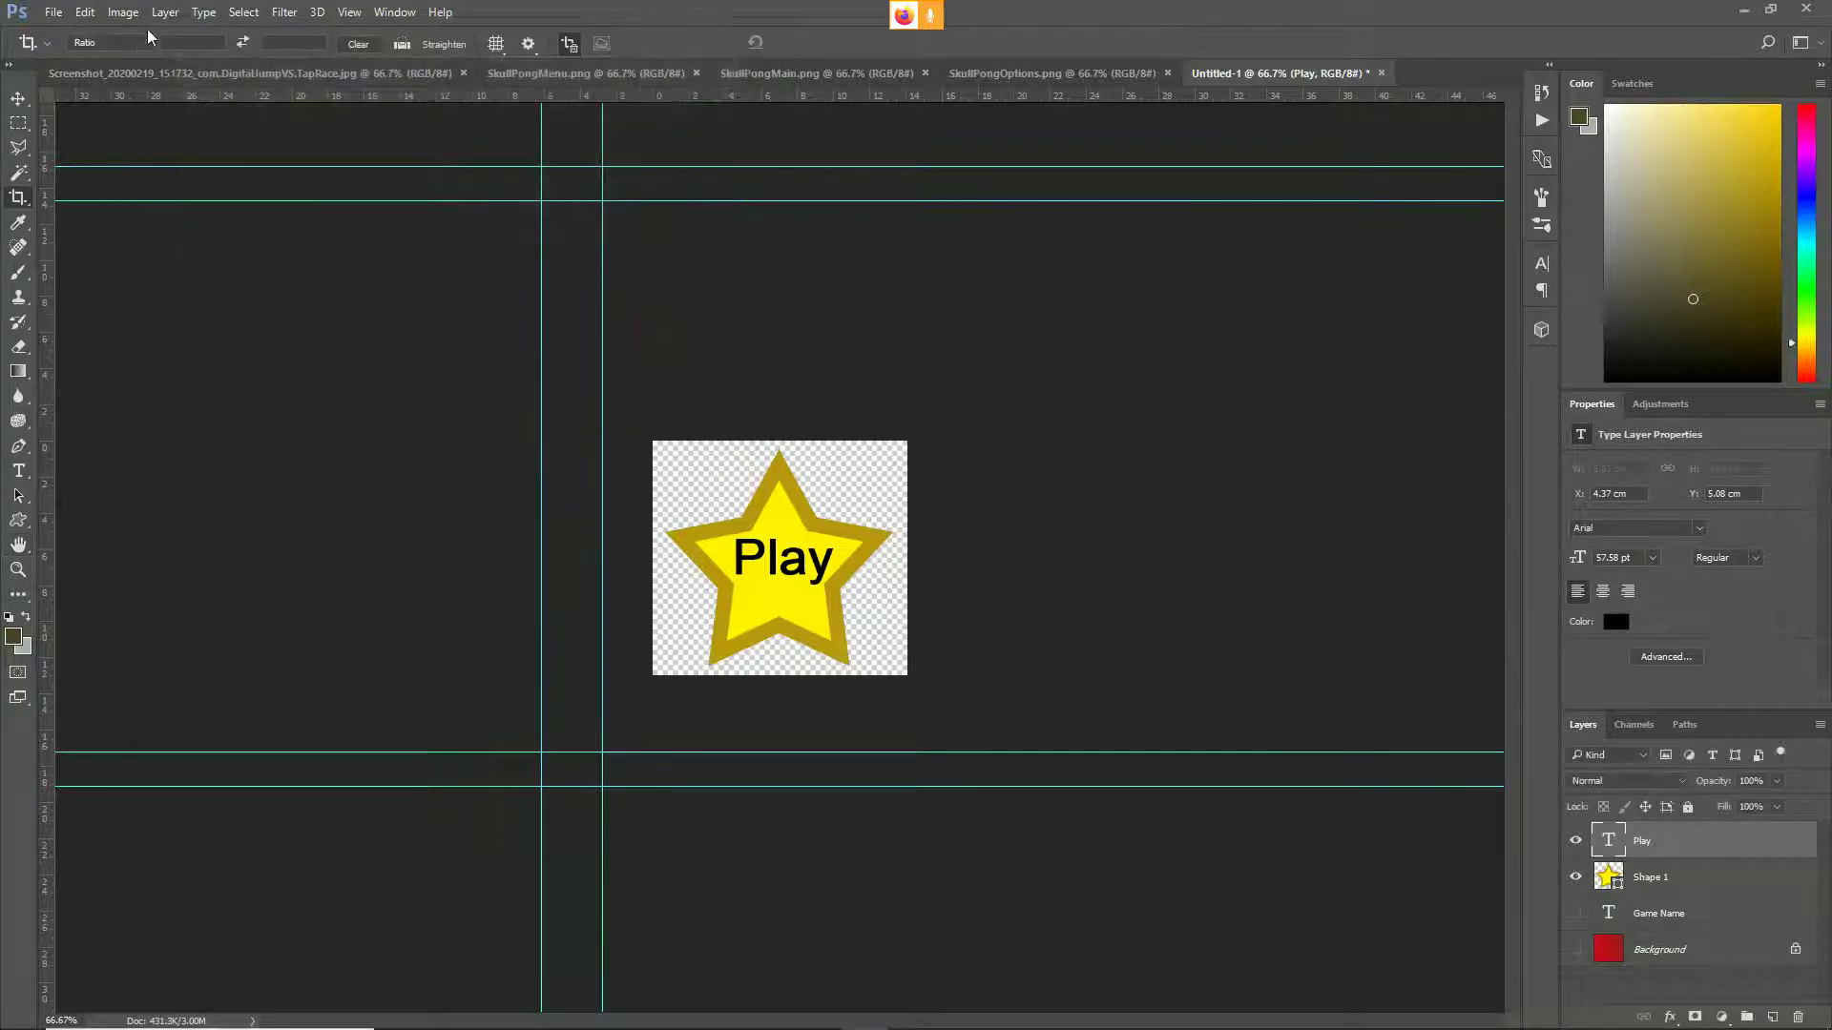
click(123, 11)
mouse_move(151, 59)
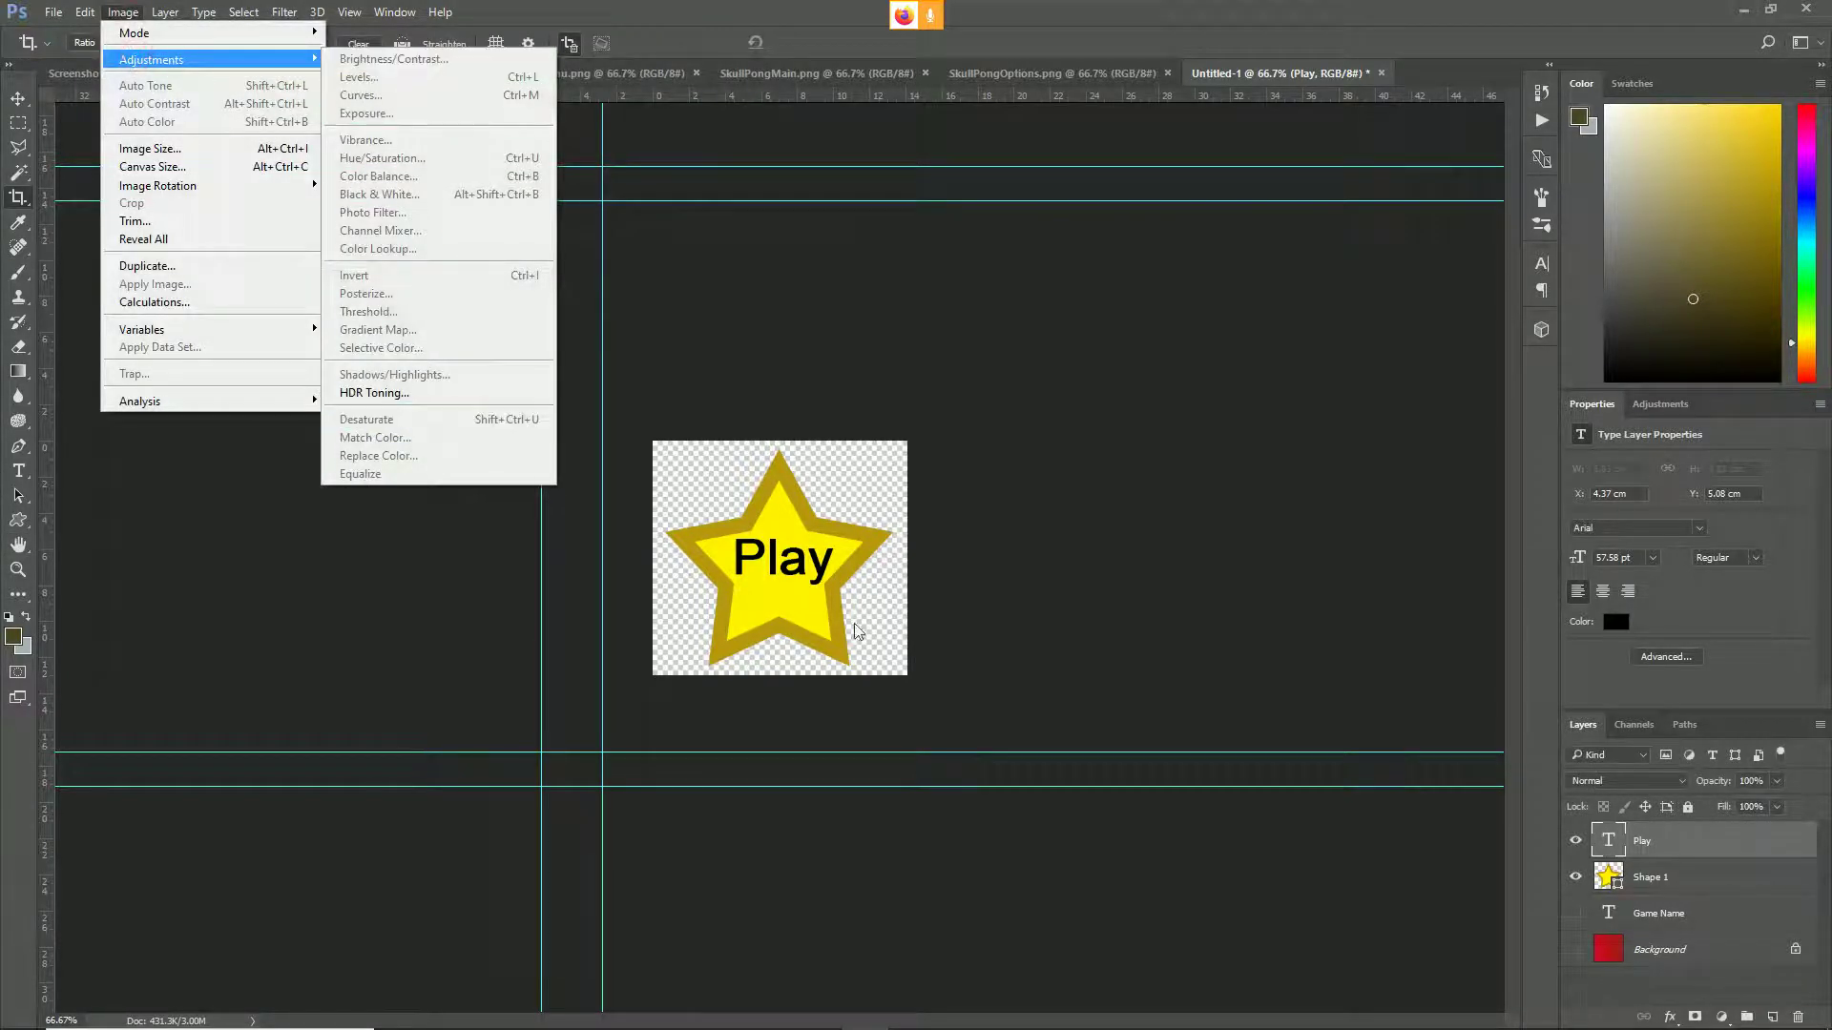
click(1681, 880)
click(1679, 892)
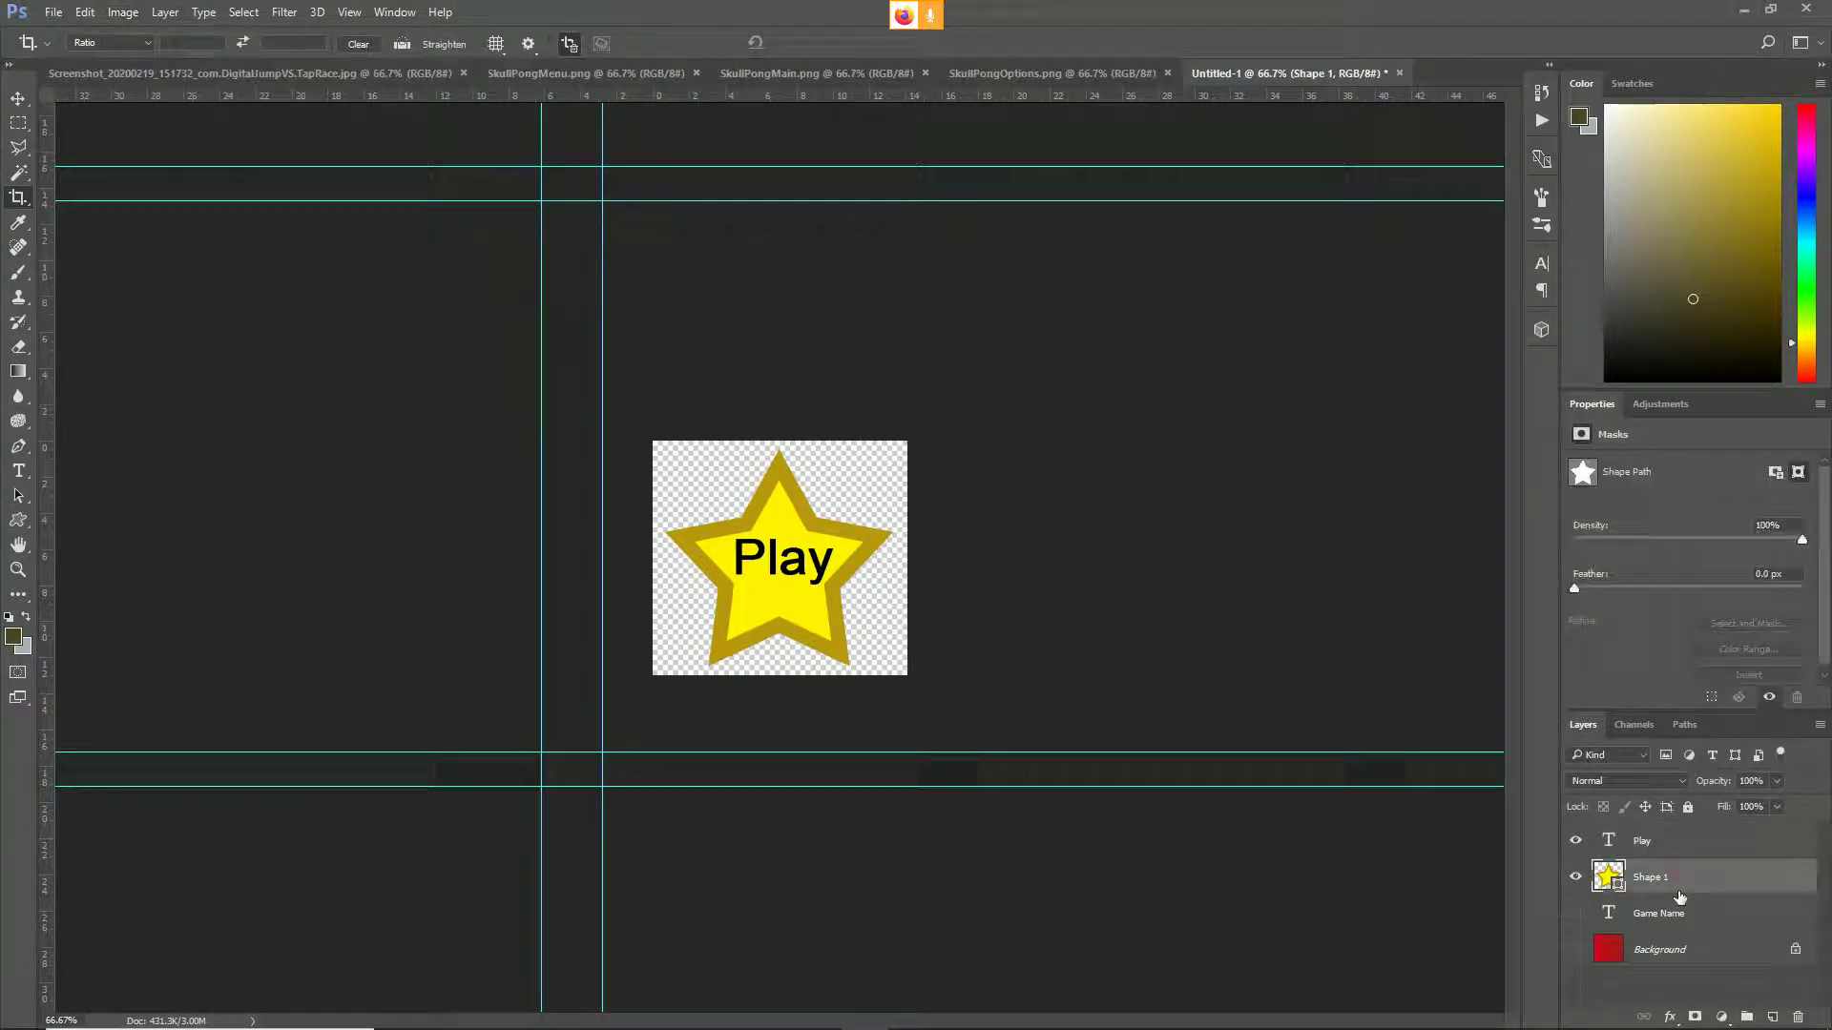
click(131, 12)
mouse_move(146, 61)
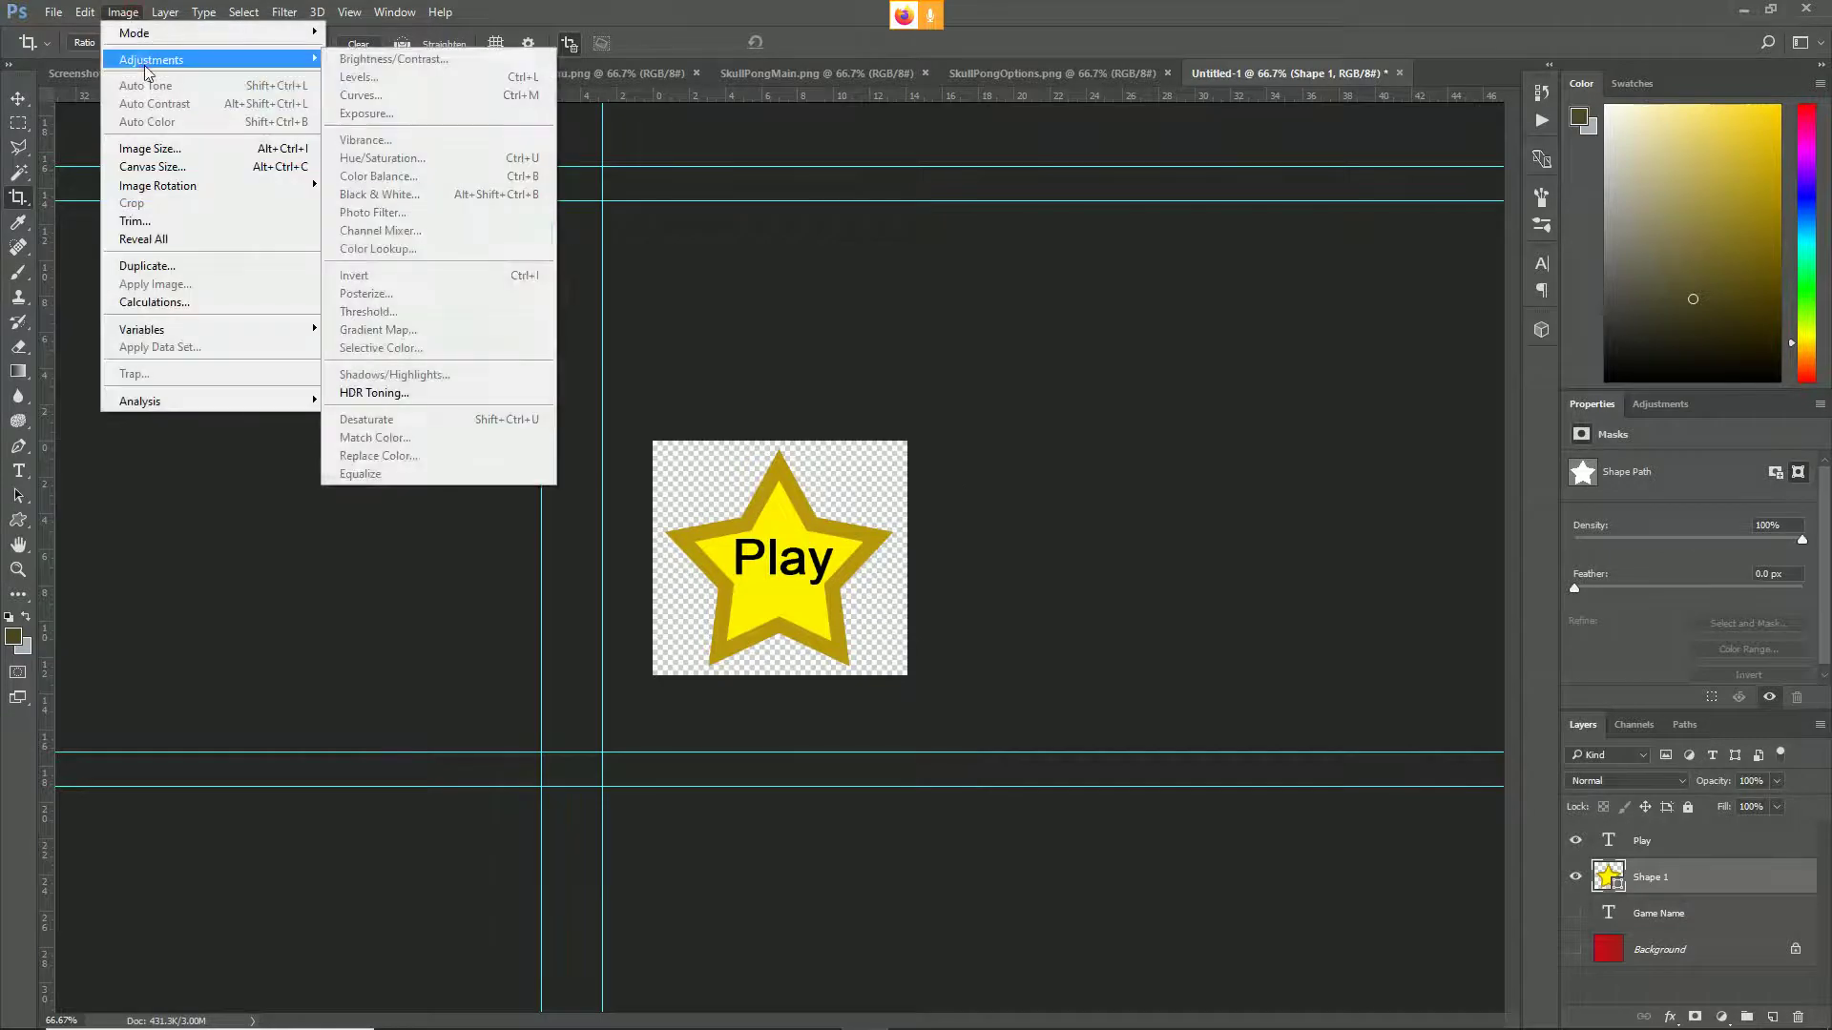
click(1605, 807)
click(1679, 852)
ctrl+click(1696, 885)
right_click(1697, 886)
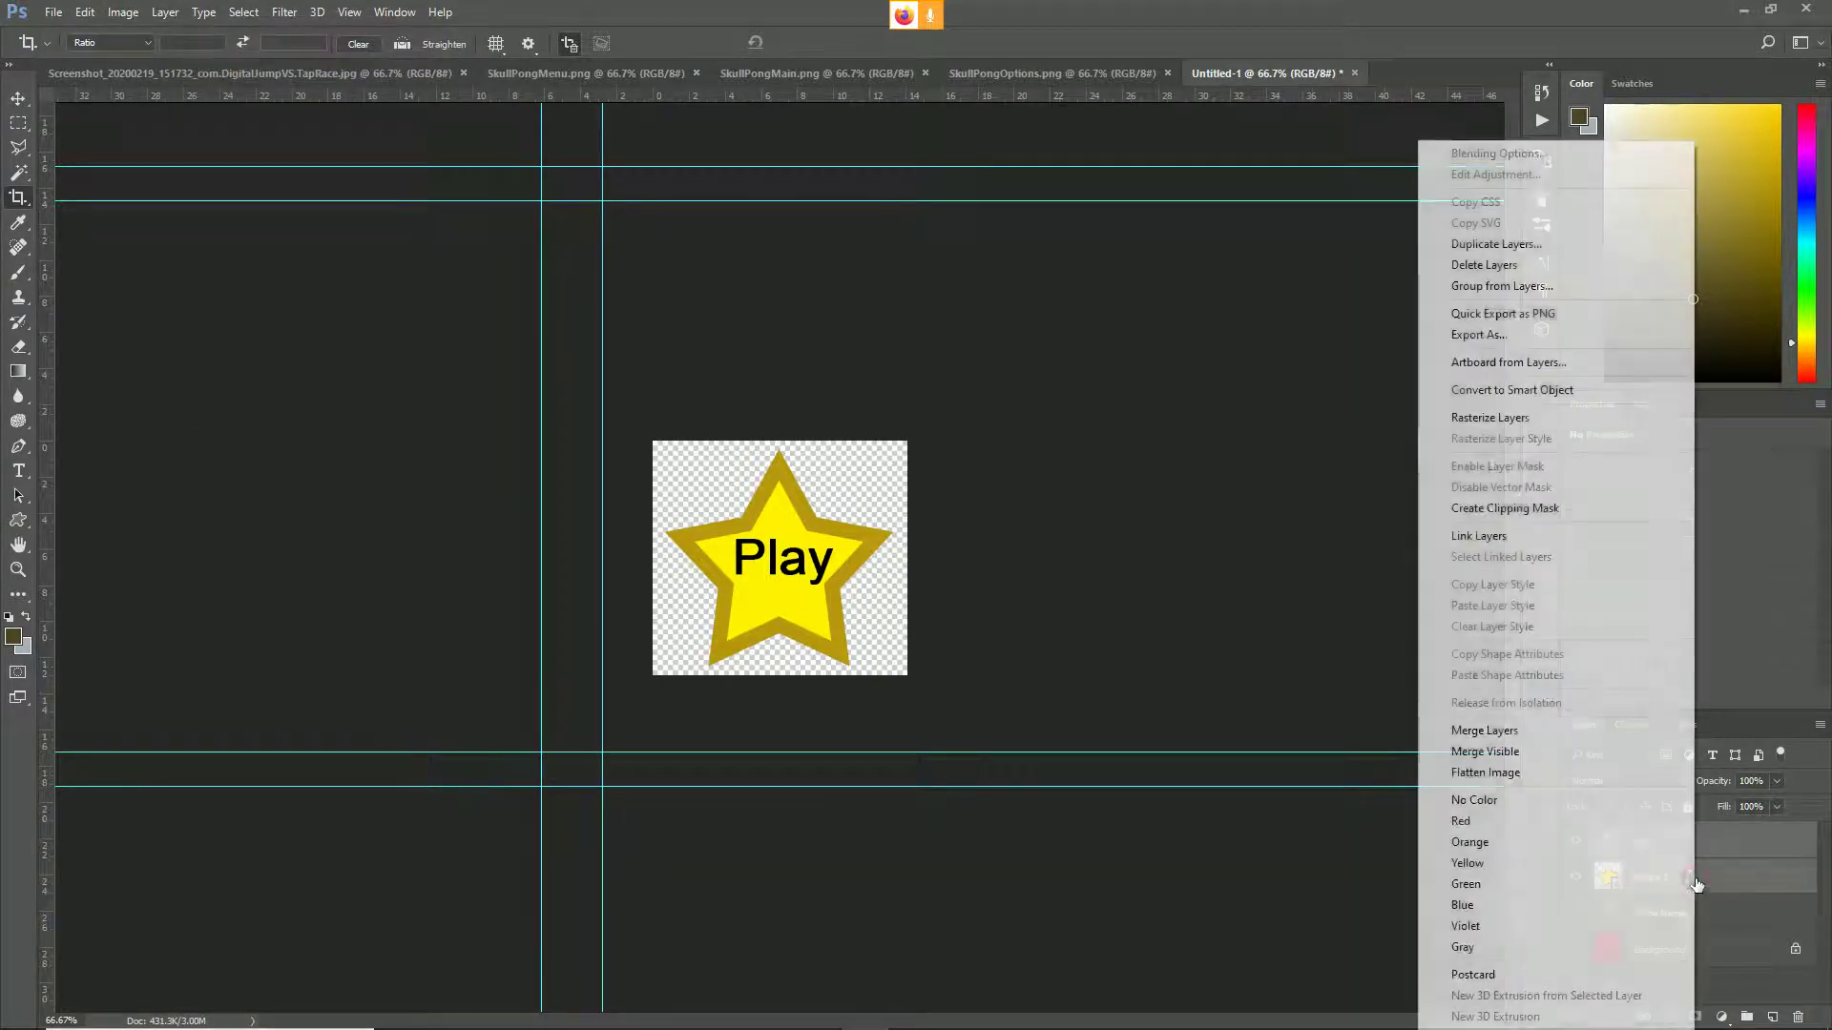
click(1488, 727)
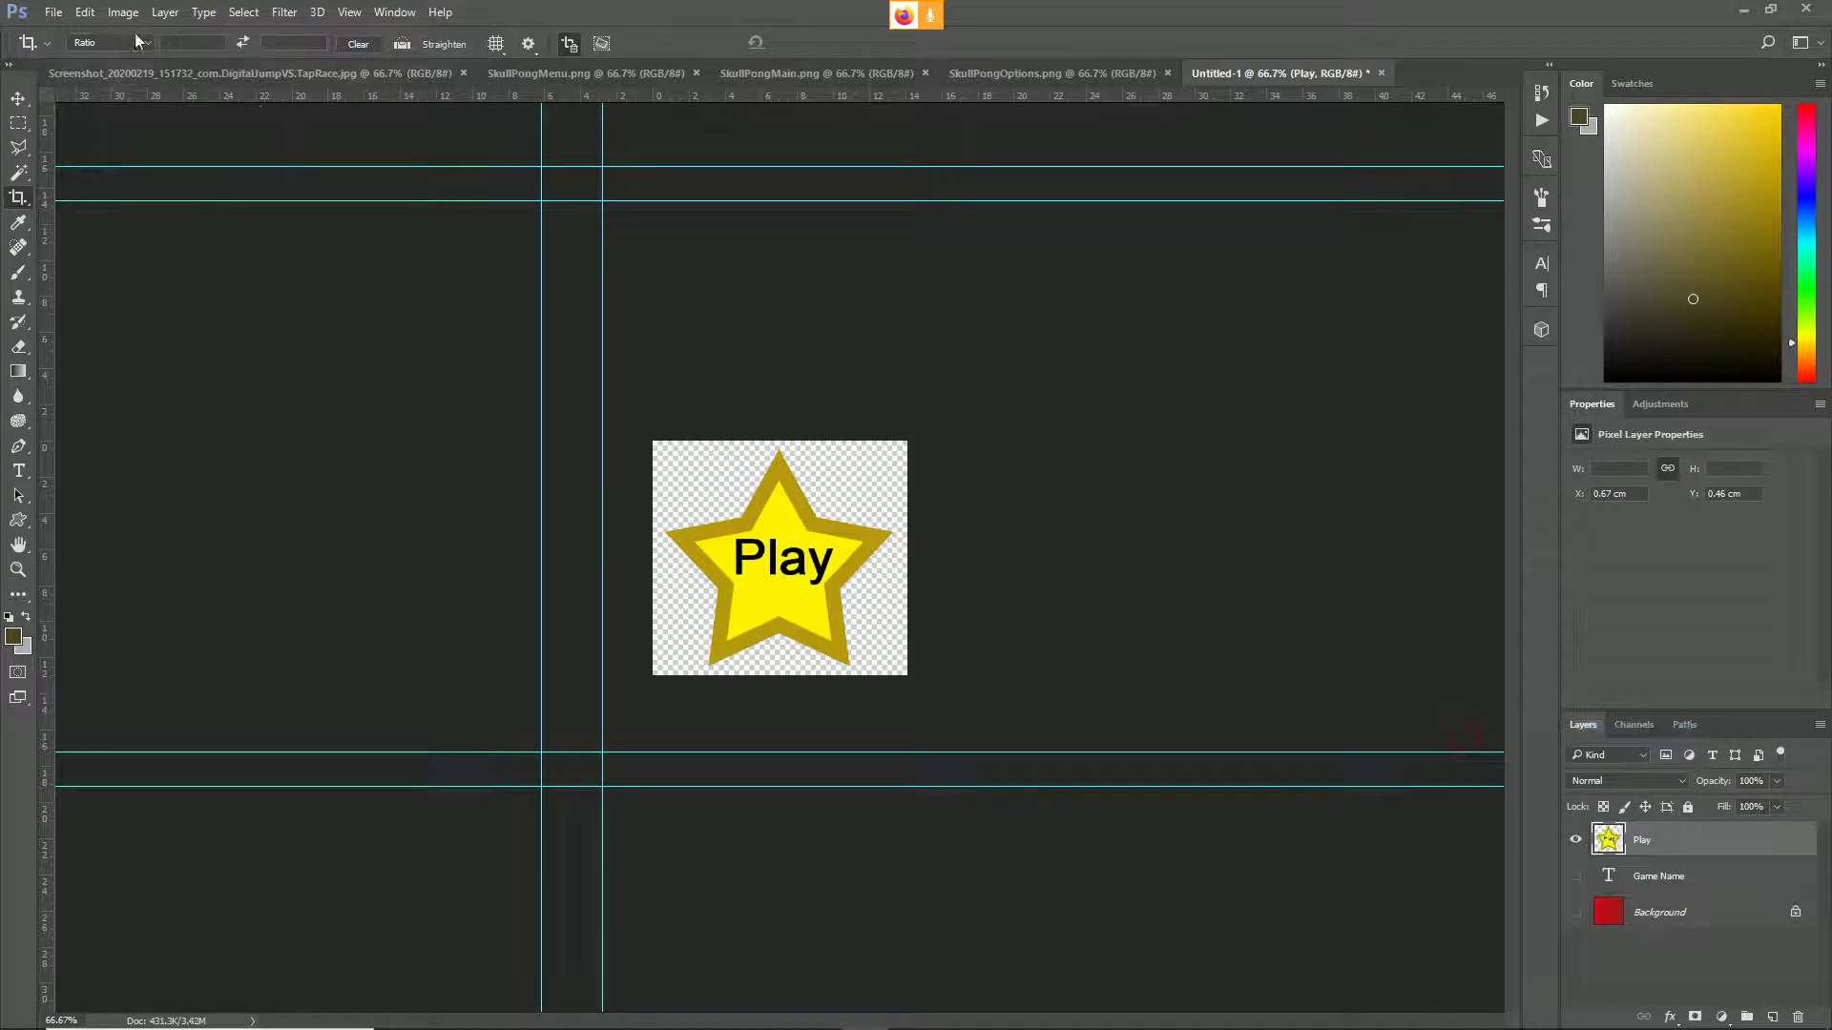
- Darken the merged star by lowering Brightness in Brightness/Contrast
click(123, 12)
mouse_move(143, 53)
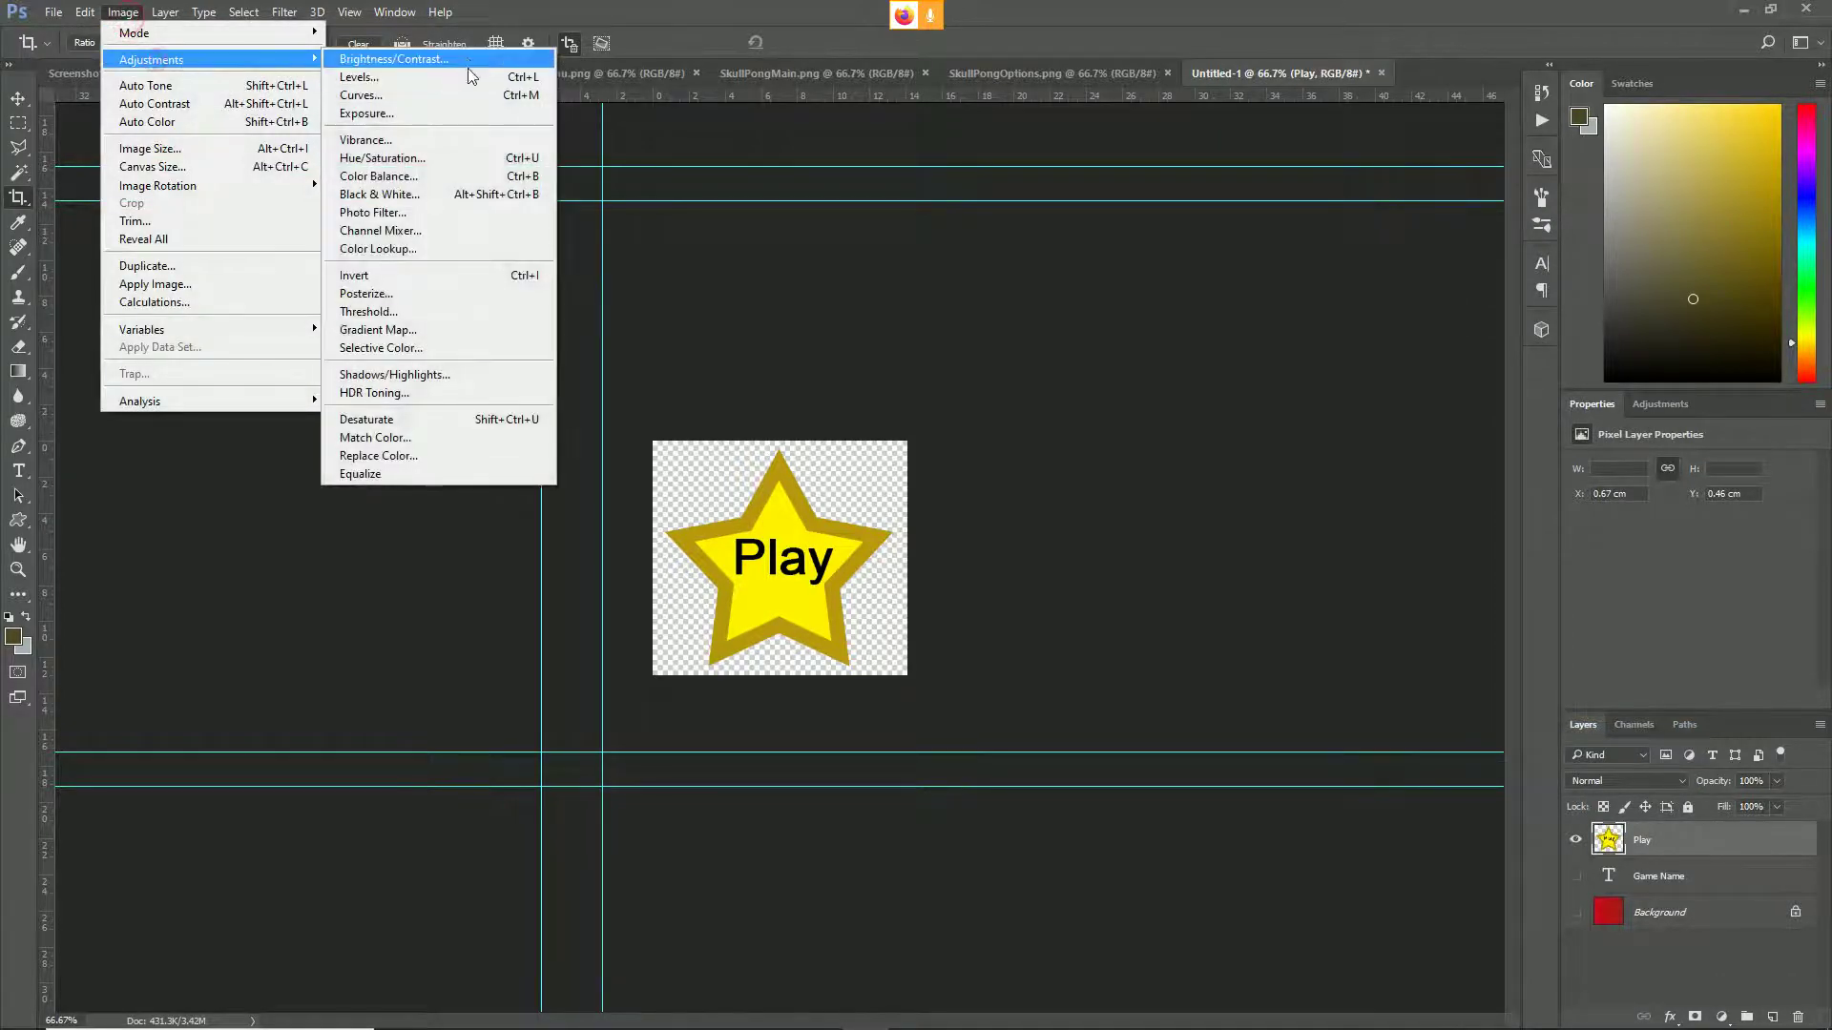
click(381, 59)
drag(1284, 366, 1241, 372)
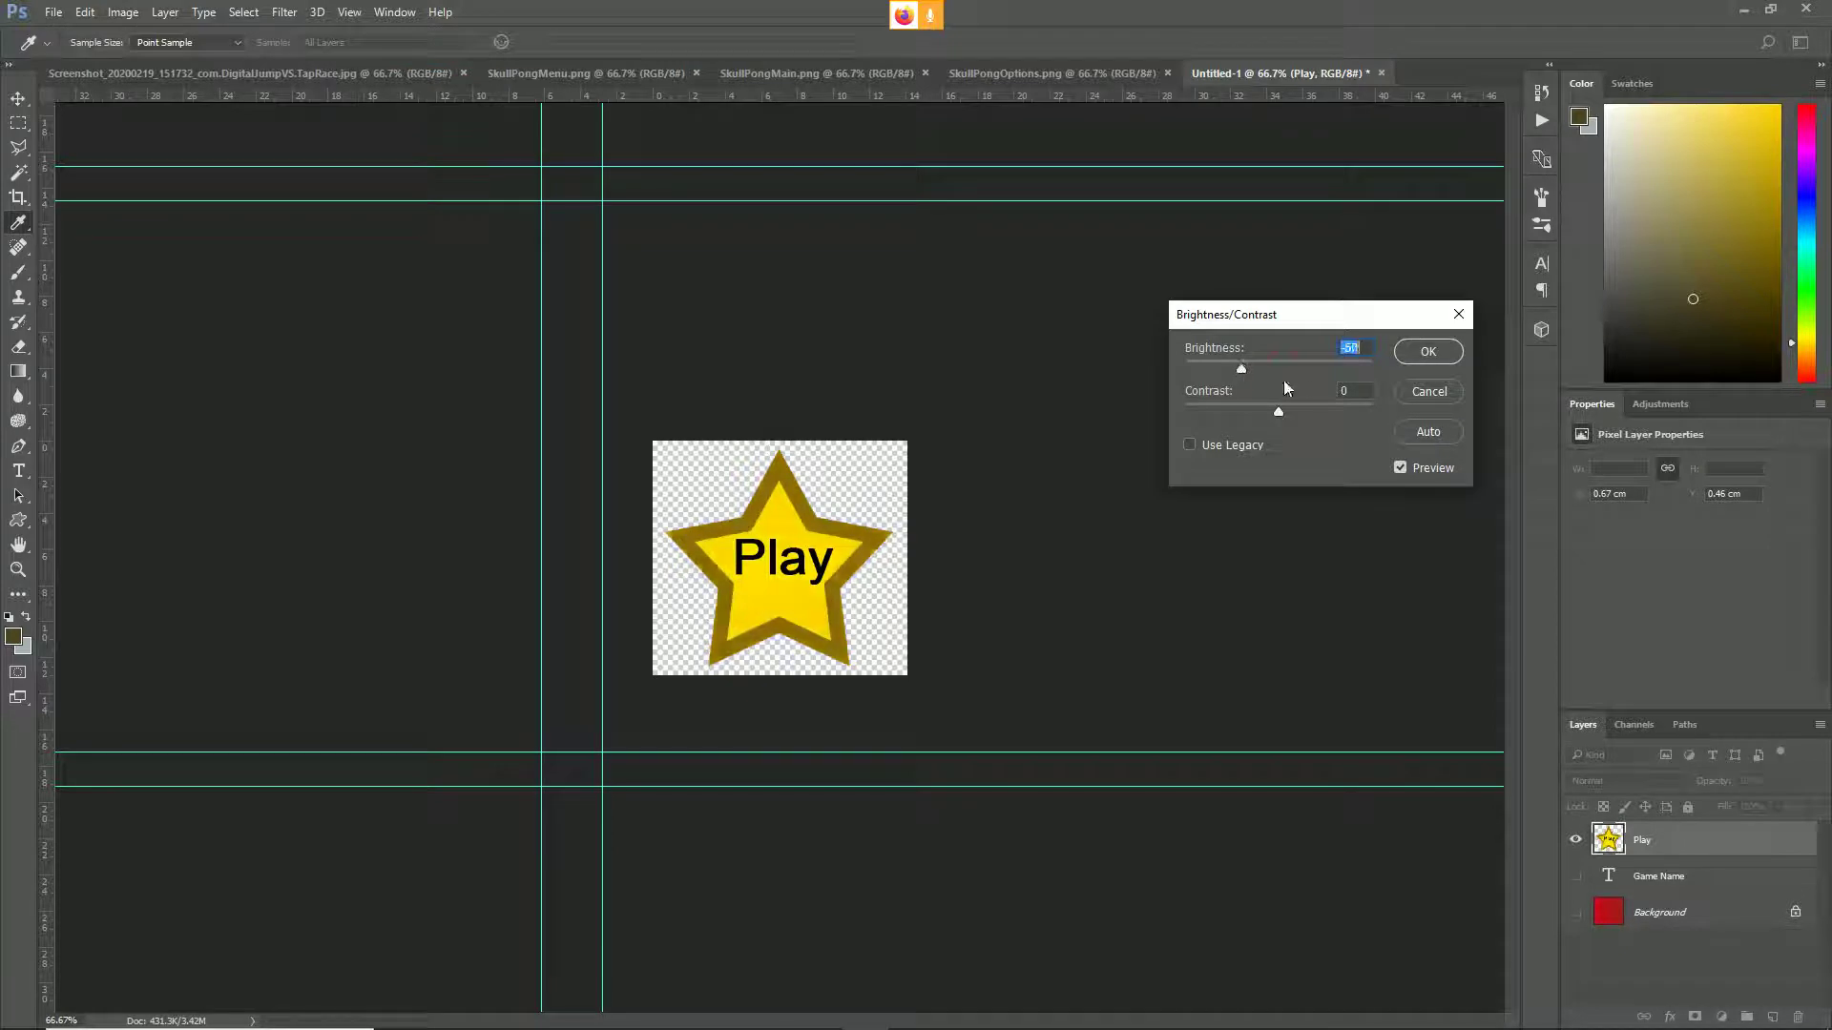
click(1428, 353)
key(c)
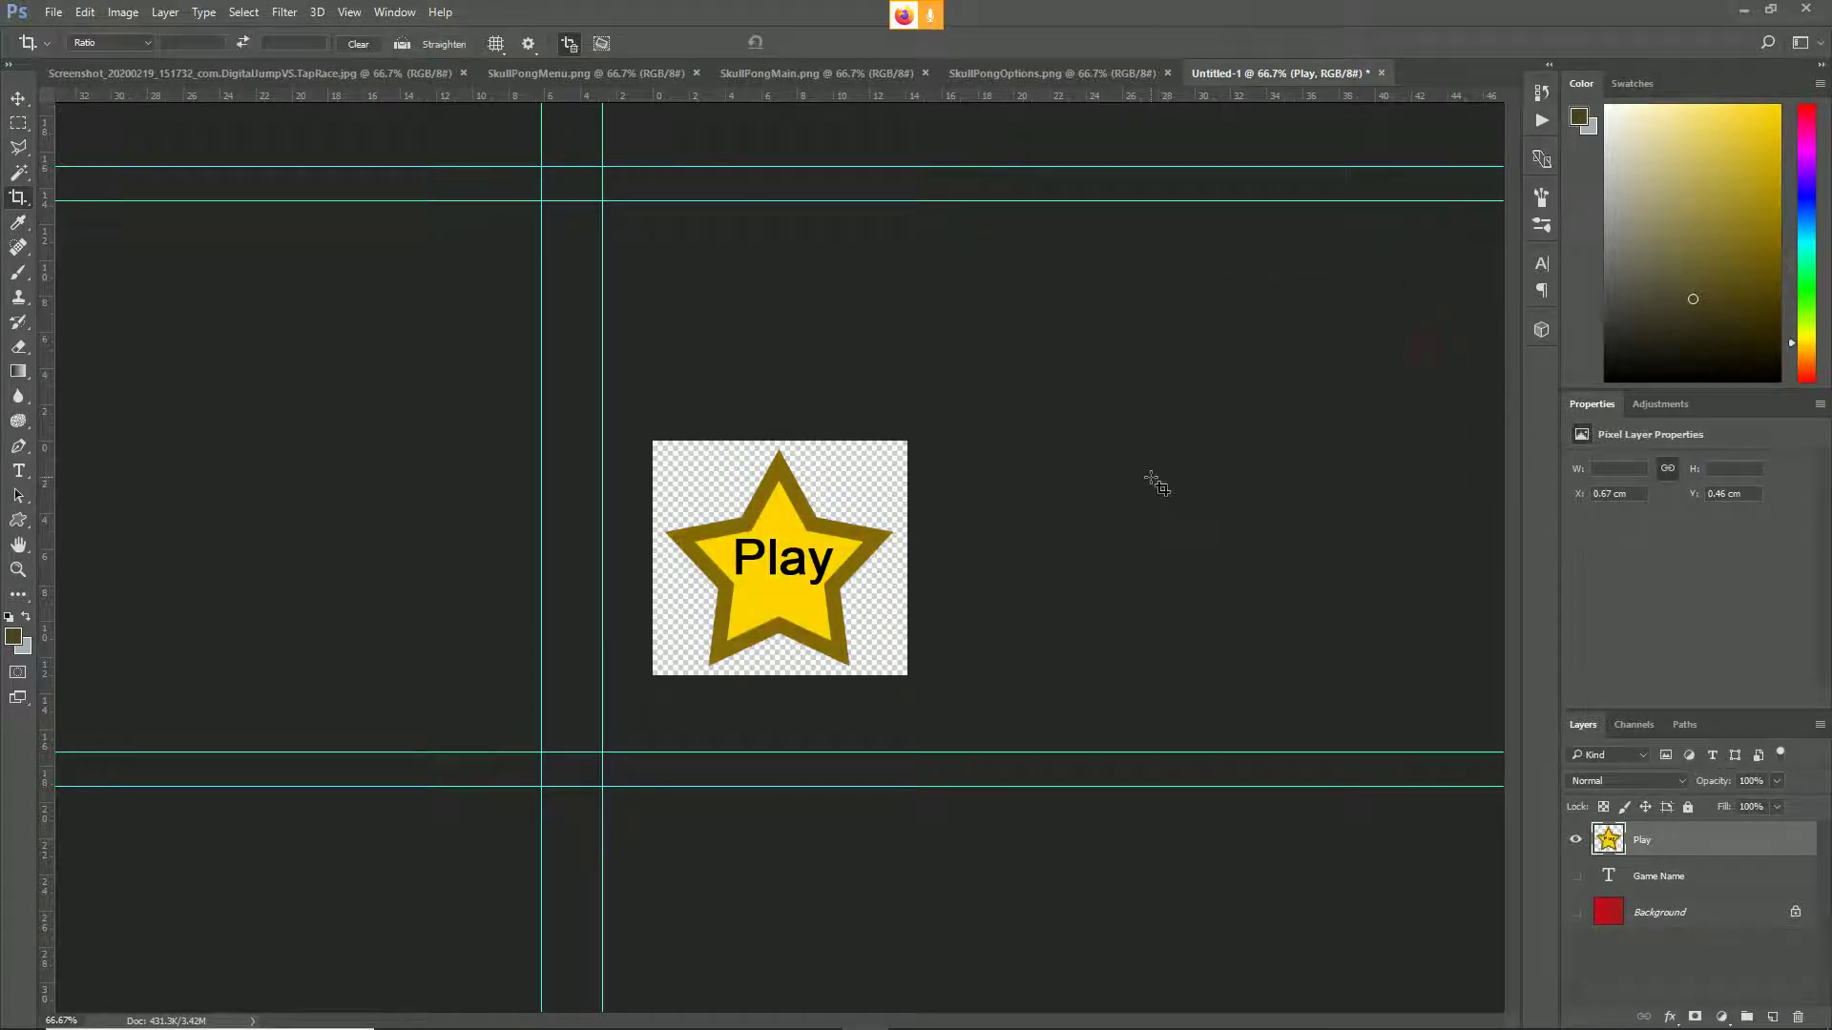
key(alt+Tab)
scroll(1496, 621, down, 3)
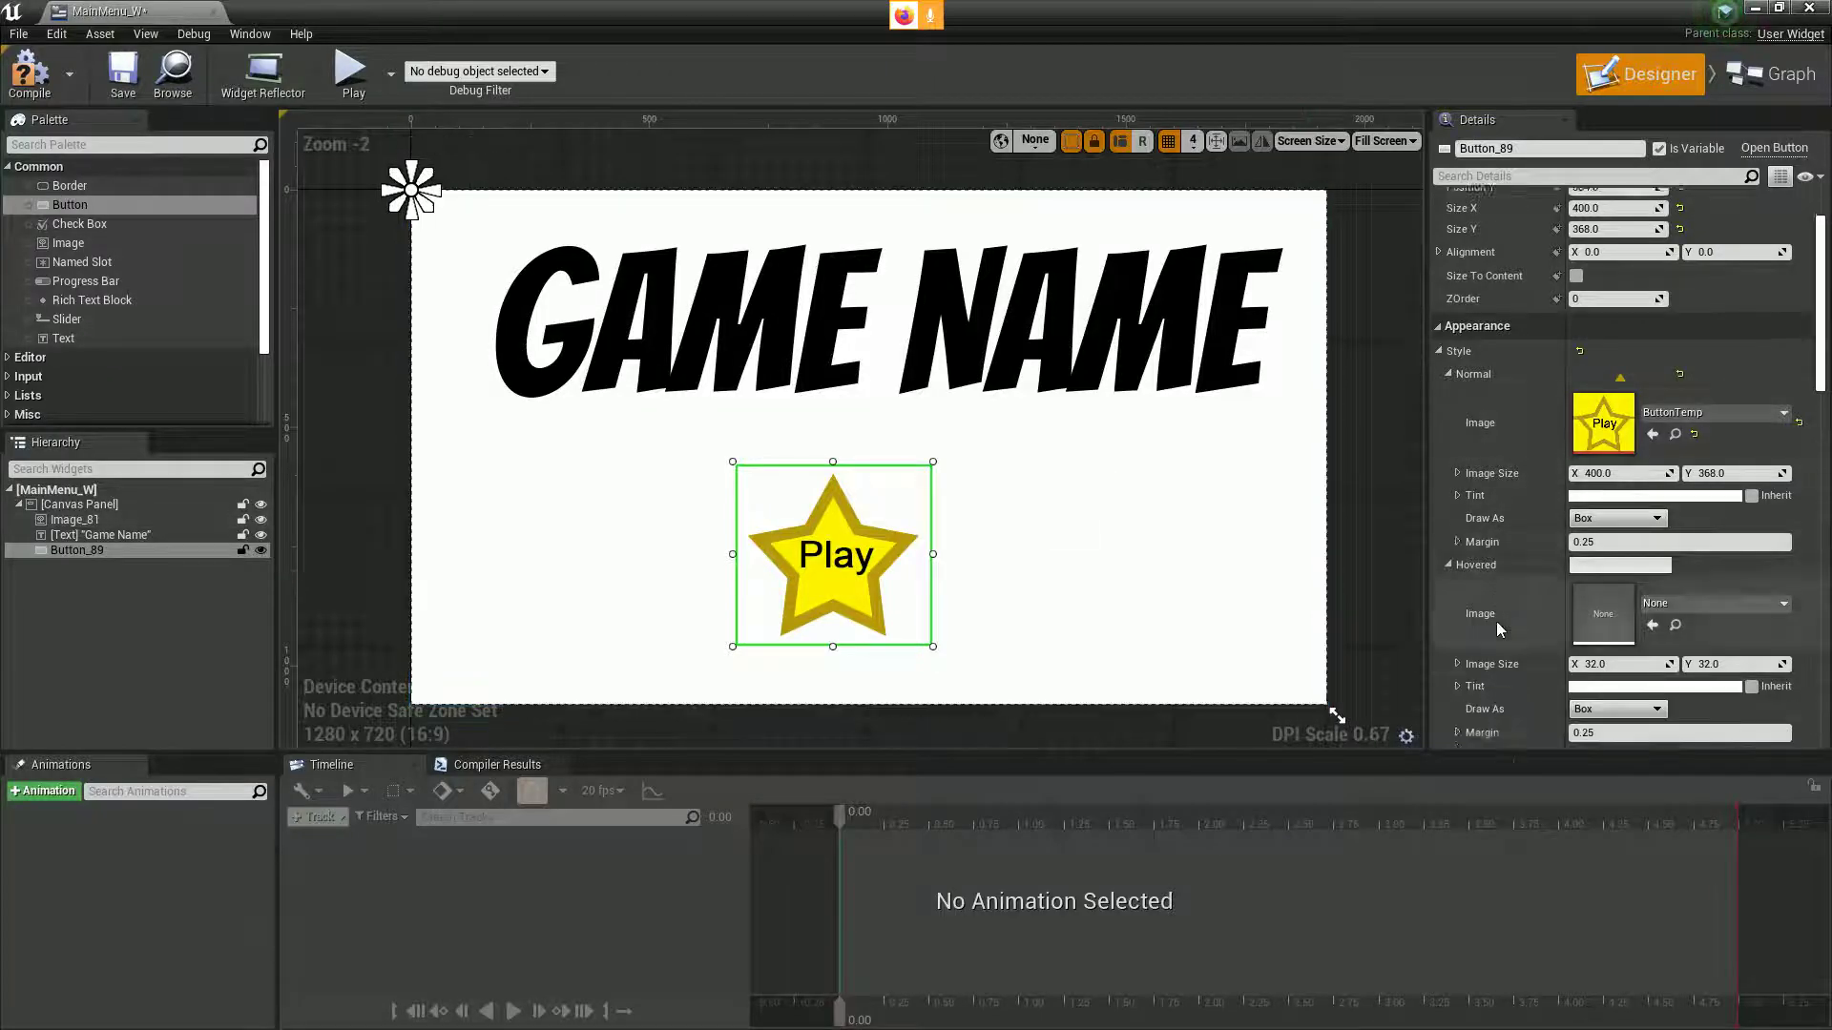
click(1446, 573)
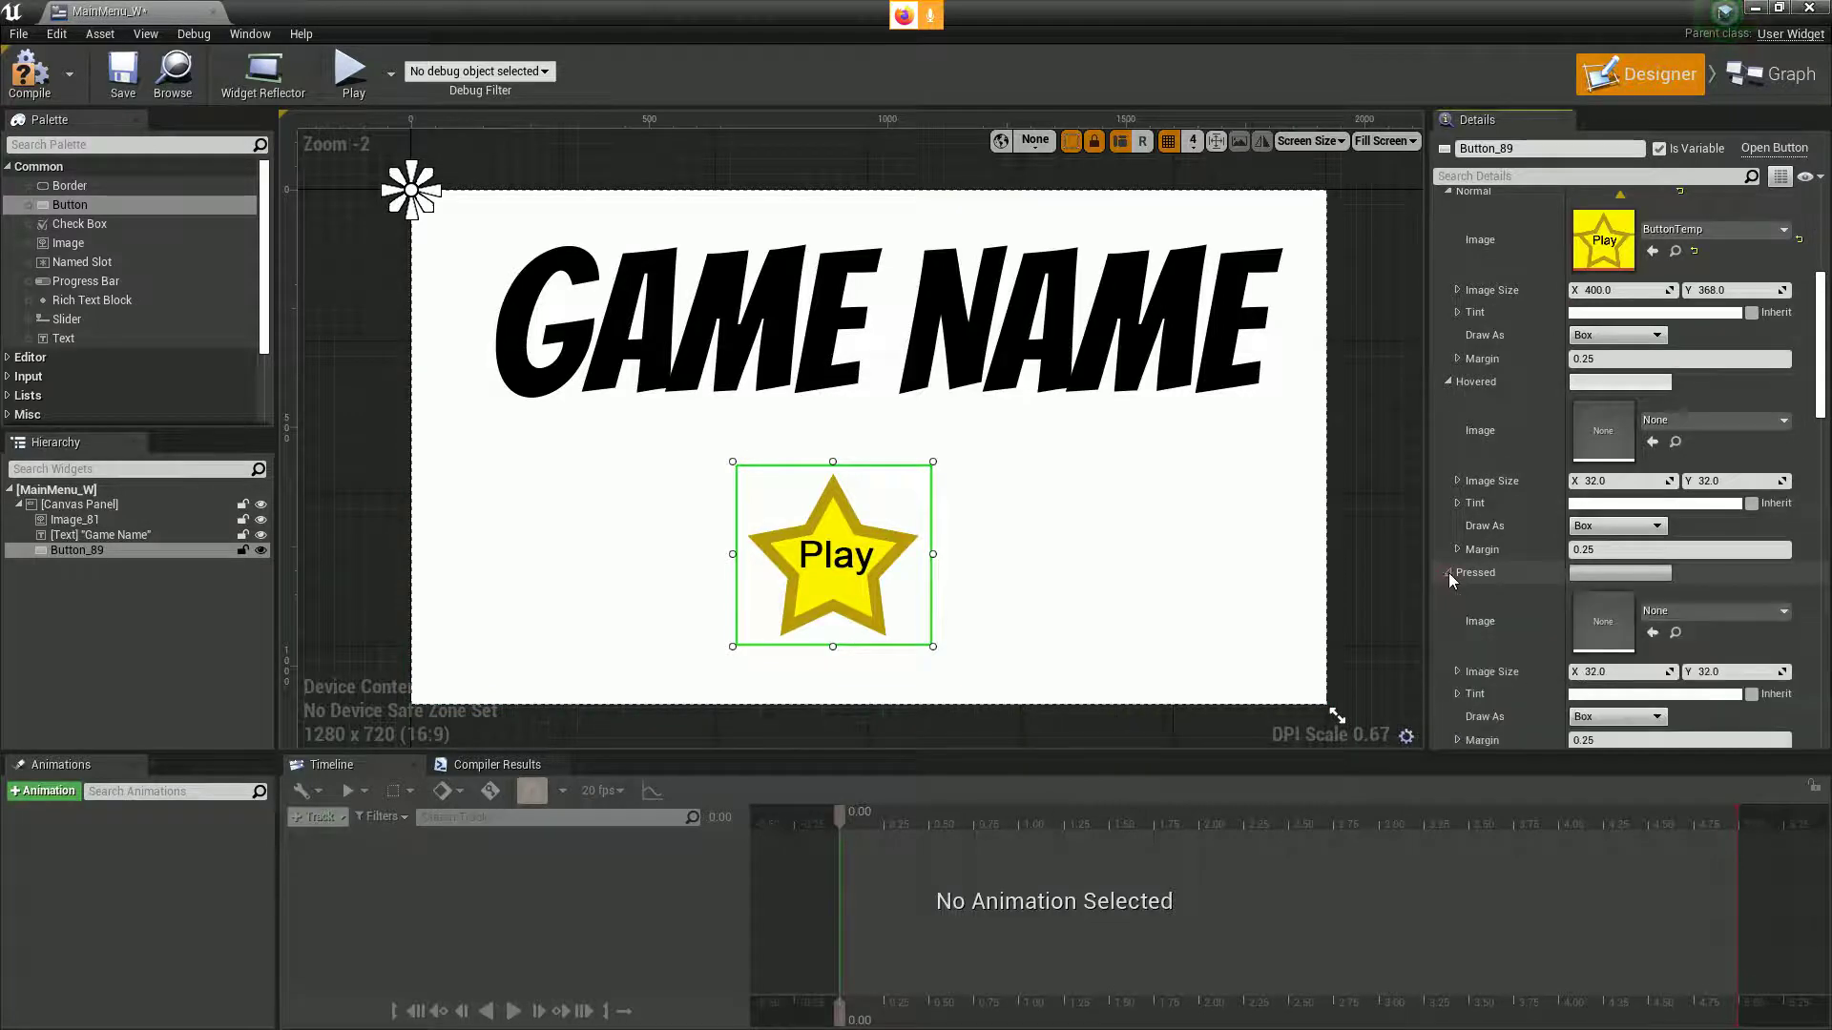
key(alt+Tab)
key(alt+Tab)
key(alt+Tab)
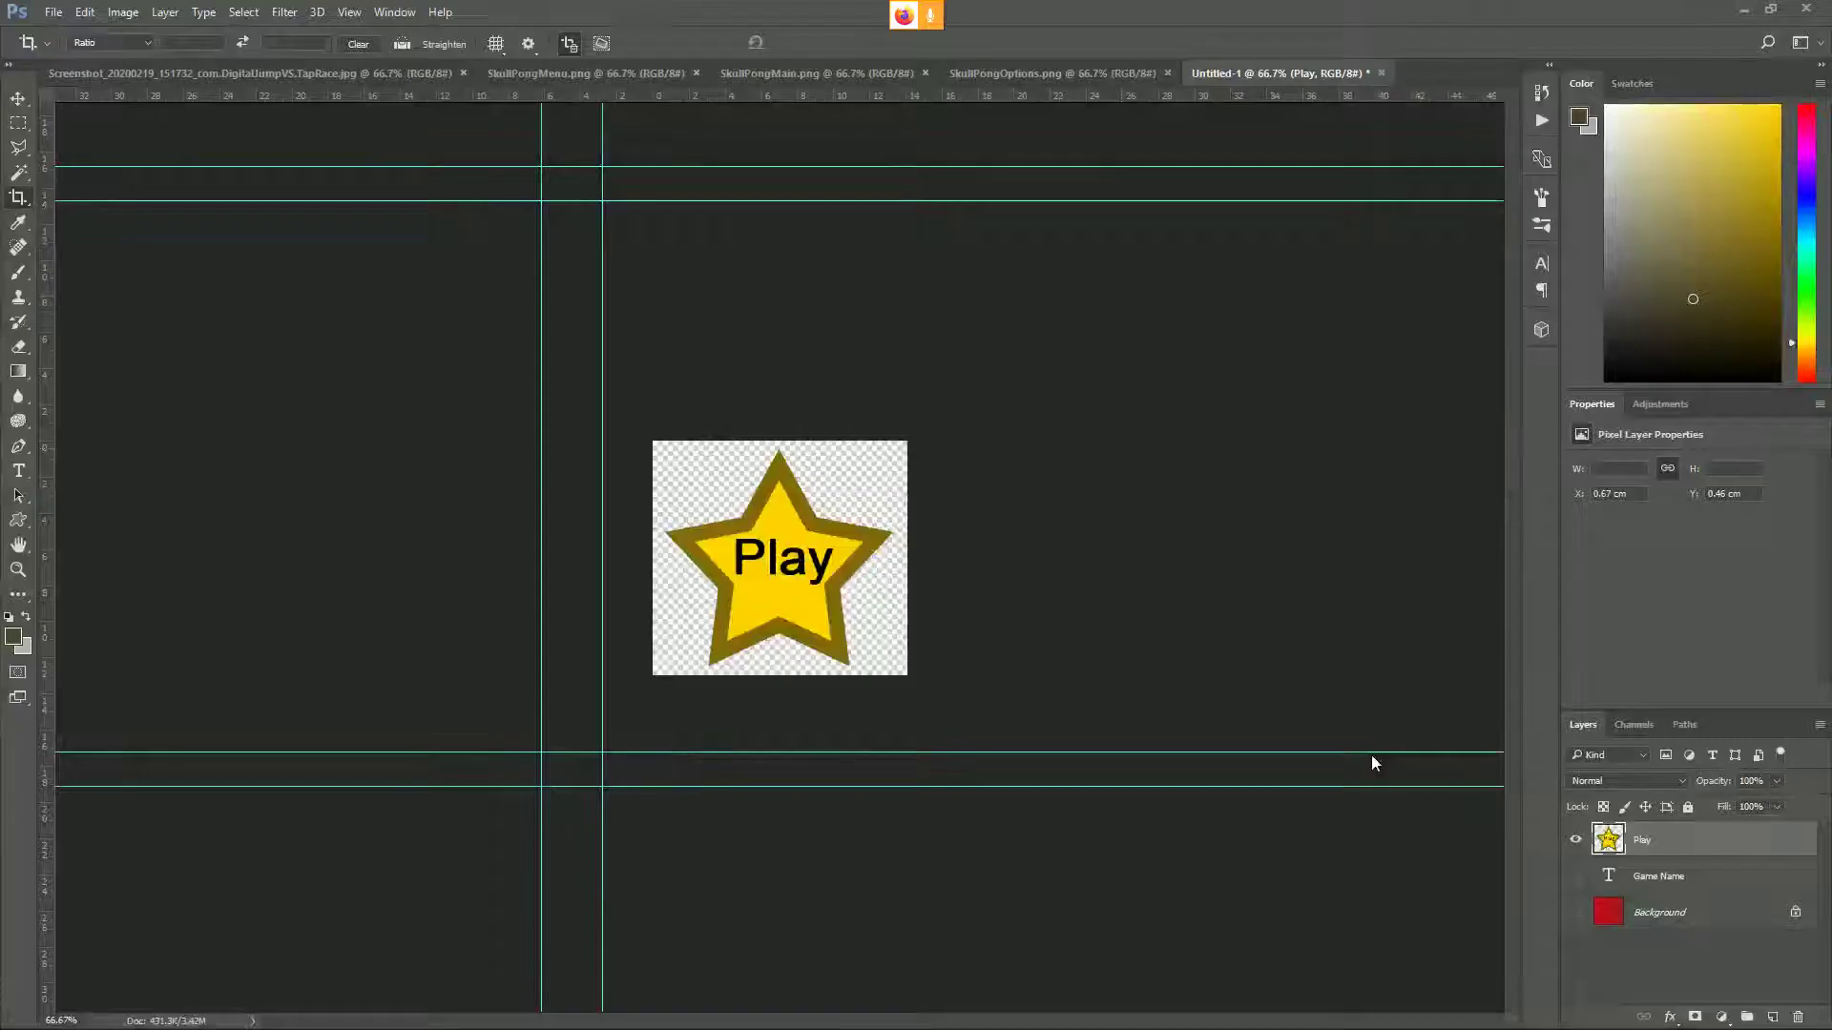
- Add a Down-direction Bevel & Emboss to the Play star: angle 144, altitude 0, size 54 px
right_click(1649, 845)
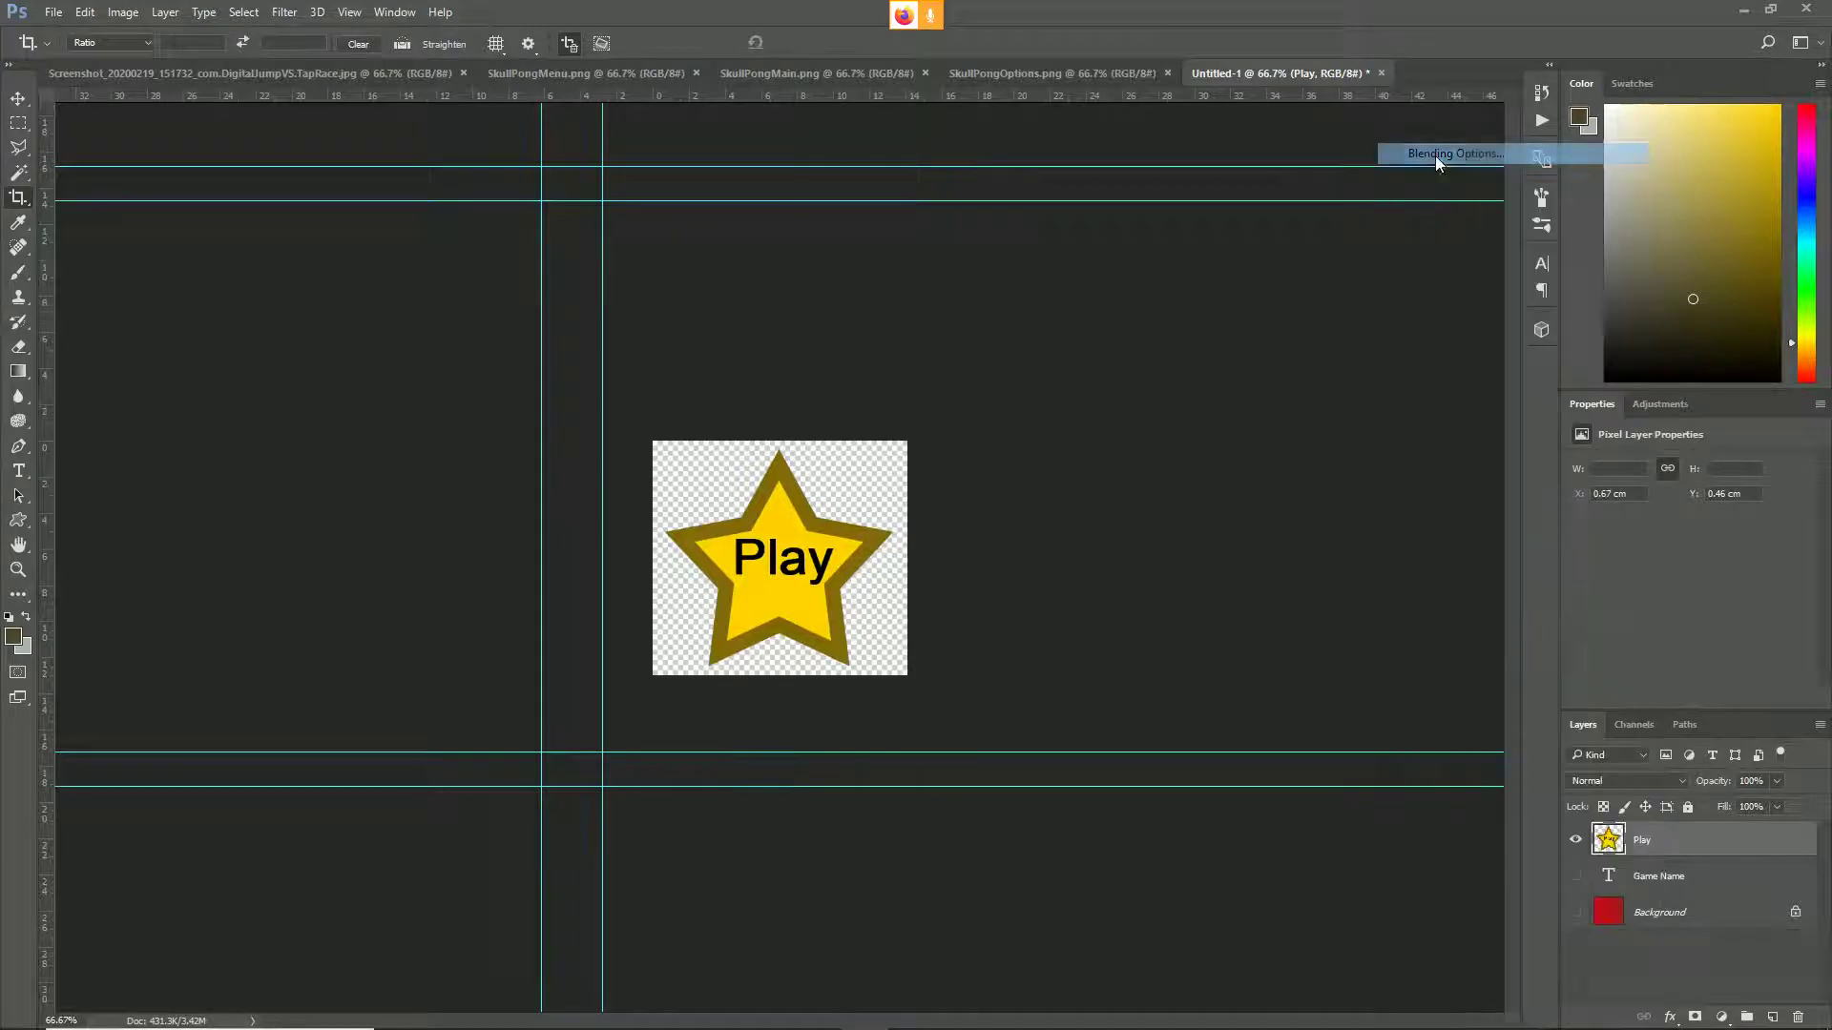
click(1435, 157)
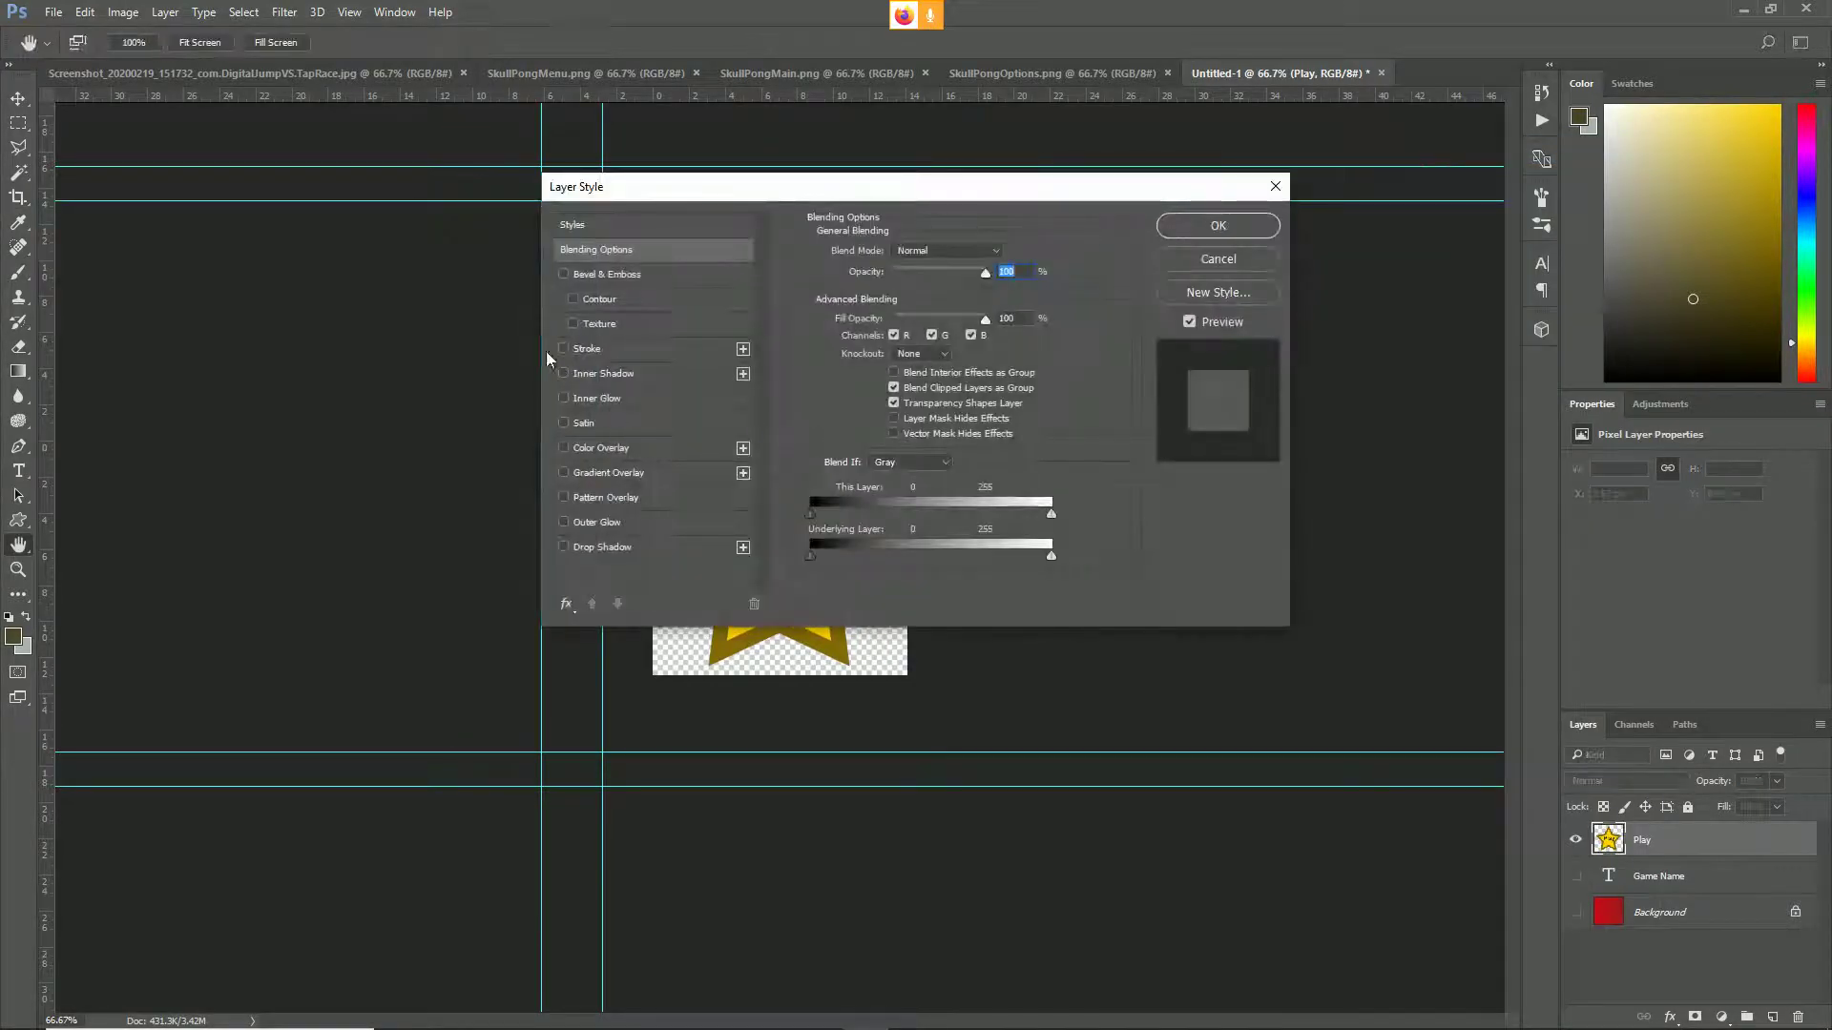
click(563, 275)
drag(700, 214, 1088, 248)
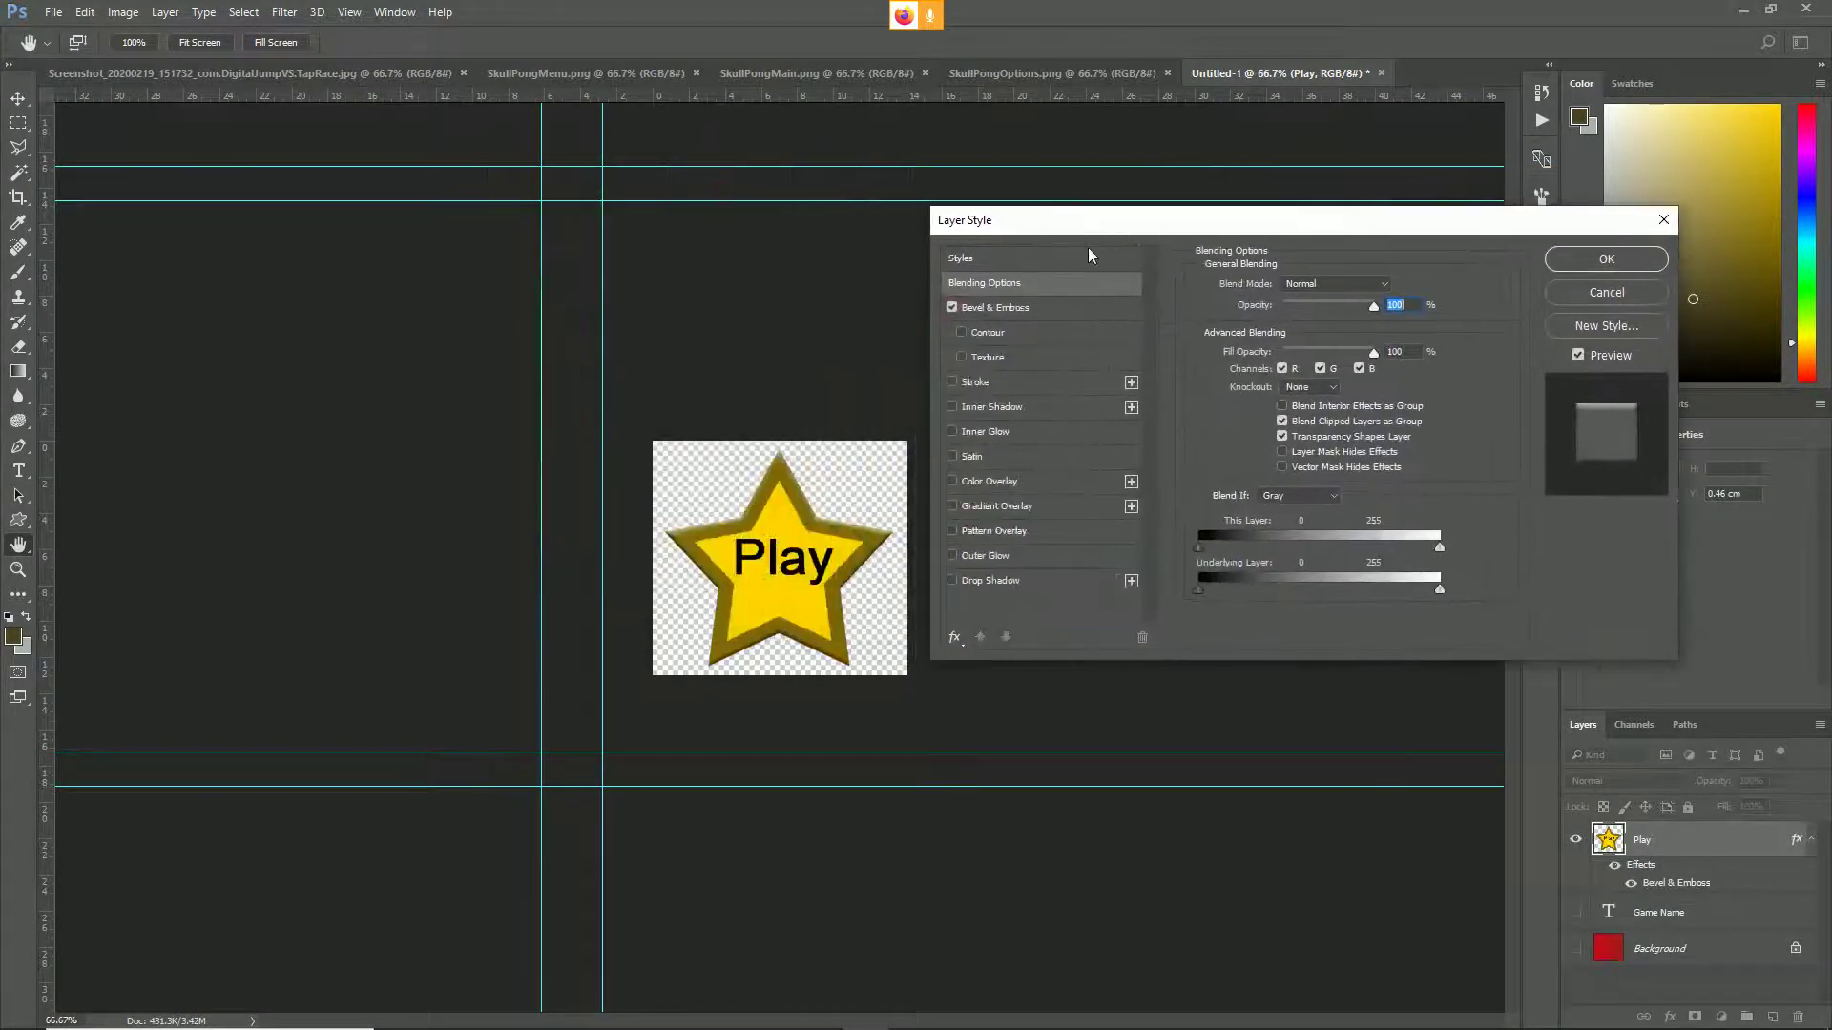
click(1000, 307)
click(1318, 346)
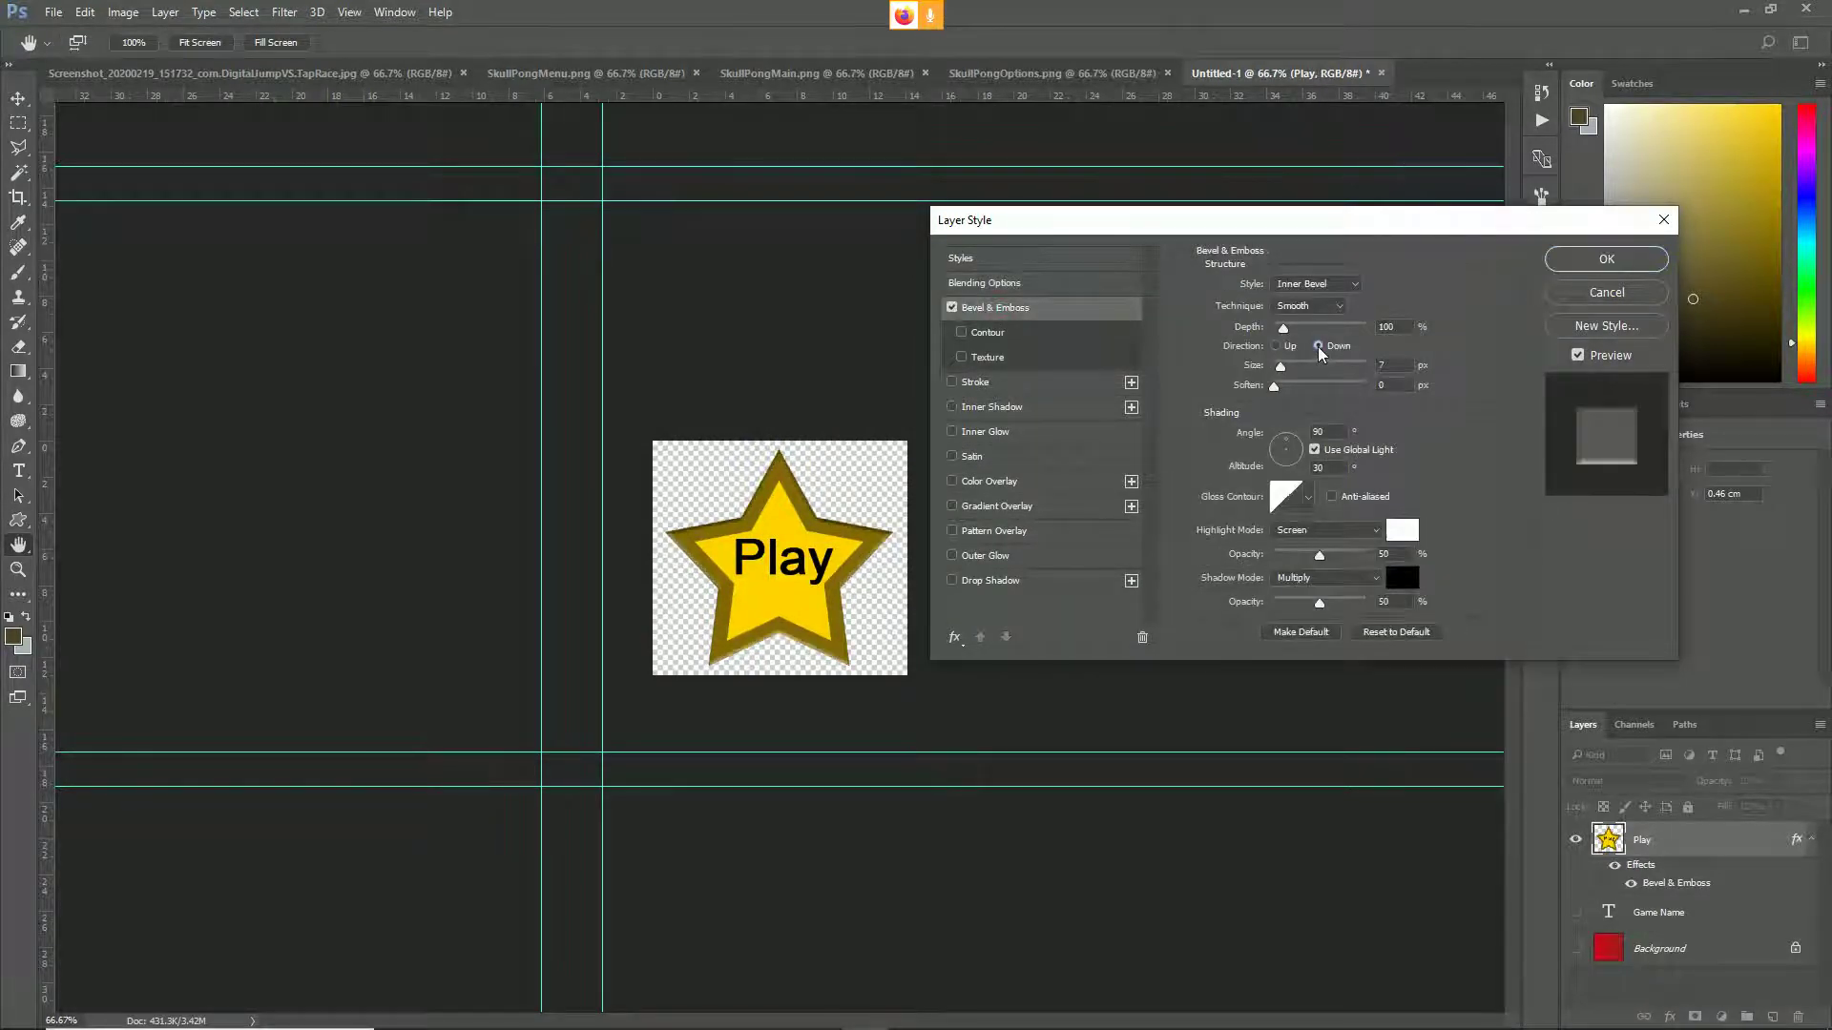
click(1275, 346)
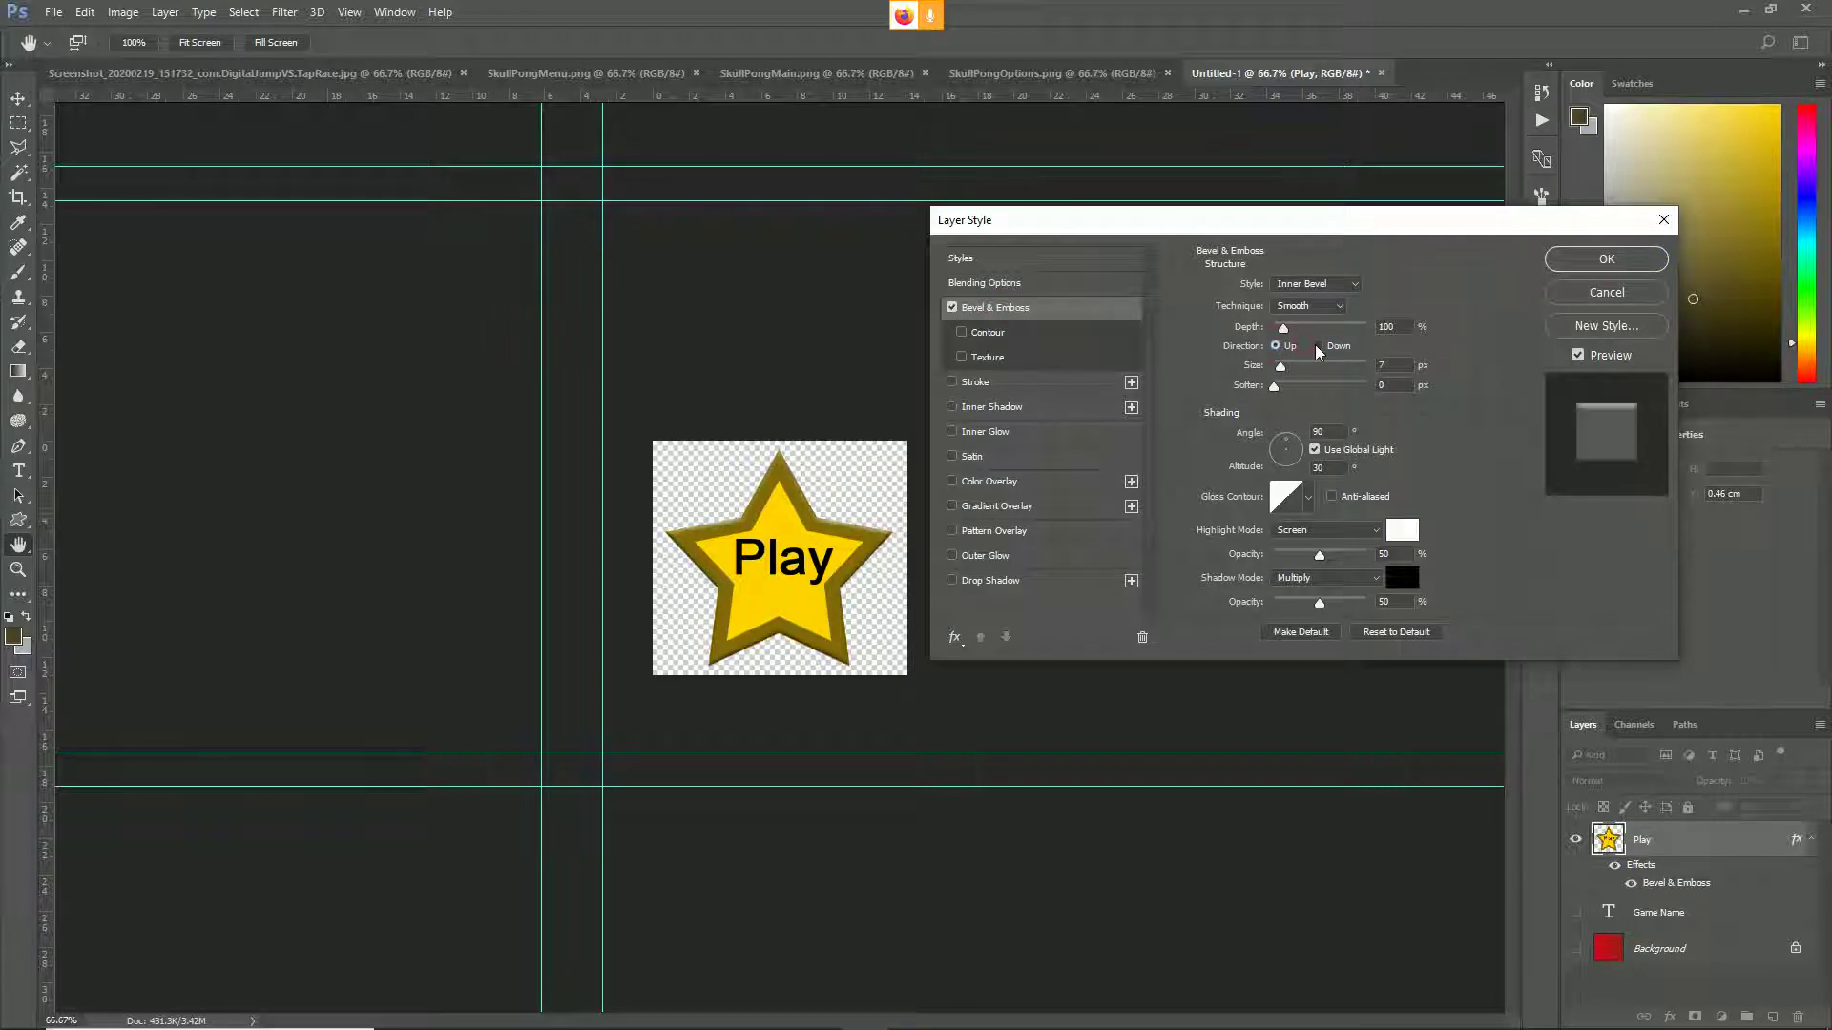
click(1318, 345)
mouse_move(1295, 446)
mouse_down()
mouse_move(1279, 447)
mouse_move(1301, 480)
mouse_up()
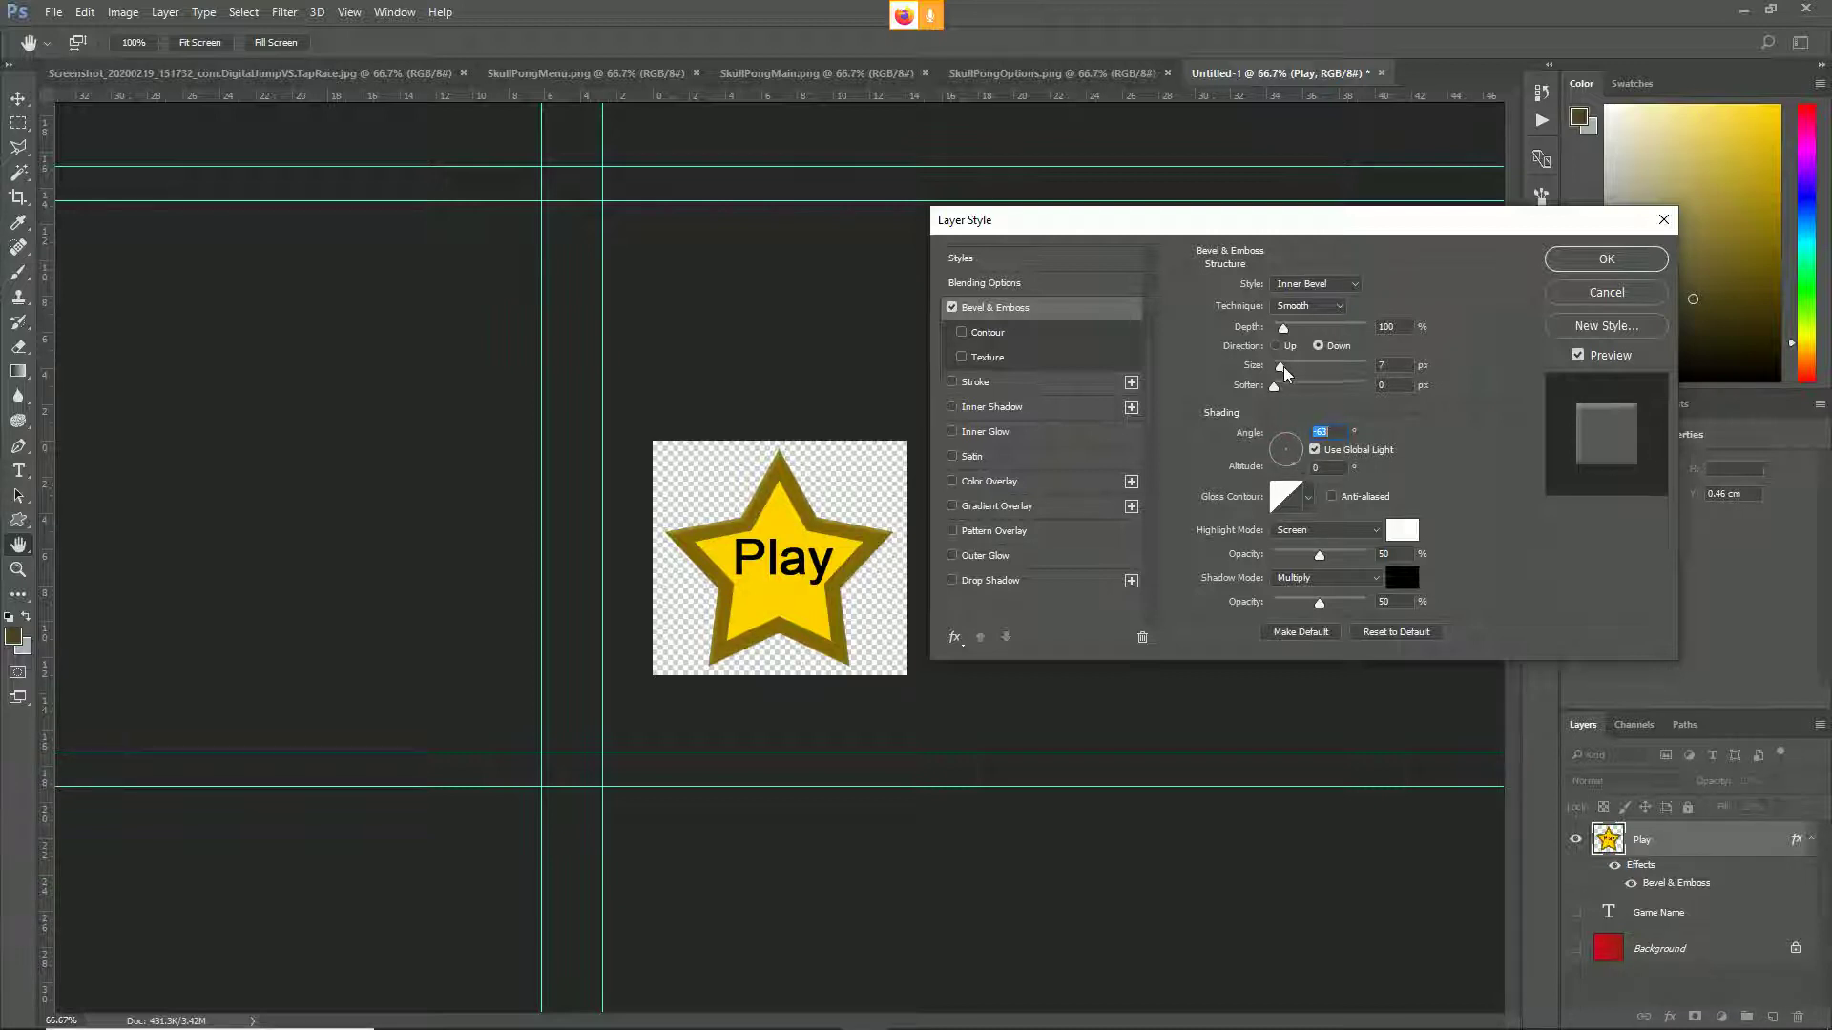
drag(1282, 368, 1291, 388)
key(Return)
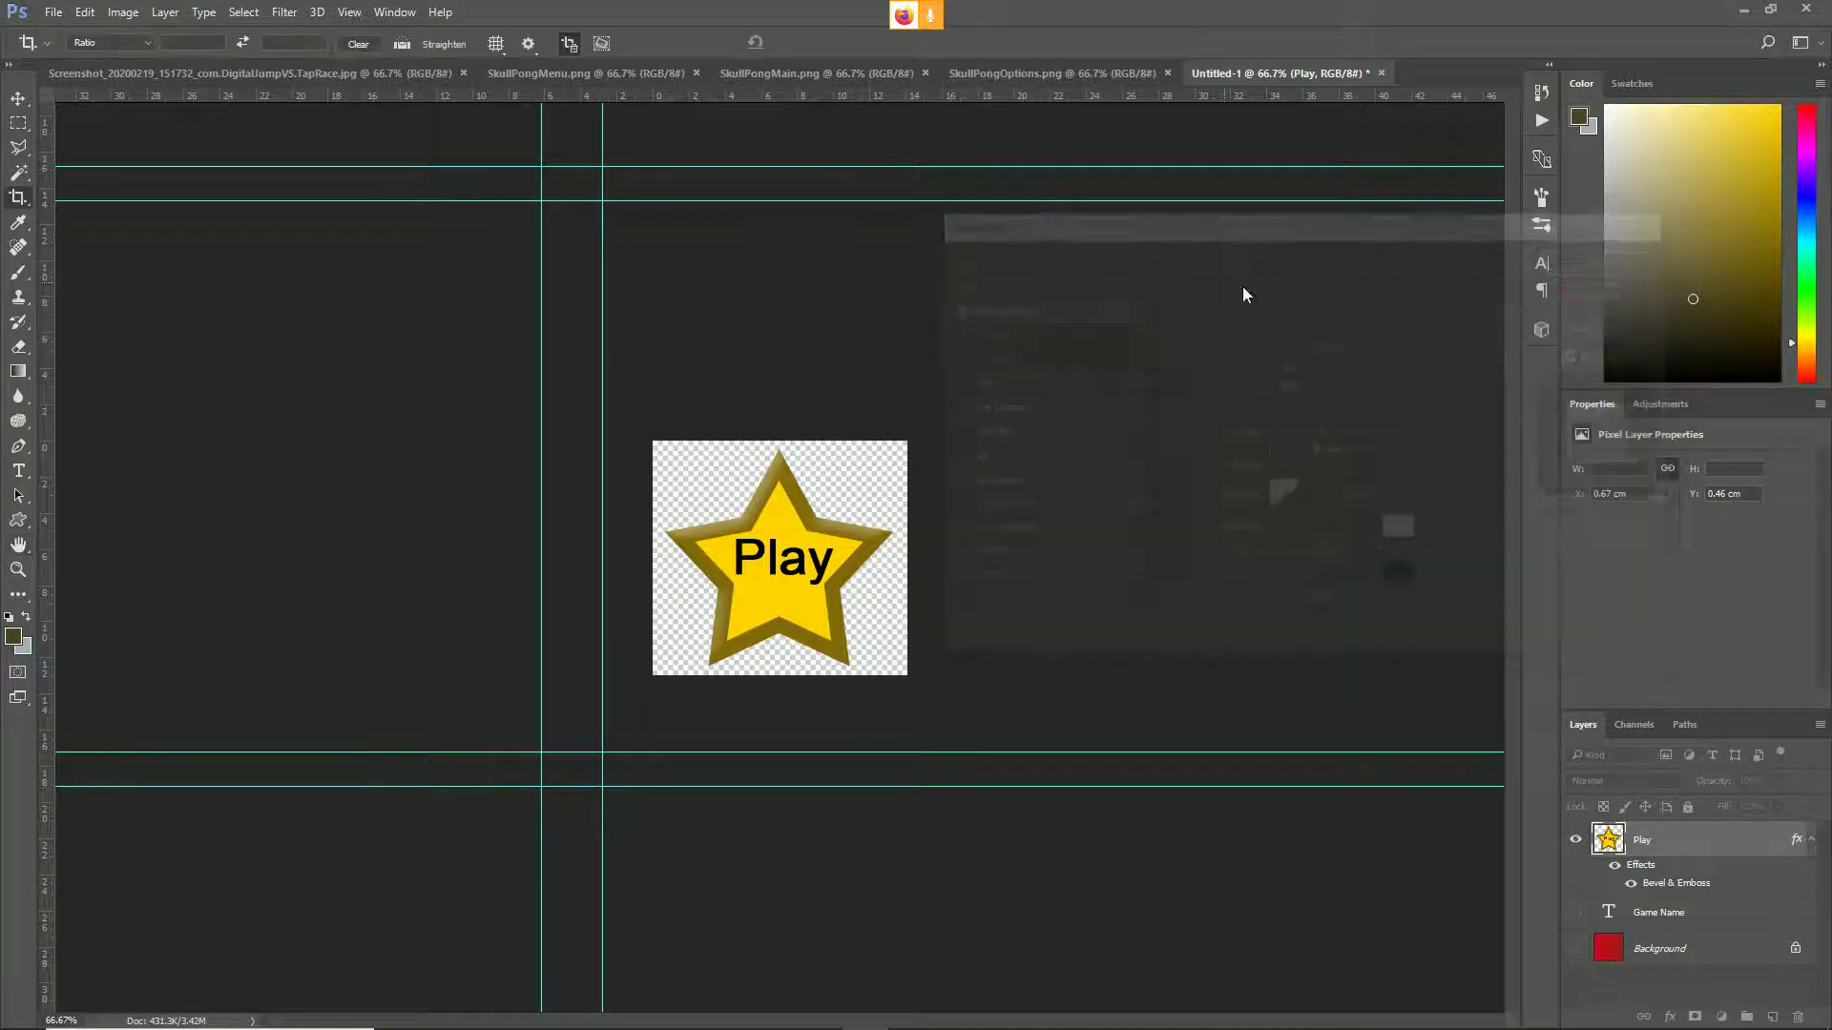
- Wire the button's On Pressed event to an Open Level node, then compile and save
key(alt+Tab)
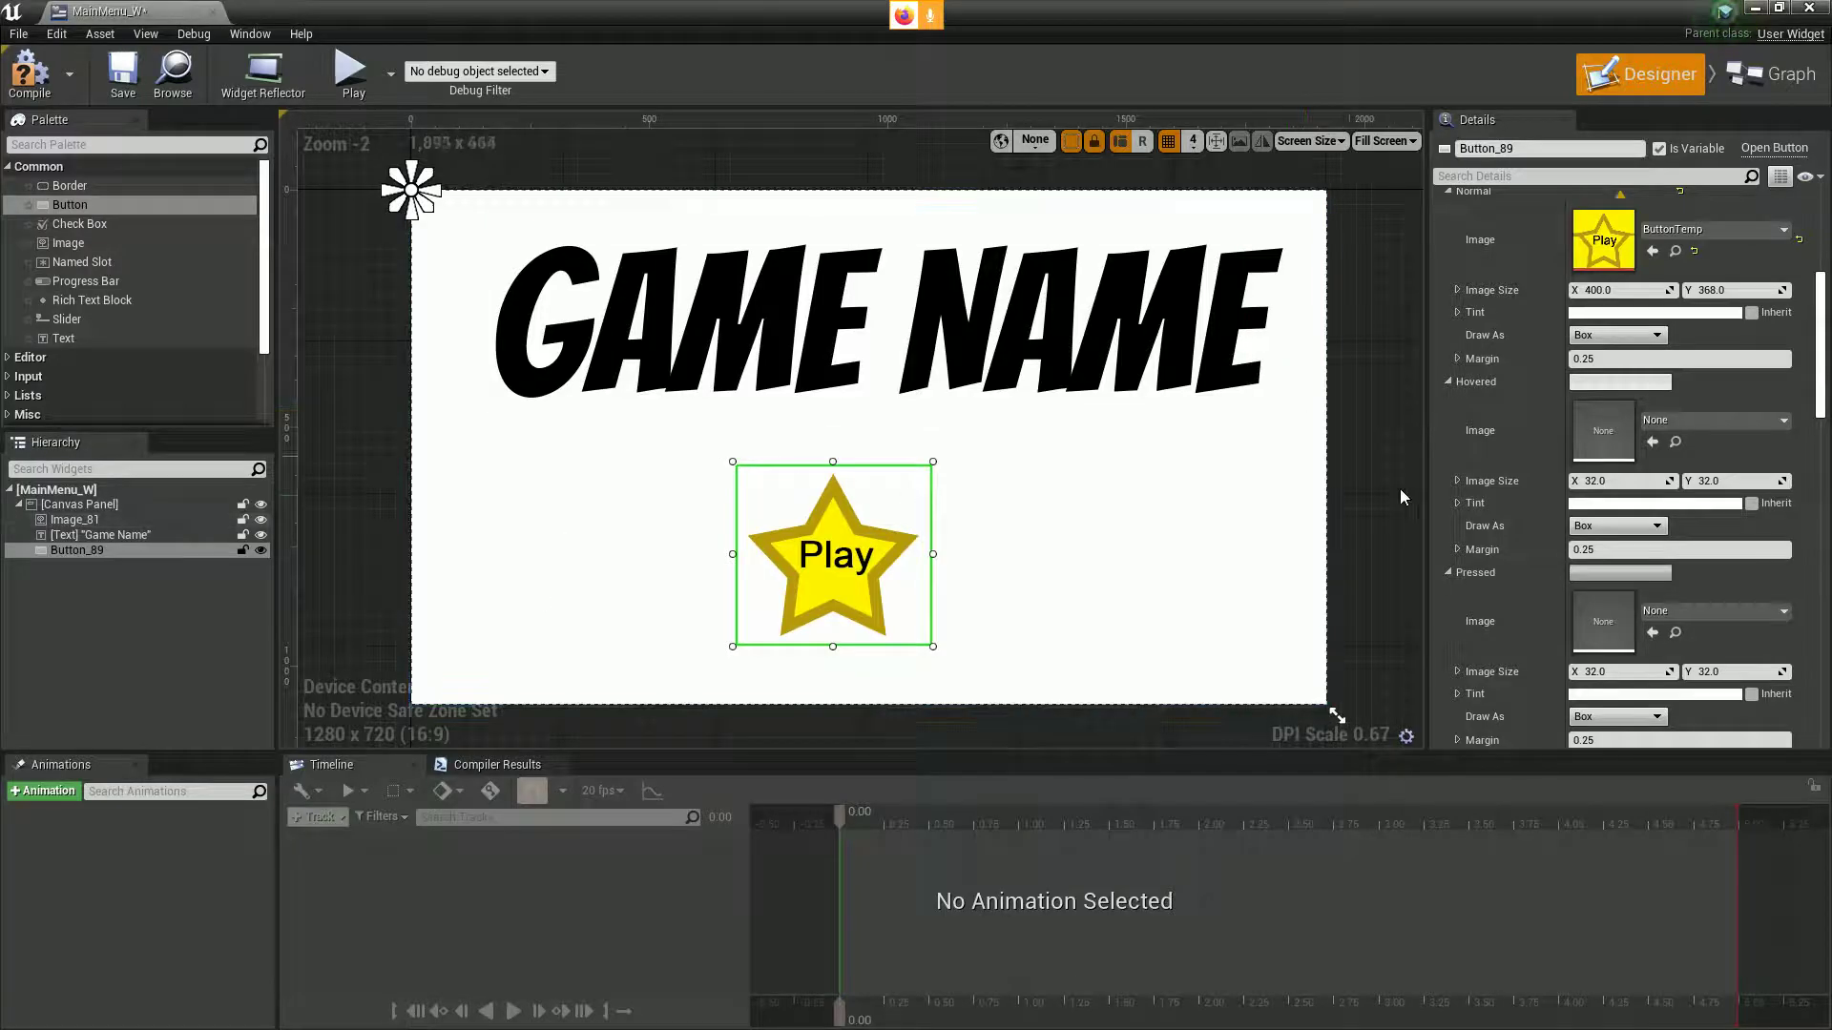
scroll(1475, 449, down, 15)
scroll(1475, 449, down, 6)
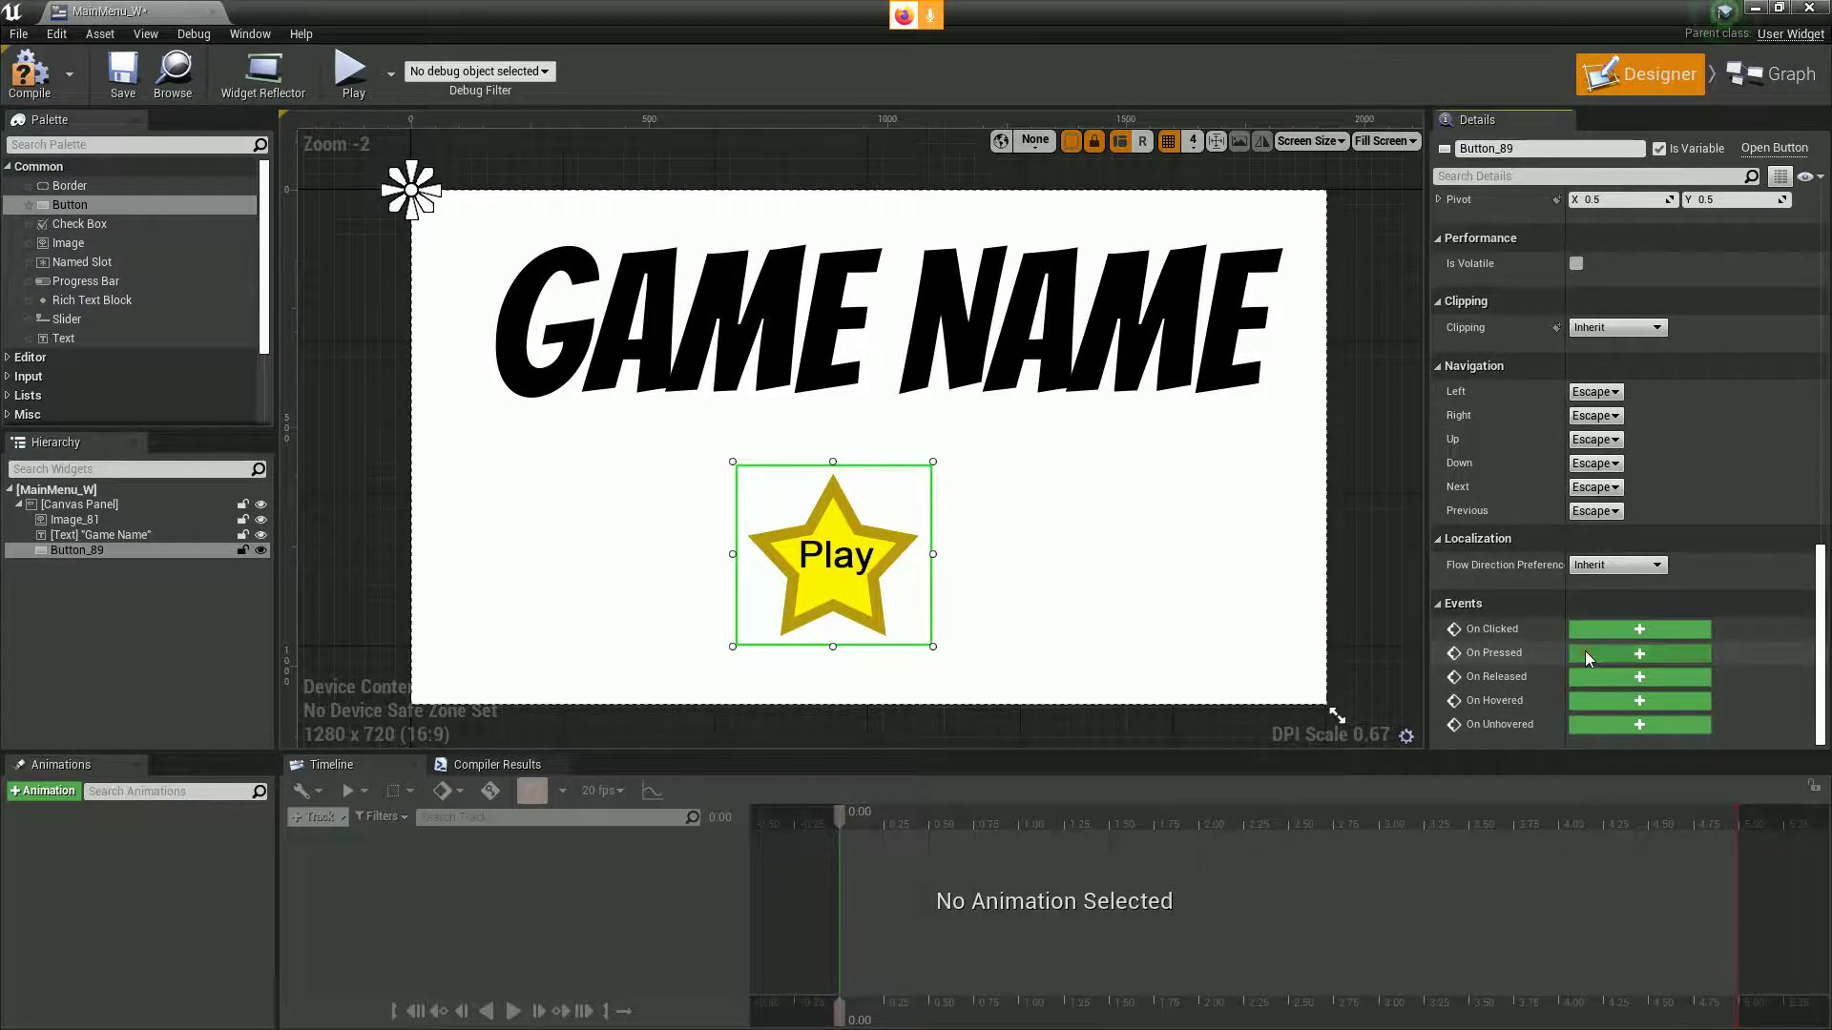
click(1584, 652)
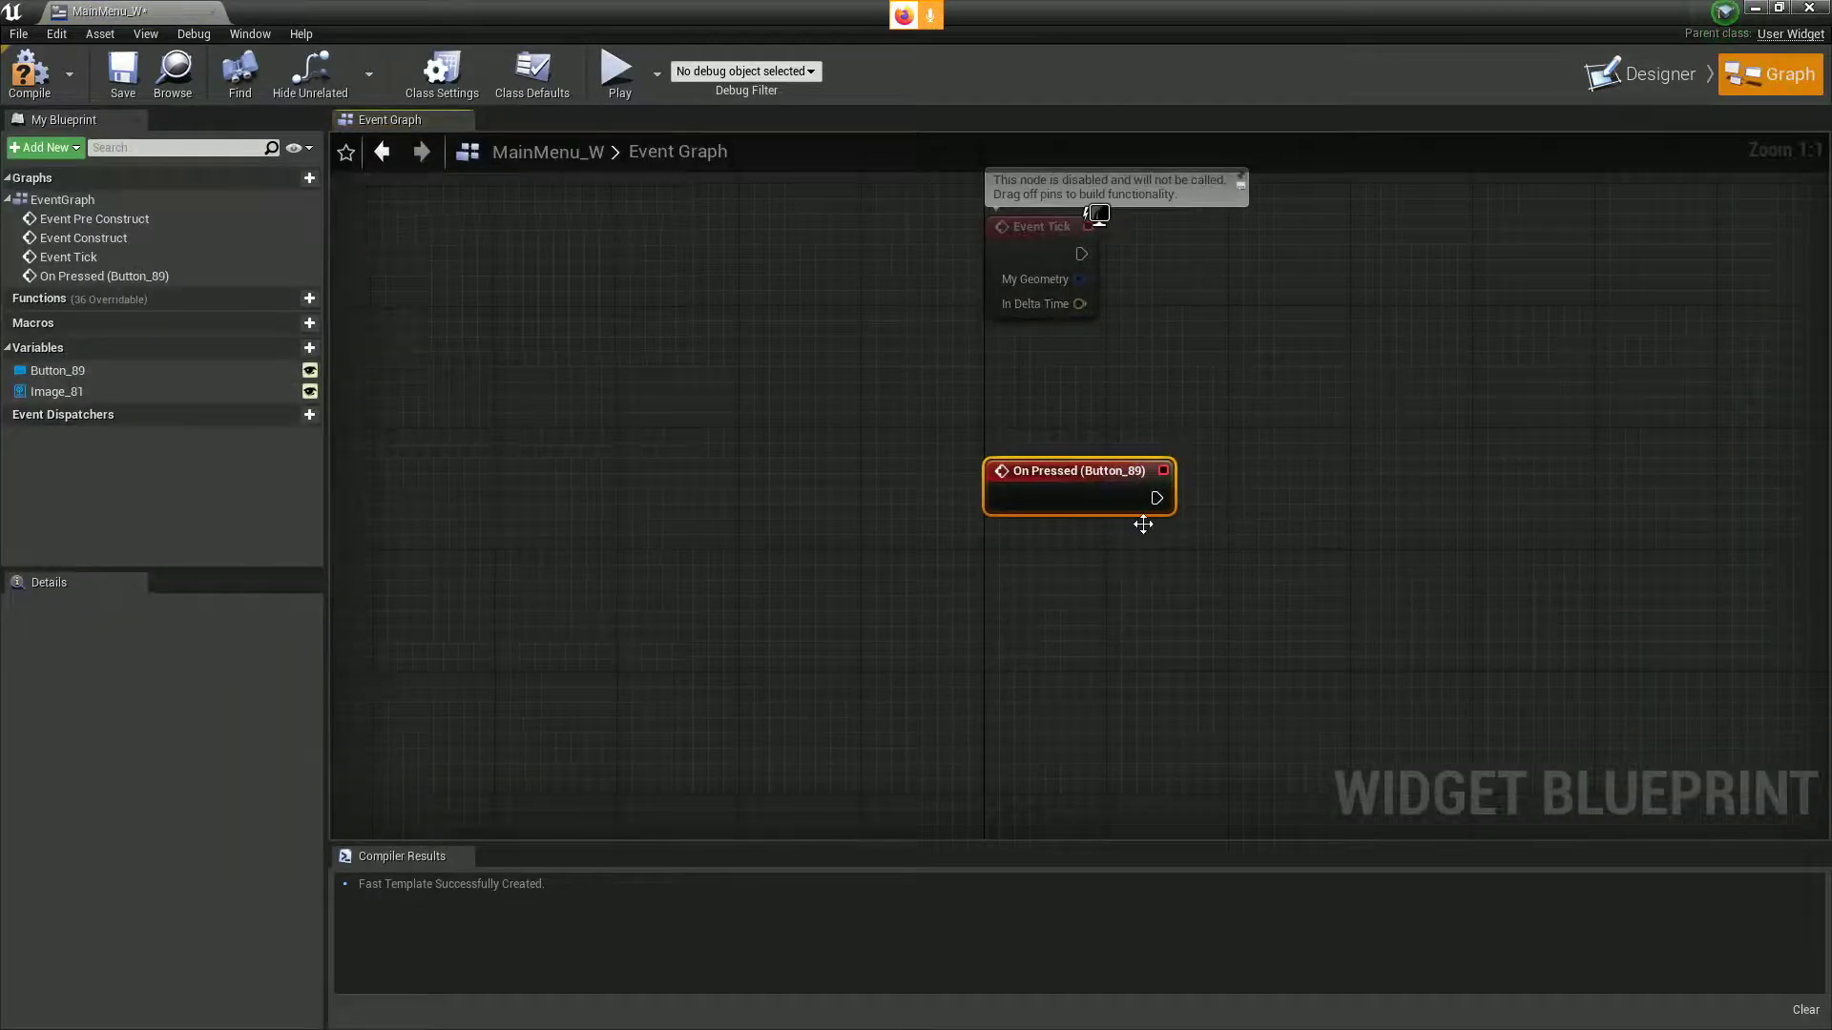
right_drag(1145, 519, 972, 665)
drag(984, 644, 1139, 646)
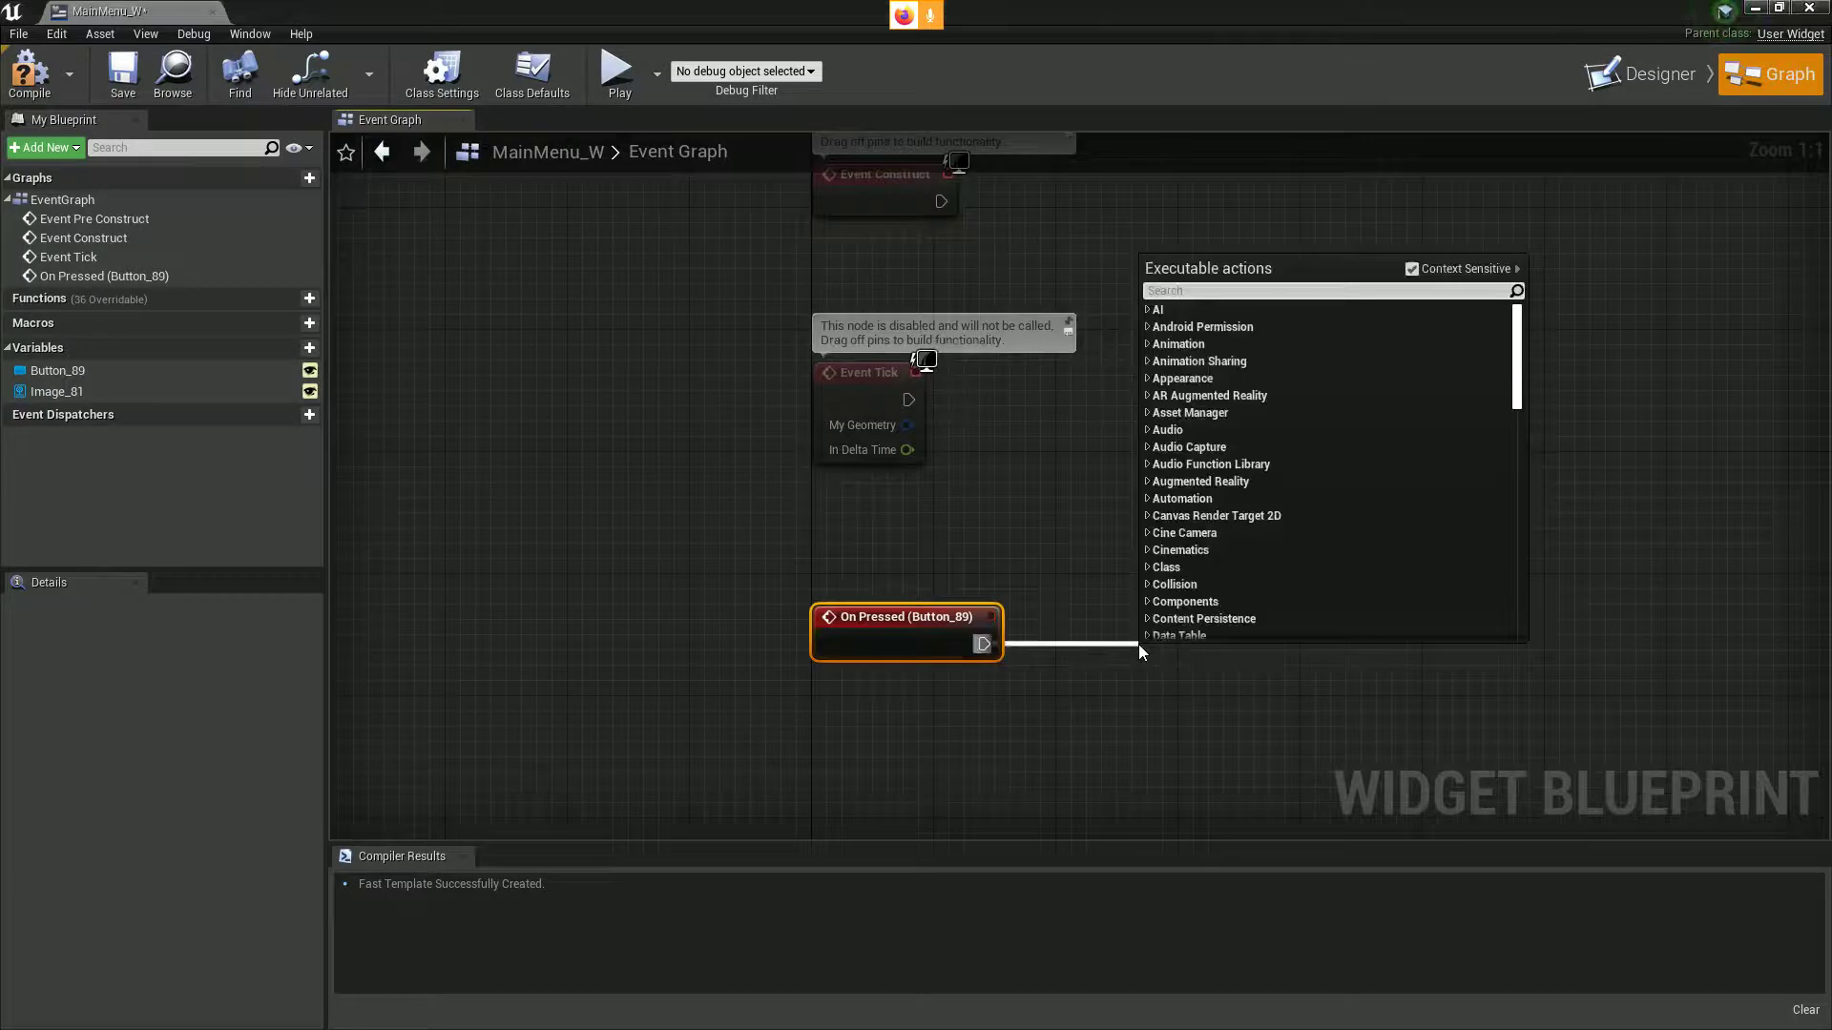
text(open)
key(Return)
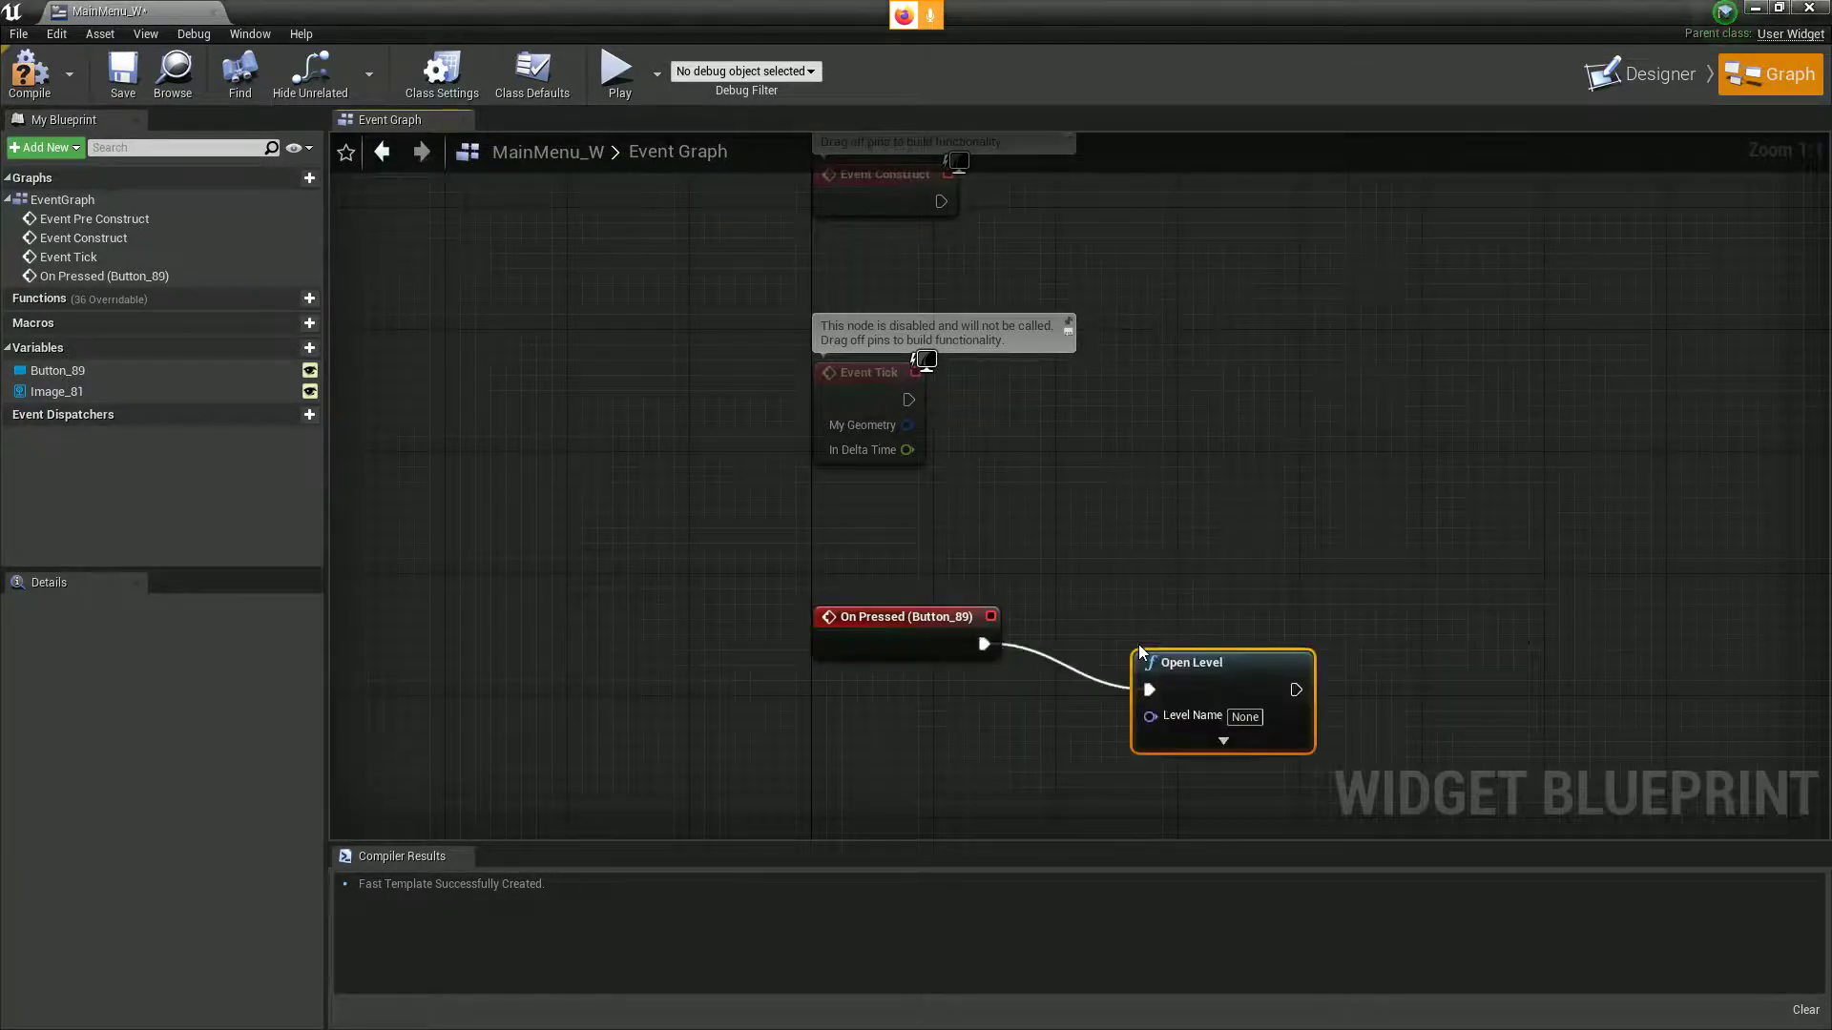
drag(1302, 633, 1317, 633)
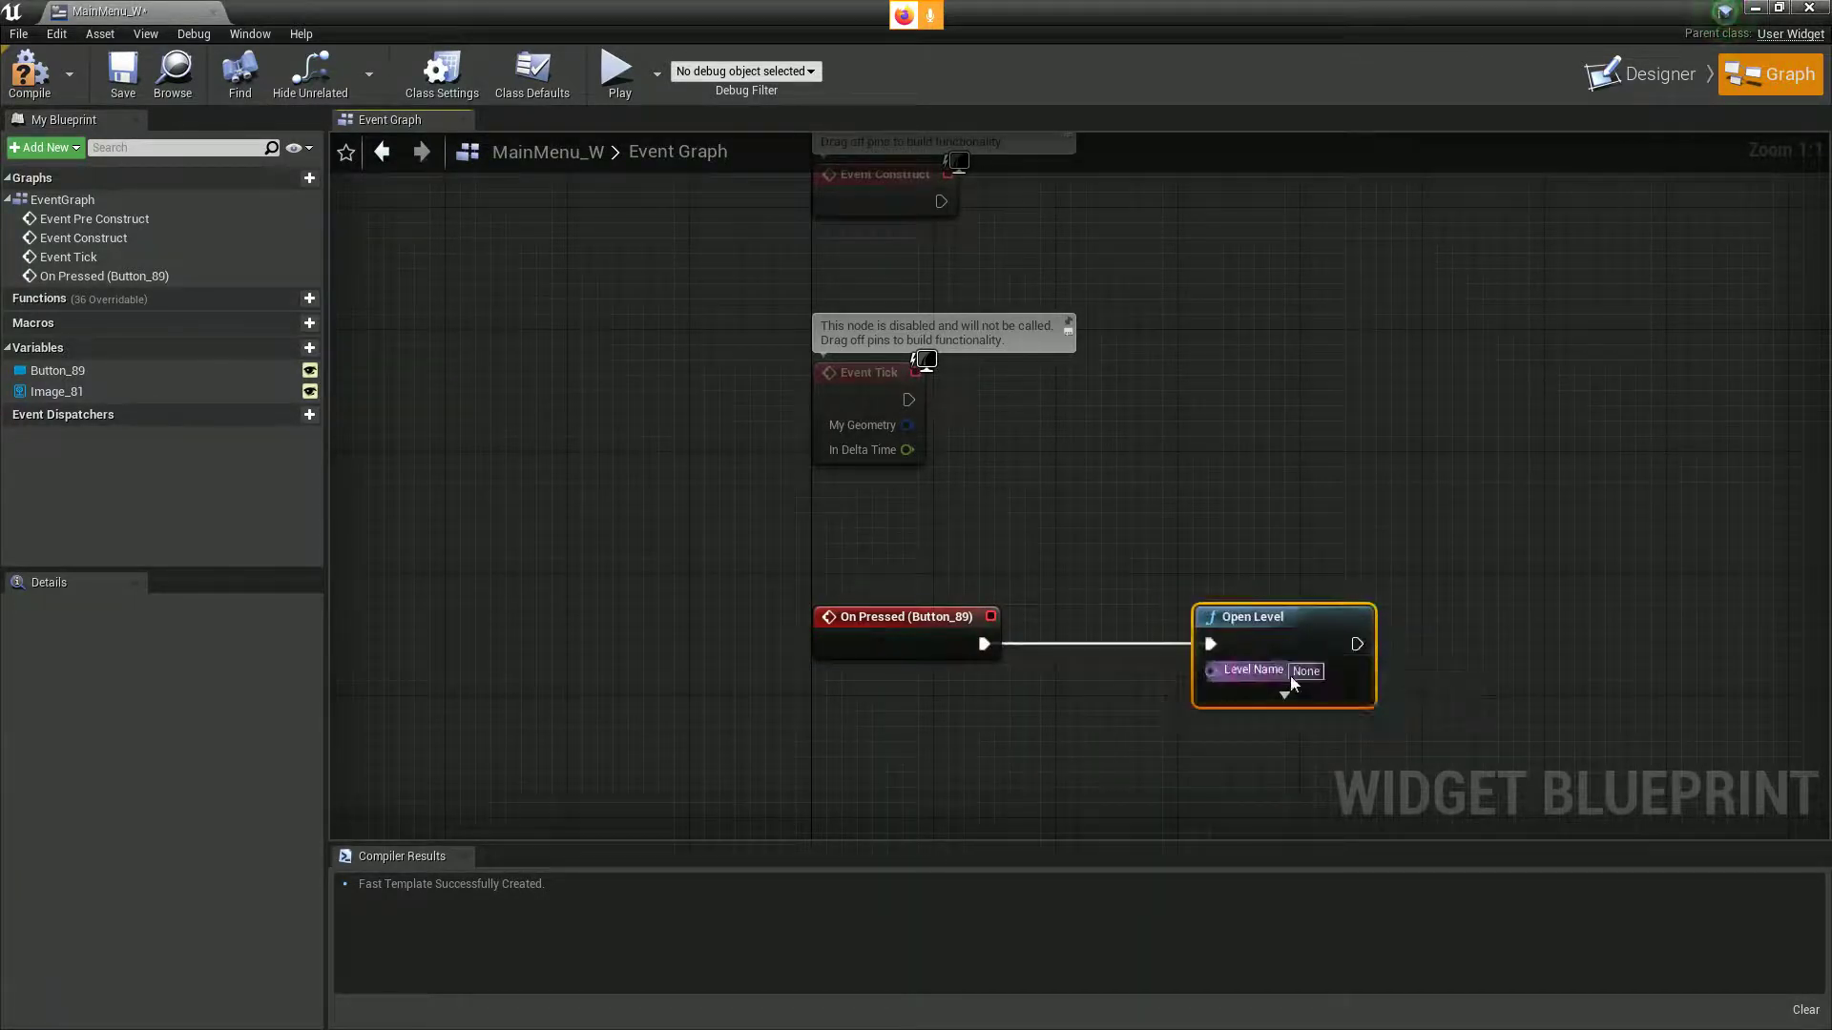
click(28, 71)
click(122, 73)
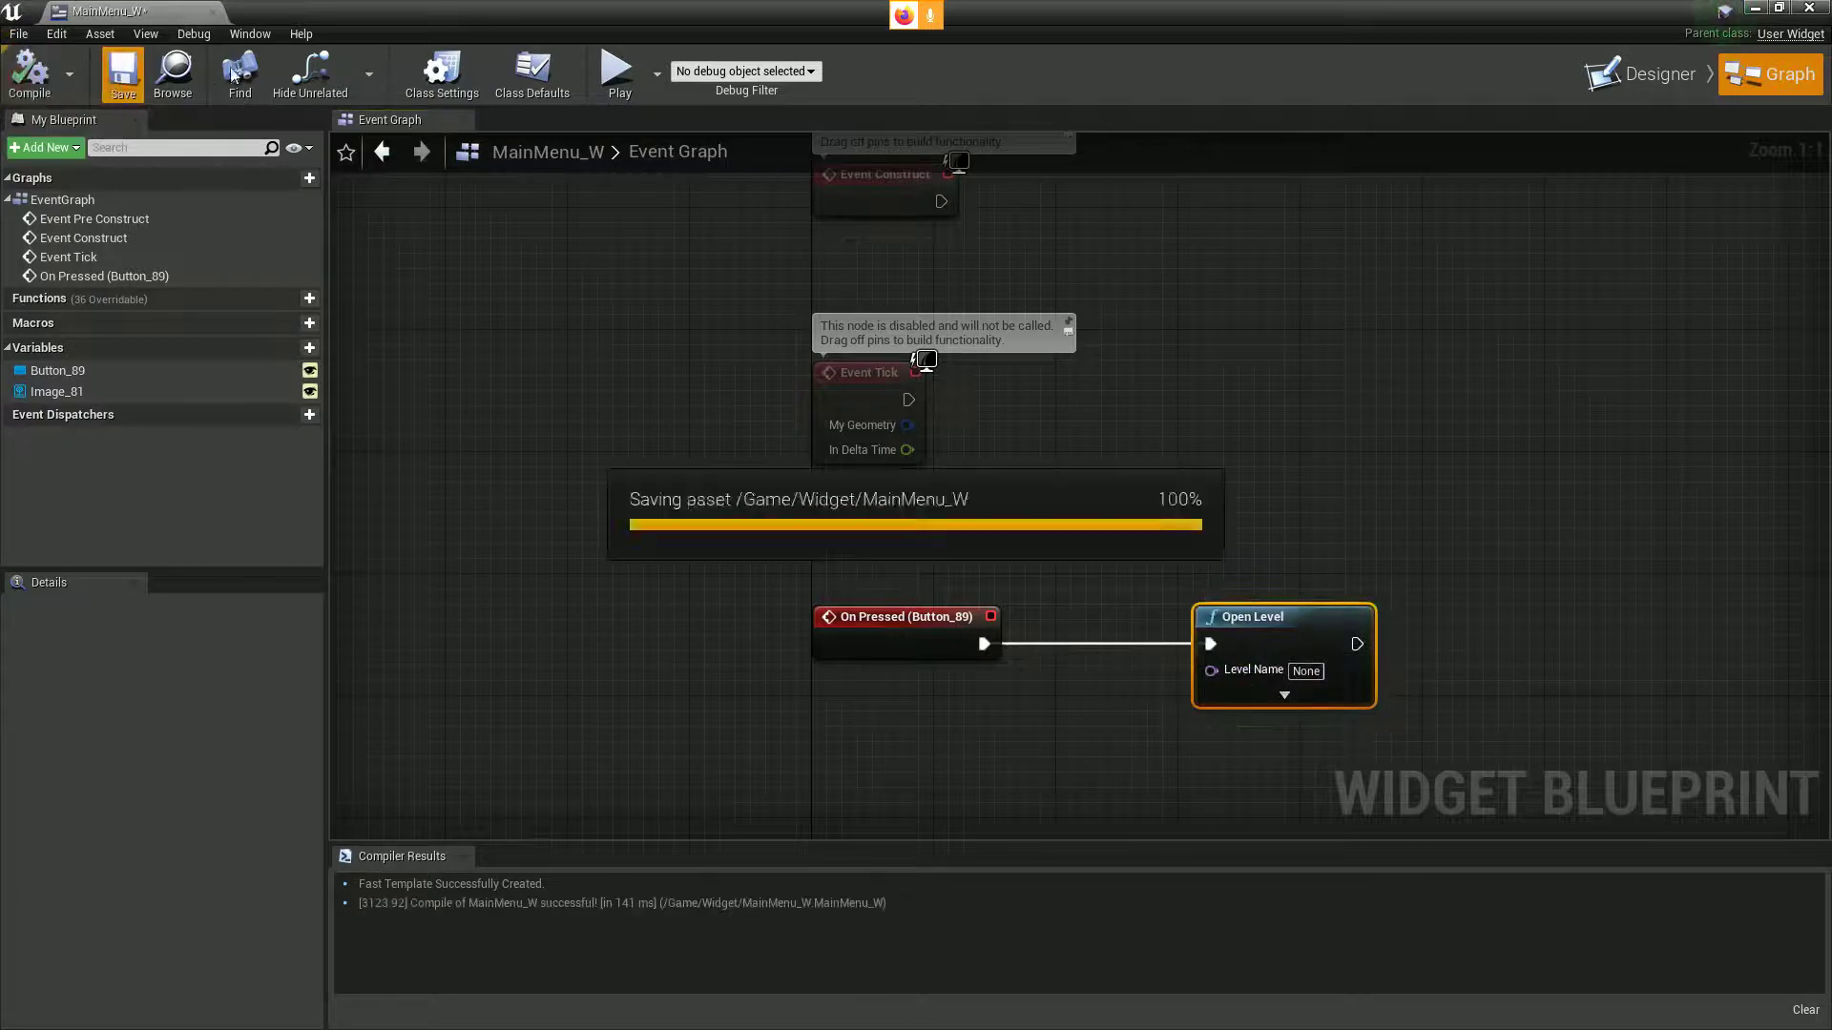
- Set the Open Level name to ThirdPersonExampleMap and recompile MainMenu_W
drag(861, 11, 1067, 542)
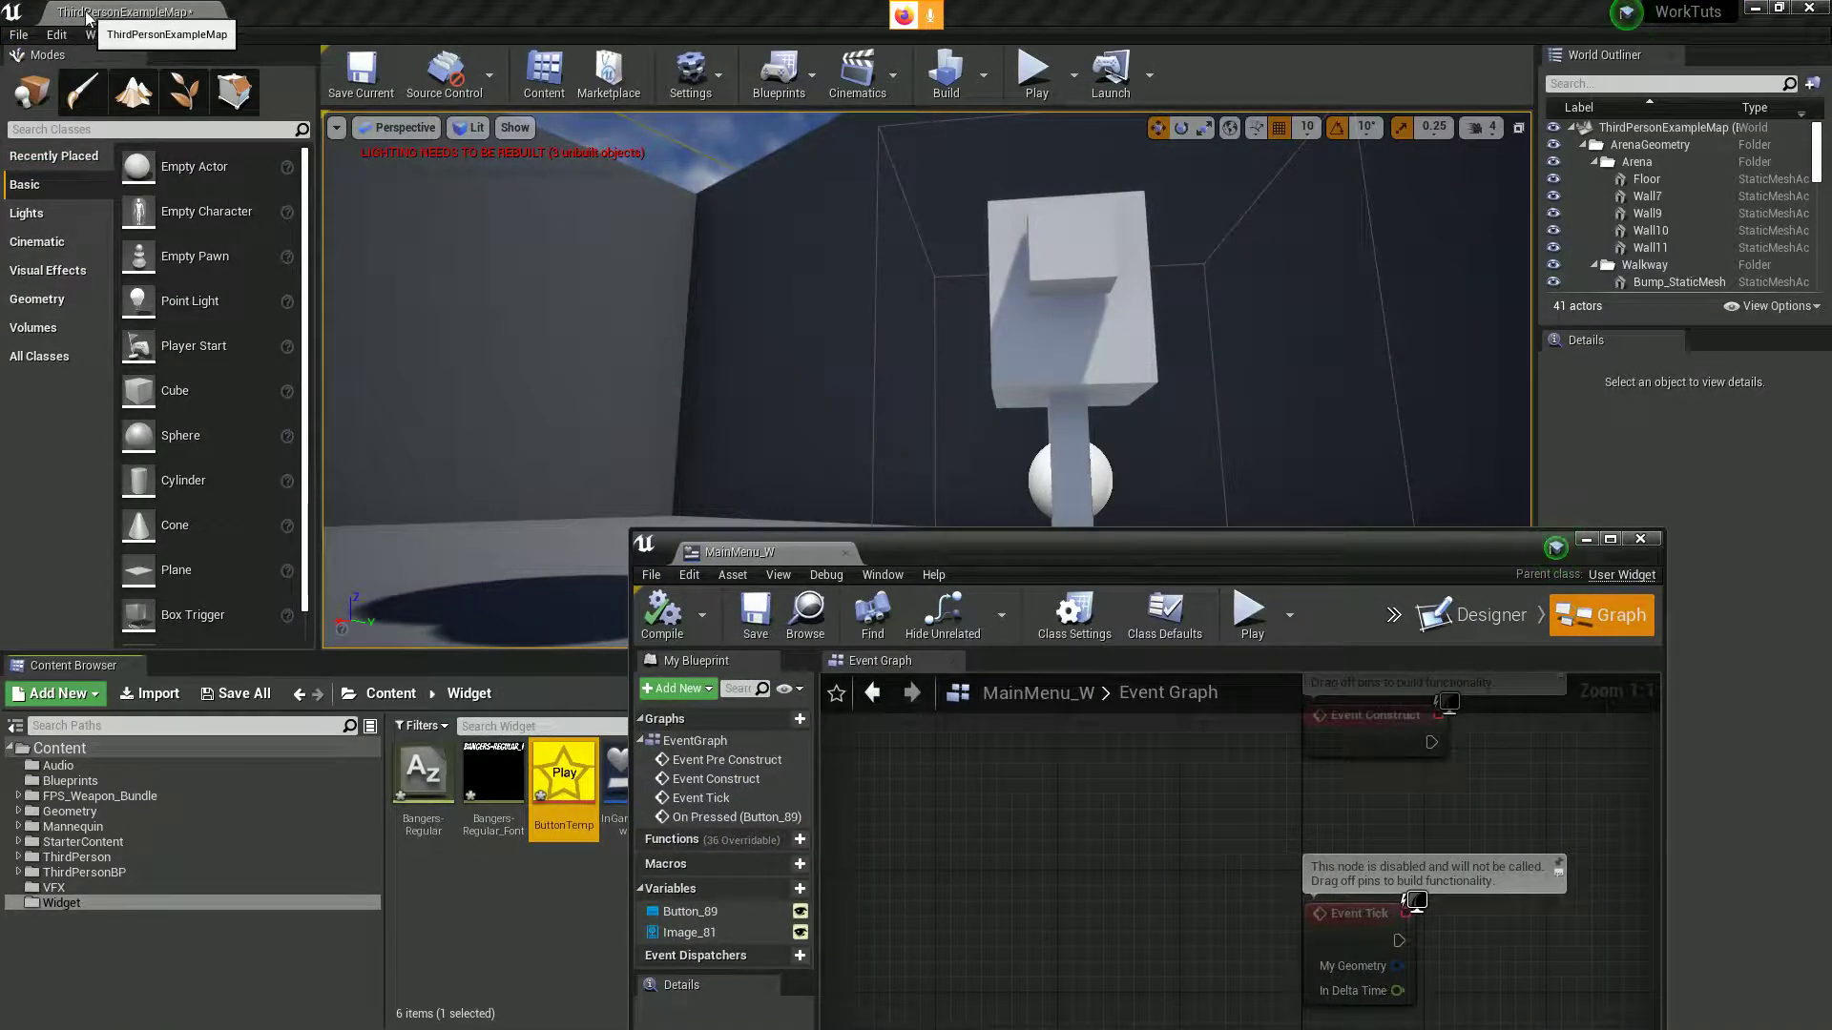
drag(901, 550, 886, 155)
right_drag(1145, 701, 644, 496)
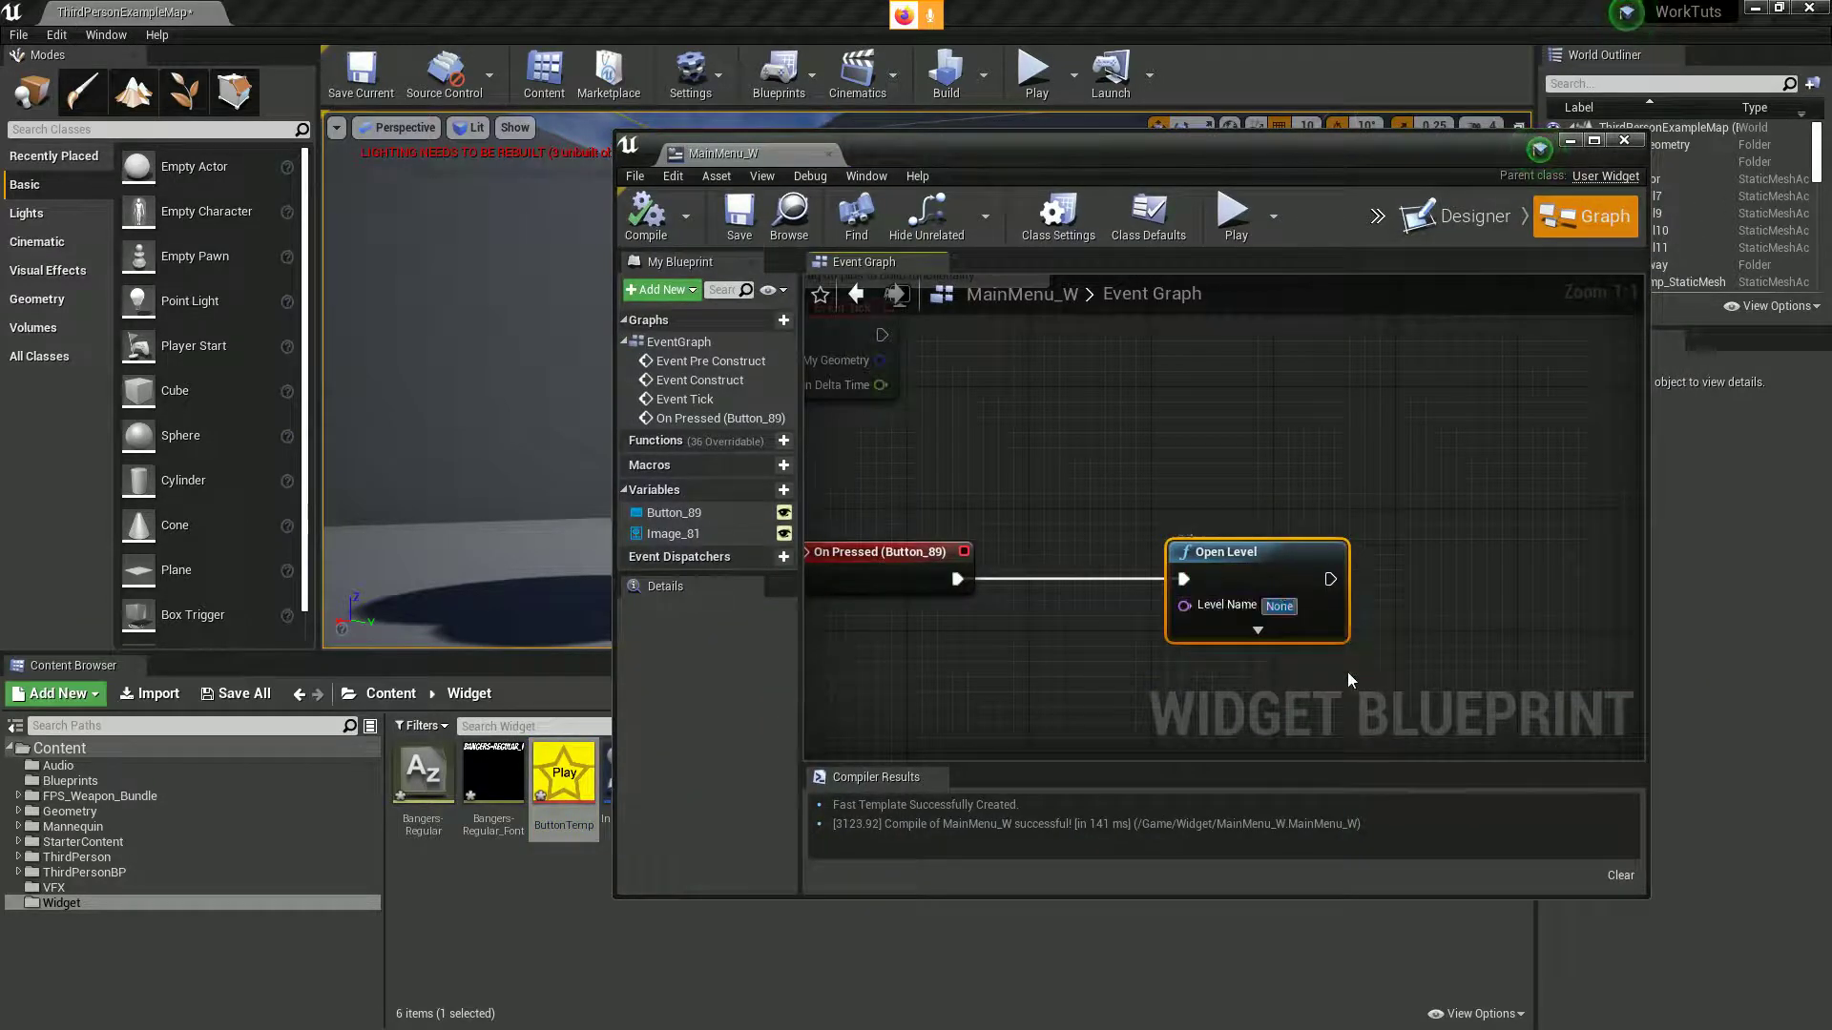
text(ThirdPersonE)
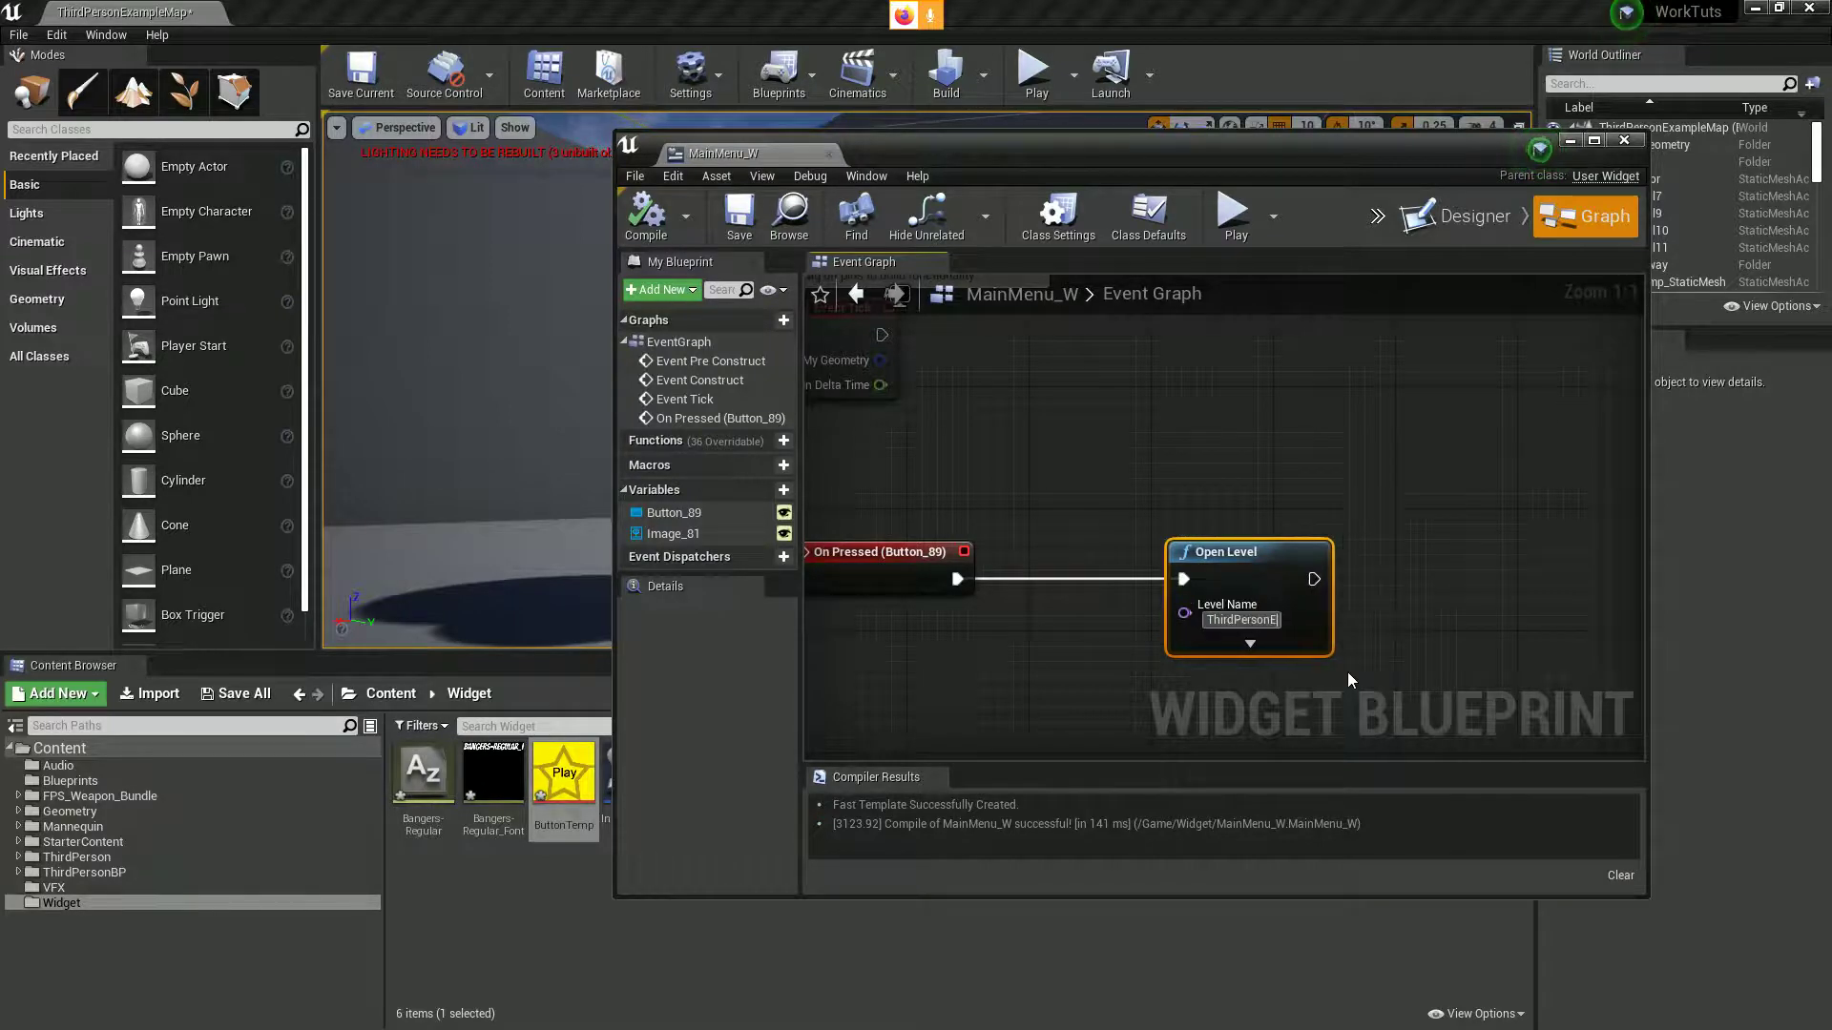
text(xampleMap)
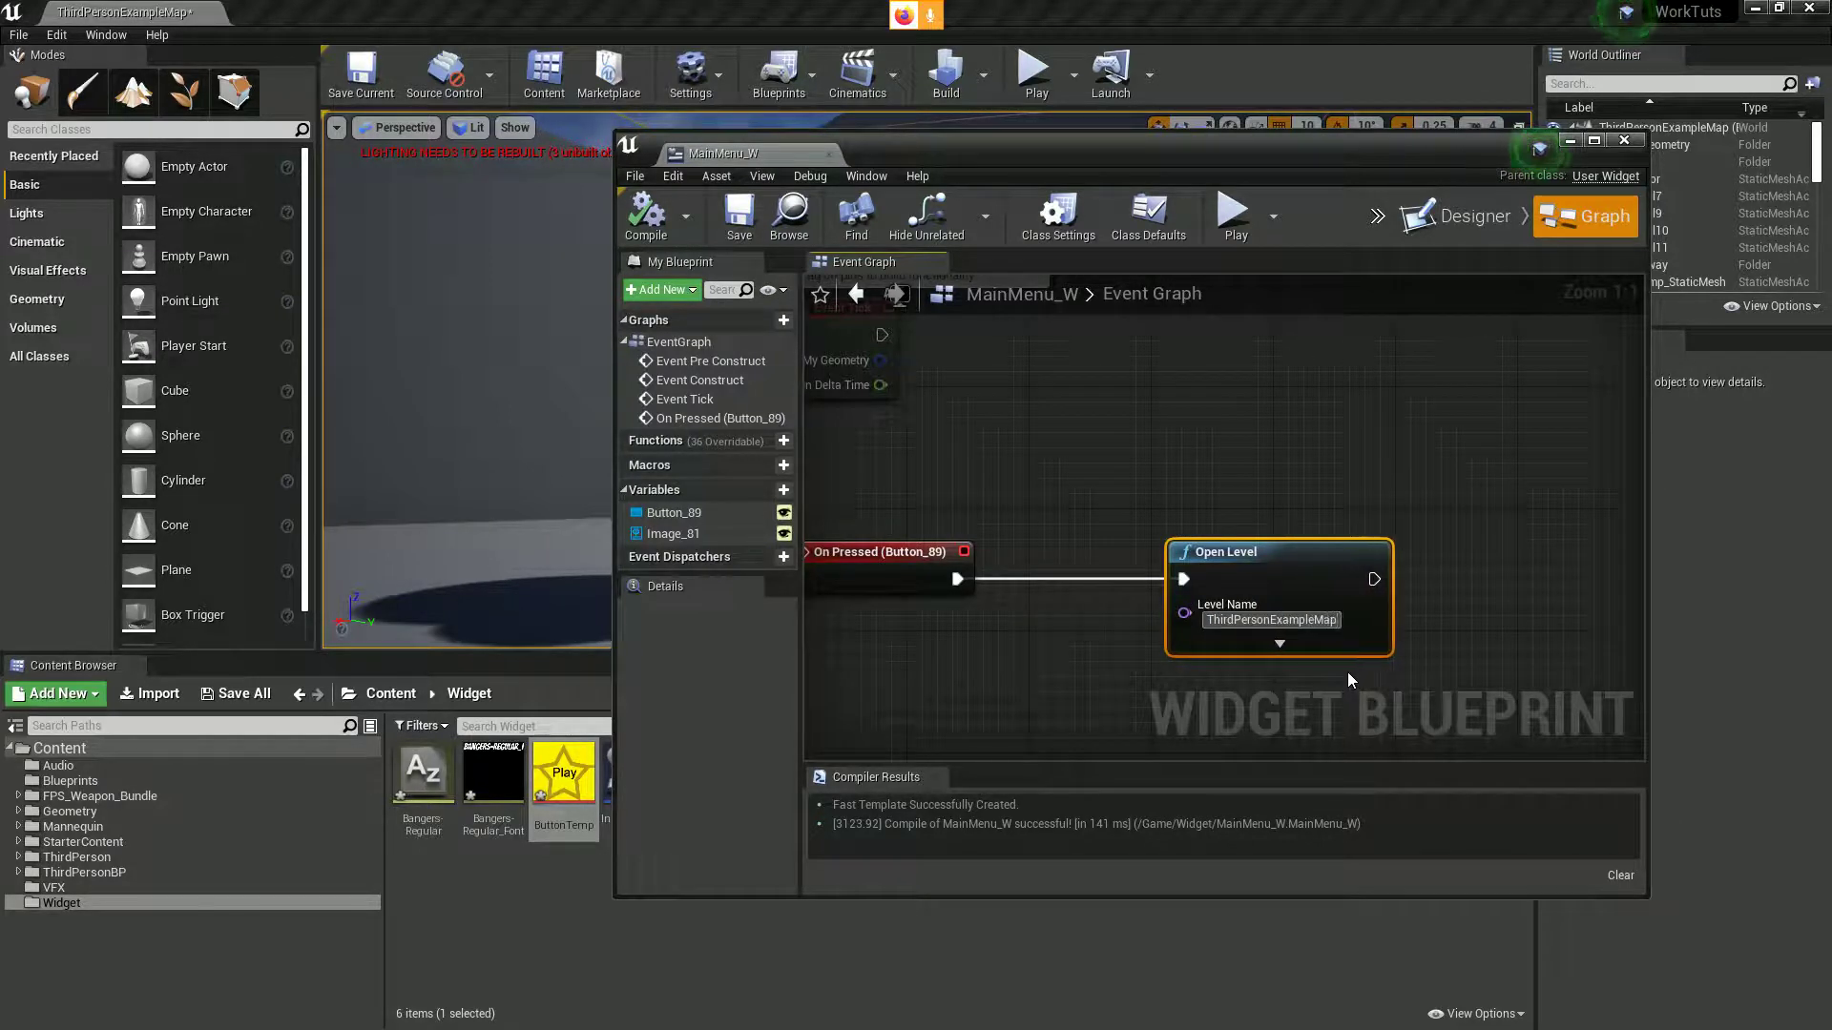
key(Return)
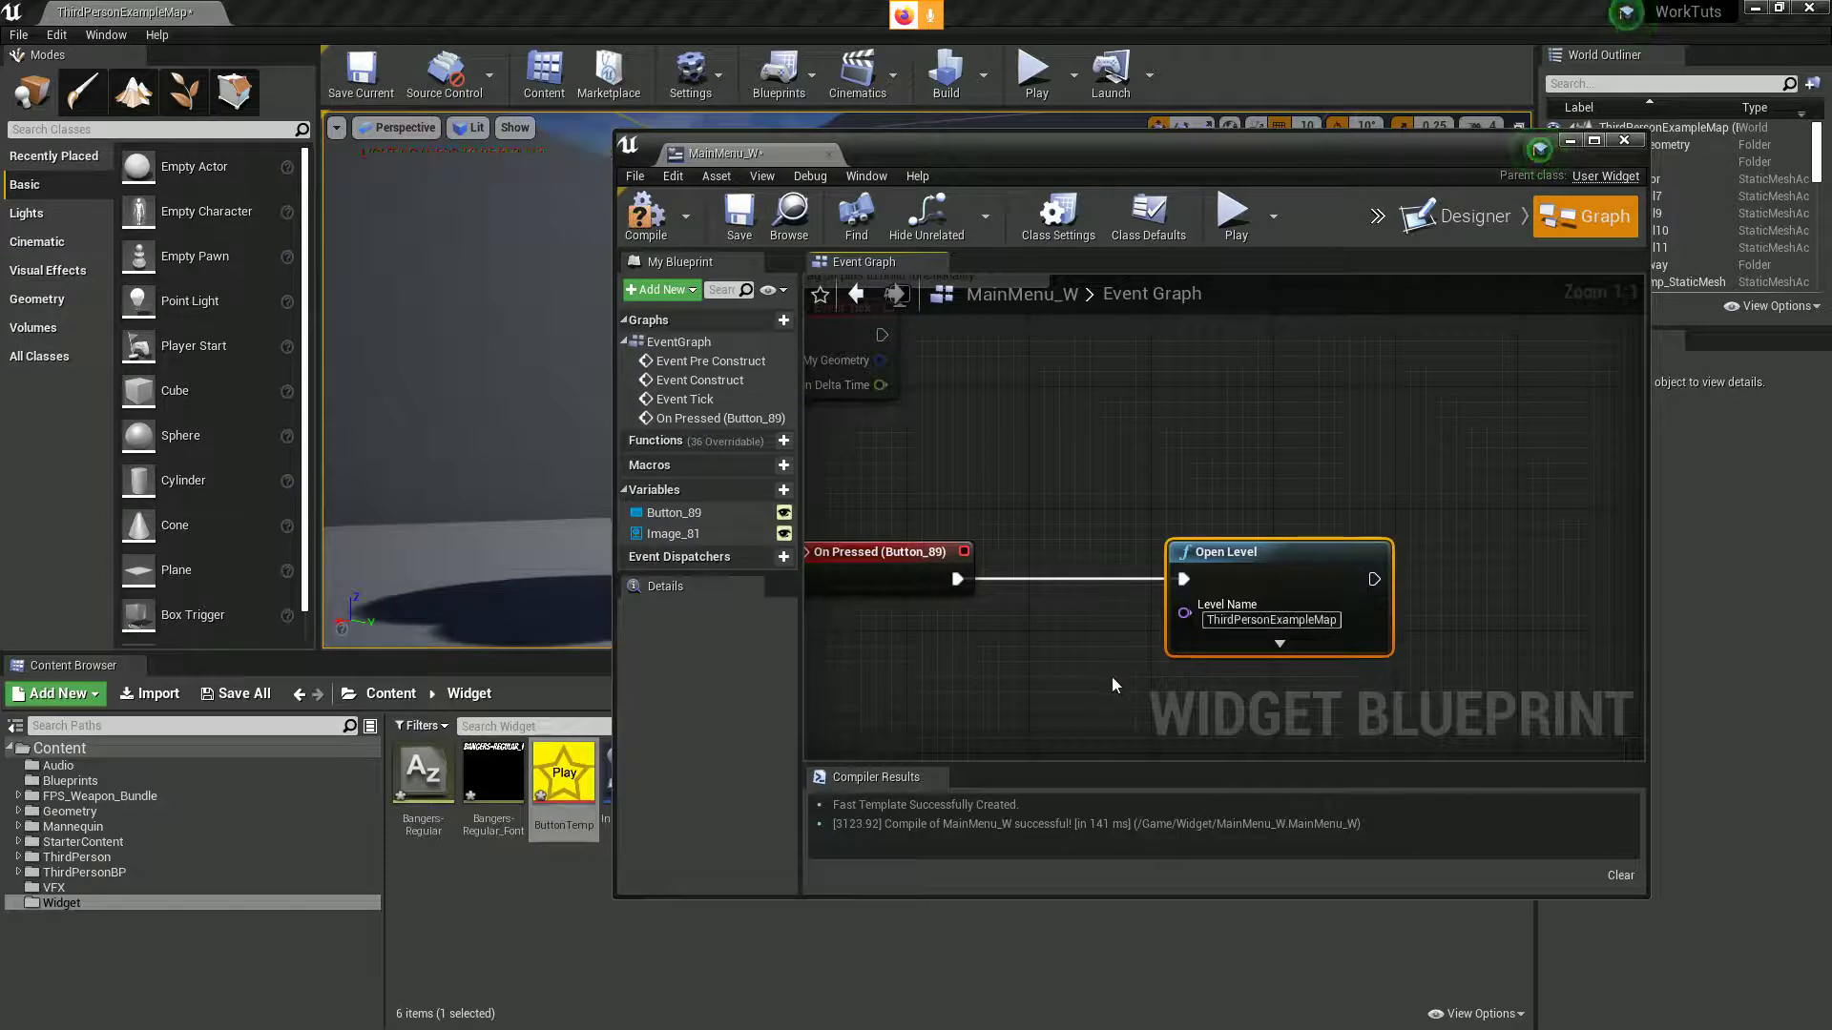
click(1068, 695)
right_drag(906, 753, 1018, 519)
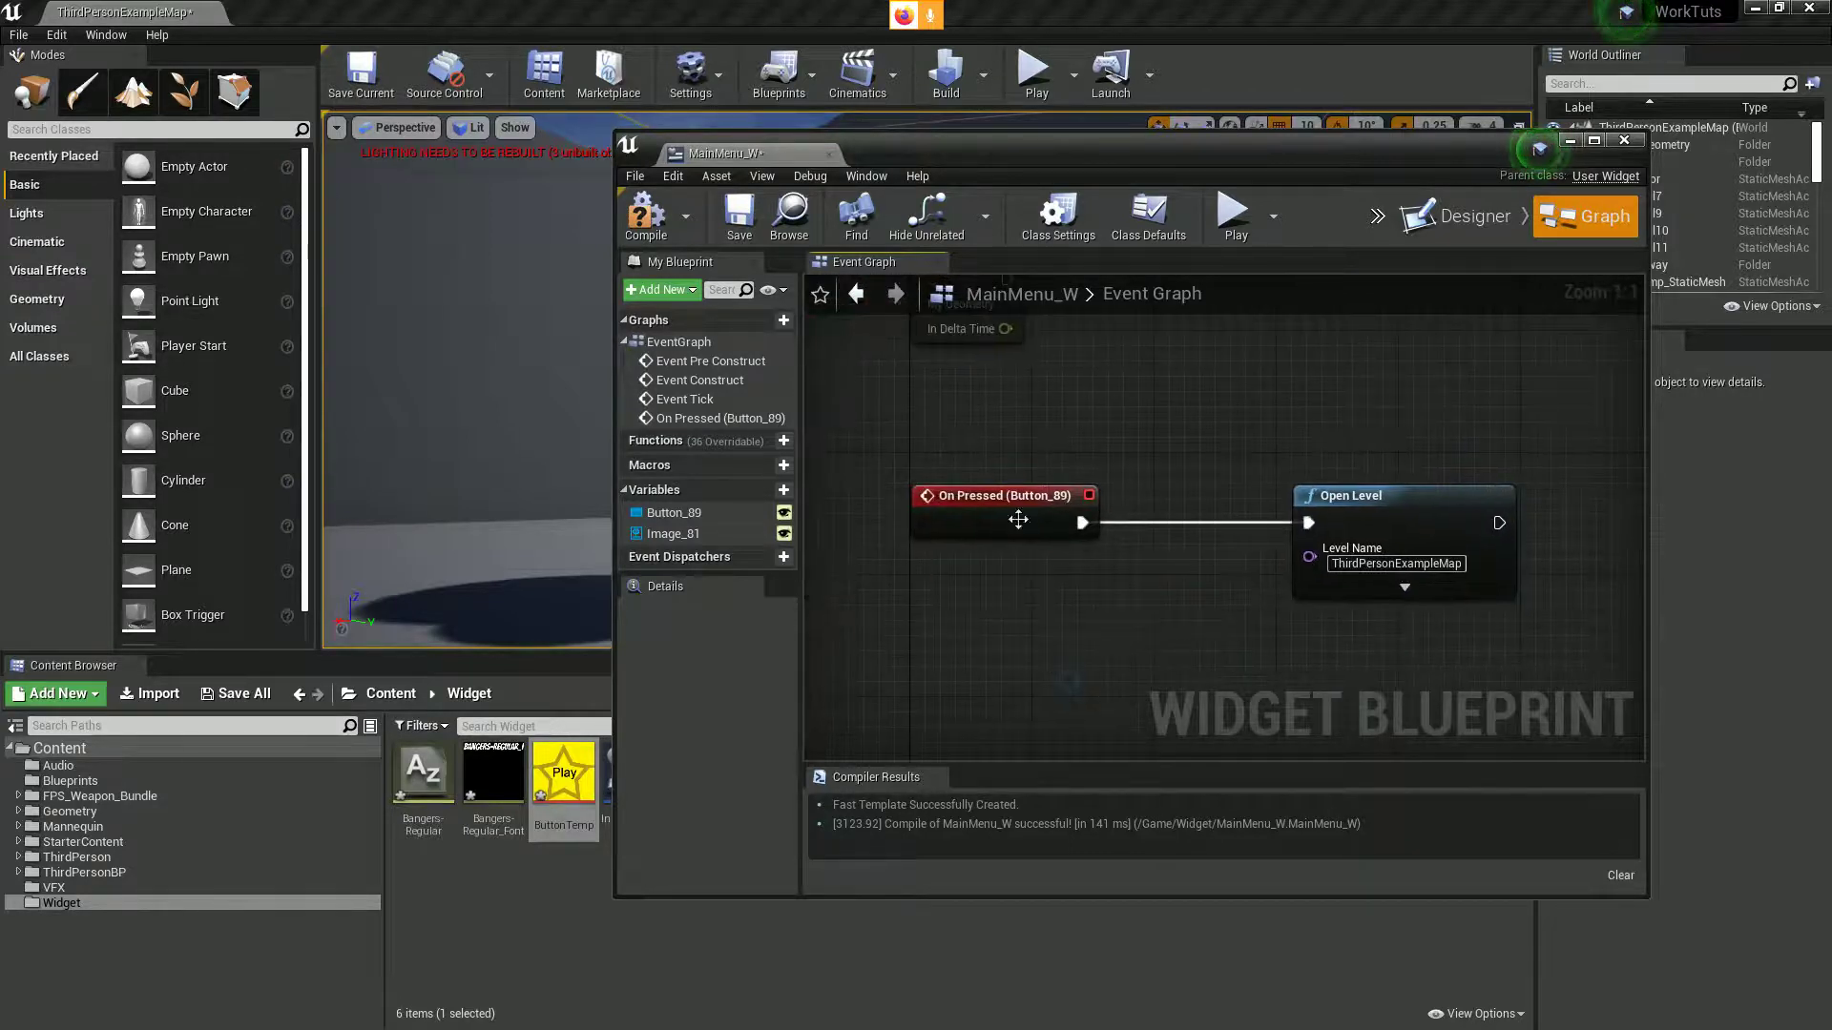
click(660, 238)
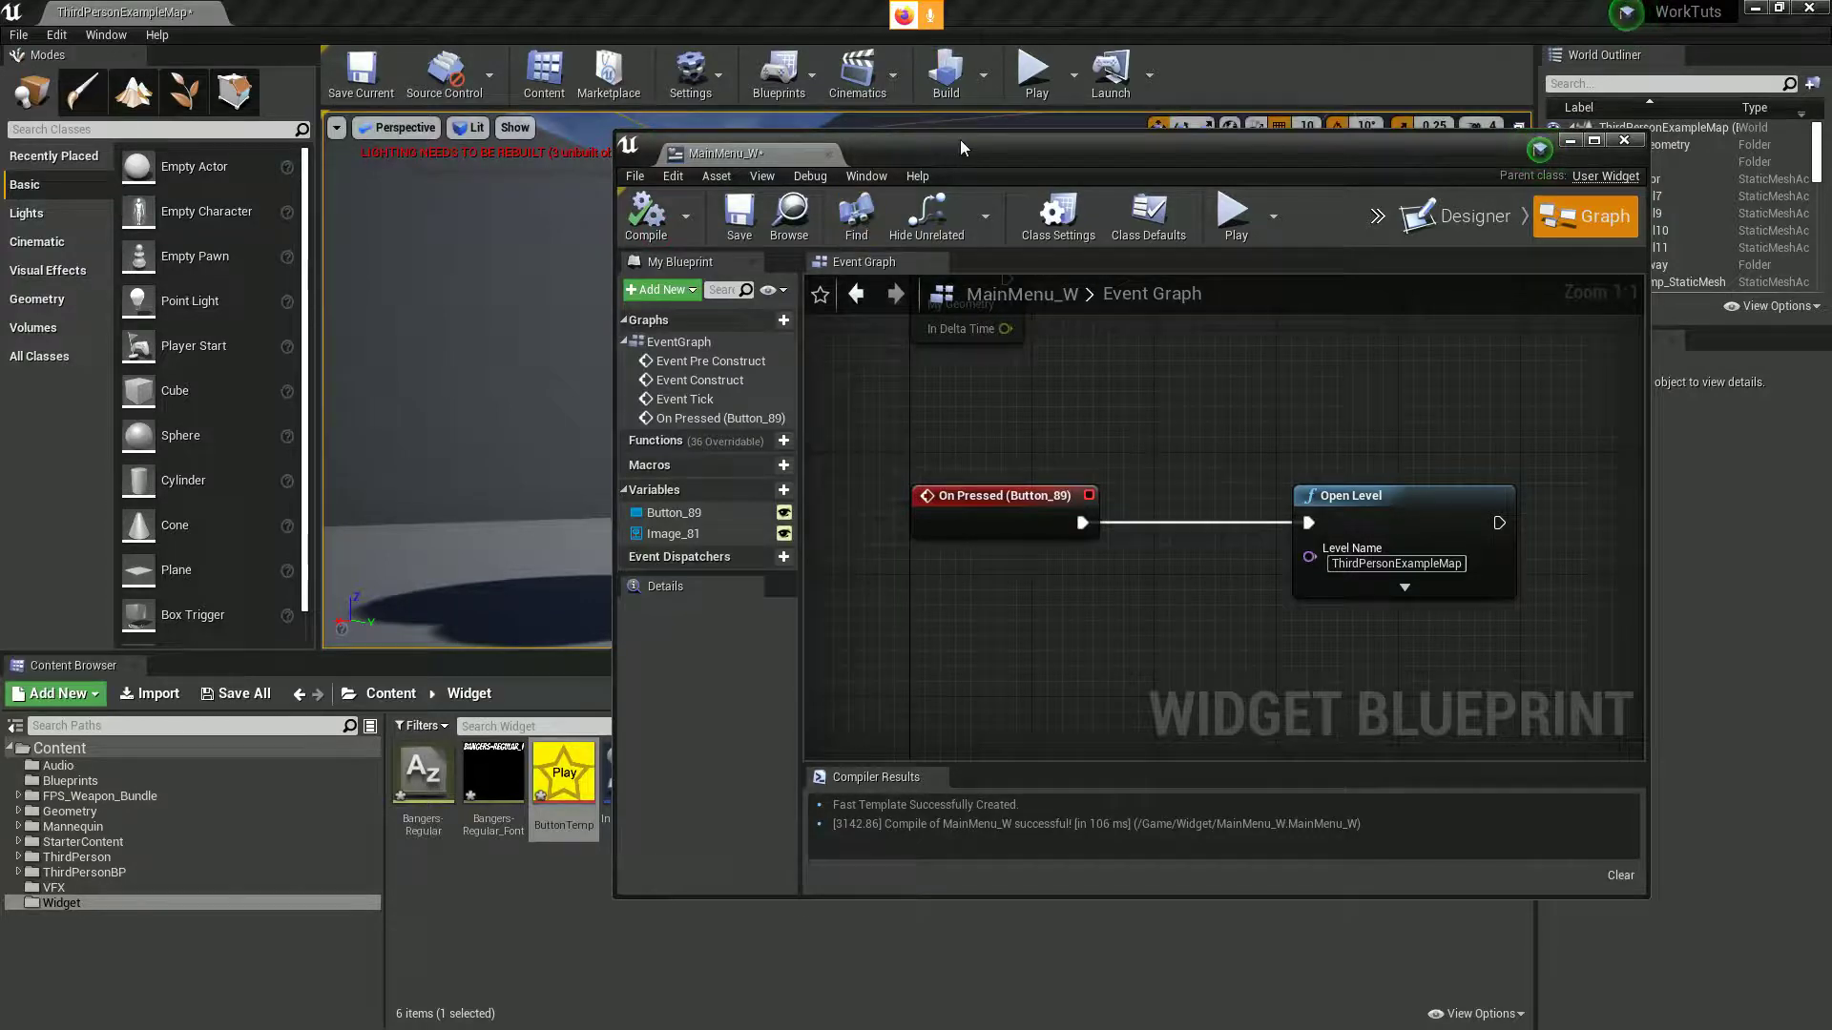
drag(959, 139, 1163, 254)
- Create a new empty level, saving the third-person map first
click(21, 35)
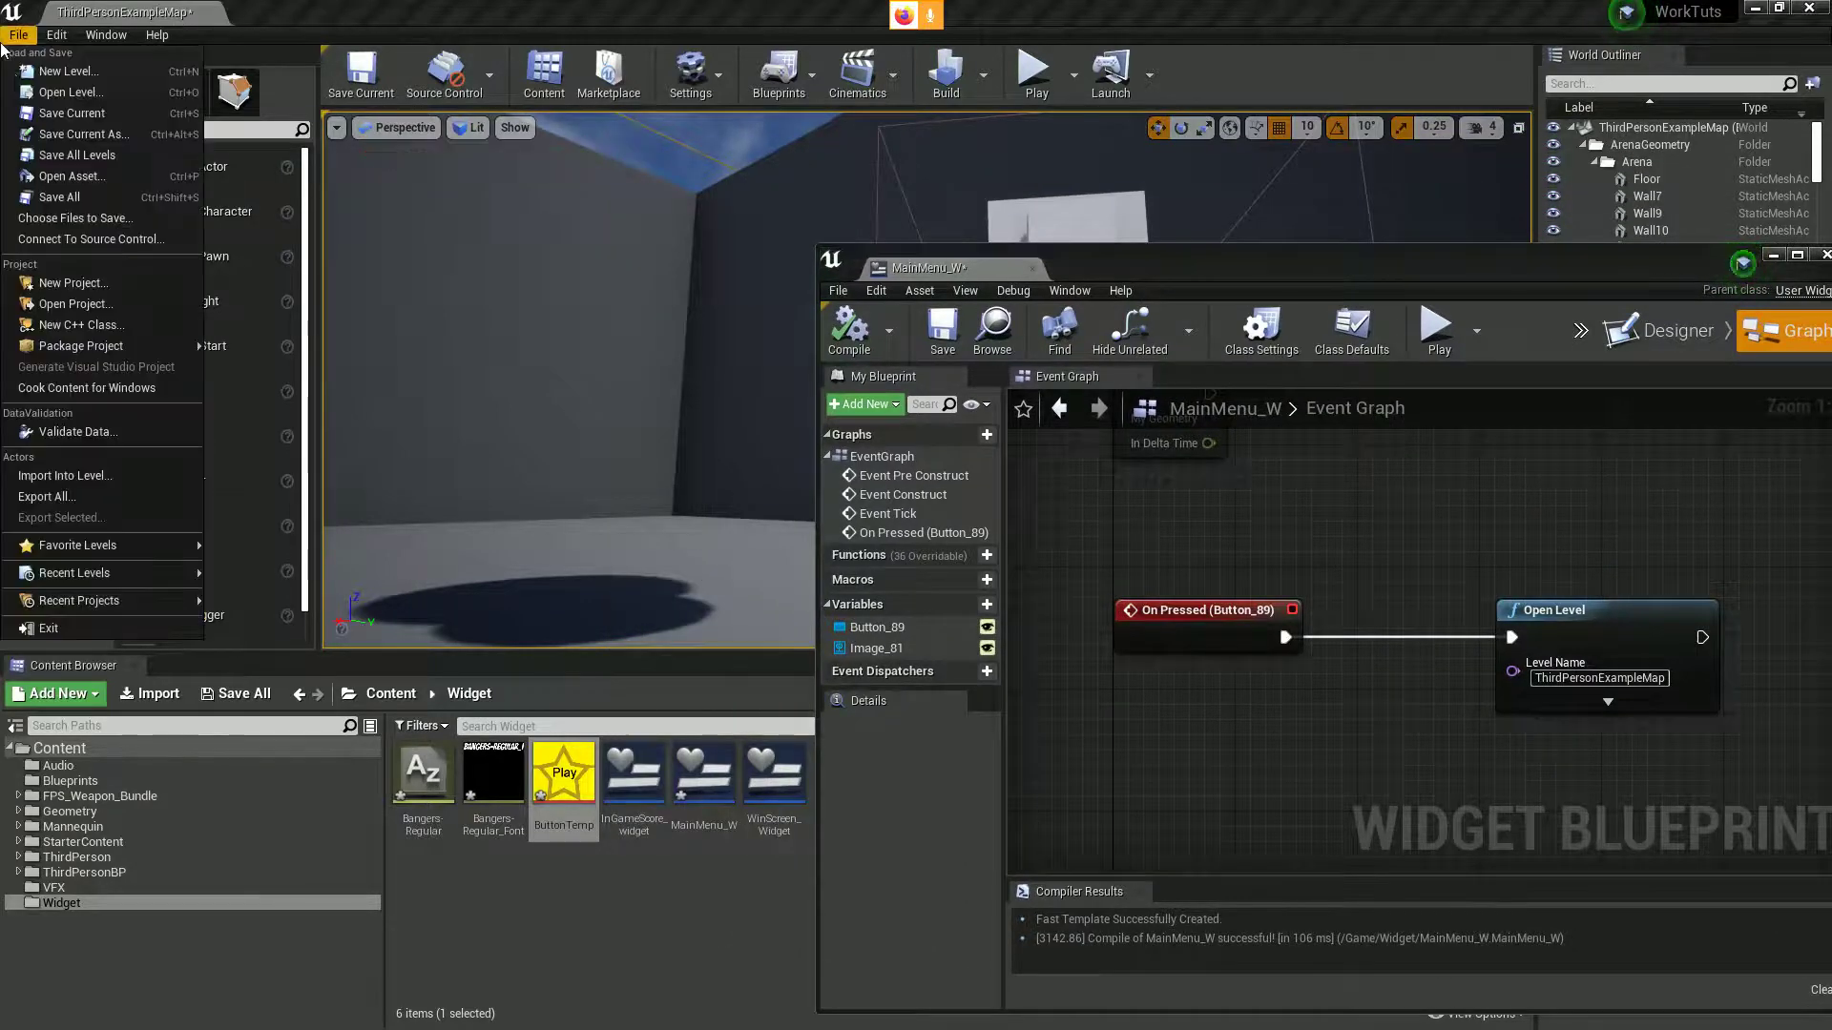
click(43, 76)
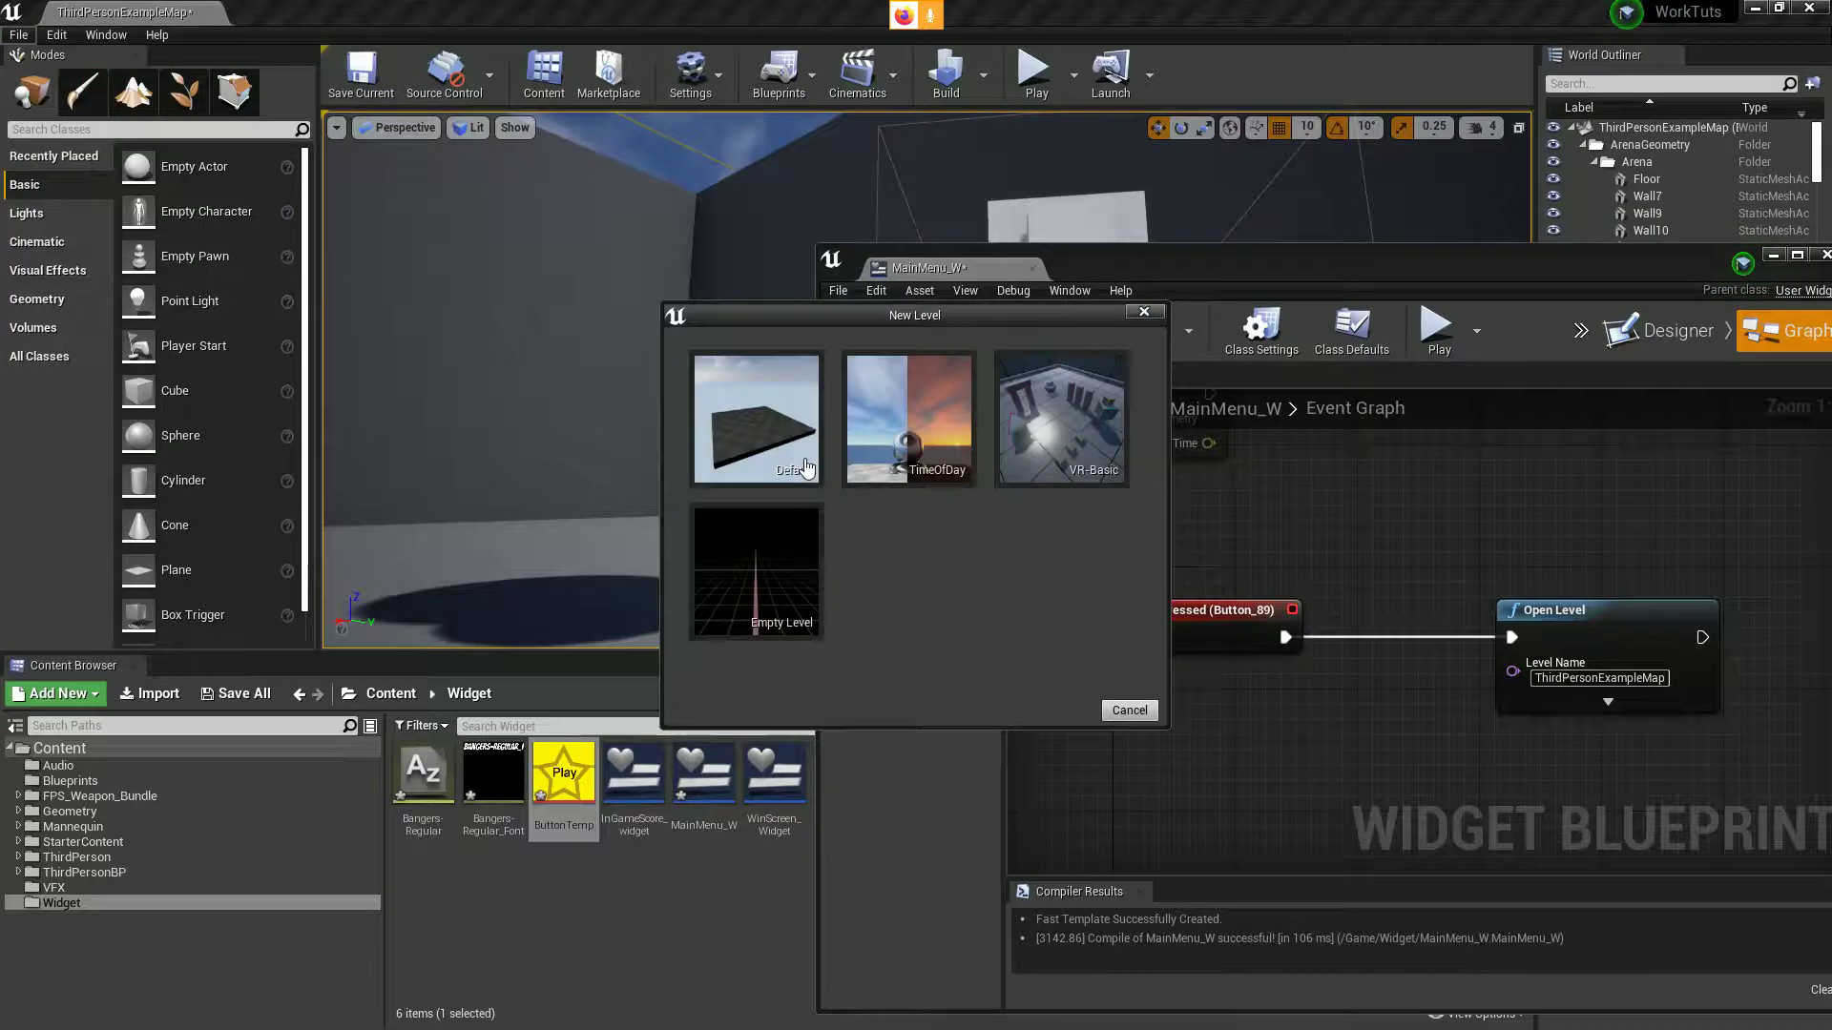
click(777, 580)
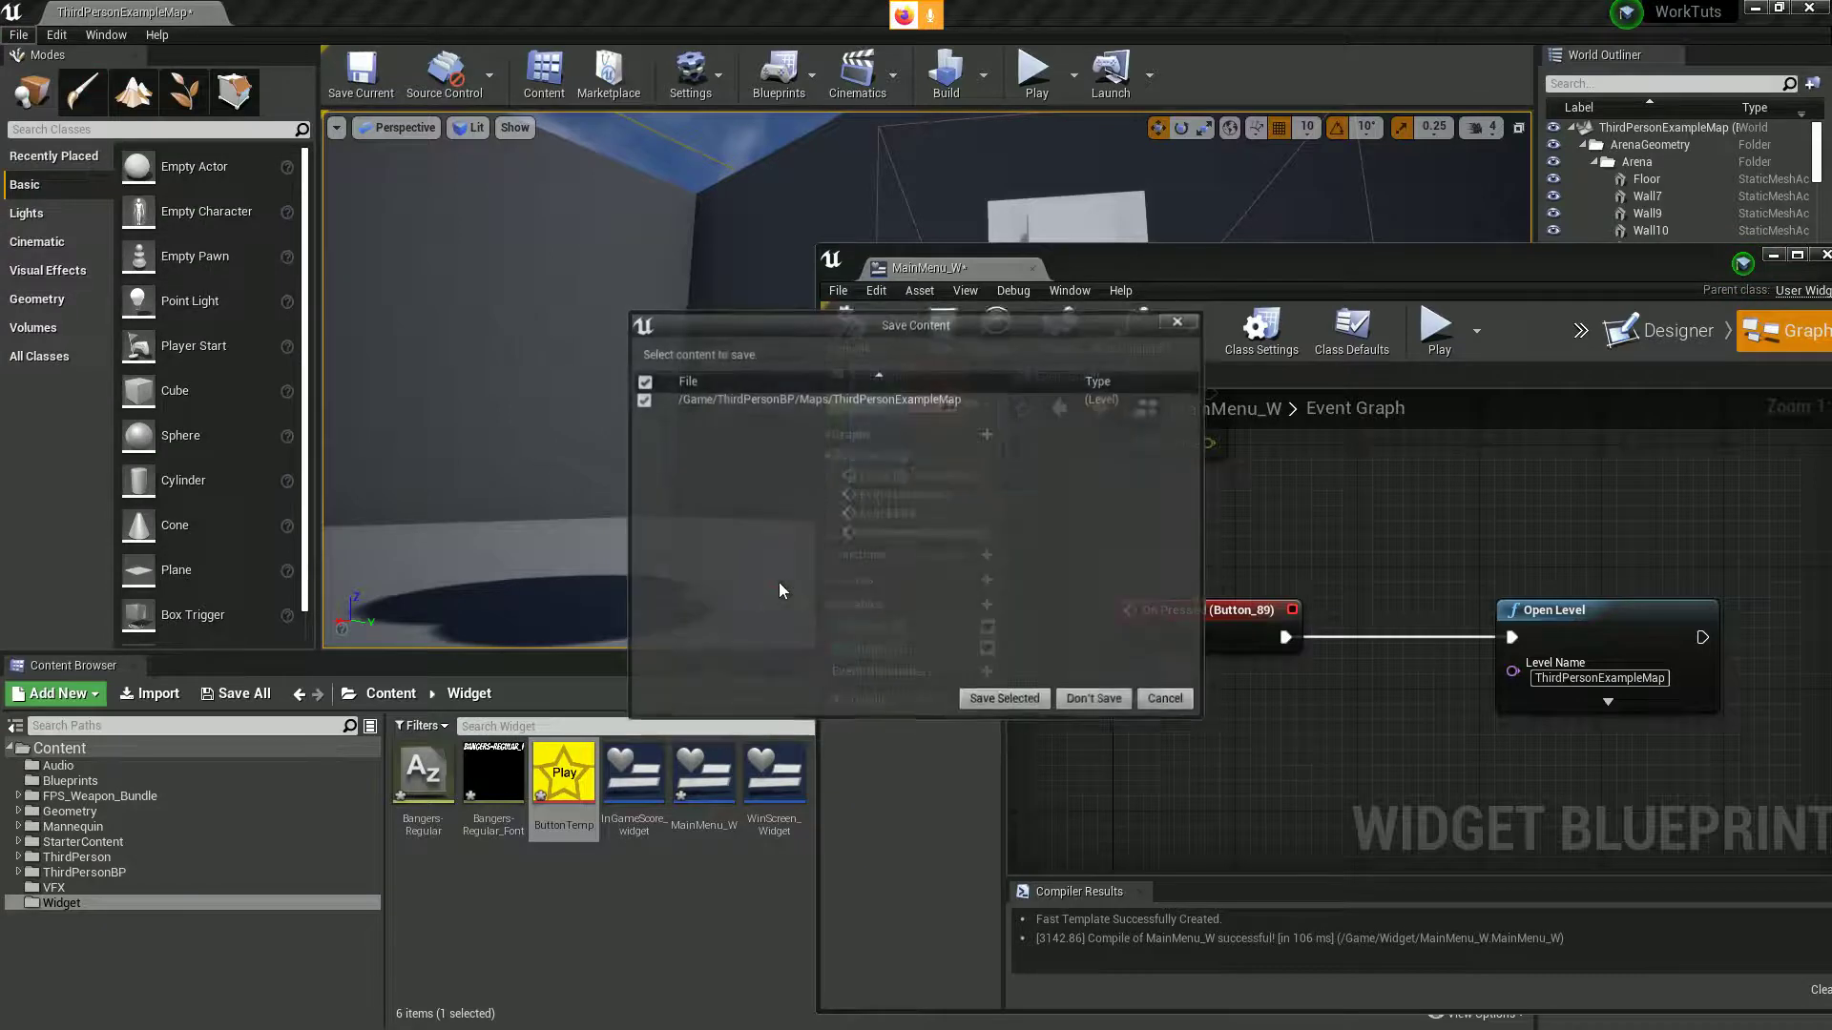
click(1004, 701)
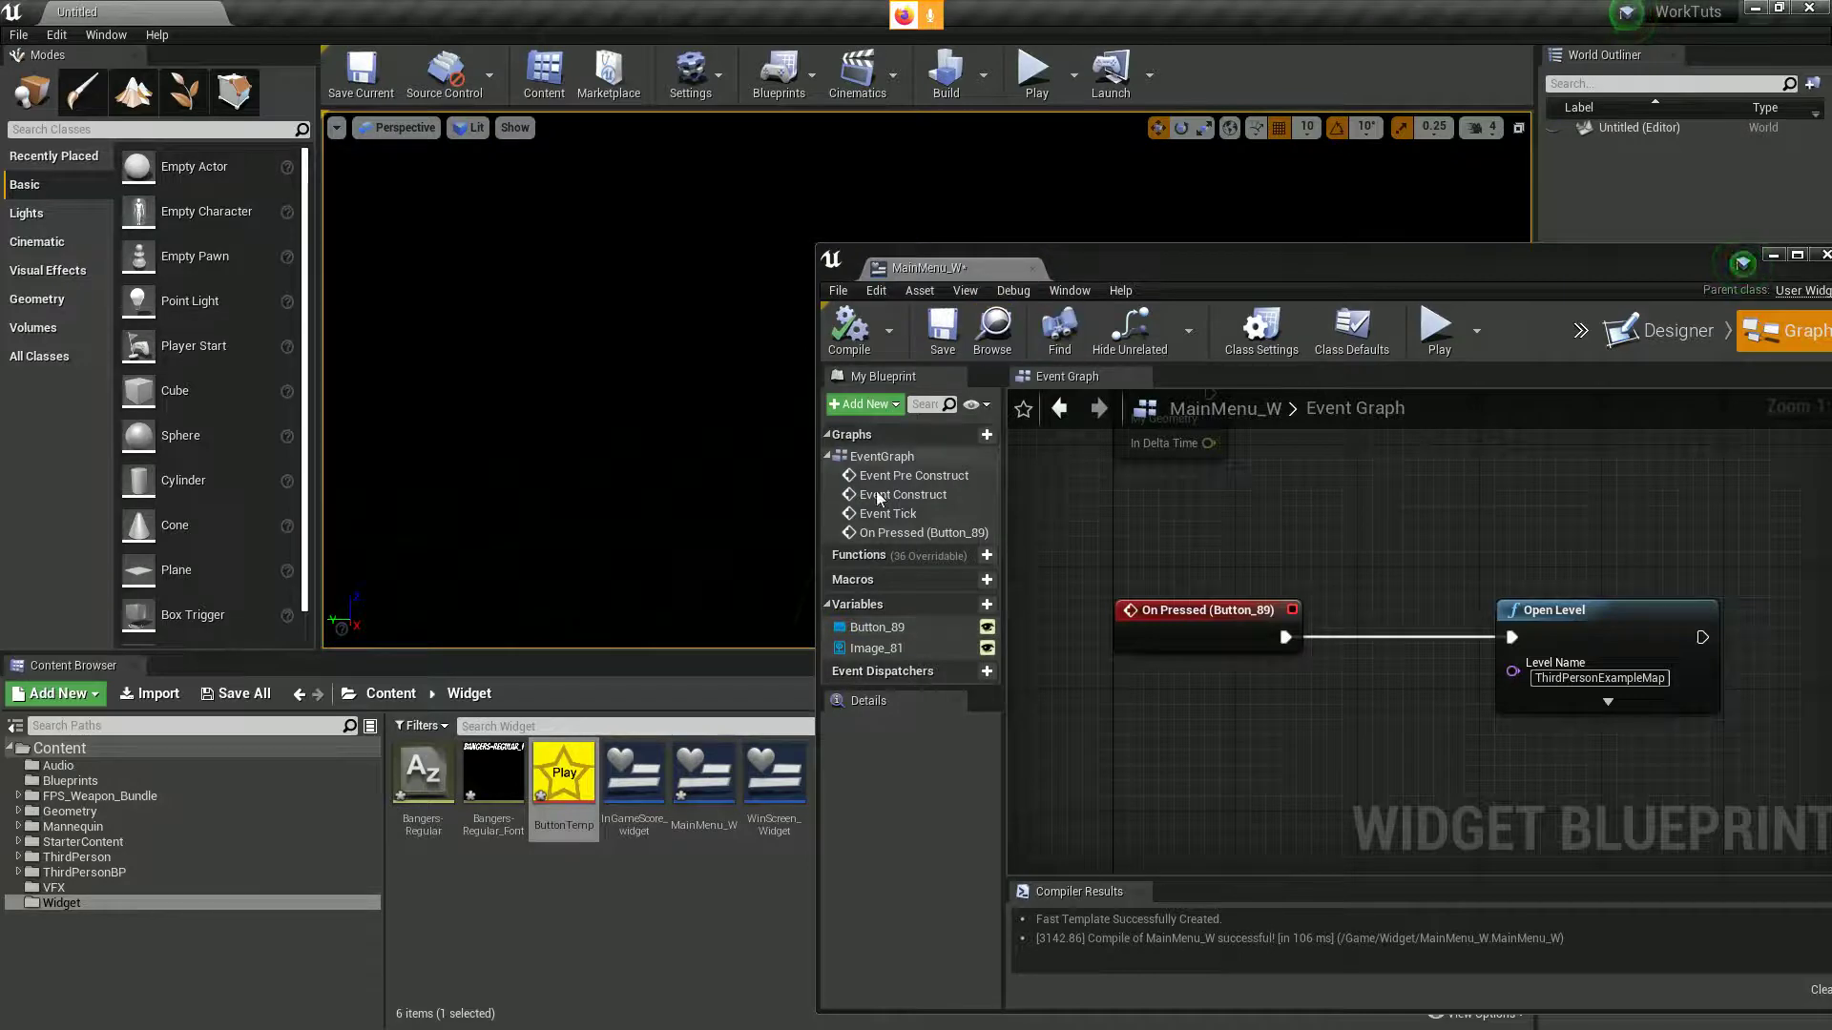
- In the level blueprint, add a Create Widget node for MainMenu_W after Event BeginPlay
click(690, 72)
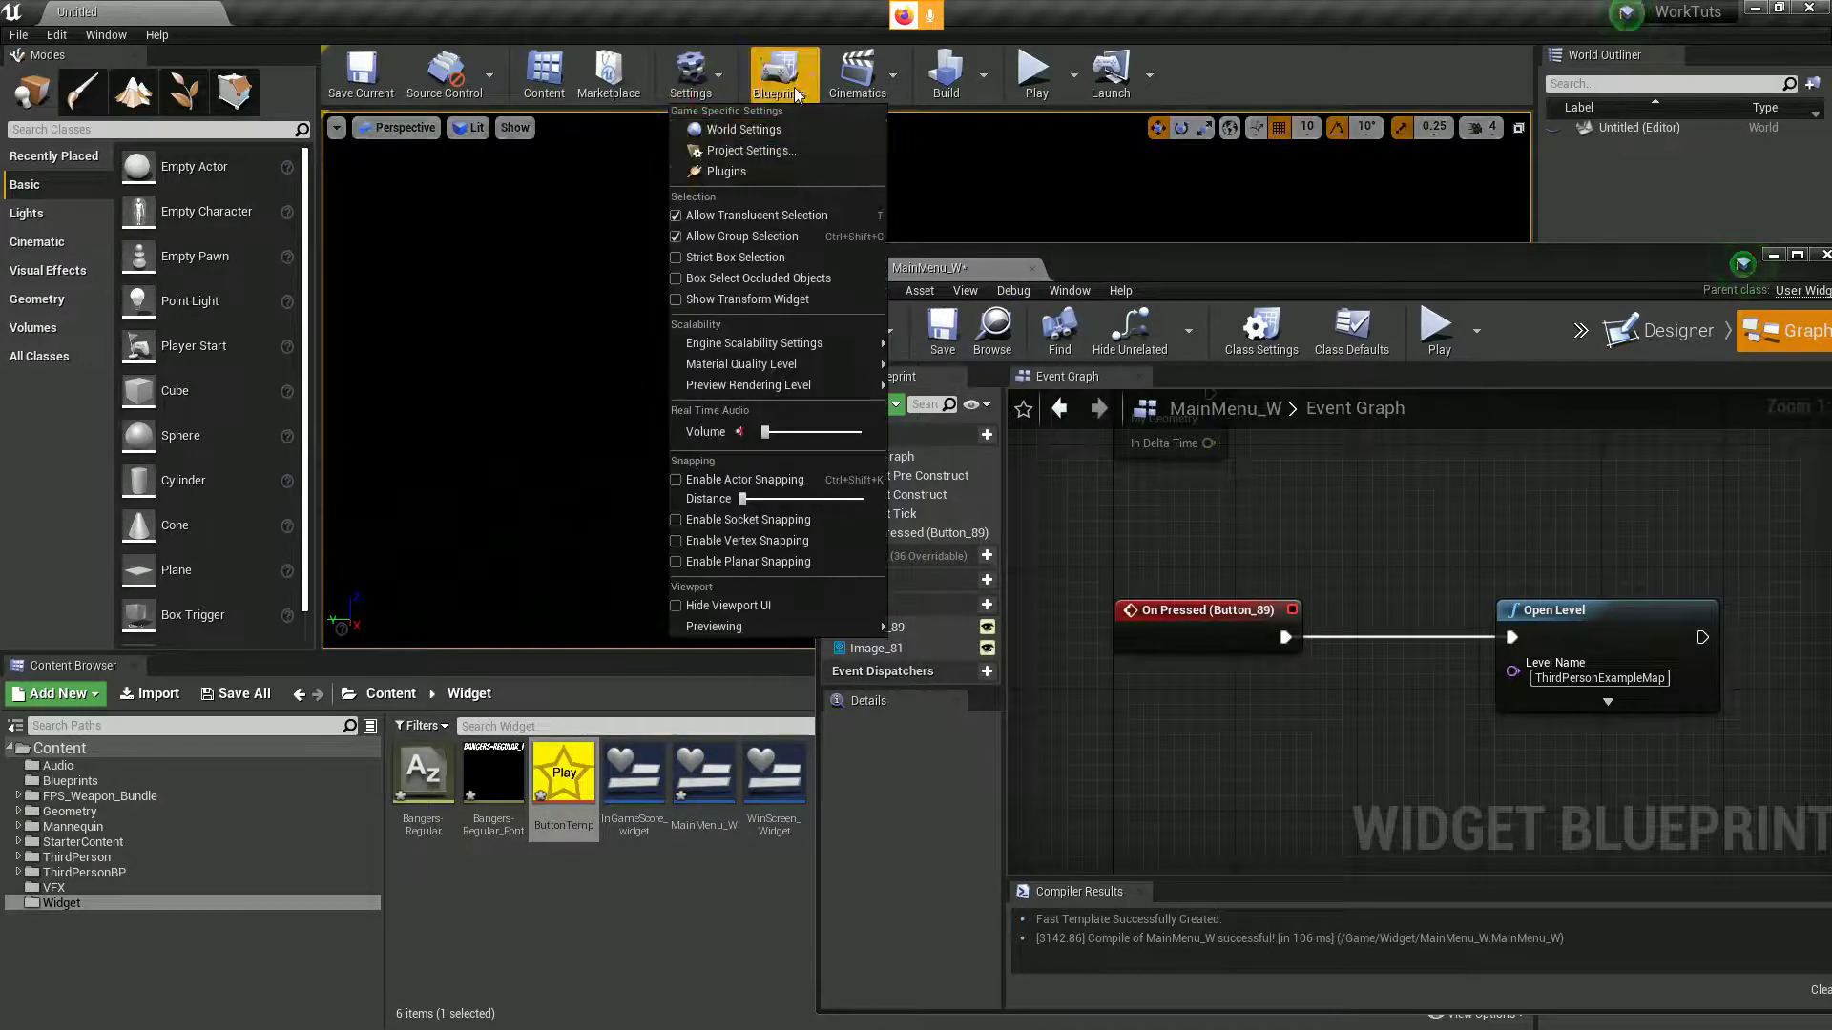
click(797, 86)
click(823, 236)
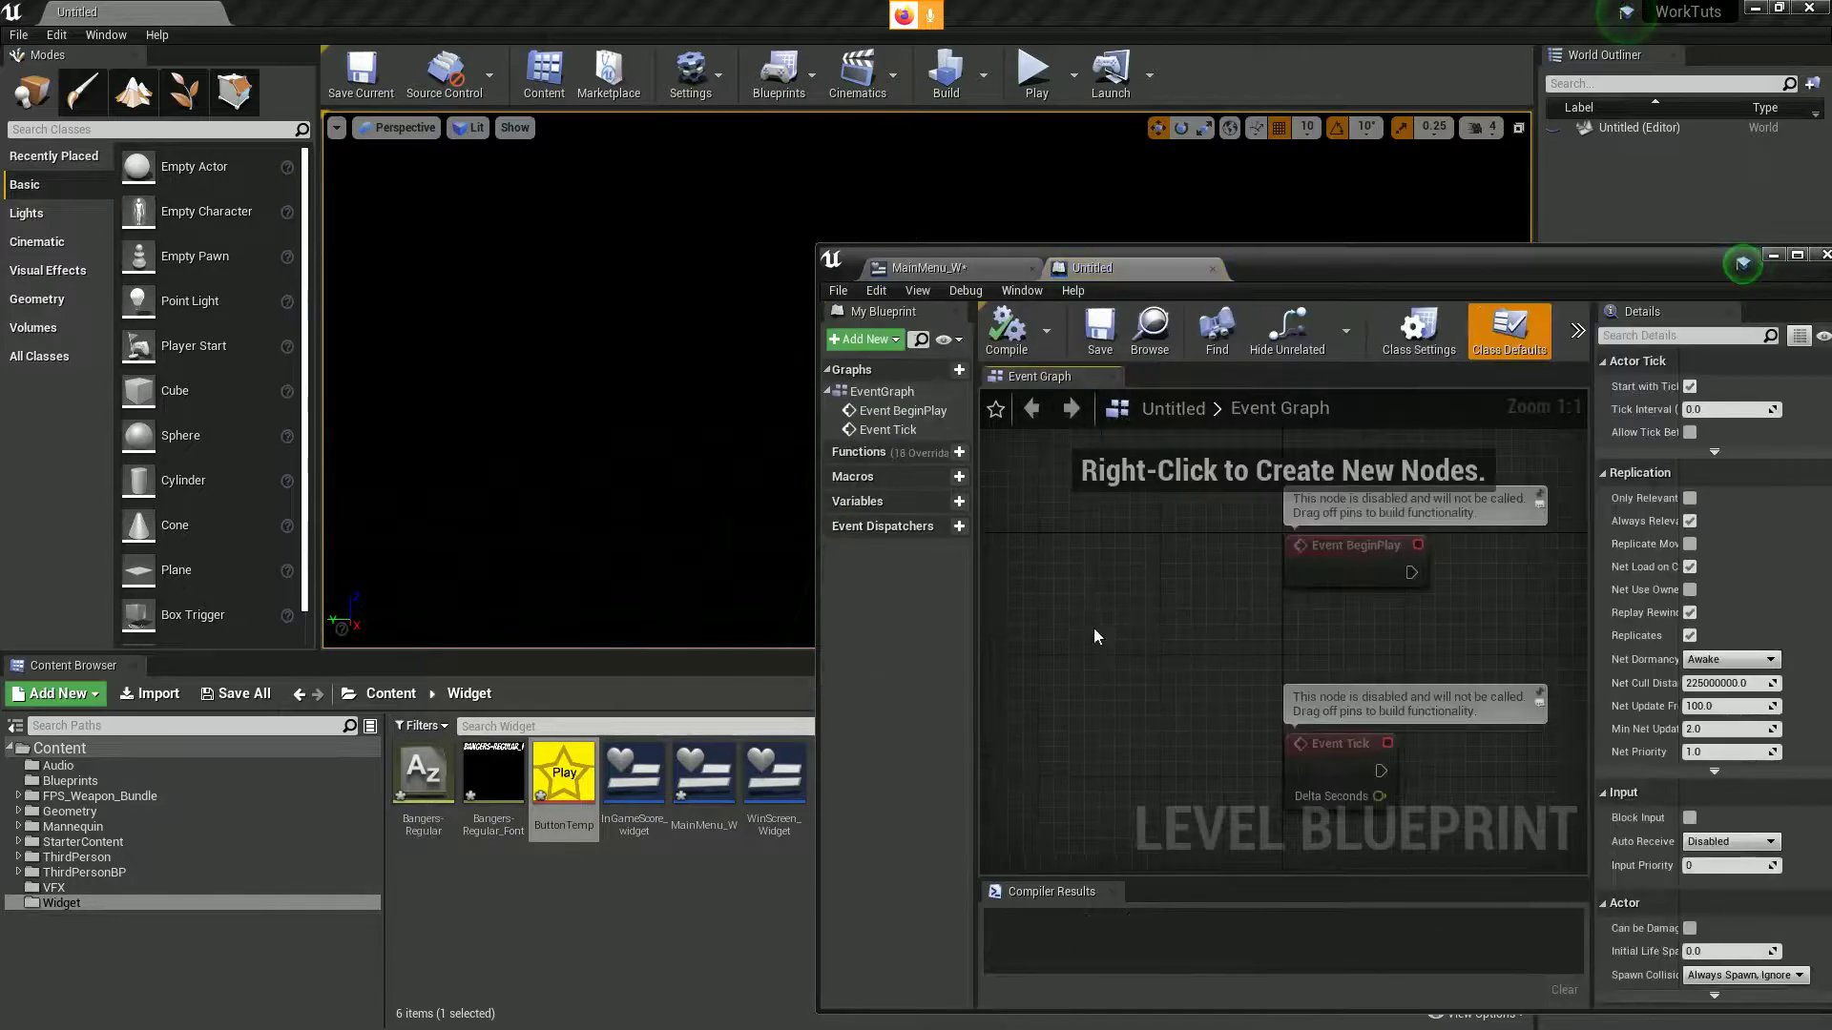
right_drag(1479, 567, 1211, 638)
drag(1153, 584, 1277, 580)
text(create w)
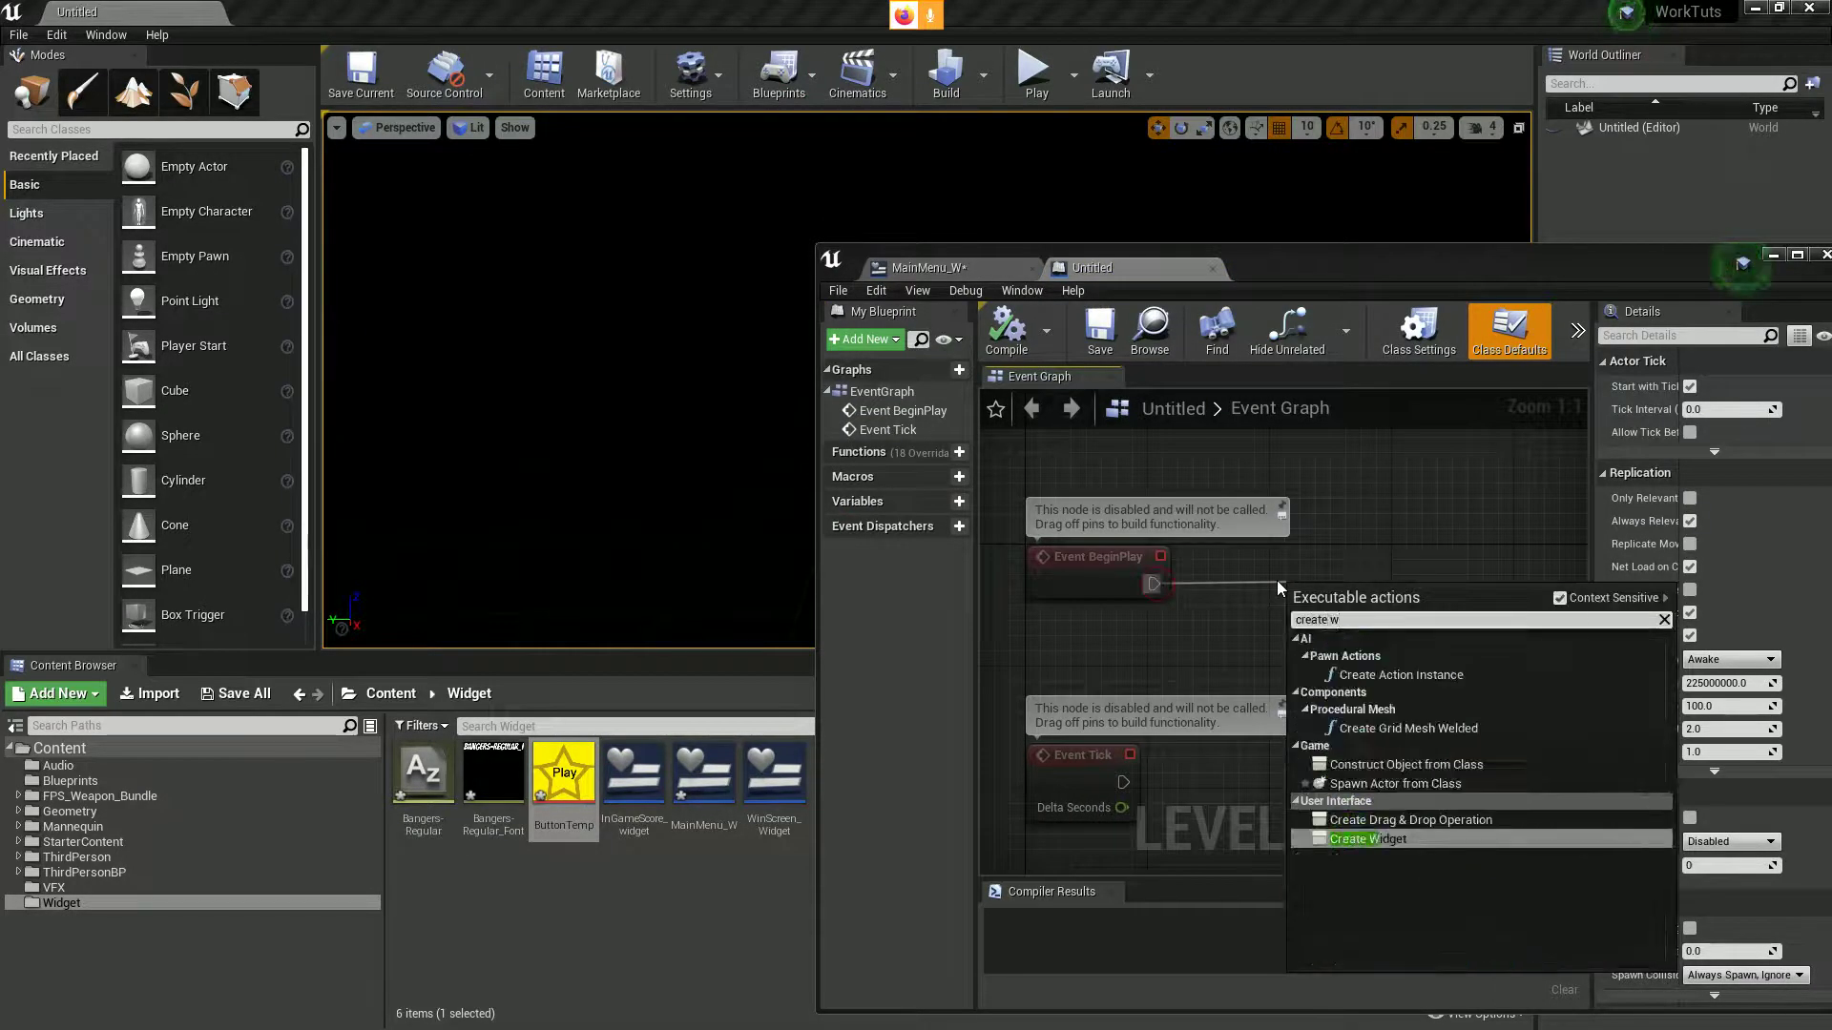
click(1380, 845)
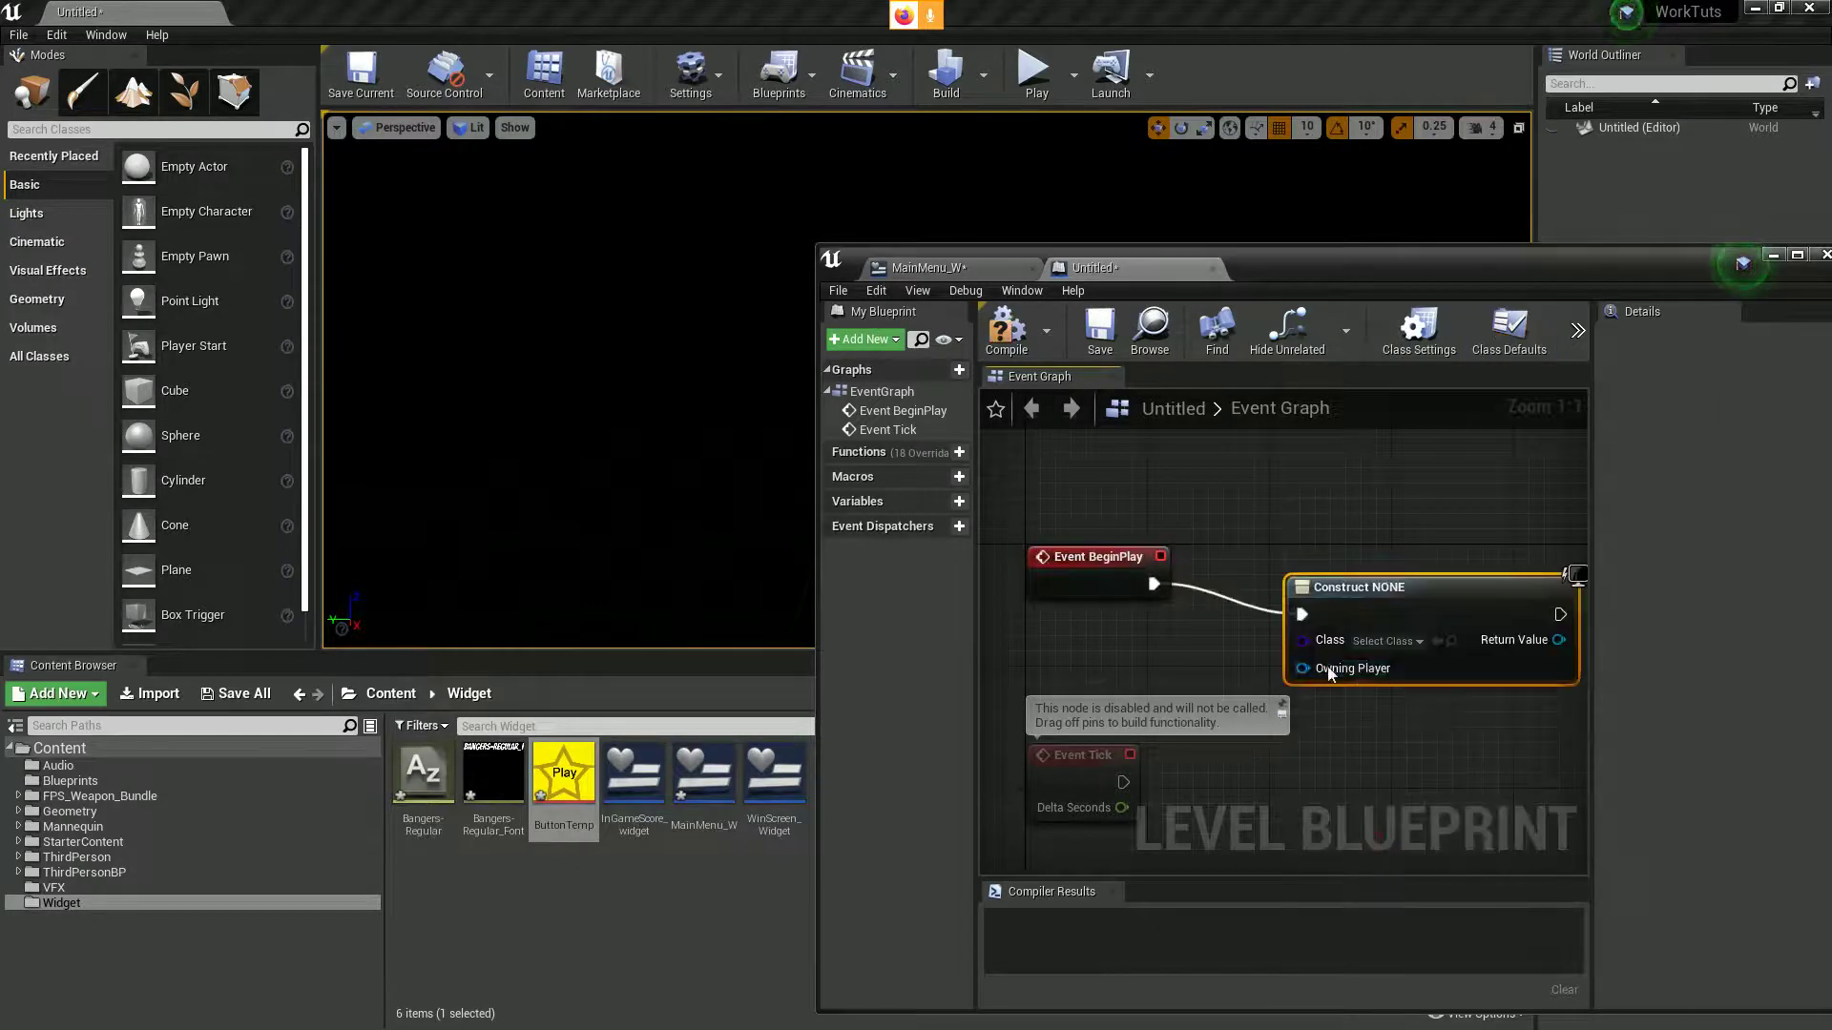
drag(1388, 582, 1388, 551)
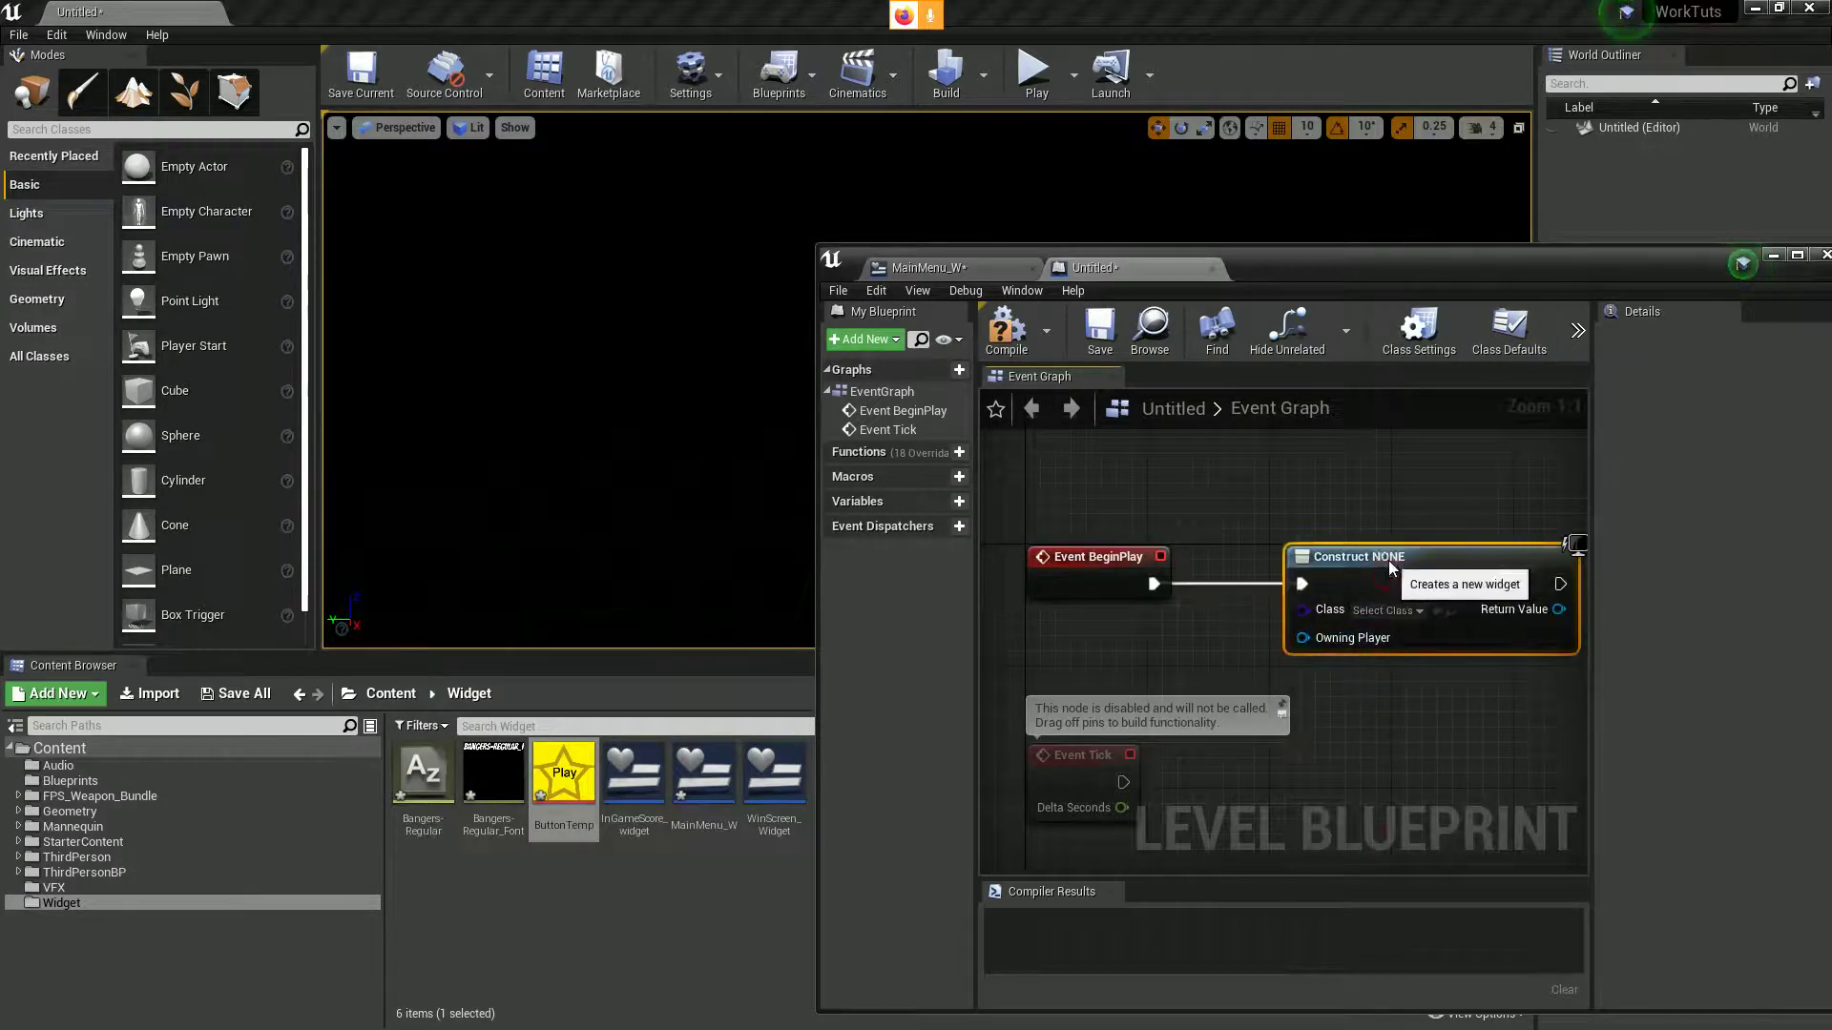
click(1384, 612)
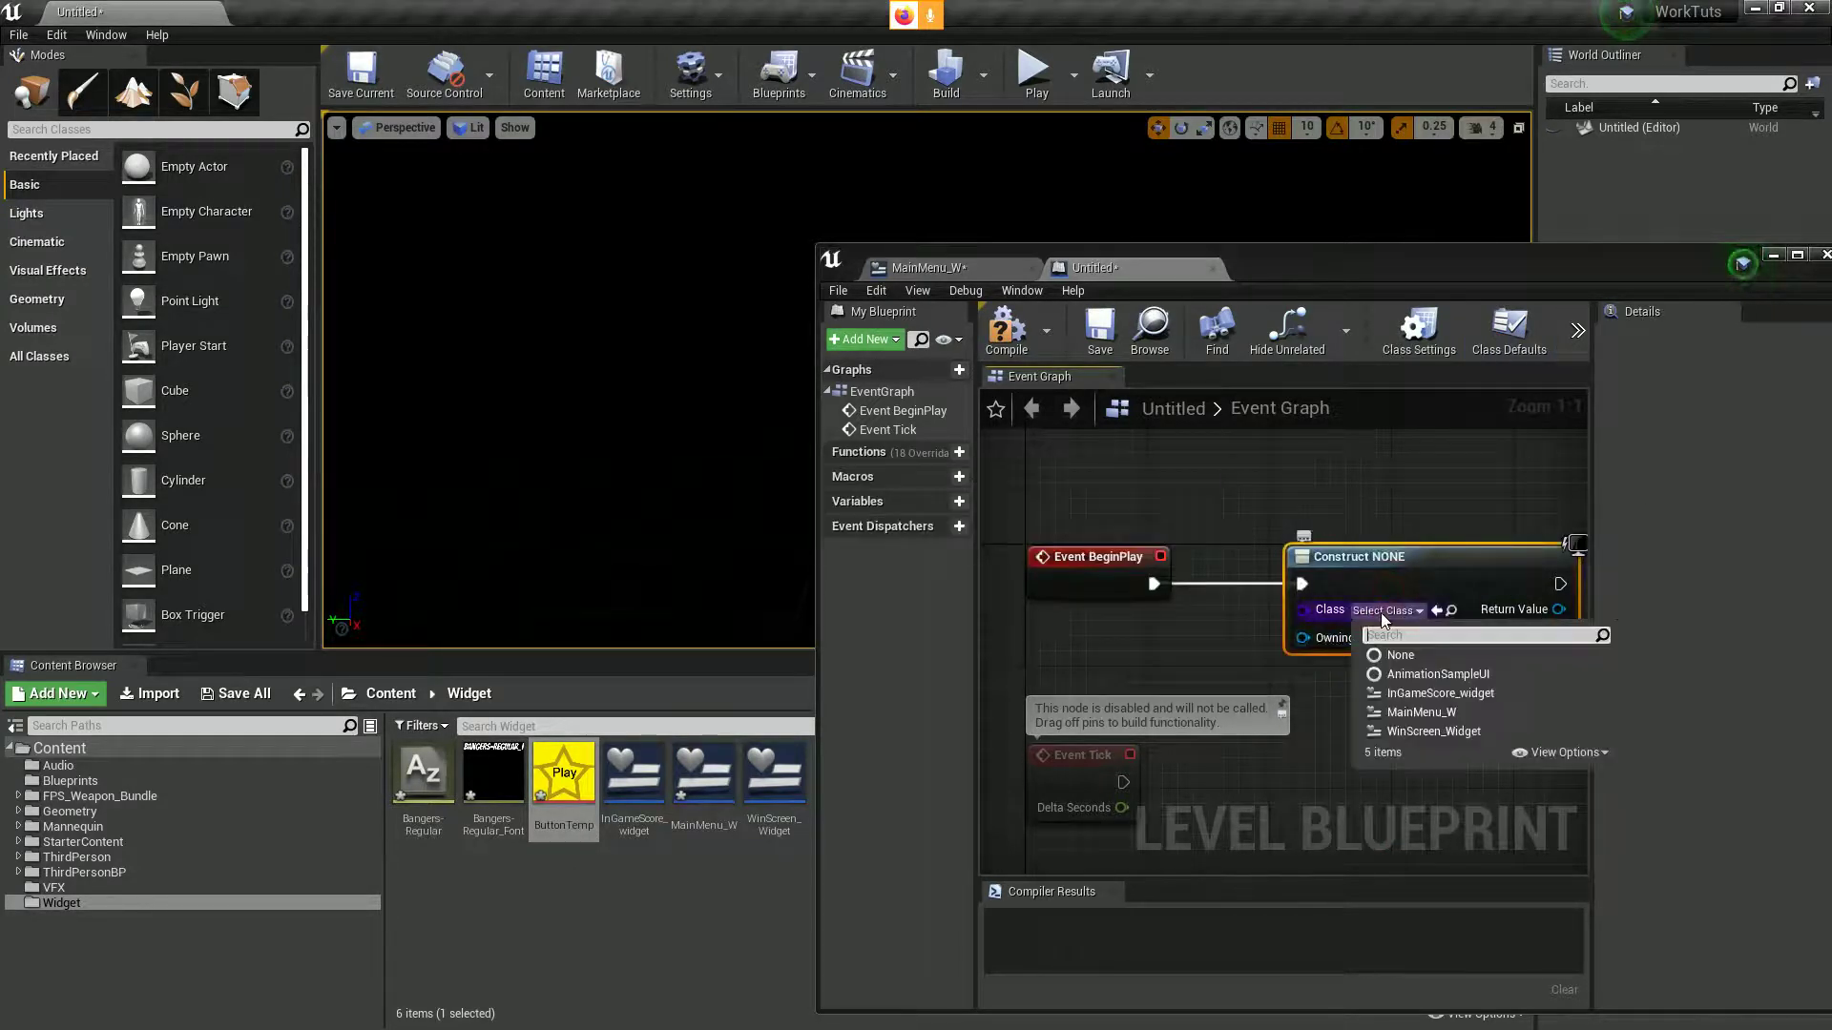
click(1423, 712)
- Feed the created widget's Return Value into an Add to Viewport node
right_drag(1444, 822, 1154, 739)
drag(1198, 668, 1337, 660)
text(add to)
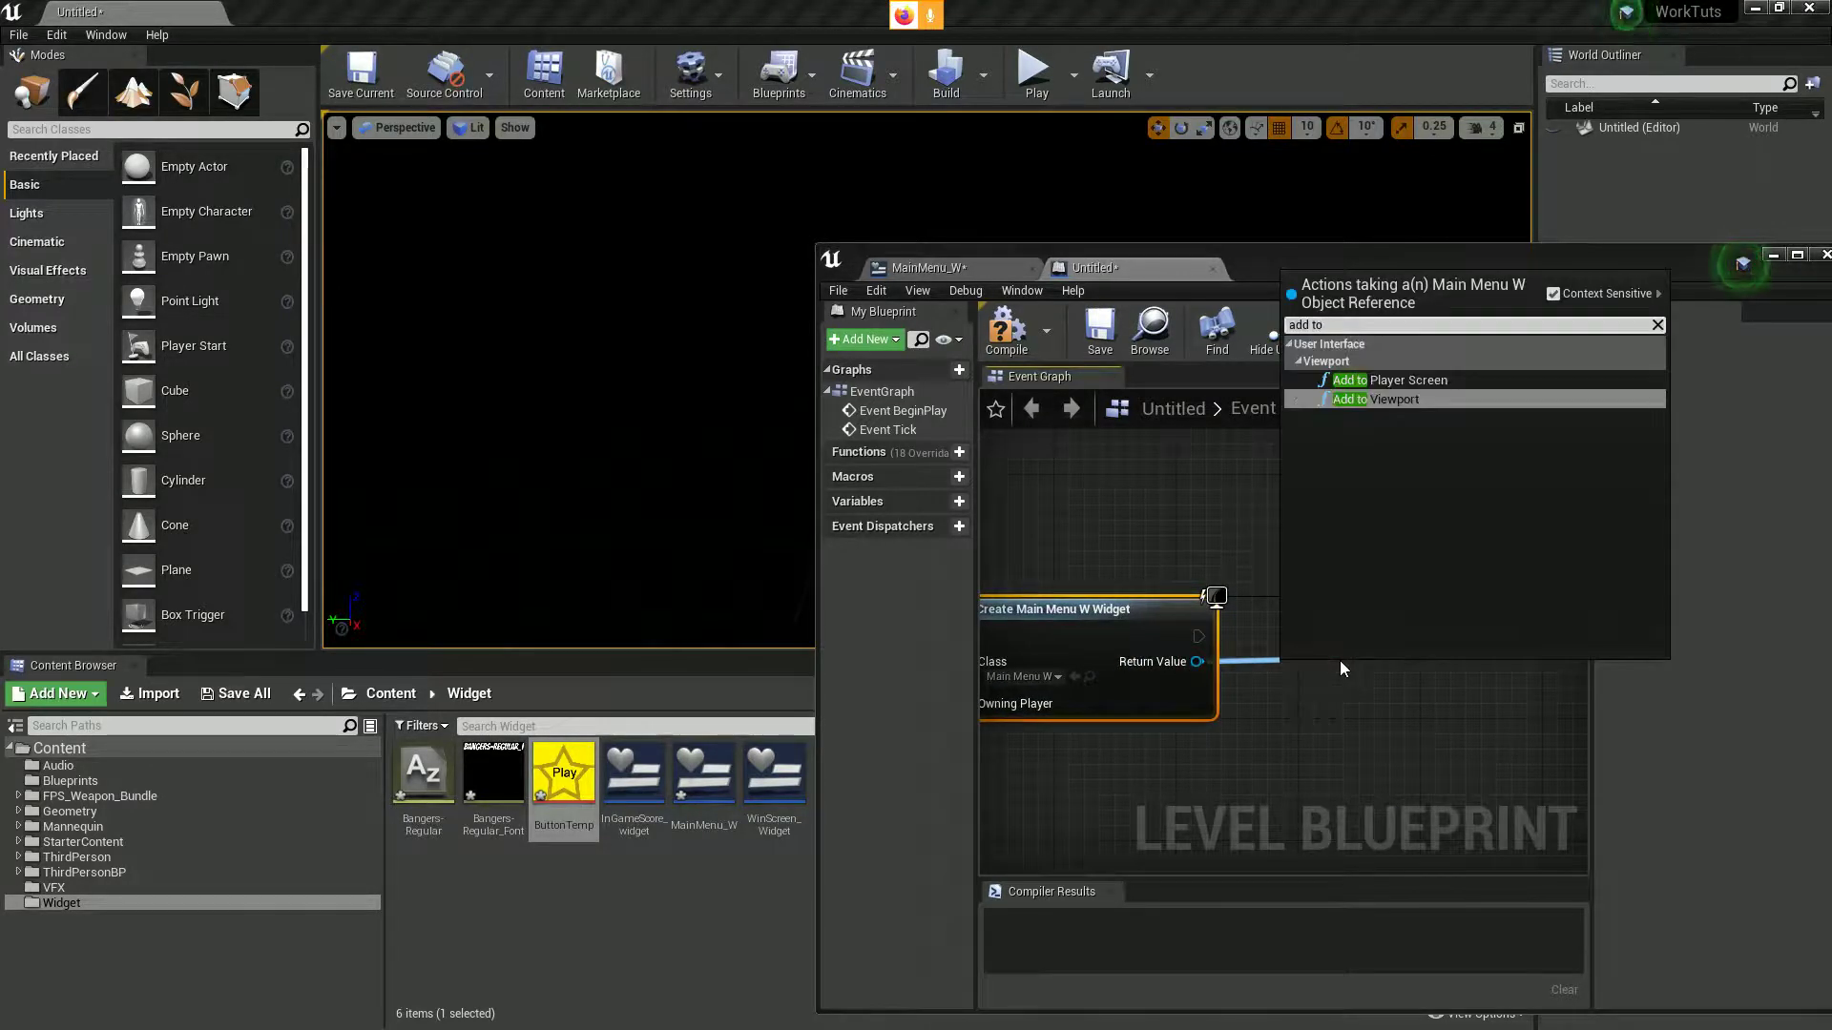
click(1367, 400)
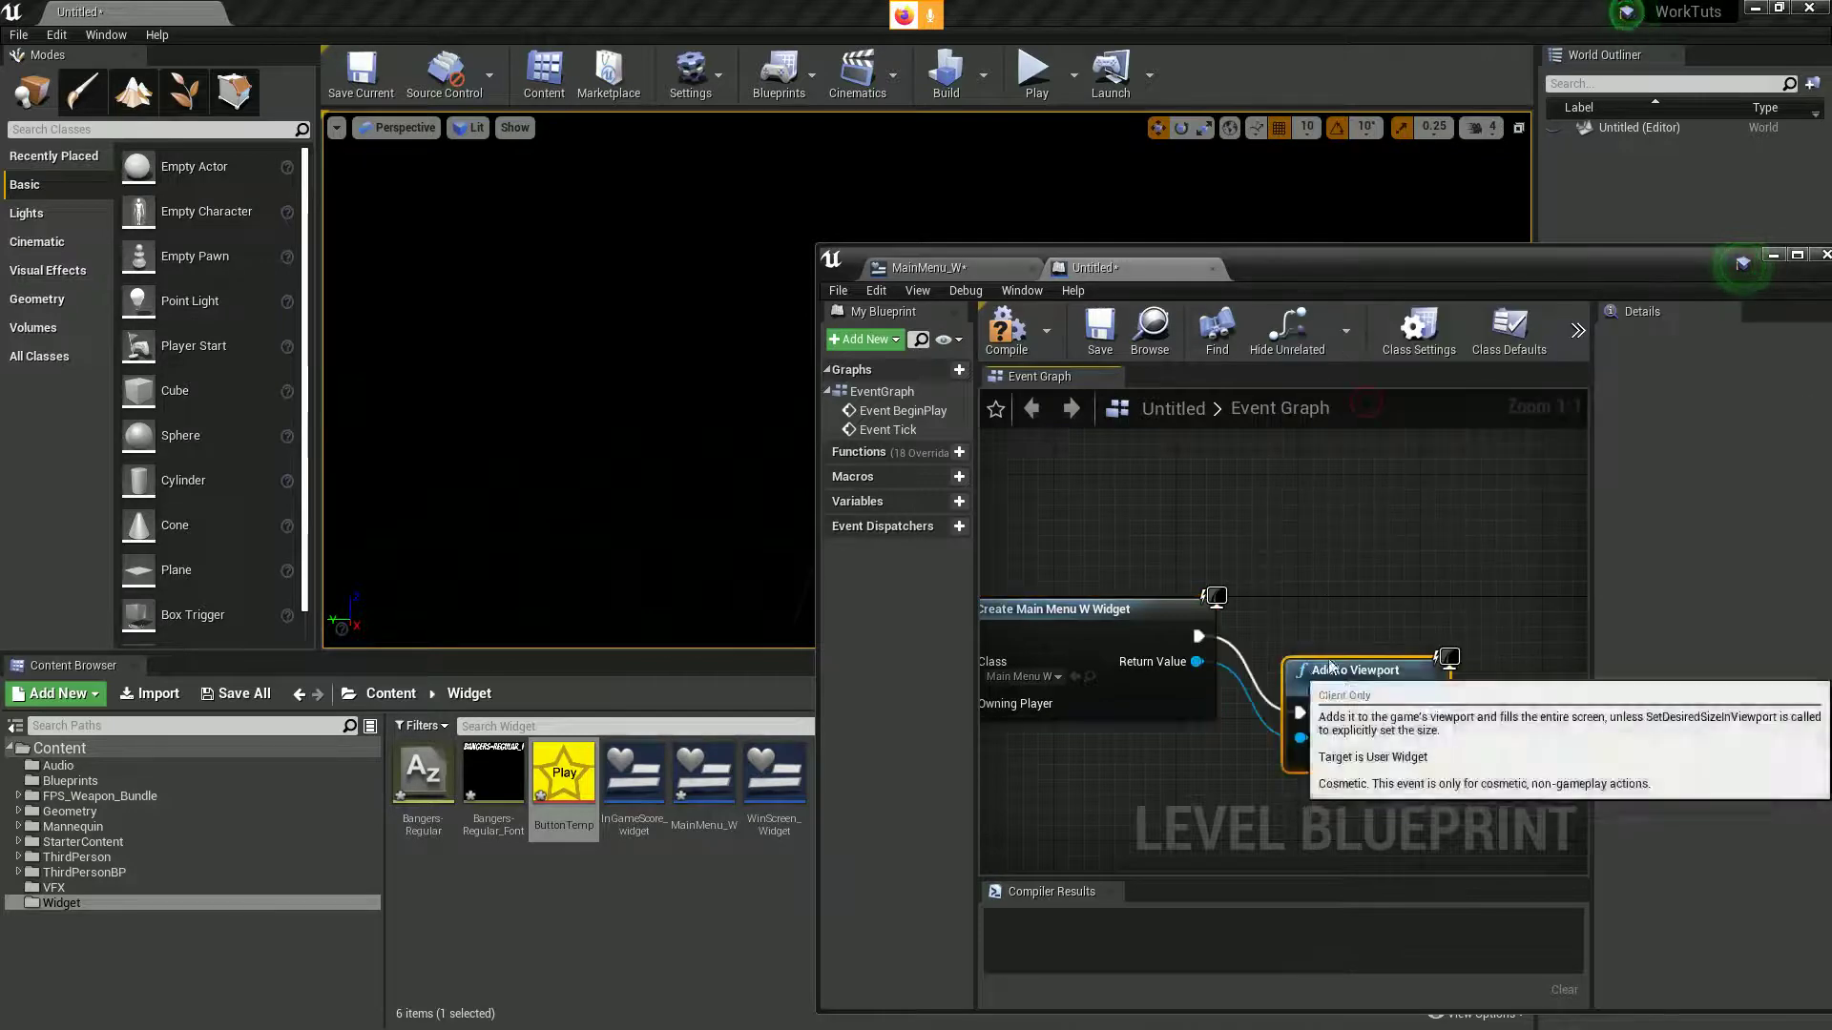
drag(1326, 668, 1372, 592)
- Compile the level blueprint and save the level as MainMenu
click(1011, 329)
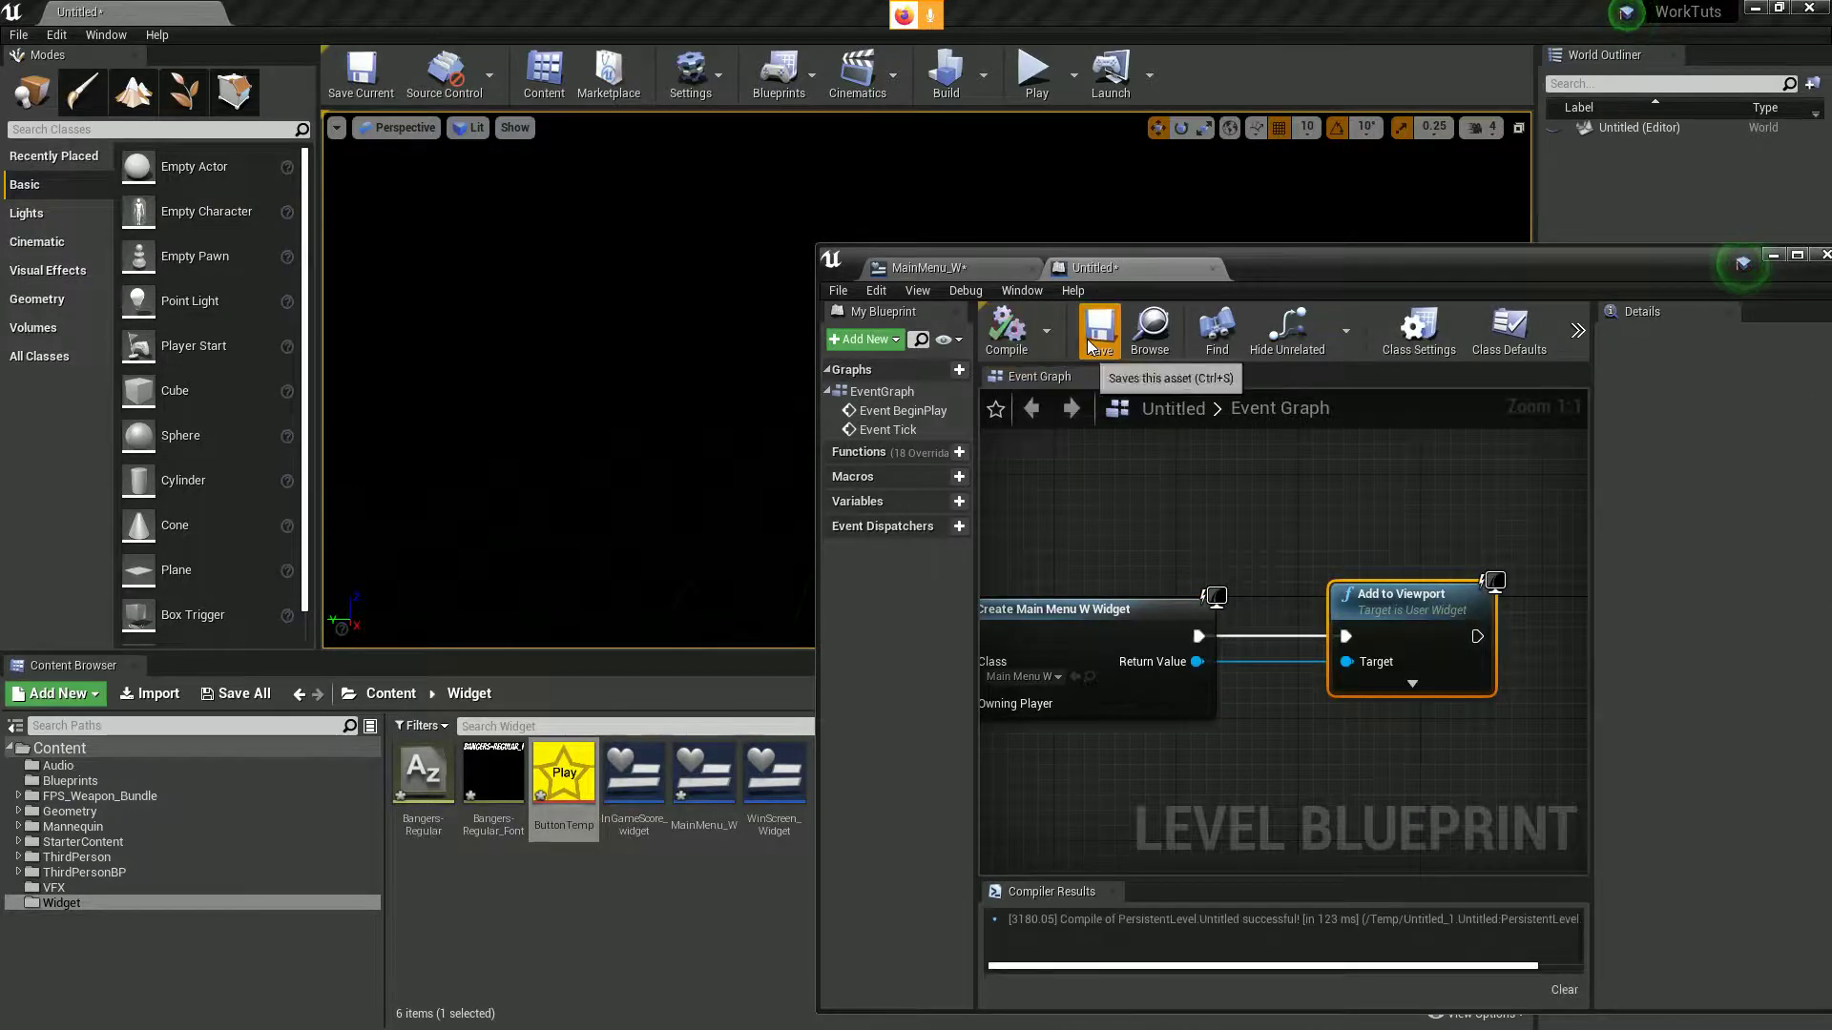
click(1098, 329)
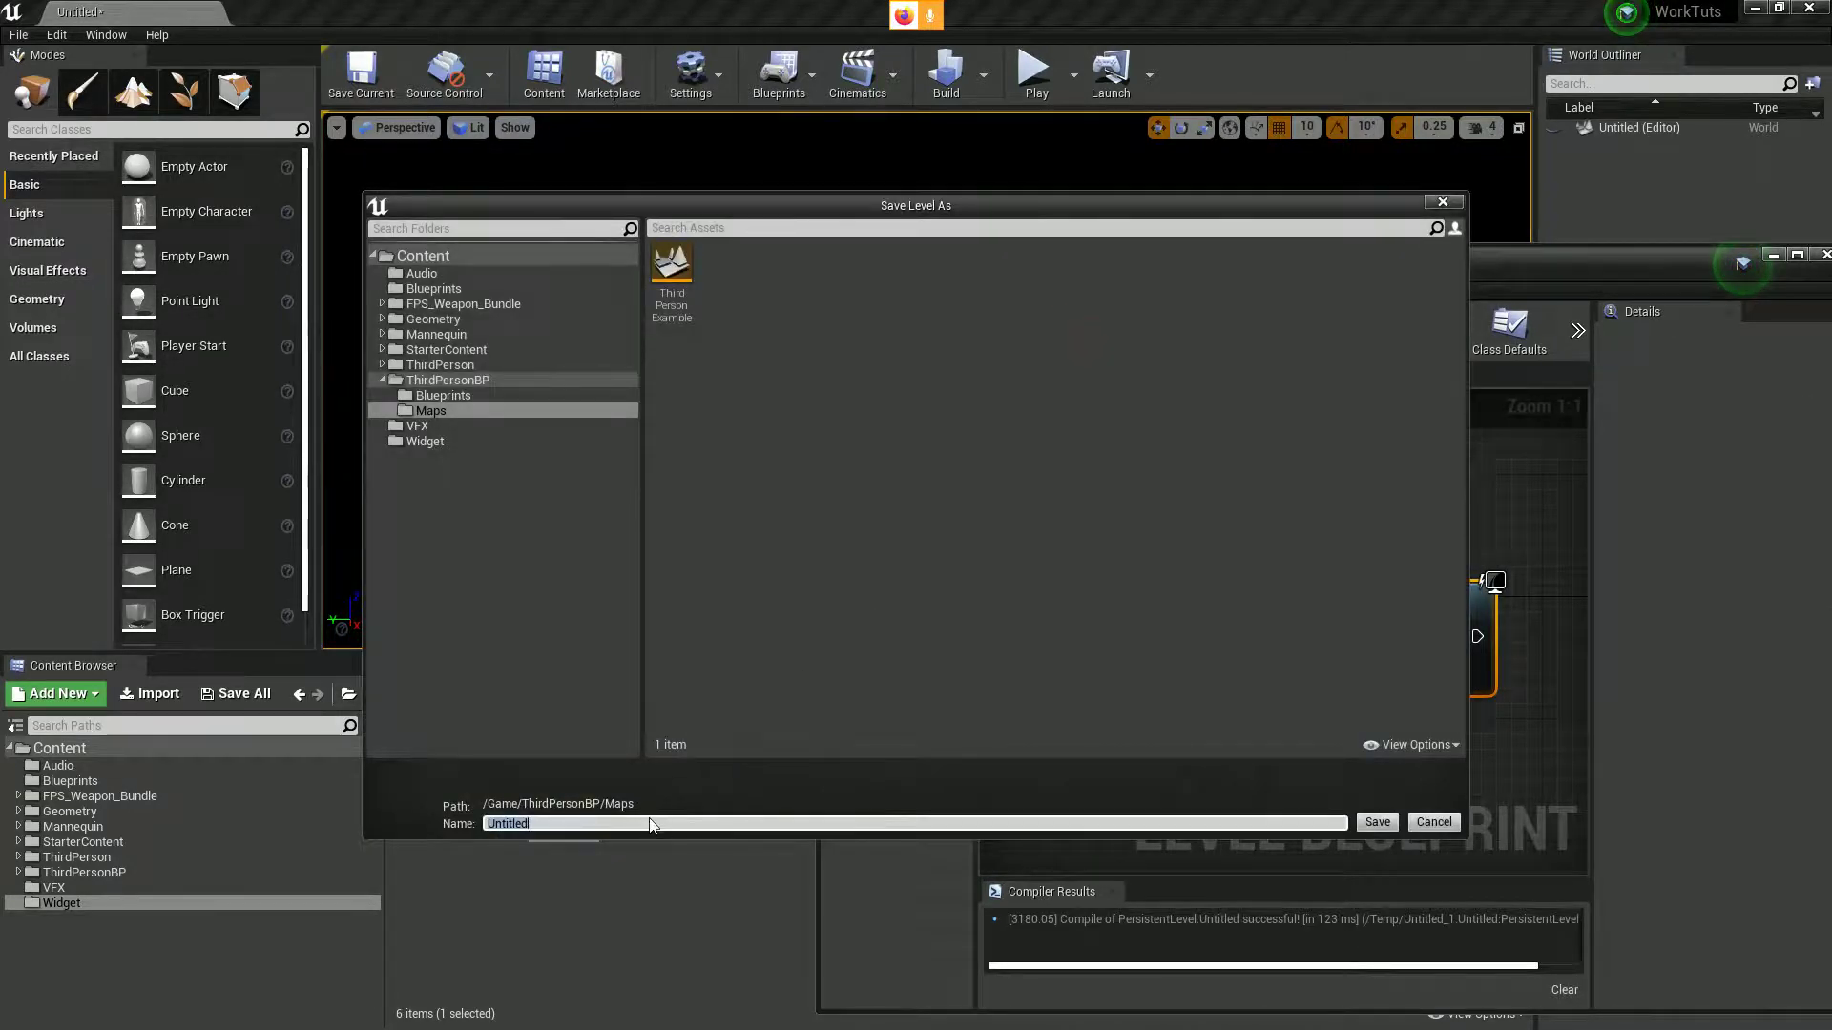
text(MainMenu)
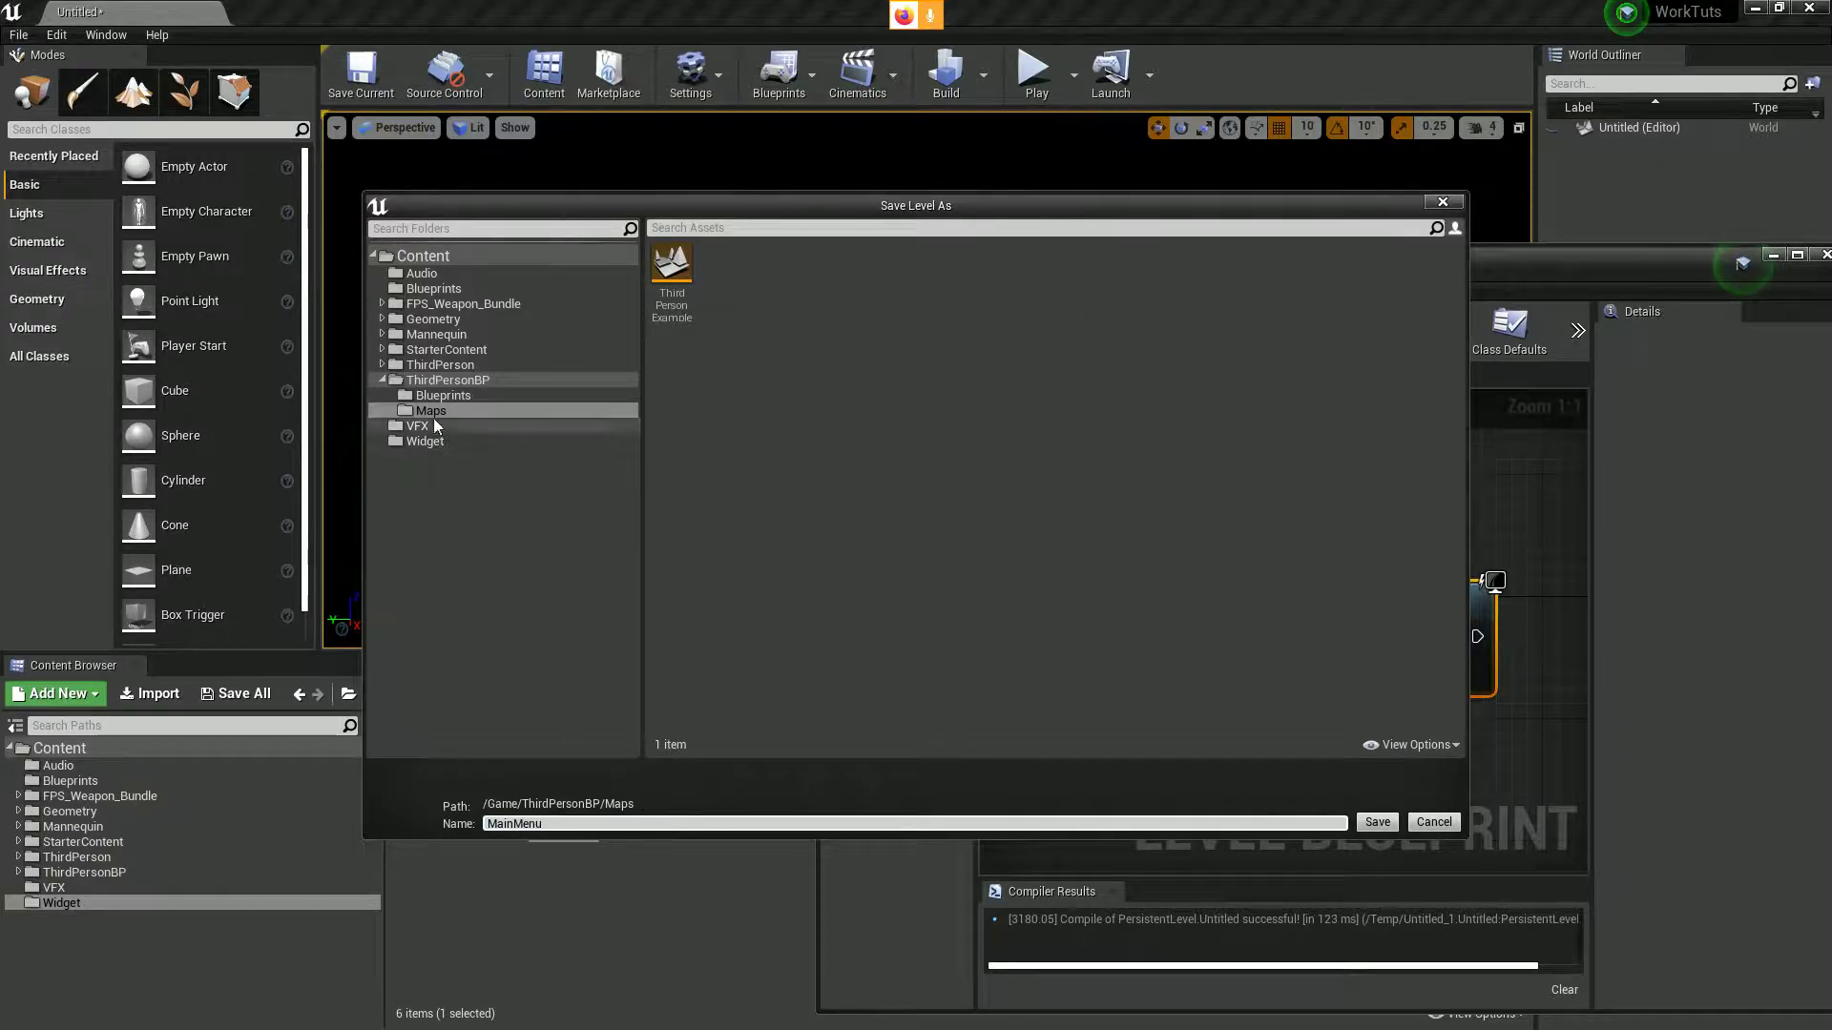
click(1378, 823)
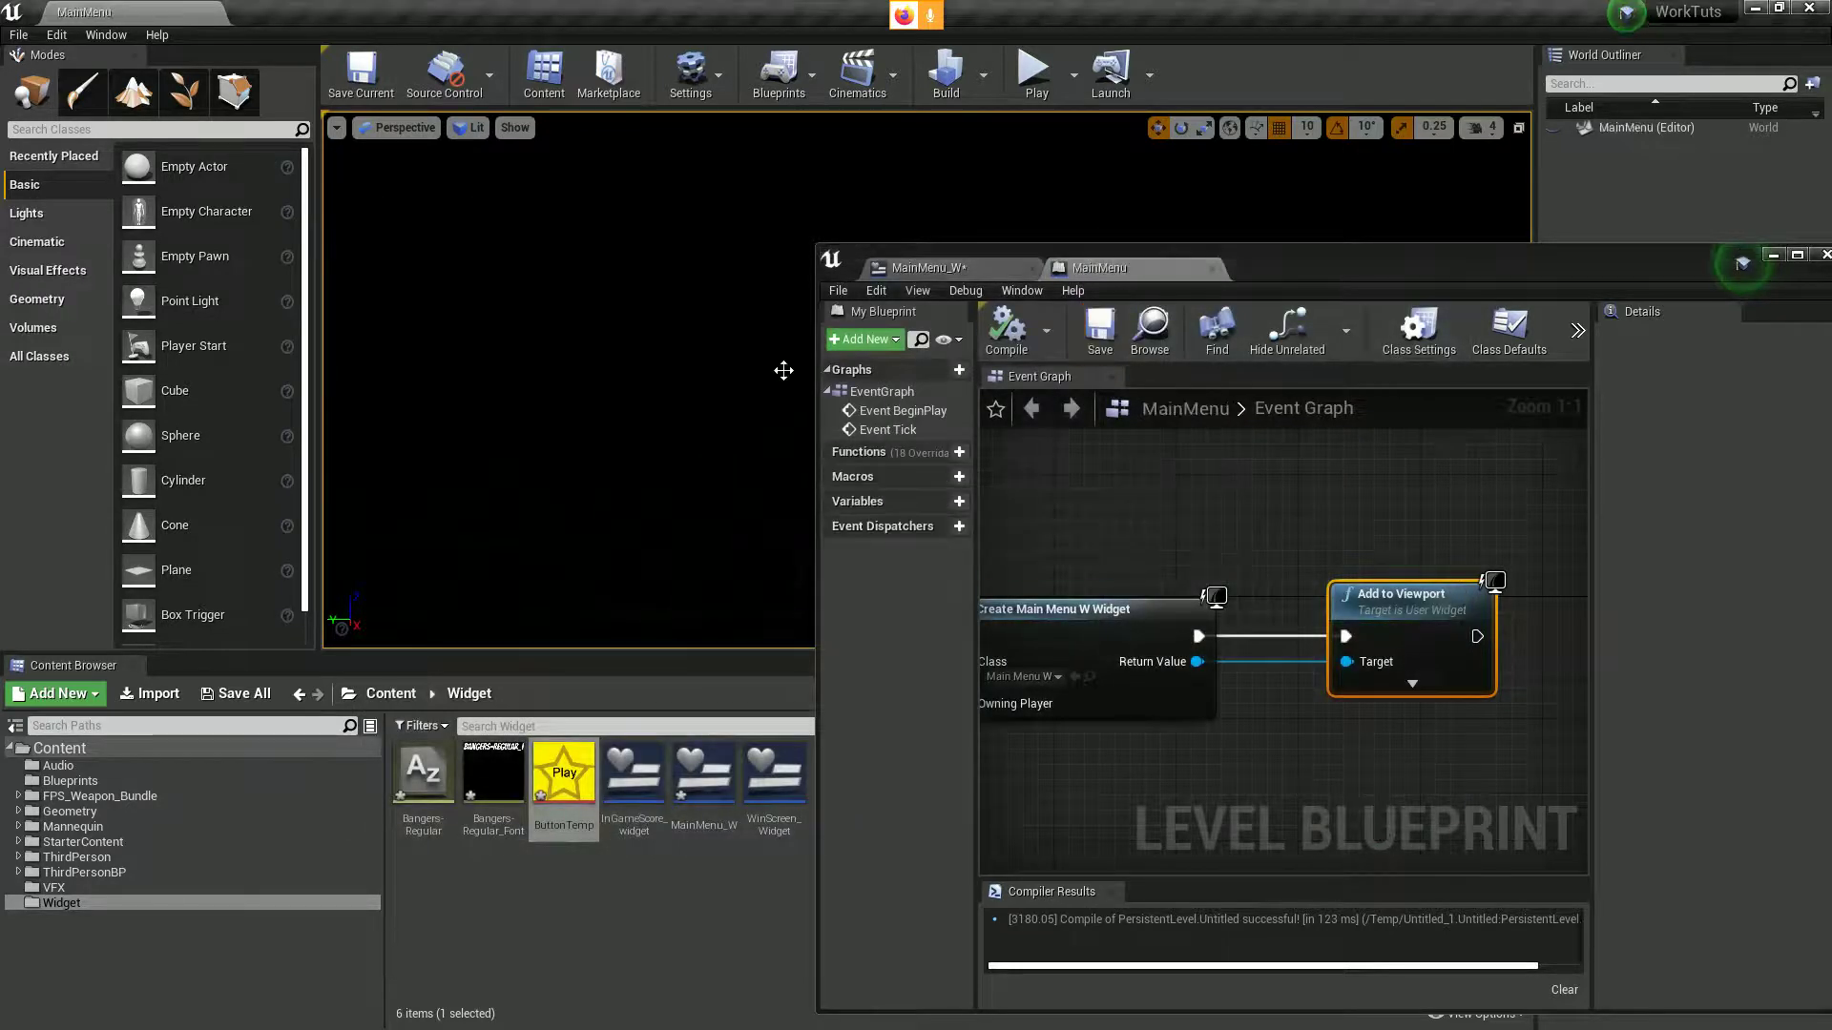
click(699, 88)
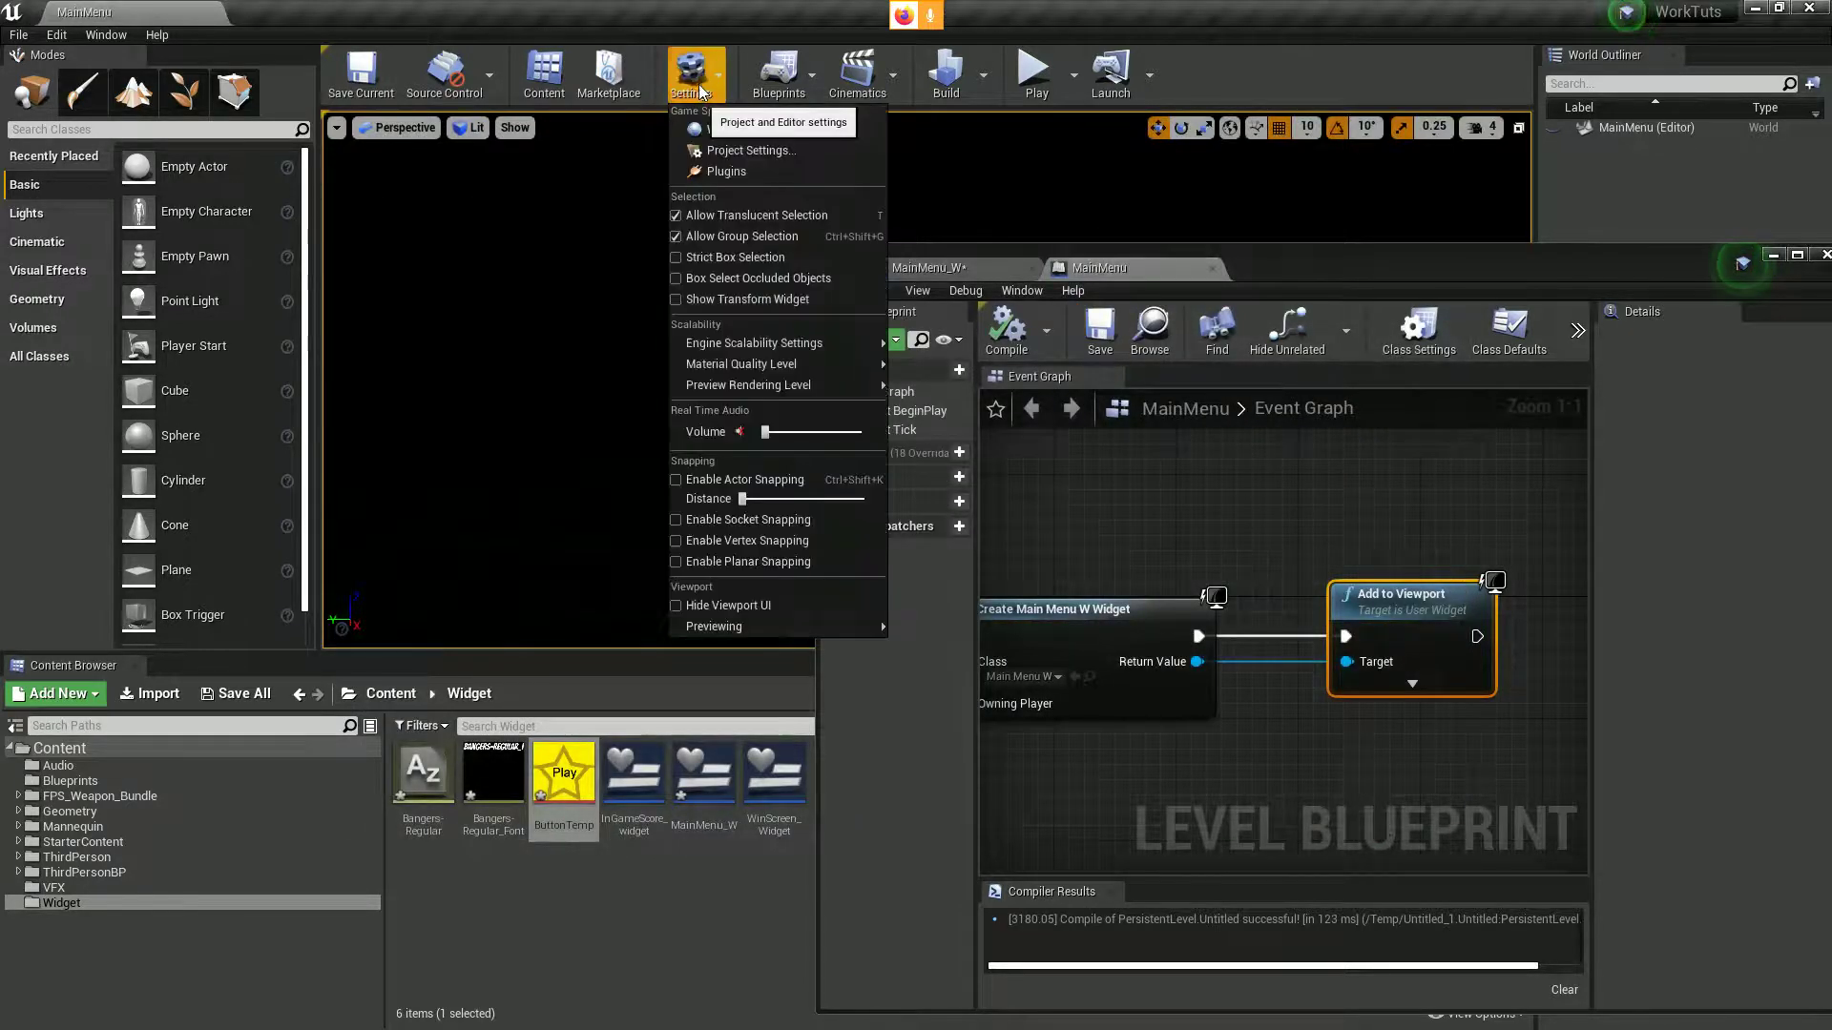
- Set Game Default Map to MainMenu under Project Settings > Maps & Modes
click(727, 153)
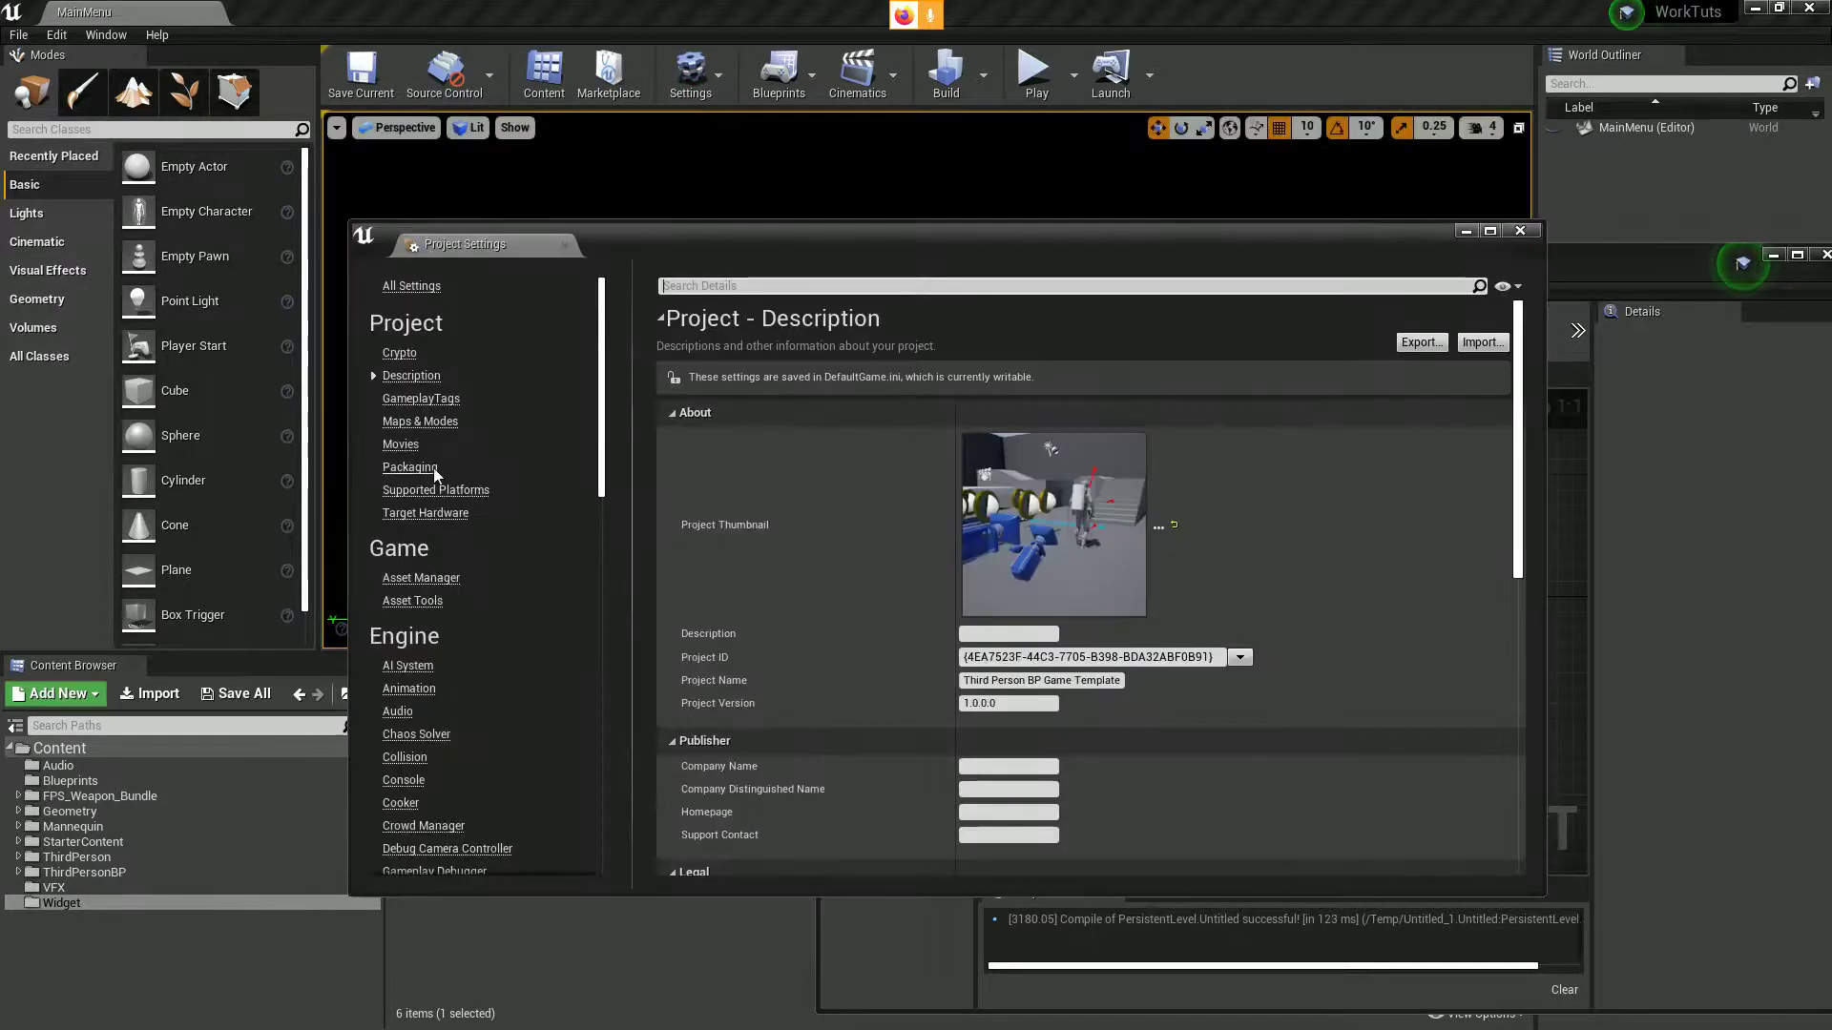
click(428, 422)
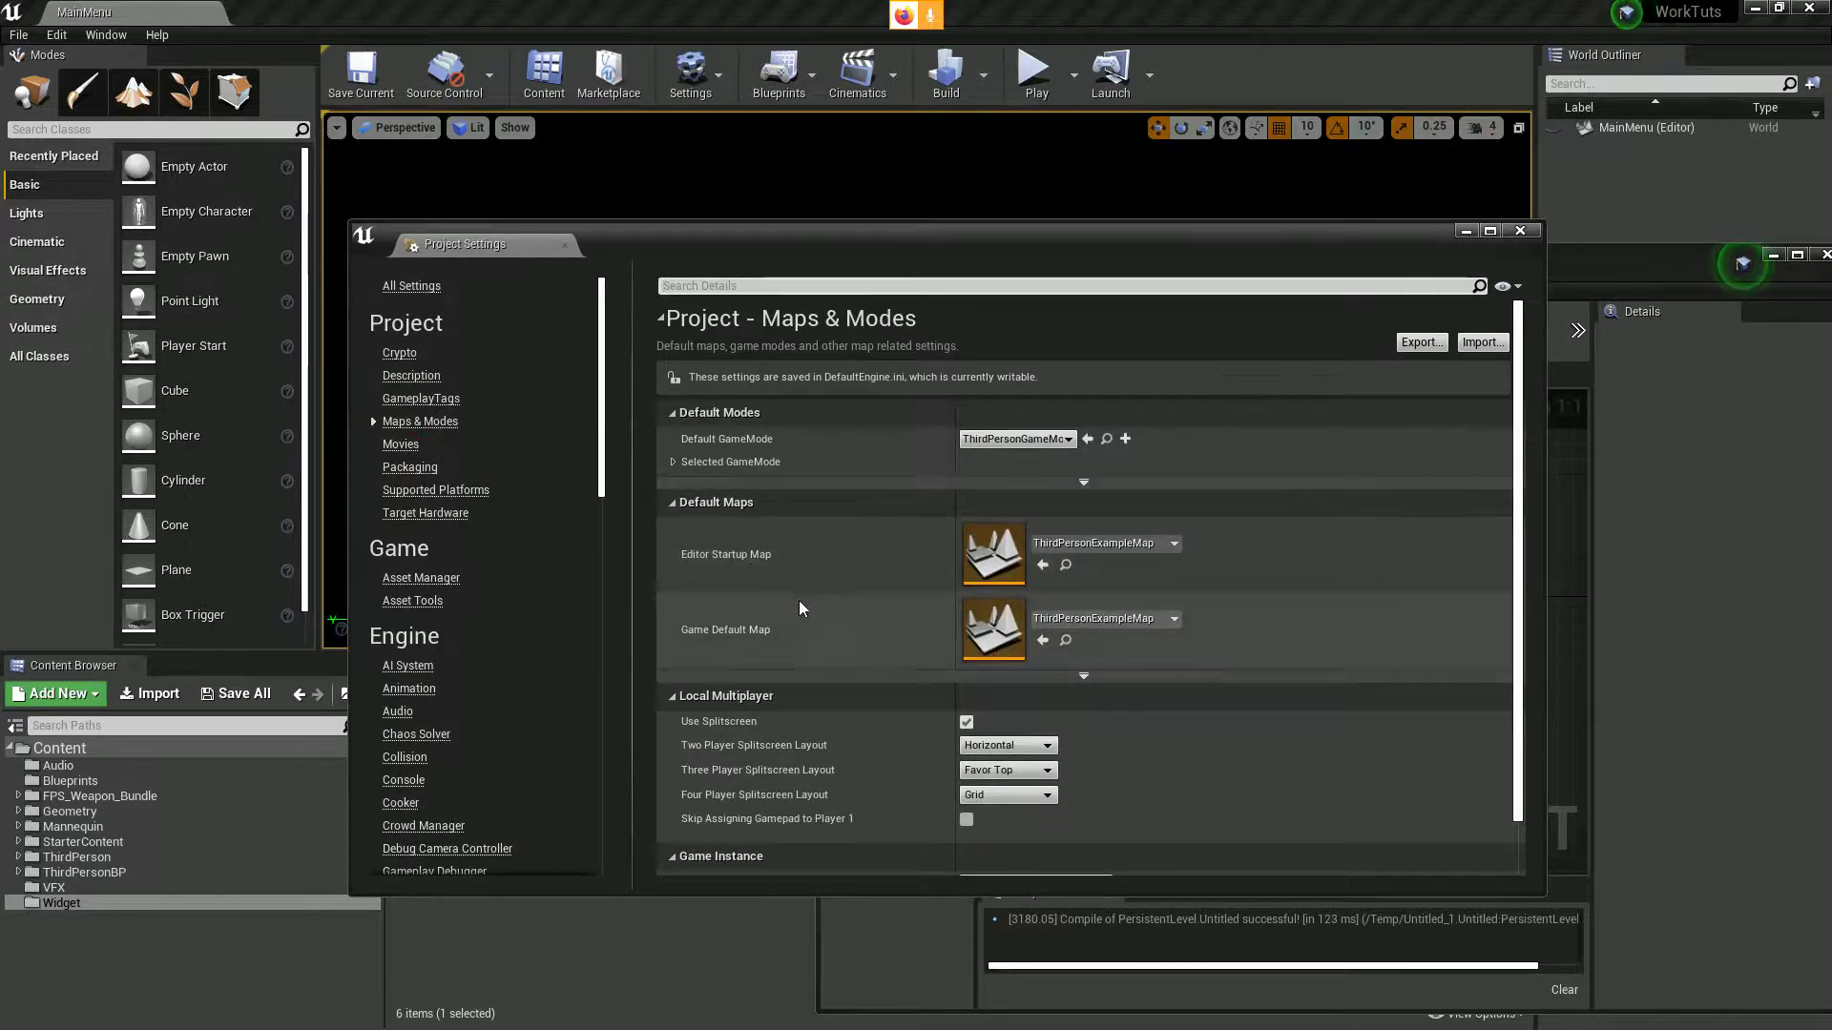
scroll(811, 596, down, 1)
click(1119, 590)
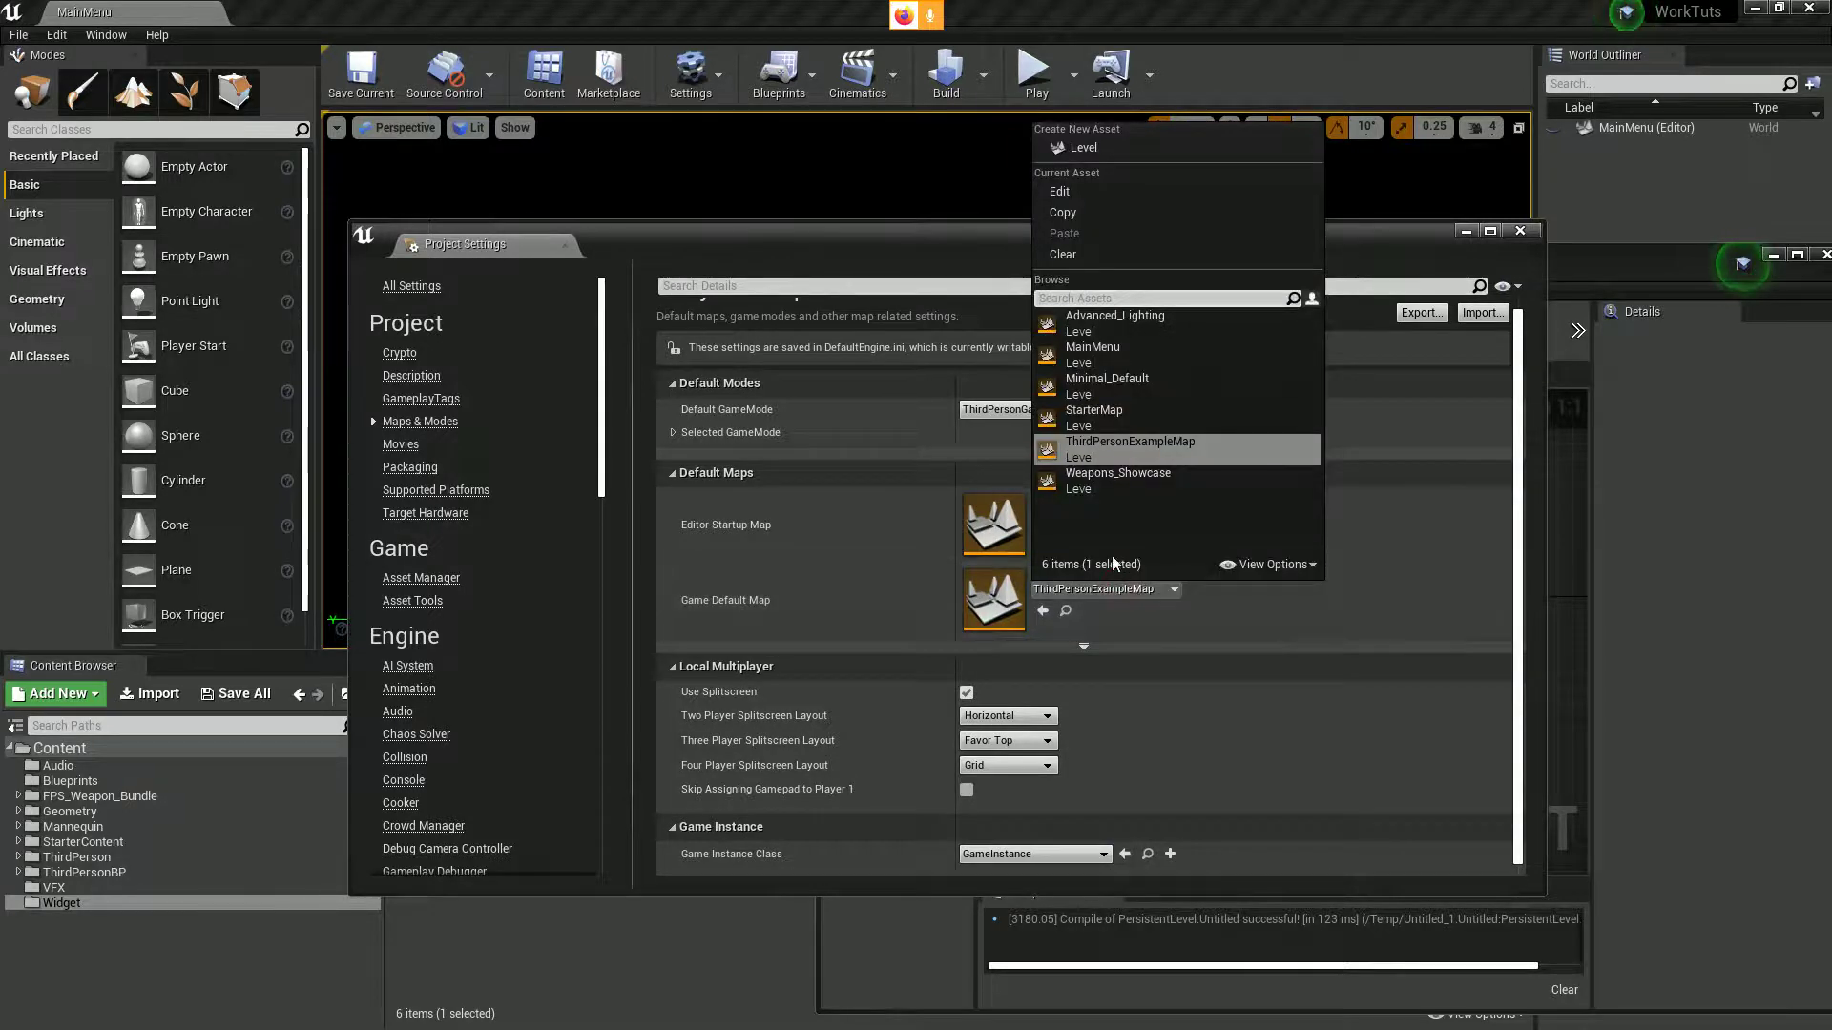
click(1095, 363)
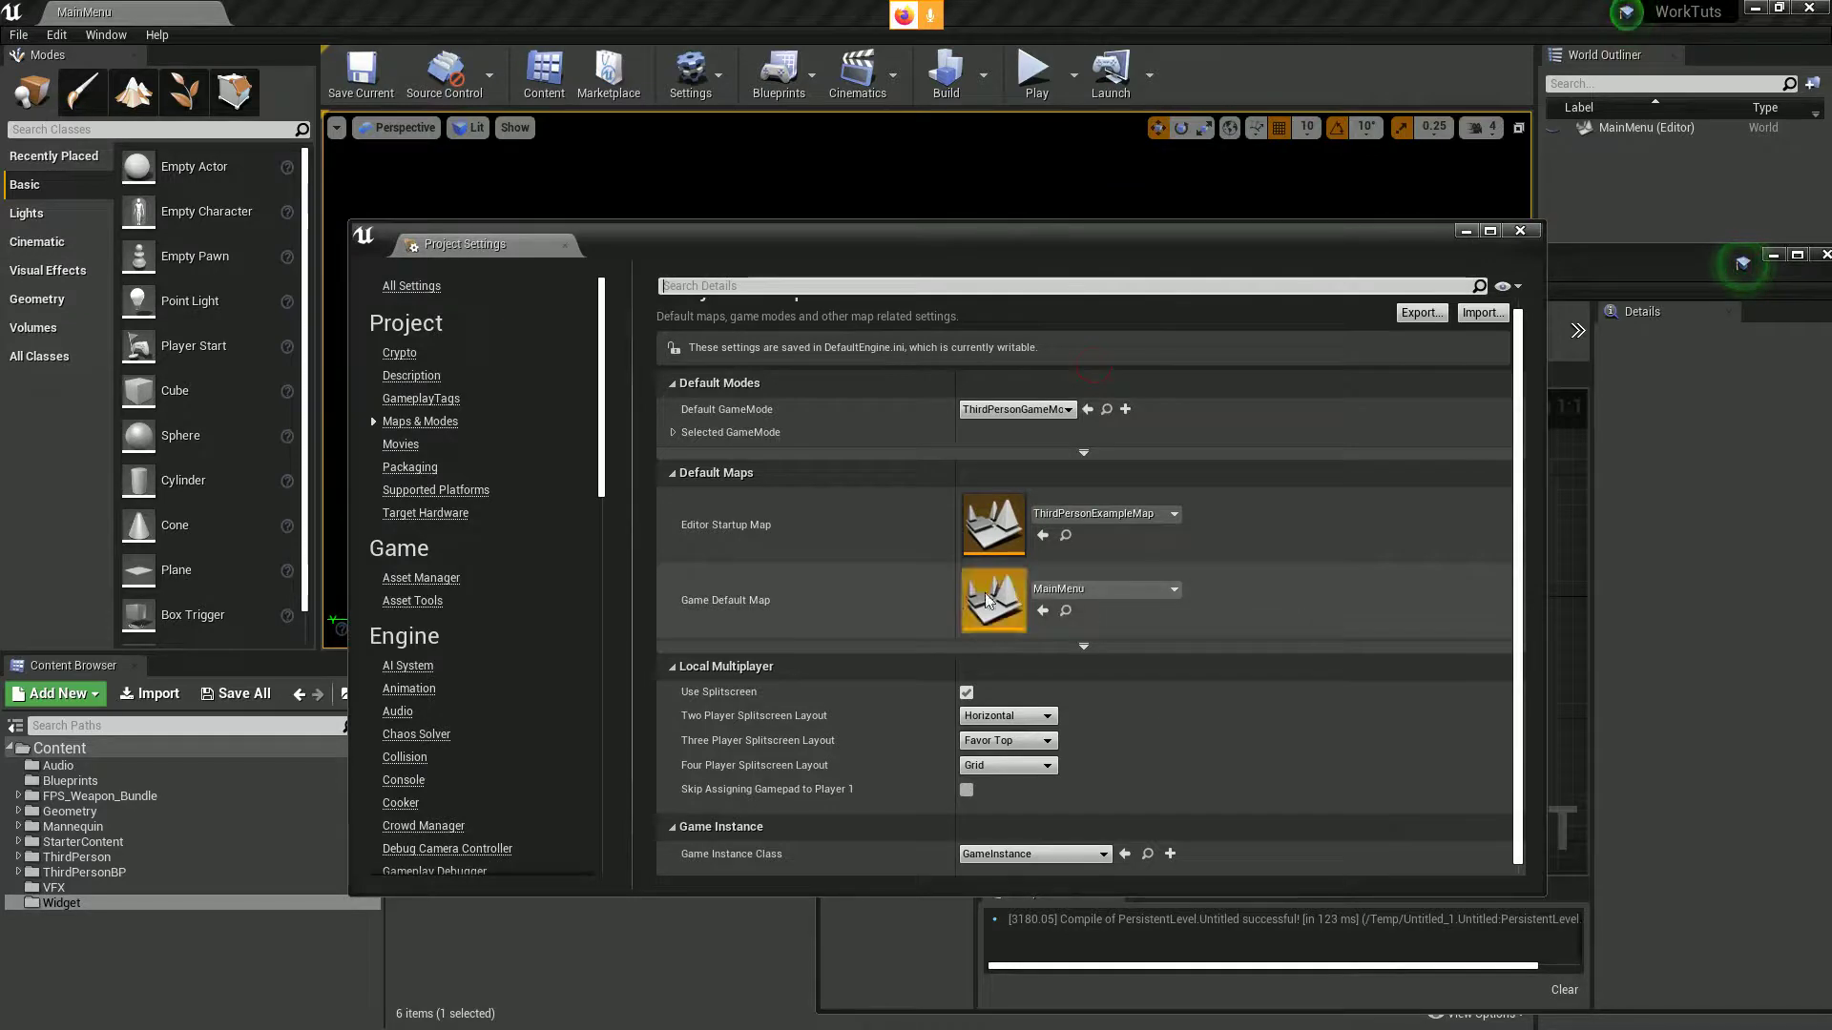
click(1516, 232)
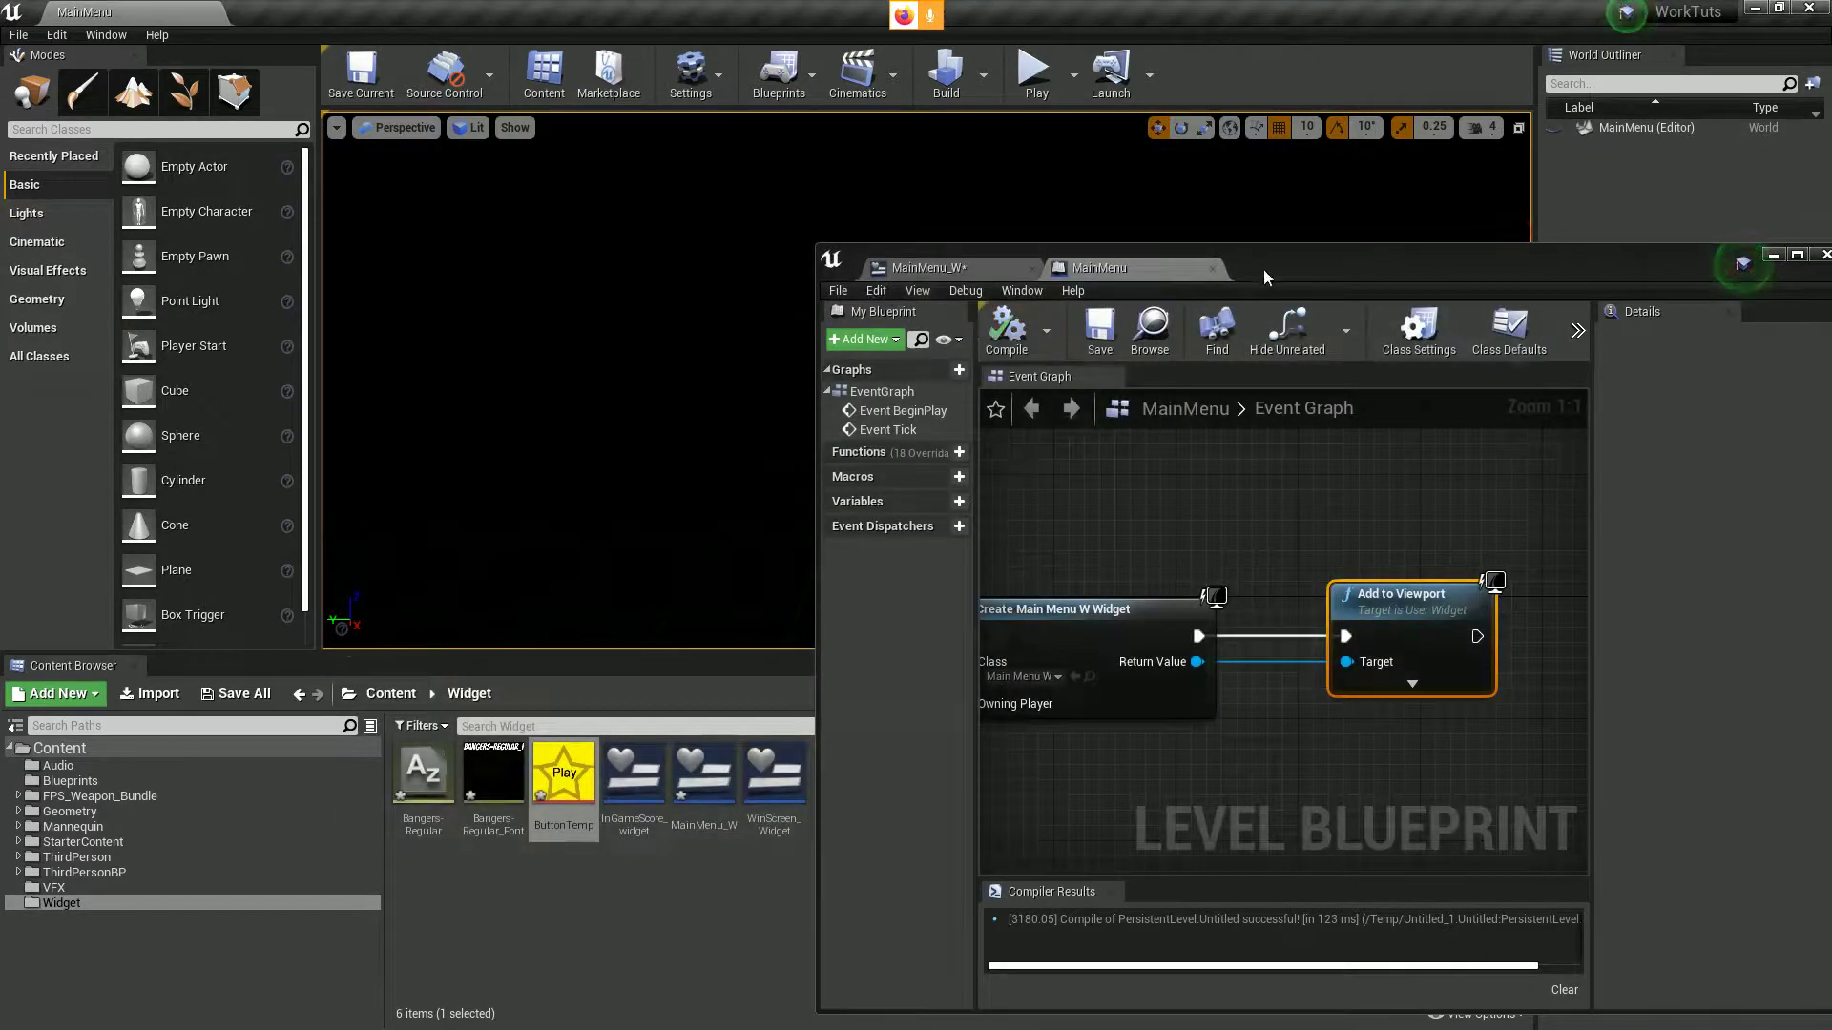
drag(1263, 267, 1446, 786)
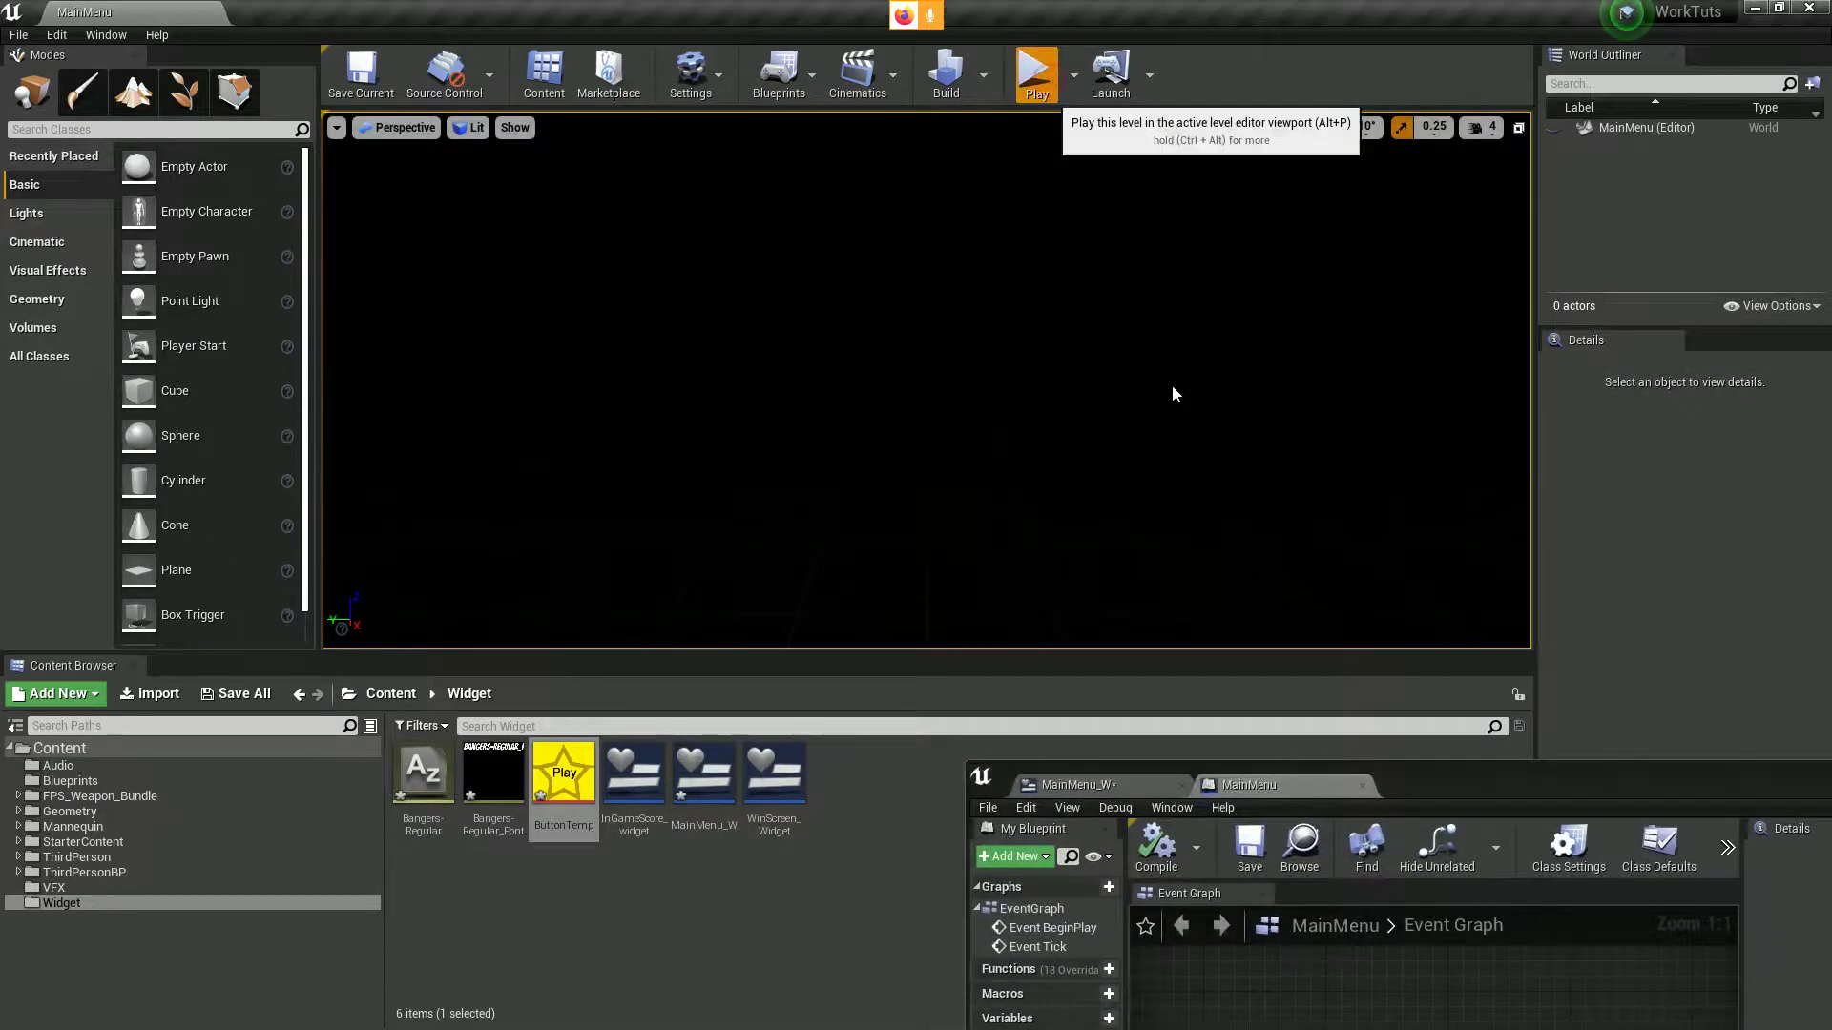
- Play the MainMenu level in the editor at full screen, then stop
key(alt+p)
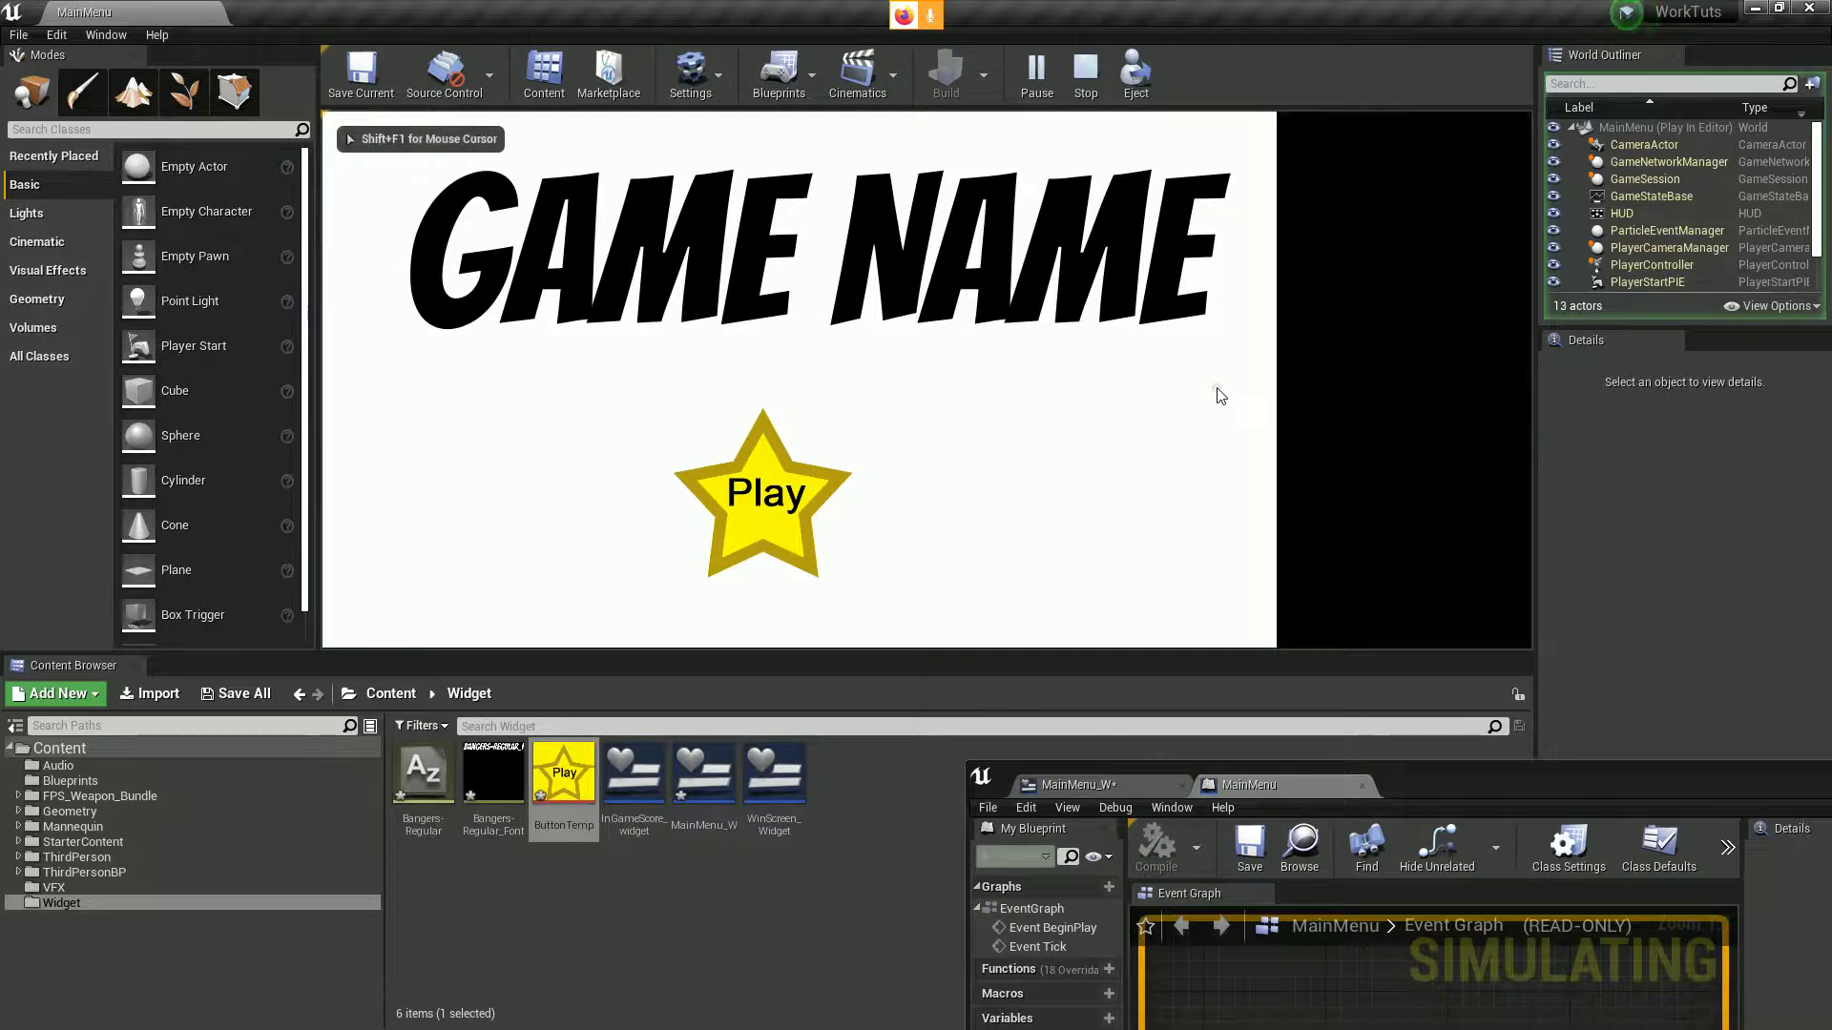
key(F11)
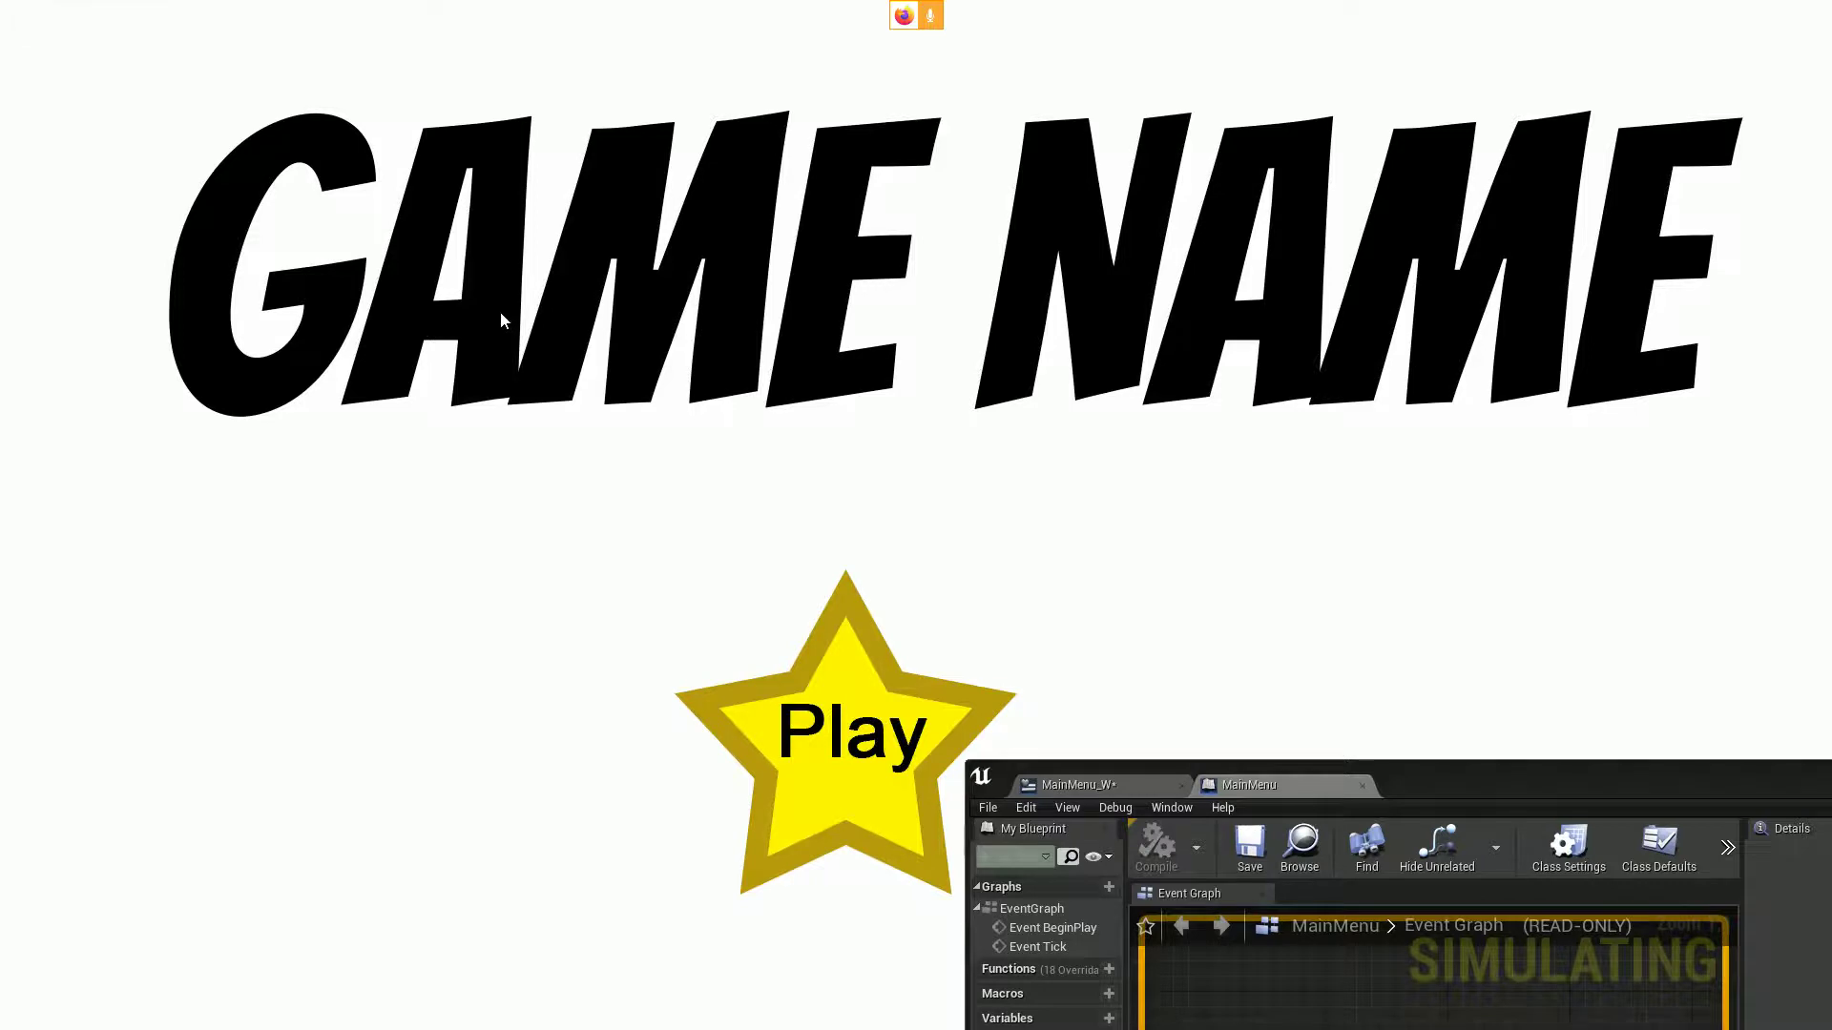
key(Escape)
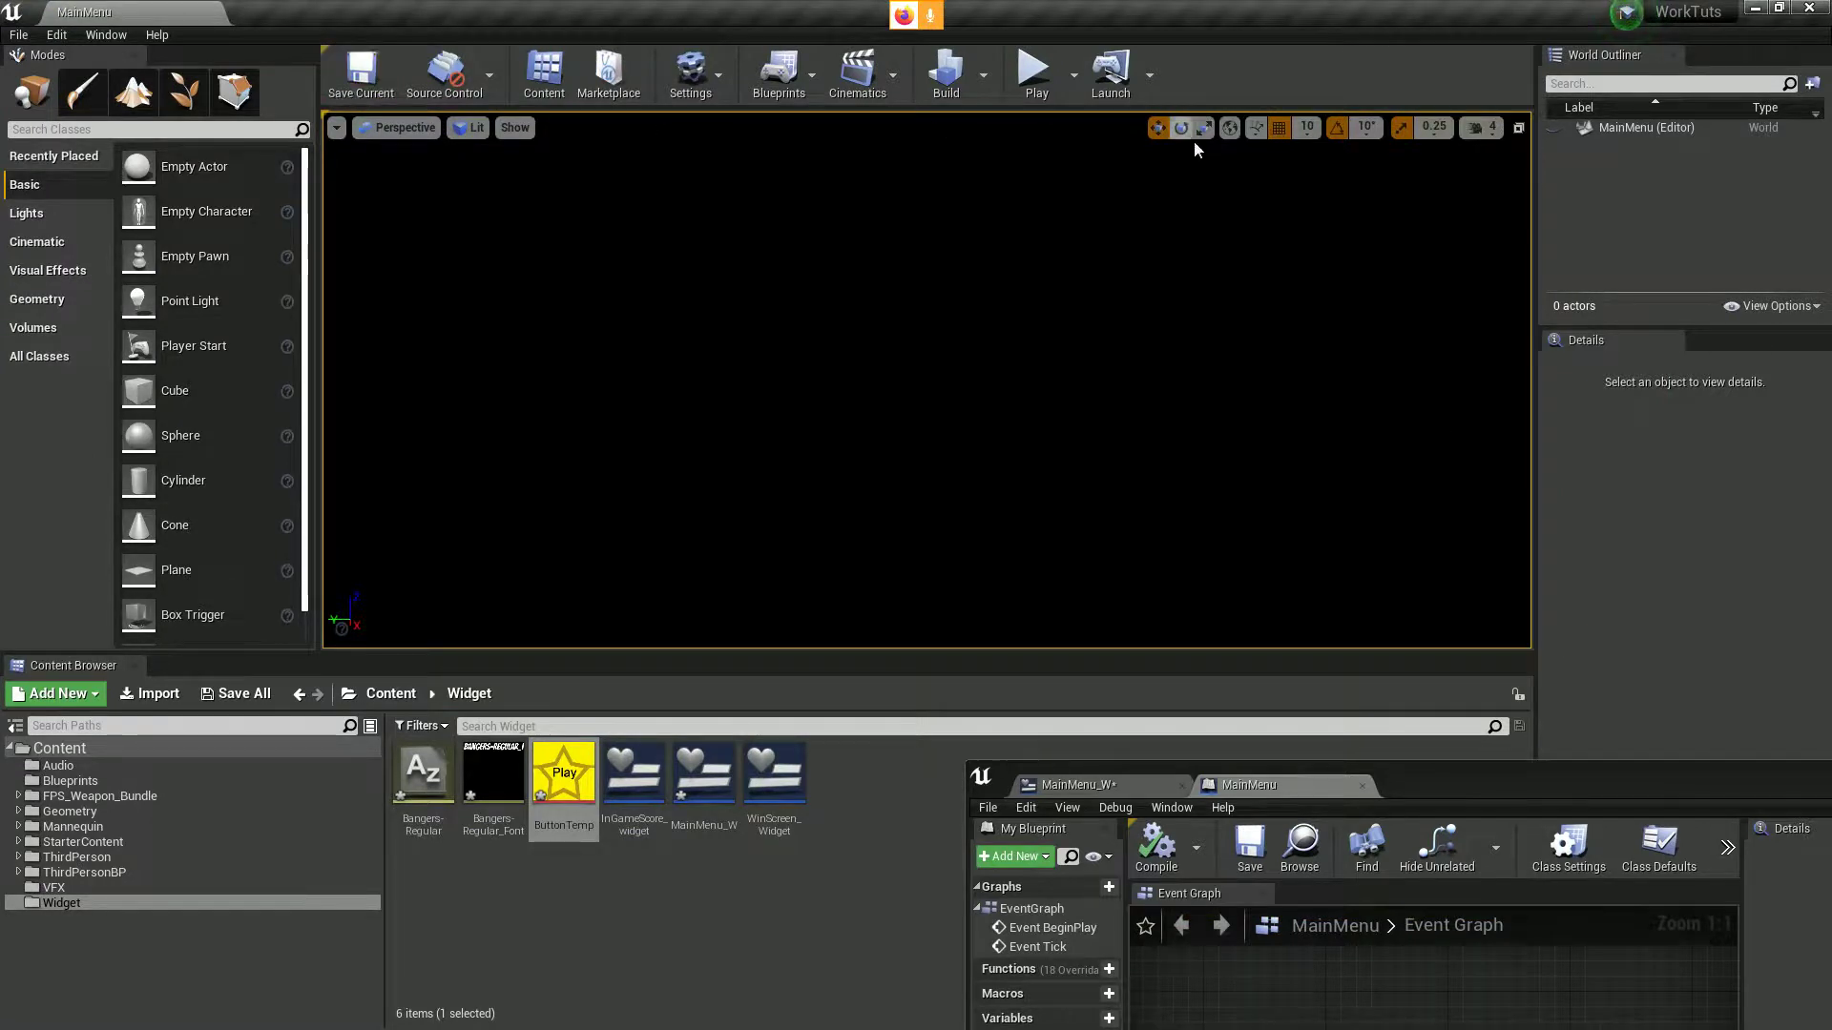
- Play again, hit the star Play button, and run around the third-person map
click(1023, 72)
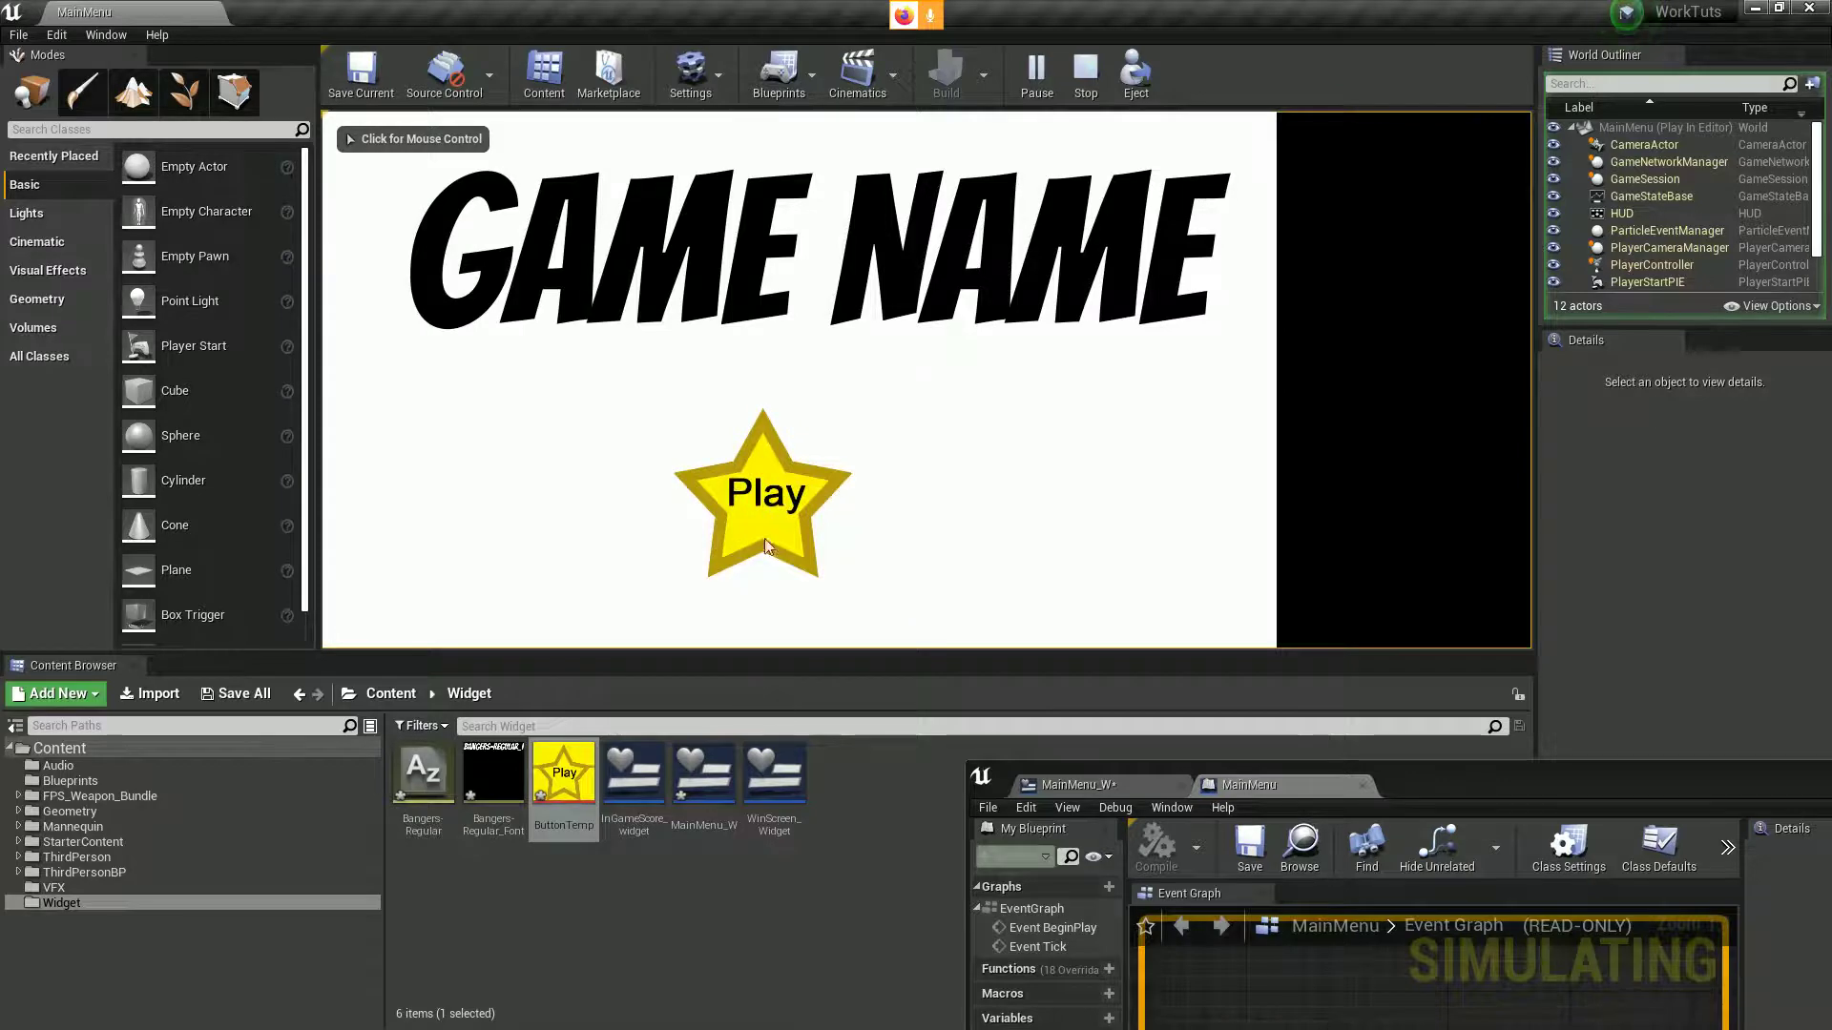
click(758, 505)
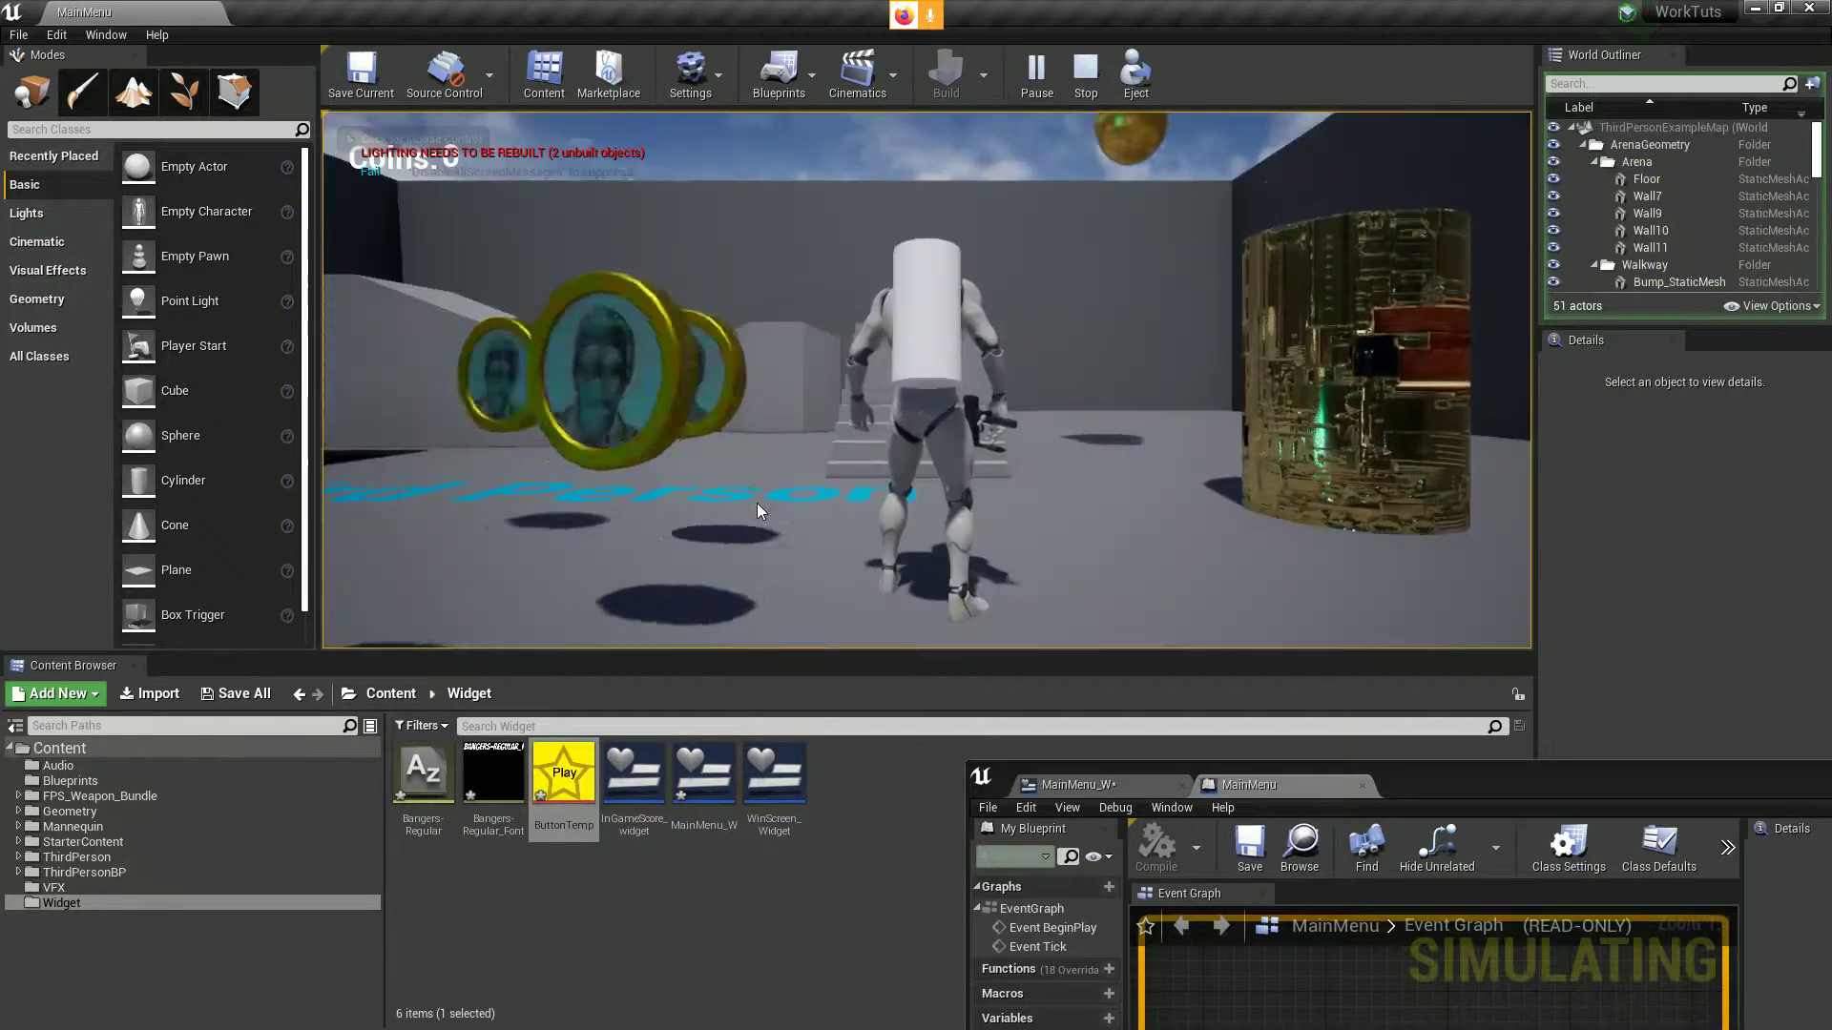
click(777, 551)
key(w)
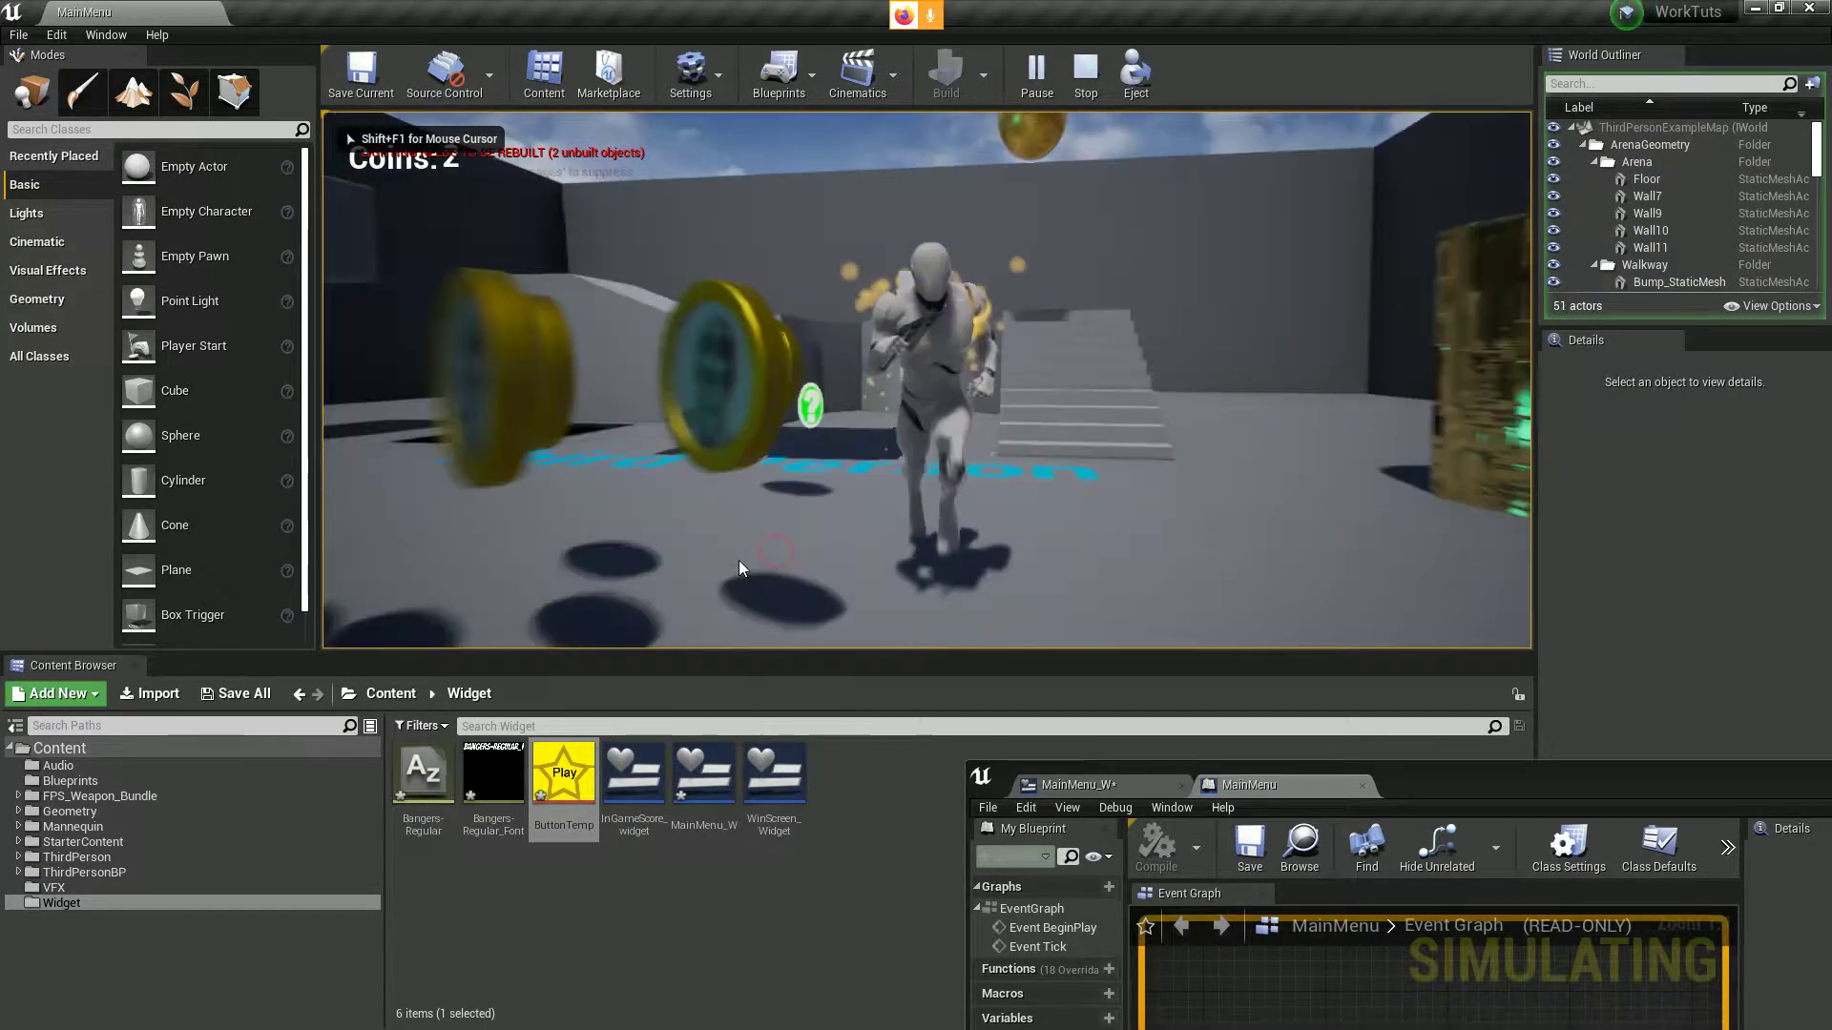
key(Escape)
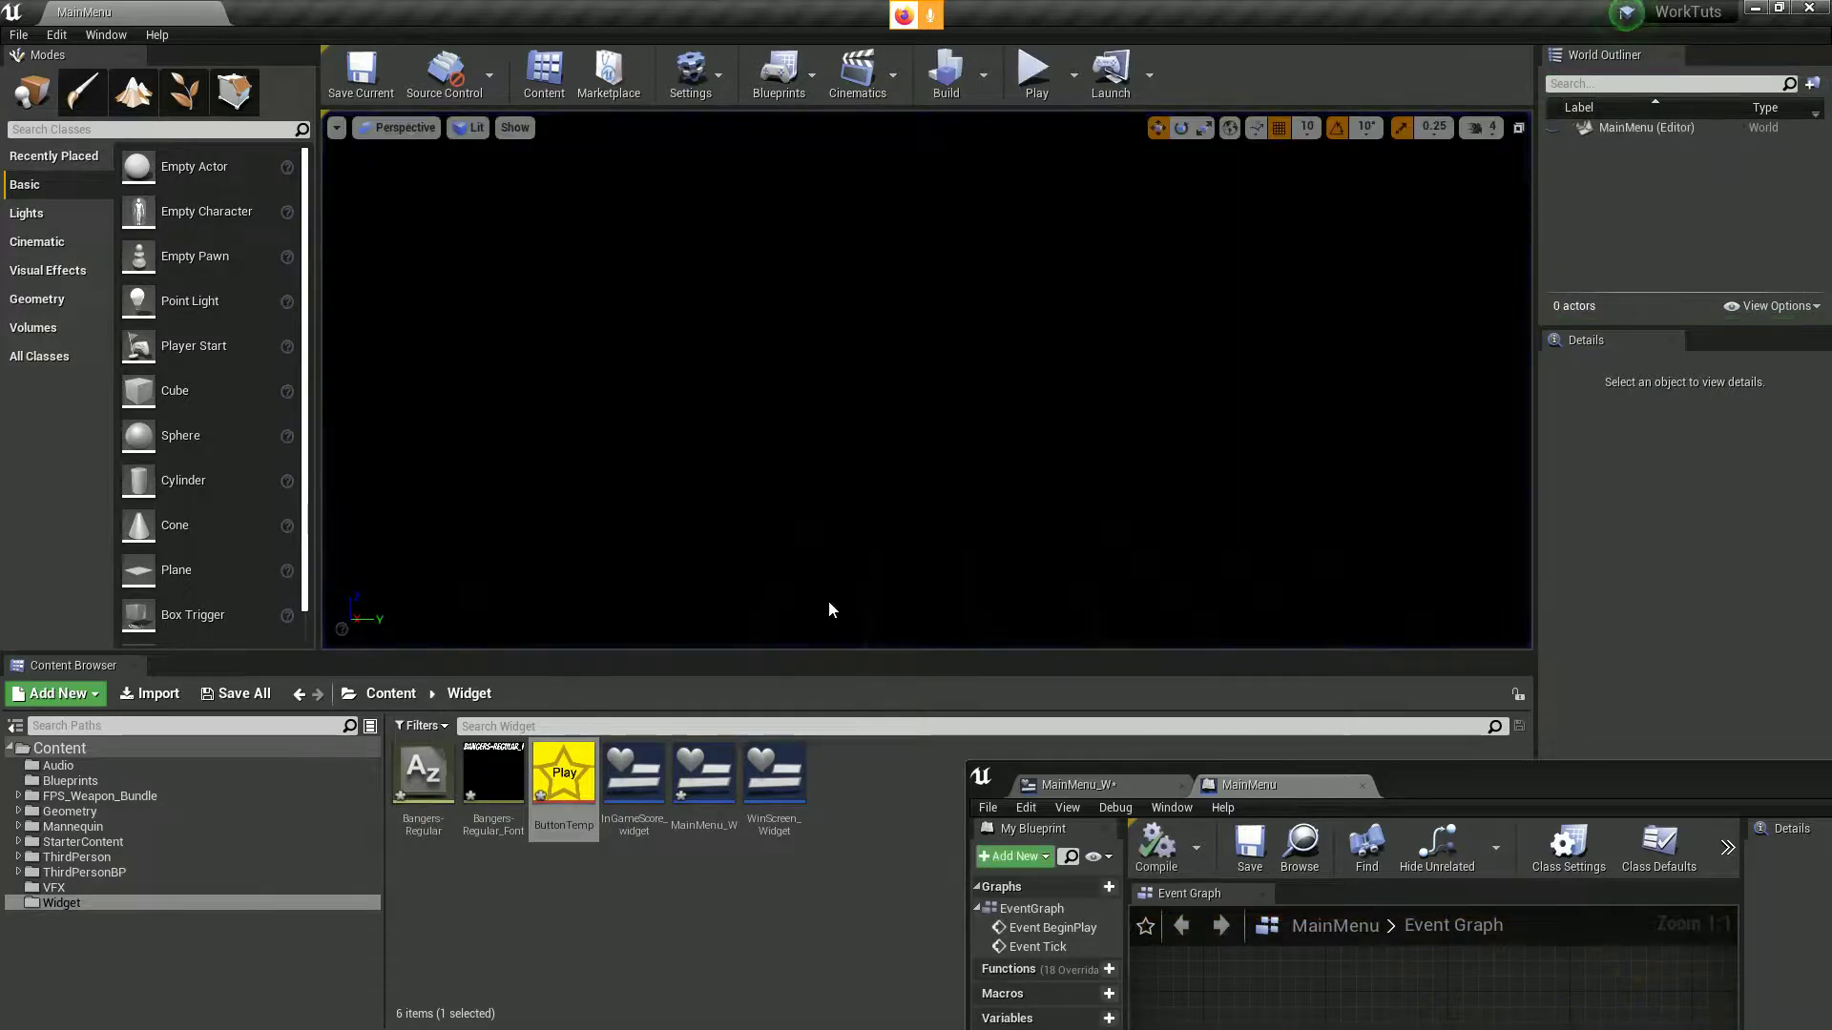
key(alt+Tab)
key(alt+Tab)
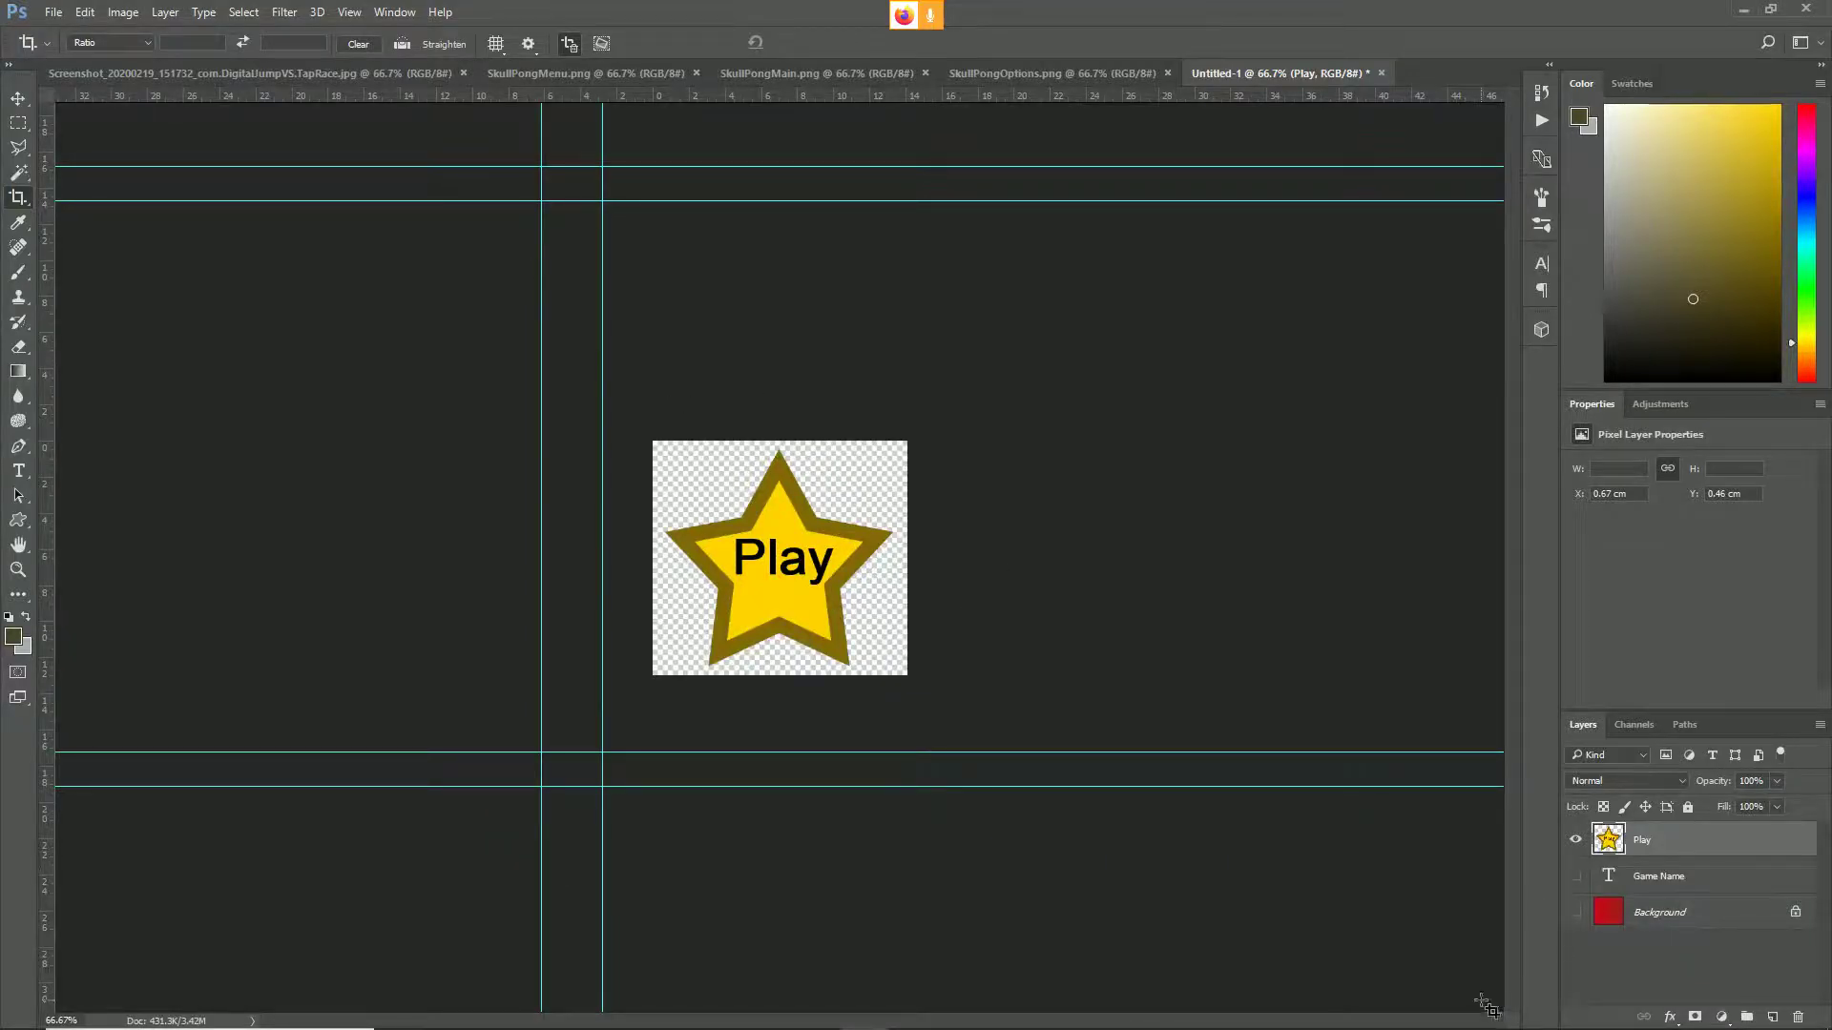
- Undo the star-label merge, the crop, and the hidden background and title layers
key(ctrl+alt+z)
key(ctrl+alt+z)
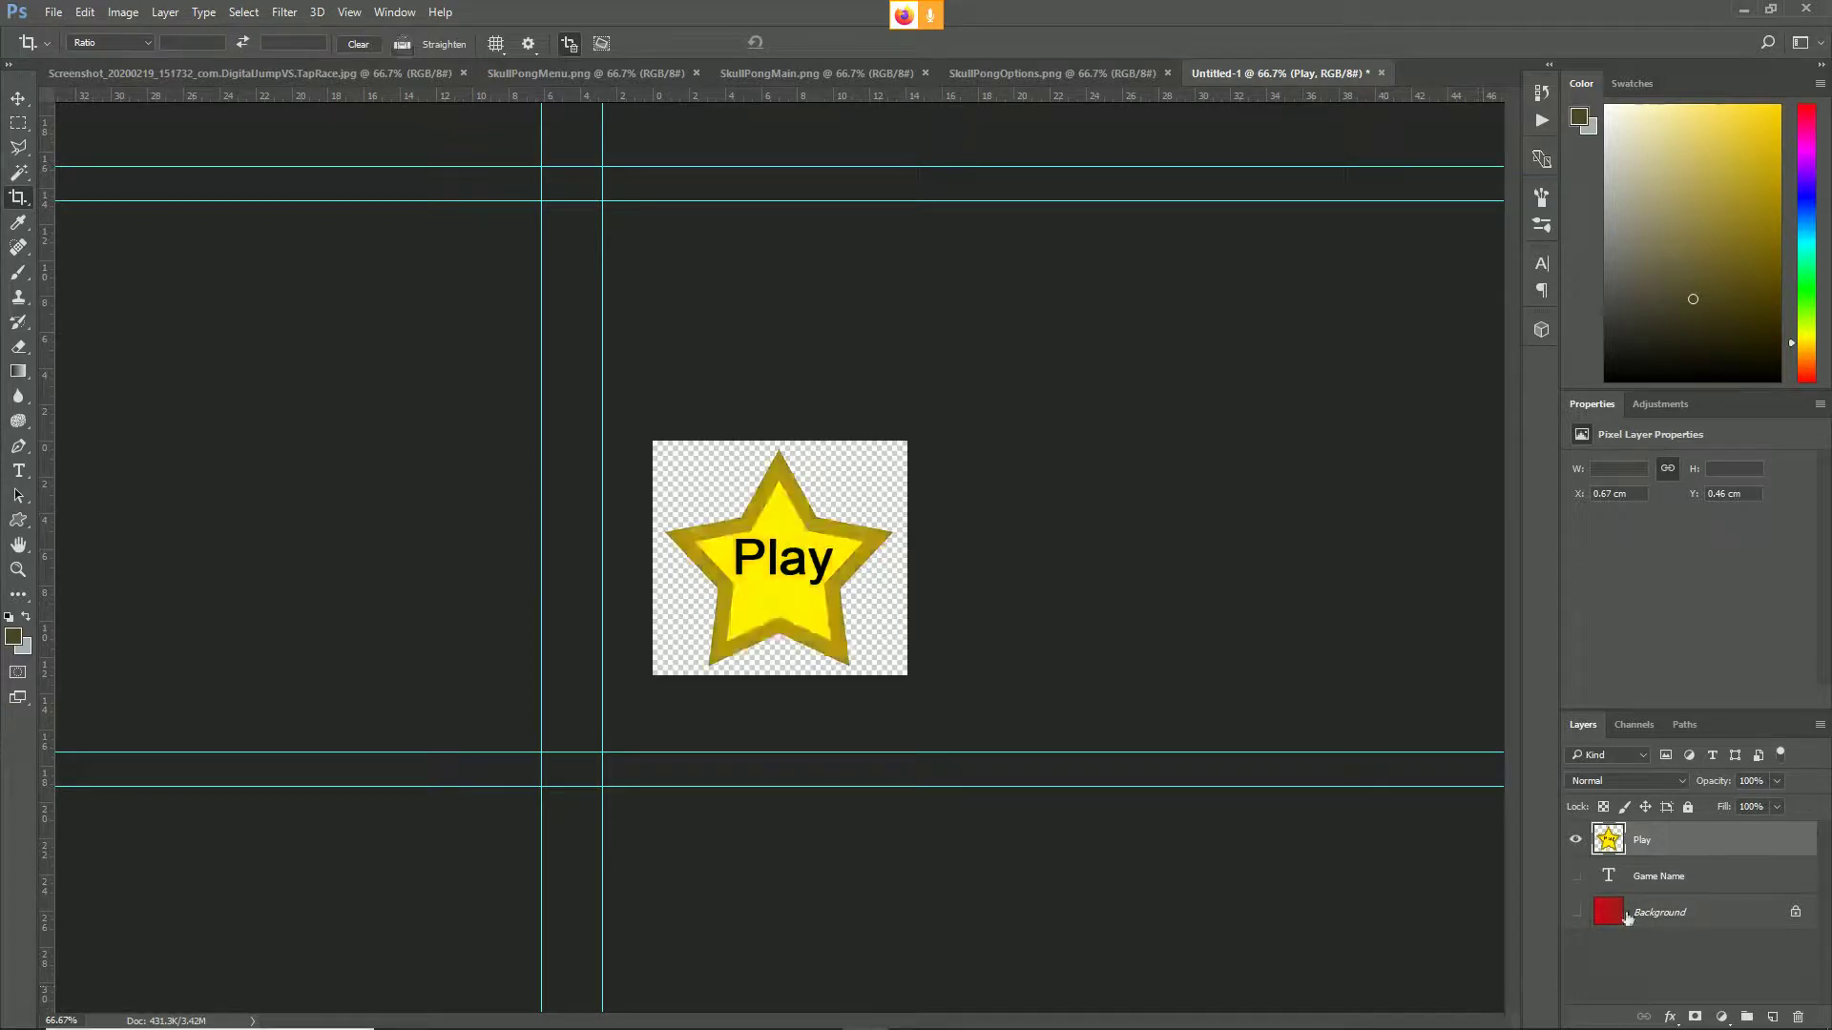
key(ctrl+alt+z)
key(ctrl+alt+z)
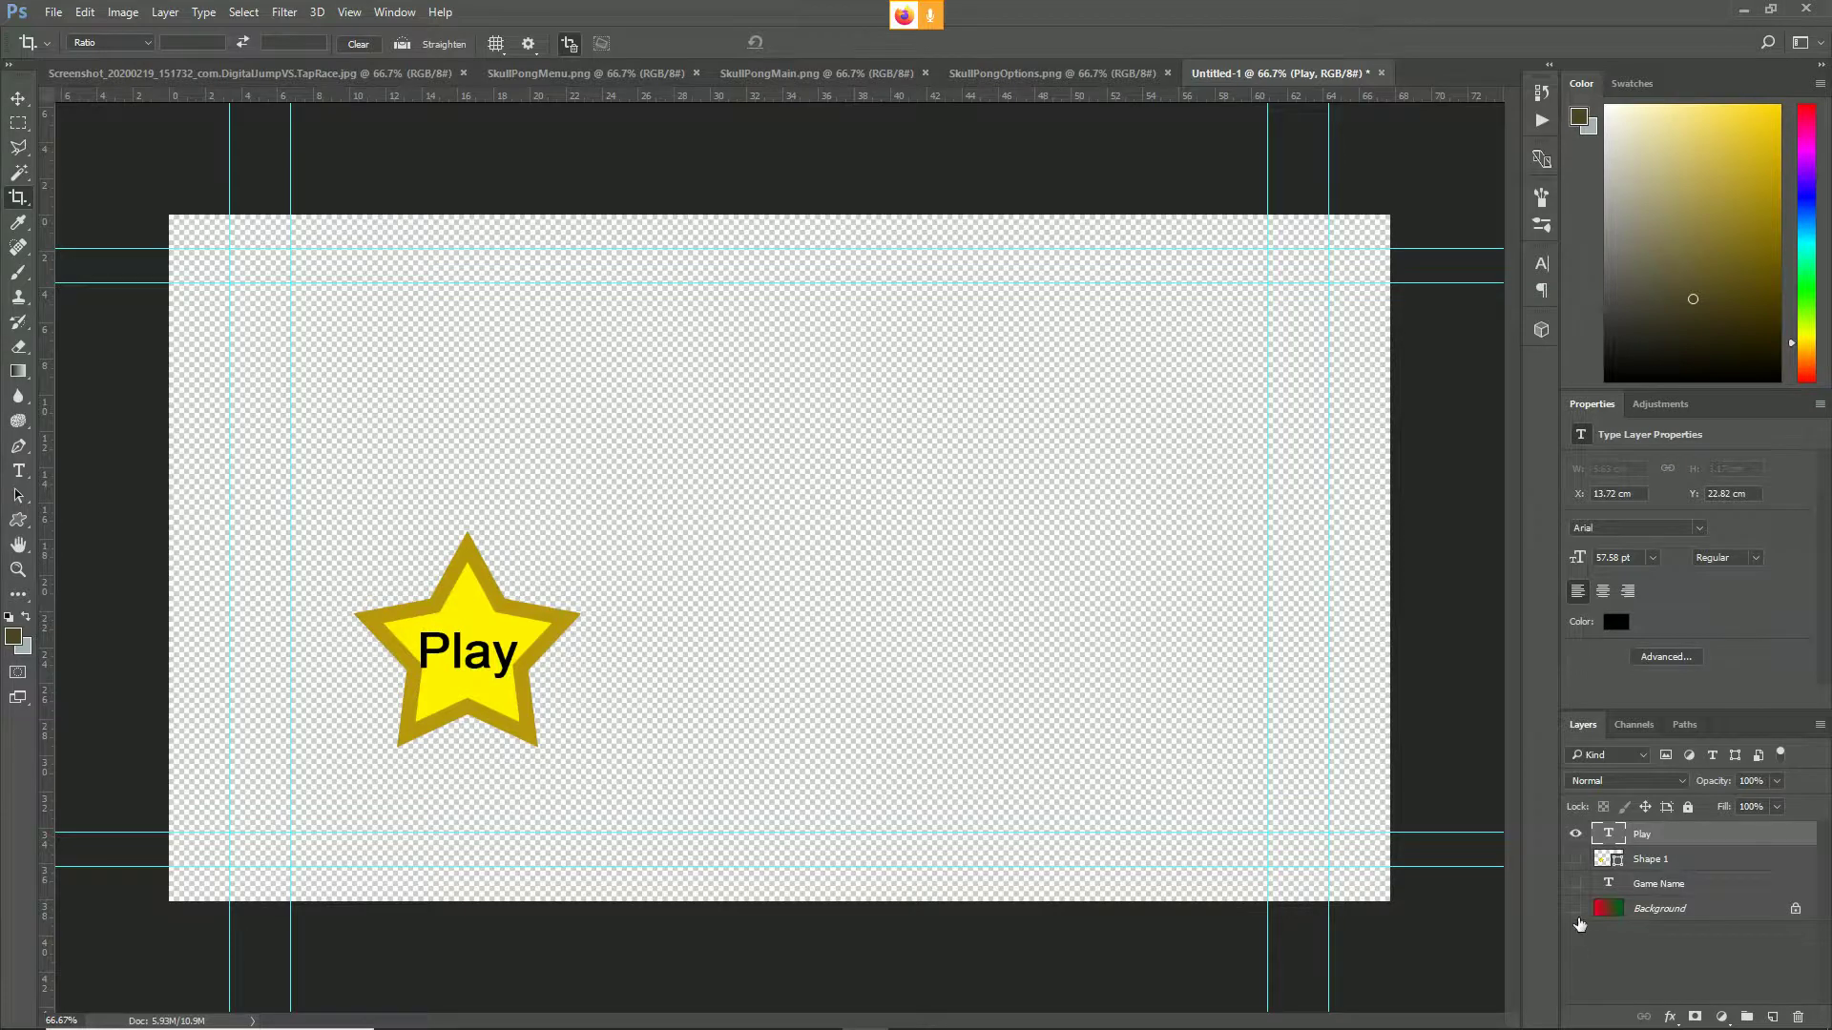
key(ctrl+alt+z)
key(ctrl+alt+z)
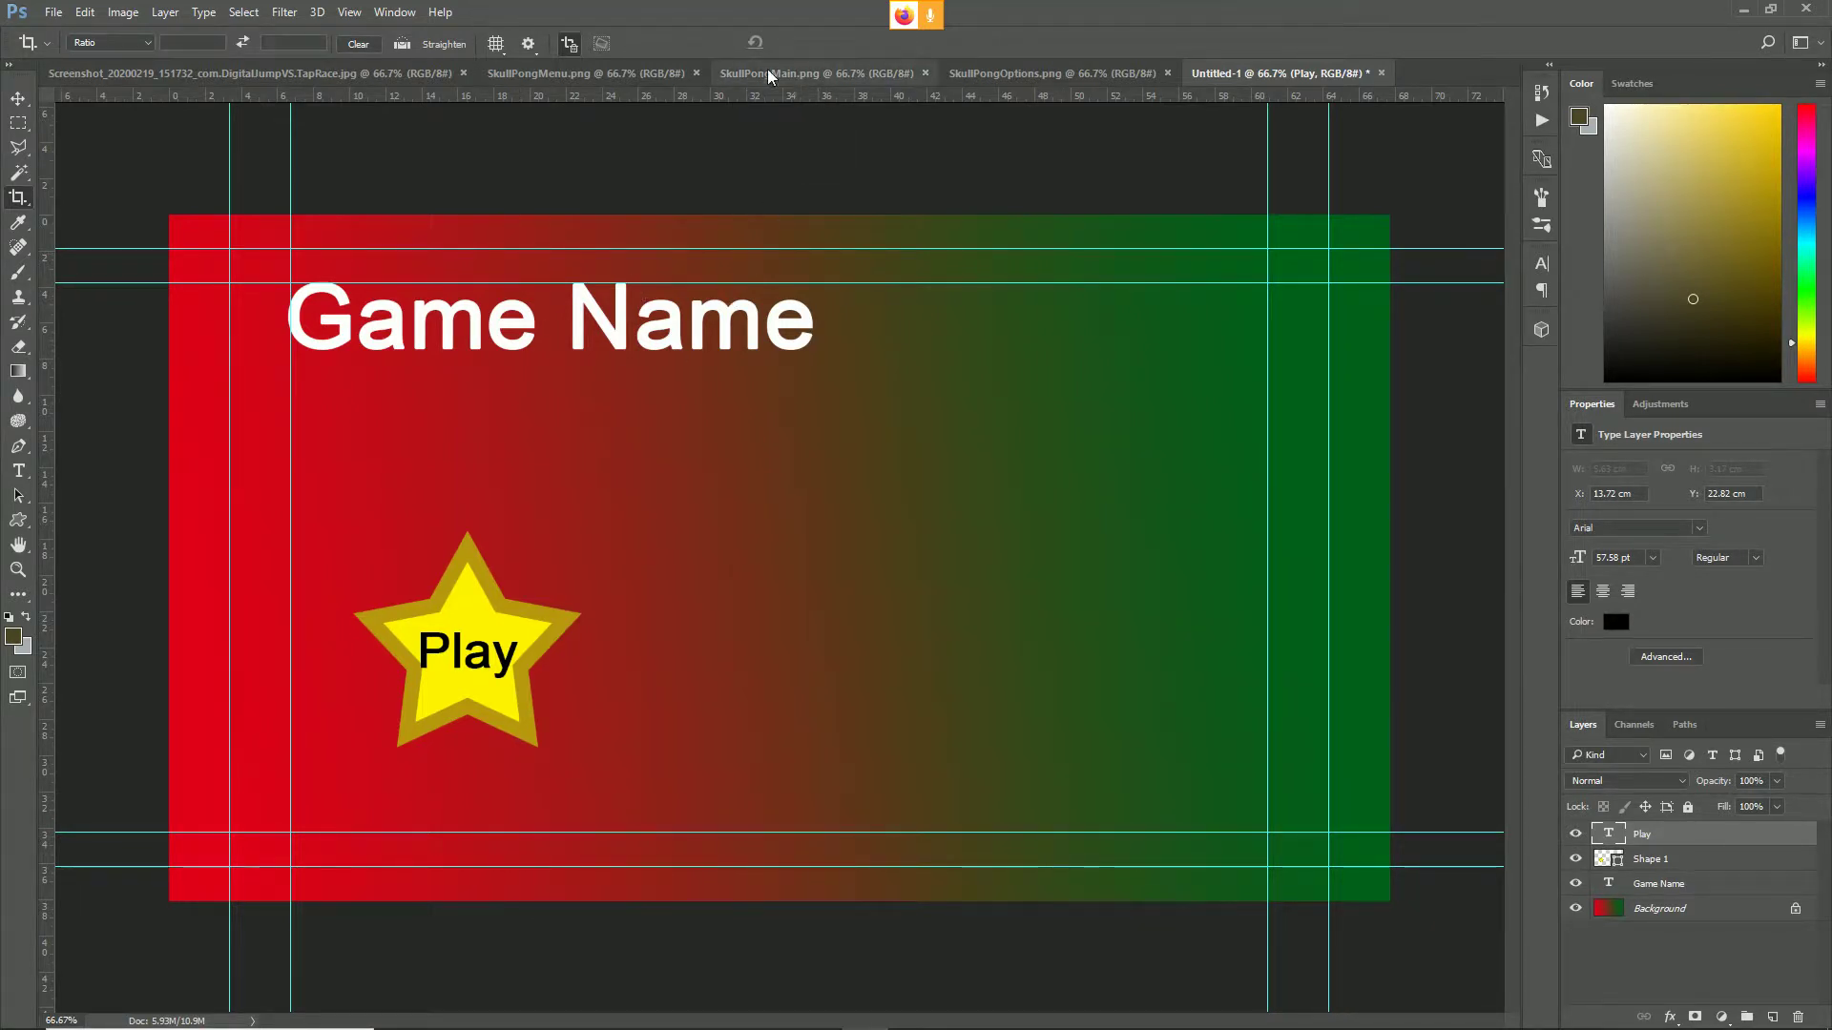
- Browse the Tap Race and SkullPongMenu references, then return to the Game Name mockup
click(364, 79)
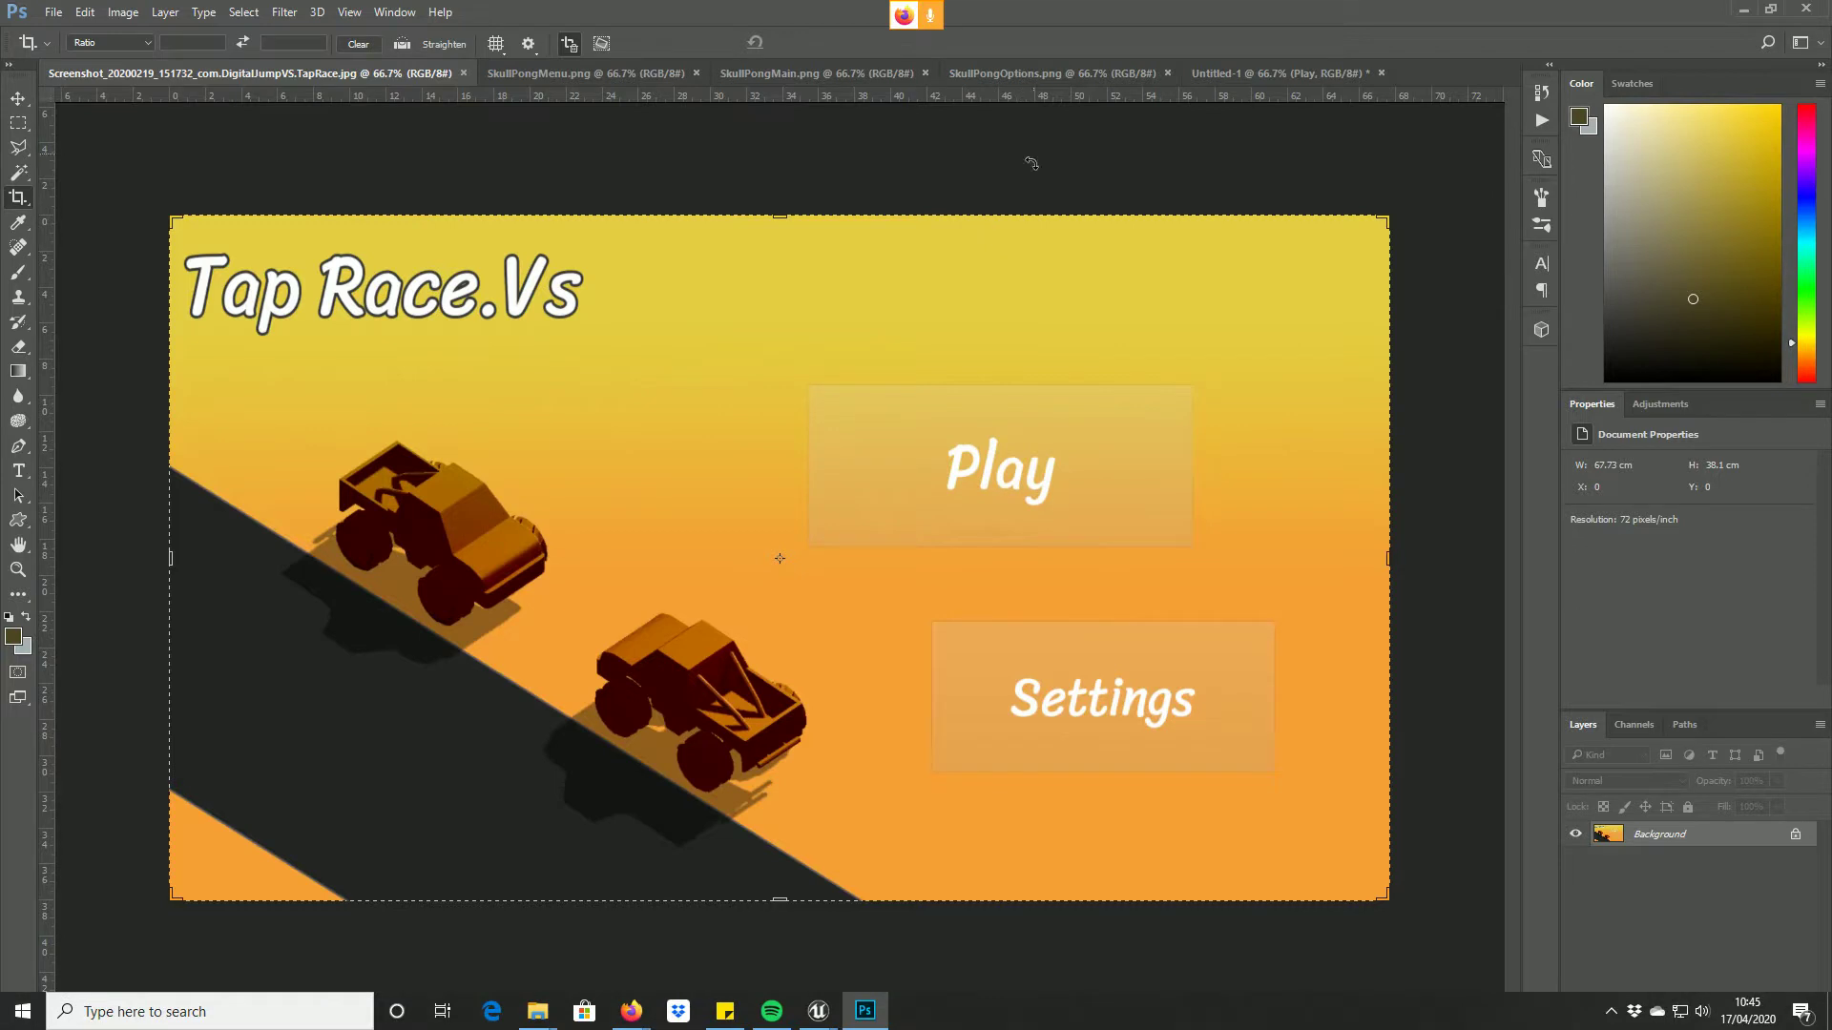
click(559, 67)
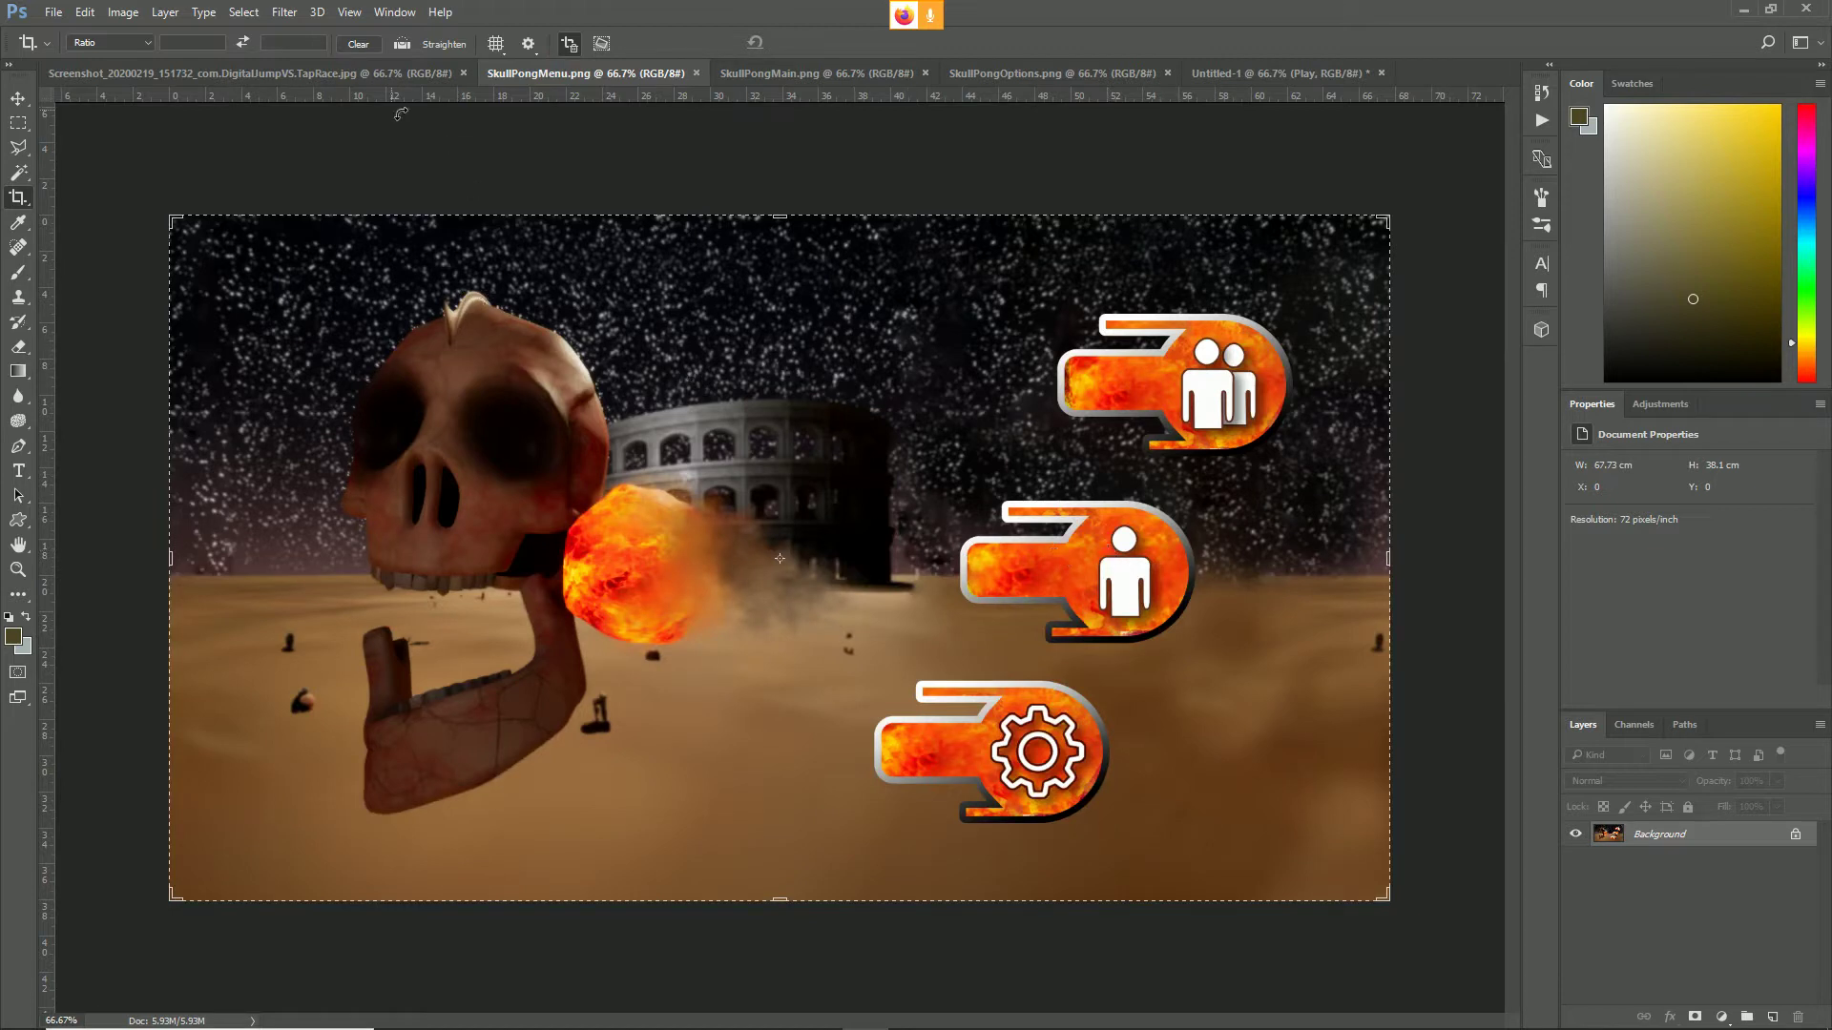
click(401, 73)
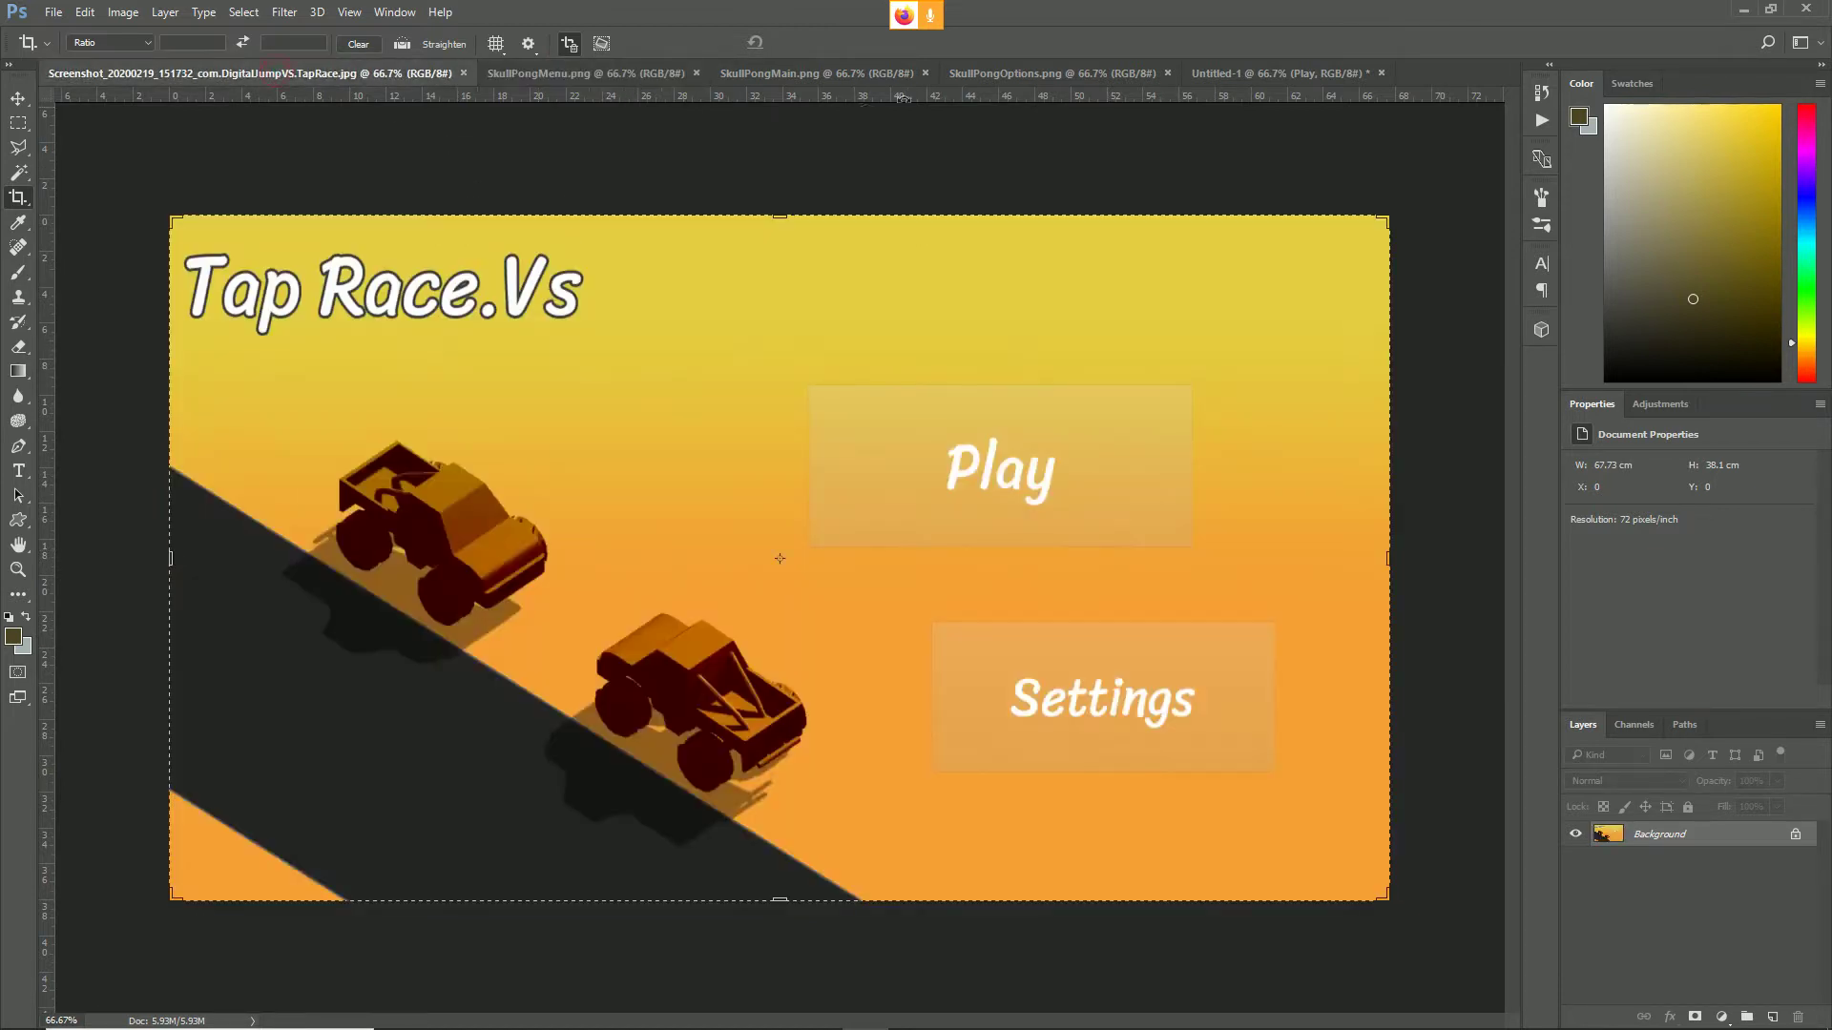
click(1238, 63)
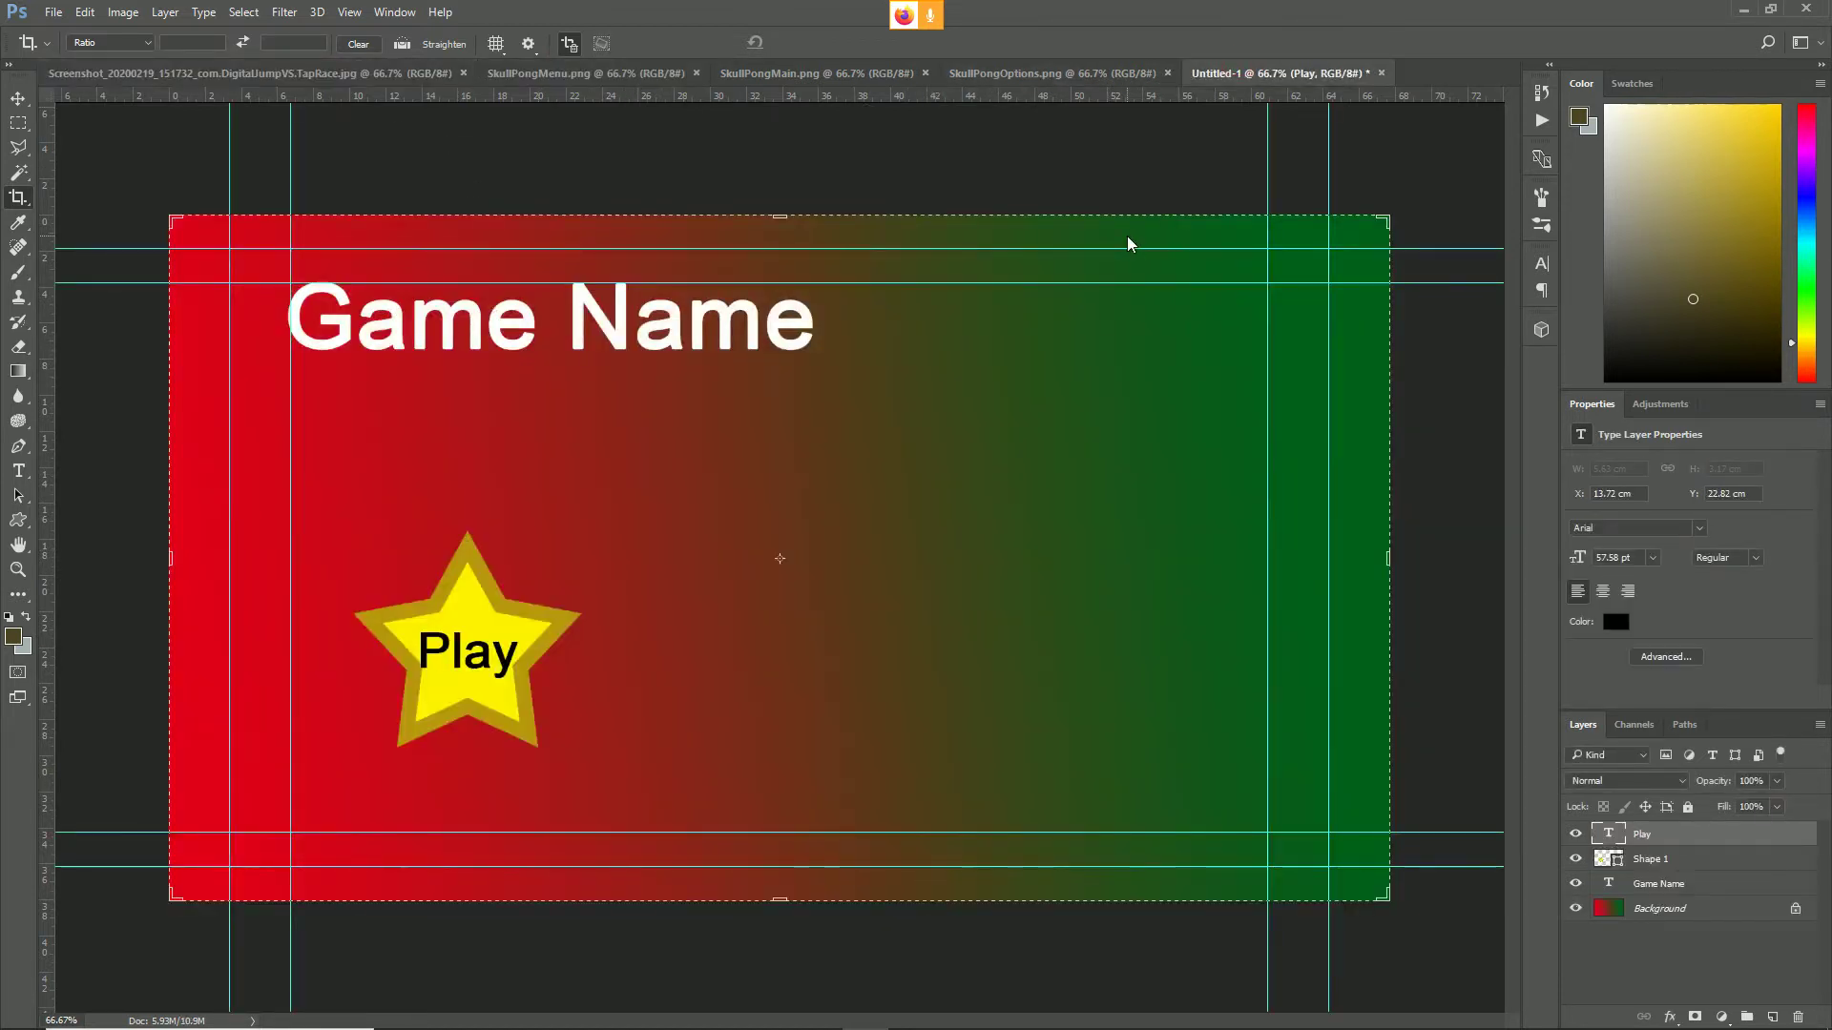